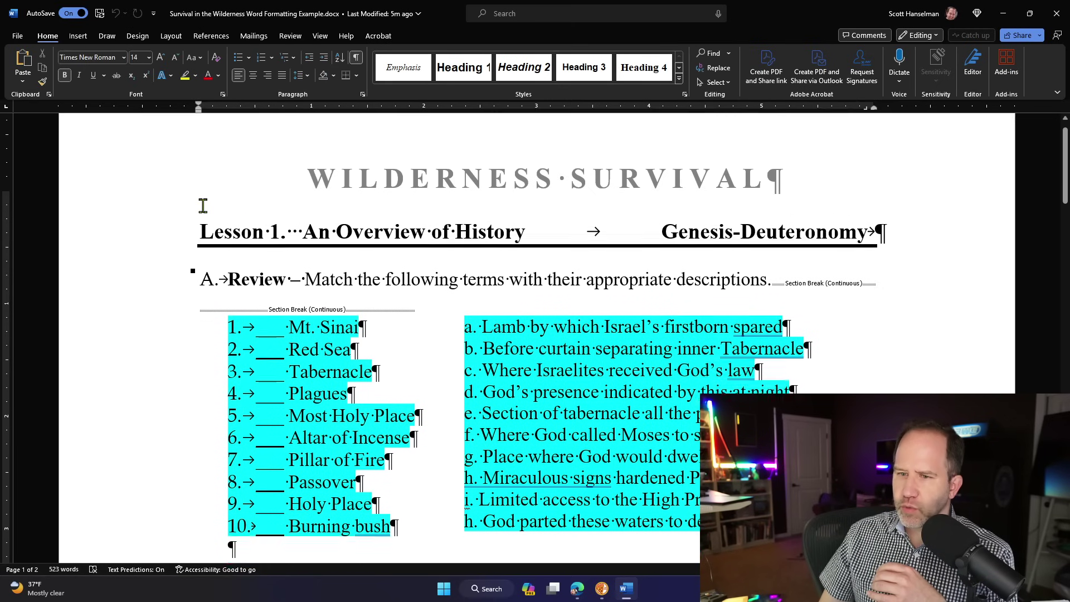
# Scroll through the worksheet and hide the formatting marks with Show/Hide ¶
pyautogui.scroll(-1, 203, 208)
pyautogui.scroll(-1, 203, 205)
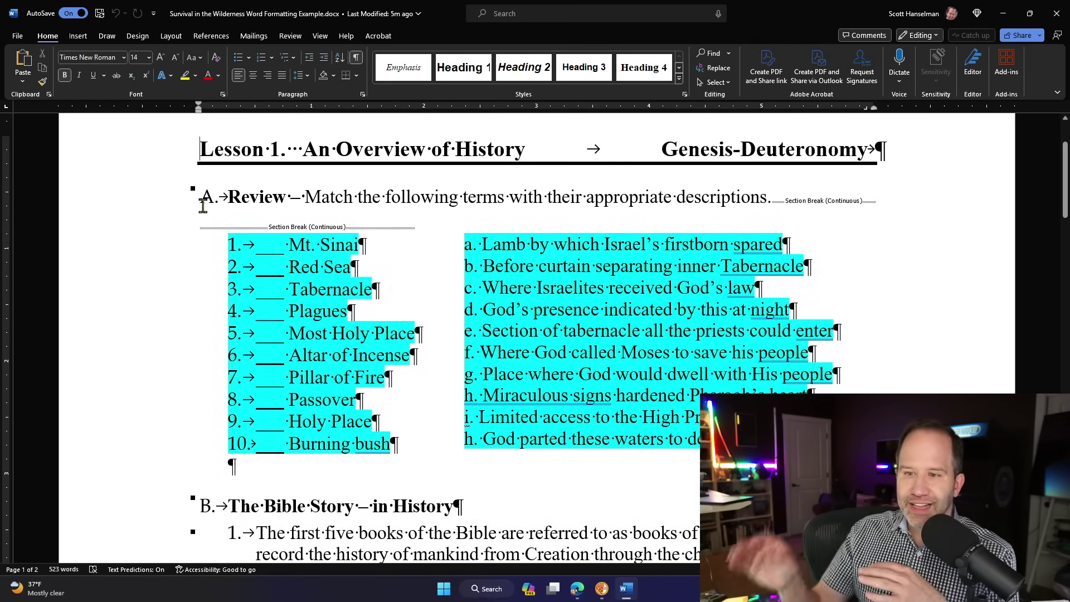
pyautogui.scroll(-1, 203, 206)
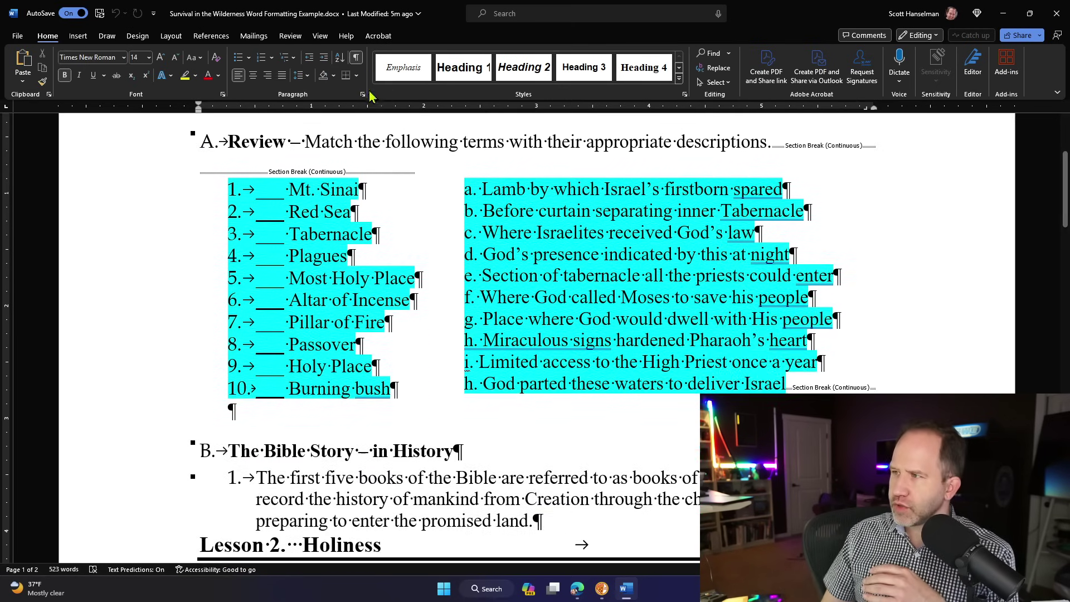
pyautogui.click(356, 57)
pyautogui.scroll(3, 305, 228)
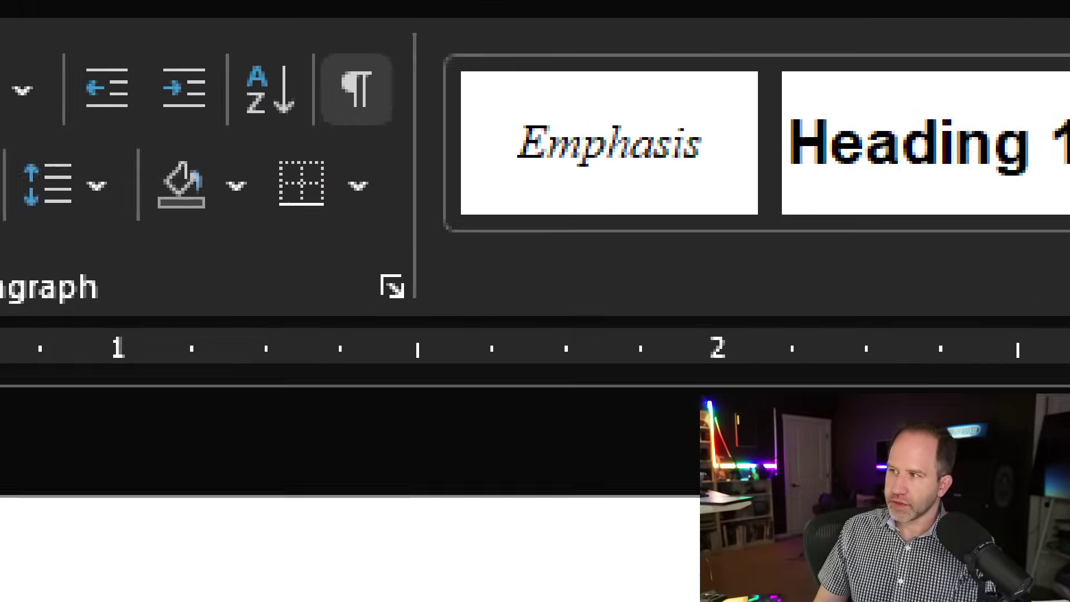
pyautogui.click(355, 60)
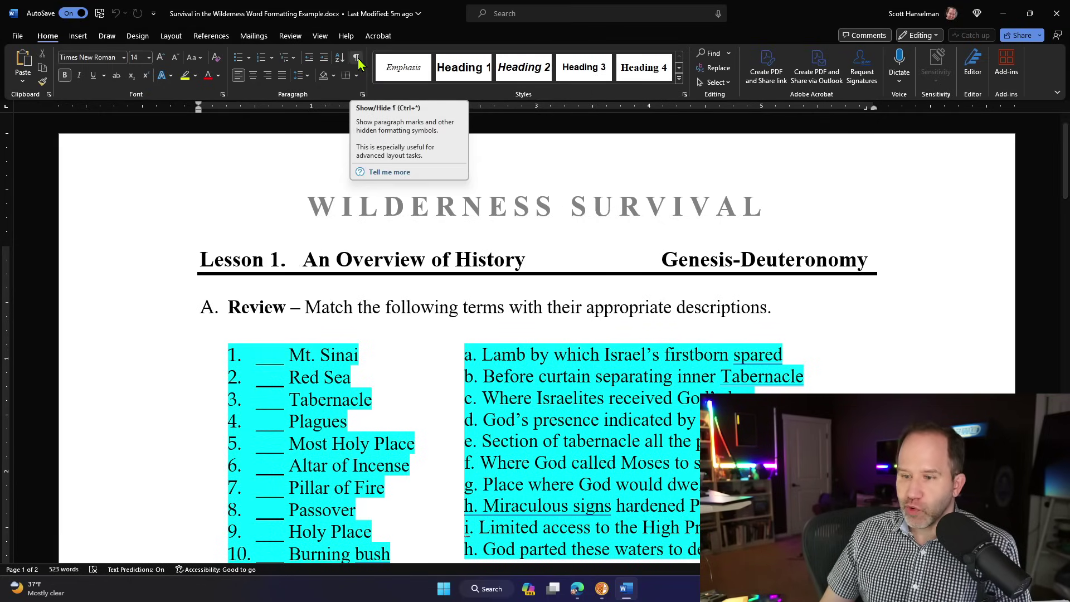
# Toggle the formatting marks on and off repeatedly with Show/Hide ¶
pyautogui.click(357, 58)
pyautogui.click(356, 57)
pyautogui.click(356, 58)
pyautogui.click(357, 58)
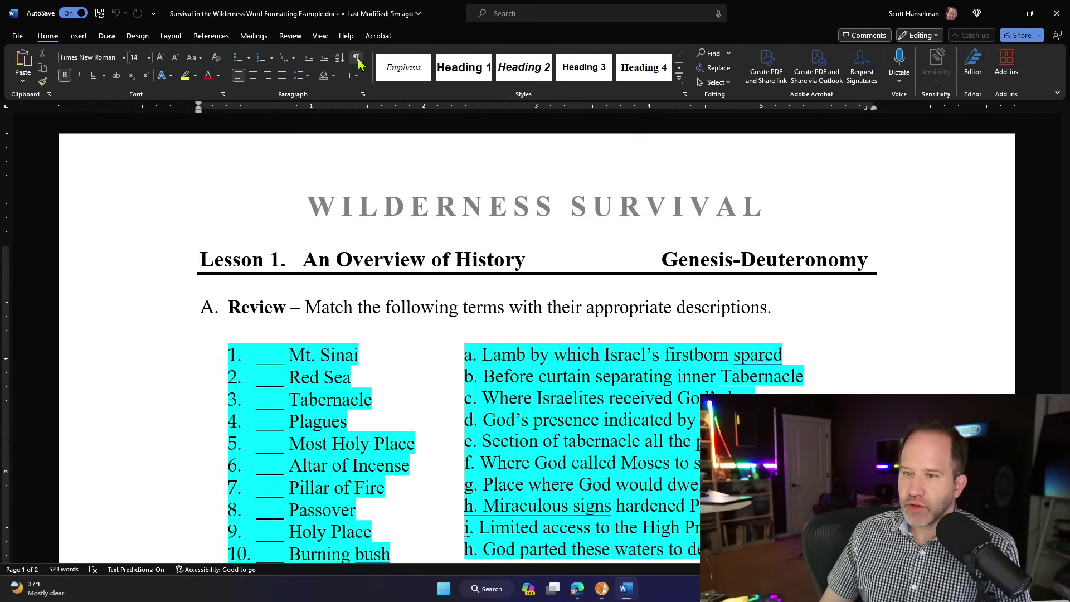
pyautogui.click(356, 58)
pyautogui.click(357, 58)
pyautogui.click(357, 58)
pyautogui.click(357, 58)
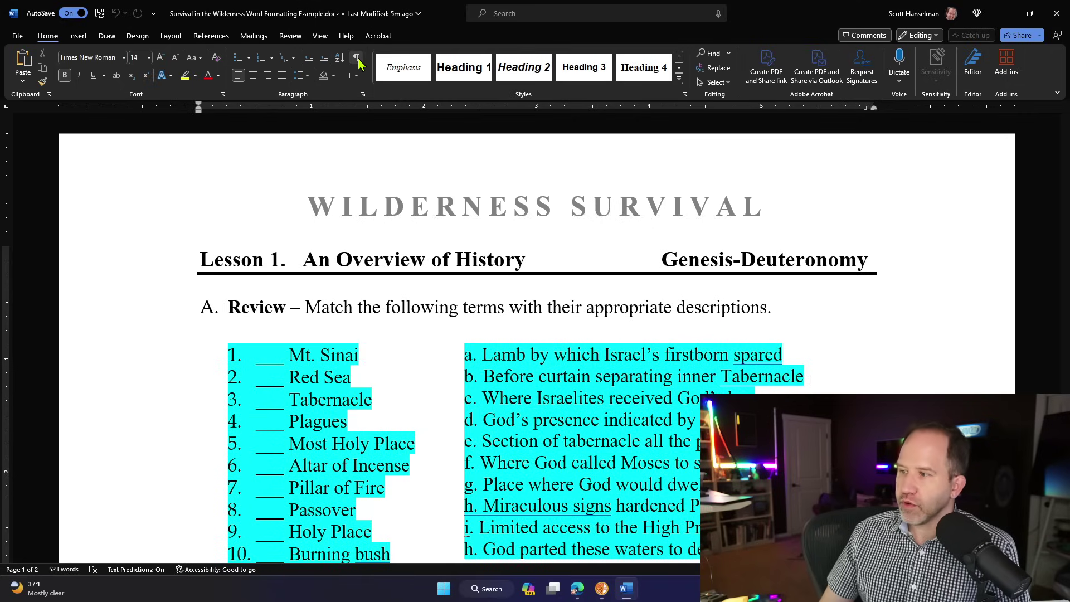
pyautogui.click(357, 58)
pyautogui.click(357, 58)
pyautogui.click(357, 58)
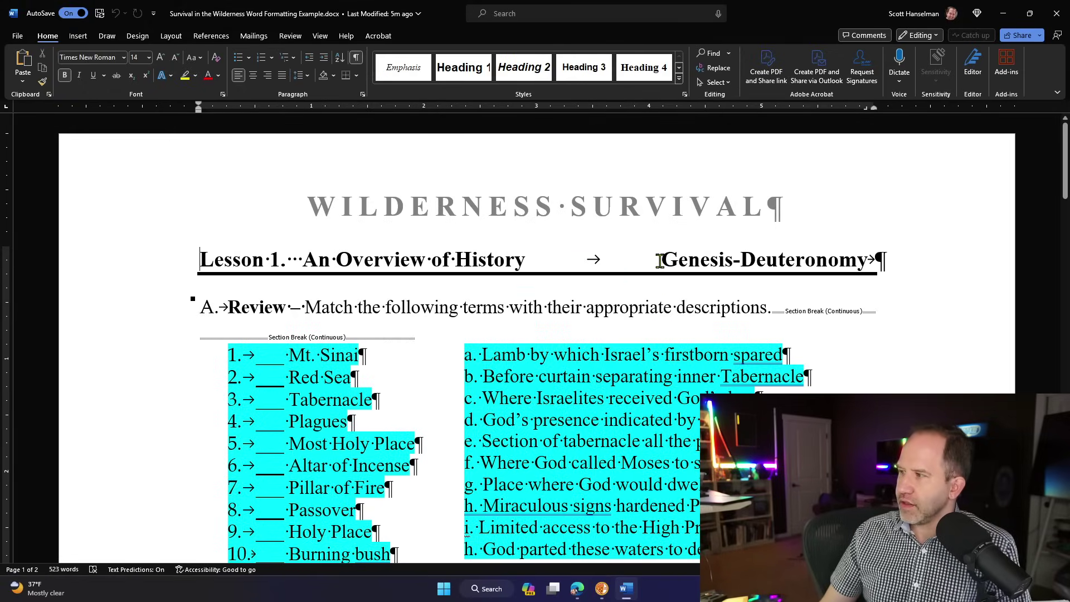
# Restore the single tab between History and Genesis-Deuteronomy in the Lesson 1 heading
pyautogui.moveTo(661, 260); pyautogui.dragTo(840, 260)
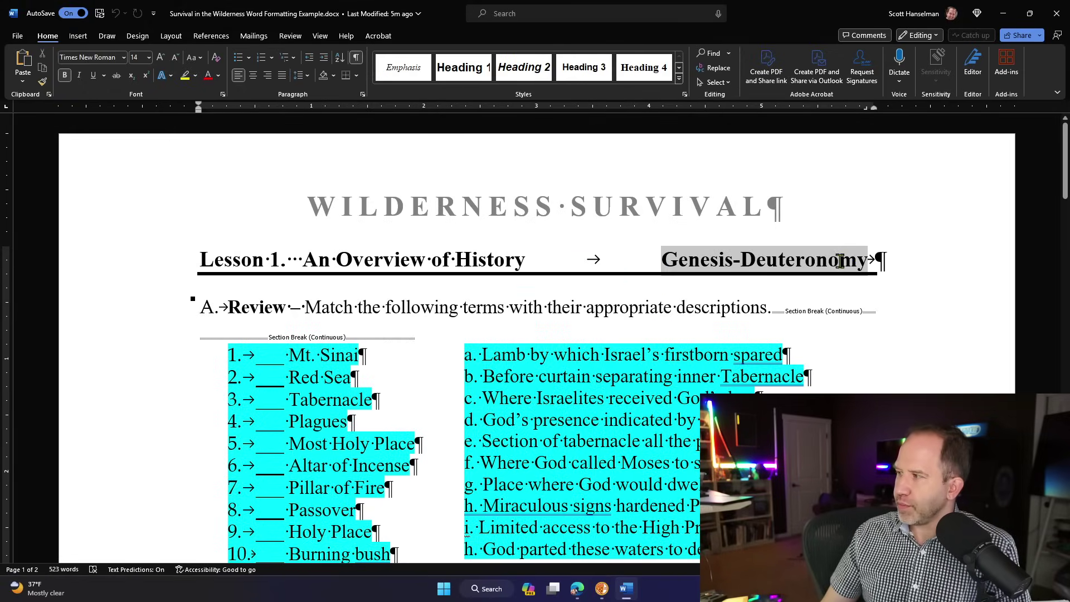
pyautogui.click(880, 271)
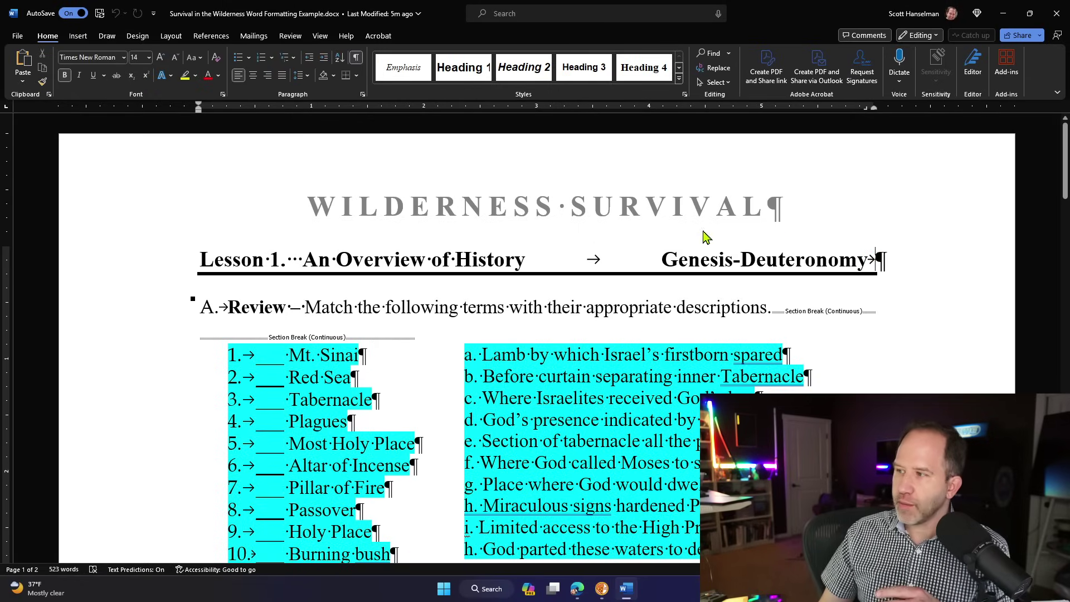
pyautogui.doubleClick(626, 259)
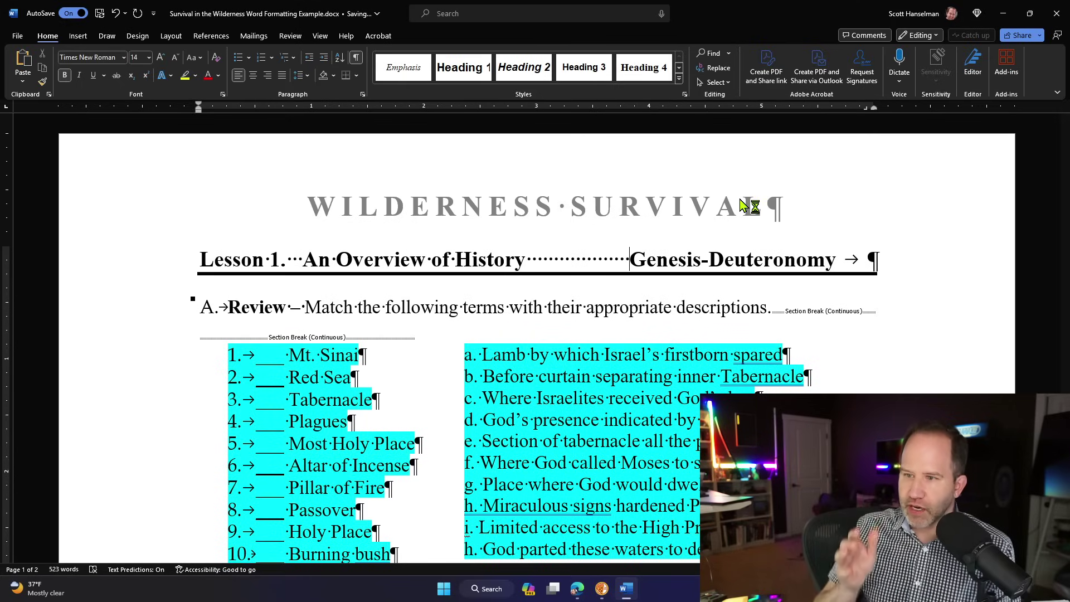
pyautogui.hotkey('ctrl', 'z')
pyautogui.click(461, 280)
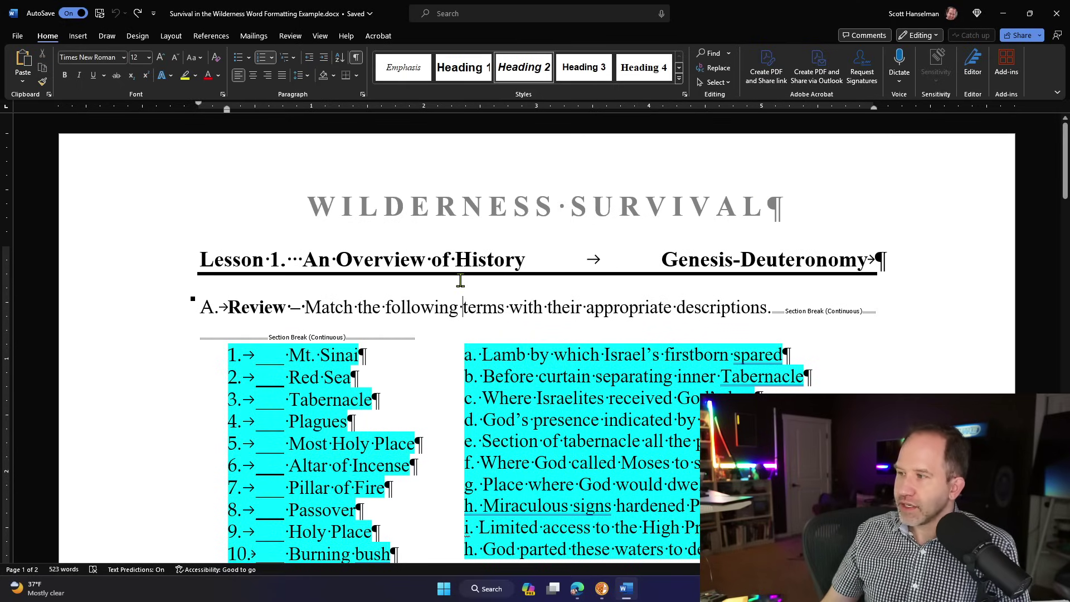
pyautogui.scroll(-3, 441, 281)
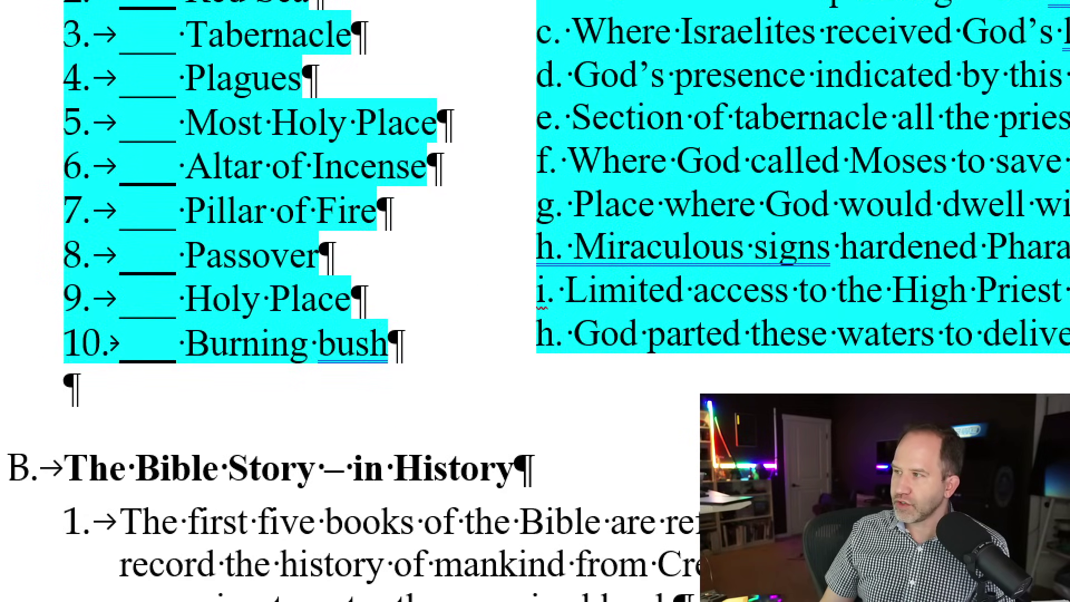
pyautogui.moveTo(527, 25); pyautogui.dragTo(525, 348)
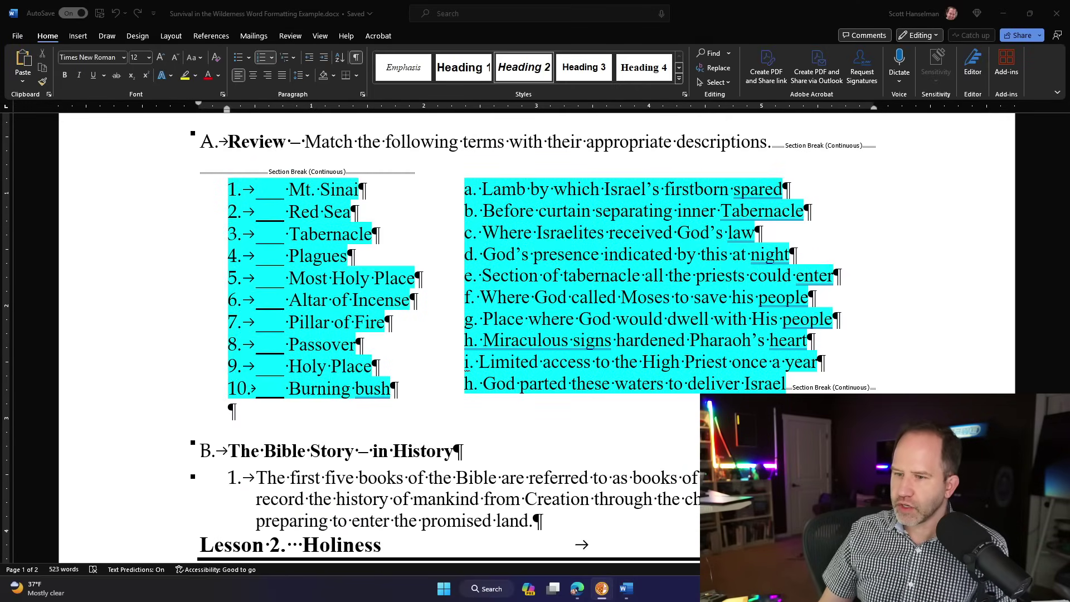
pyautogui.press('super+shift+m')
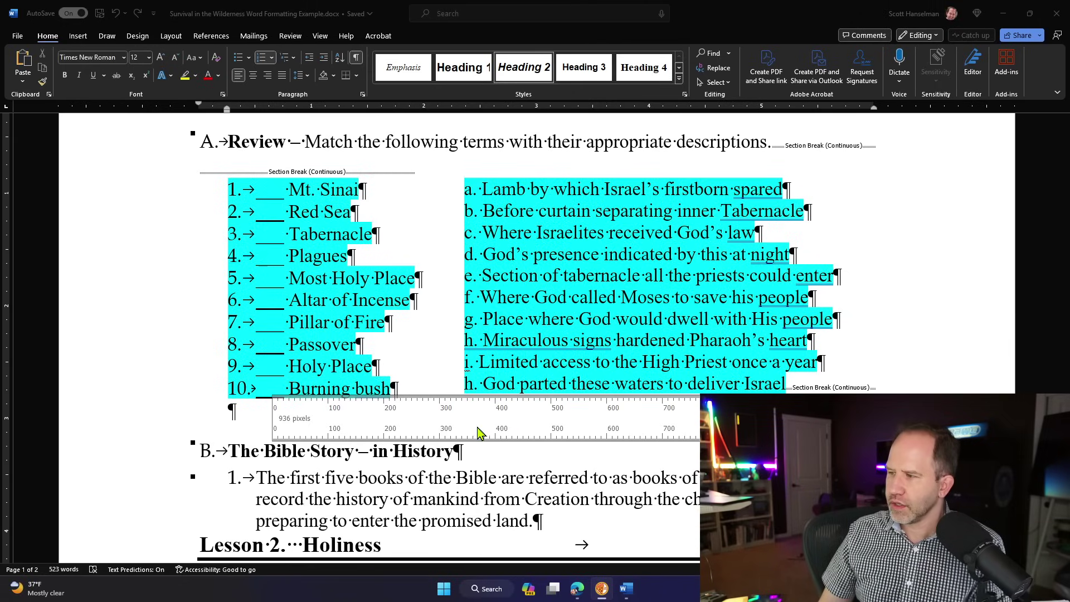
pyautogui.moveTo(443, 454); pyautogui.dragTo(440, 69)
pyautogui.moveTo(476, 236); pyautogui.dragTo(474, 233)
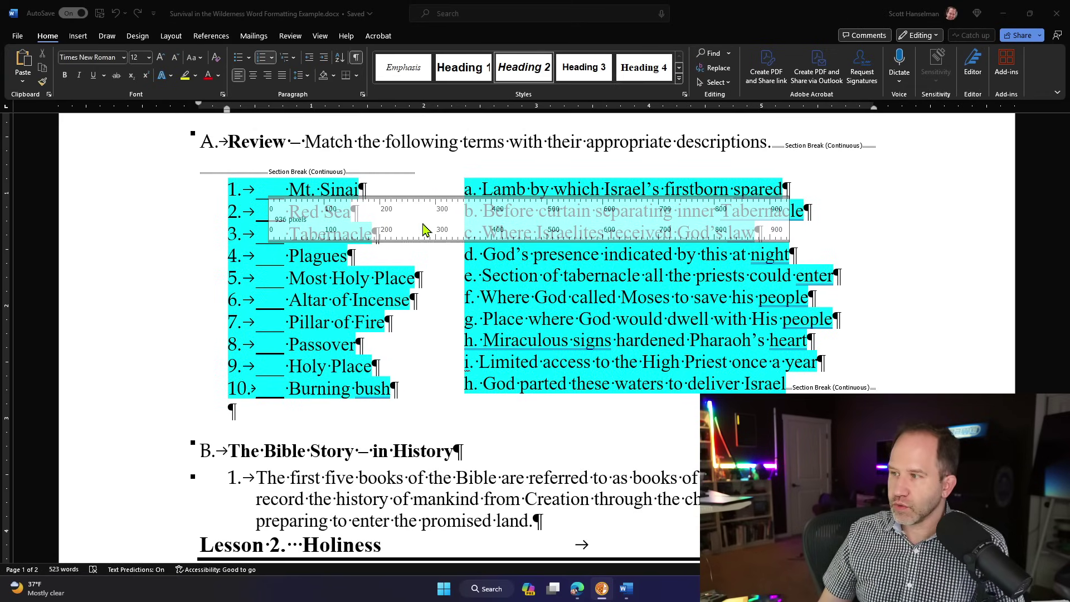
pyautogui.moveTo(423, 226); pyautogui.dragTo(111, 468)
pyautogui.press('Escape')
# Scroll to Lesson 3 and type test nonsense text right after 'sacrifice'
pyautogui.scroll(-10, 334, 382)
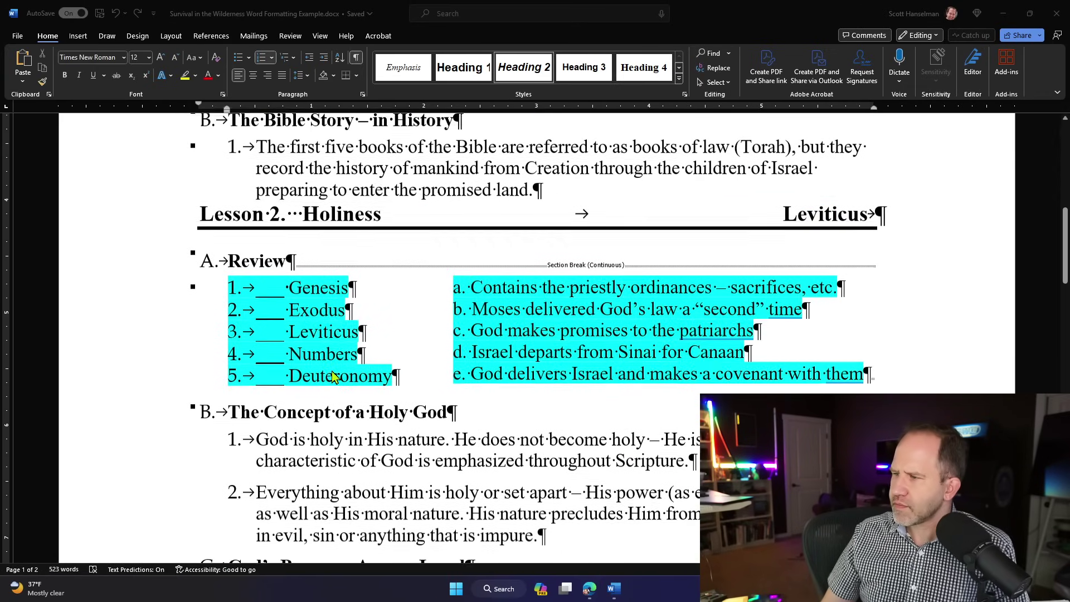
pyautogui.scroll(-2, 344, 365)
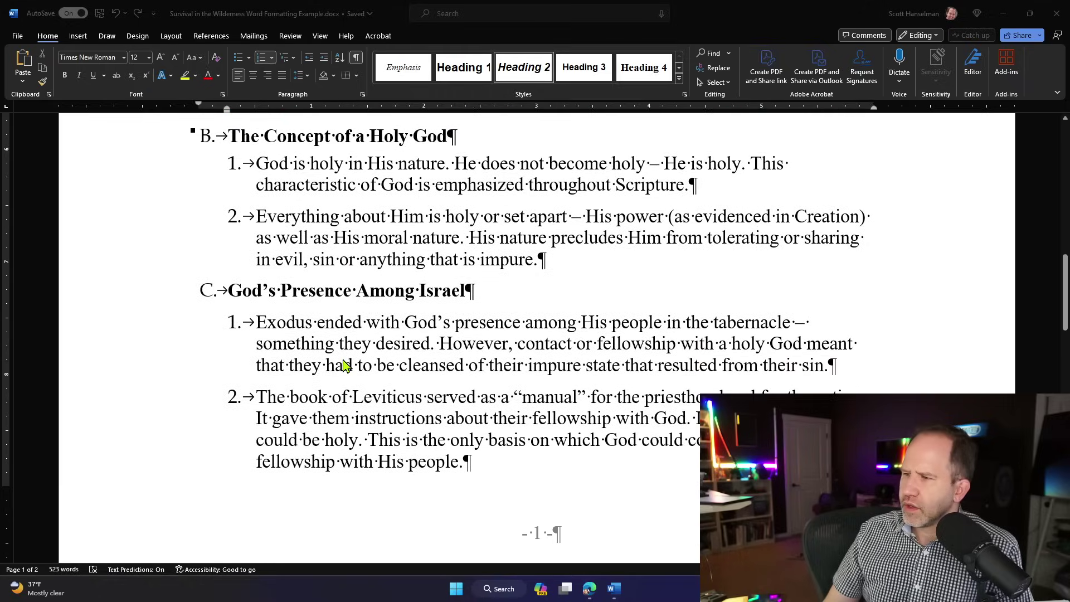
pyautogui.scroll(-7, 345, 350)
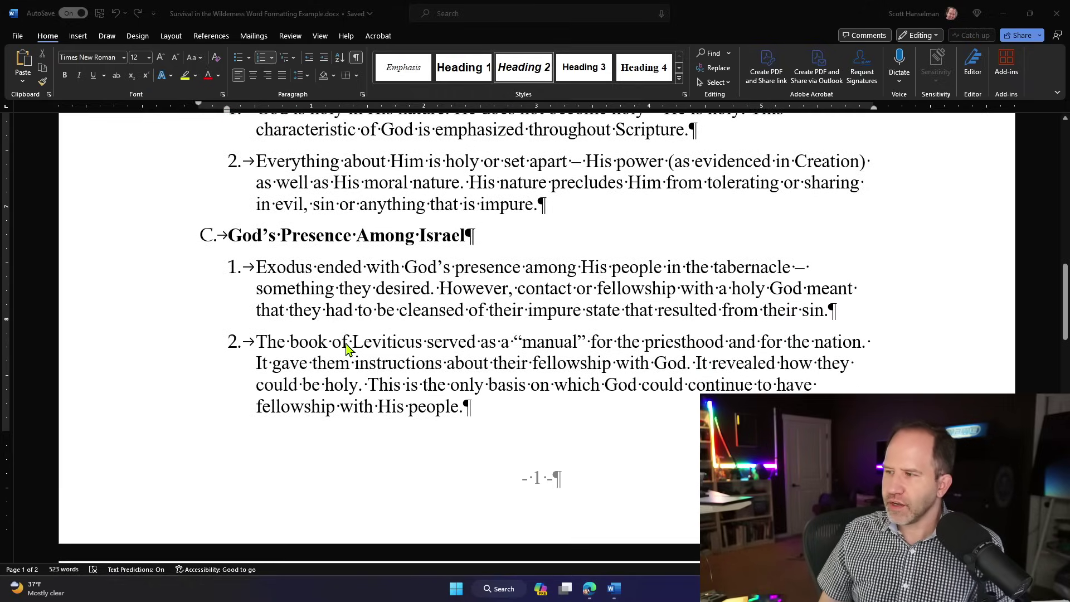
pyautogui.scroll(-2, 342, 341)
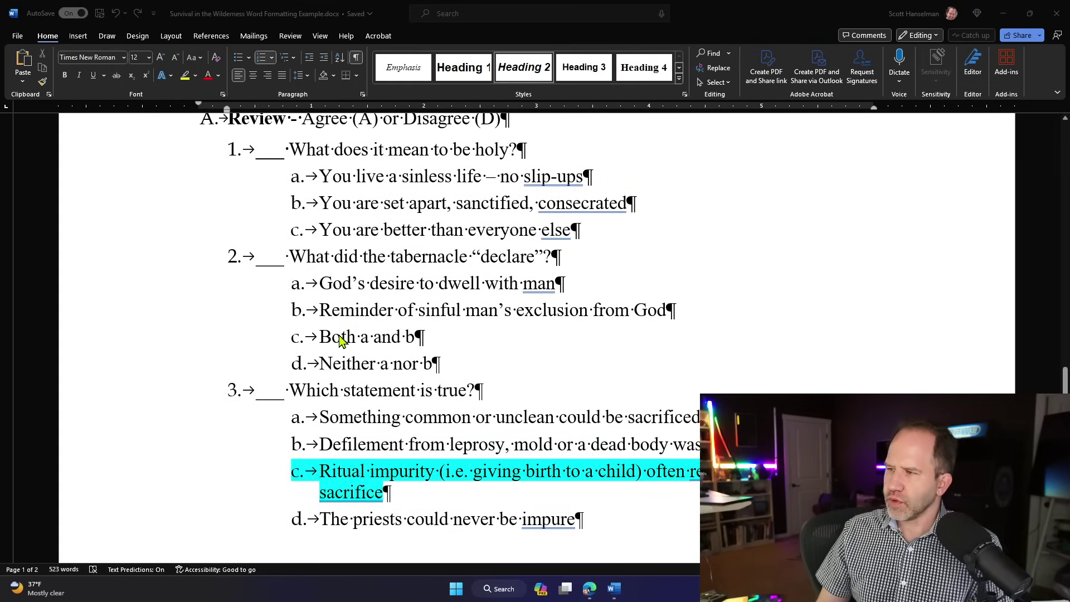
pyautogui.click(241, 219)
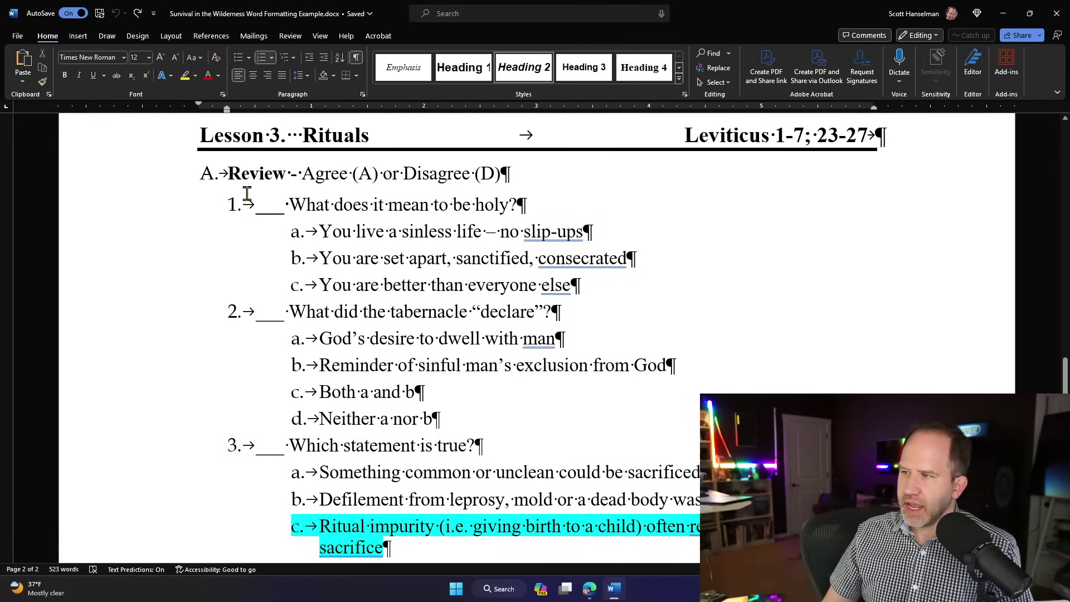
pyautogui.scroll(-8, 342, 266)
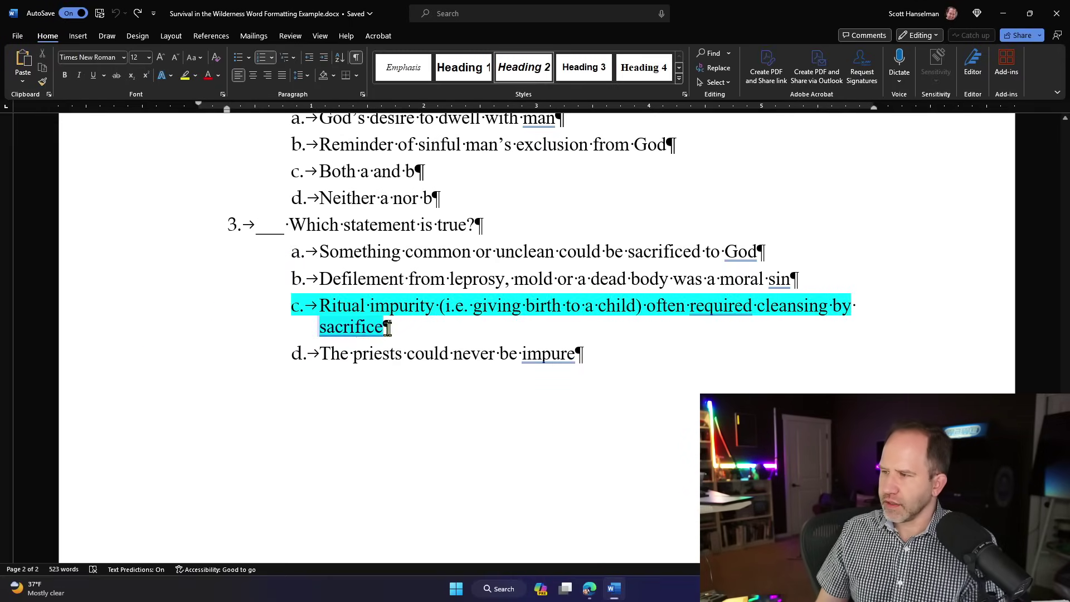
pyautogui.click(440, 331)
pyautogui.write('asdlkjas hdlkd')
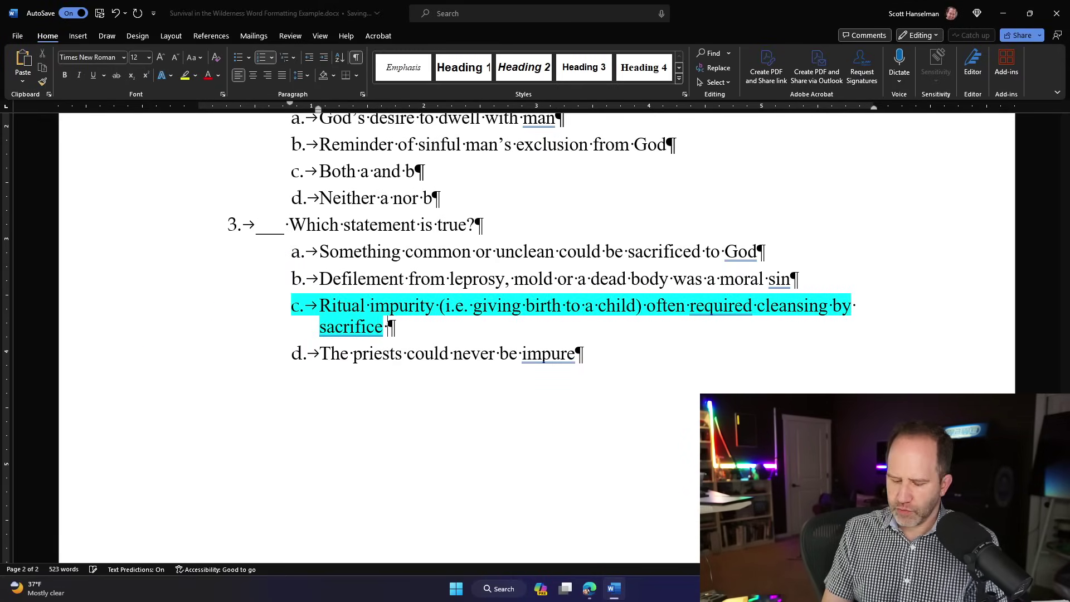
pyautogui.write('jf hsdlkfj hdlfksd jhfsdkl fjhslfk sdjhf dskfjhsd flksjdhf lskd')
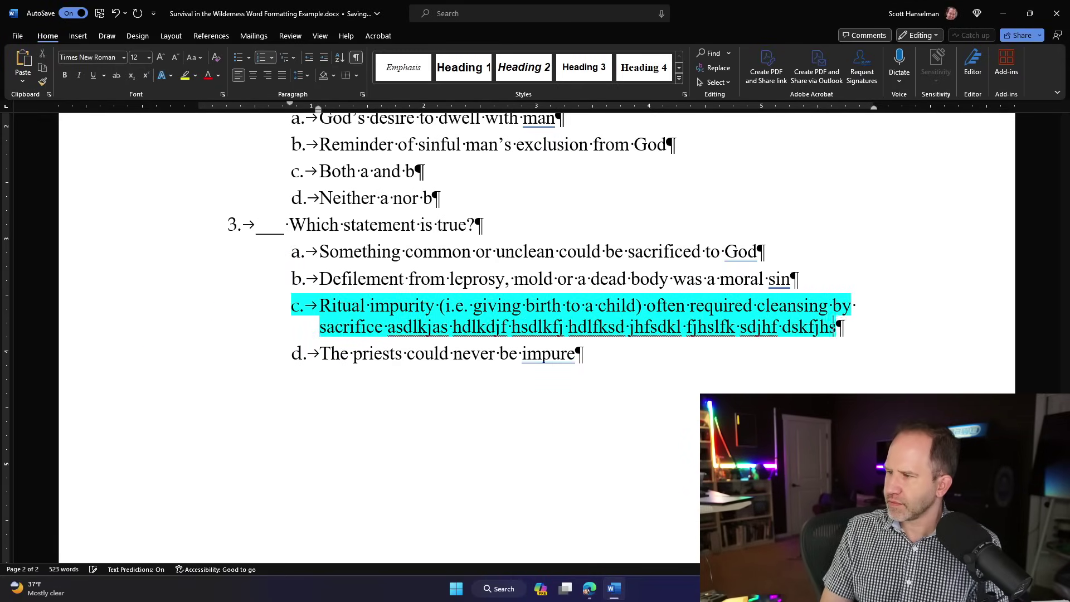
pyautogui.write('fjh slkdf jhslf k')
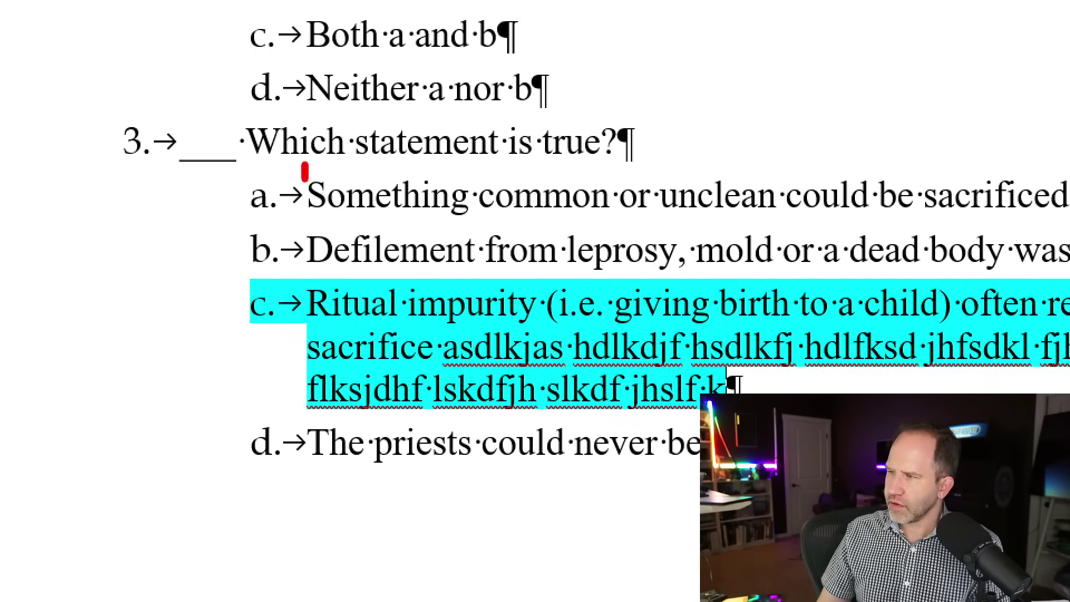
# Undo the nonsense text after 'sacrifice' and check Lesson 3 is unchanged
pyautogui.moveTo(304, 168); pyautogui.dragTo(295, 529)
pyautogui.hotkey('ctrl', 'z')
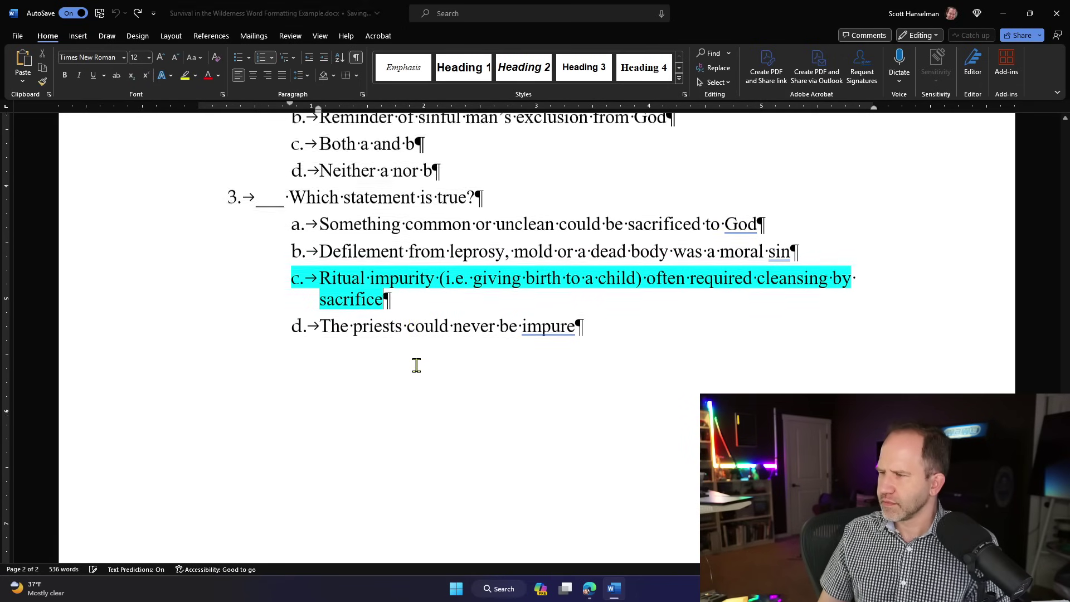
pyautogui.hotkey('ctrl', 'z')
pyautogui.scroll(5, 419, 372)
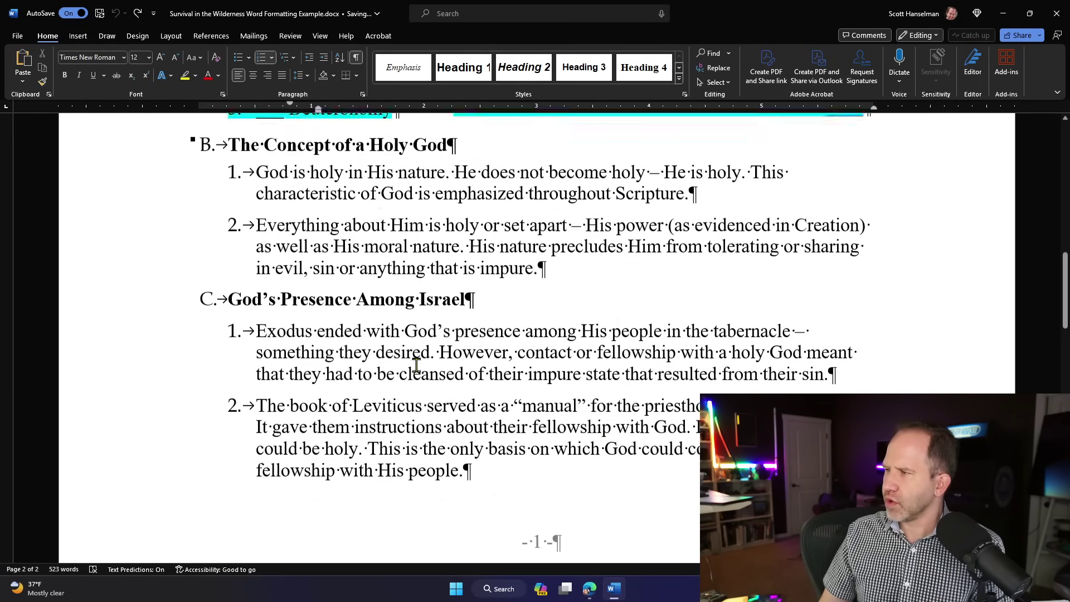
pyautogui.keyDown('ctrl'); pyautogui.scroll(-1, 418, 368); pyautogui.keyUp('ctrl')
pyautogui.scroll(-8, 417, 365)
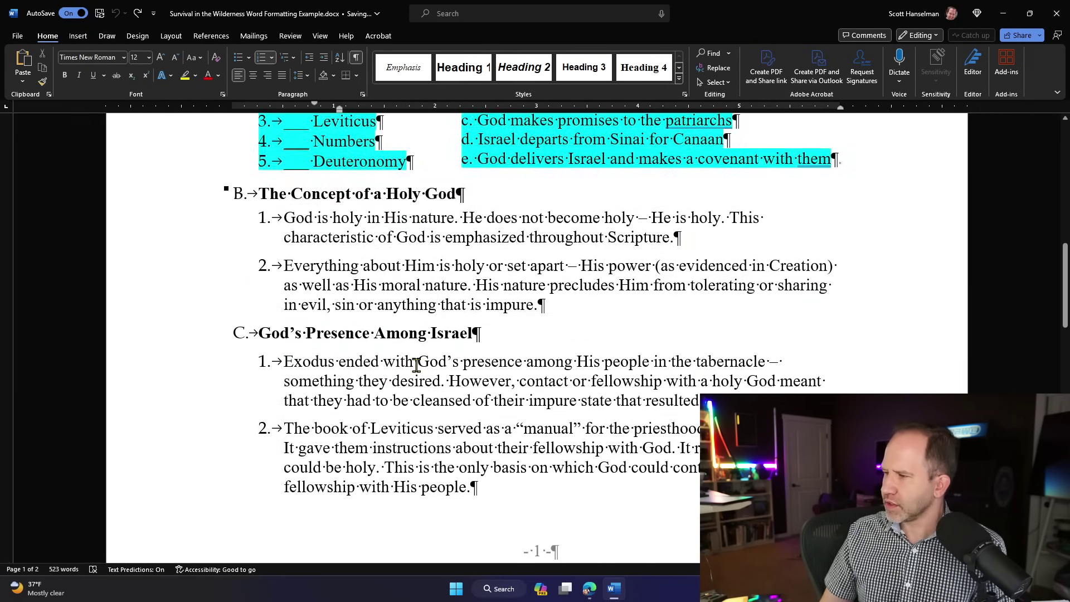
pyautogui.scroll(13, 415, 363)
pyautogui.scroll(1, 417, 365)
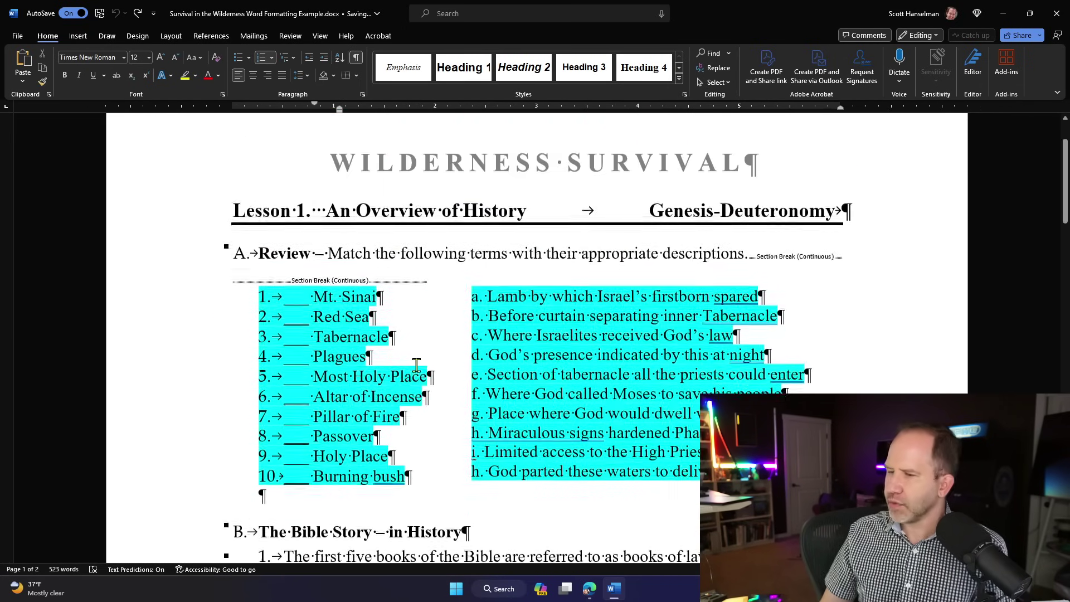
pyautogui.scroll(-12, 416, 365)
pyautogui.scroll(5, 416, 365)
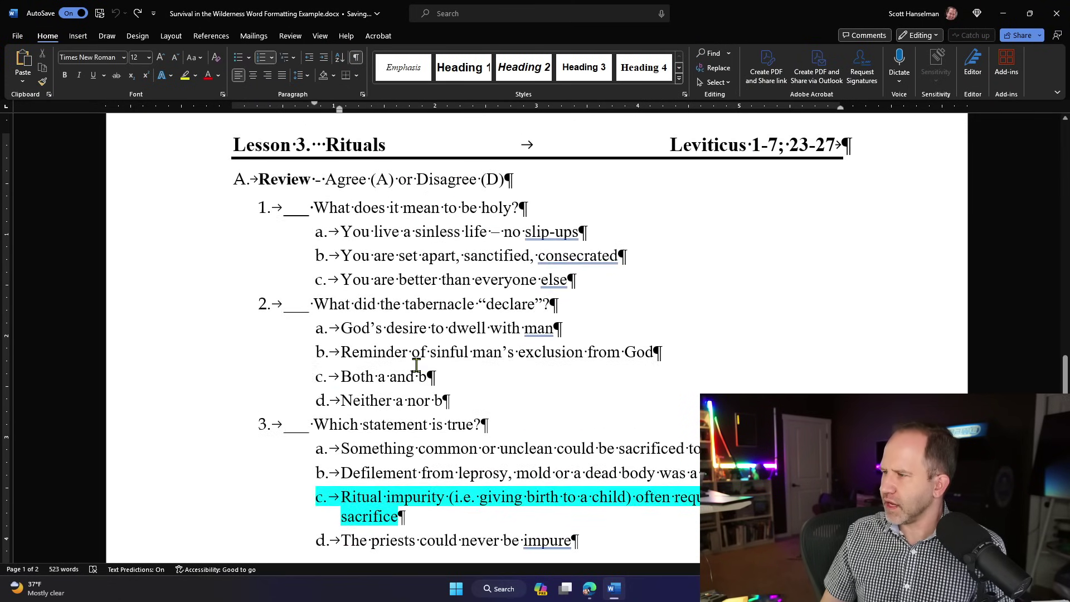
pyautogui.click(18, 36)
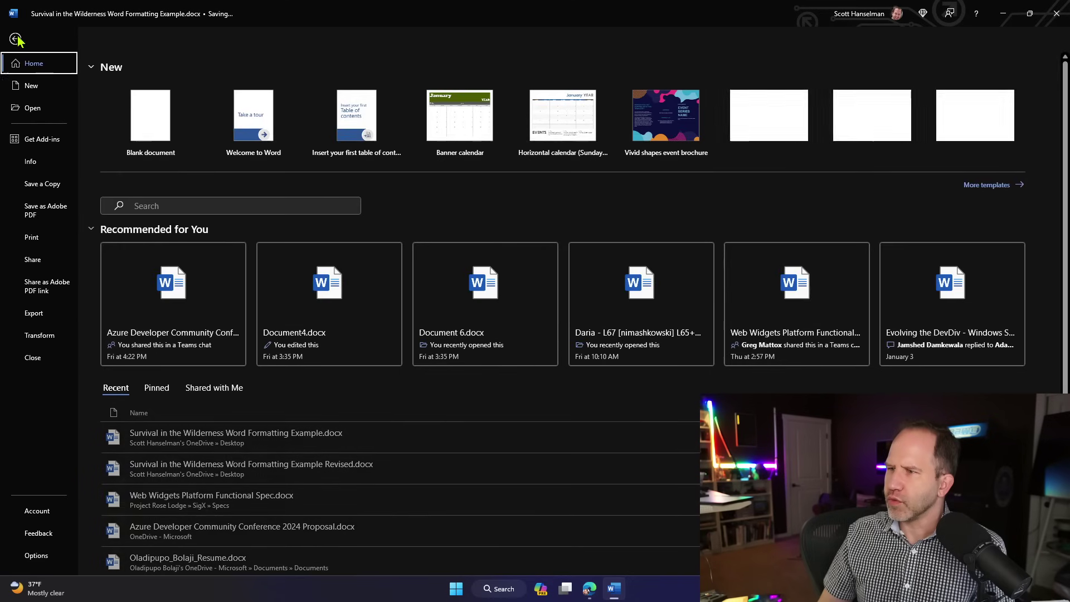
pyautogui.click(281, 465)
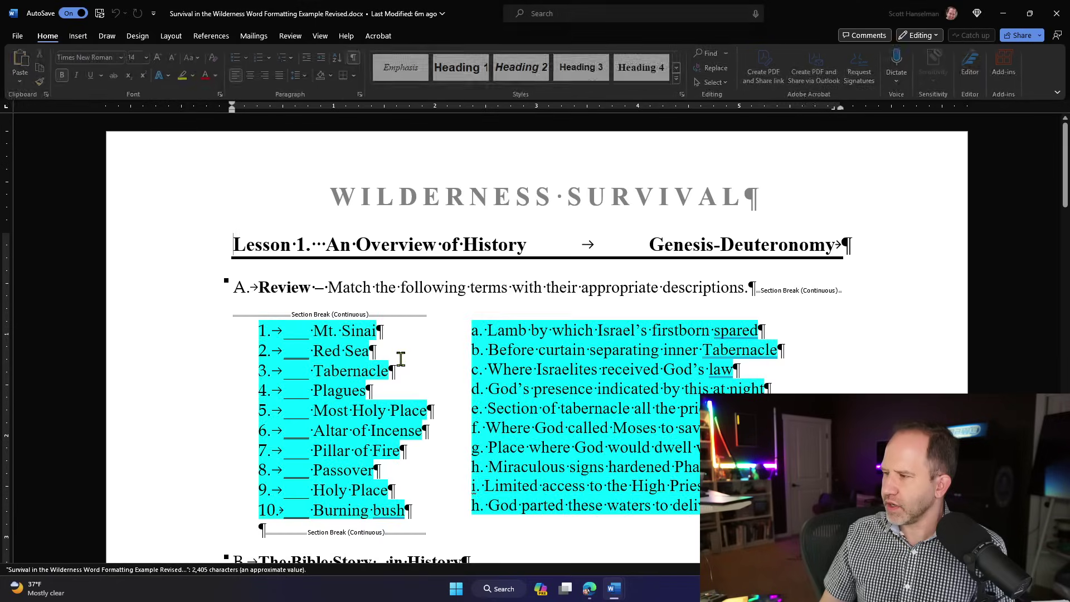
pyautogui.scroll(-20, 401, 359)
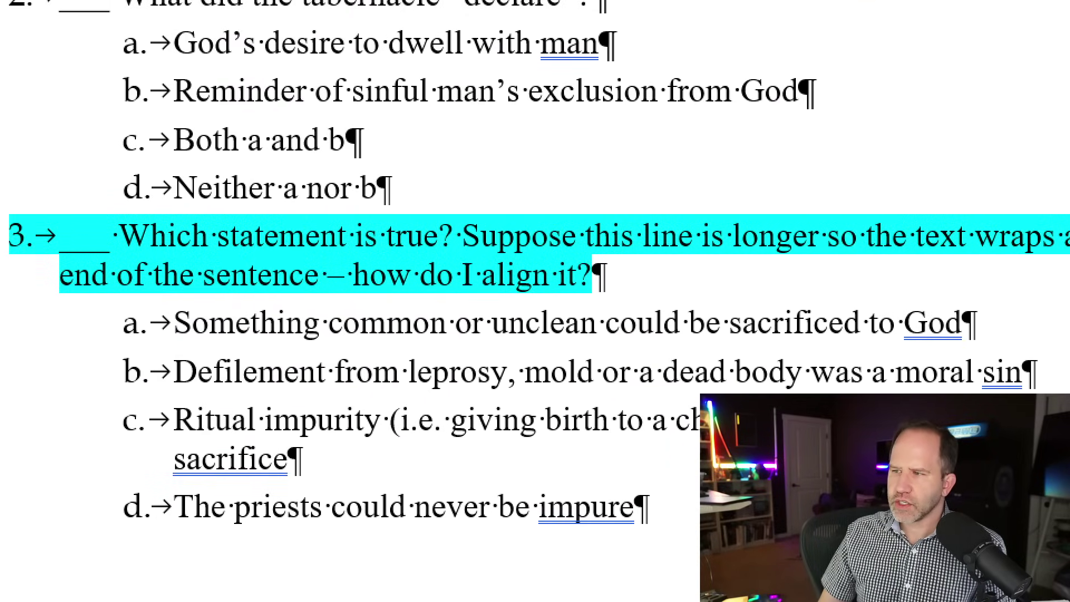
pyautogui.moveTo(66, 245); pyautogui.dragTo(127, 255)
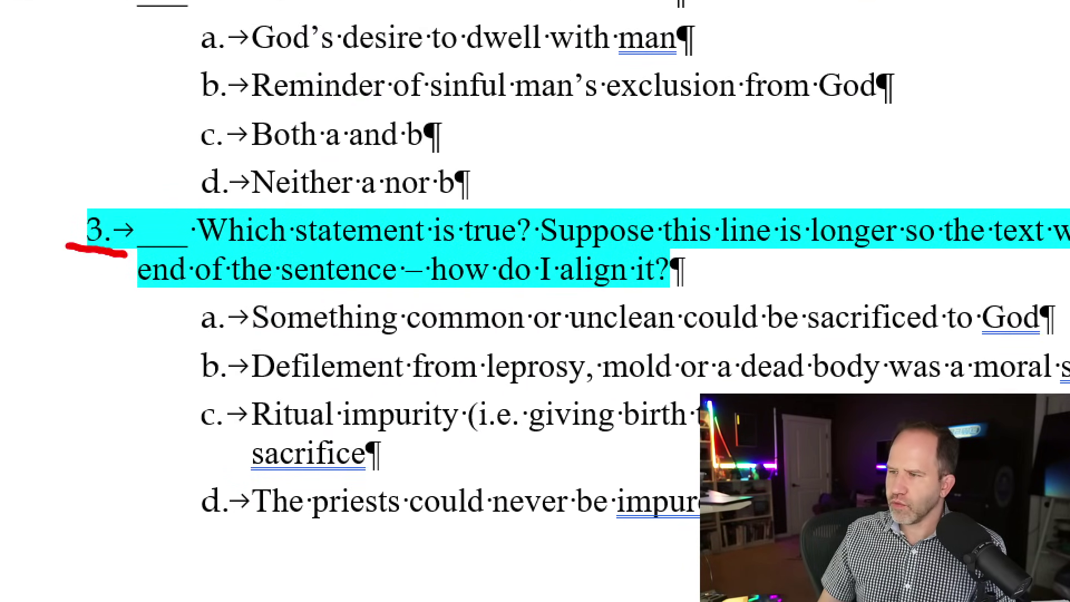
pyautogui.moveTo(127, 301)
pyautogui.mouseDown()
pyautogui.moveTo(196, 317)
pyautogui.moveTo(196, 473)
pyautogui.mouseUp()
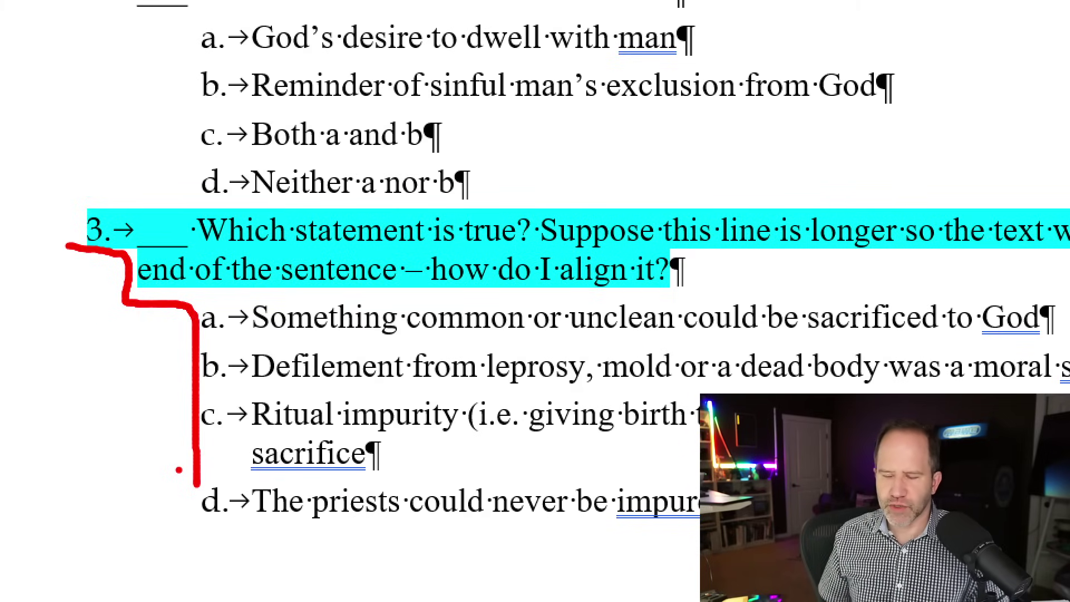
pyautogui.press('Escape')
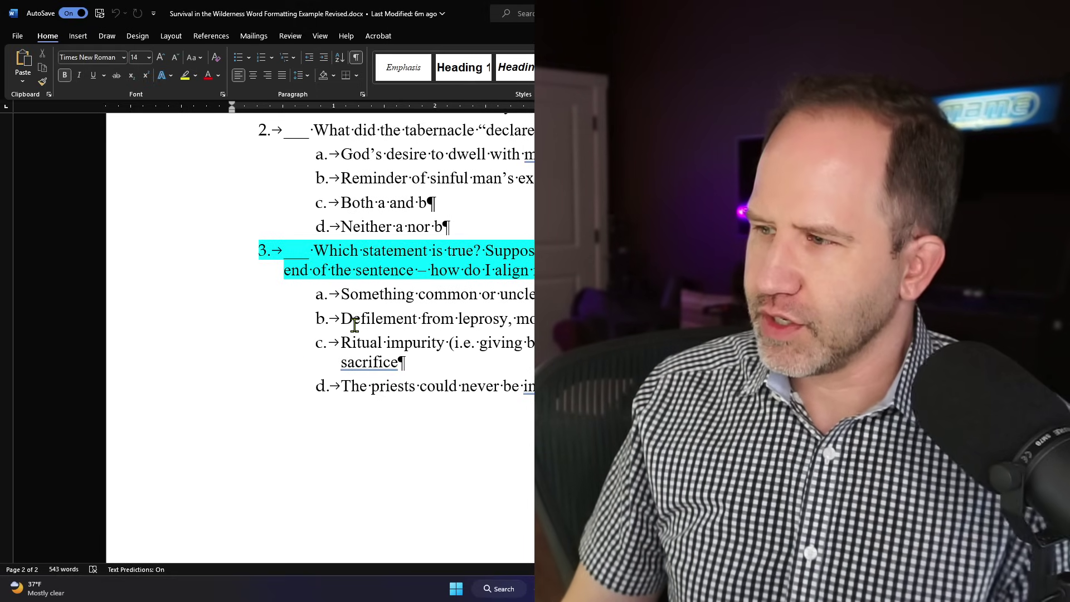
# Scroll to the top of page 1 and toggle formatting marks off and back on
pyautogui.scroll(5, 359, 333)
pyautogui.scroll(20, 359, 333)
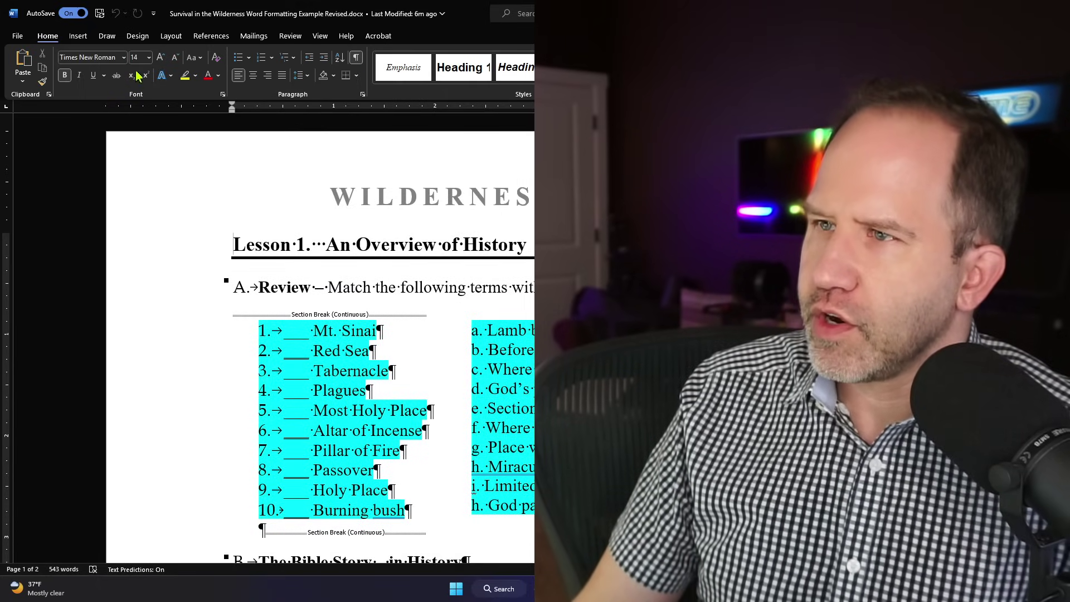
pyautogui.click(357, 58)
pyautogui.click(359, 63)
pyautogui.click(359, 63)
pyautogui.click(359, 63)
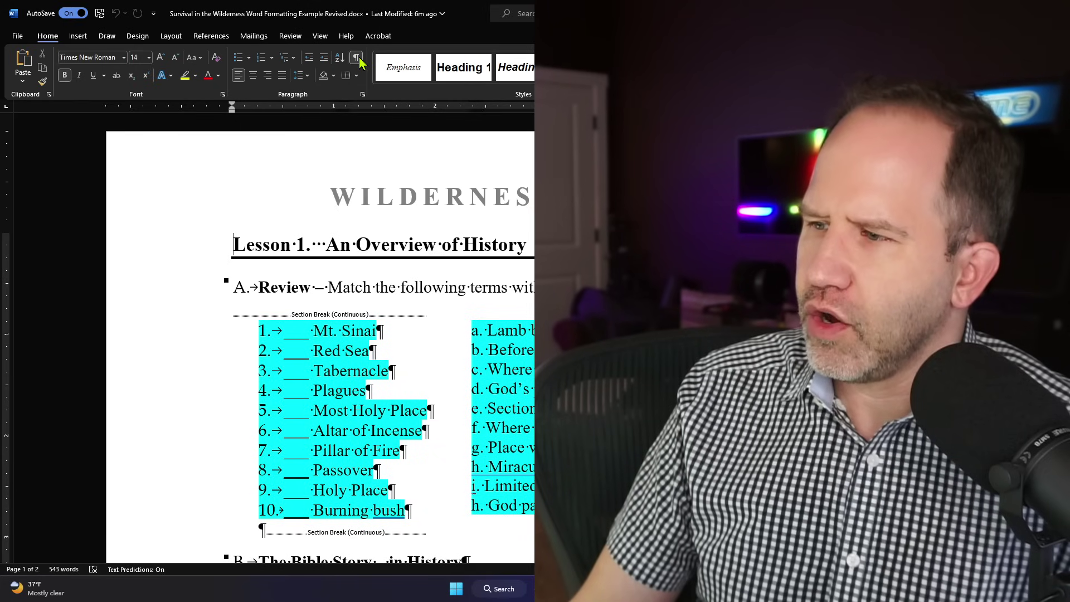
pyautogui.click(359, 63)
pyautogui.click(360, 63)
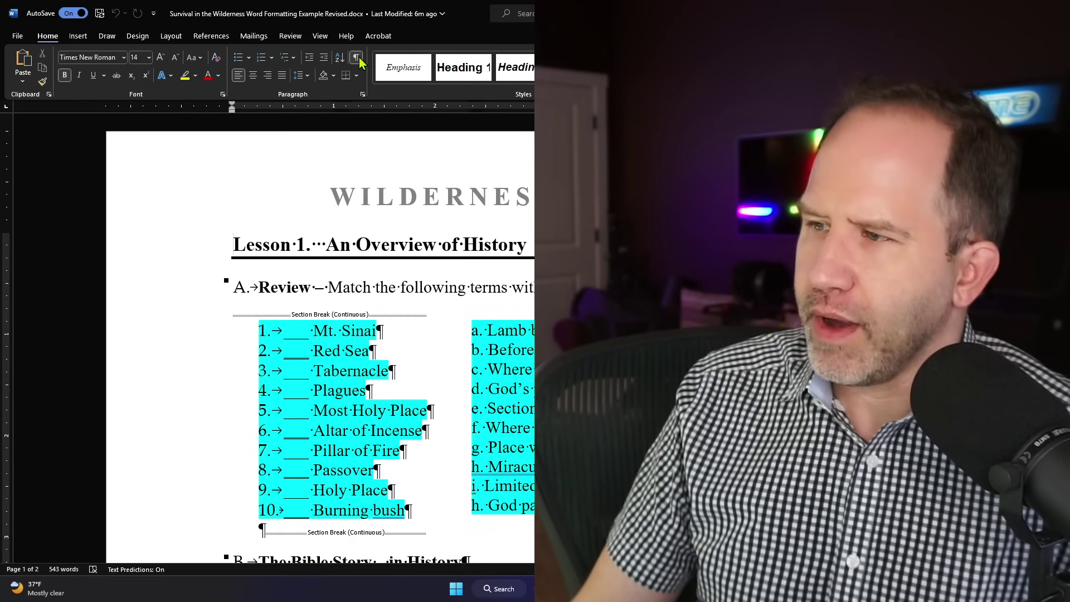
# Select the word 'Review' and move the insertion point to the Review line's start
pyautogui.scroll(1, 484, 241)
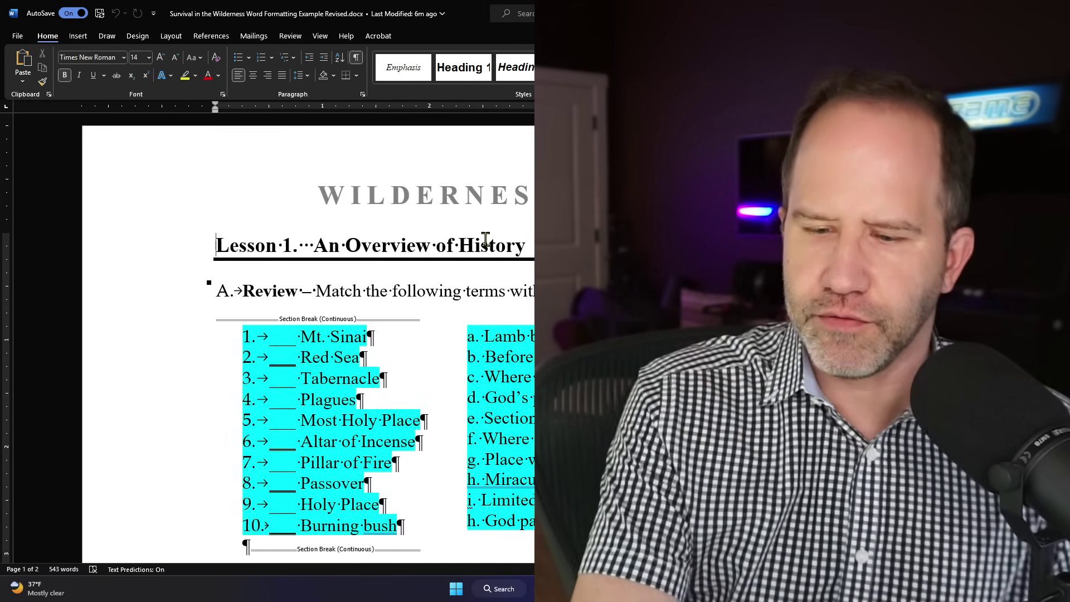
pyautogui.scroll(2, 486, 241)
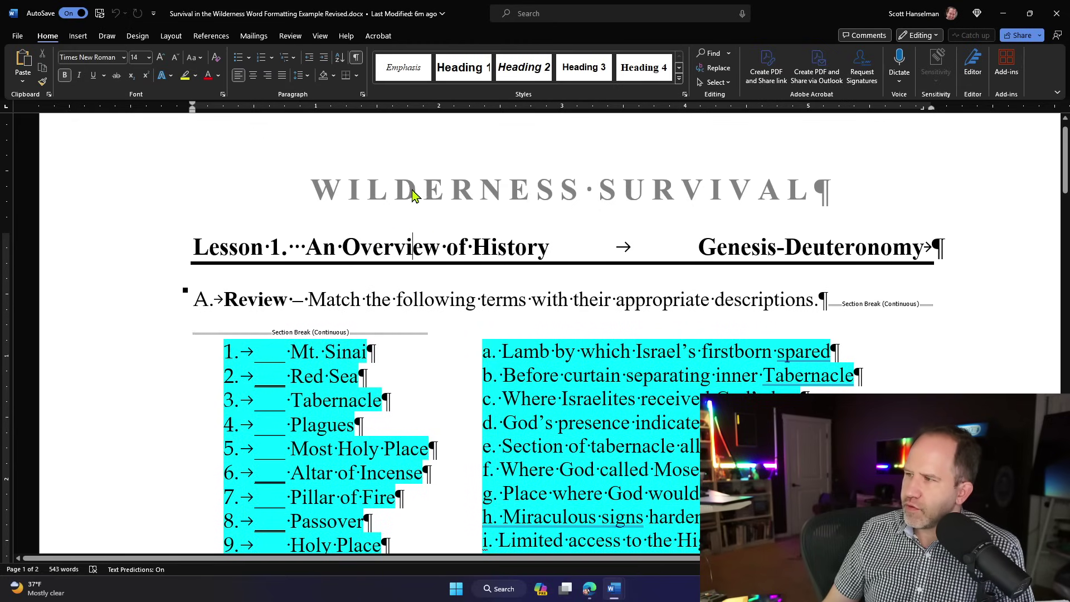
pyautogui.click(342, 301)
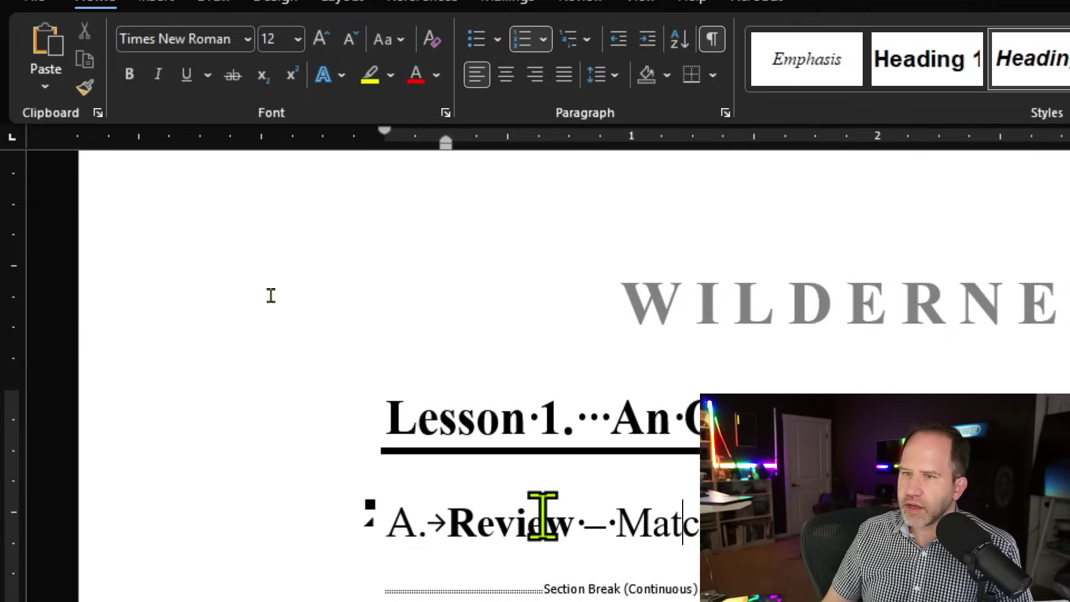
pyautogui.click(546, 580)
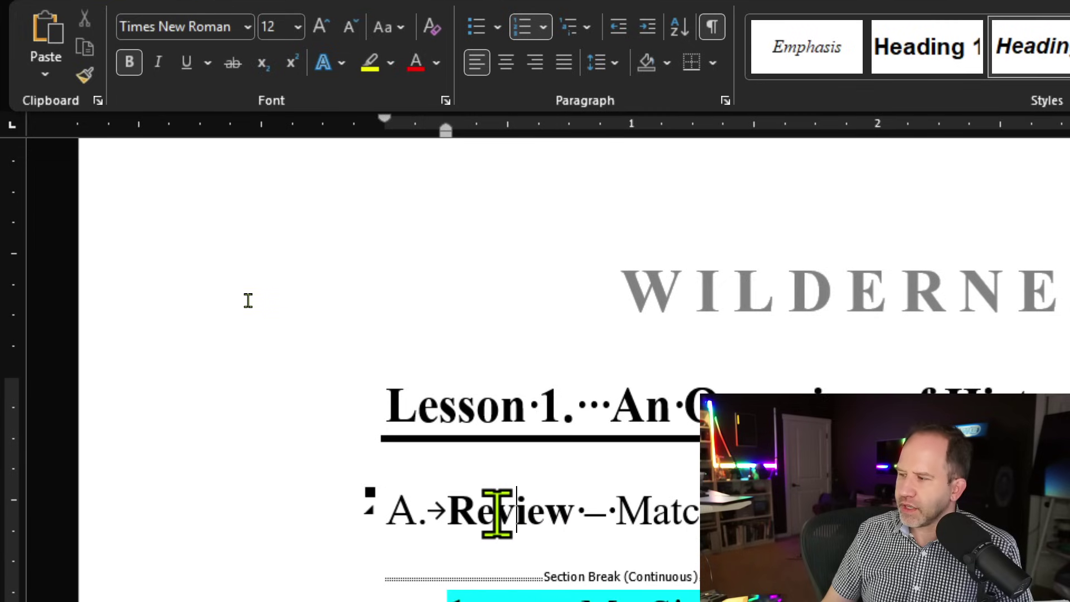
pyautogui.doubleClick(491, 513)
pyautogui.click(493, 515)
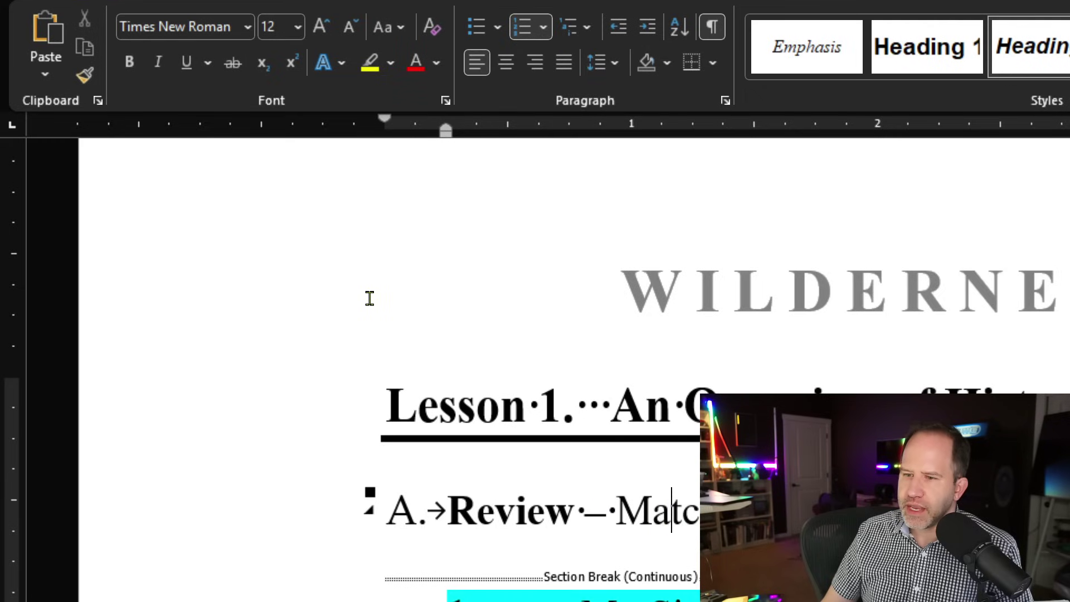
pyautogui.press('Left')
pyautogui.press('Left')
pyautogui.press('Left')
pyautogui.press('Left')
pyautogui.press('Left')
pyautogui.press('Left')
pyautogui.press('Left')
pyautogui.press('Left')
pyautogui.press('Left')
pyautogui.press('Left')
pyautogui.press('Left')
pyautogui.press('Left')
pyautogui.press('Left')
pyautogui.press('Left')
pyautogui.press('Left')
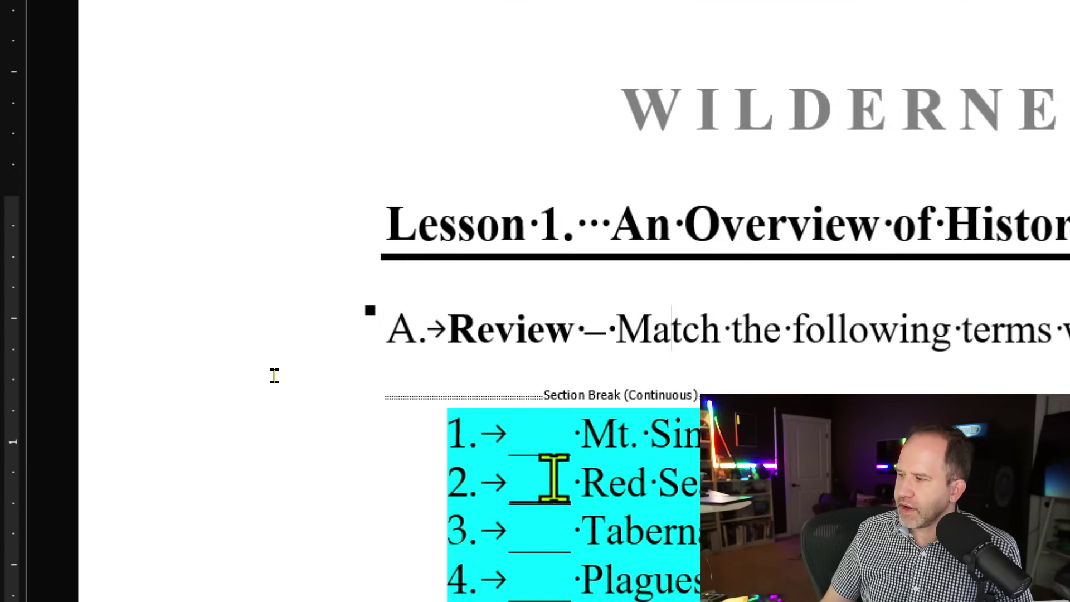
pyautogui.scroll(-2, 266, 382)
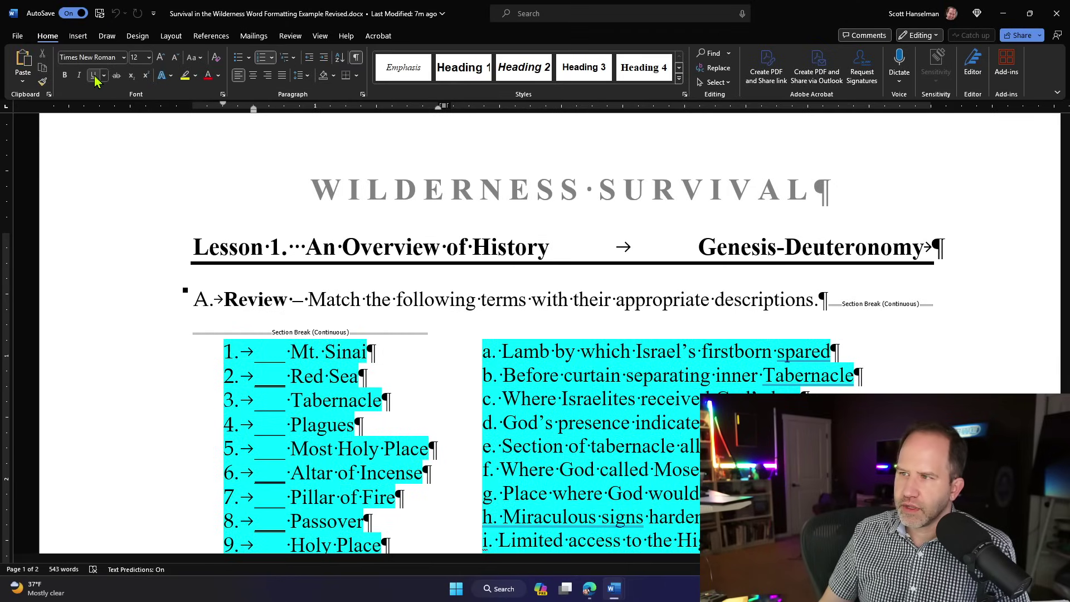
pyautogui.scroll(-5, 189, 172)
pyautogui.scroll(1, 223, 202)
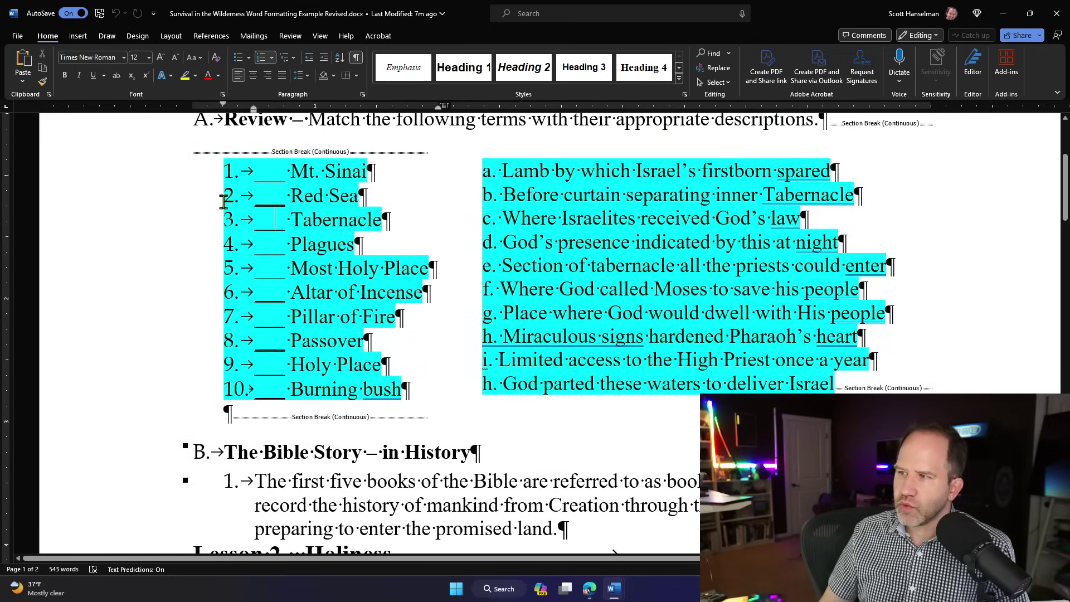
pyautogui.click(266, 197)
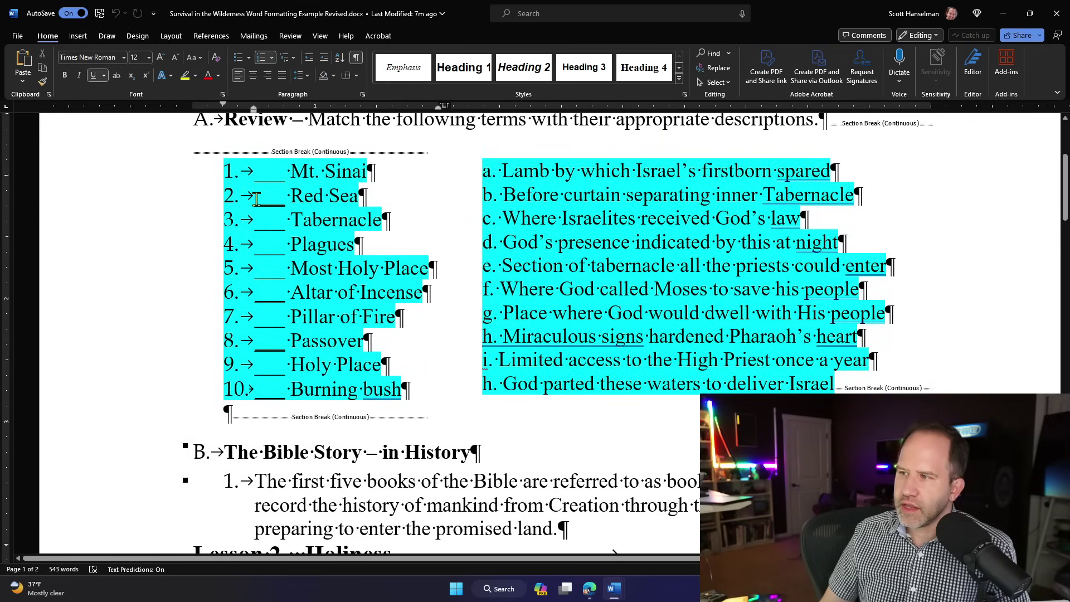
pyautogui.moveTo(257, 199); pyautogui.dragTo(278, 199)
pyautogui.click(286, 199)
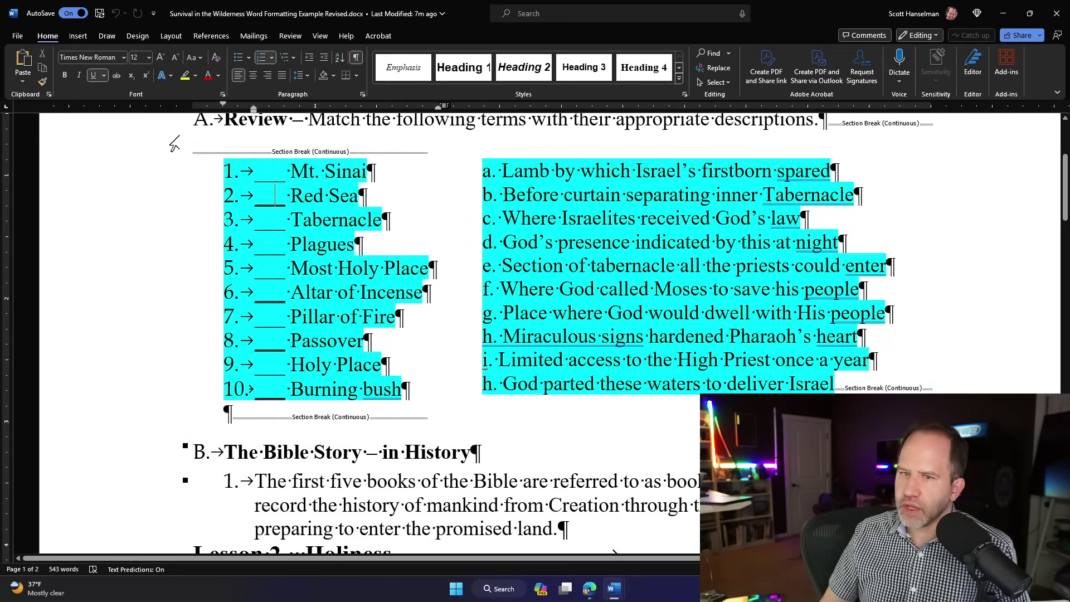
pyautogui.click(313, 195)
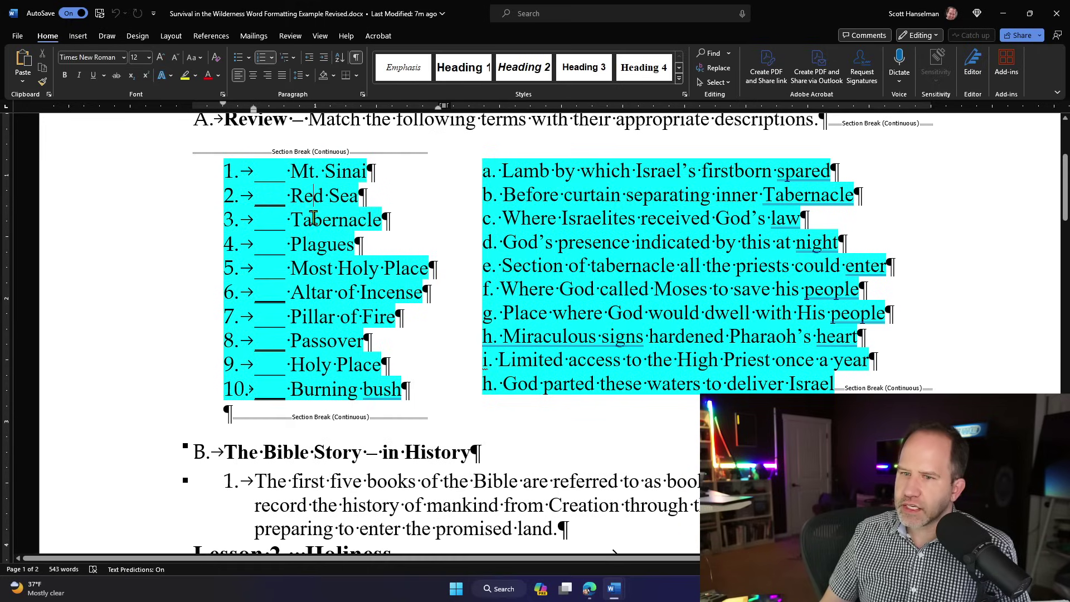
pyautogui.click(266, 196)
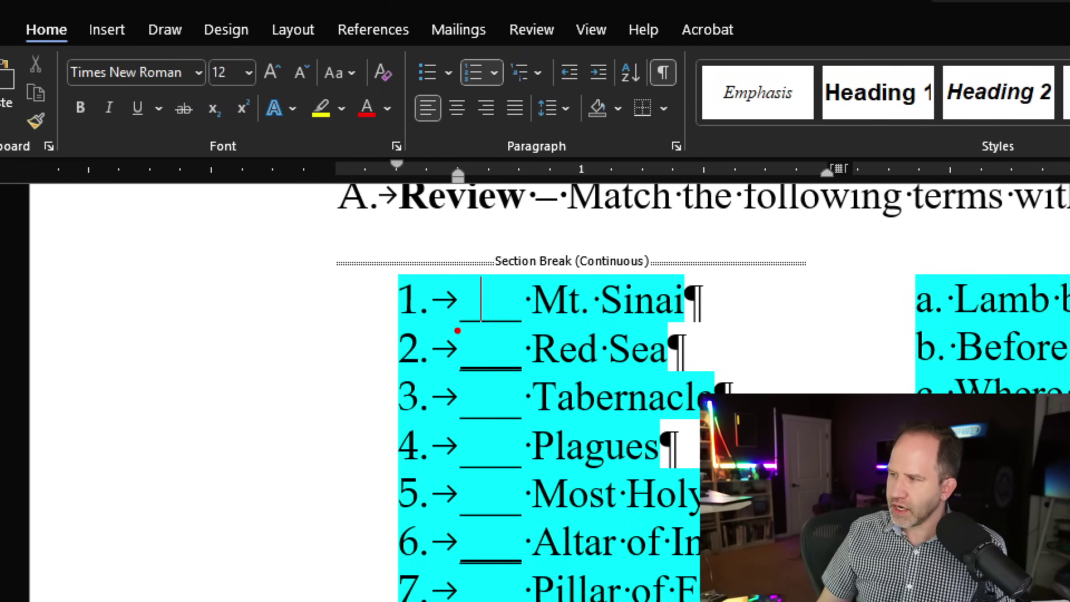
pyautogui.moveTo(458, 330); pyautogui.dragTo(542, 332)
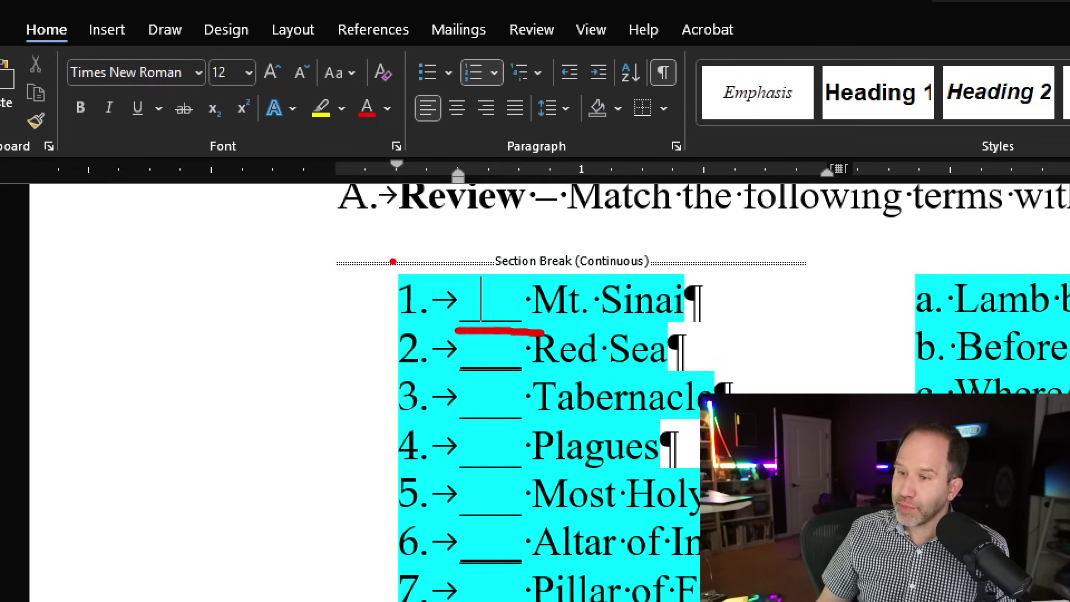
pyautogui.moveTo(142, 122); pyautogui.dragTo(119, 206)
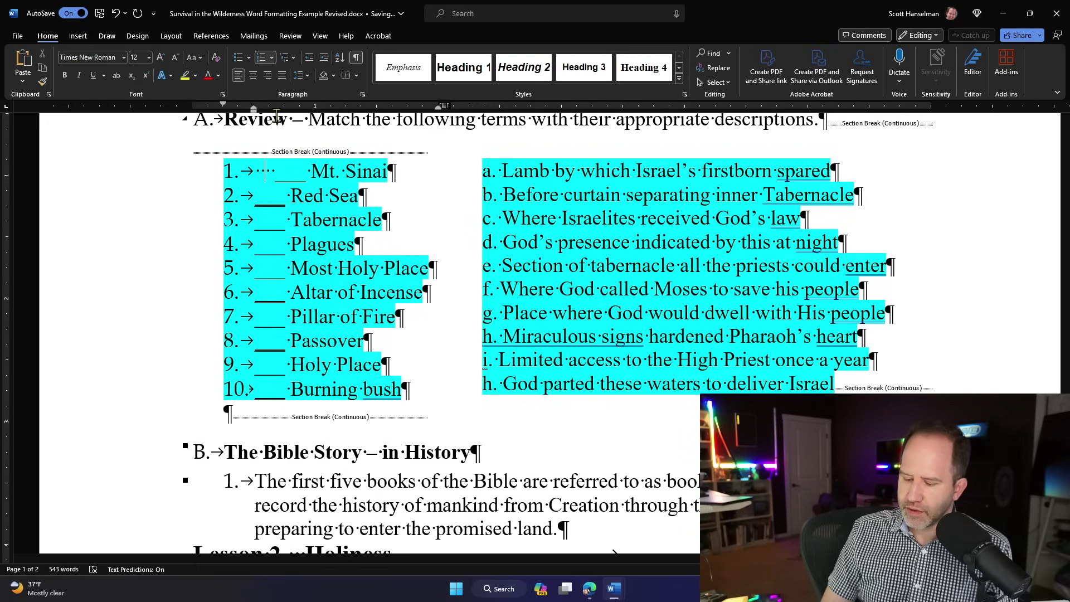
pyautogui.write('_____  ')
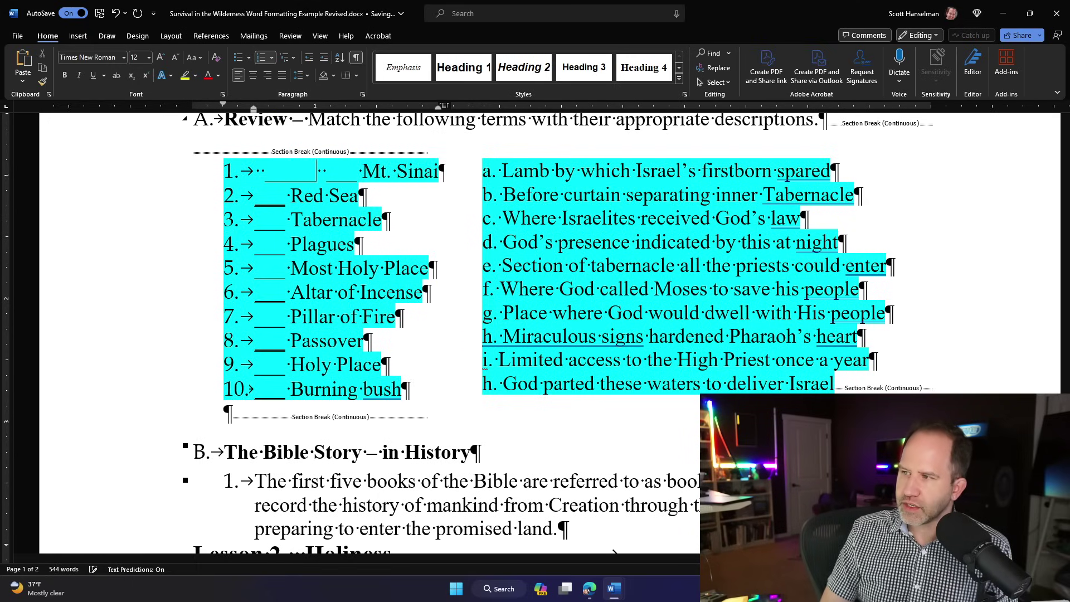
pyautogui.write('______')
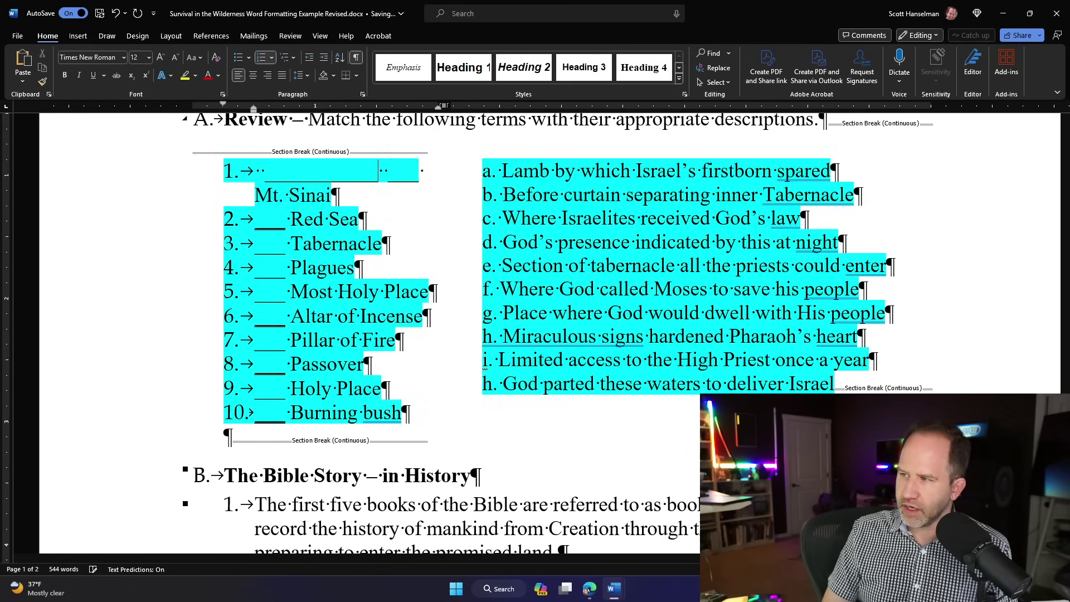
pyautogui.hotkey('shift', 'Left')
pyautogui.hotkey('shift', 'Left')
pyautogui.hotkey('shift', 'Left')
pyautogui.hotkey('shift', 'Left')
pyautogui.hotkey('shift', 'Left')
pyautogui.hotkey('shift', 'Left')
pyautogui.hotkey('shift', 'Left')
pyautogui.hotkey('shift', 'Left')
pyautogui.hotkey('shift', 'Left')
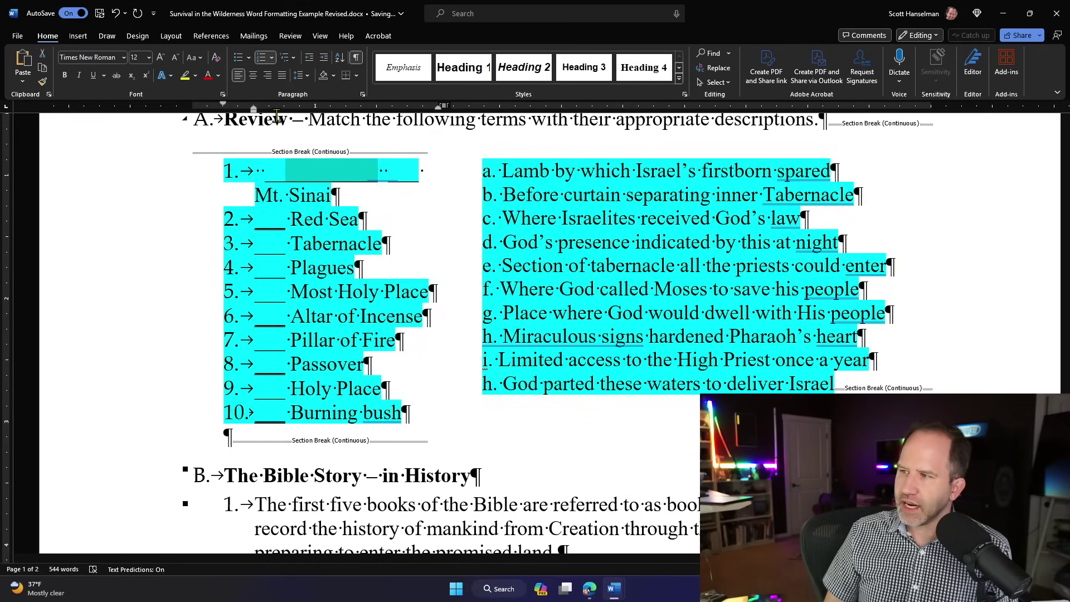
pyautogui.hotkey('shift', 'Left')
pyautogui.hotkey('shift', 'Left')
pyautogui.hotkey('shift', 'Left')
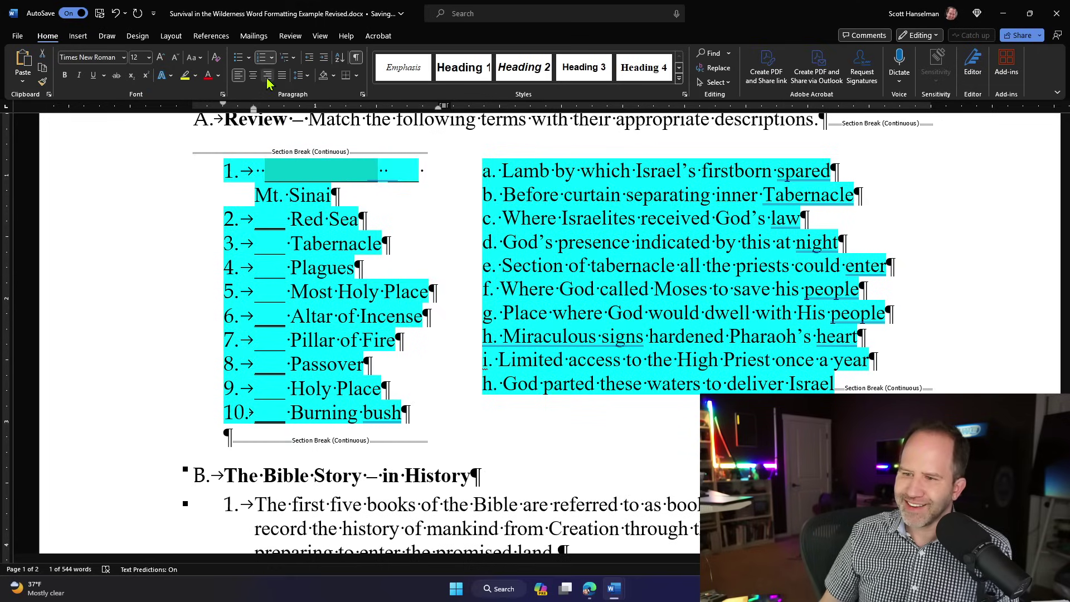
pyautogui.click(95, 80)
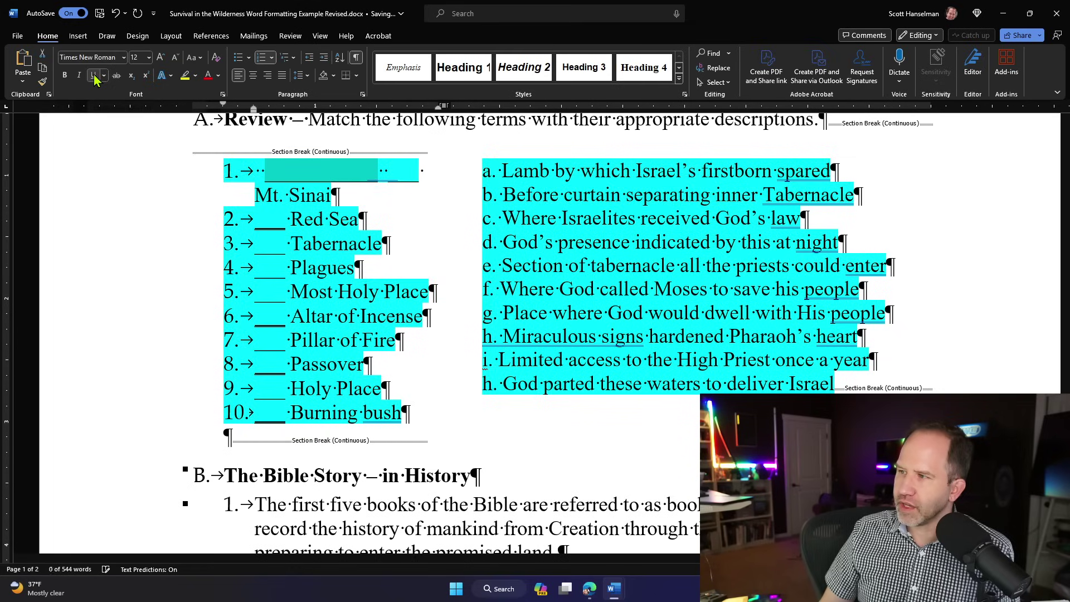
pyautogui.click(266, 223)
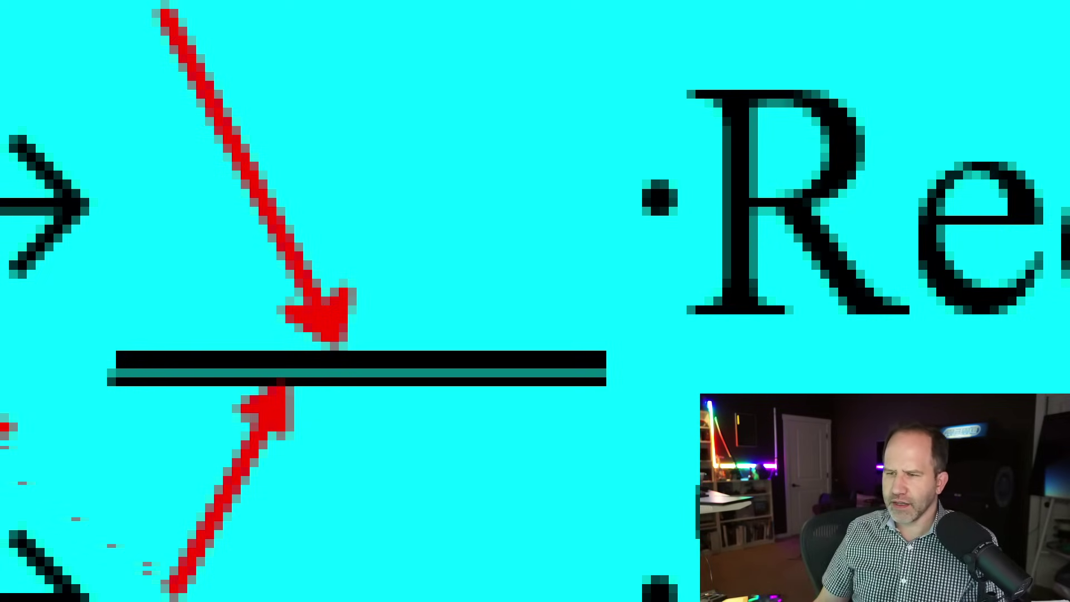
pyautogui.hotkey('ctrl', 'z')
pyautogui.hotkey('ctrl', 'z')
pyautogui.hotkey('ctrl', 'z')
pyautogui.hotkey('ctrl', 'z')
pyautogui.hotkey('ctrl', 'z')
pyautogui.hotkey('ctrl', 'z')
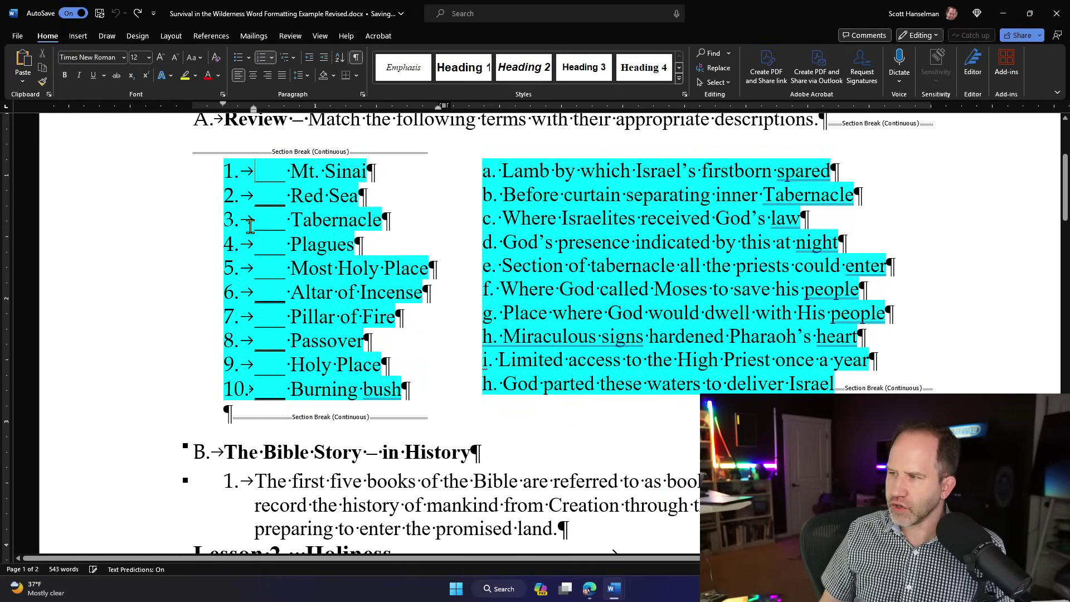
# Remove underlining from item 2's blank and inspect the blanks before Altar of Incense and Passover
pyautogui.doubleClick(257, 202)
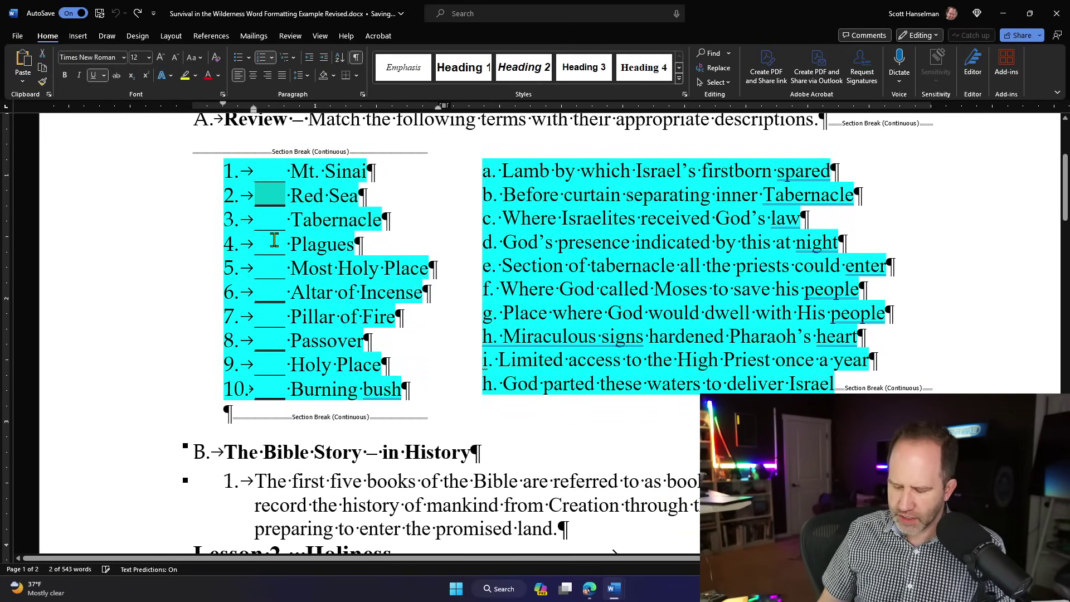
pyautogui.hotkey('ctrl', 'u')
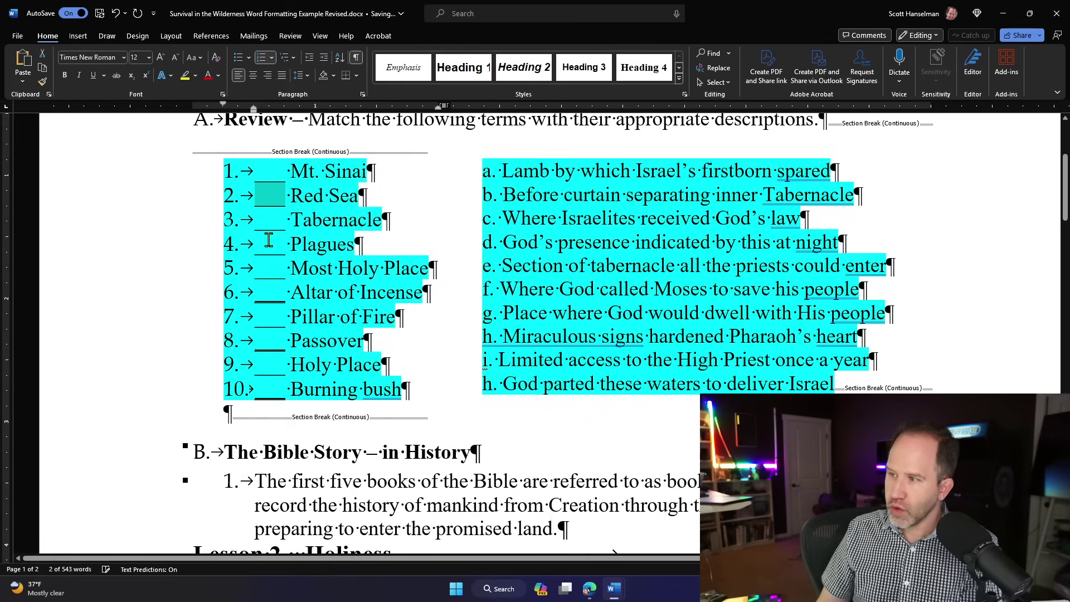
pyautogui.doubleClick(262, 291)
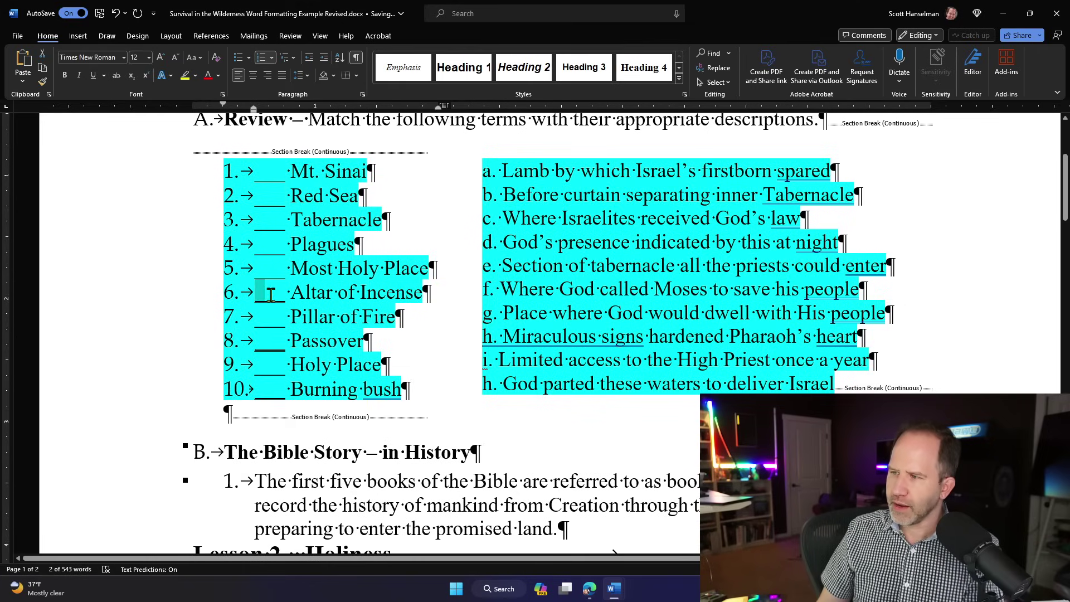
pyautogui.doubleClick(258, 343)
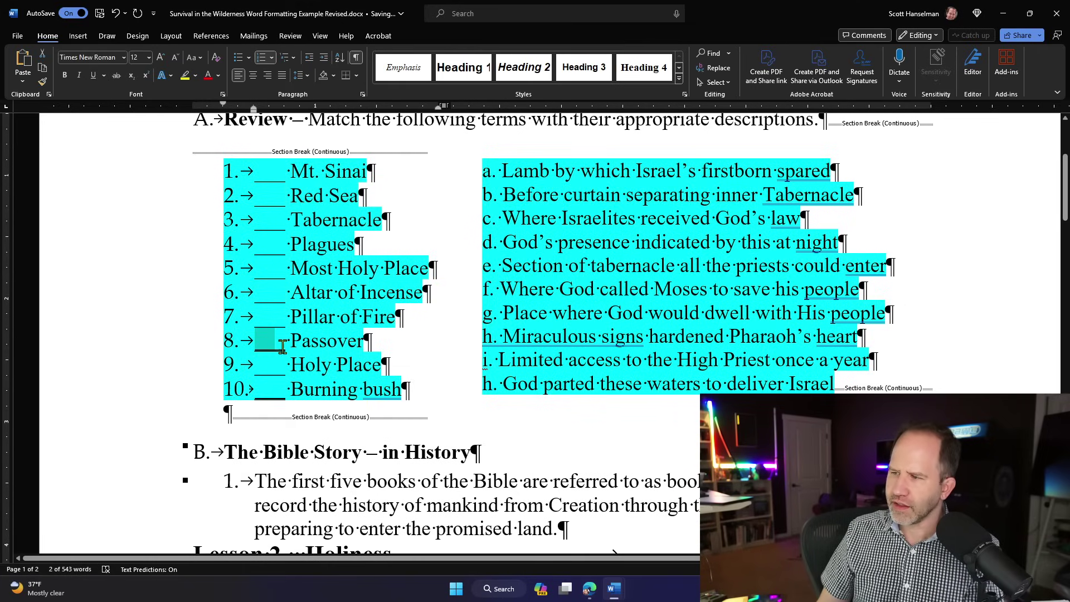
pyautogui.doubleClick(253, 393)
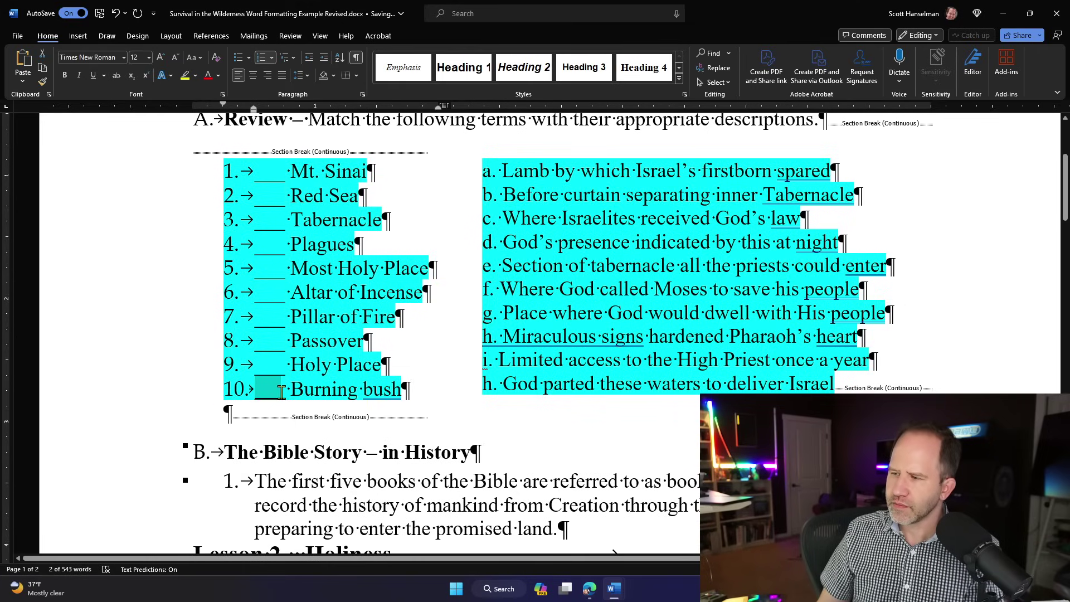
pyautogui.click(363, 355)
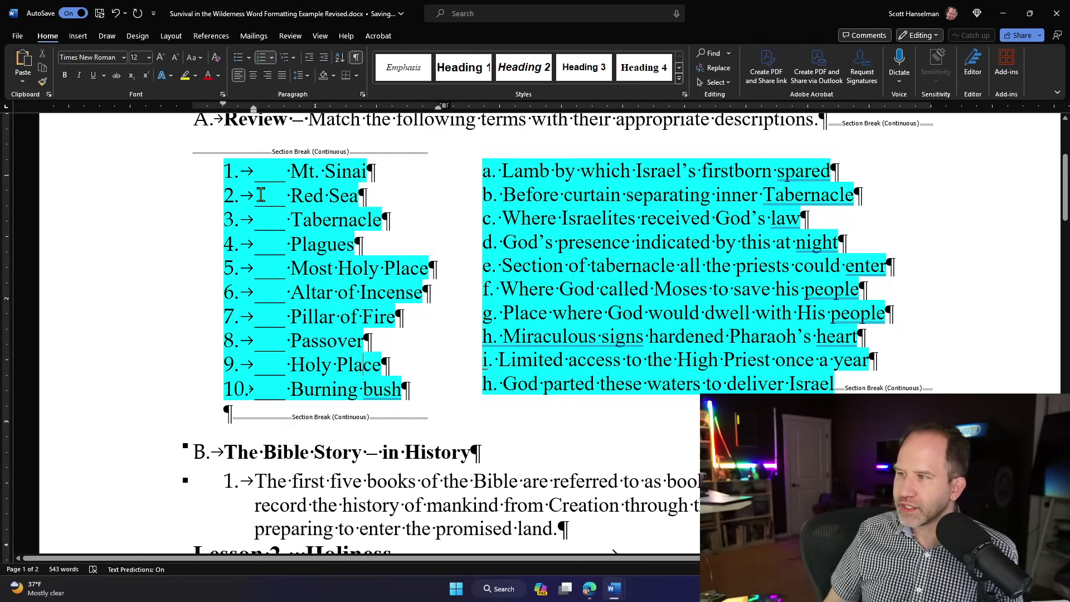
# Delete the underscores of item 1's blank before Mt. Sinai
pyautogui.hotkey('ctrl', 'shift', 'Right')
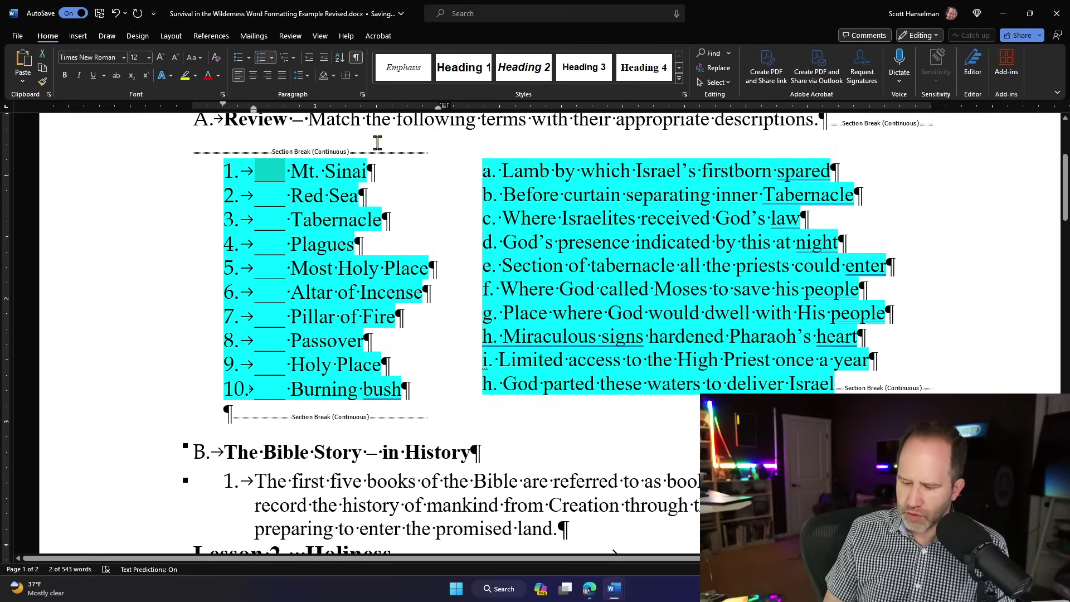
pyautogui.press('Right')
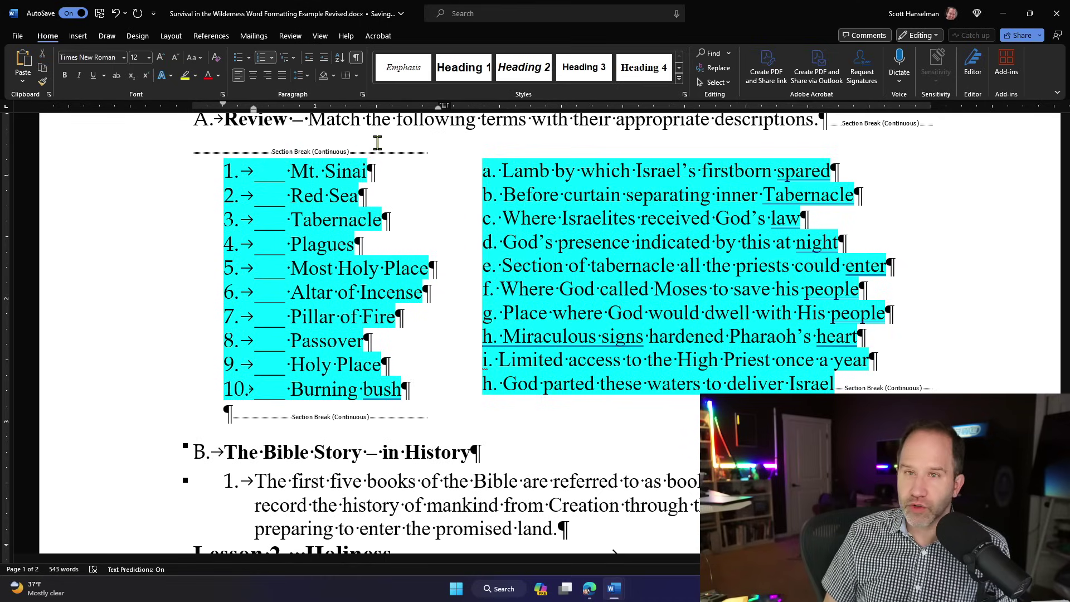
pyautogui.hotkey('shift', 'Left')
pyautogui.hotkey('shift', 'Left')
pyautogui.press('Right')
pyautogui.press('Delete')
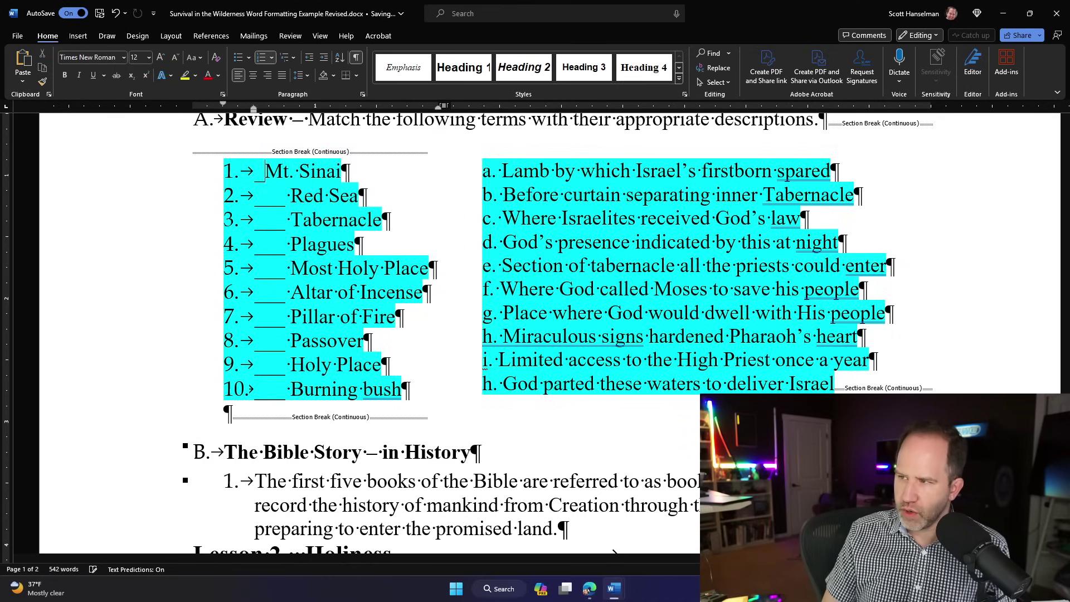
pyautogui.press('BackSpace')
pyautogui.press('BackSpace')
pyautogui.press('BackSpace')
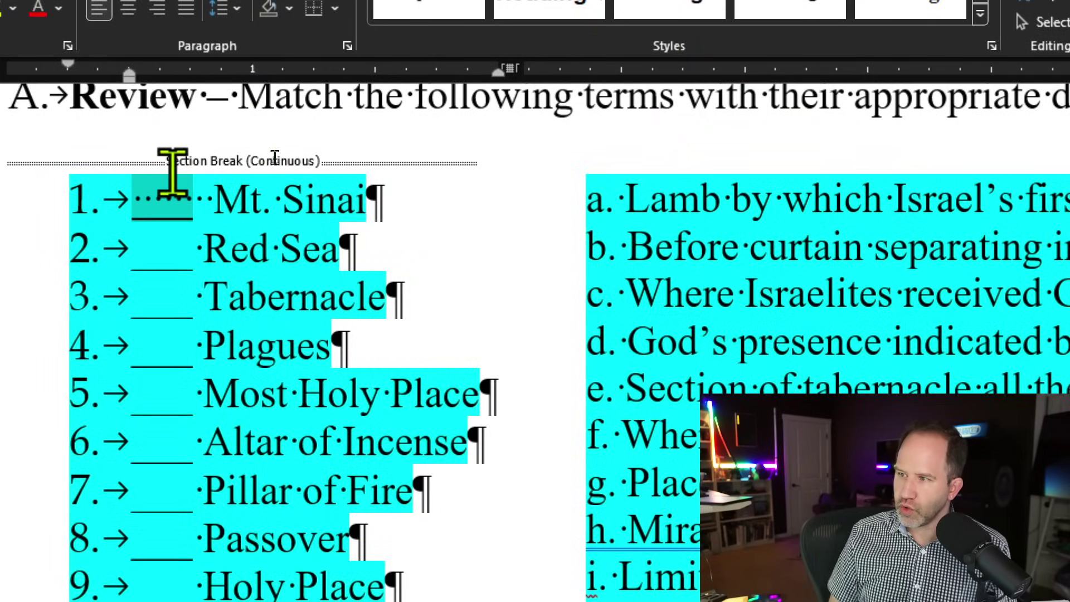
# Demote Red Sea to a sub-item and promote it back to item 2
pyautogui.click(139, 260)
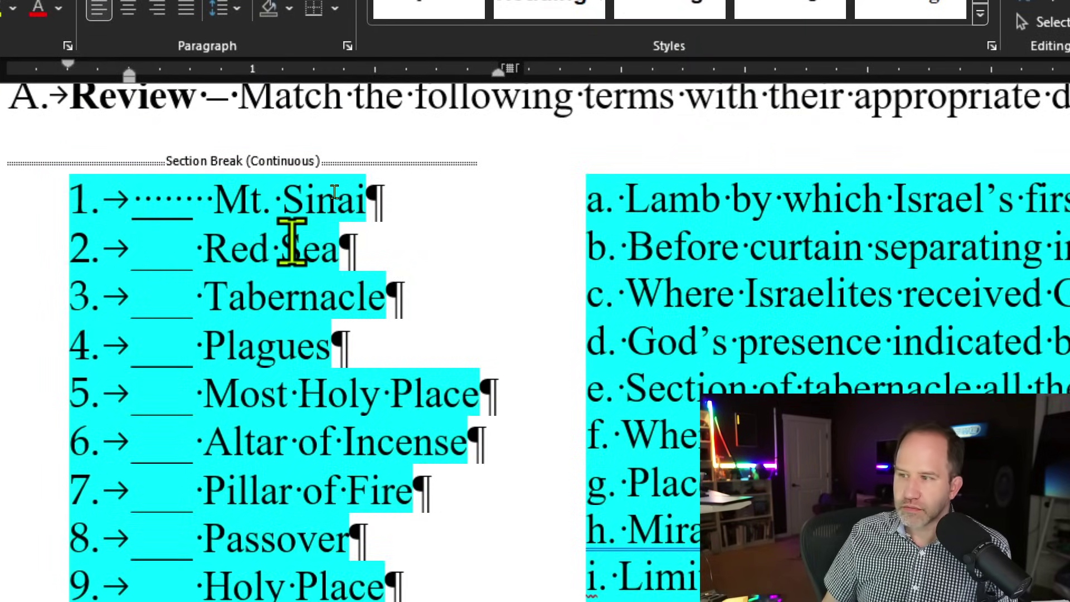
pyautogui.hotkey('shift', 'Right')
pyautogui.hotkey('shift', 'Right')
pyautogui.hotkey('shift', 'Right')
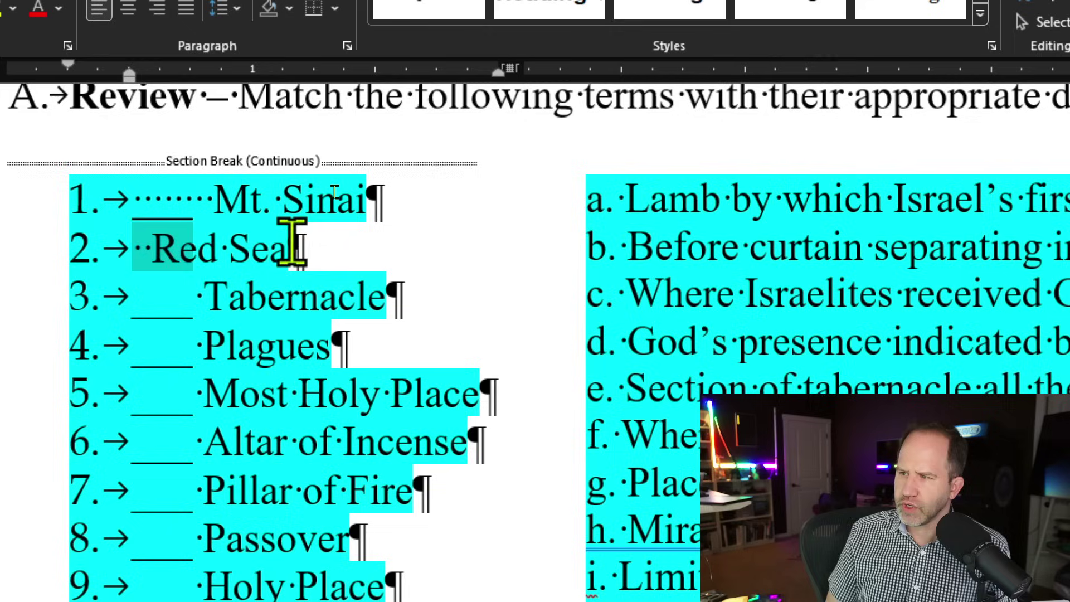
pyautogui.press('Delete')
pyautogui.hotkey('shift', 'Left')
pyautogui.hotkey('shift', 'Left')
pyautogui.hotkey('shift', 'Left')
pyautogui.hotkey('shift', 'Left')
pyautogui.hotkey('shift', 'Left')
pyautogui.hotkey('shift', 'Left')
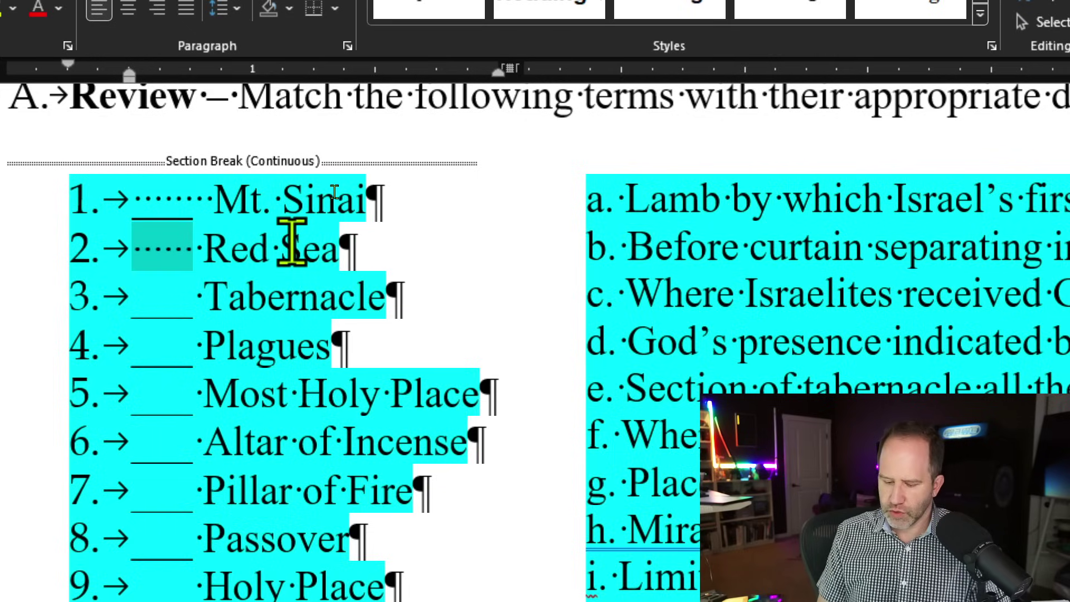
pyautogui.press('Left')
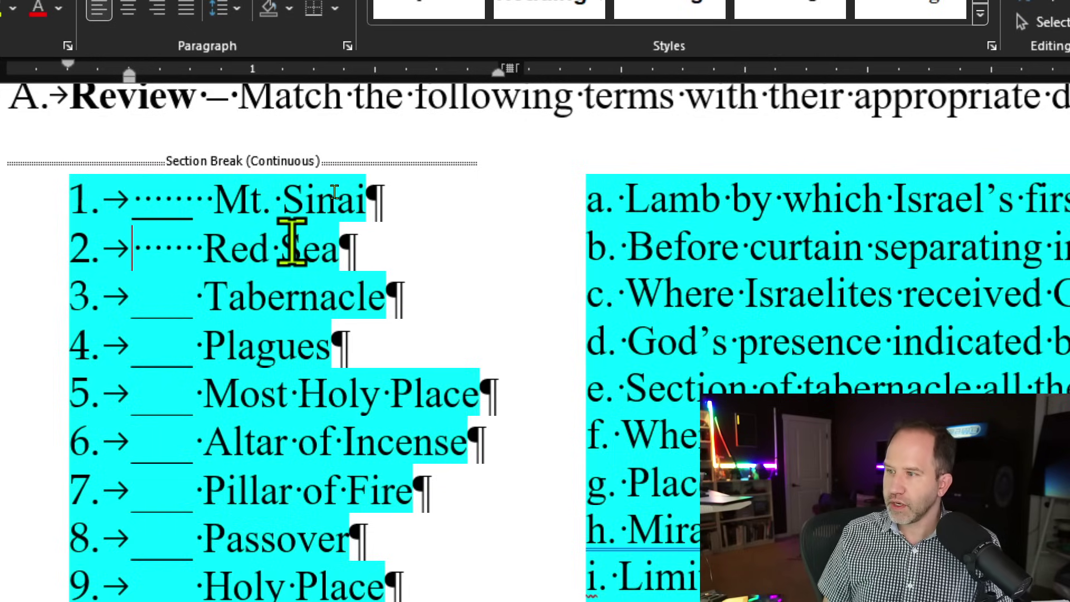
pyautogui.press('Tab')
pyautogui.hotkey('shift', 'Tab')
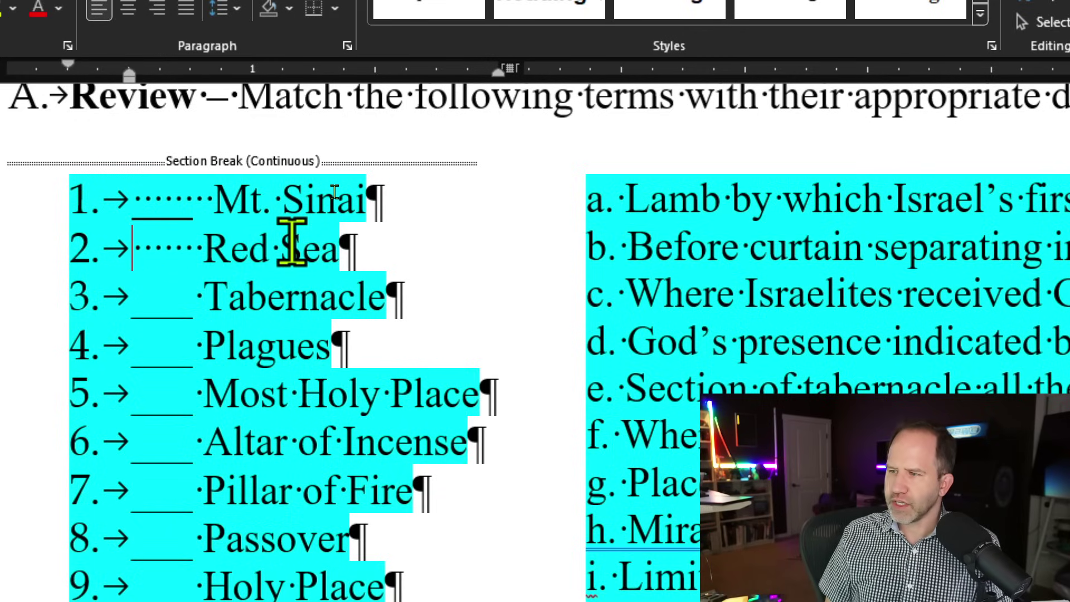
pyautogui.press('Tab')
pyautogui.hotkey('shift', 'Tab')
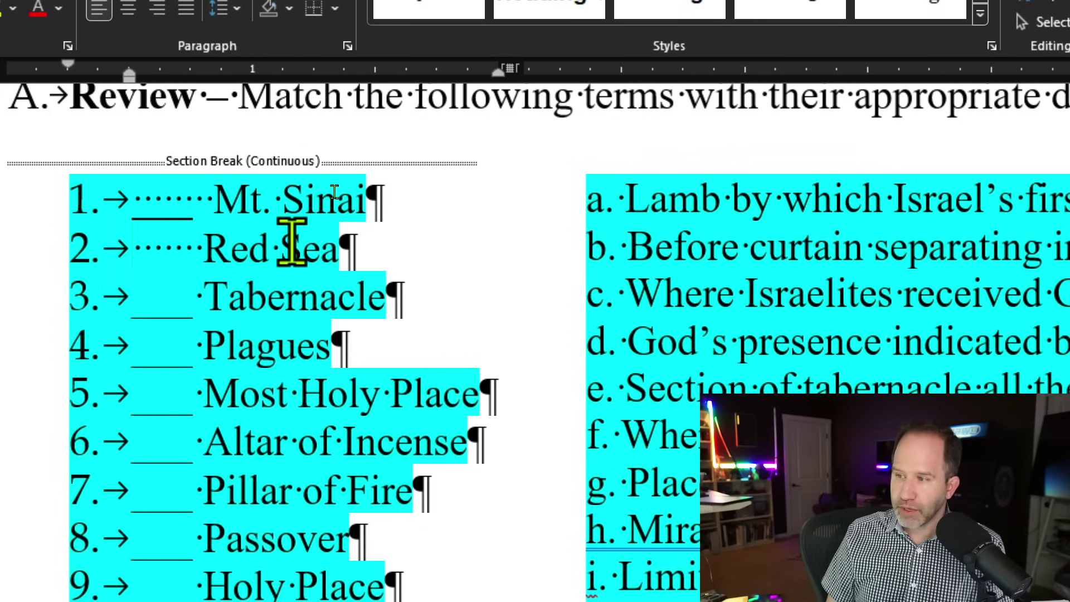
pyautogui.press('Tab')
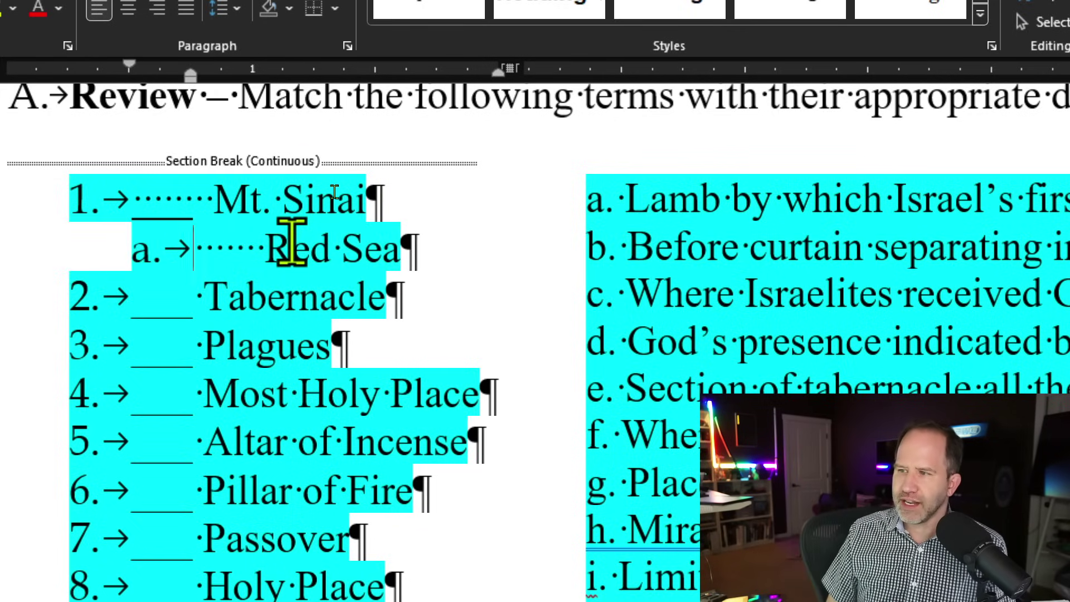
pyautogui.hotkey('shift', 'Tab')
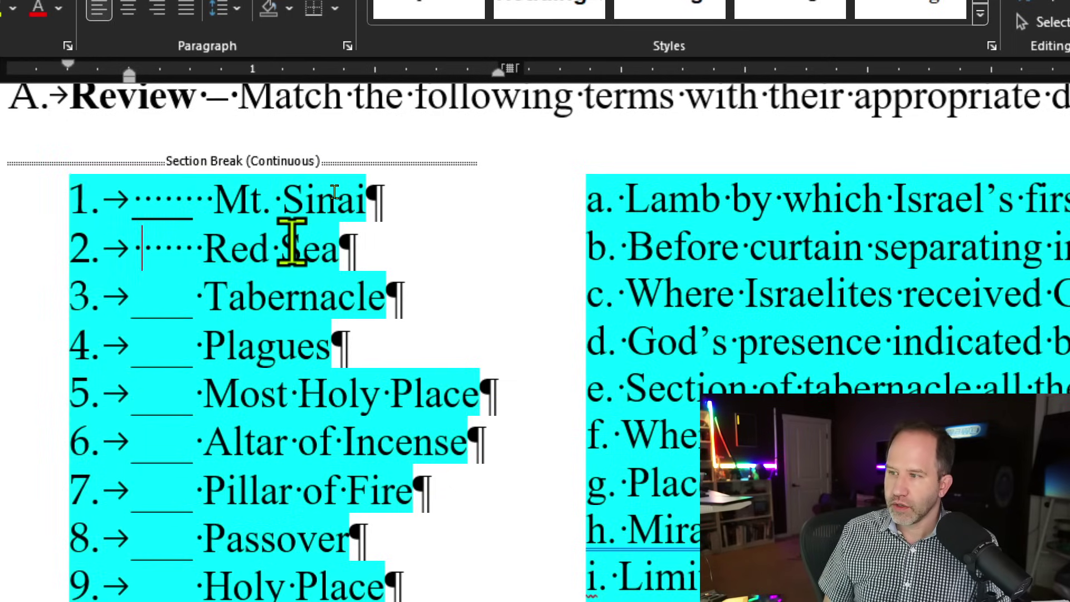
# Delete and retype item 2's blank before Red Sea, then undo back to the original underscores
pyautogui.hotkey('shift', 'Right')
pyautogui.hotkey('shift', 'Right')
pyautogui.hotkey('shift', 'Right')
pyautogui.hotkey('shift', 'Right')
pyautogui.hotkey('shift', 'Right')
pyautogui.hotkey('shift', 'Right')
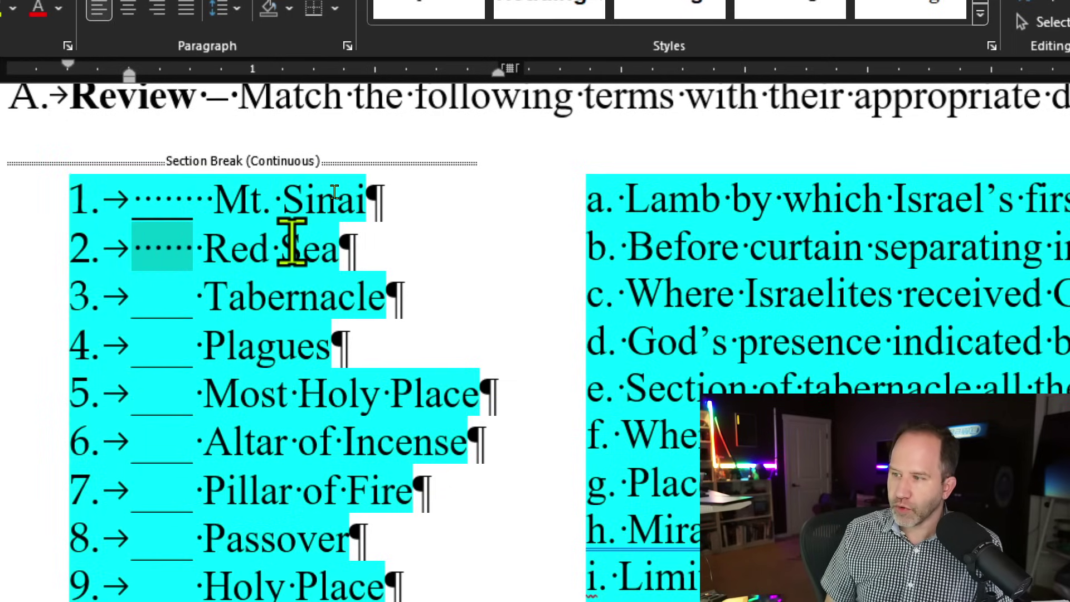
pyautogui.press('BackSpace')
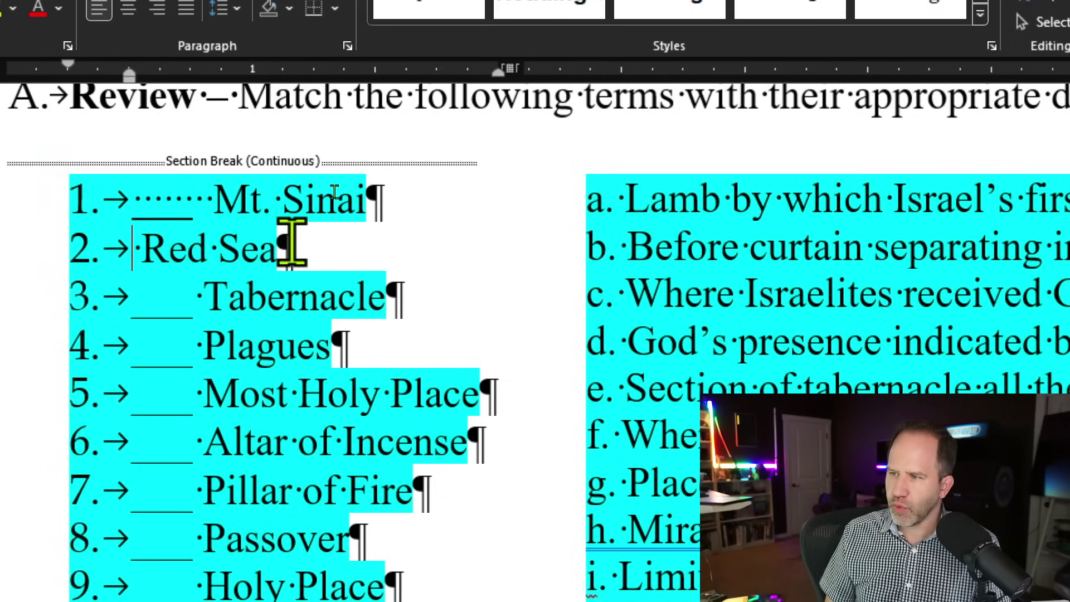
pyautogui.hotkey('ctrl', 'z')
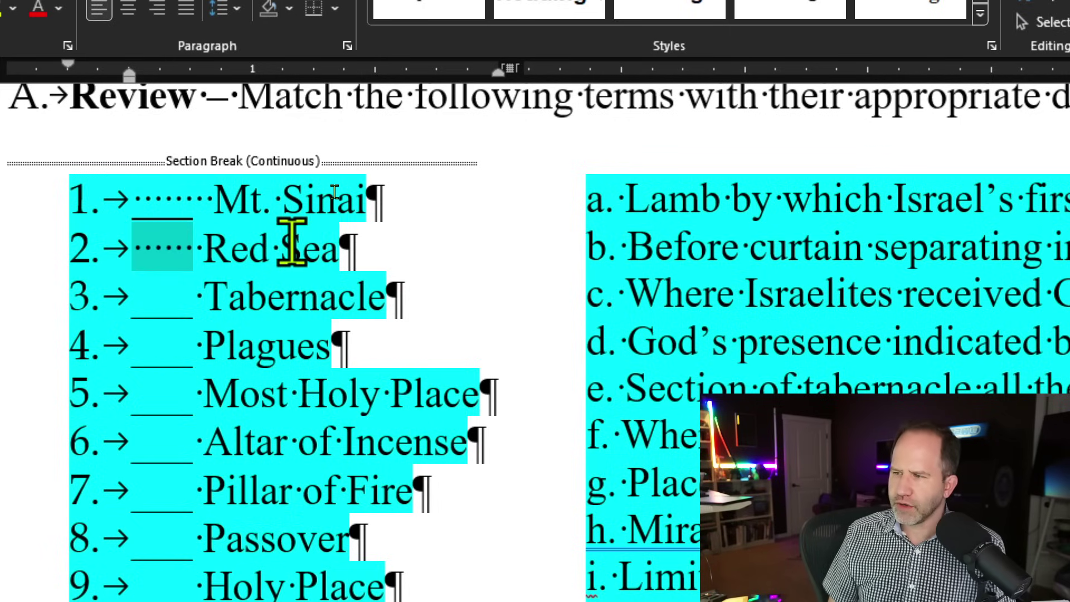
pyautogui.press('Left')
pyautogui.write('__')
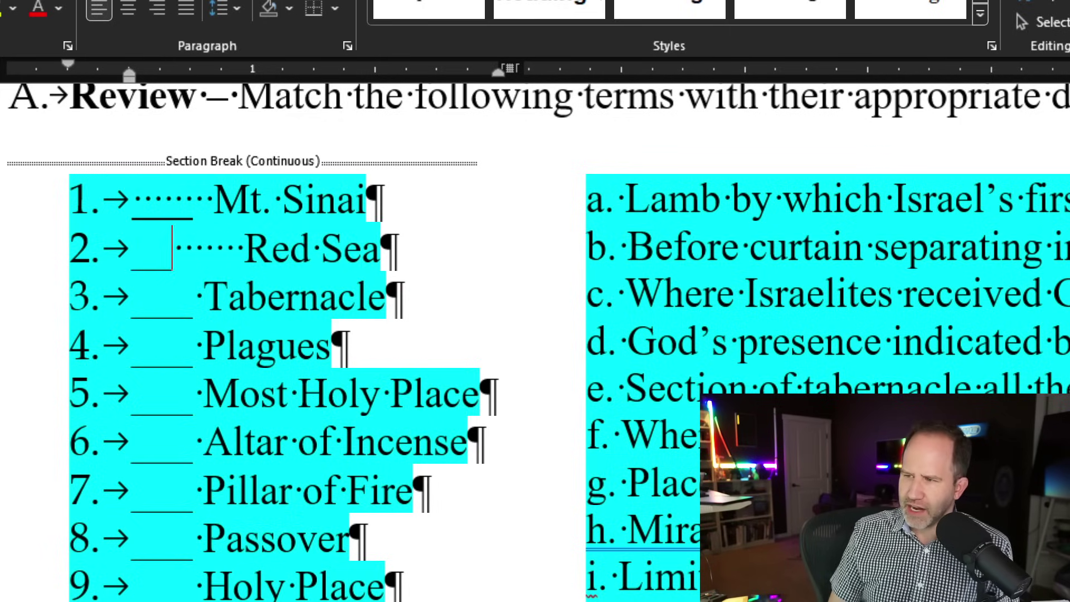
pyautogui.write('__')
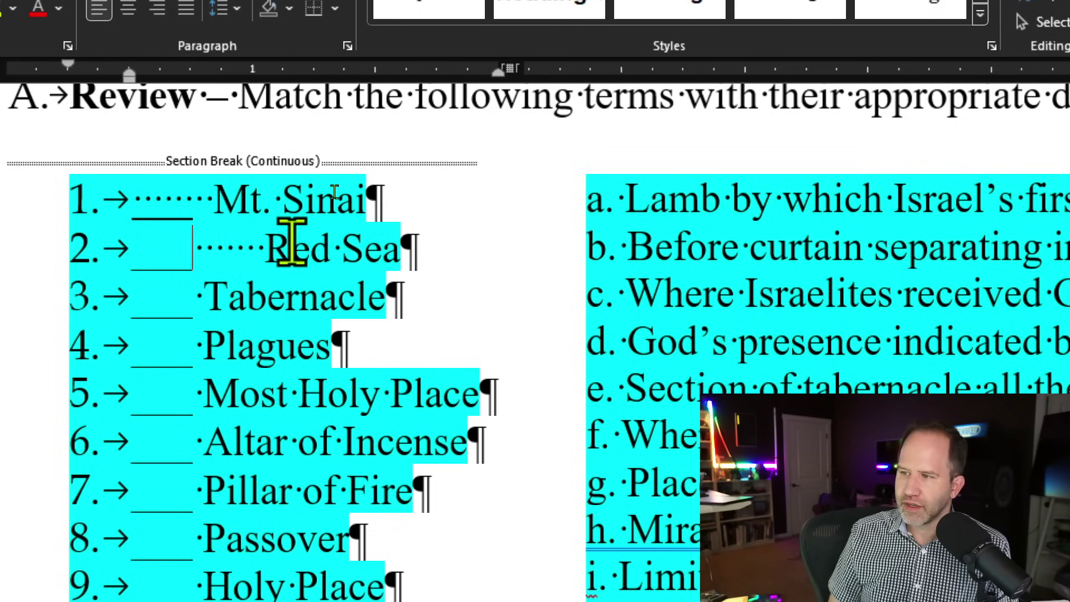
pyautogui.hotkey('ctrl', 'z')
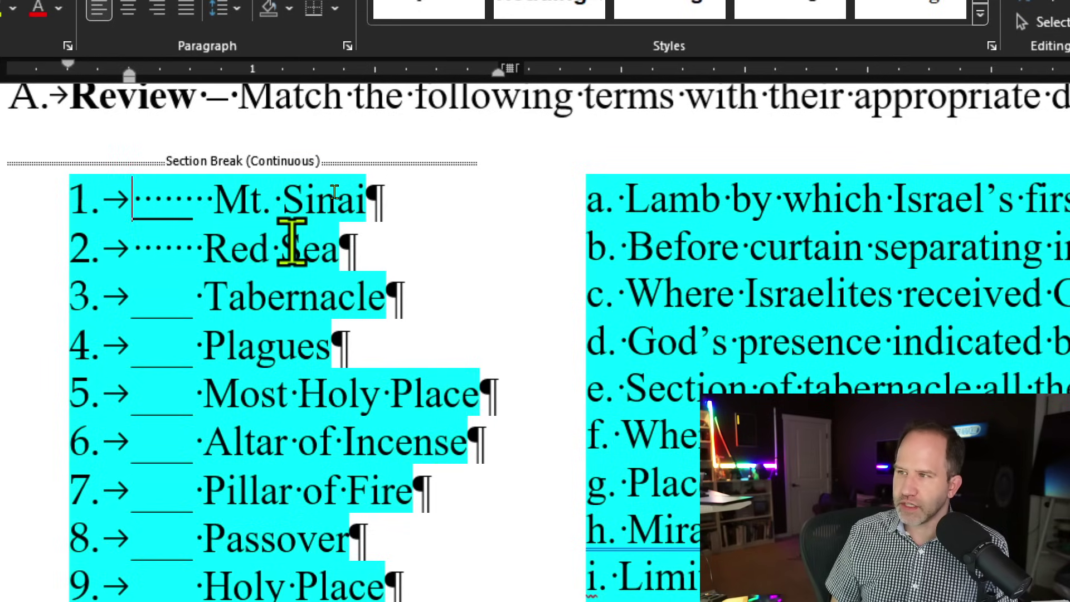
pyautogui.press('Tab')
pyautogui.hotkey('shift', 'Tab')
pyautogui.hotkey('ctrl', 'shift', 'Right')
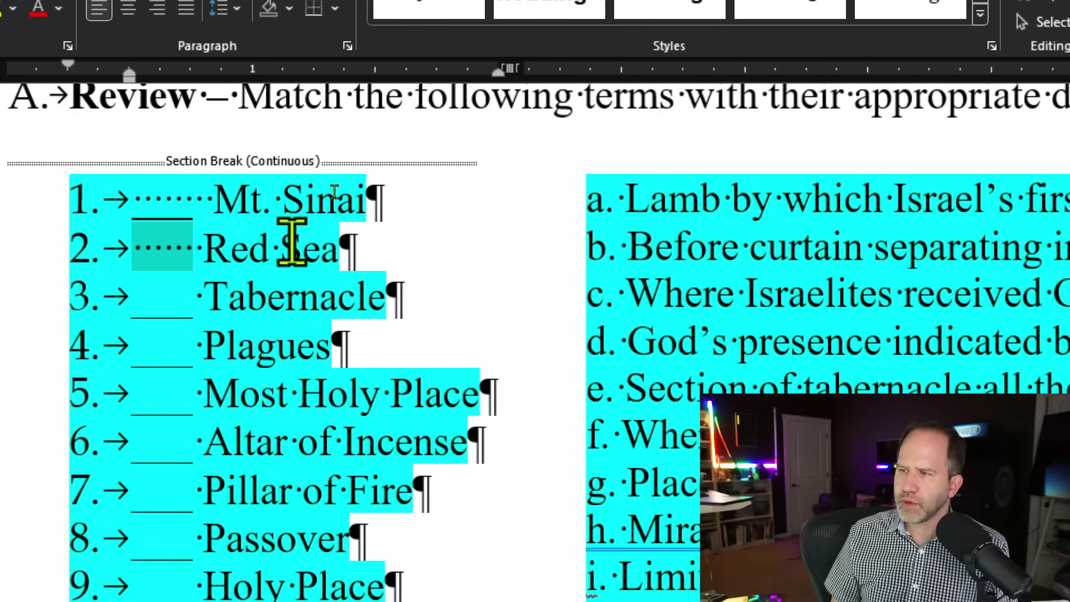
pyautogui.hotkey('ctrl', 'z')
# Retype item 1's blank before Mt. Sinai as underscores ('___')
pyautogui.press('Up')
pyautogui.hotkey('shift', 'Home')
pyautogui.press('BackSpace')
pyautogui.write('__')
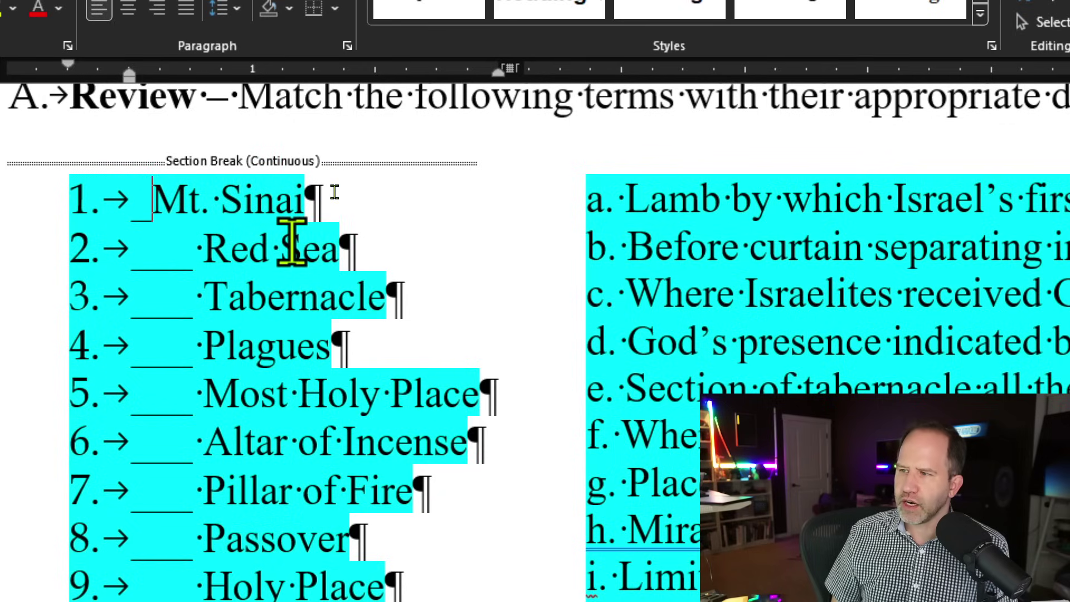
pyautogui.write('_')
pyautogui.press('Left')
pyautogui.hotkey('shift', 'Home')
pyautogui.press('Right')
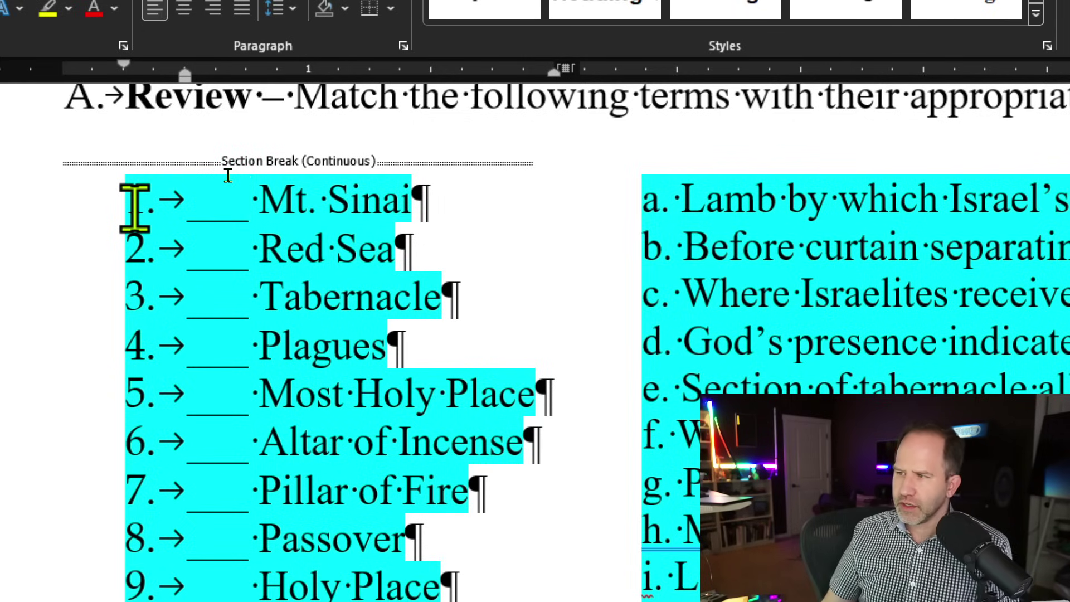
pyautogui.click(296, 200)
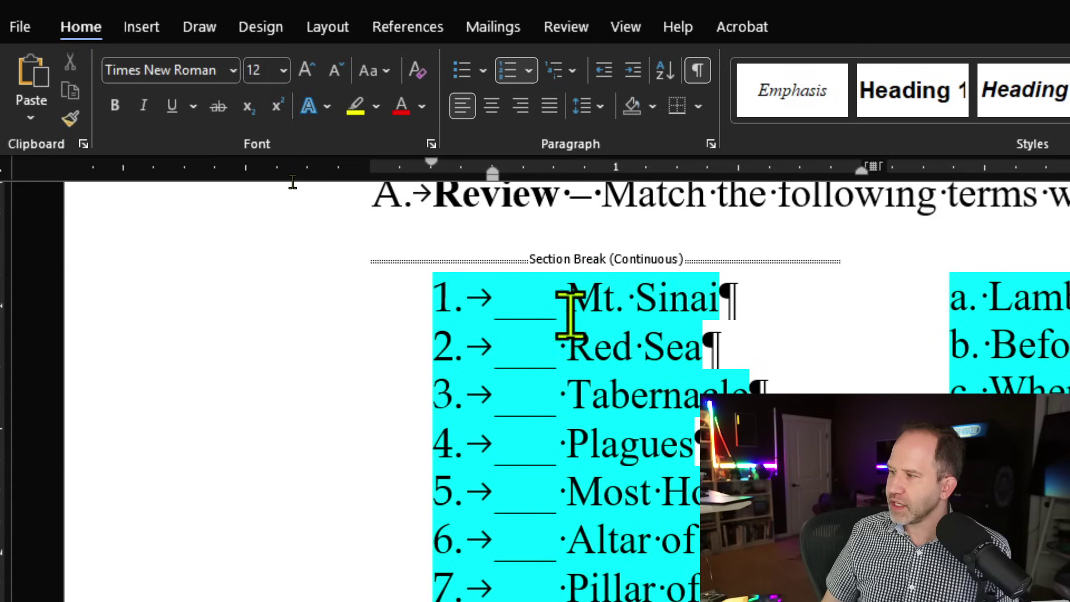
pyautogui.click(609, 393)
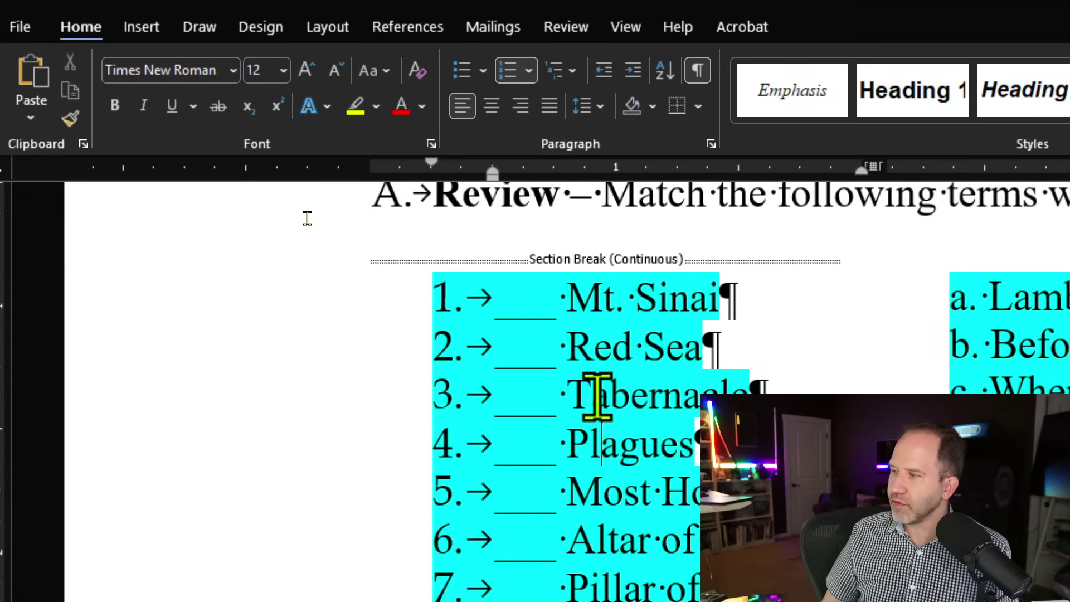
pyautogui.click(599, 301)
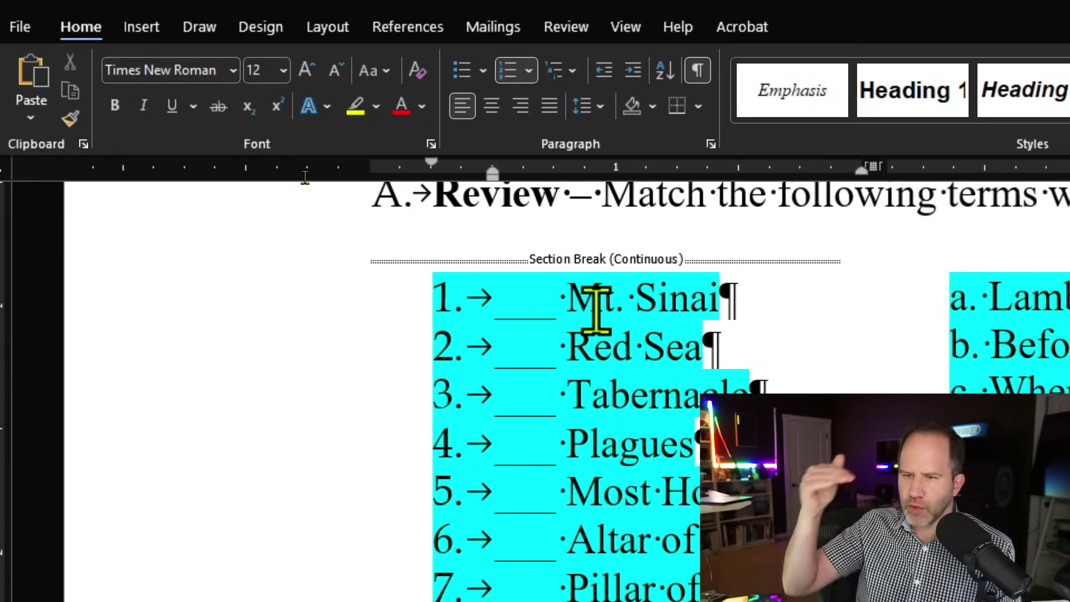
pyautogui.click(455, 292)
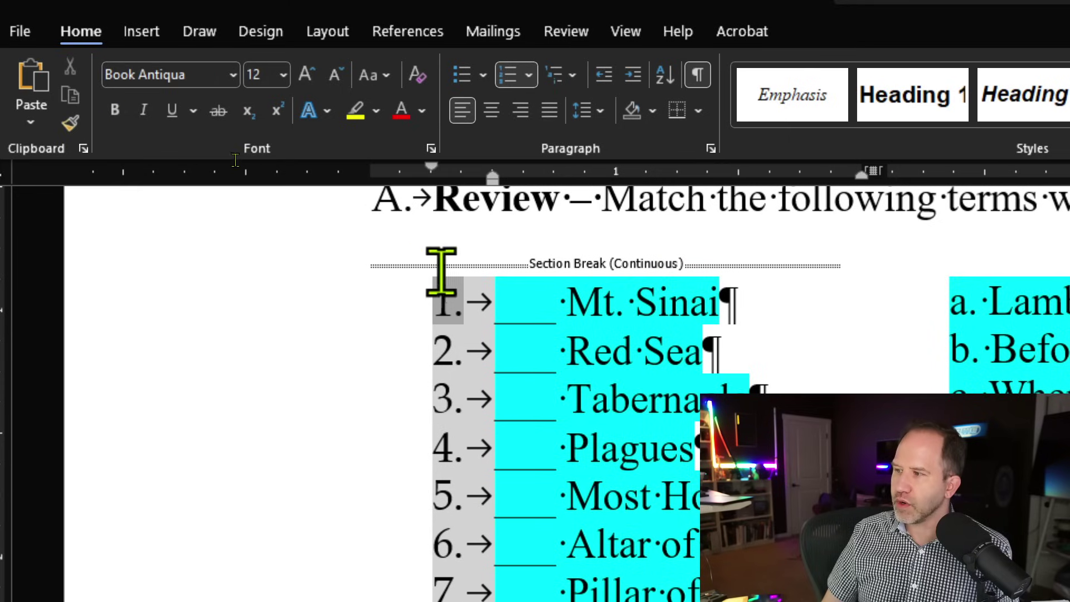
pyautogui.click(600, 302)
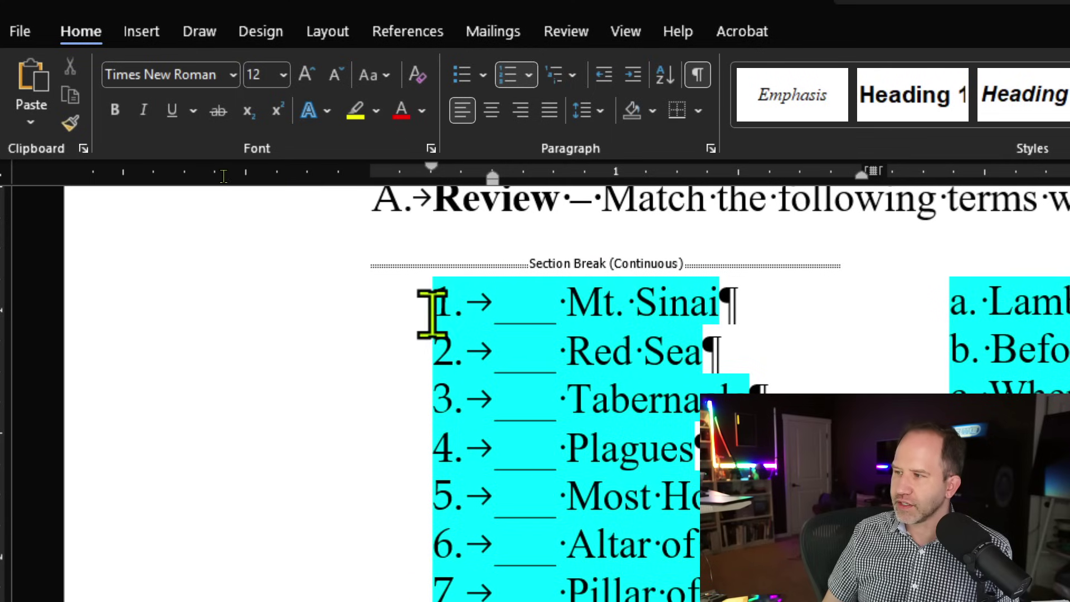
pyautogui.click(922, 301)
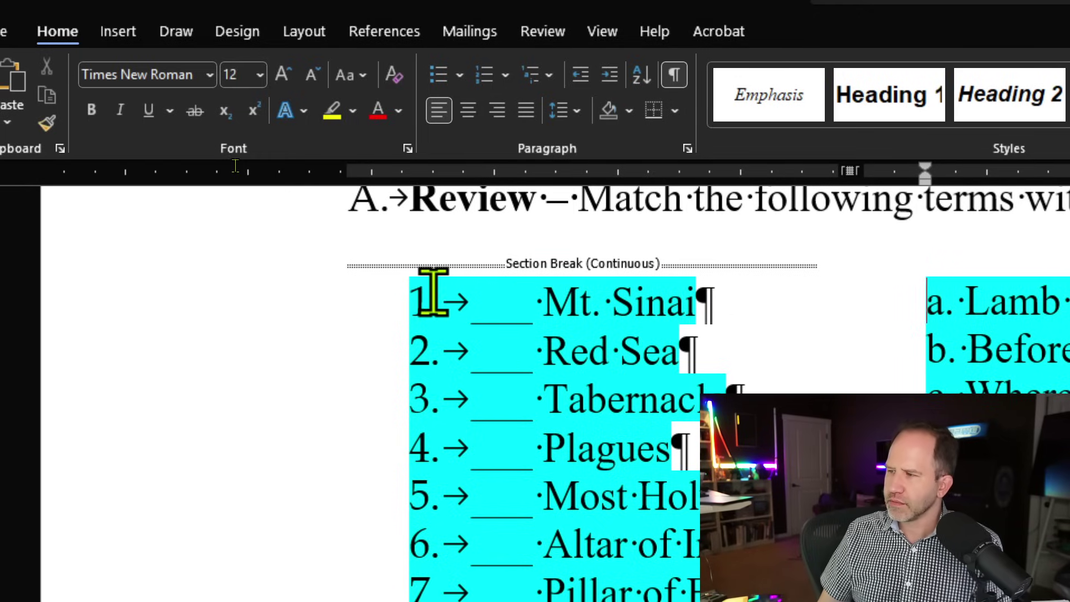
pyautogui.click(414, 301)
pyautogui.click(414, 301)
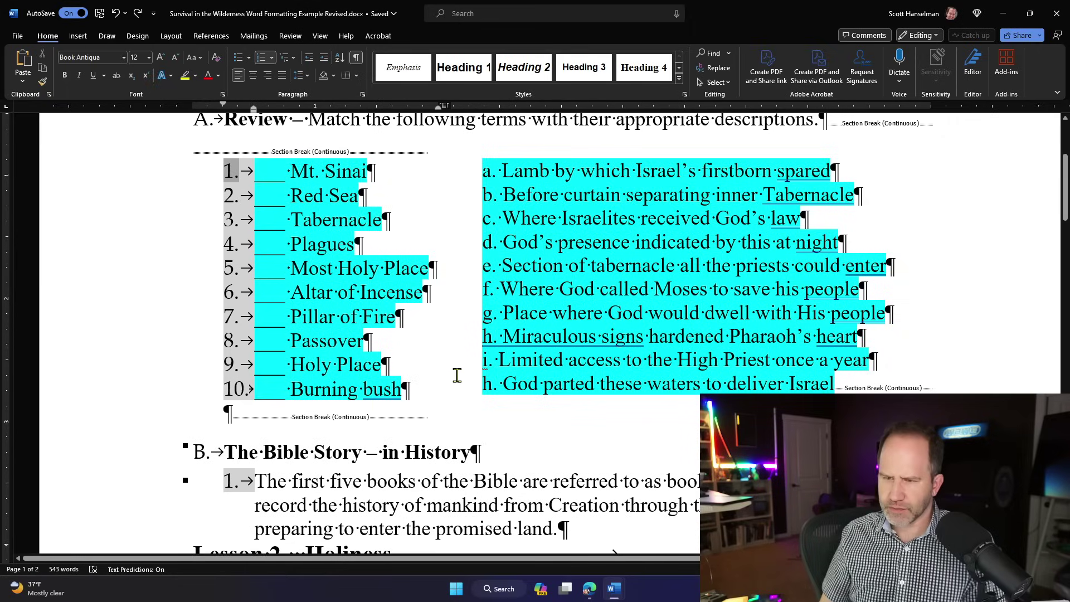
pyautogui.moveTo(409, 393)
pyautogui.mouseDown()
pyautogui.moveTo(196, 168)
pyautogui.moveTo(196, 176)
pyautogui.mouseUp()
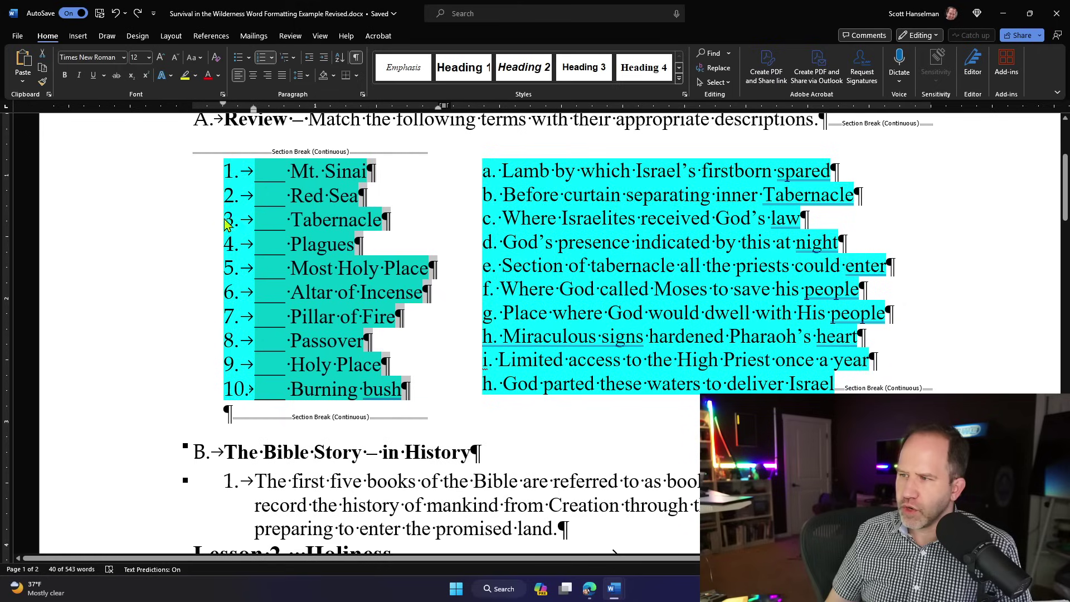
pyautogui.click(332, 391)
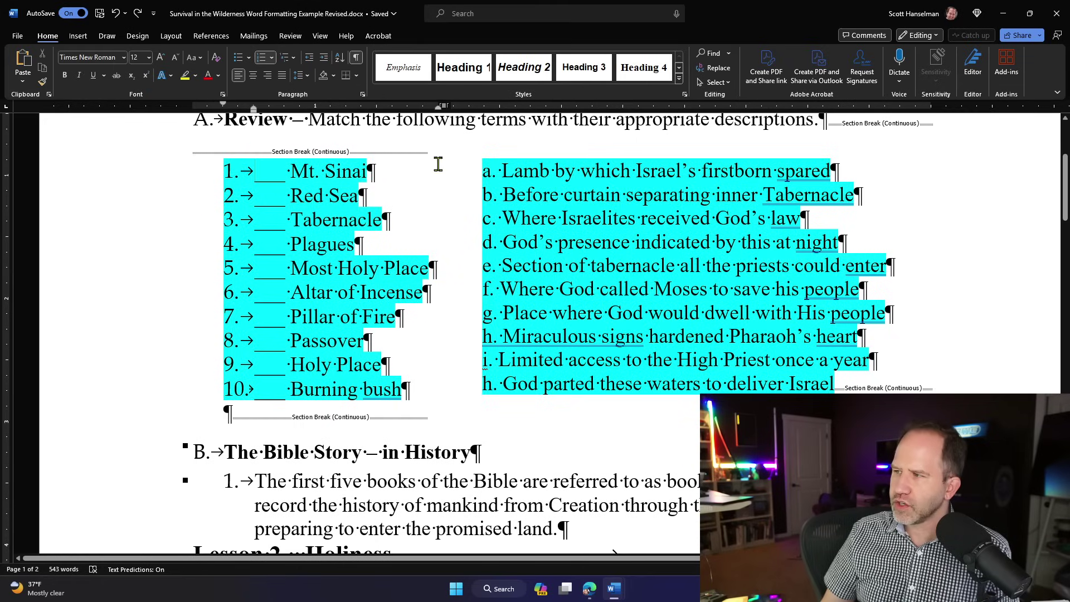
pyautogui.click(487, 168)
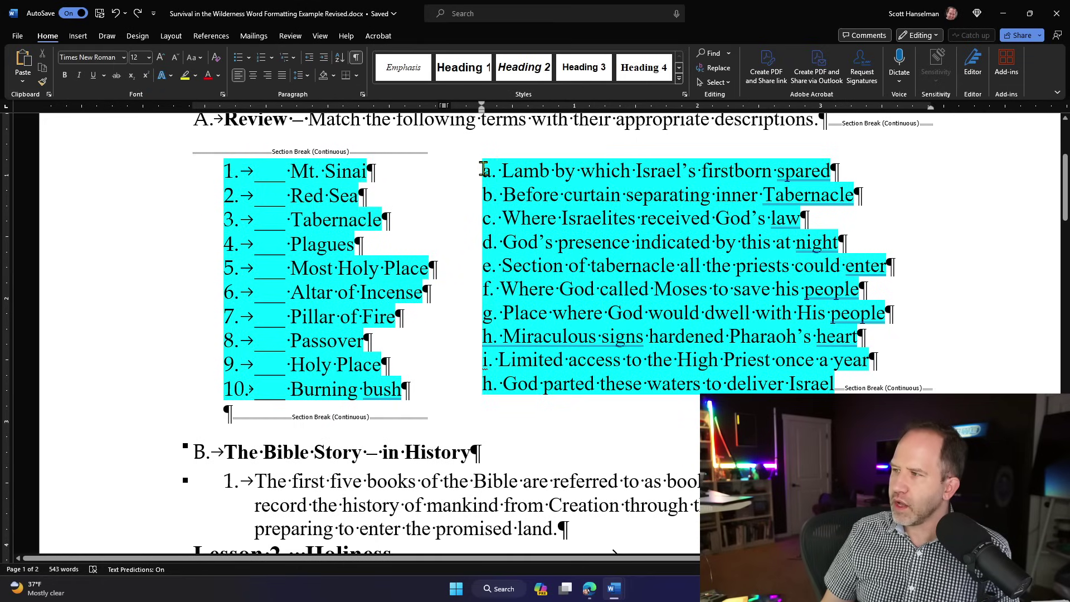
pyautogui.moveTo(484, 168); pyautogui.dragTo(541, 384)
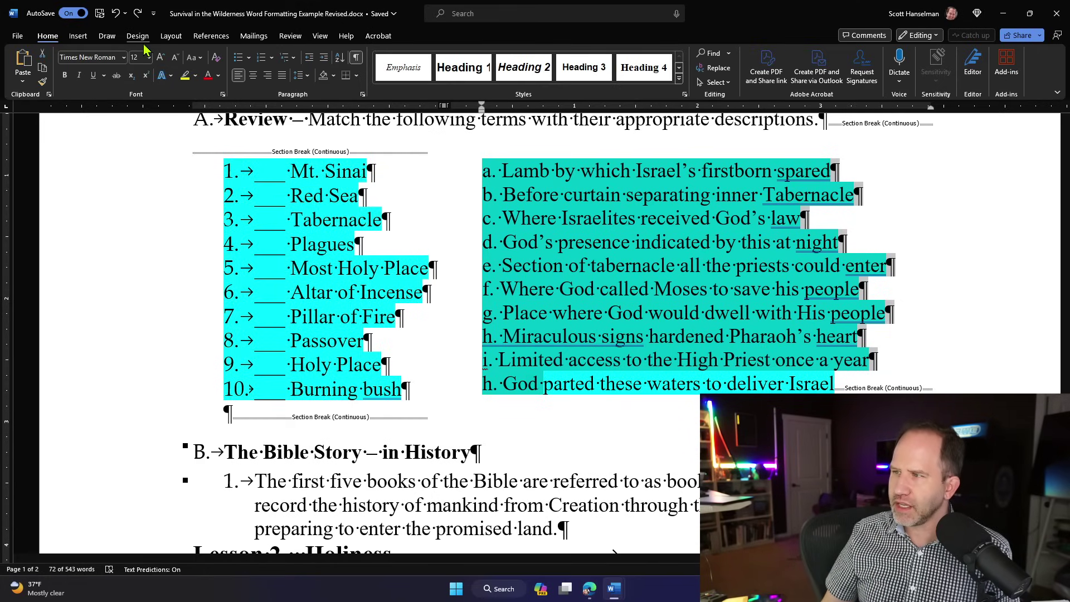
pyautogui.click(238, 60)
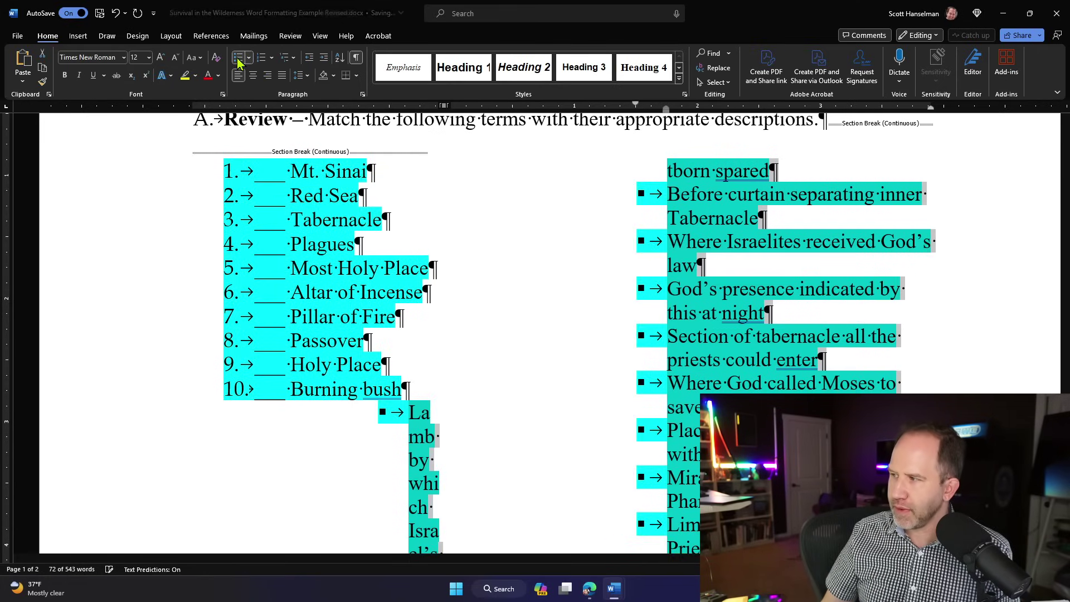
pyautogui.click(238, 60)
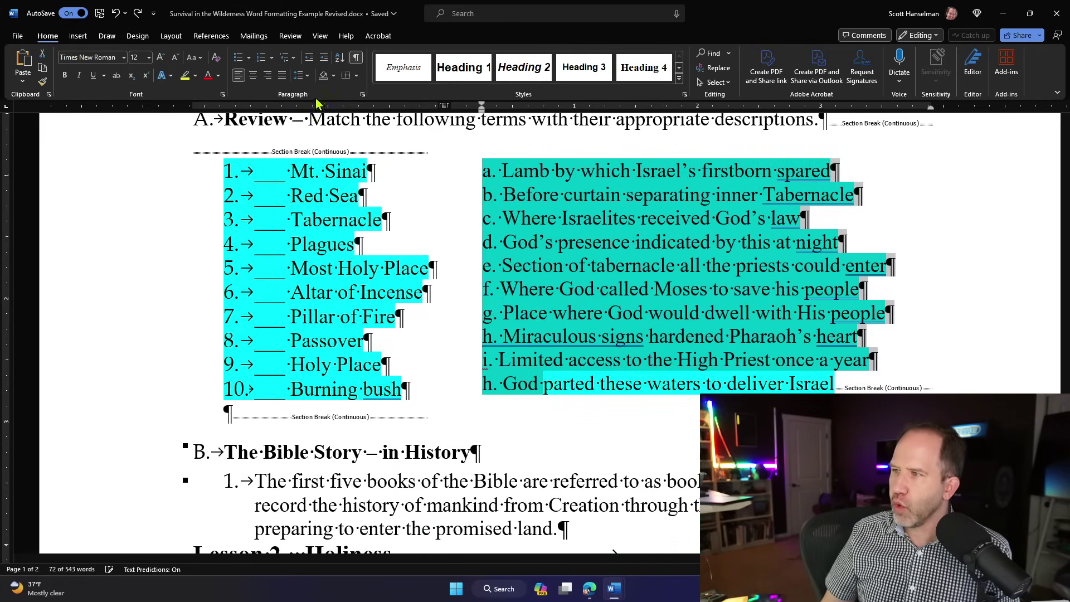
pyautogui.click(488, 166)
pyautogui.write('a.')
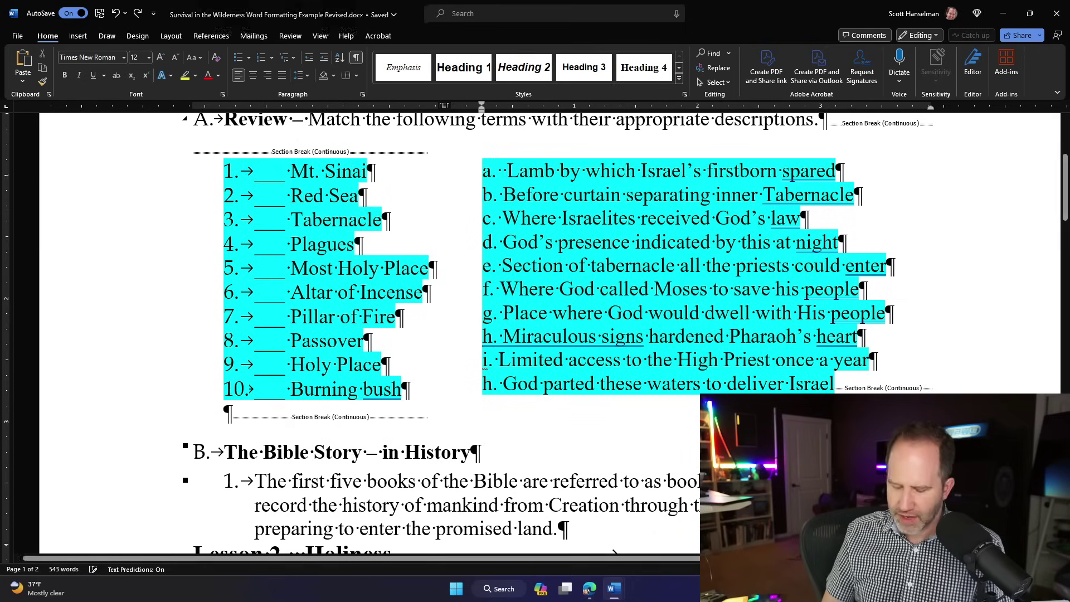
pyautogui.press('BackSpace')
pyautogui.press('BackSpace')
pyautogui.press('BackSpace')
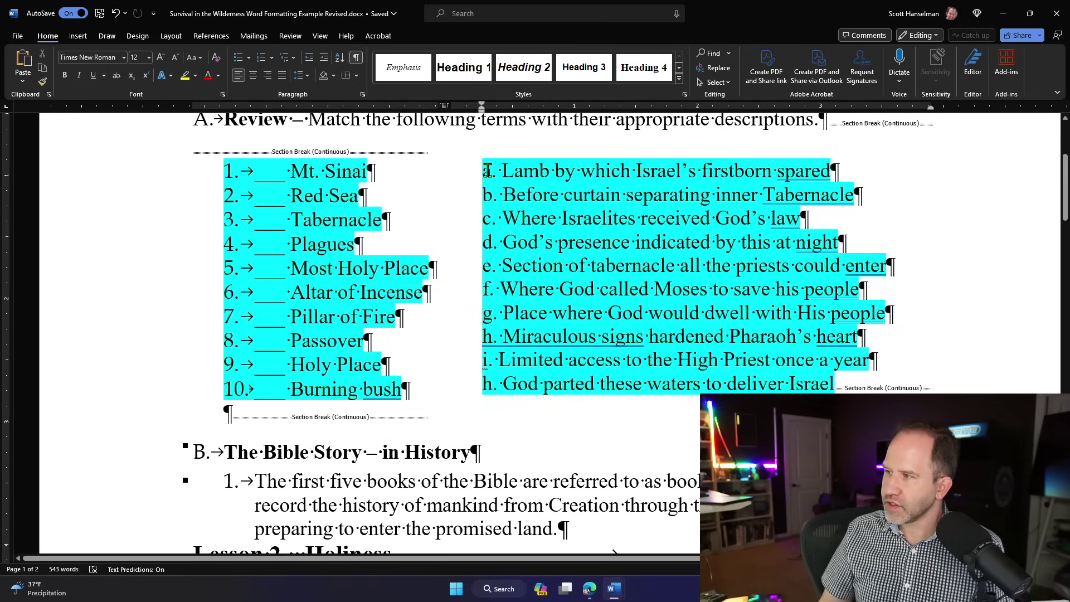
# Indent the left numbered list with Tab, then undo the indent
pyautogui.doubleClick(488, 171)
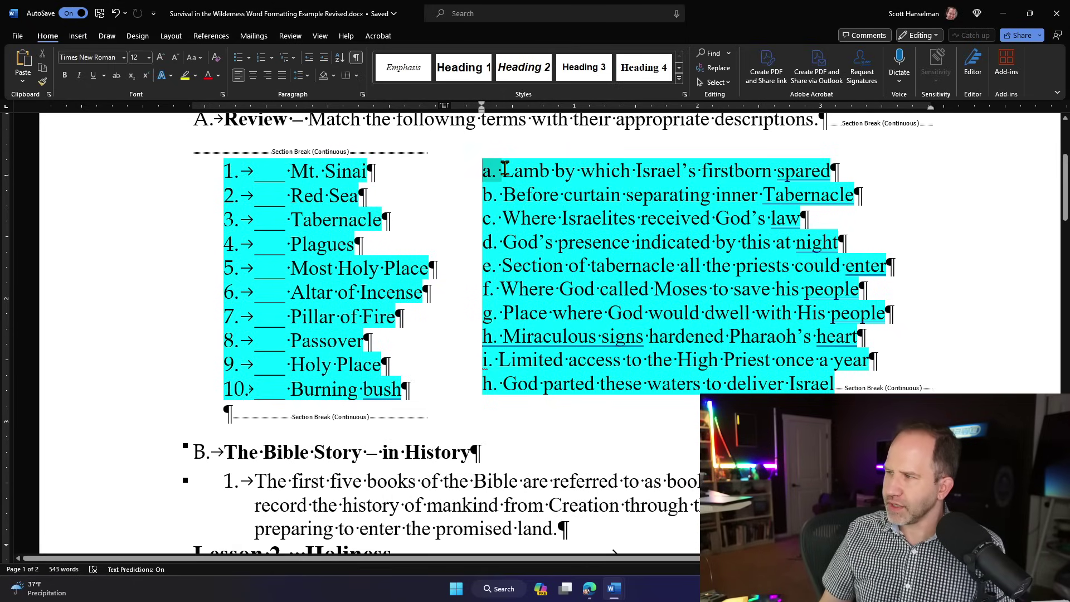
pyautogui.click(494, 196)
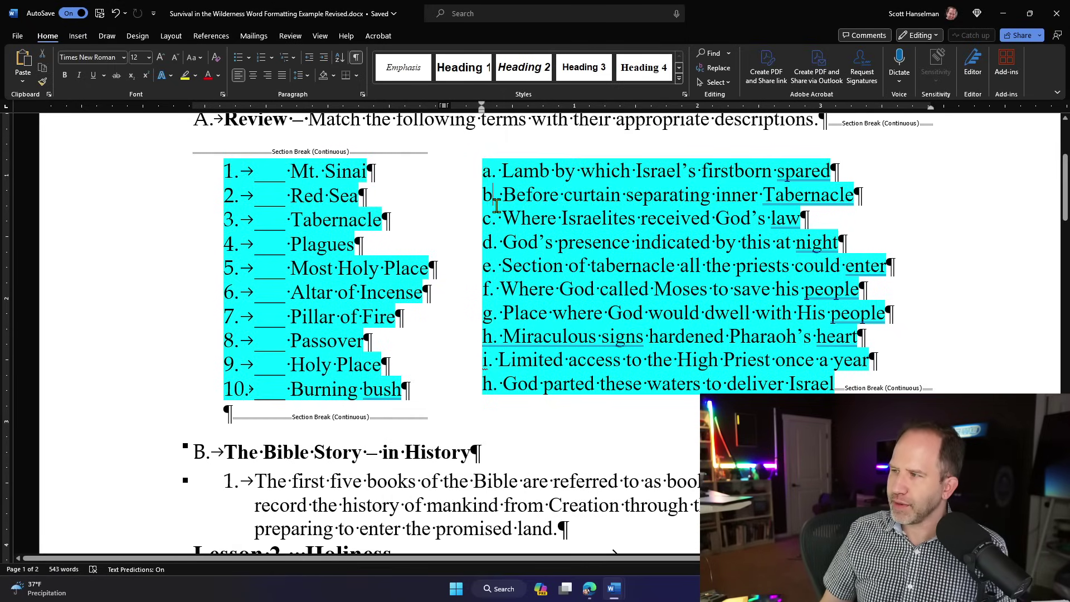
pyautogui.click(259, 172)
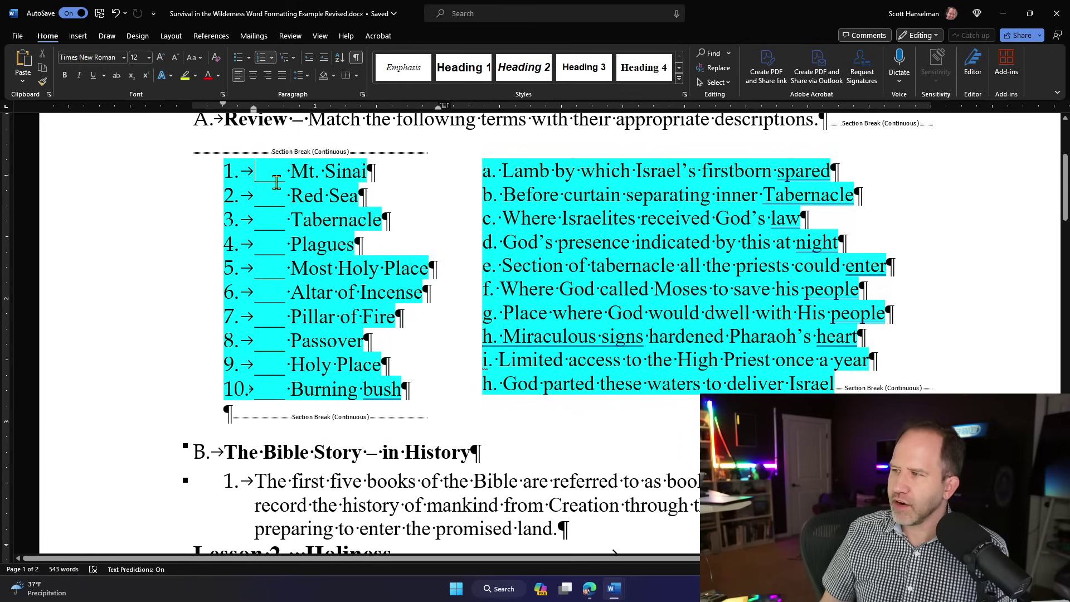
pyautogui.click(236, 170)
pyautogui.press('Tab')
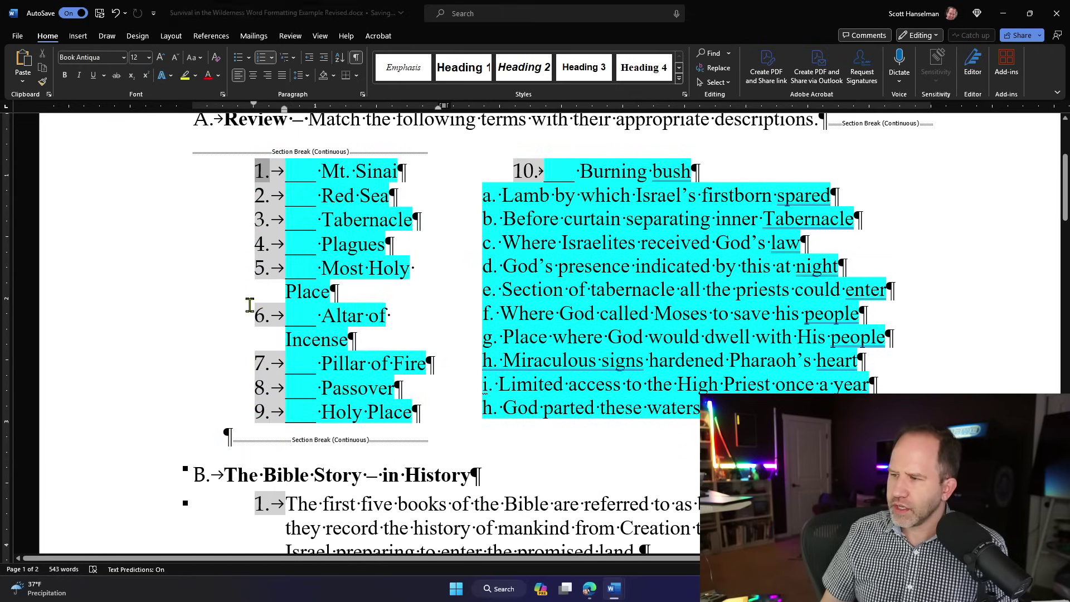
pyautogui.hotkey('ctrl', 'z')
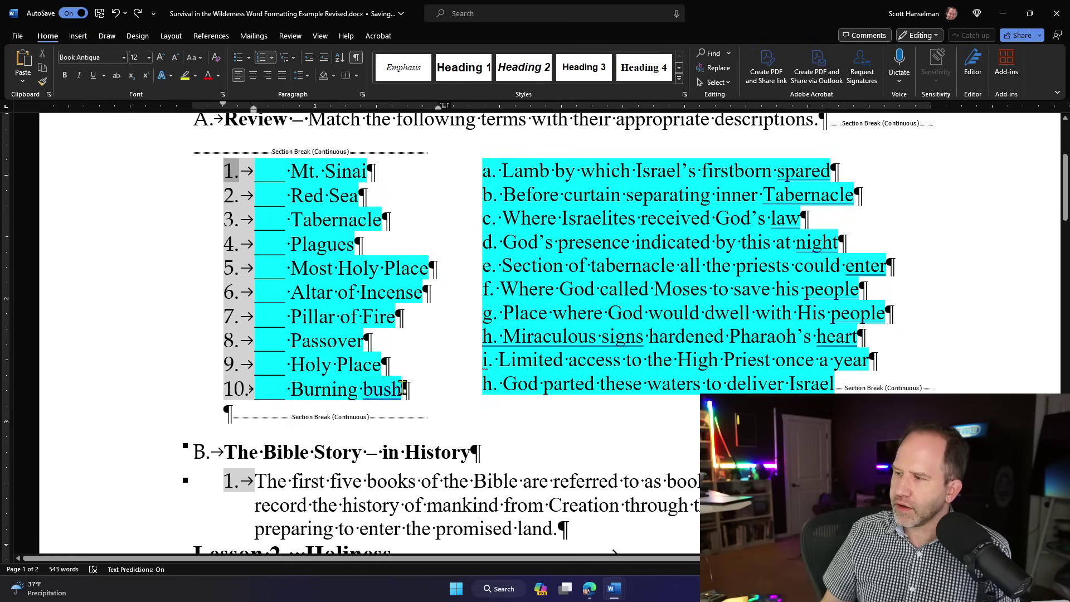
# Try selecting the ten left-column items and dismiss their shortcut menu
pyautogui.moveTo(405, 389)
pyautogui.mouseDown()
pyautogui.moveTo(312, 340)
pyautogui.moveTo(206, 178)
pyautogui.mouseUp()
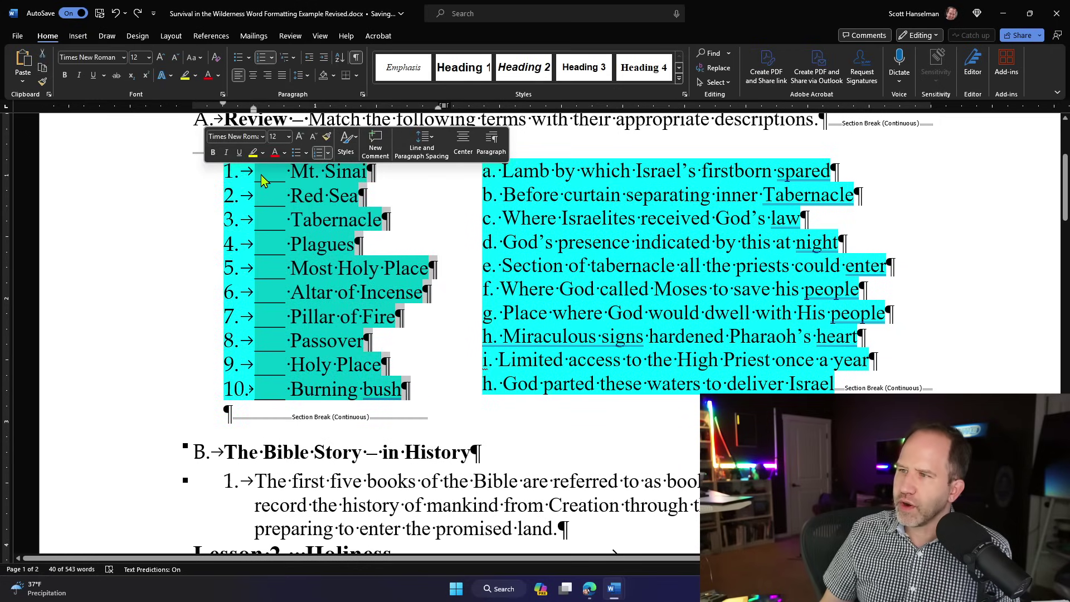
pyautogui.rightClick(326, 179)
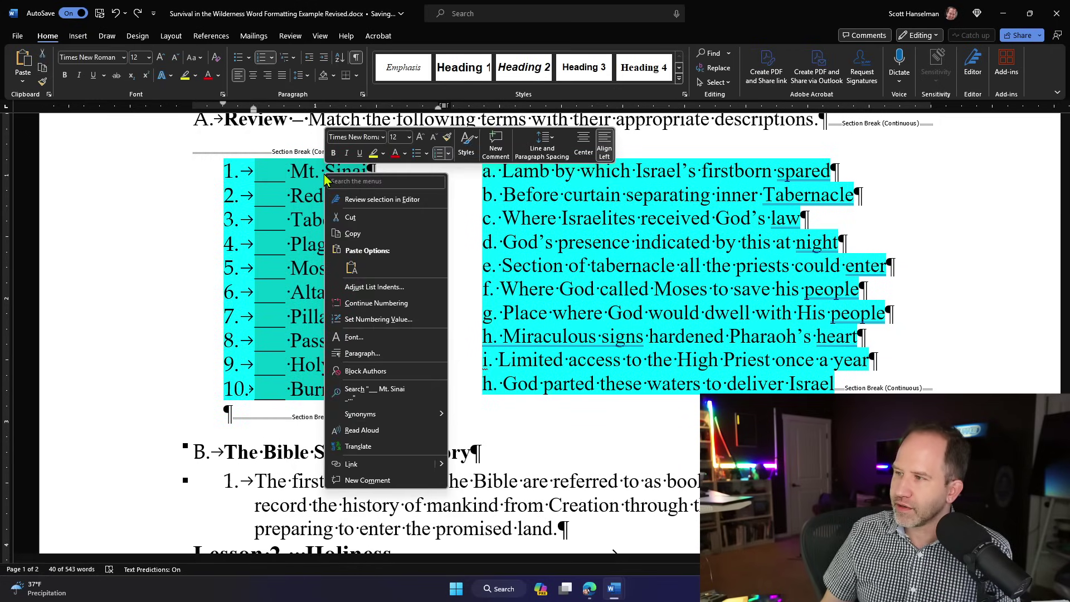
pyautogui.press('Escape')
pyautogui.click(229, 170)
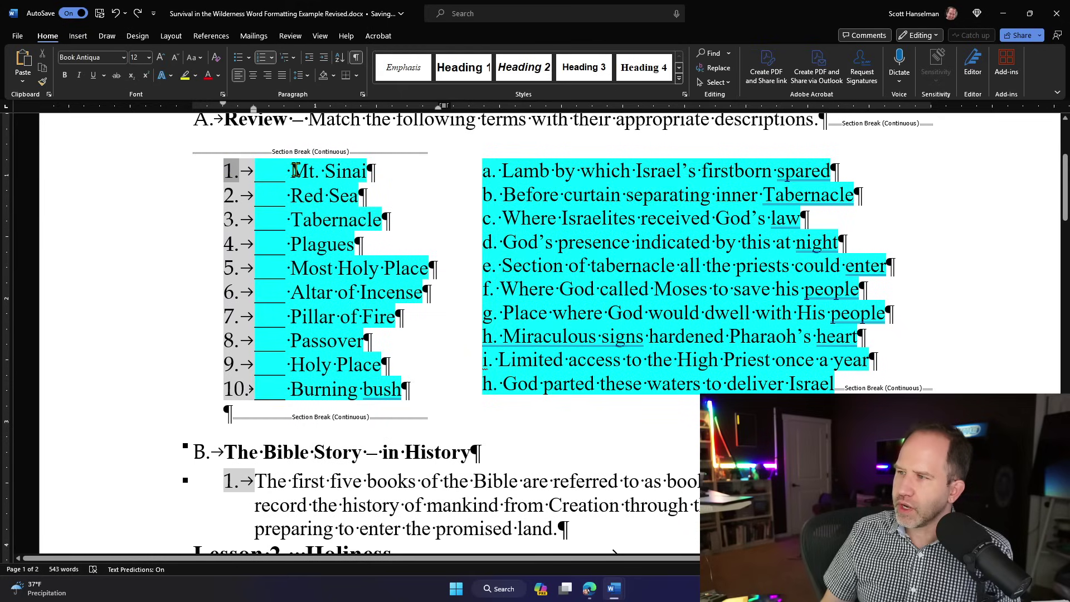
pyautogui.moveTo(410, 390); pyautogui.dragTo(211, 174)
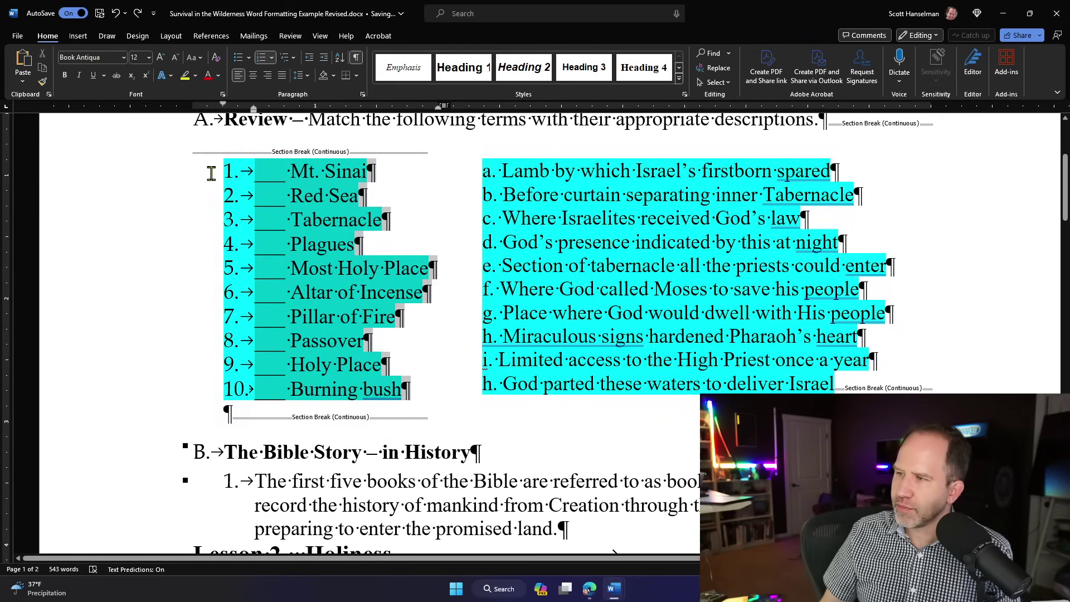
pyautogui.click(196, 172)
pyautogui.moveTo(411, 390); pyautogui.dragTo(170, 184)
pyautogui.click(162, 180)
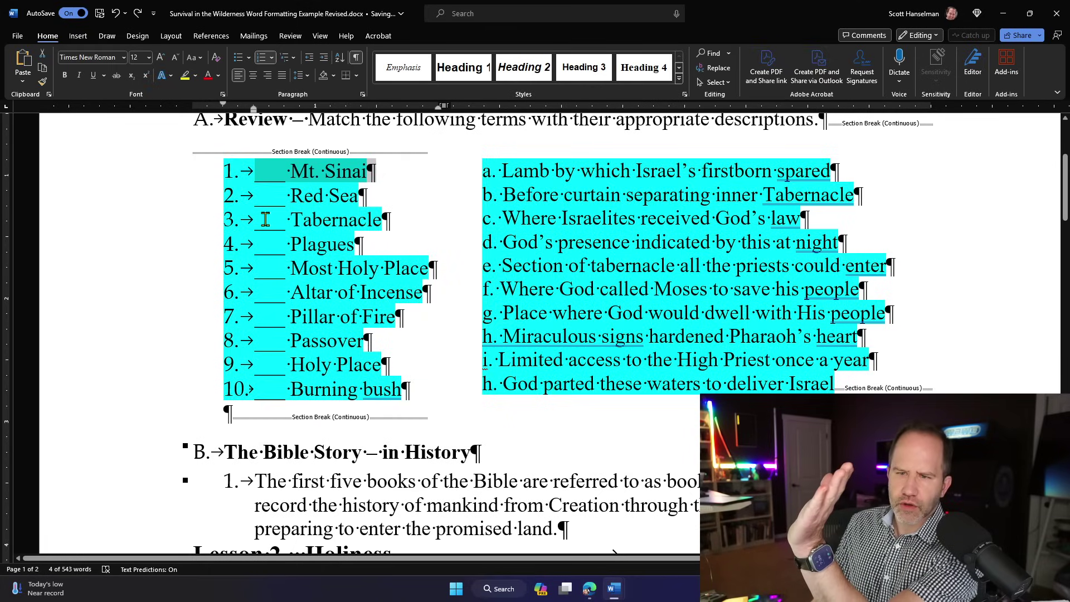
pyautogui.click(394, 194)
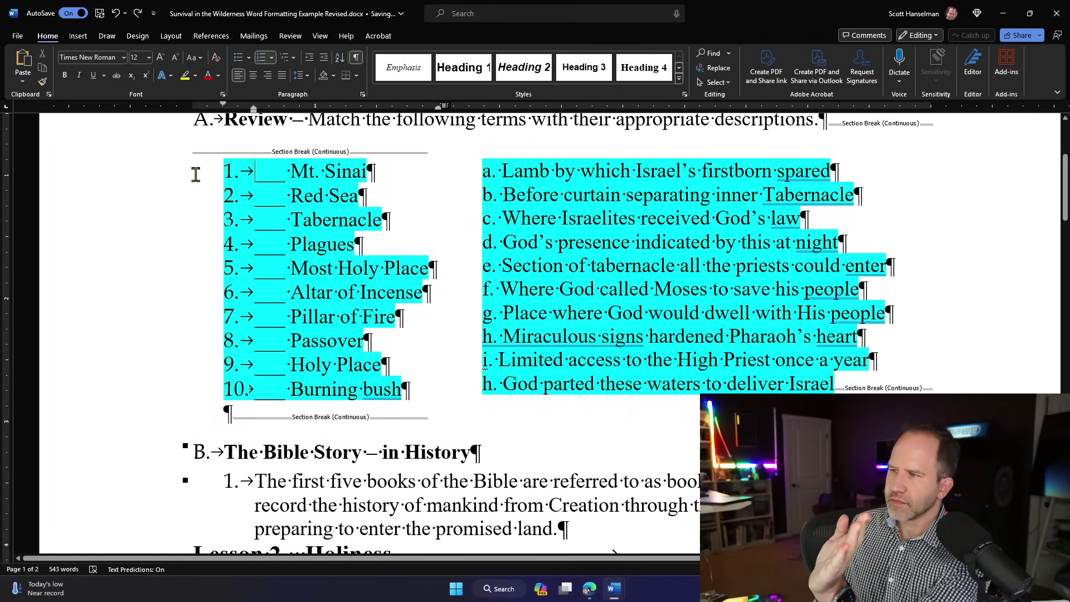
# Select all ten items from Mt. Sinai down, view Numbering choices, and open the shortcut menu
pyautogui.click(179, 183)
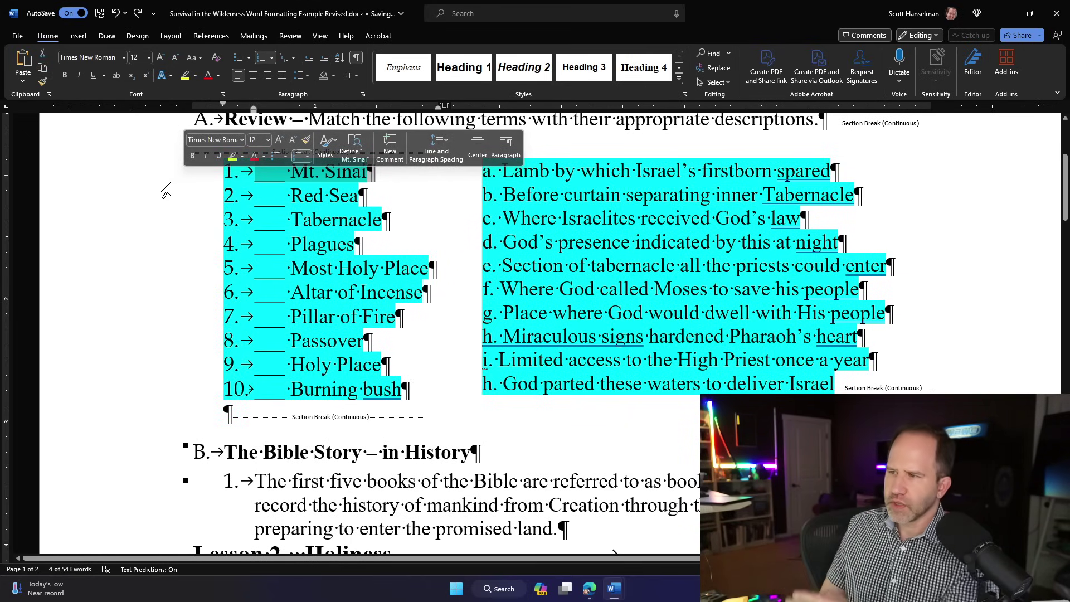
pyautogui.moveTo(173, 201); pyautogui.dragTo(172, 390)
pyautogui.moveTo(166, 175); pyautogui.dragTo(178, 369)
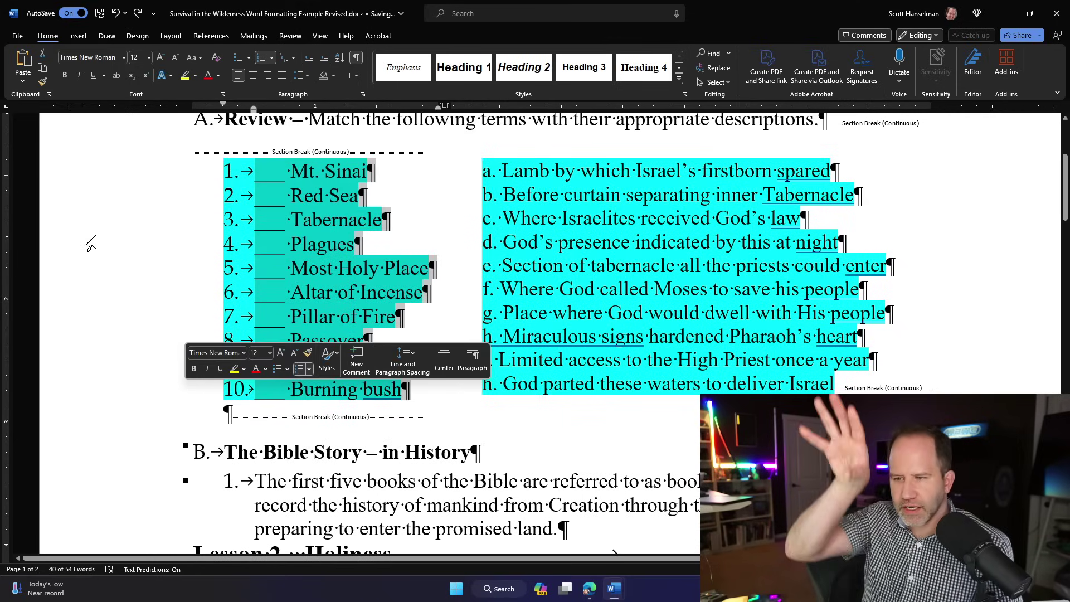
pyautogui.click(310, 371)
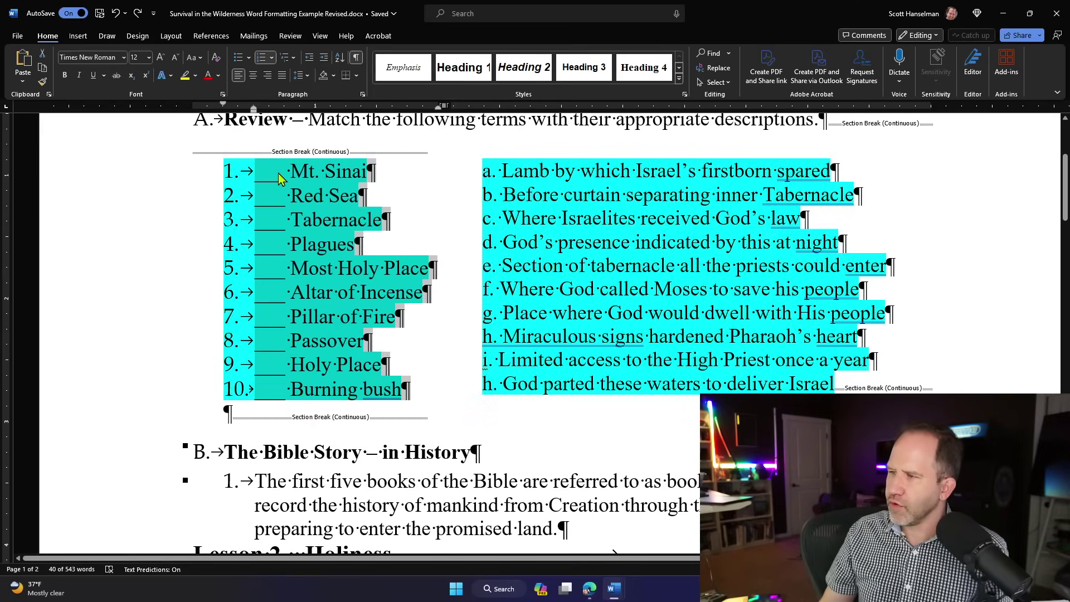
pyautogui.rightClick(280, 178)
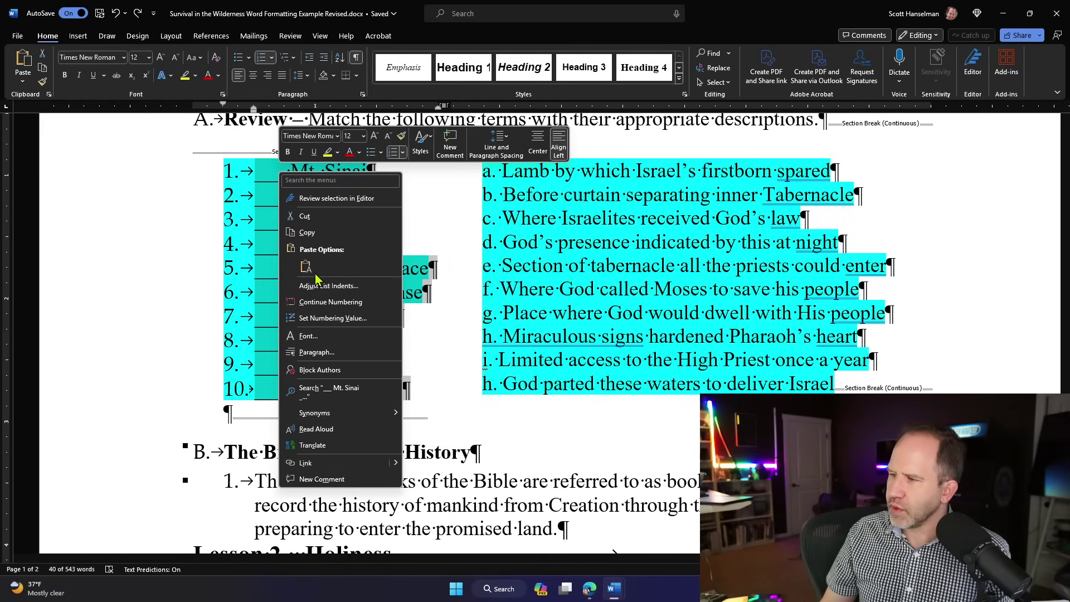
# Set the list's paragraph indent to Left 0.25" with a 0.25" hanging indent, then show Numbering choices
pyautogui.click(314, 357)
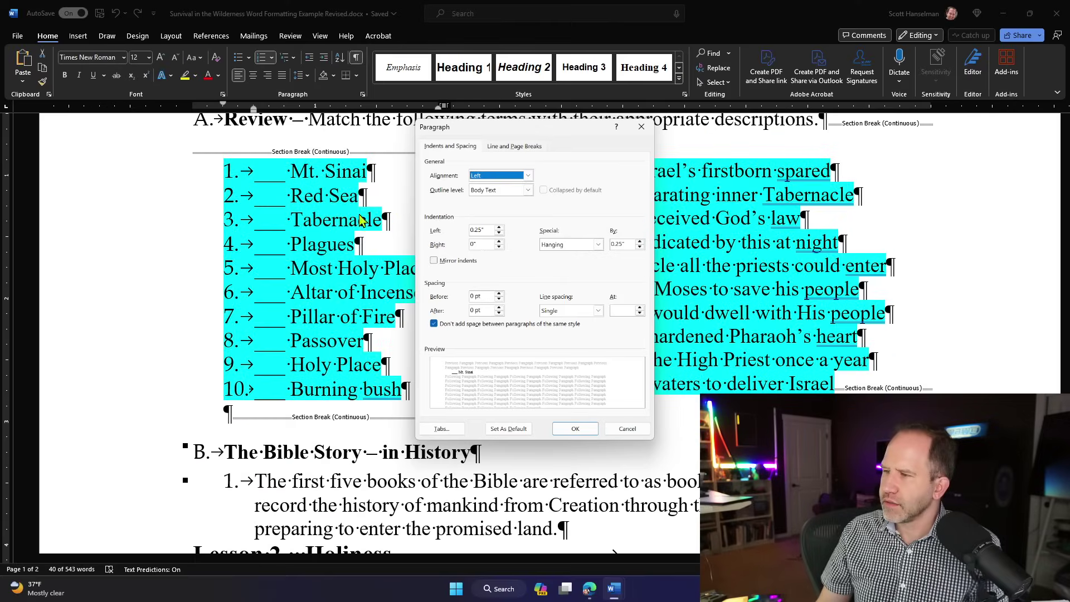
pyautogui.press('Return')
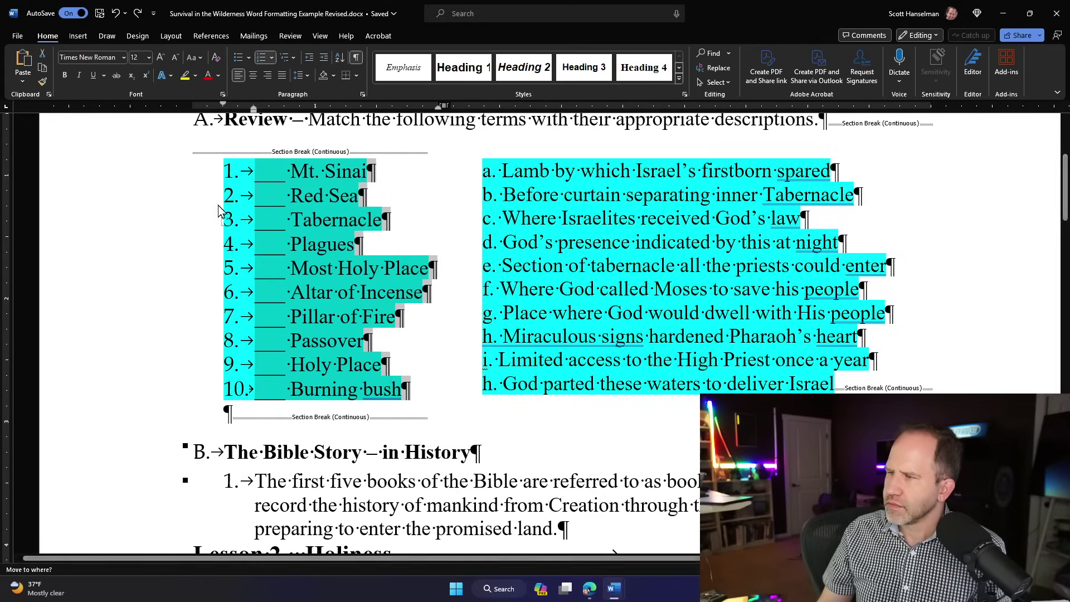
pyautogui.click(220, 167)
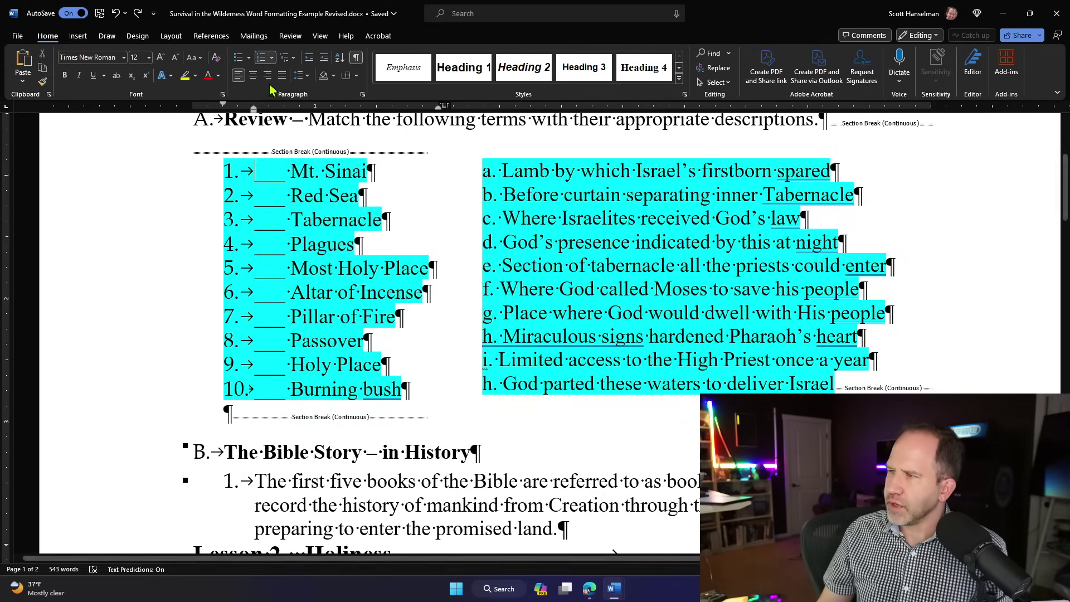
pyautogui.click(271, 58)
# Define a new number format with Times New Roman numbers, then redo the last change
pyautogui.click(311, 251)
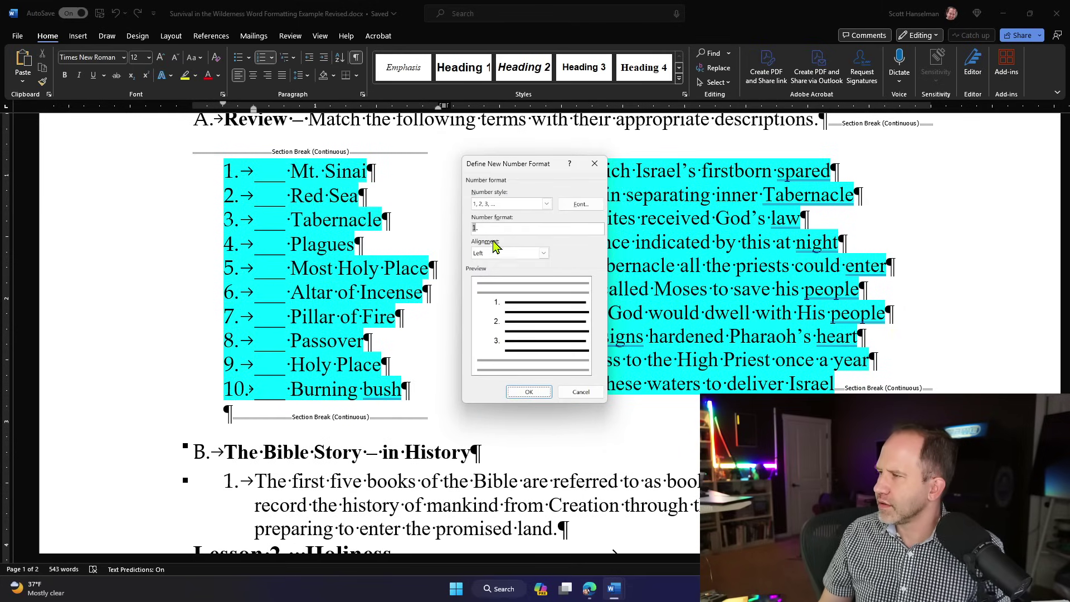
pyautogui.click(581, 204)
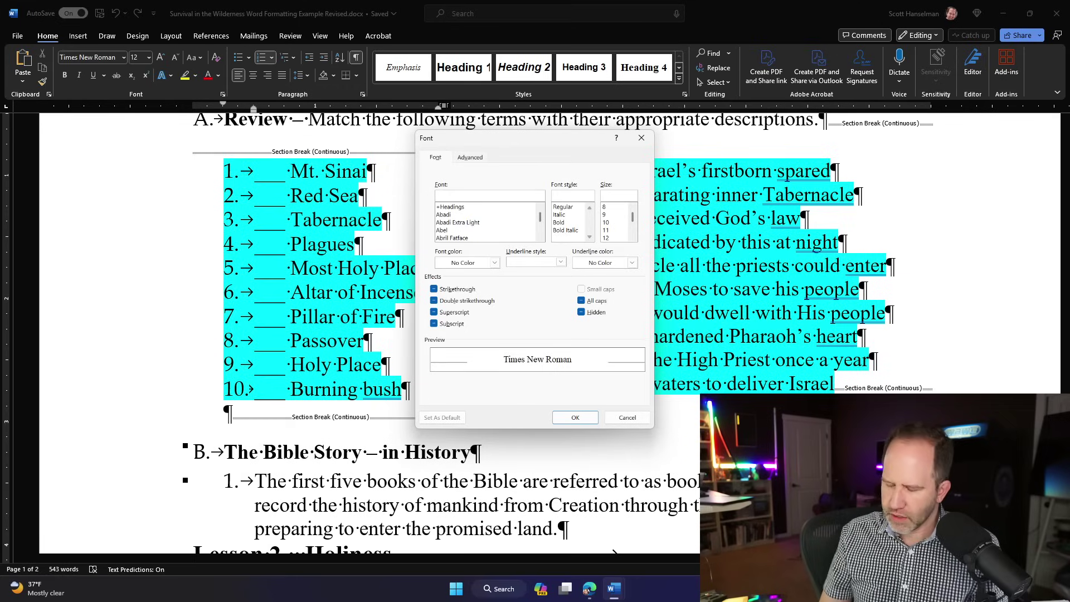
pyautogui.write('times new')
pyautogui.click(477, 208)
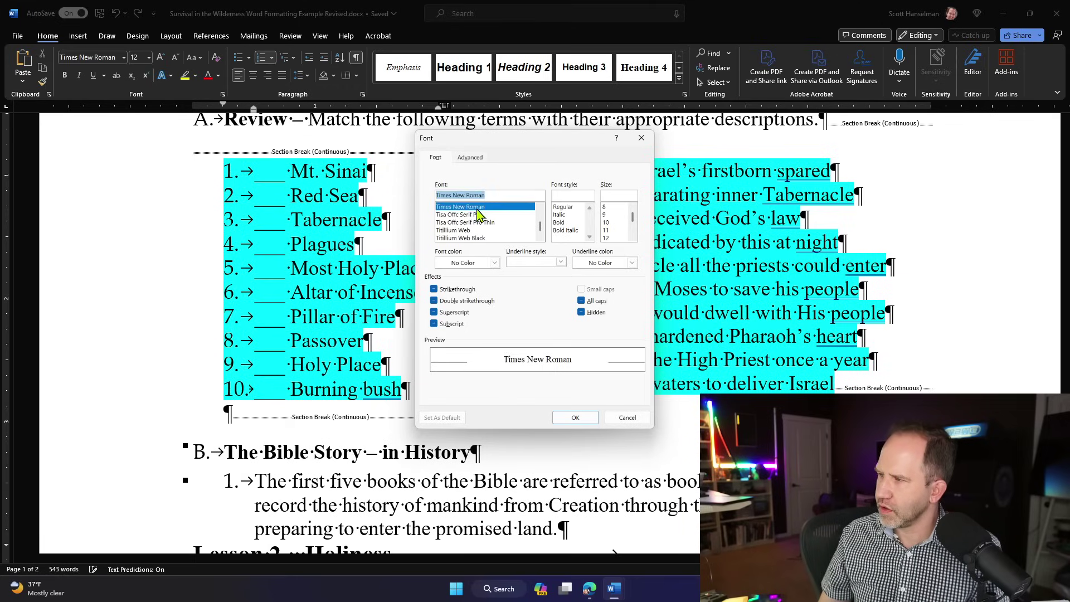
pyautogui.click(583, 419)
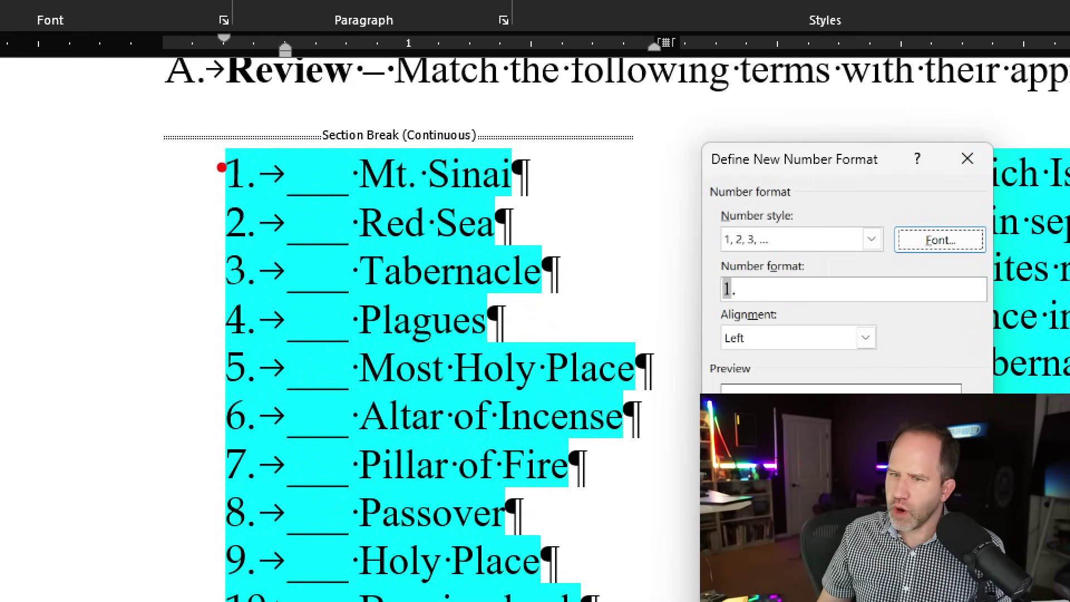
pyautogui.moveTo(217, 155); pyautogui.dragTo(246, 353)
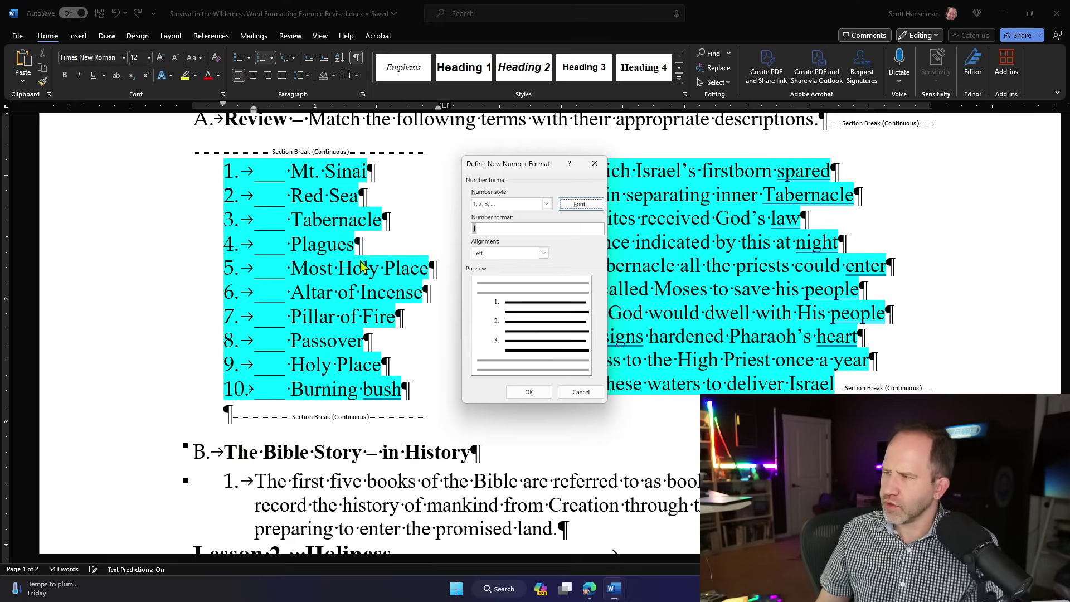
pyautogui.click(529, 392)
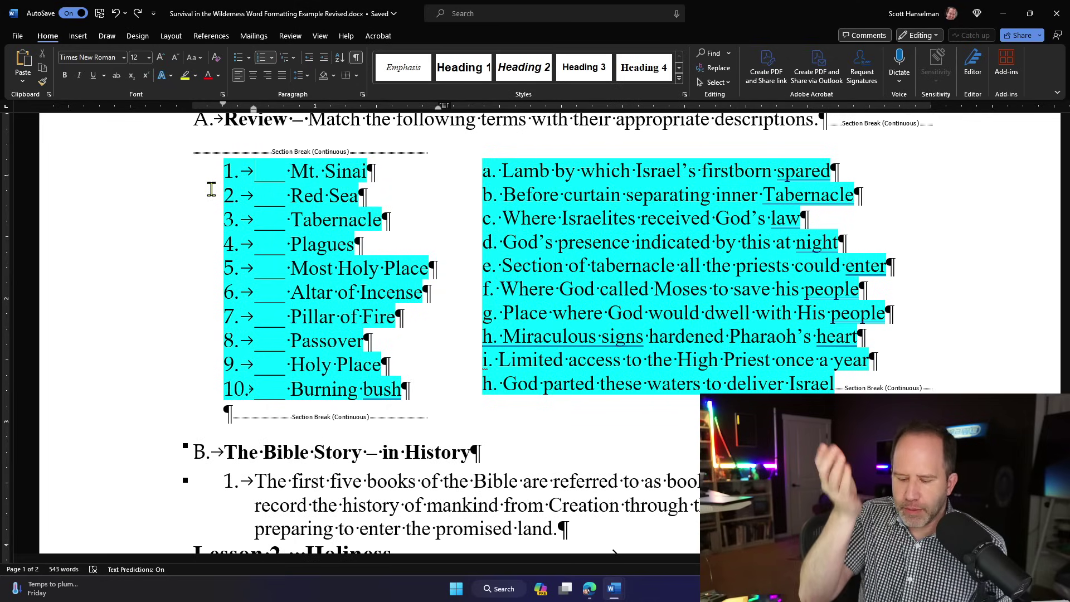
pyautogui.hotkey('ctrl', 'y')
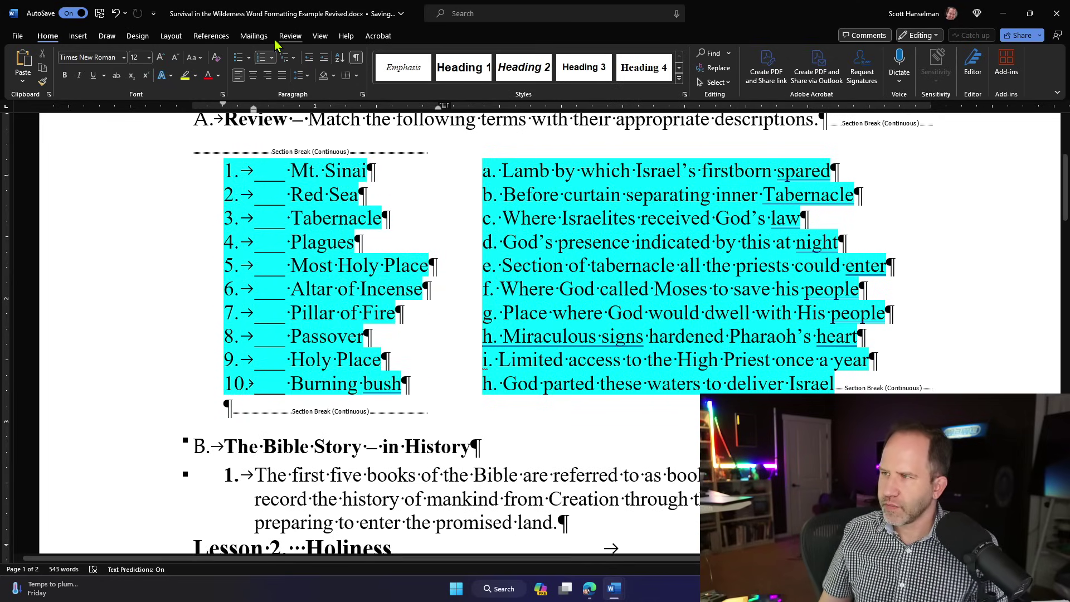
# Define the new number format again, accepting its Font settings and format with OK
pyautogui.click(272, 57)
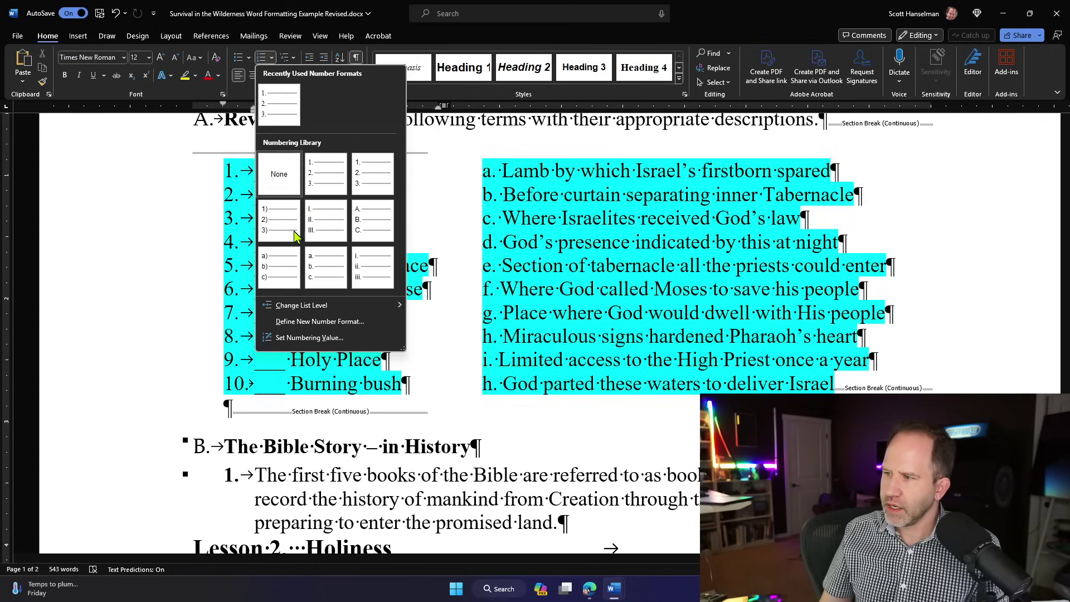
pyautogui.click(315, 321)
pyautogui.click(581, 204)
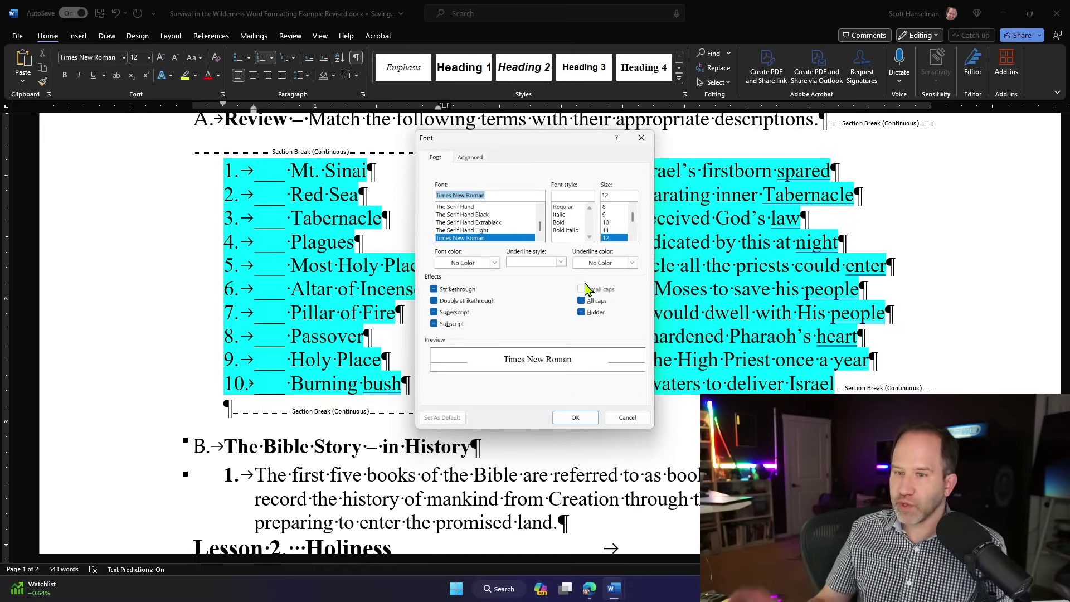
pyautogui.click(585, 417)
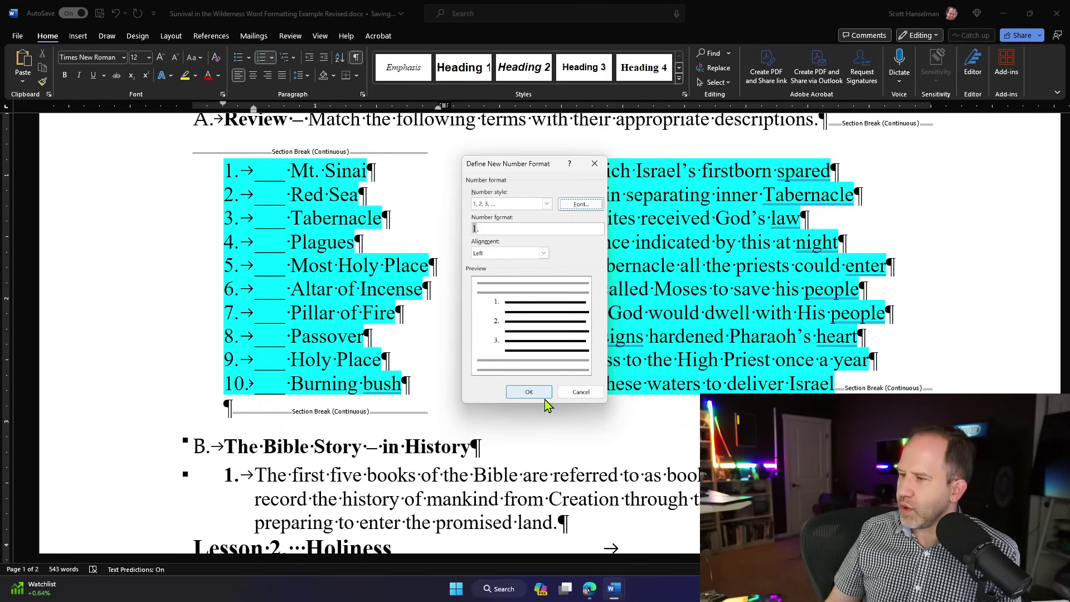
pyautogui.click(529, 393)
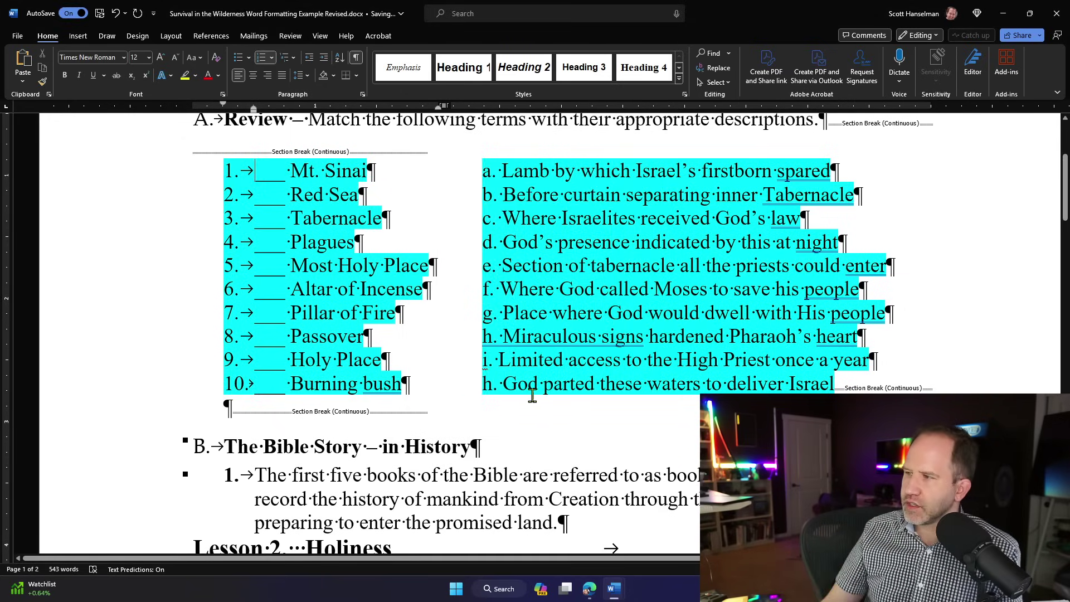
pyautogui.click(481, 173)
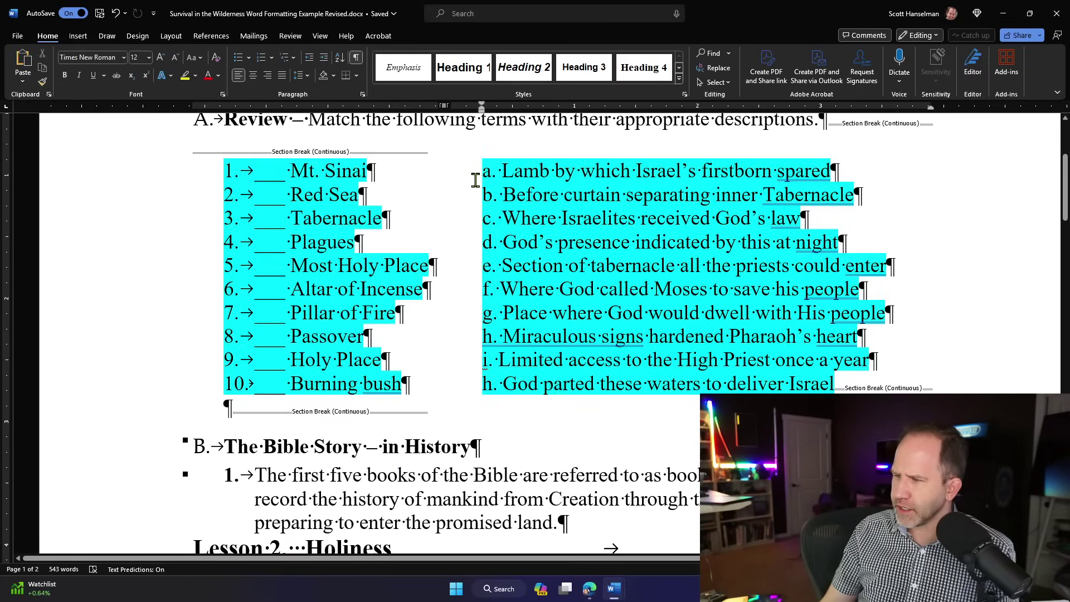
pyautogui.moveTo(481, 168)
pyautogui.mouseDown()
pyautogui.moveTo(864, 266)
pyautogui.moveTo(873, 361)
pyautogui.moveTo(835, 385)
pyautogui.mouseUp()
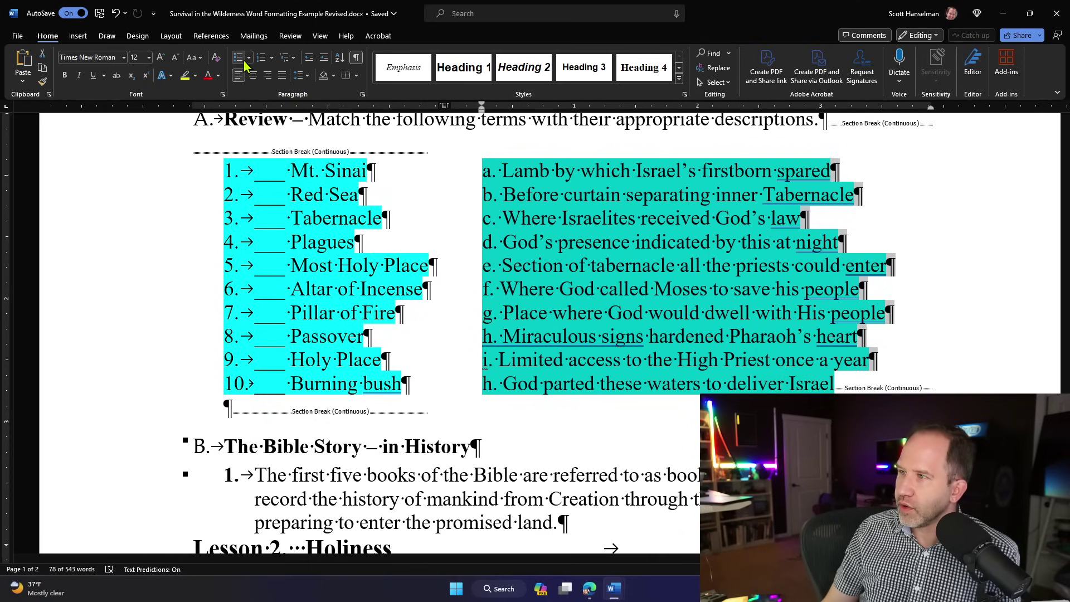
pyautogui.click(260, 58)
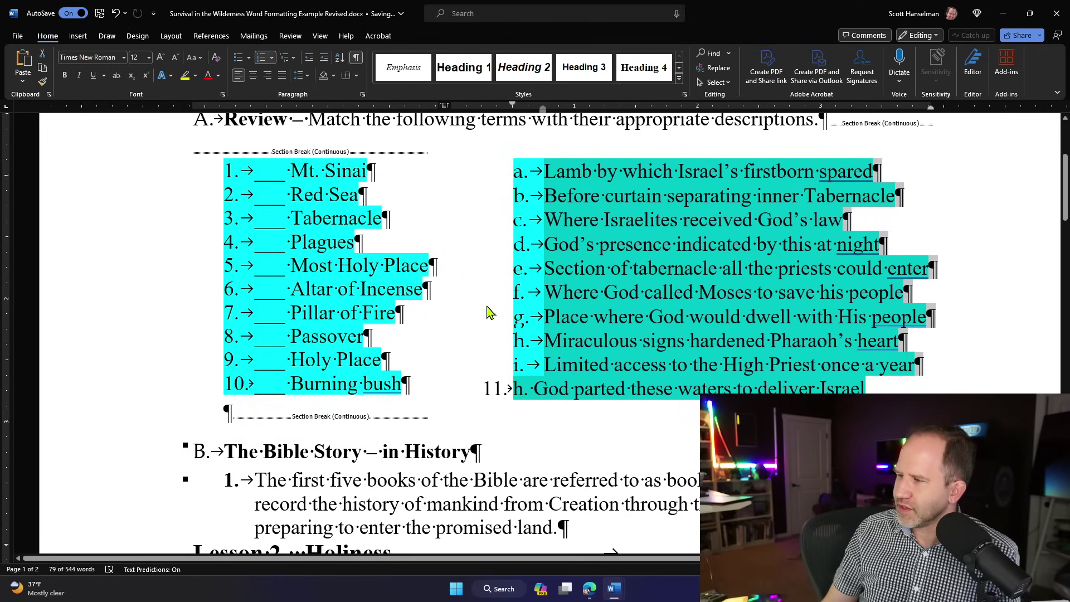
pyautogui.click(548, 372)
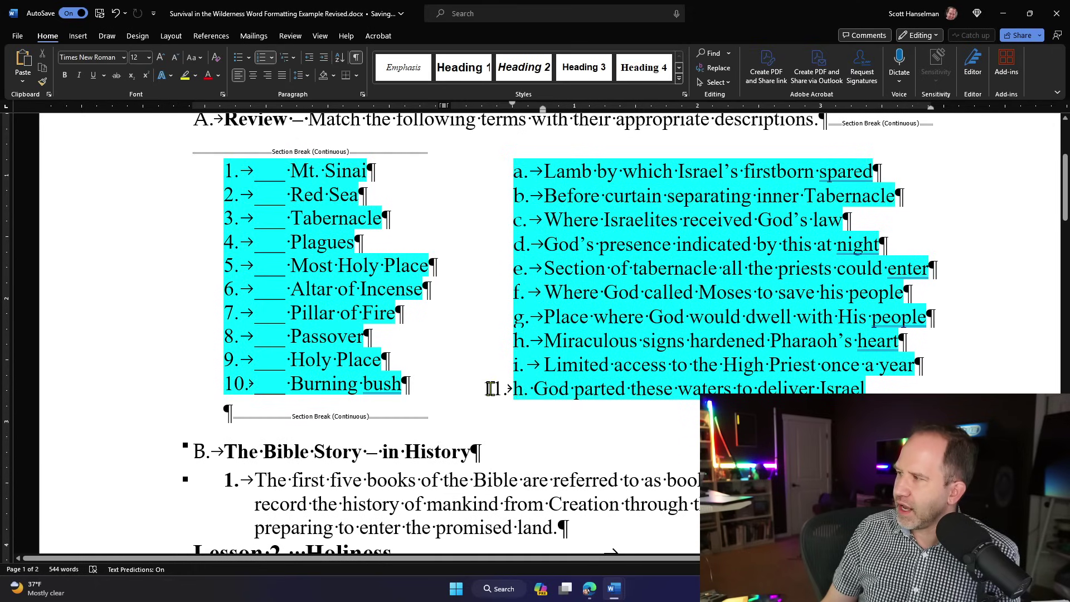
pyautogui.click(493, 389)
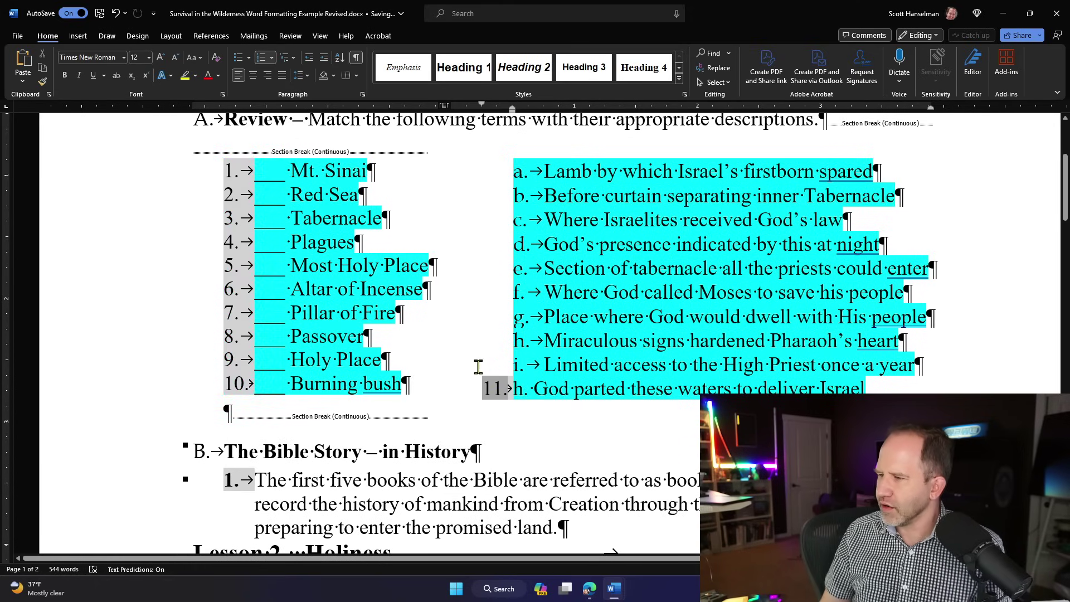
pyautogui.hotkey('ctrl', 'z')
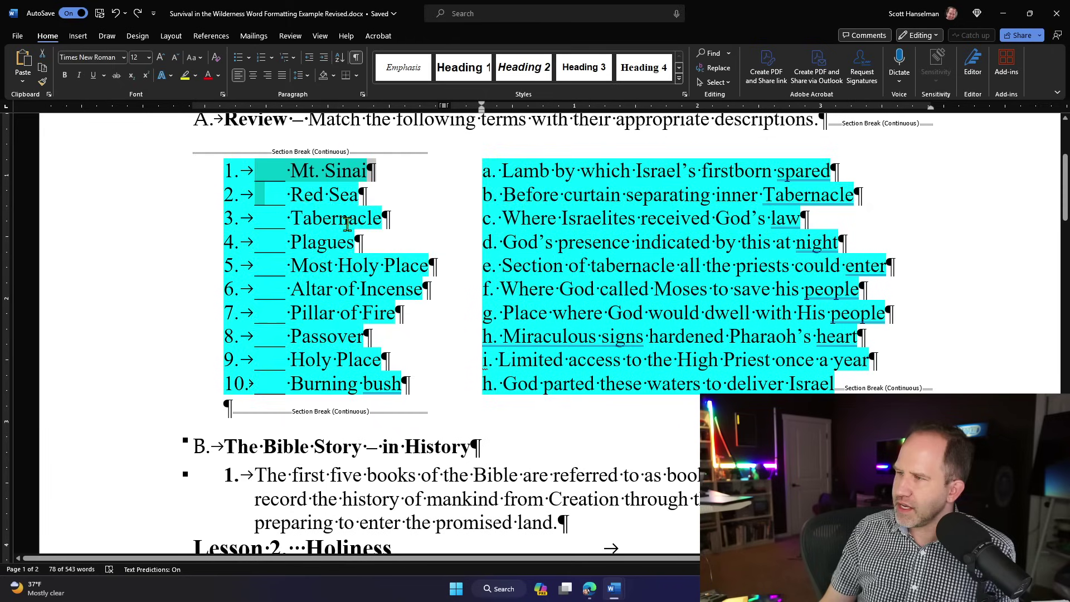
pyautogui.click(419, 384)
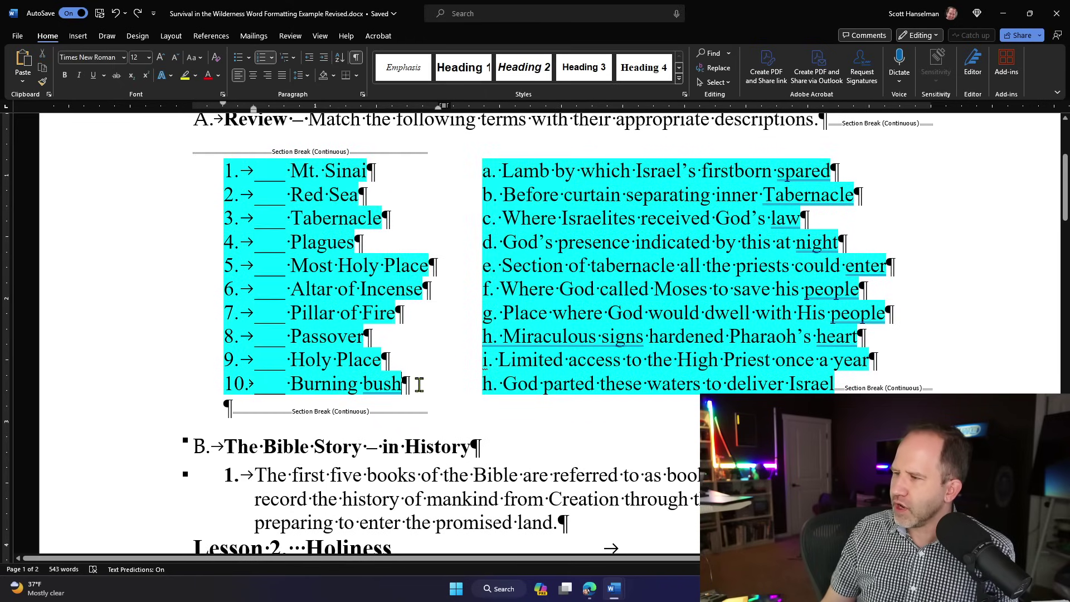
pyautogui.press('Delete')
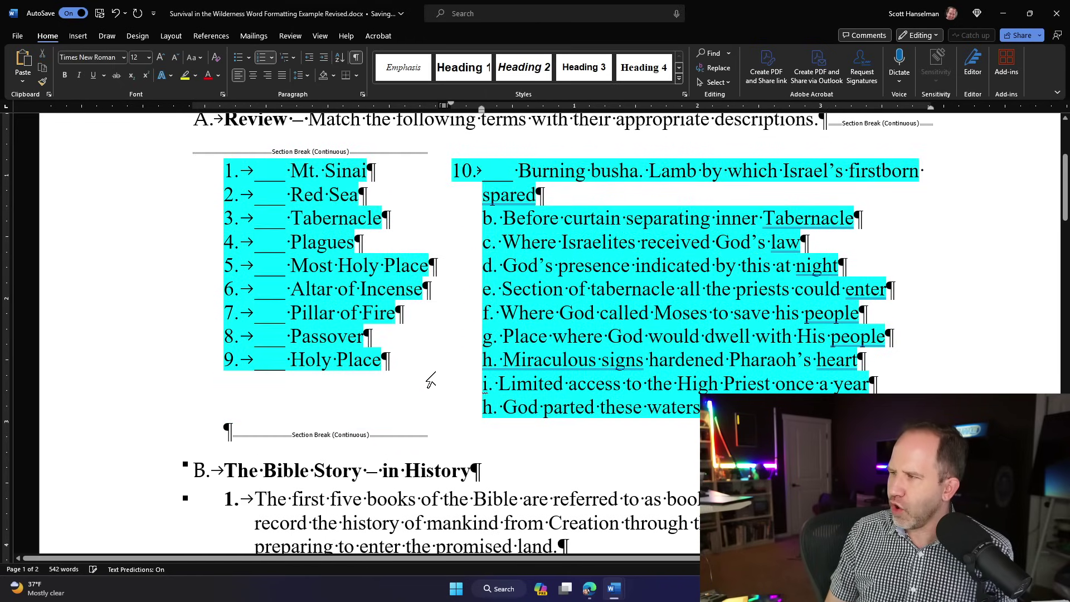
pyautogui.hotkey('ctrl', 'z')
pyautogui.hotkey('ctrl', 'y')
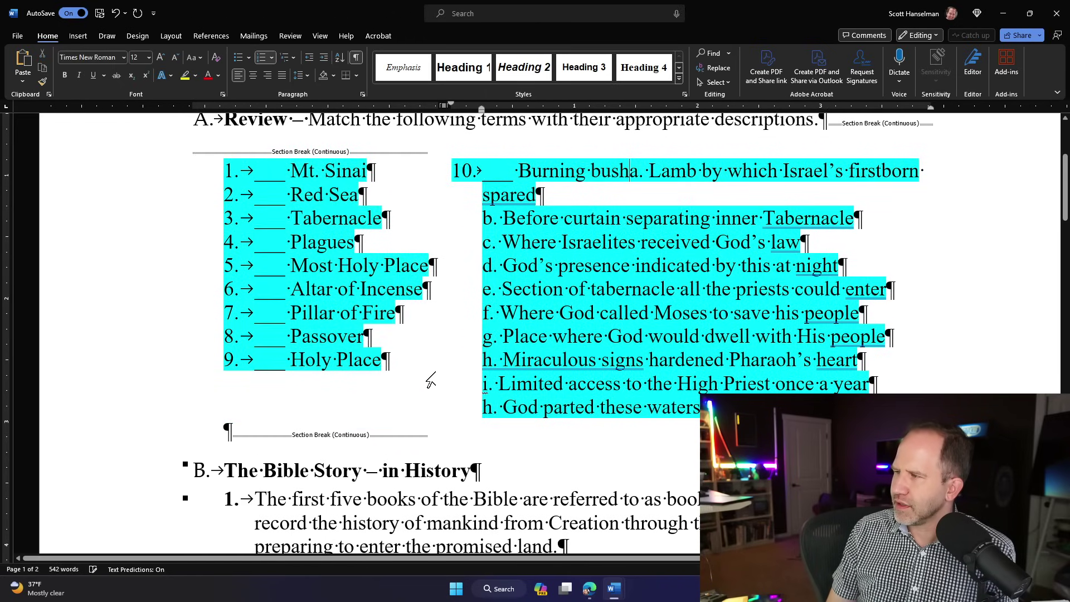
pyautogui.hotkey('ctrl', 'z')
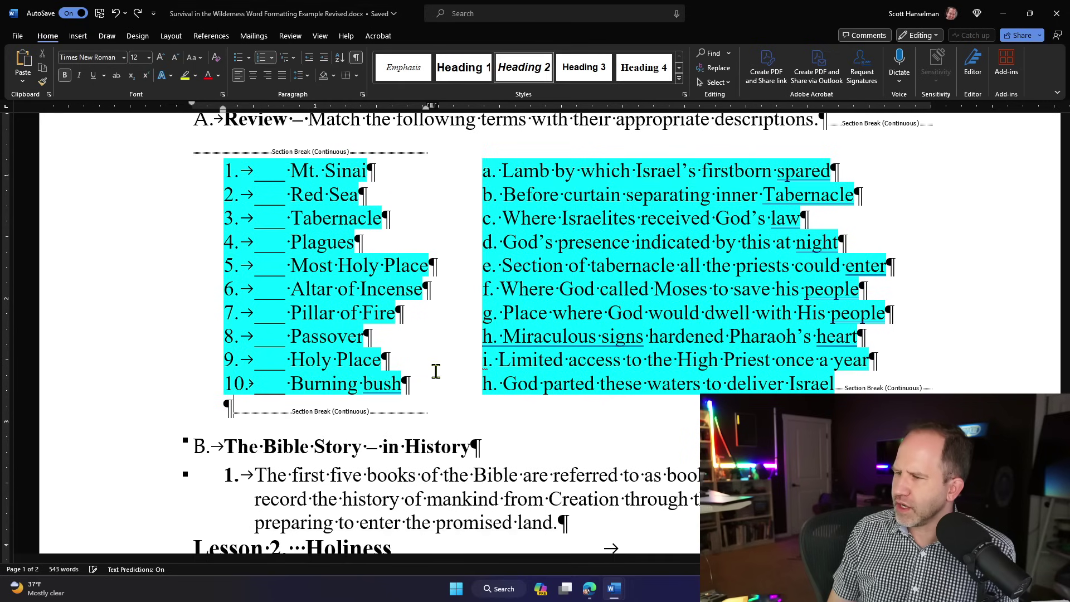
pyautogui.scroll(2, 436, 367)
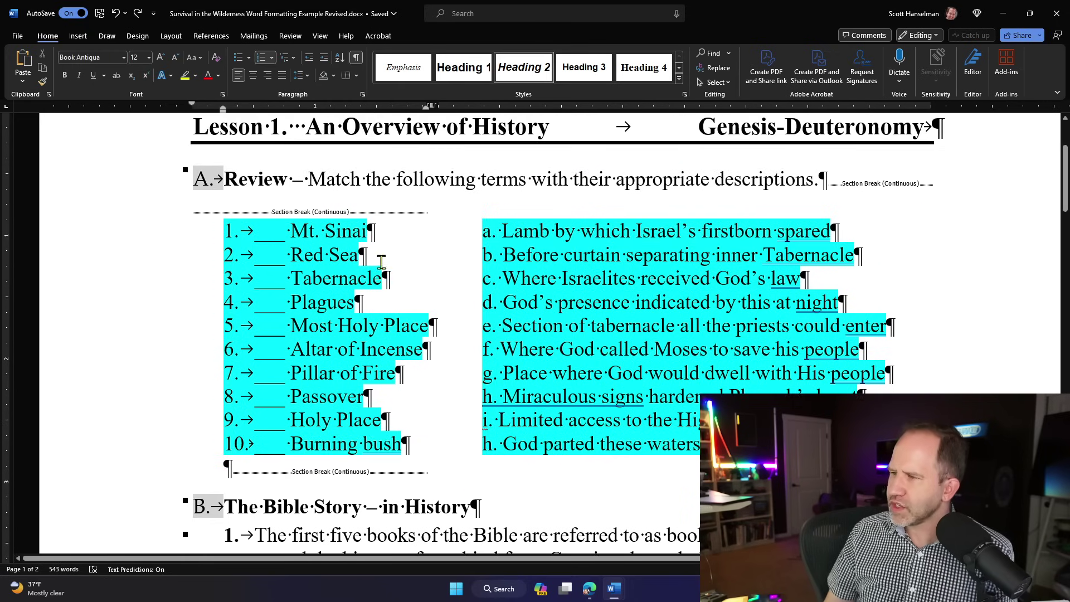
pyautogui.click(178, 219)
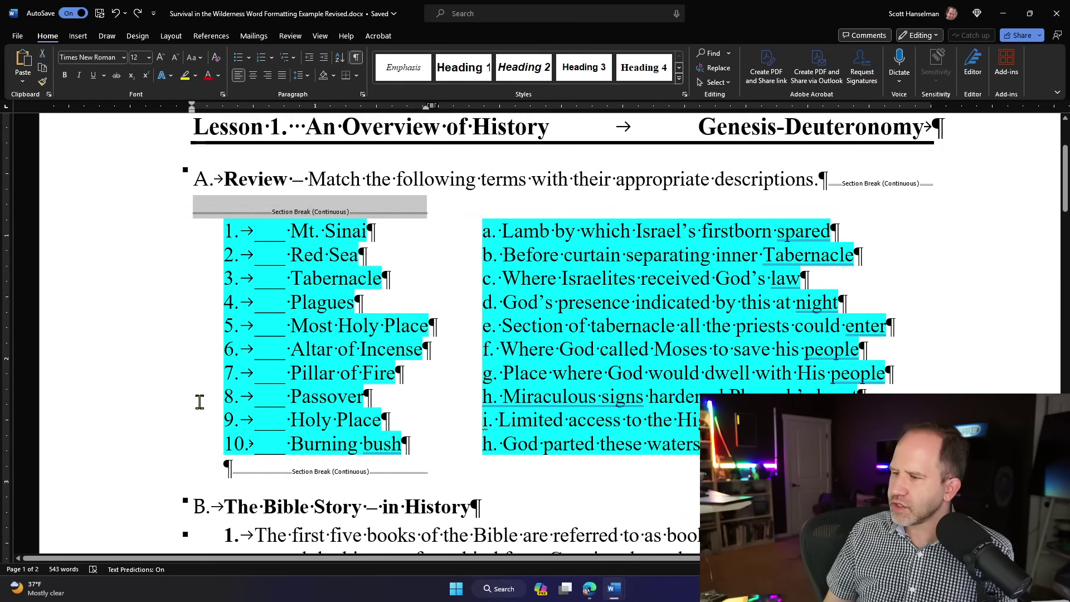
pyautogui.click(211, 470)
pyautogui.scroll(-2, 267, 449)
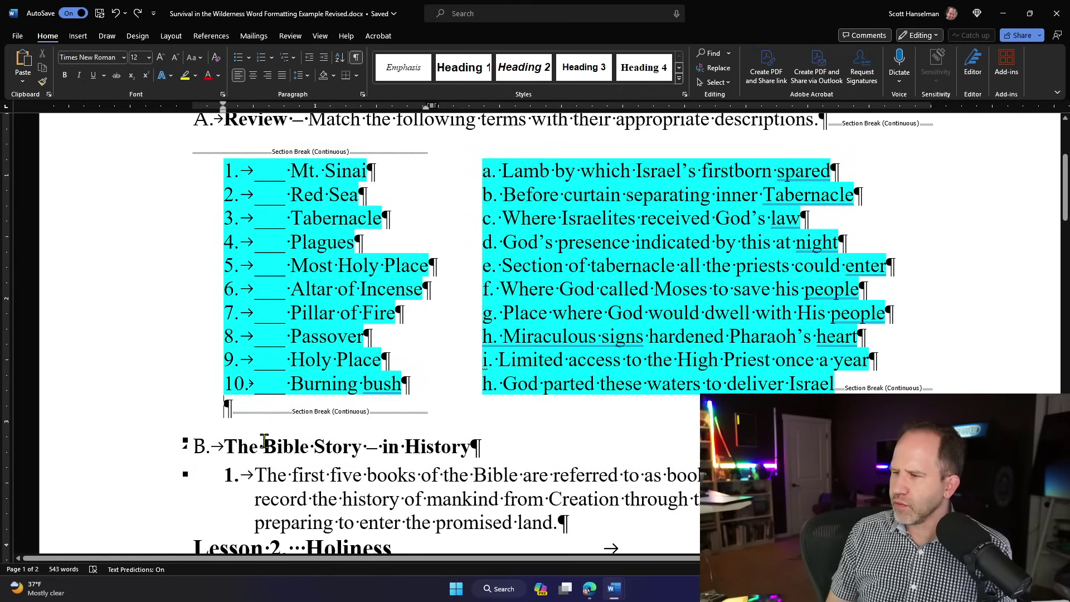
# Delete the section breaks around the lists, keeping The Bible Story heading on its own line
pyautogui.press('BackSpace')
pyautogui.press('BackSpace')
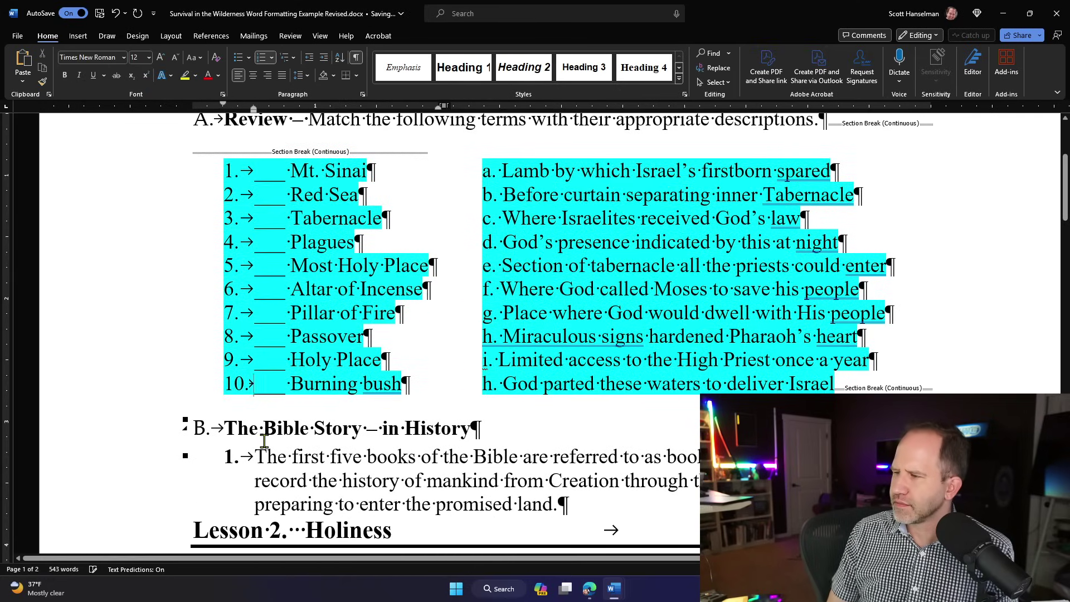
pyautogui.scroll(2, 362, 435)
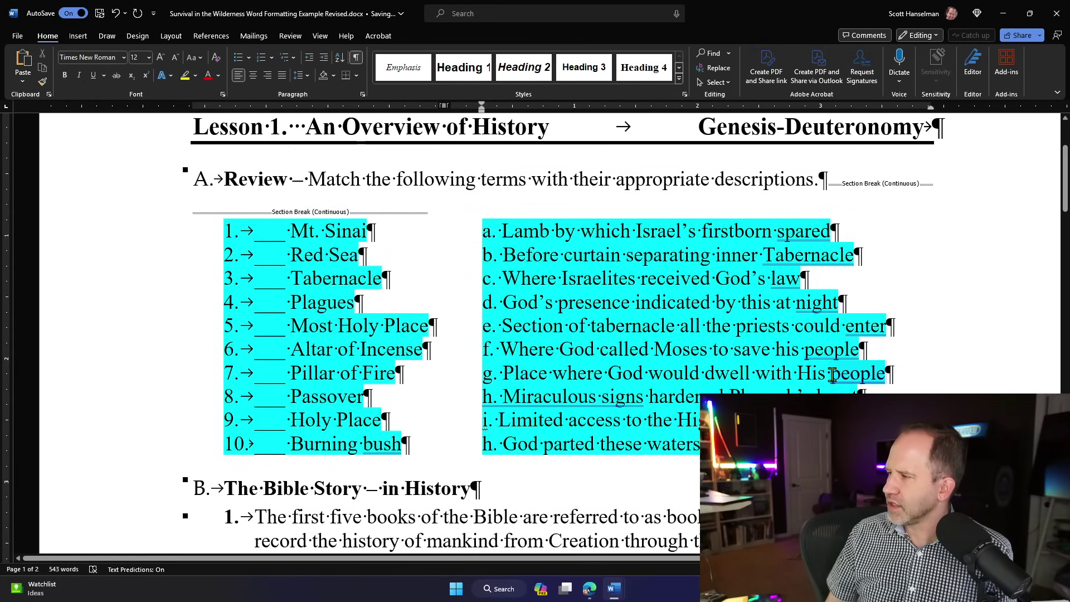
pyautogui.press('BackSpace')
pyautogui.press('Return')
pyautogui.press('Return')
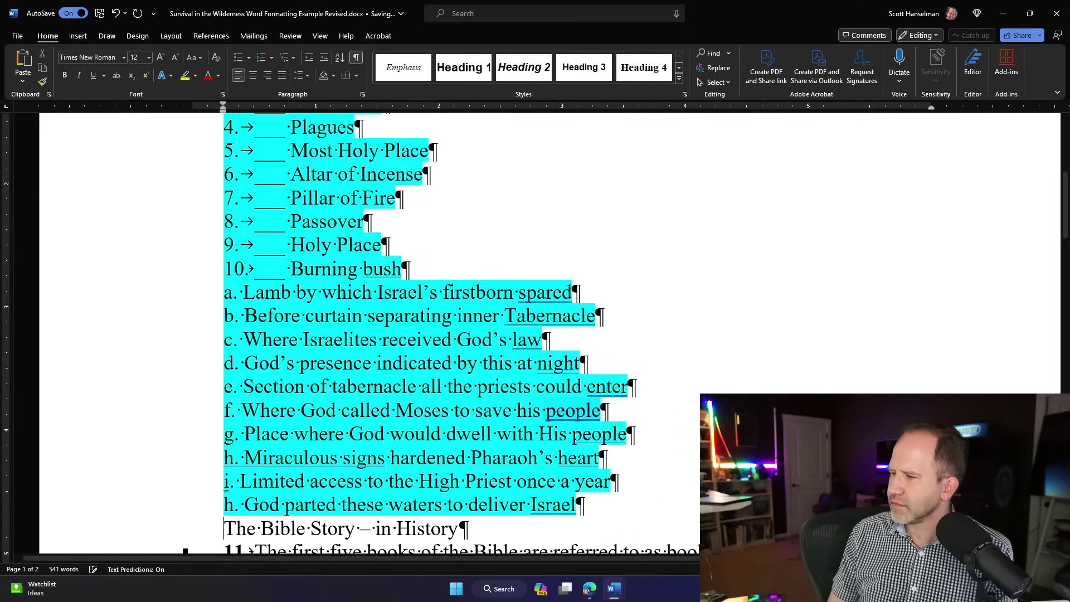
pyautogui.scroll(8, 653, 298)
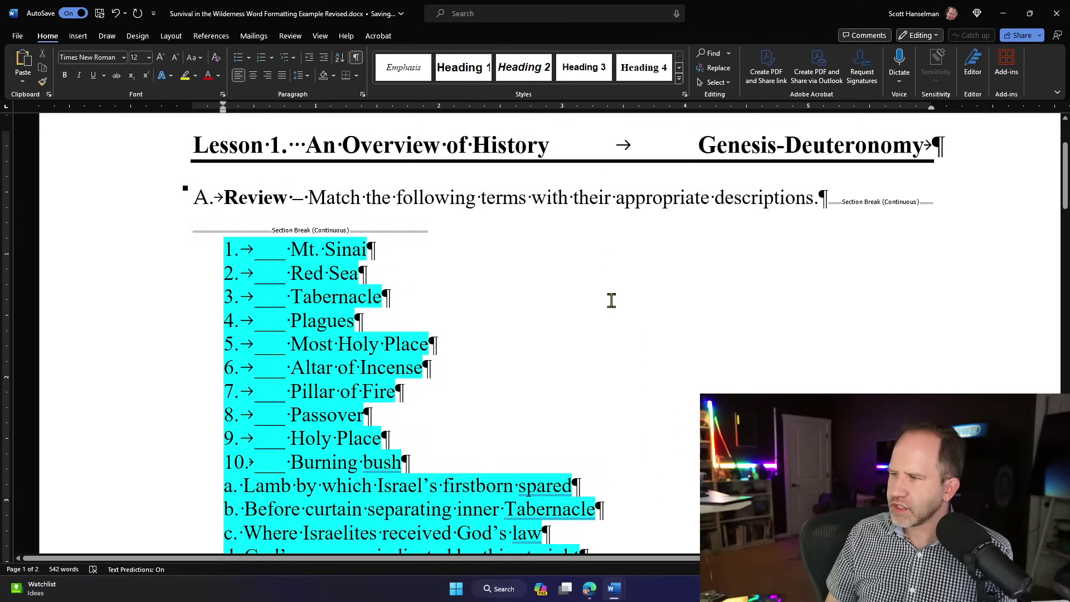
pyautogui.scroll(-2, 530, 279)
pyautogui.scroll(-1, 219, 184)
pyautogui.keyDown('ctrl'); pyautogui.scroll(-4, 219, 179); pyautogui.keyUp('ctrl')
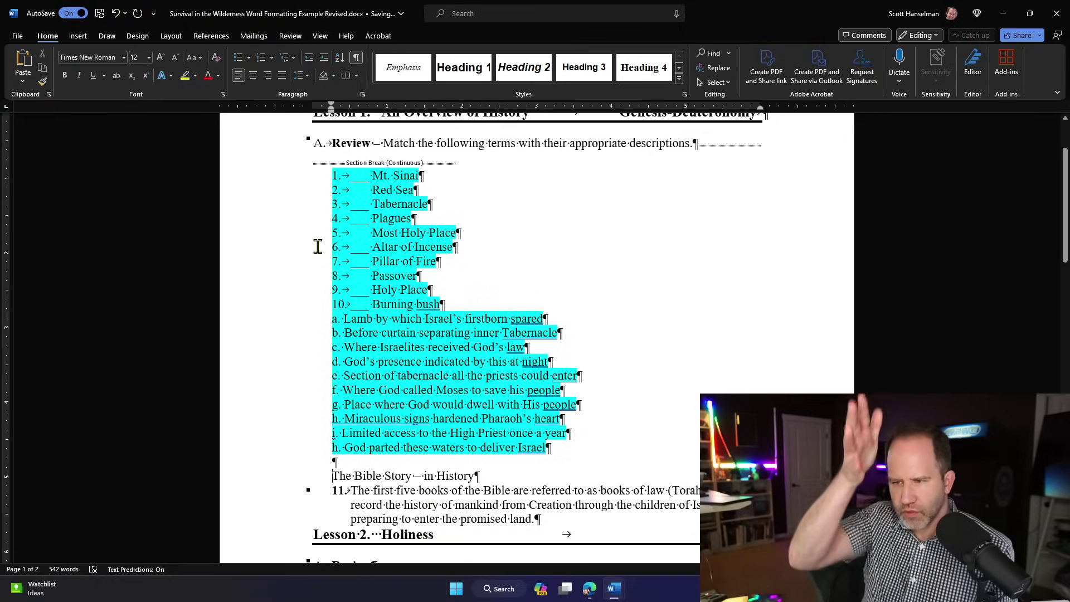
# Flow the selected terms and descriptions into two columns
pyautogui.moveTo(326, 175); pyautogui.dragTo(581, 452)
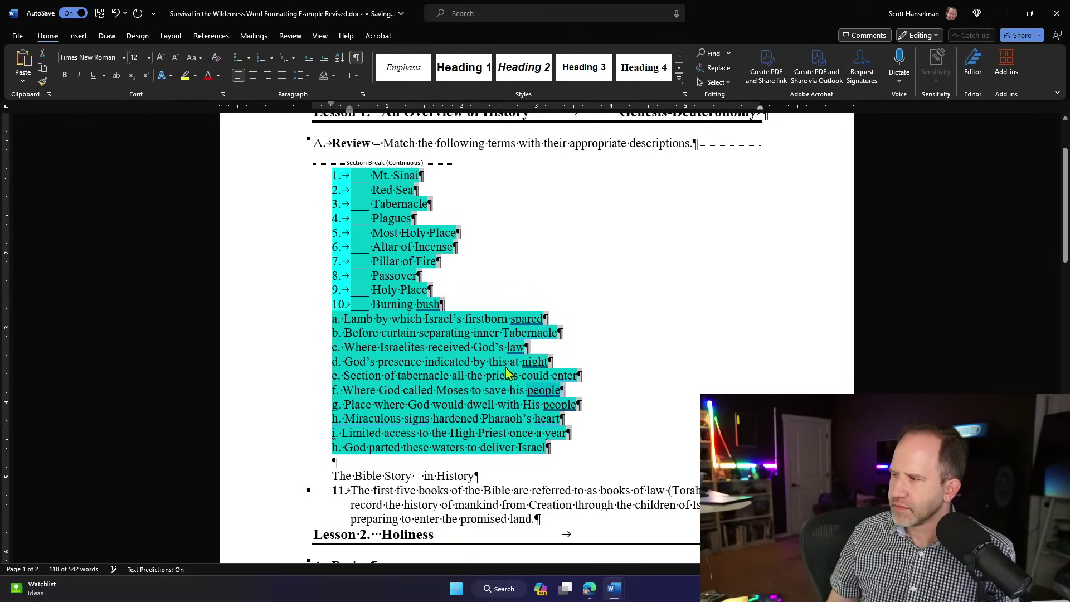
pyautogui.click(167, 37)
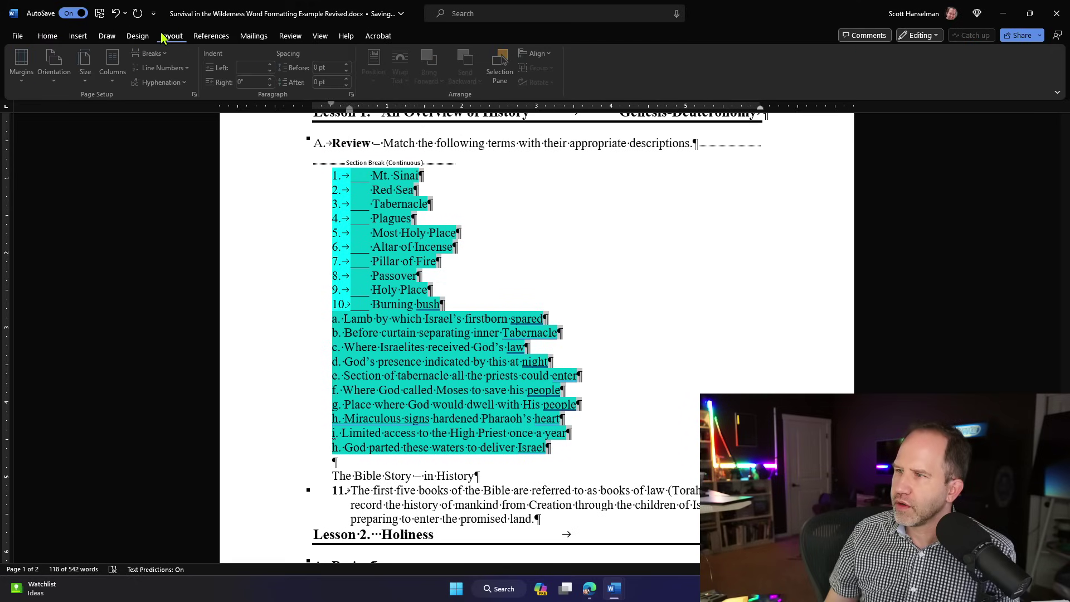
pyautogui.click(115, 63)
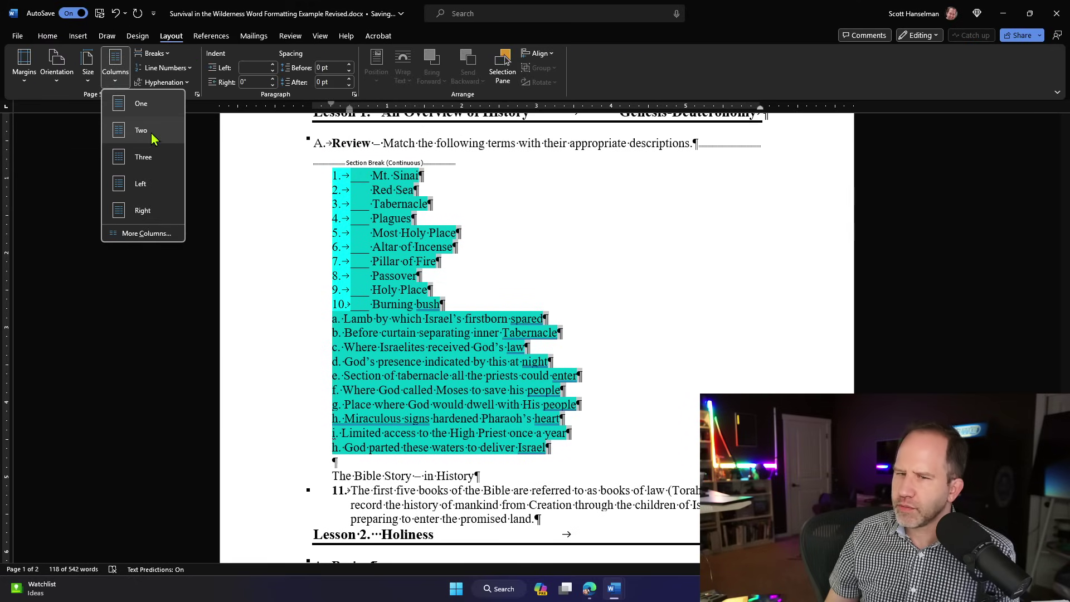
pyautogui.click(148, 131)
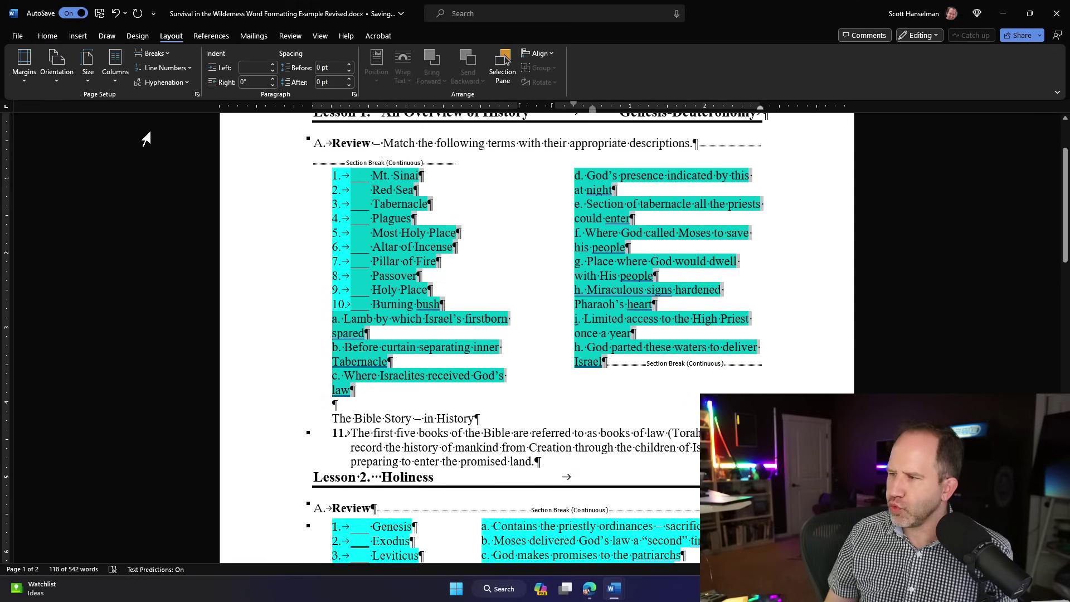
# Insert a column break after Burning bush, remove the blank line above a., and push the descriptions column right
pyautogui.click(451, 304)
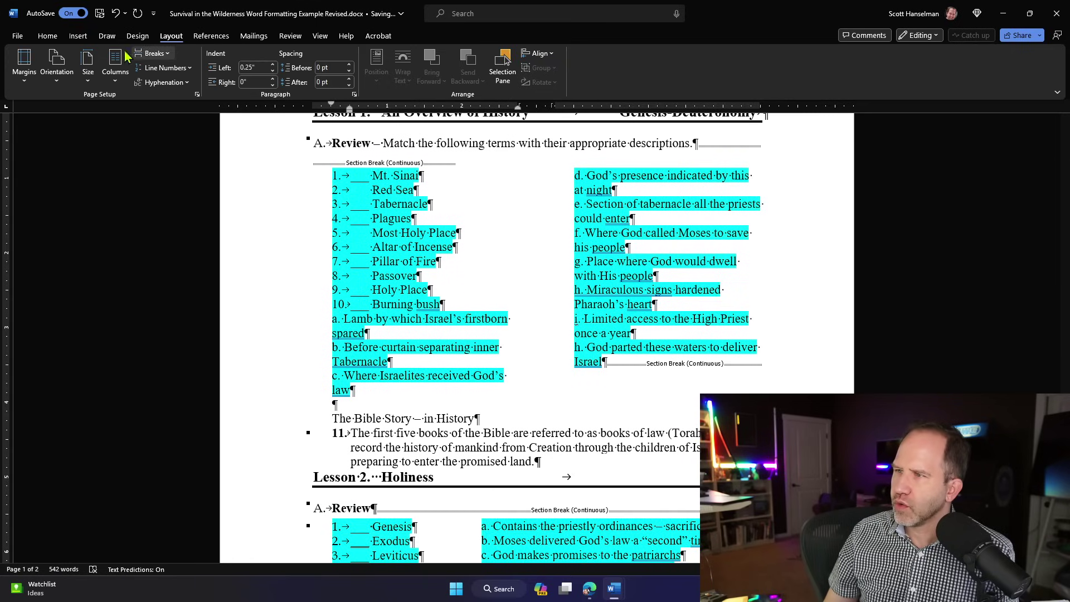
pyautogui.click(152, 53)
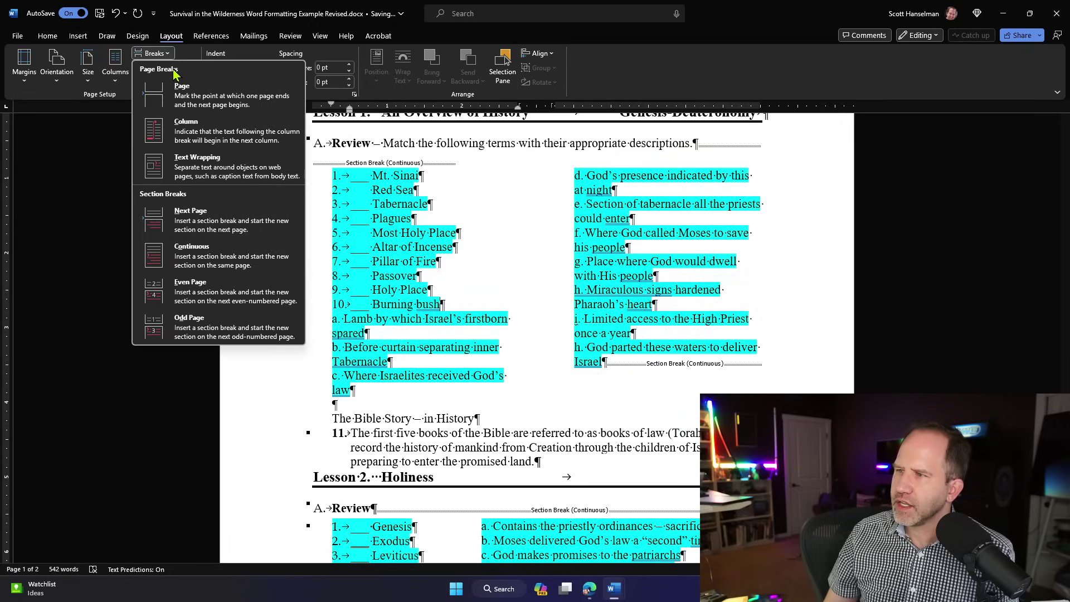
pyautogui.click(211, 136)
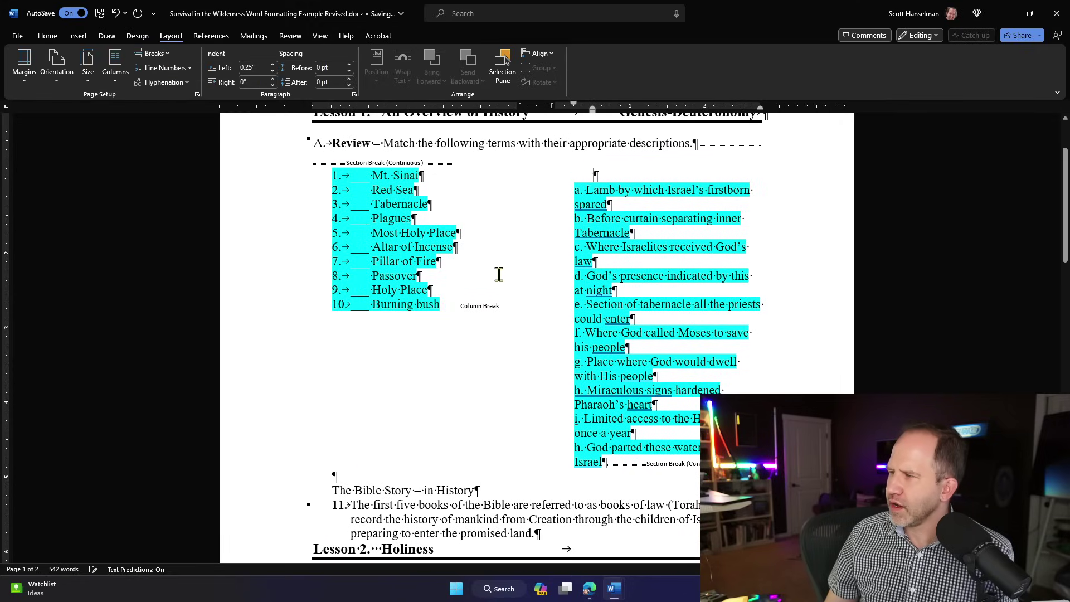
pyautogui.keyDown('ctrl'); pyautogui.scroll(4, 575, 279); pyautogui.keyUp('ctrl')
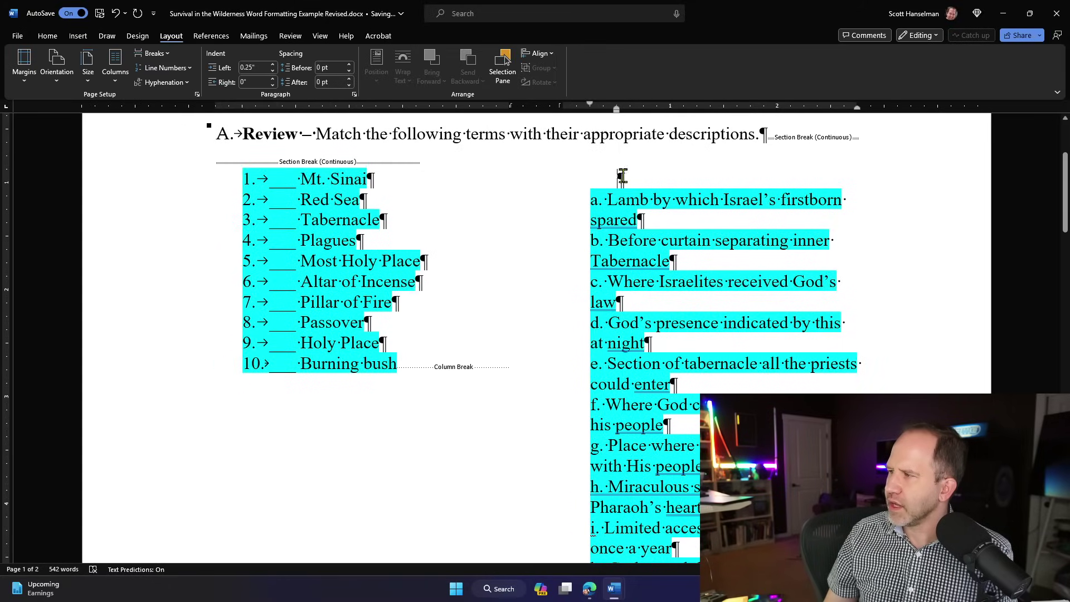
pyautogui.click(688, 157)
pyautogui.press('Delete')
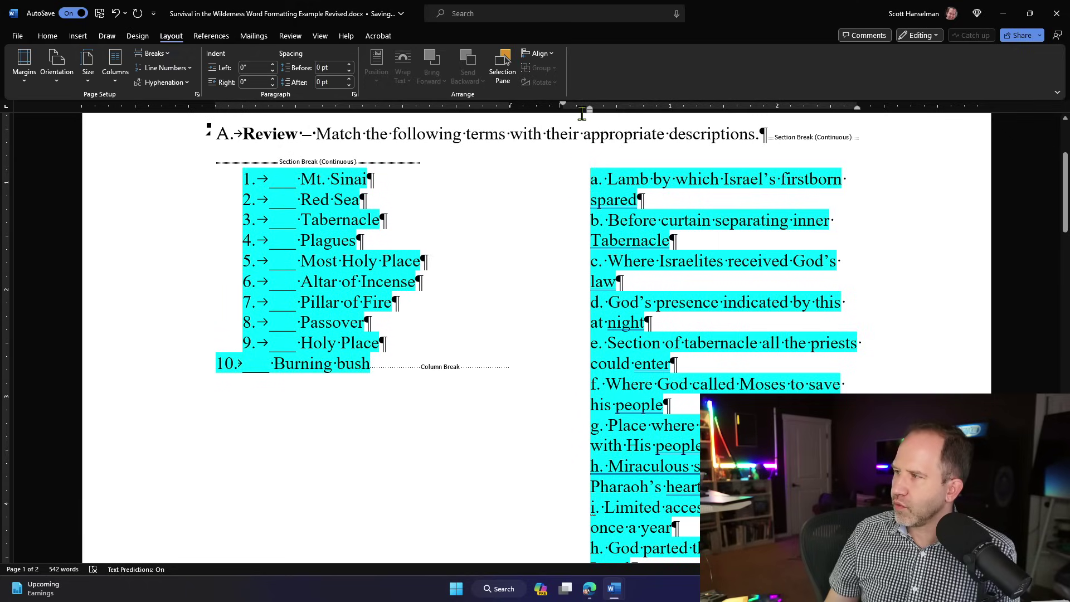
pyautogui.moveTo(506, 106)
pyautogui.mouseDown()
pyautogui.moveTo(463, 107)
pyautogui.moveTo(507, 107)
pyautogui.moveTo(480, 112)
pyautogui.mouseUp()
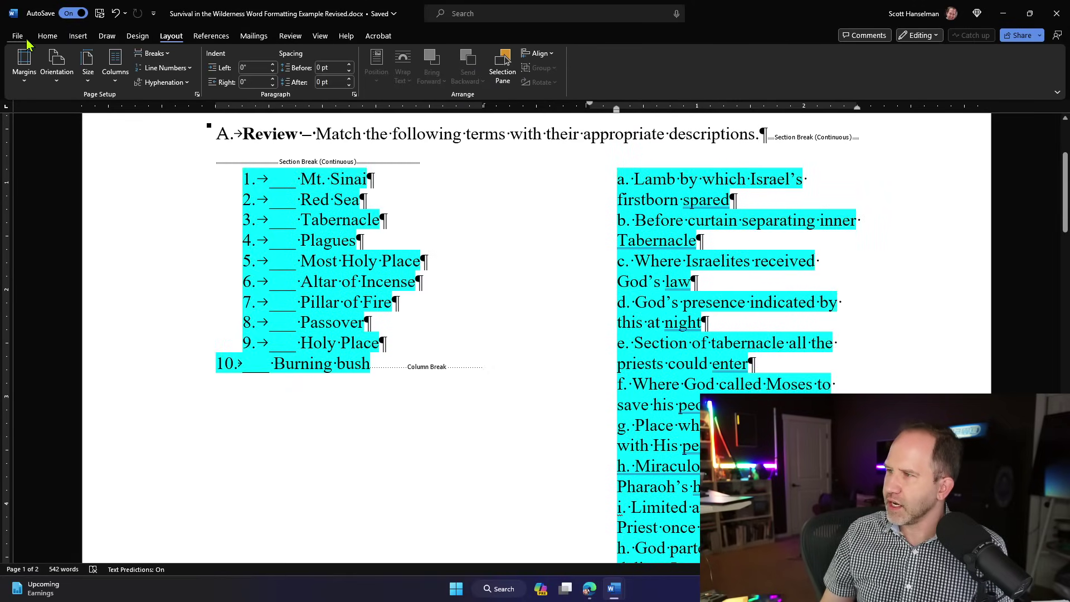
# Open Word Options and browse the Display and Advanced settings pages
pyautogui.click(18, 37)
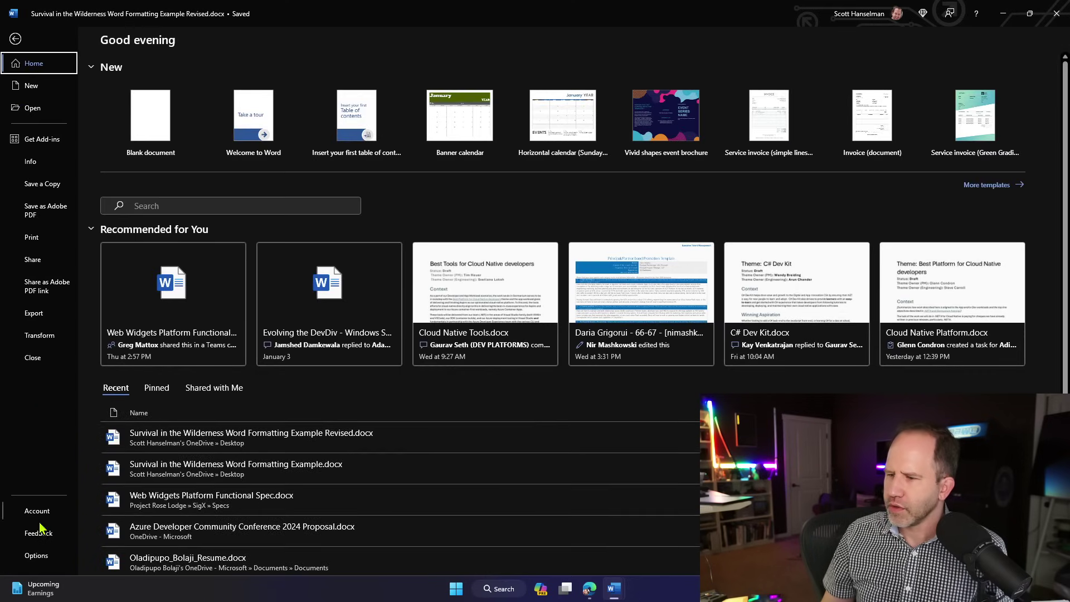
pyautogui.click(37, 555)
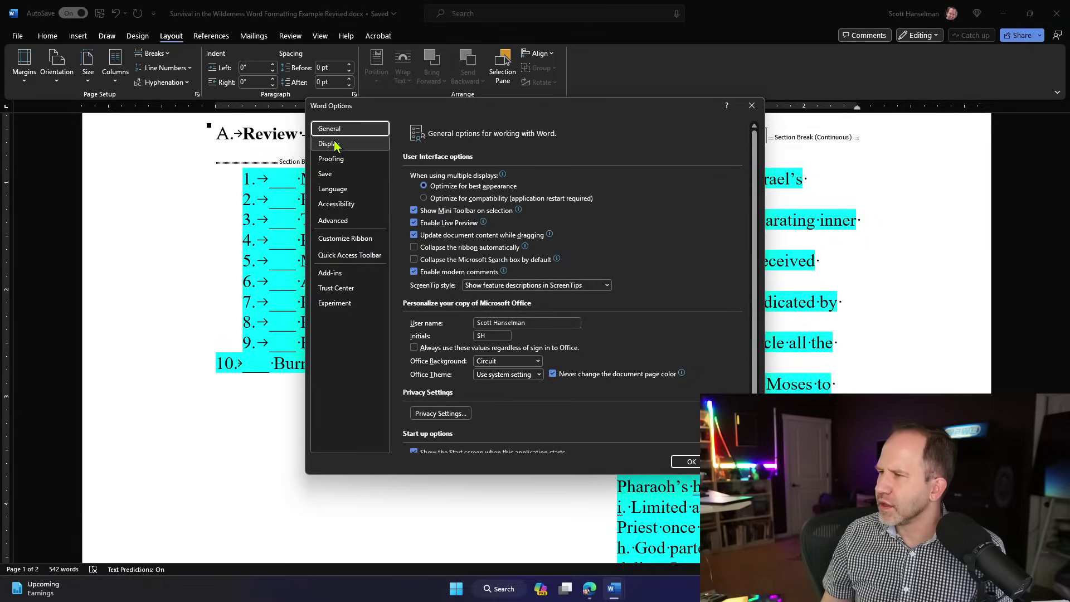
pyautogui.click(336, 145)
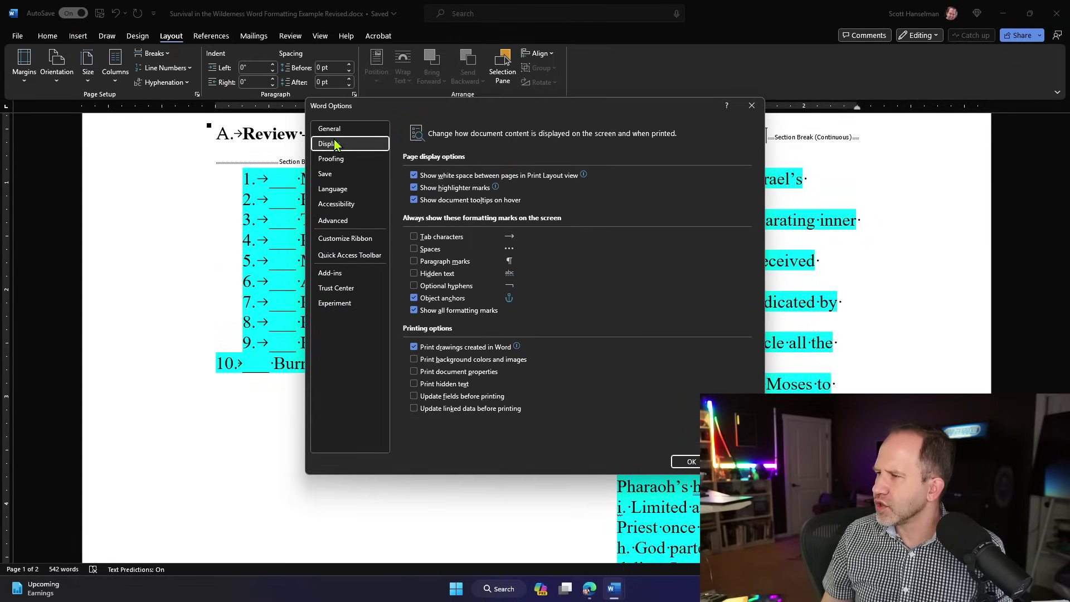
pyautogui.click(343, 222)
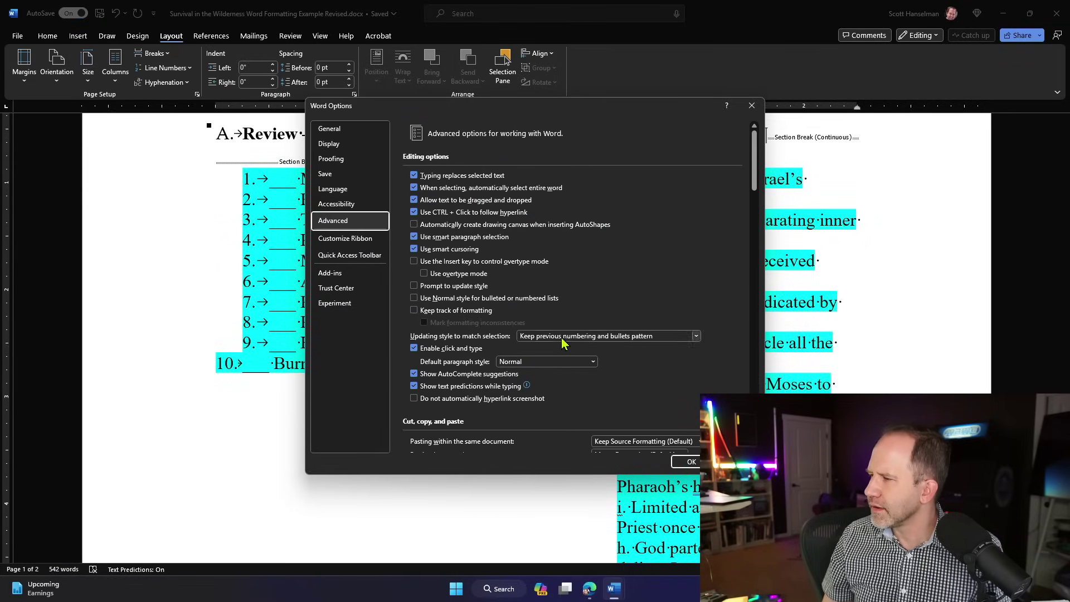
pyautogui.scroll(-3, 569, 341)
pyautogui.scroll(-3, 577, 338)
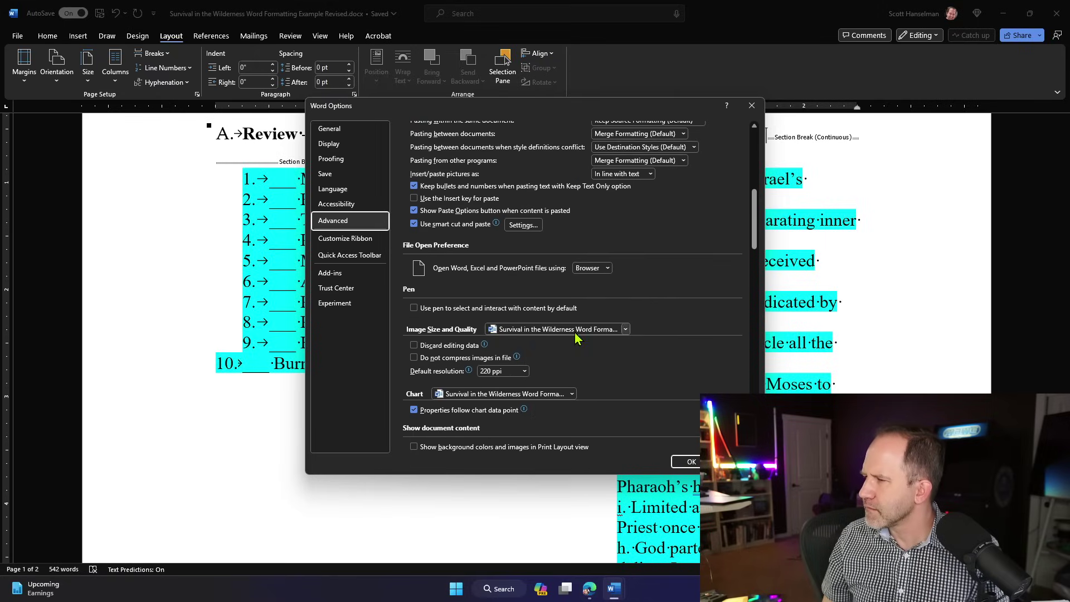
pyautogui.scroll(-3, 577, 338)
# Revisit the Display and Advanced pages, then close Word Options and return to the File backstage
pyautogui.scroll(1, 576, 337)
pyautogui.scroll(-3, 575, 337)
pyautogui.scroll(7, 530, 318)
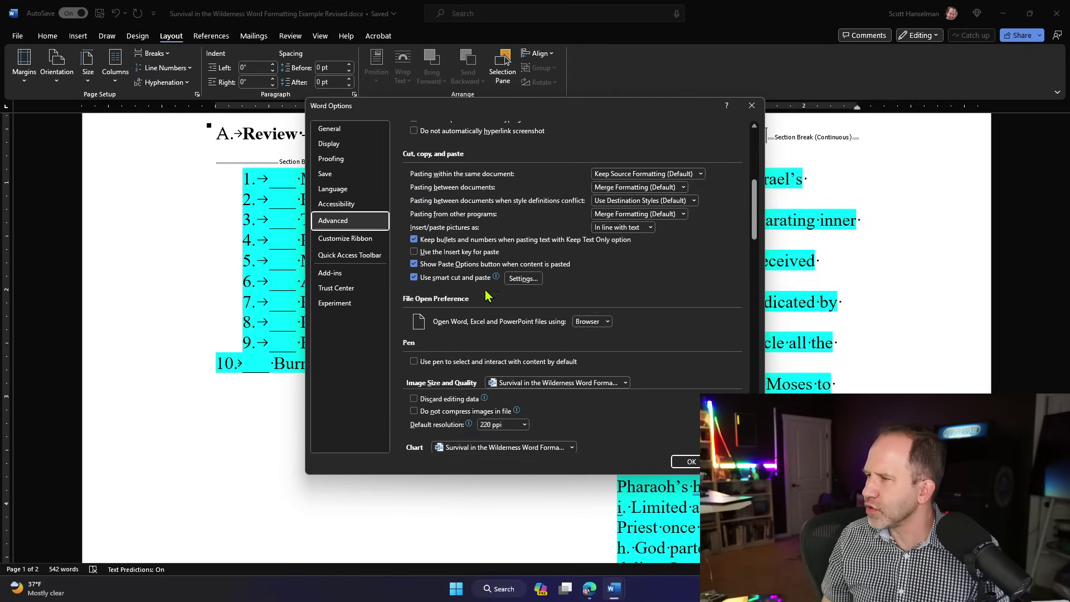
pyautogui.scroll(3, 485, 295)
pyautogui.click(329, 145)
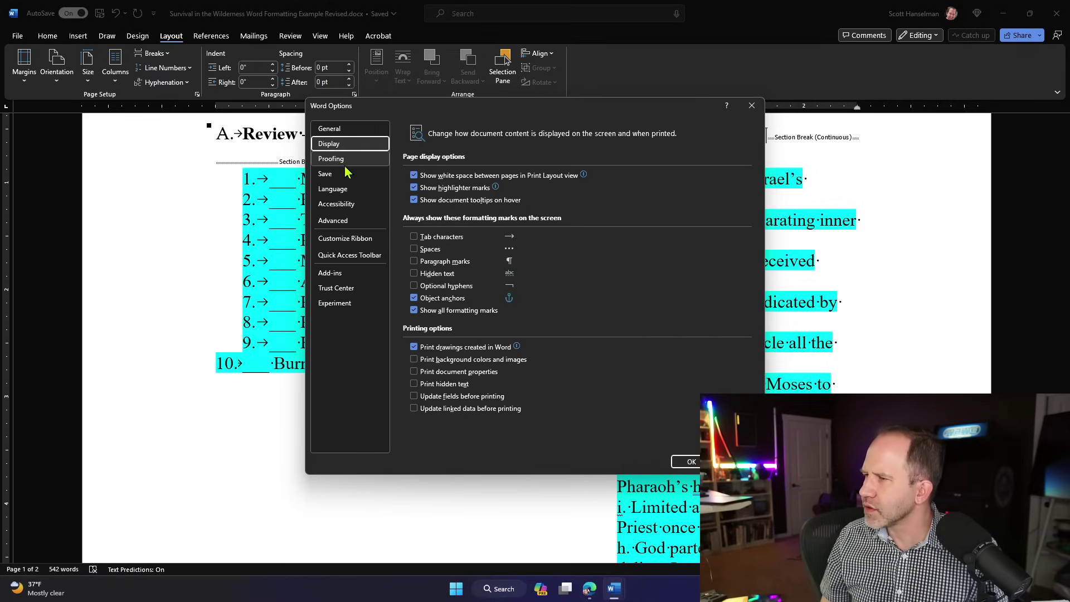
pyautogui.click(335, 222)
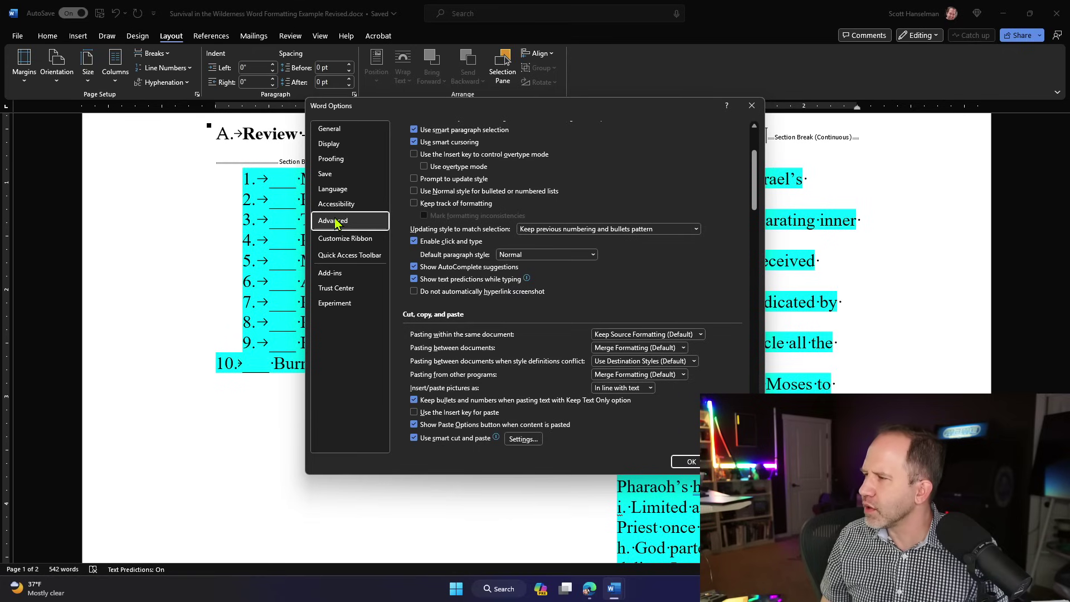
pyautogui.scroll(-5, 429, 203)
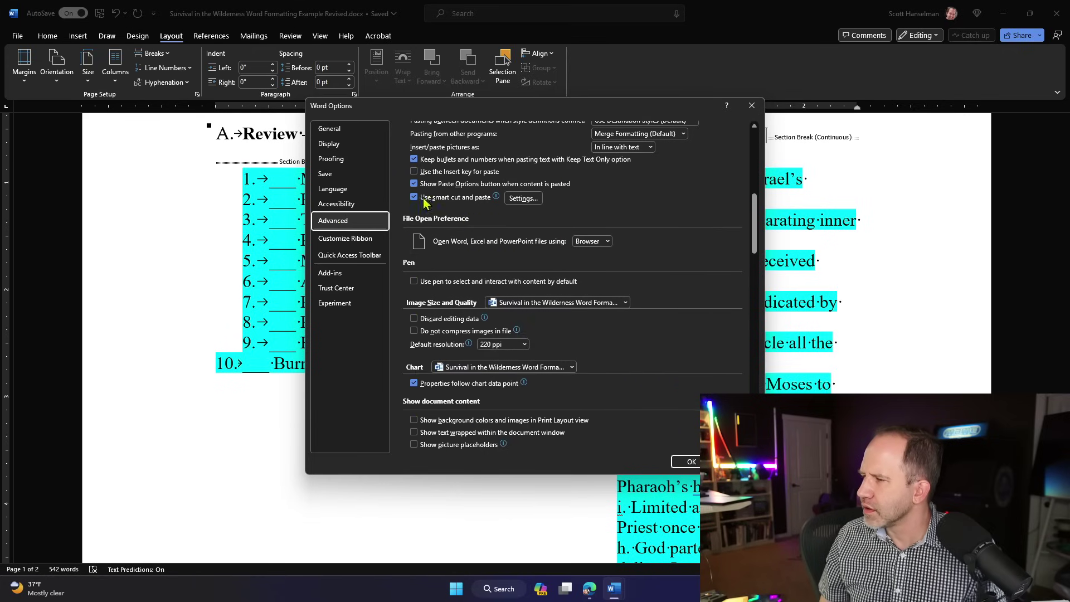
pyautogui.press('Escape')
pyautogui.click(17, 36)
# On the Account page, keep the Circuit background, set the Office Theme to White, and return to the worksheet
pyautogui.click(37, 511)
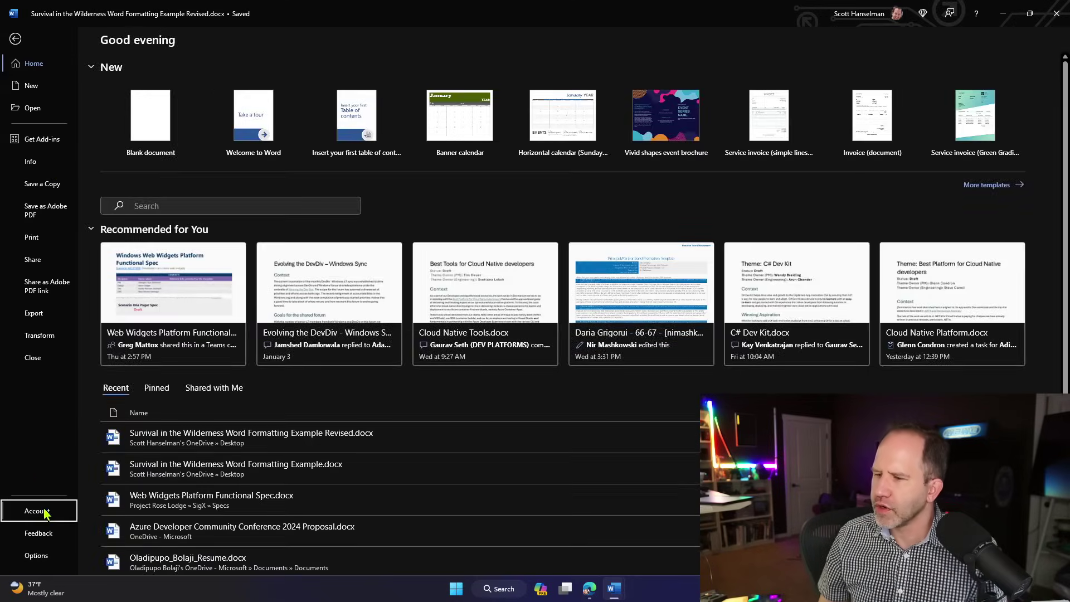
pyautogui.click(130, 217)
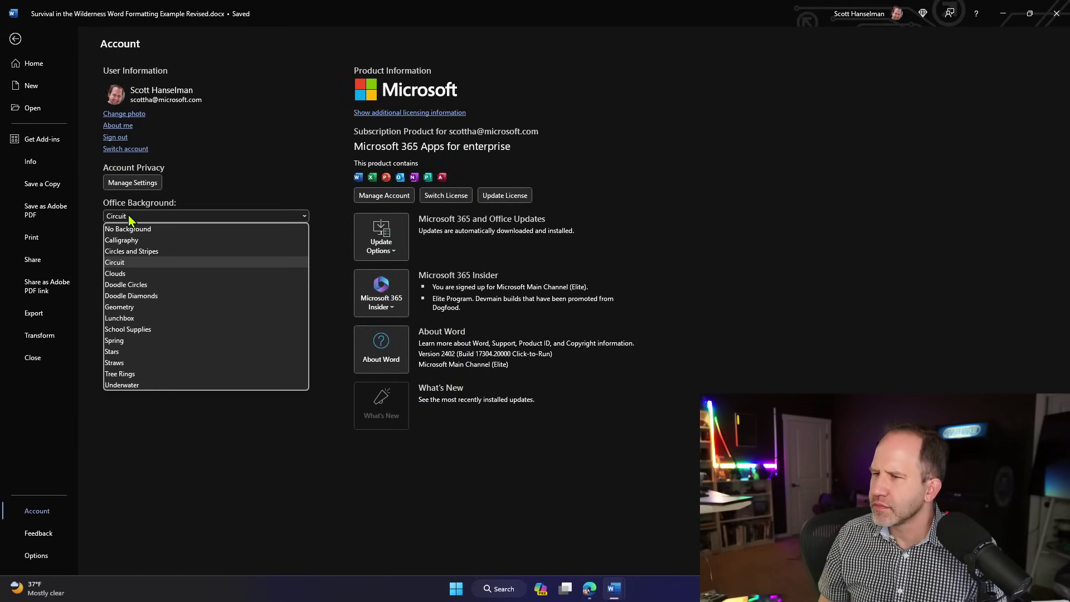
pyautogui.click(130, 217)
pyautogui.click(167, 248)
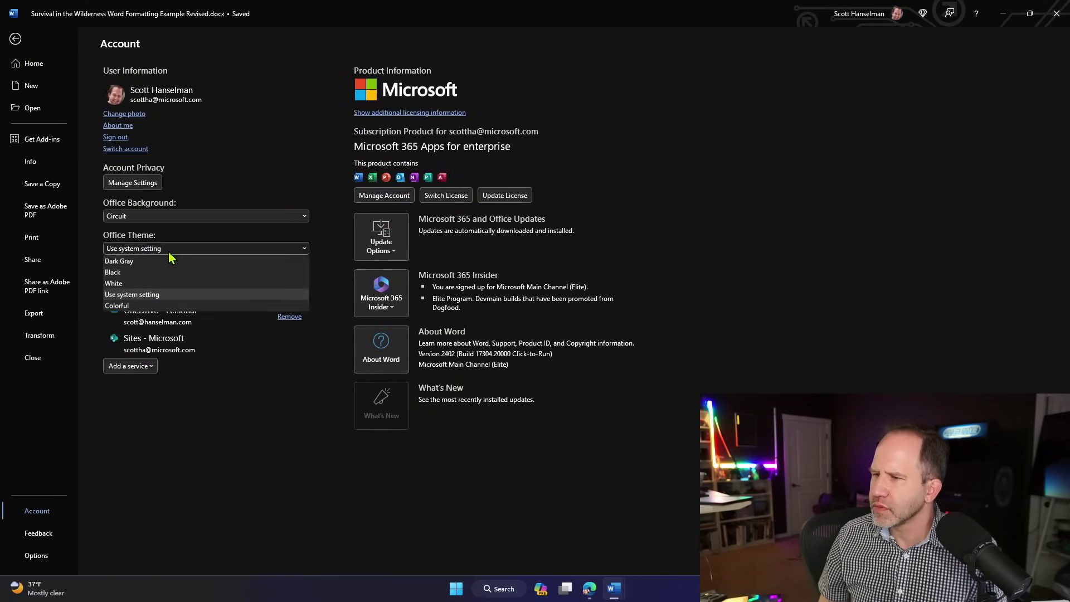
pyautogui.click(114, 284)
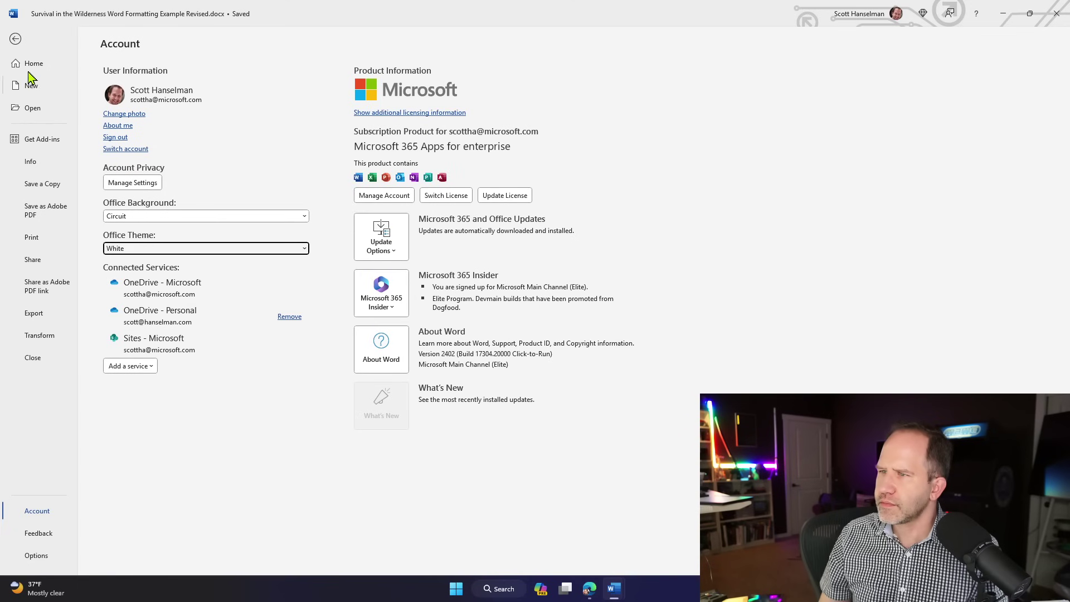
pyautogui.click(14, 39)
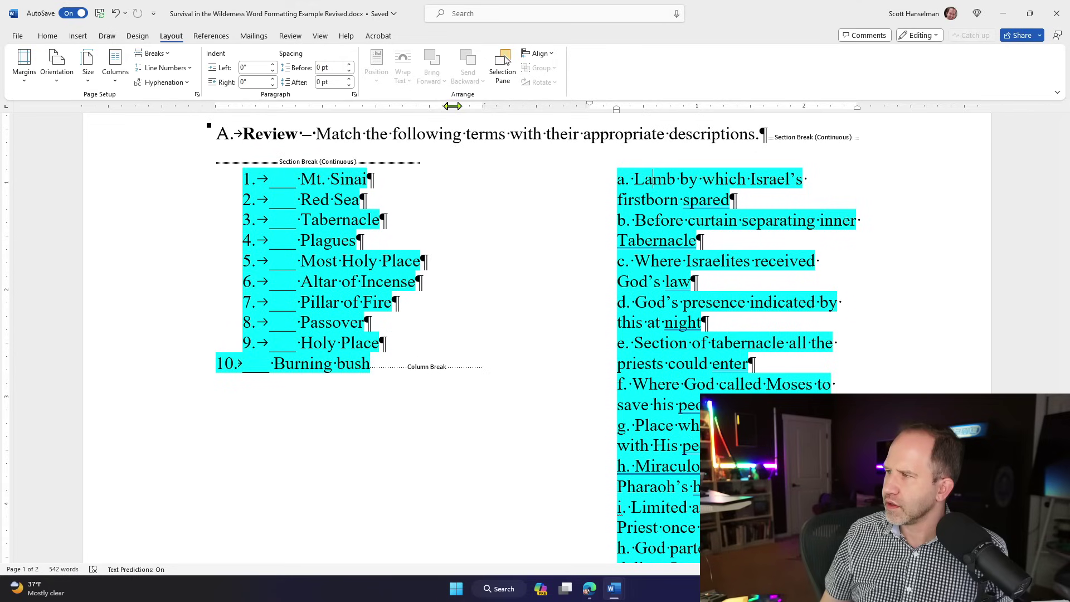
# Drag the ruler's column boundary to widen the descriptions column, comparing layouts with Undo and Redo
pyautogui.moveTo(484, 105)
pyautogui.mouseDown()
pyautogui.moveTo(432, 105)
pyautogui.moveTo(531, 112)
pyautogui.moveTo(427, 109)
pyautogui.moveTo(645, 107)
pyautogui.mouseUp()
pyautogui.moveTo(559, 108)
pyautogui.mouseDown()
pyautogui.moveTo(547, 110)
pyautogui.moveTo(647, 110)
pyautogui.moveTo(556, 109)
pyautogui.mouseUp()
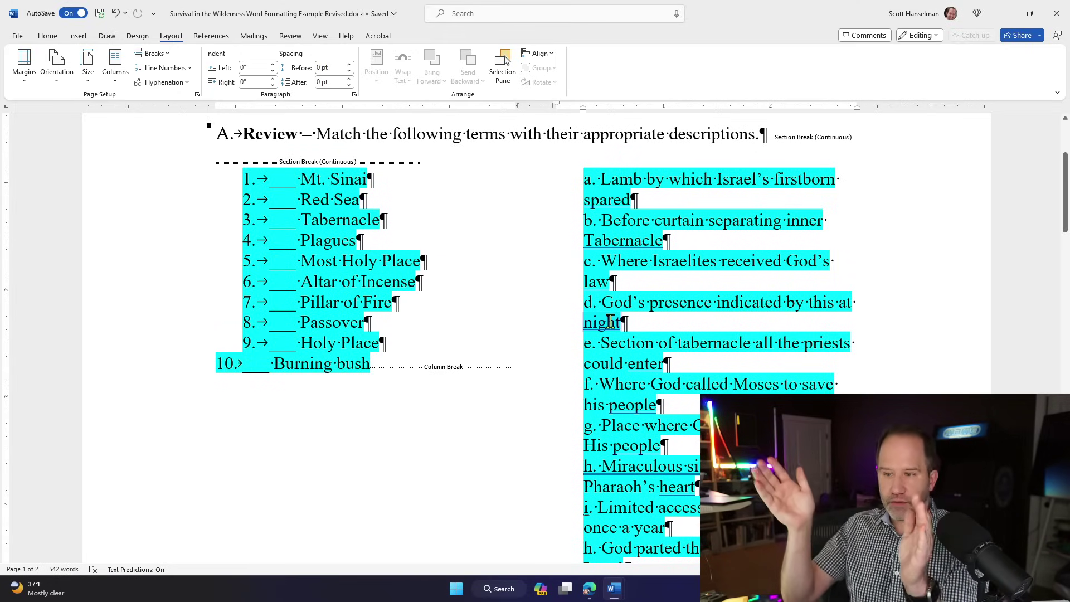
pyautogui.hotkey('ctrl', 'z')
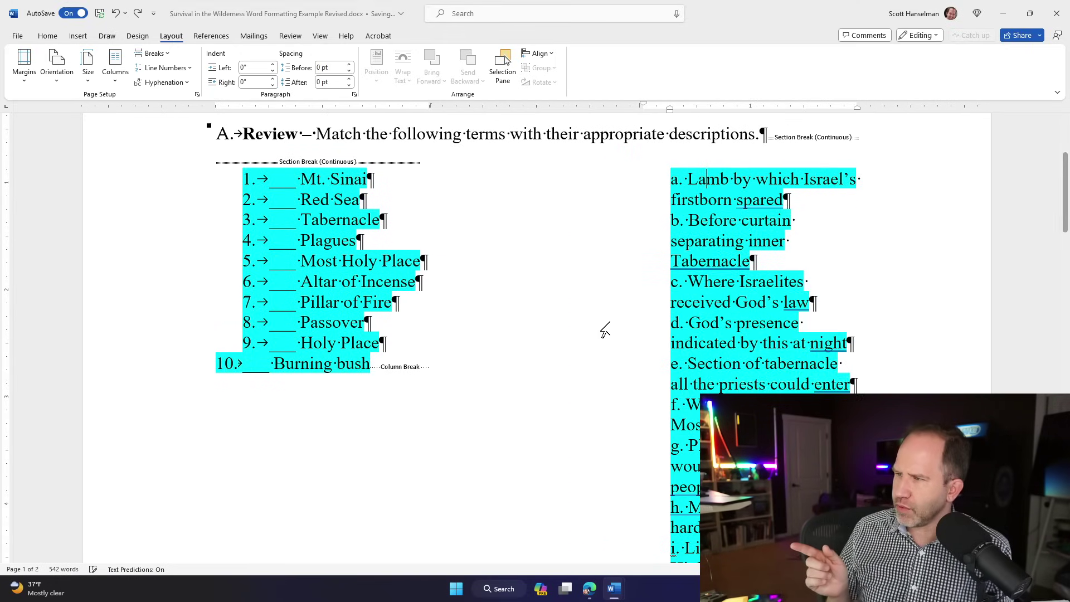
pyautogui.hotkey('ctrl', 'z')
pyautogui.hotkey('ctrl', 'z')
pyautogui.hotkey('ctrl', 'z')
pyautogui.hotkey('ctrl', 'z')
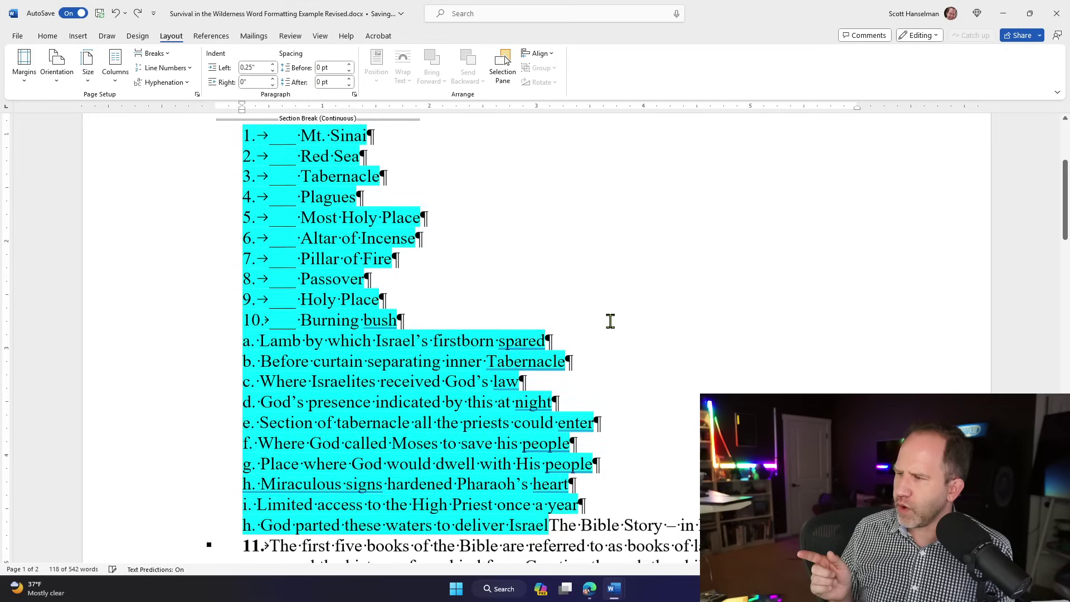
pyautogui.hotkey('ctrl', 'y')
pyautogui.scroll(1, 409, 284)
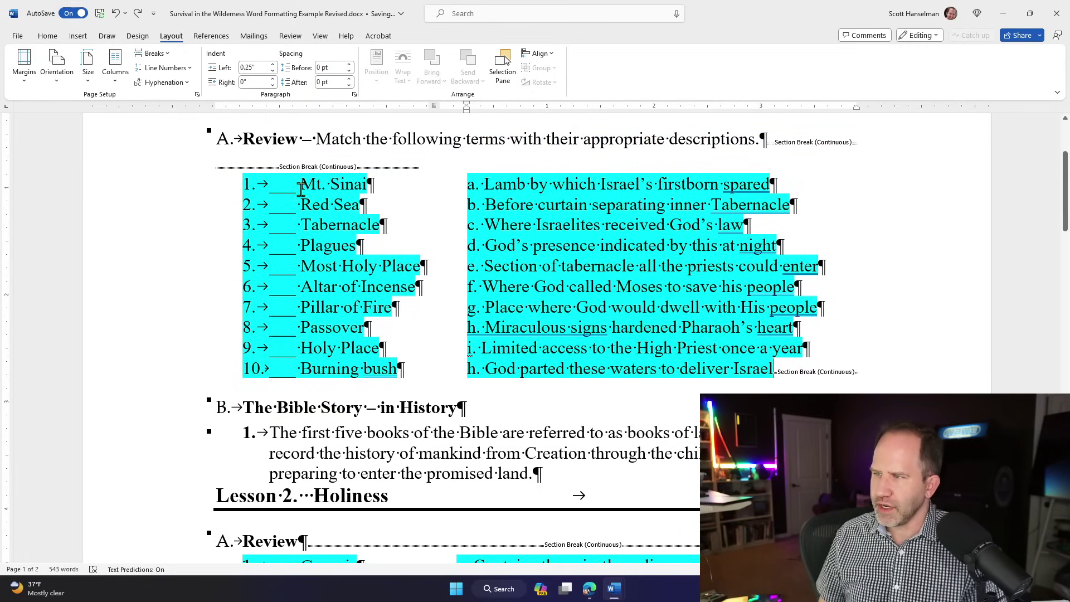
pyautogui.click(115, 69)
pyautogui.click(128, 233)
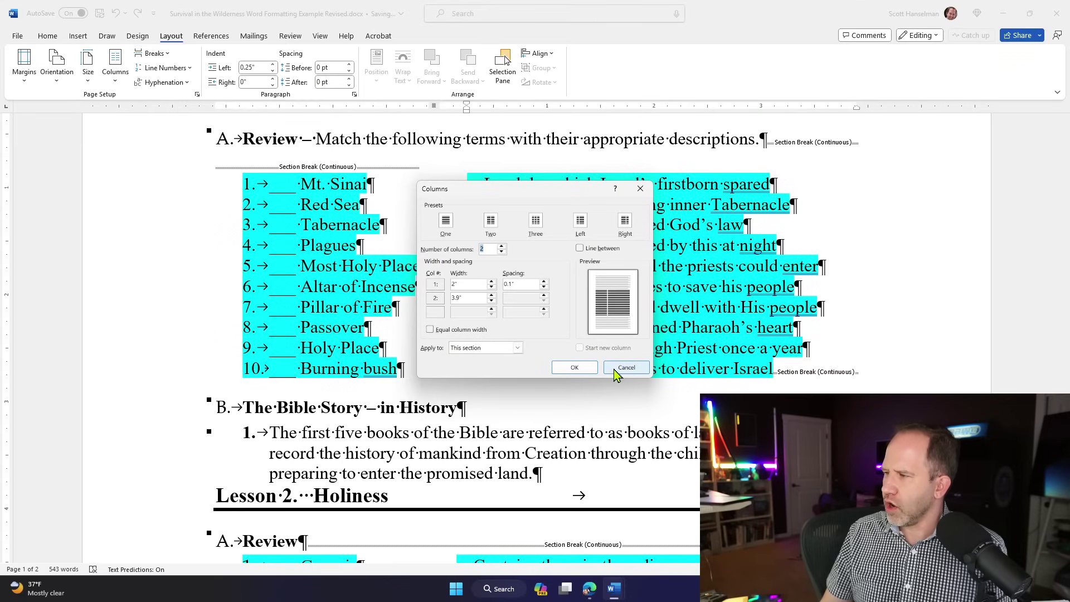
pyautogui.click(496, 463)
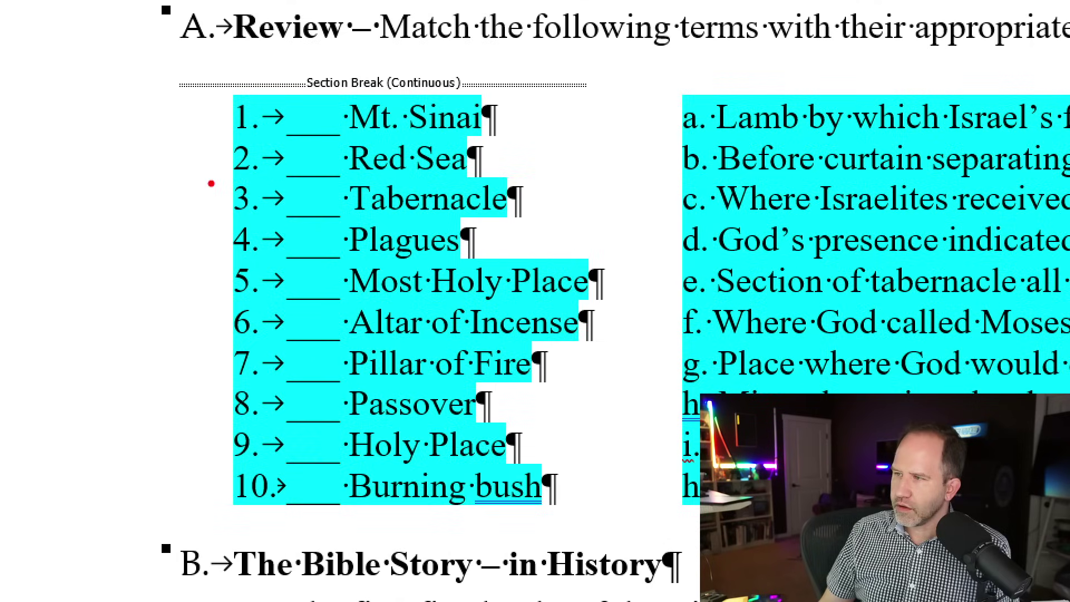
pyautogui.moveTo(209, 68)
pyautogui.mouseDown()
pyautogui.moveTo(262, 555)
pyautogui.moveTo(294, 518)
pyautogui.mouseUp()
pyautogui.moveTo(338, 79)
pyautogui.mouseDown()
pyautogui.moveTo(545, 334)
pyautogui.moveTo(633, 535)
pyautogui.mouseUp()
pyautogui.press('Escape')
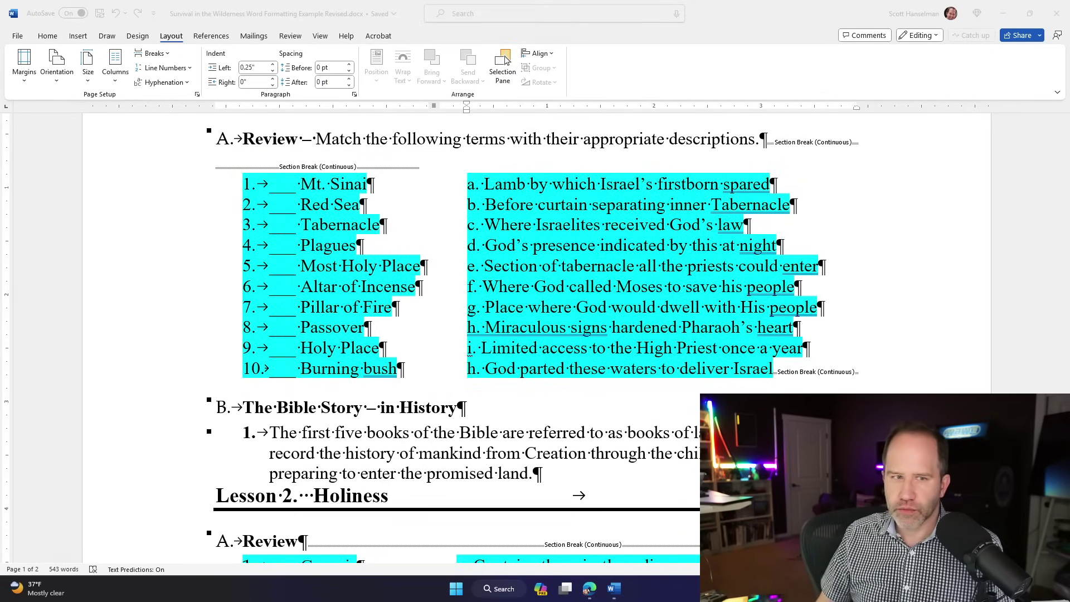
pyautogui.moveTo(158, 270); pyautogui.dragTo(490, 401)
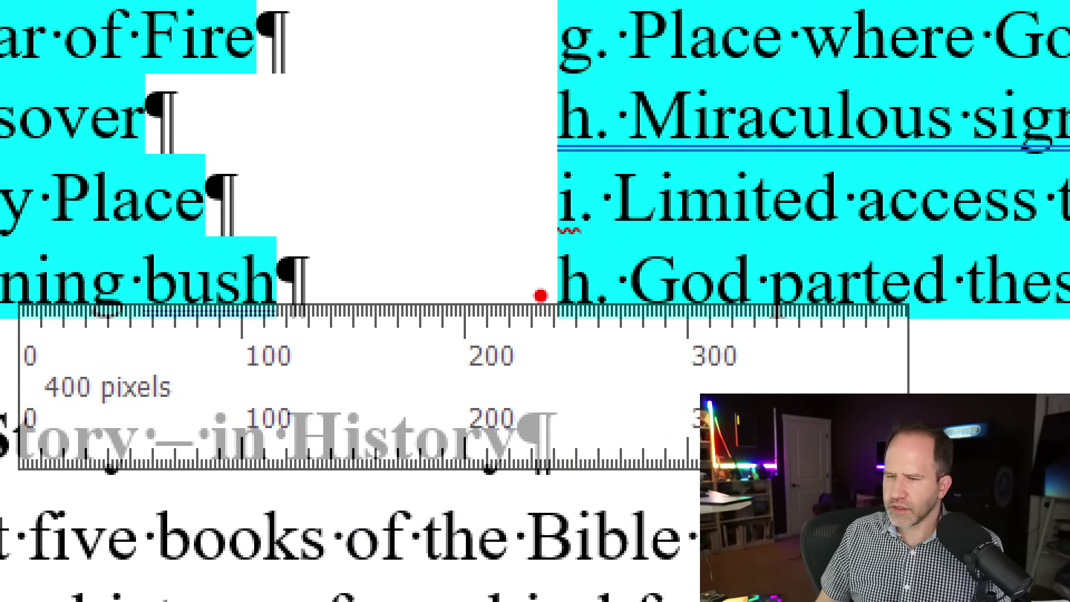
pyautogui.press('Escape')
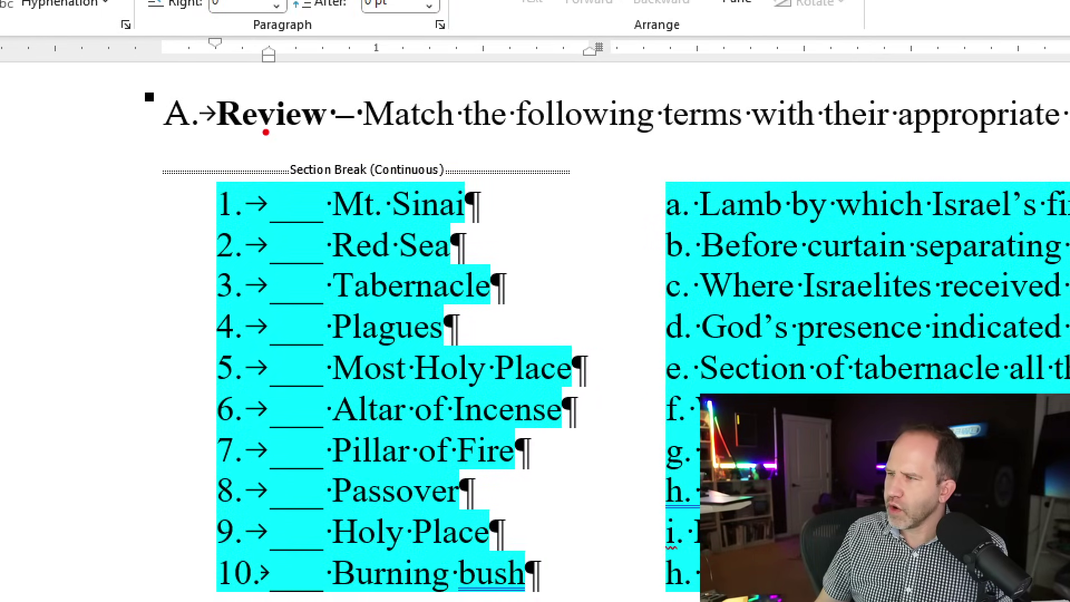
pyautogui.moveTo(264, 60); pyautogui.dragTo(266, 155)
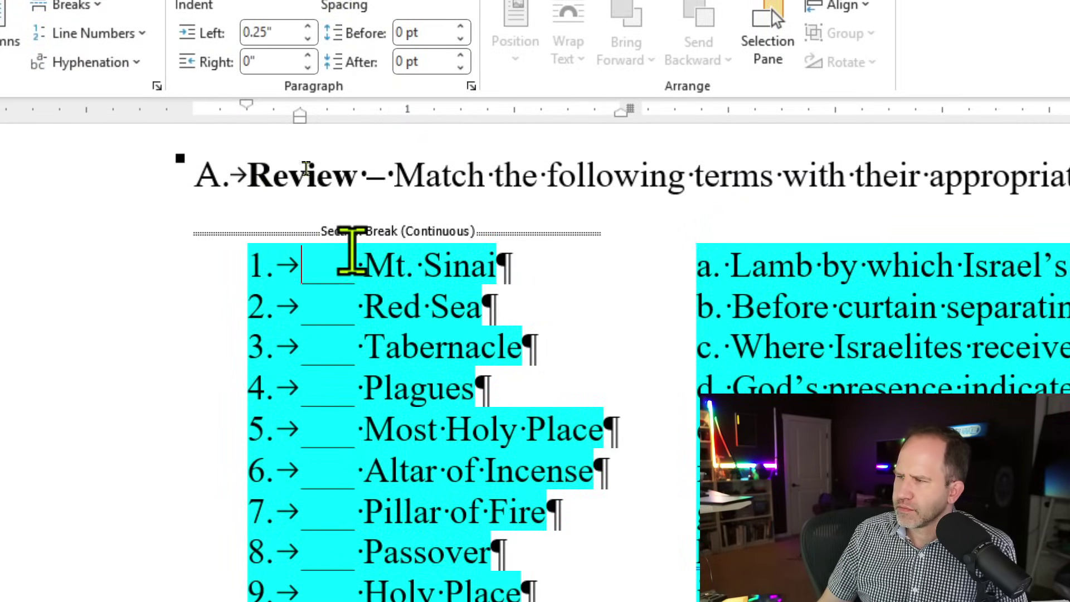
pyautogui.press('BackSpace')
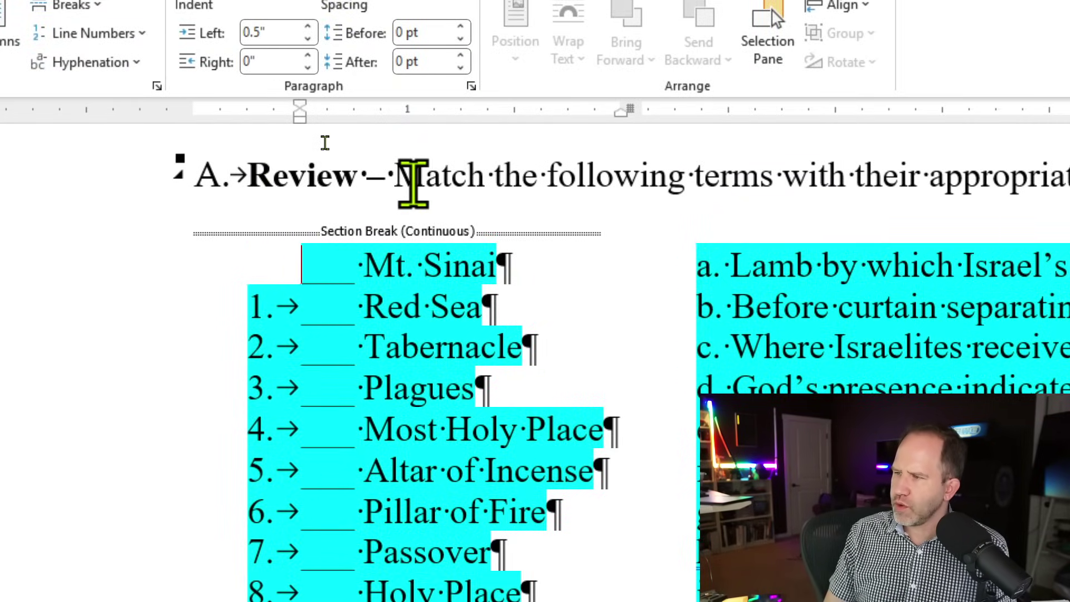
pyautogui.press('Tab')
pyautogui.hotkey('ctrl', 'z')
pyautogui.hotkey('ctrl', 'z')
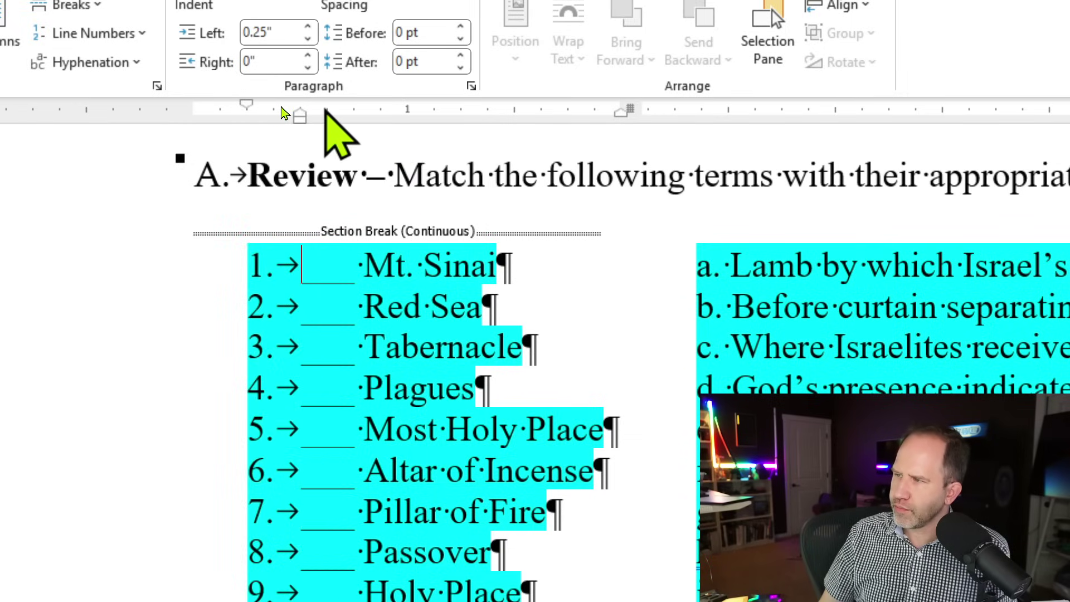
pyautogui.doubleClick(281, 113)
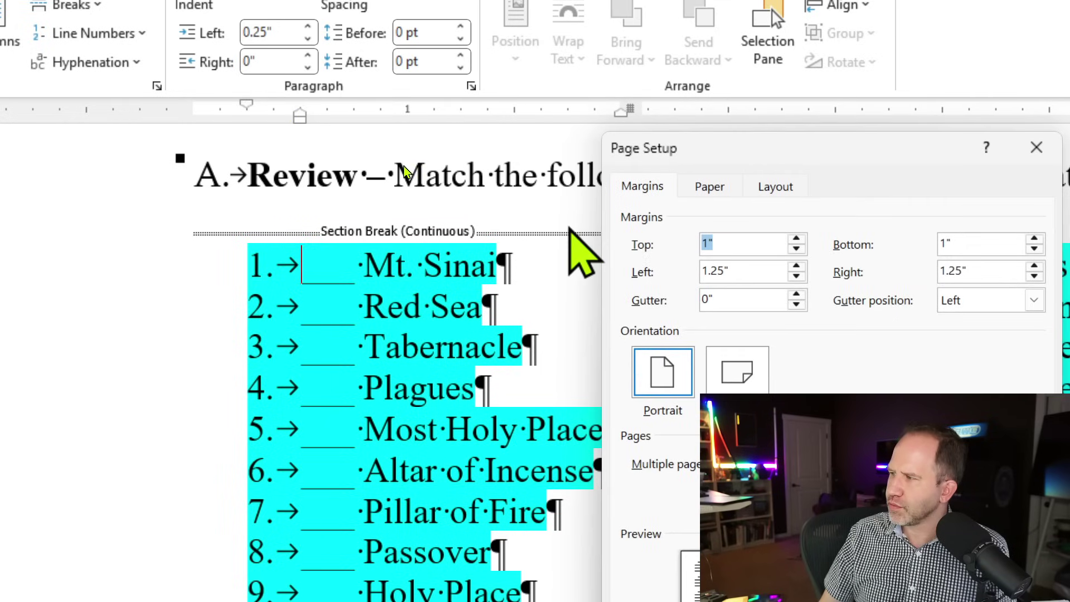
pyautogui.press('Escape')
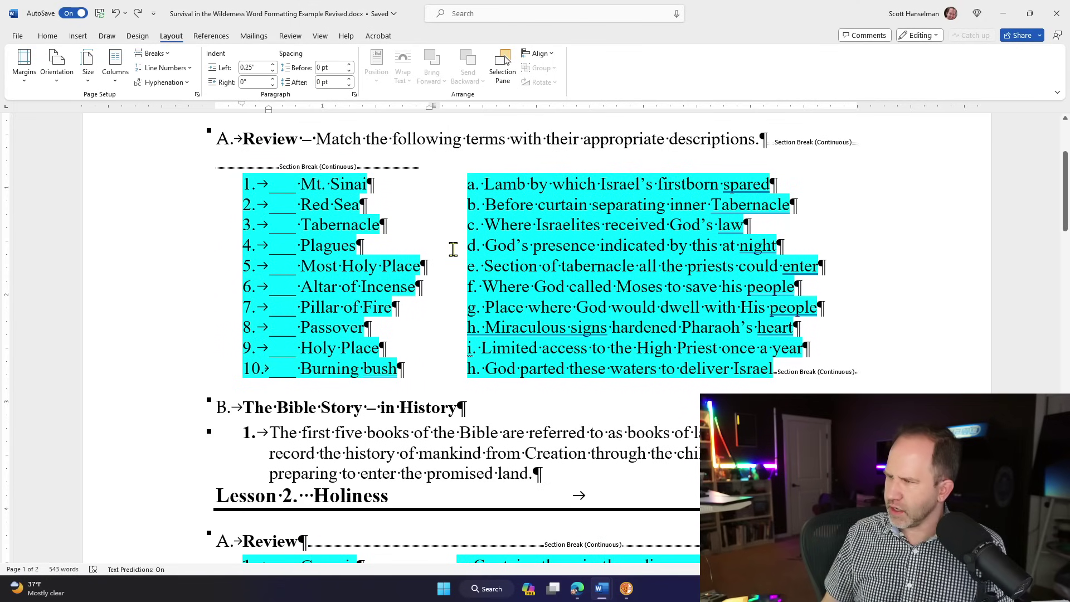
pyautogui.scroll(2, 452, 240)
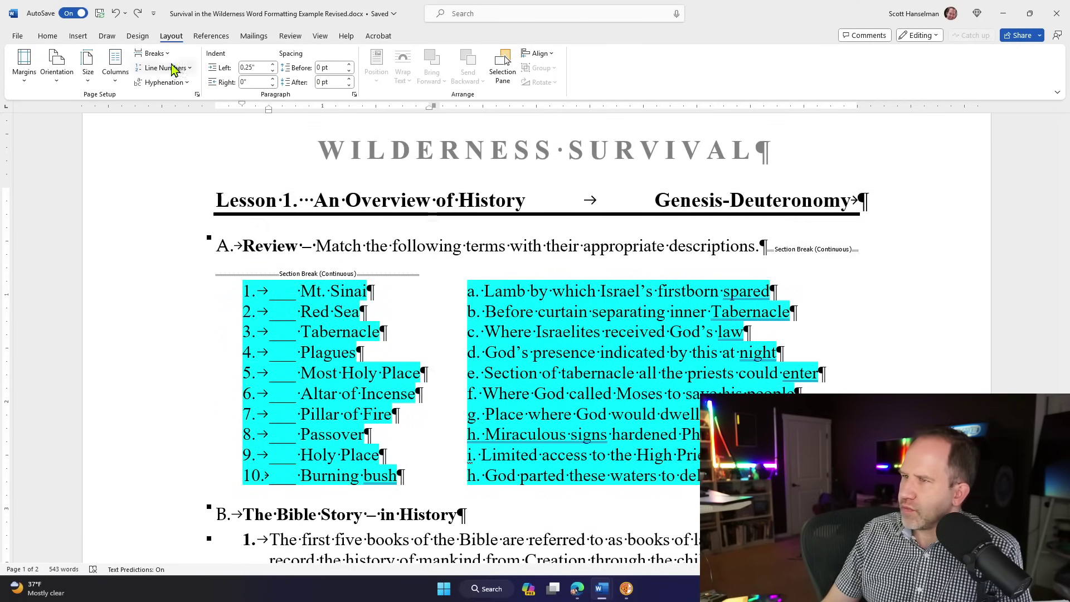
# Toggle formatting marks on and off and inspect the Lesson 1 heading's spacing
pyautogui.click(47, 36)
pyautogui.click(356, 58)
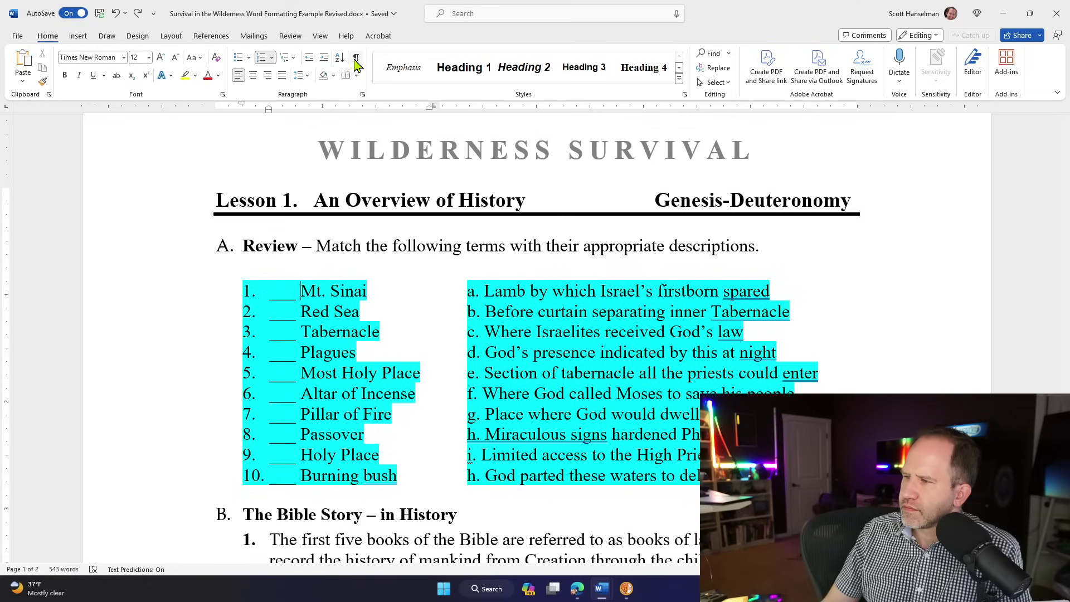
pyautogui.click(356, 58)
pyautogui.click(356, 58)
pyautogui.click(356, 58)
pyautogui.click(356, 58)
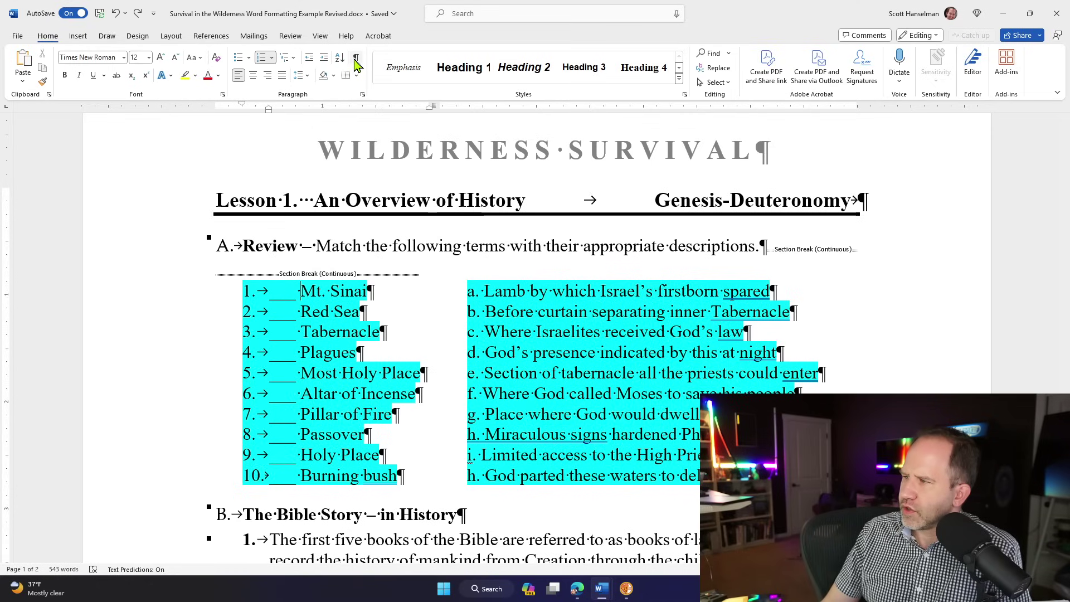
pyautogui.click(356, 58)
pyautogui.click(356, 58)
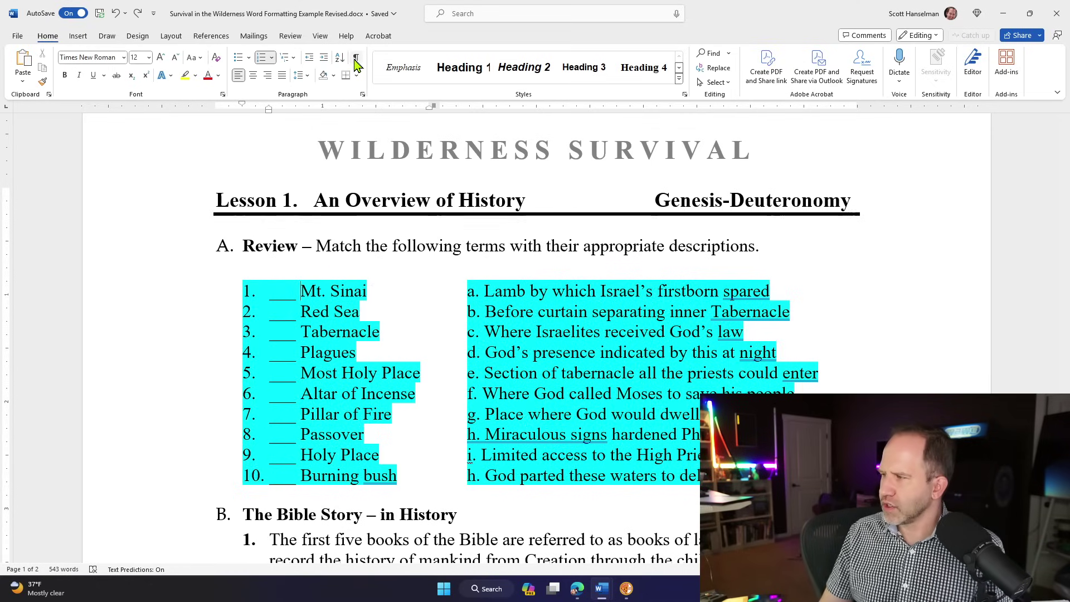
pyautogui.click(356, 58)
pyautogui.click(315, 201)
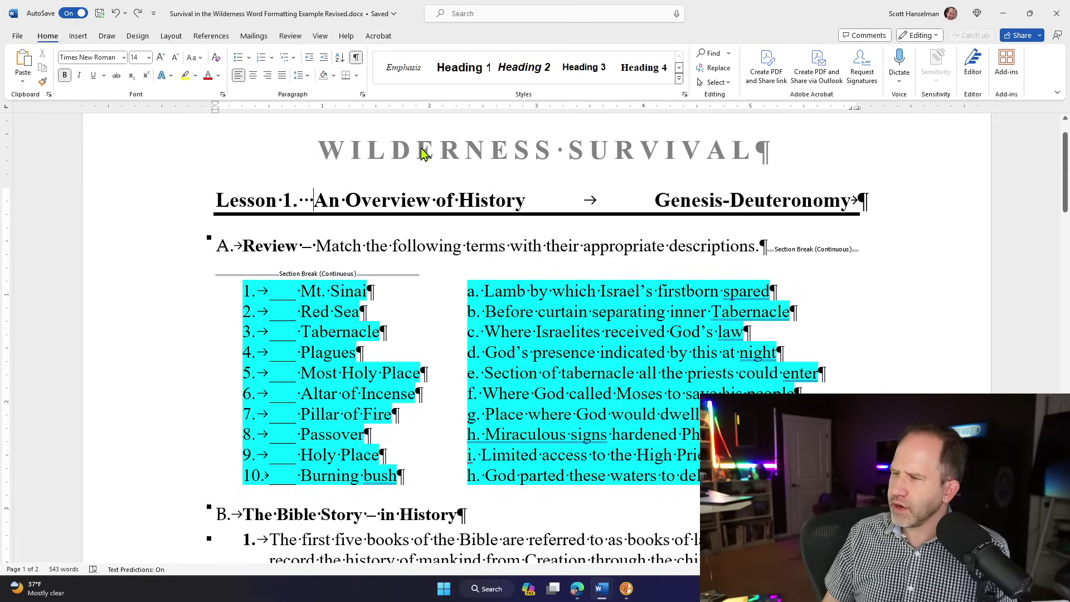
# Insert a tab before An Overview of History, then add and remove a trial tab stop
pyautogui.press('Delete')
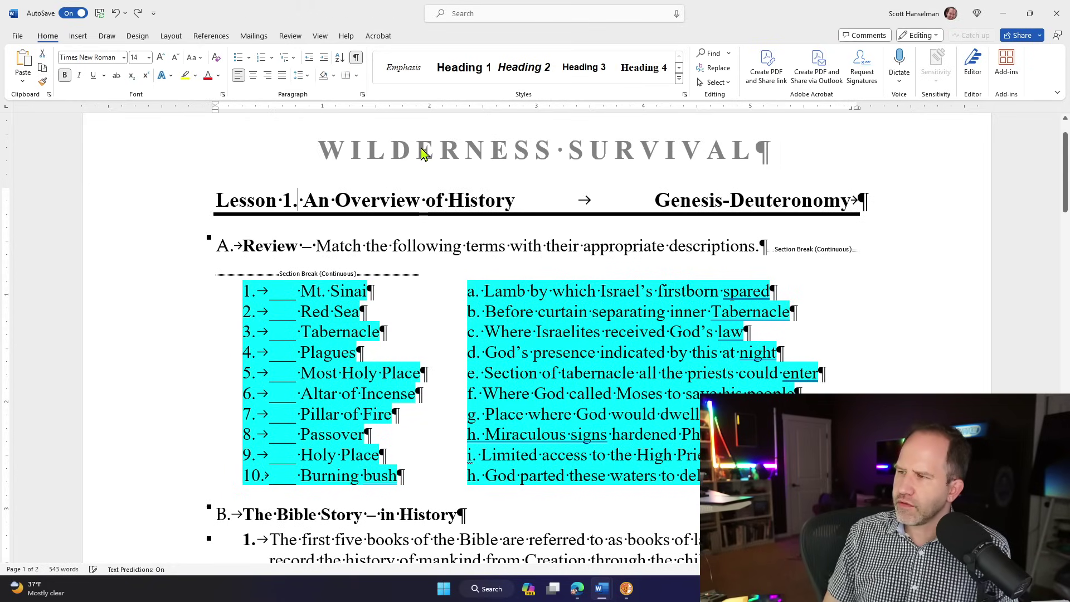
pyautogui.press('Tab')
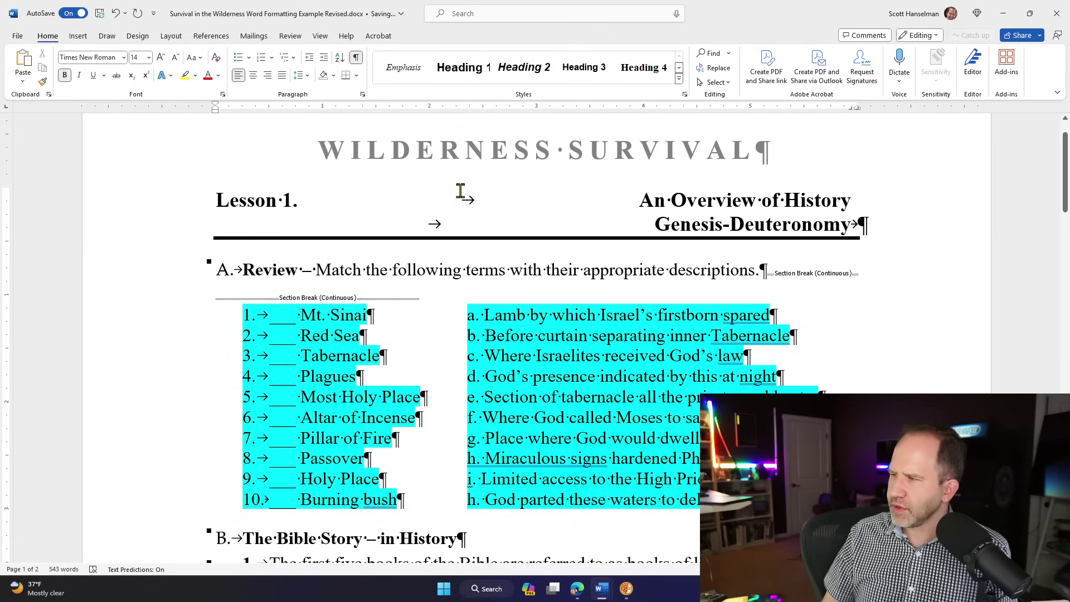
pyautogui.click(283, 109)
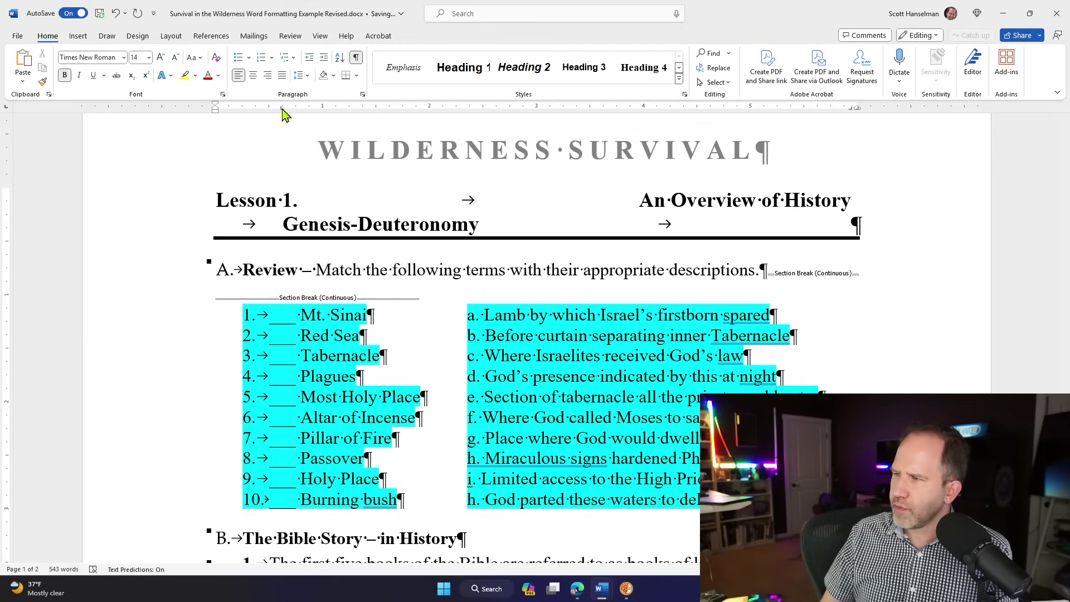
pyautogui.moveTo(283, 110)
pyautogui.mouseDown()
pyautogui.moveTo(291, 112)
pyautogui.moveTo(277, 107)
pyautogui.mouseUp()
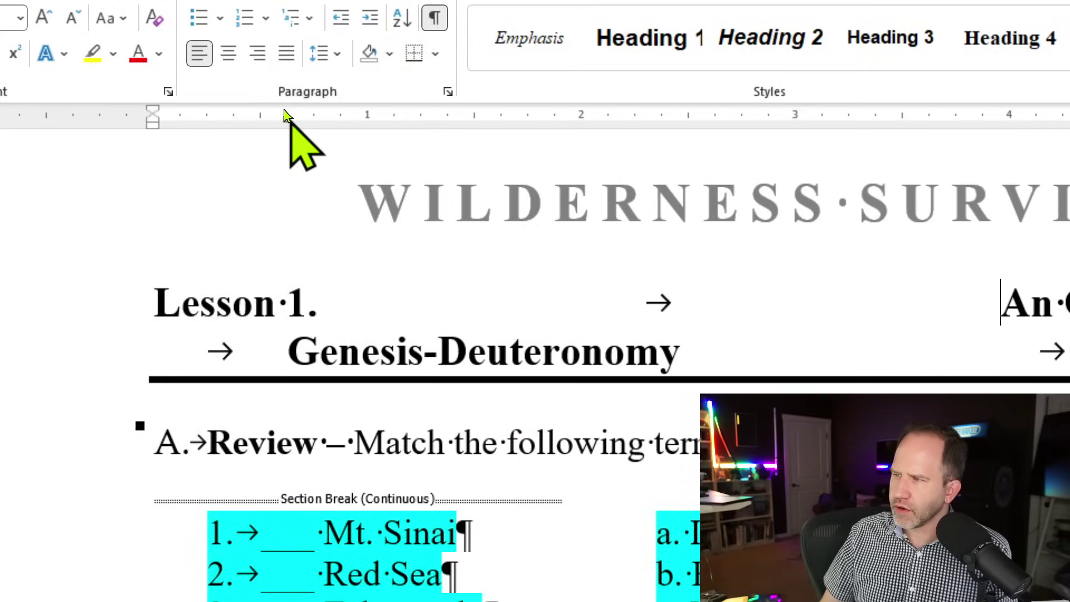
pyautogui.moveTo(282, 123); pyautogui.dragTo(282, 141)
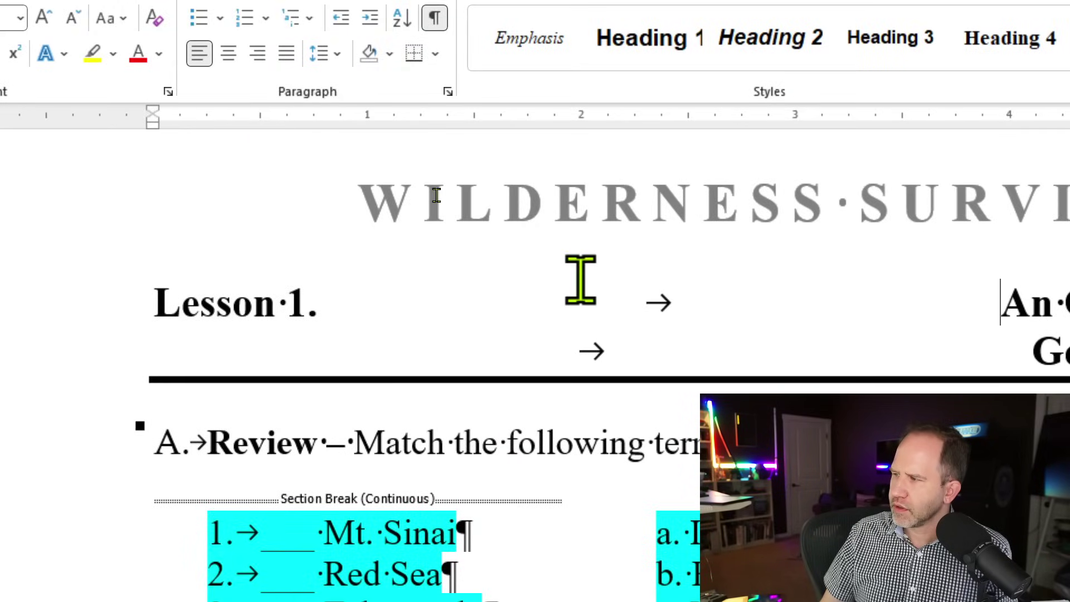
# Replace the spaces after 'Lesson 1.' with a single tab and set a left tab stop at 1 inch
pyautogui.press('Left')
pyautogui.press('Delete')
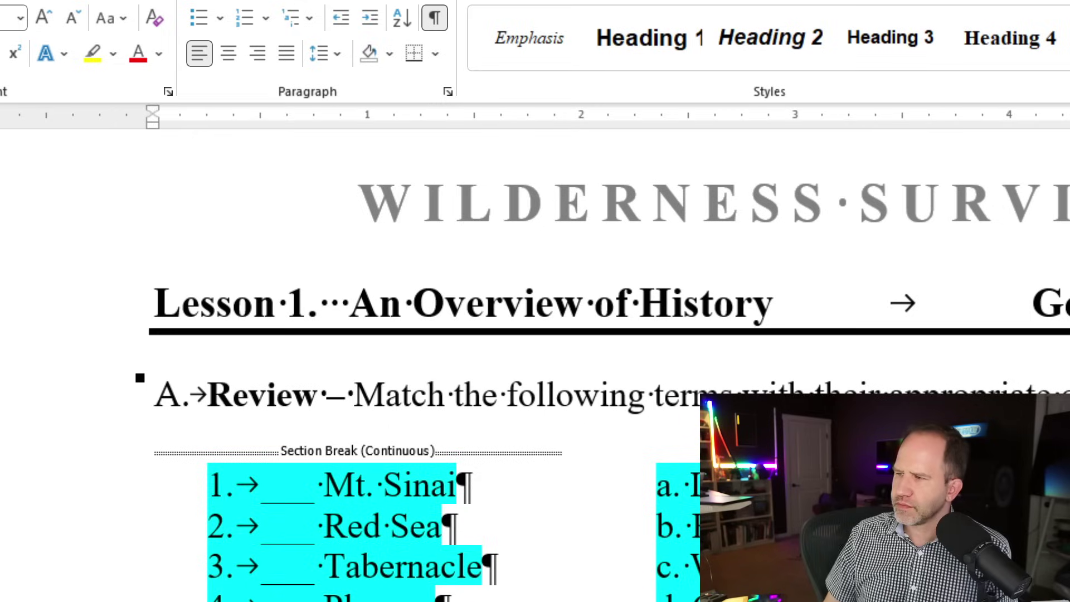
pyautogui.hotkey('shift', 'Left')
pyautogui.hotkey('shift', 'Left')
pyautogui.hotkey('shift', 'Left')
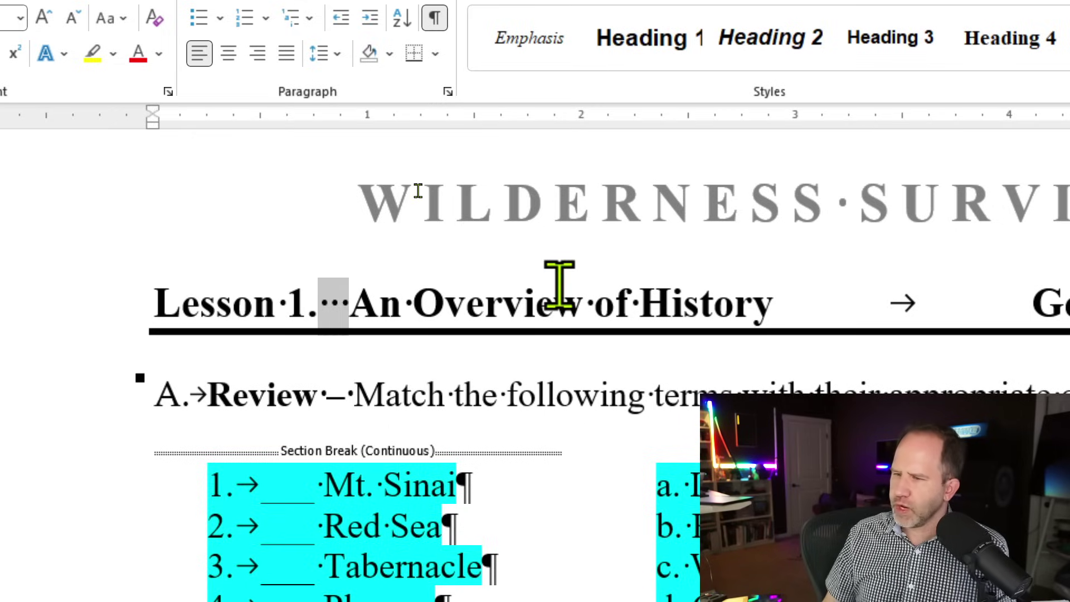
pyautogui.press('Tab')
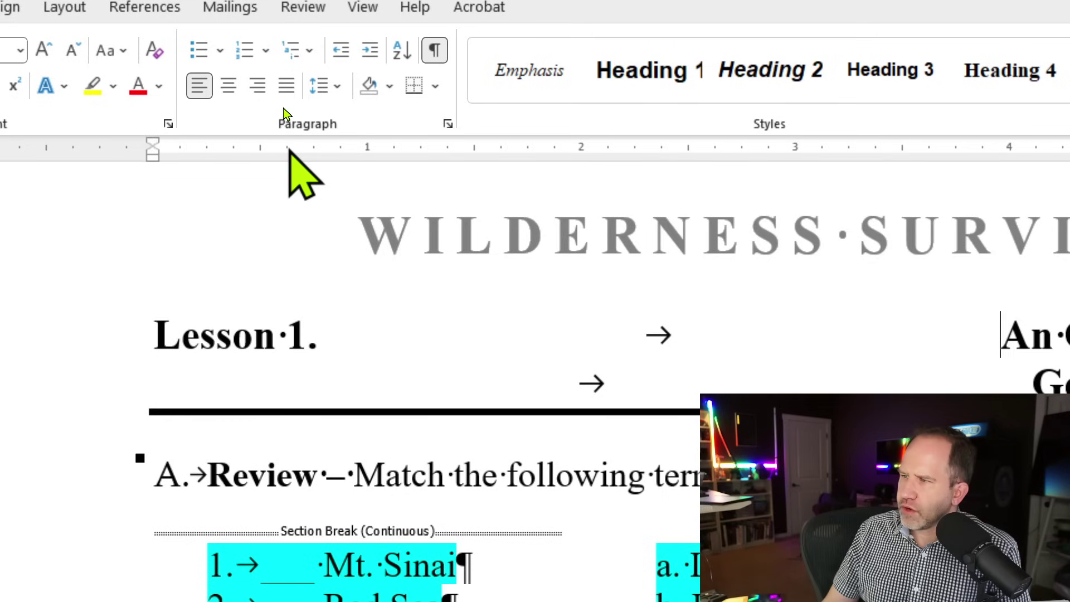
pyautogui.click(368, 150)
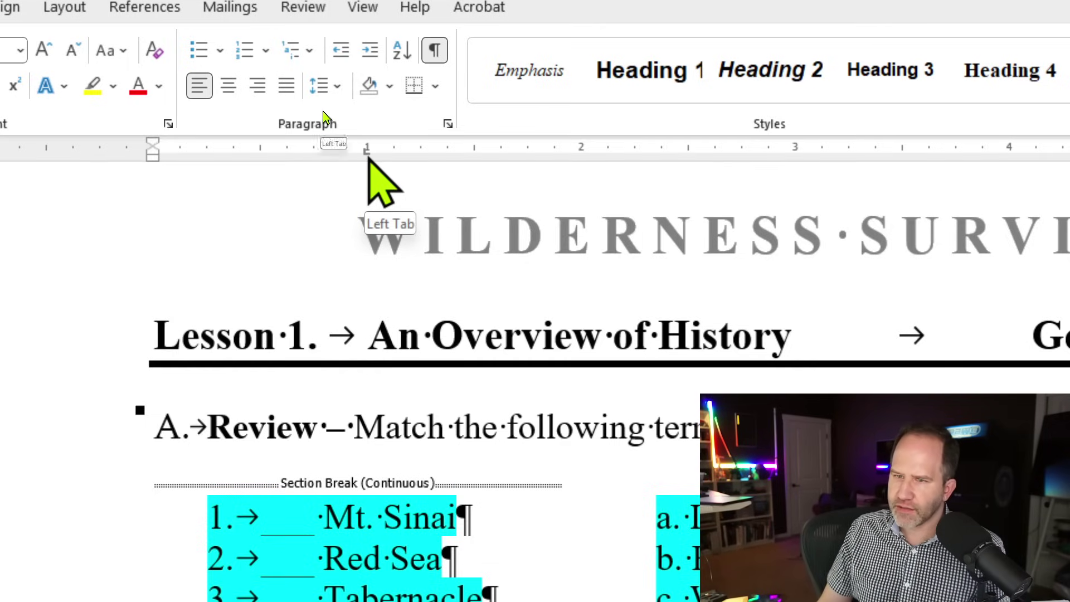
pyautogui.moveTo(367, 156); pyautogui.dragTo(390, 167)
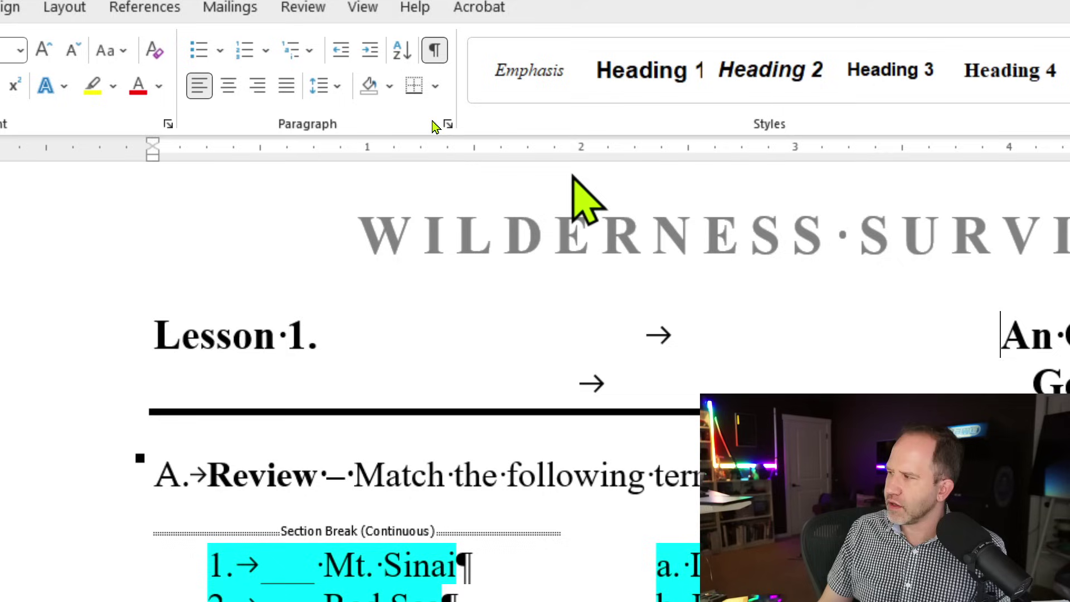
pyautogui.click(367, 153)
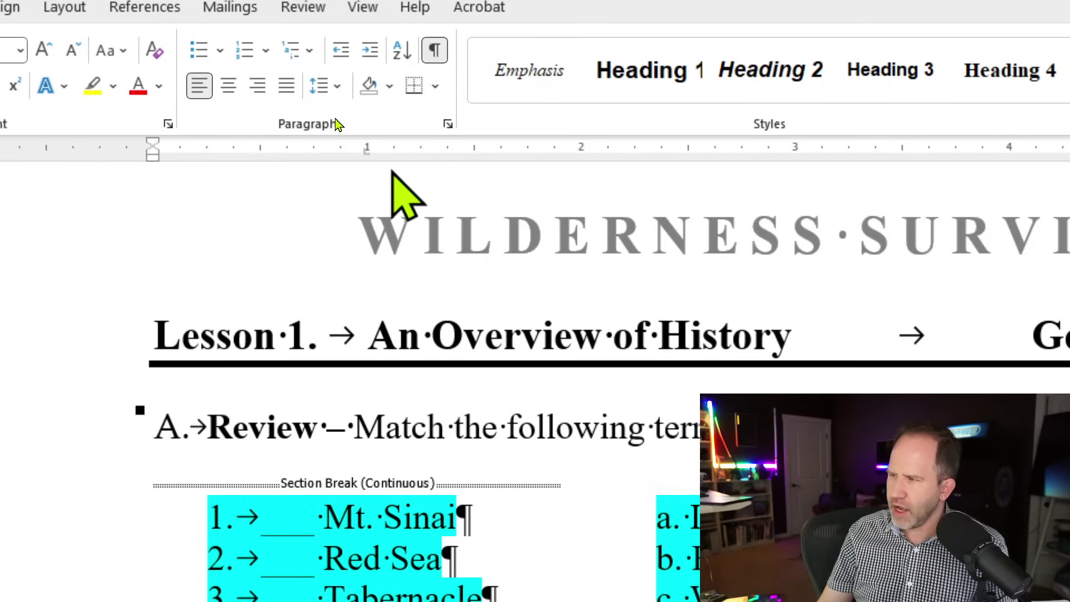
pyautogui.press('Tab')
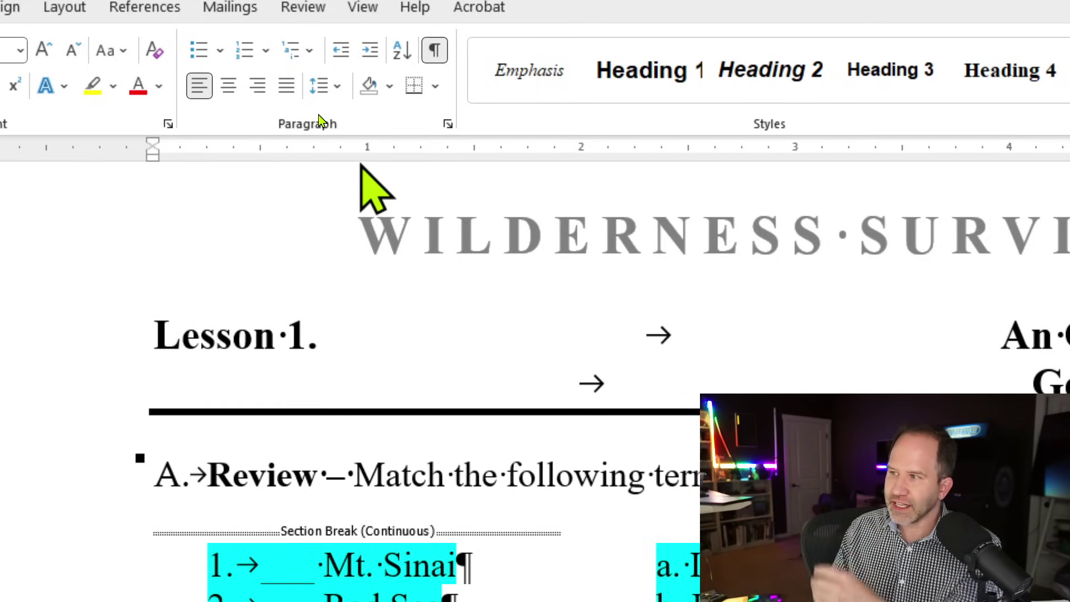
pyautogui.press('BackSpace')
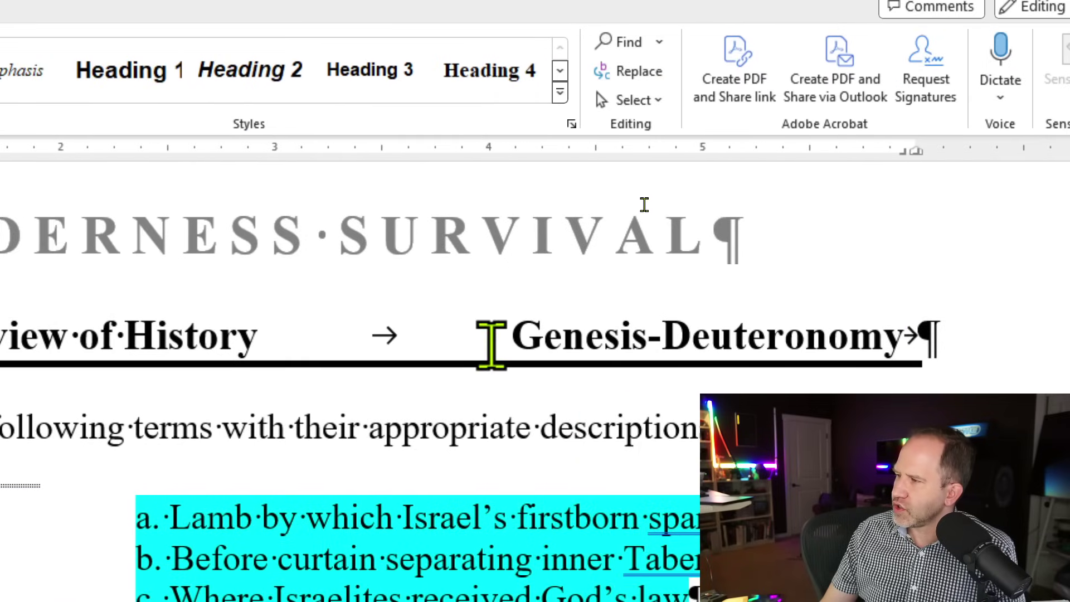
# Test the heading's right tab stop and clean up the stray '===' characters on its second line
pyautogui.moveTo(552, 337); pyautogui.dragTo(913, 335)
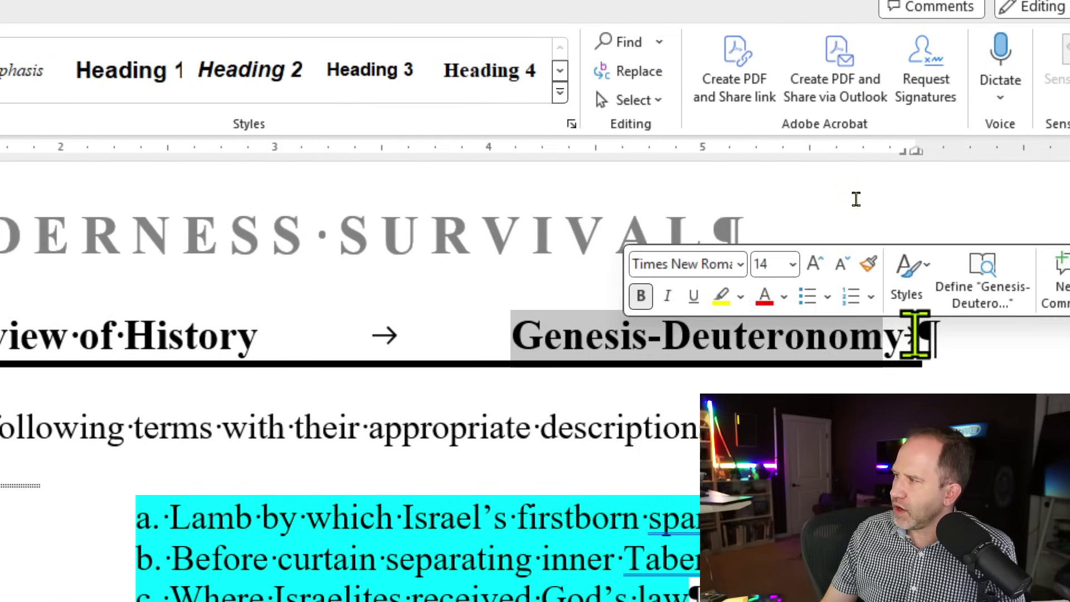
pyautogui.click(892, 338)
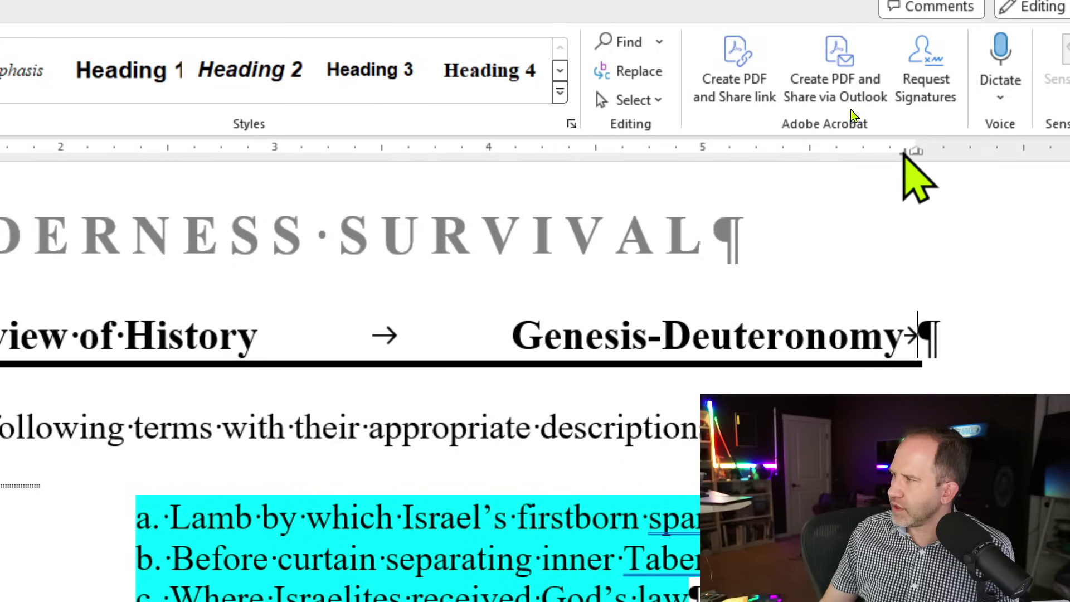
pyautogui.moveTo(904, 152); pyautogui.dragTo(917, 152)
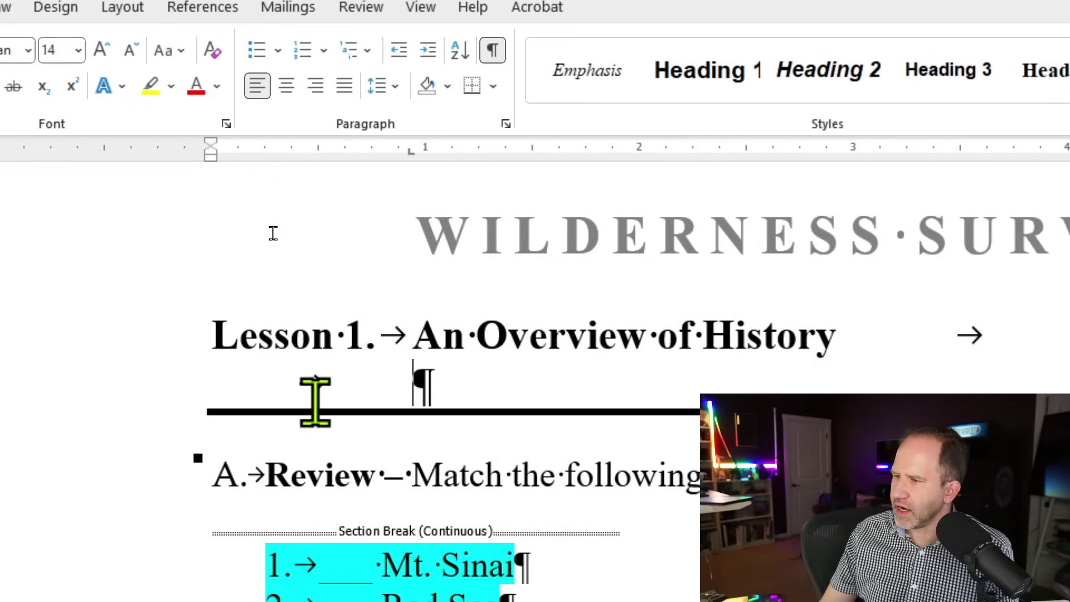
pyautogui.write('=')
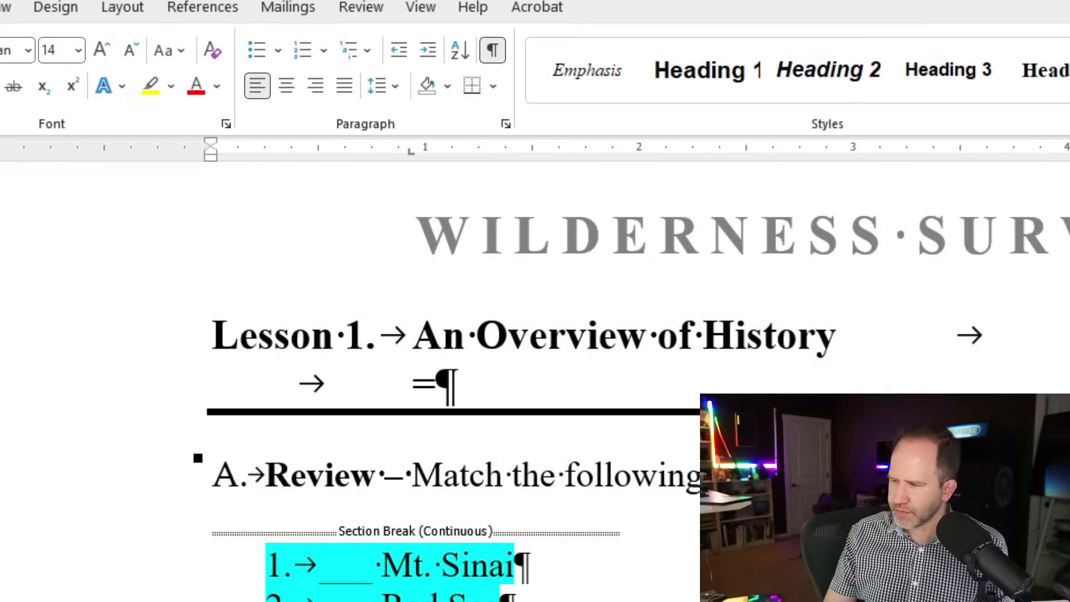
pyautogui.write('==')
pyautogui.press('Delete')
pyautogui.press('Delete')
pyautogui.press('Delete')
pyautogui.press('Delete')
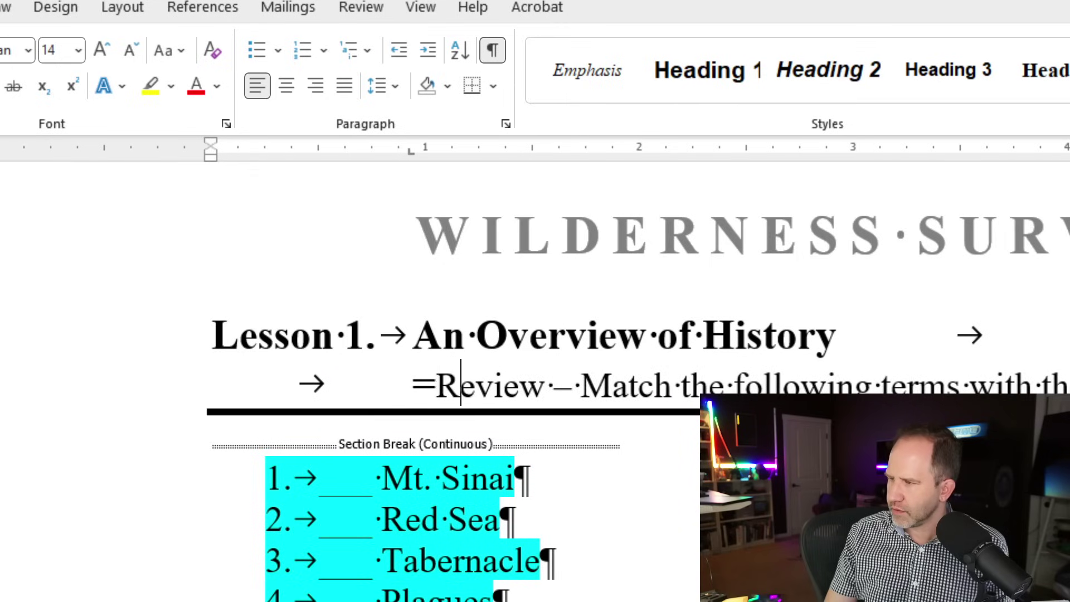
pyautogui.hotkey('ctrl', 'z')
pyautogui.hotkey('ctrl', 'z')
pyautogui.hotkey('ctrl', 'z')
pyautogui.hotkey('ctrl', 'z')
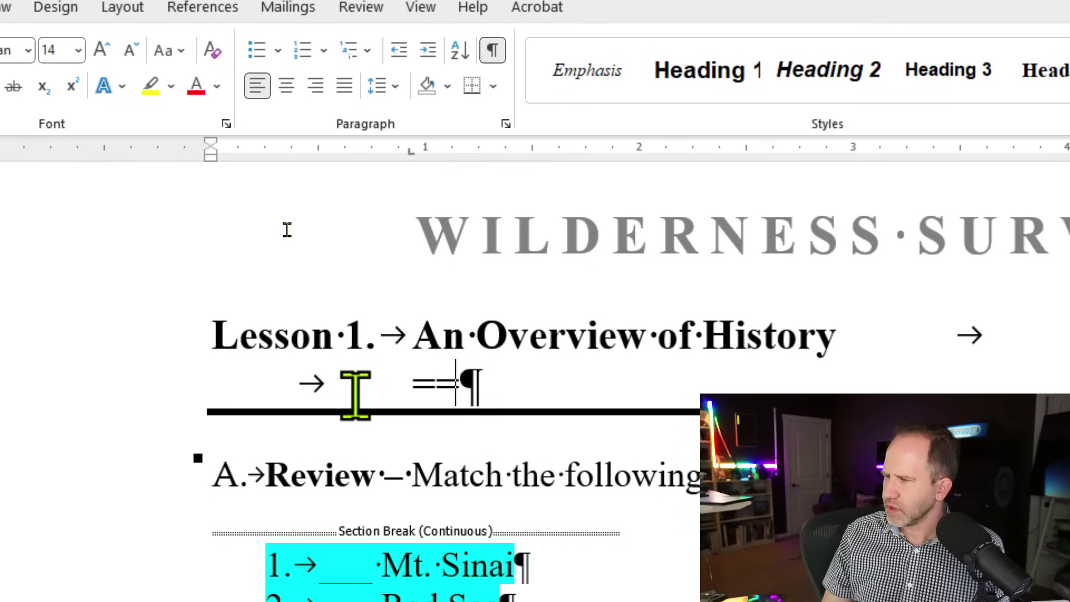
pyautogui.press('BackSpace')
pyautogui.press('BackSpace')
pyautogui.press('BackSpace')
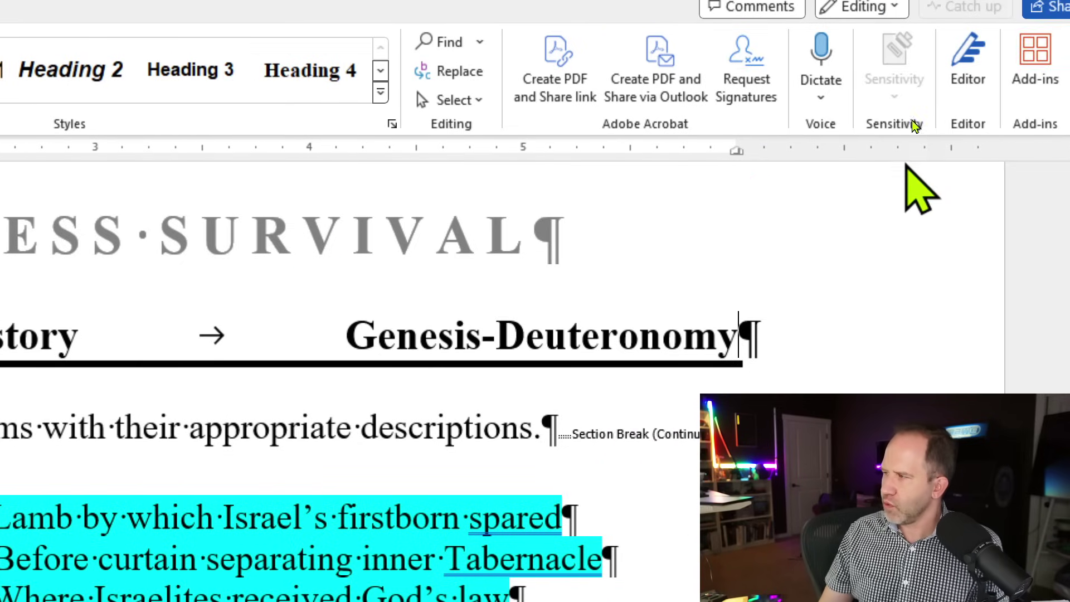
# Shift the heading's right tab stop slightly left, undoing an accidental removal
pyautogui.moveTo(737, 150)
pyautogui.mouseDown()
pyautogui.moveTo(597, 162)
pyautogui.moveTo(736, 152)
pyautogui.mouseUp()
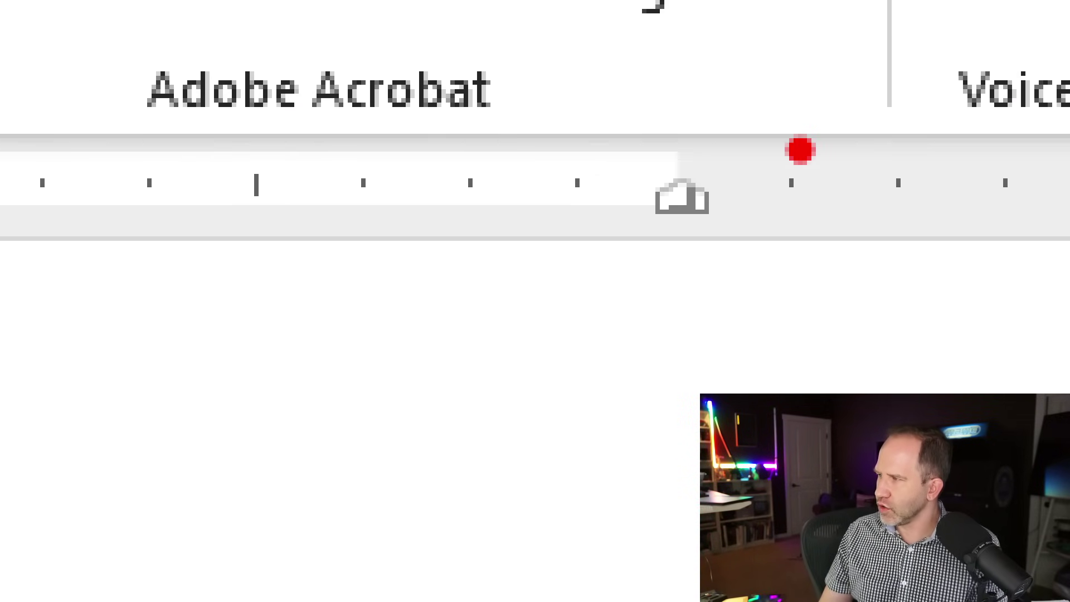
pyautogui.moveTo(873, 116)
pyautogui.mouseDown()
pyautogui.moveTo(881, 250)
pyautogui.moveTo(505, 425)
pyautogui.mouseUp()
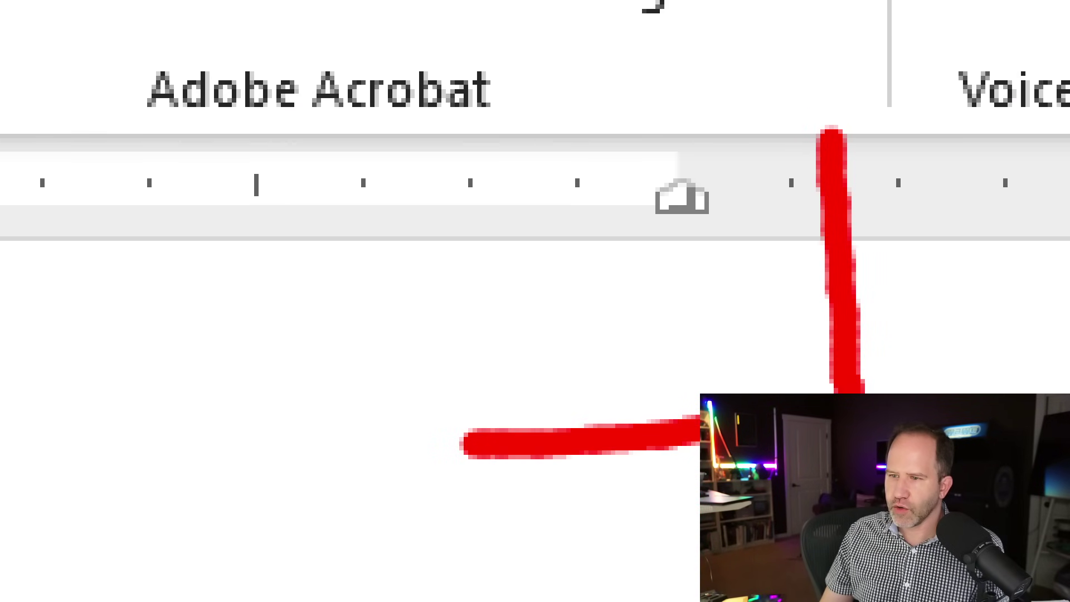
pyautogui.press('Escape')
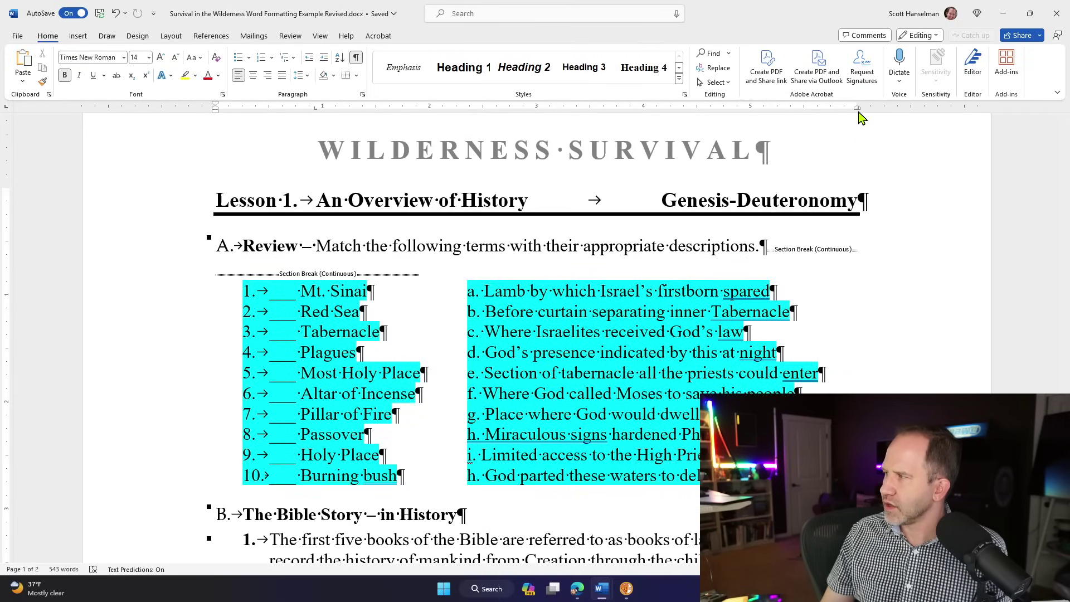
pyautogui.moveTo(858, 117)
pyautogui.mouseDown()
pyautogui.moveTo(808, 120)
pyautogui.moveTo(812, 167)
pyautogui.mouseUp()
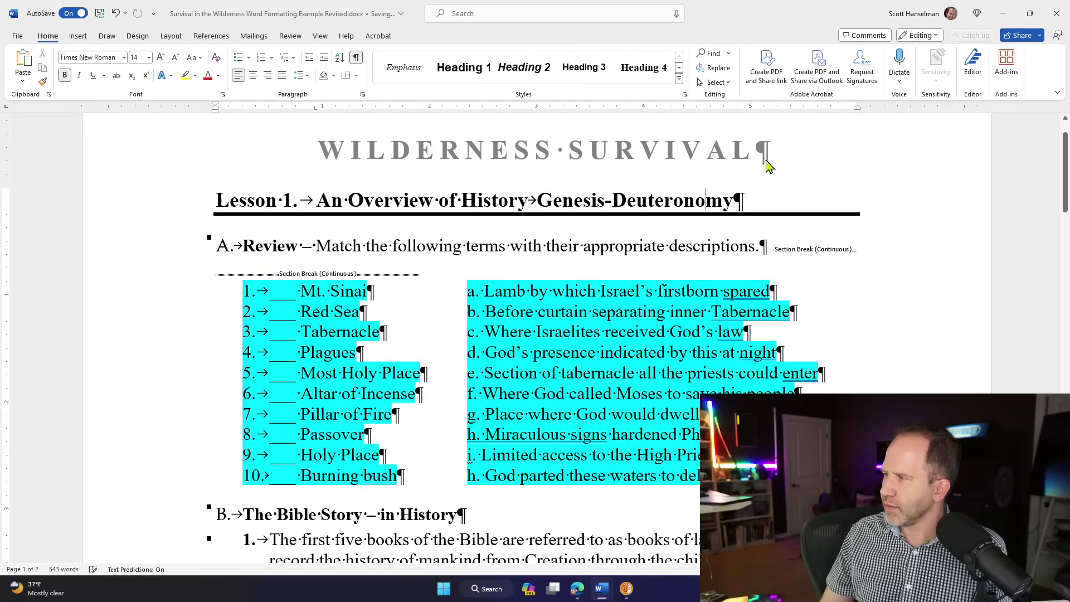
pyautogui.hotkey('ctrl', 'z')
pyautogui.moveTo(857, 108); pyautogui.dragTo(824, 108)
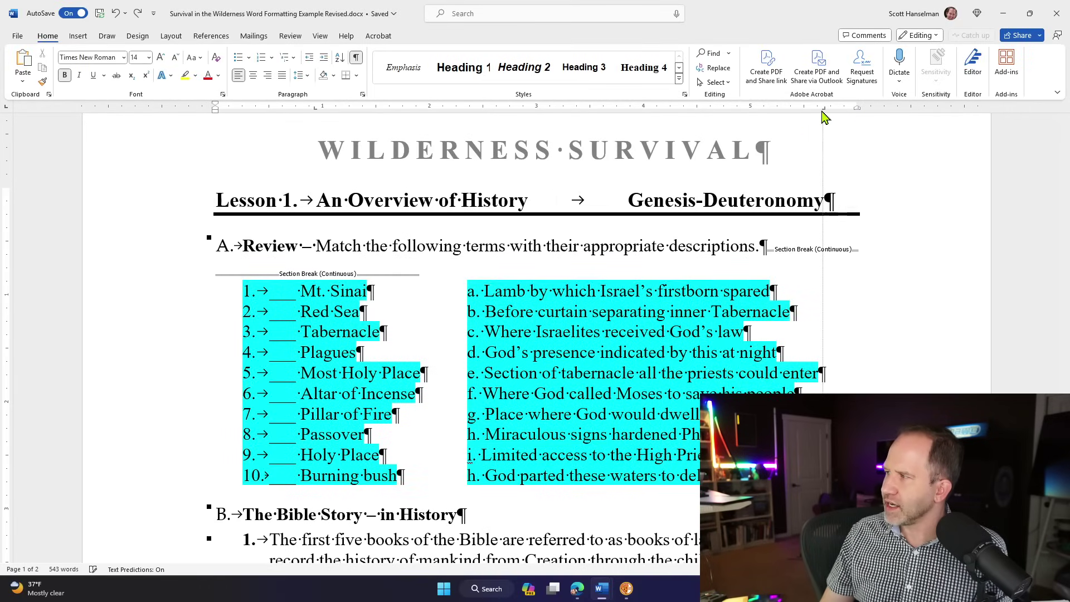
# Type and remove test text at the heading's end, restoring Genesis-Deuteronomy intact
pyautogui.click(821, 195)
pyautogui.write('asfdsfdf')
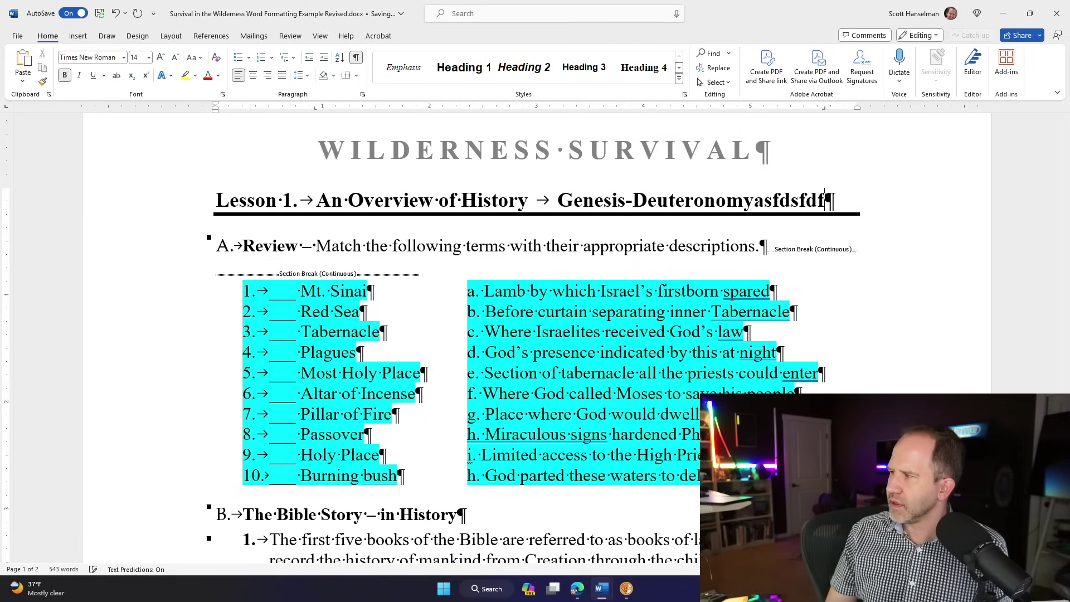
pyautogui.press('BackSpace')
pyautogui.press('BackSpace')
pyautogui.press('BackSpace')
pyautogui.press('BackSpace')
pyautogui.press('BackSpace')
pyautogui.press('BackSpace')
pyautogui.write('sdfsdf')
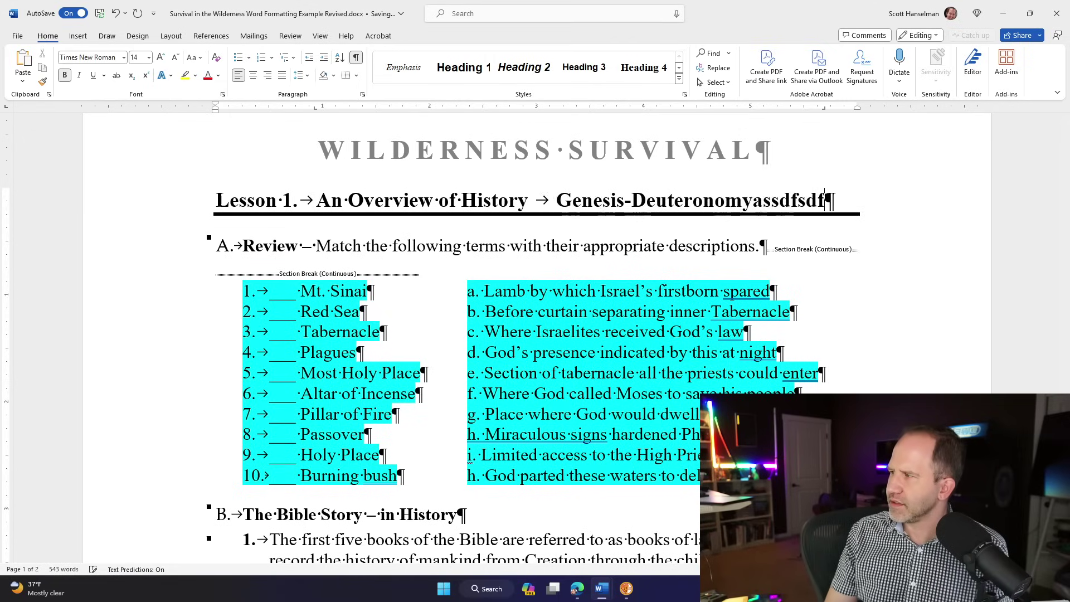
pyautogui.press('BackSpace')
pyautogui.press('BackSpace')
pyautogui.press('BackSpace')
pyautogui.press('BackSpace')
pyautogui.press('BackSpace')
pyautogui.press('BackSpace')
pyautogui.press('BackSpace')
pyautogui.press('BackSpace')
pyautogui.press('BackSpace')
pyautogui.hotkey('ctrl', 'shift', 'Left')
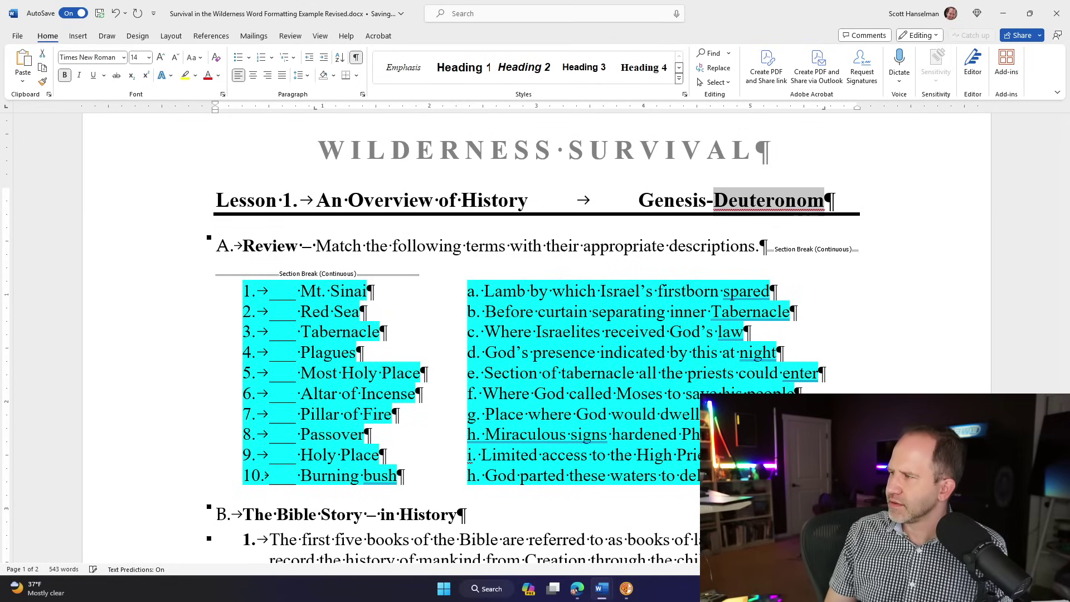
pyautogui.press('BackSpace')
pyautogui.press('BackSpace')
pyautogui.press('BackSpace')
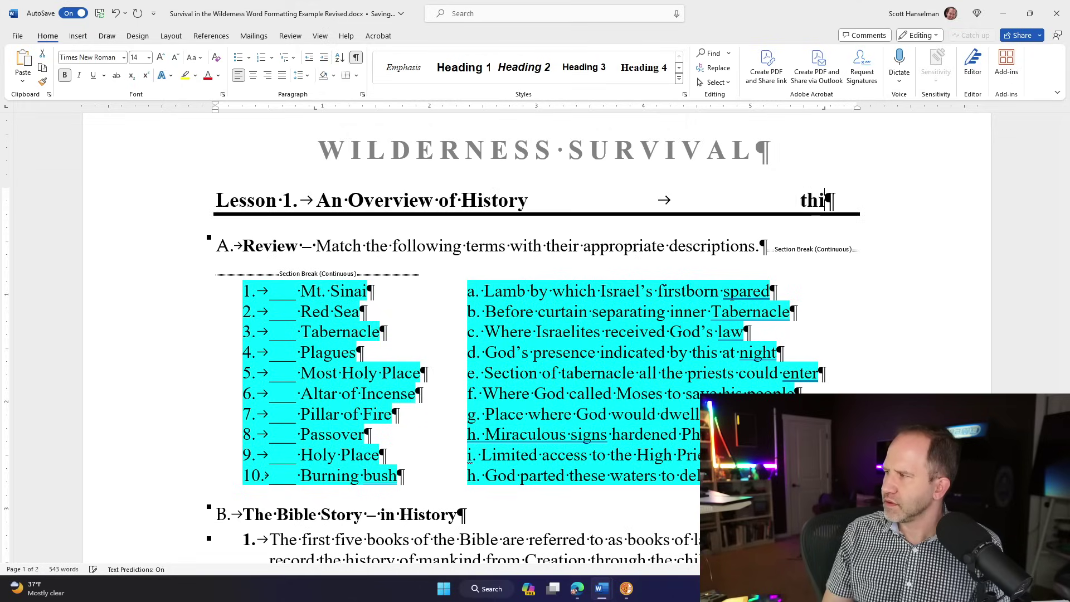
pyautogui.write('test')
pyautogui.hotkey('ctrl', 'z')
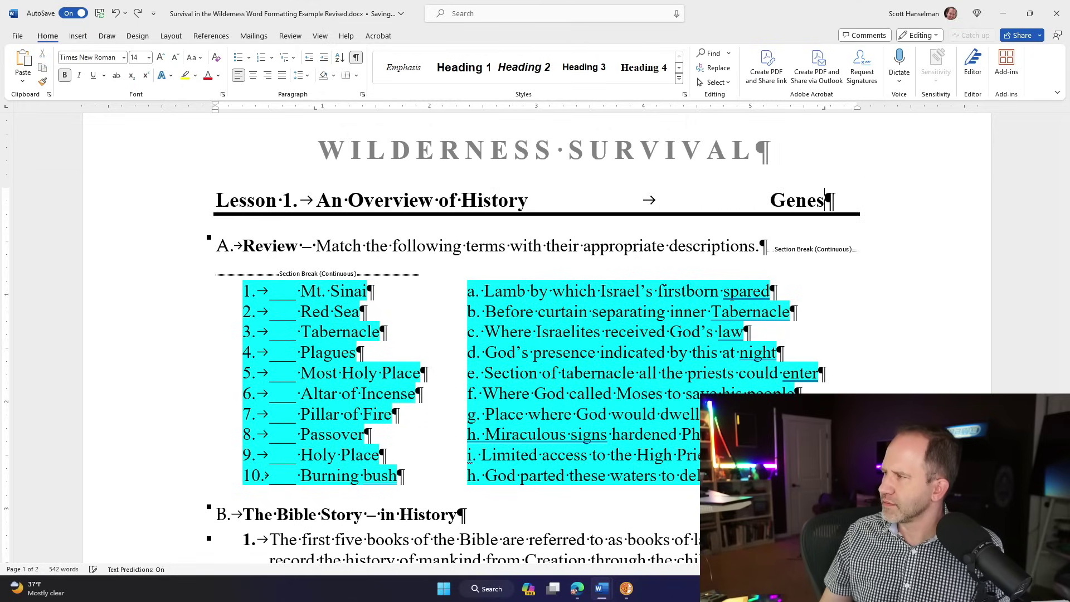
pyautogui.hotkey('ctrl', 'z')
pyautogui.hotkey('ctrl', 'z')
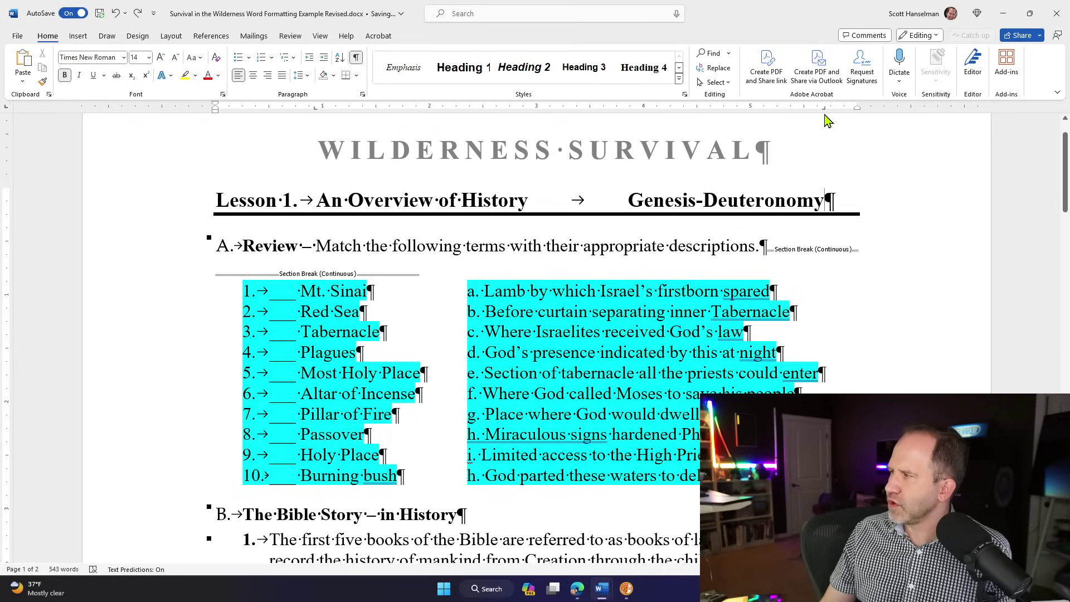
# Move the right tab stop back right and nudge the Lesson 1 title tab stop left
pyautogui.moveTo(825, 114); pyautogui.dragTo(857, 115)
pyautogui.click(356, 58)
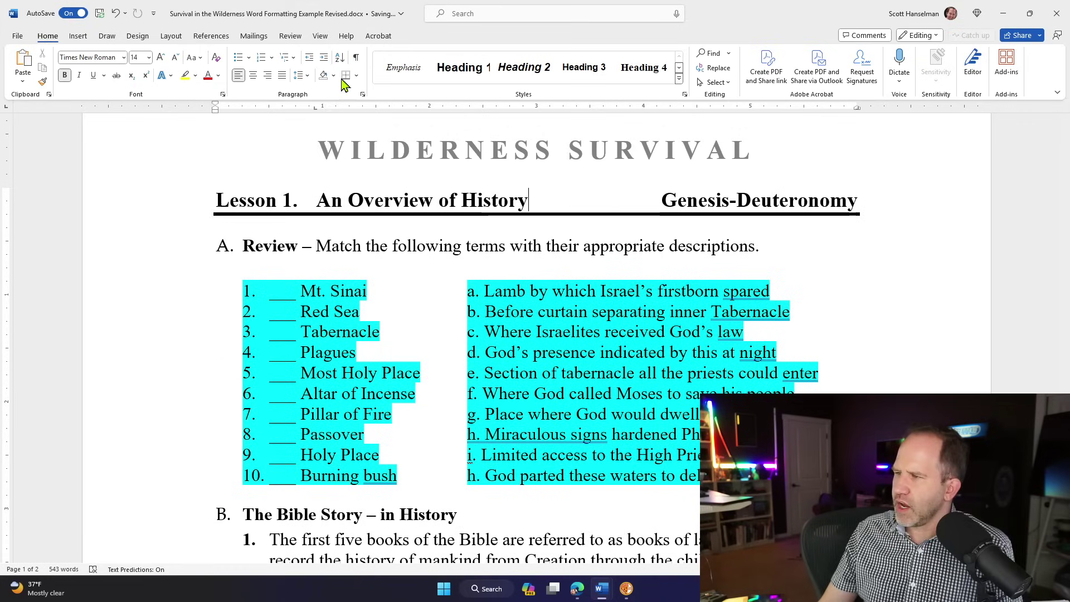
pyautogui.click(356, 58)
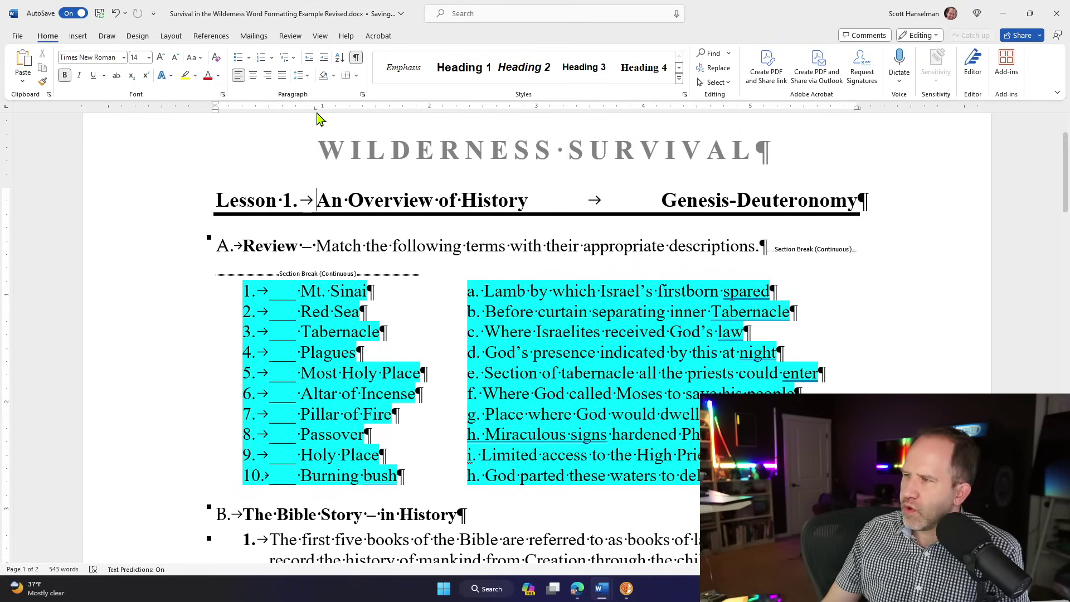
pyautogui.moveTo(313, 111); pyautogui.dragTo(310, 116)
pyautogui.click(365, 246)
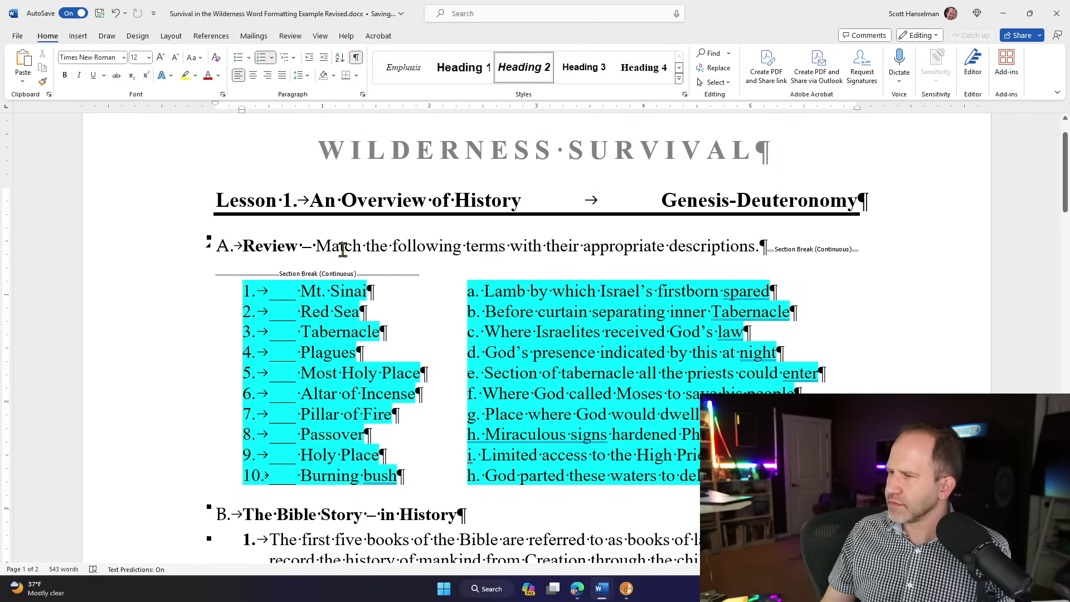
pyautogui.scroll(-3, 314, 252)
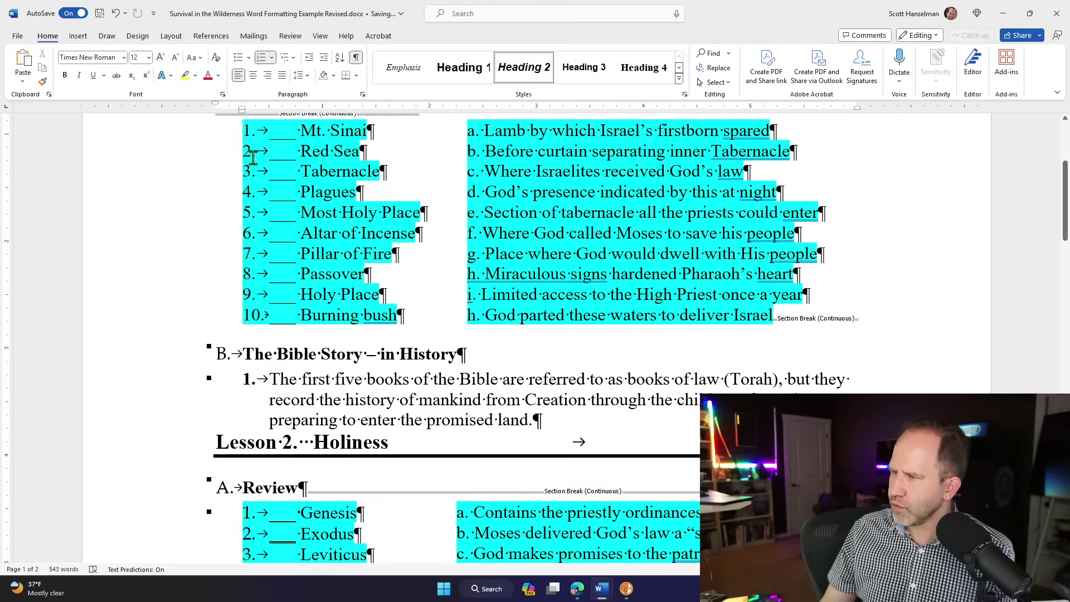
pyautogui.scroll(-5, 249, 201)
pyautogui.scroll(3, 248, 206)
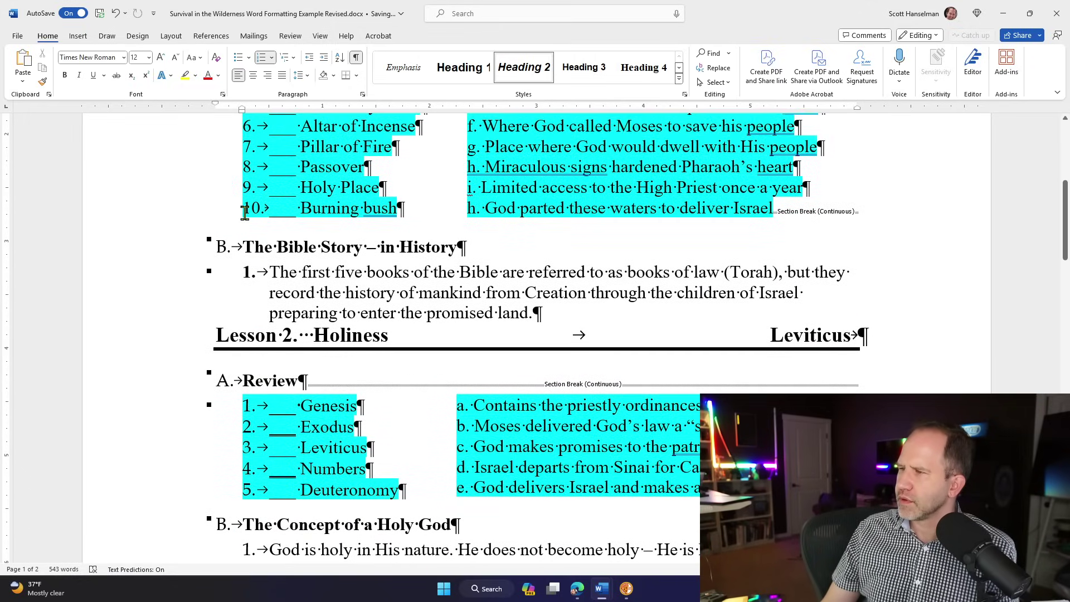
pyautogui.scroll(-3, 245, 213)
pyautogui.scroll(-1, 246, 214)
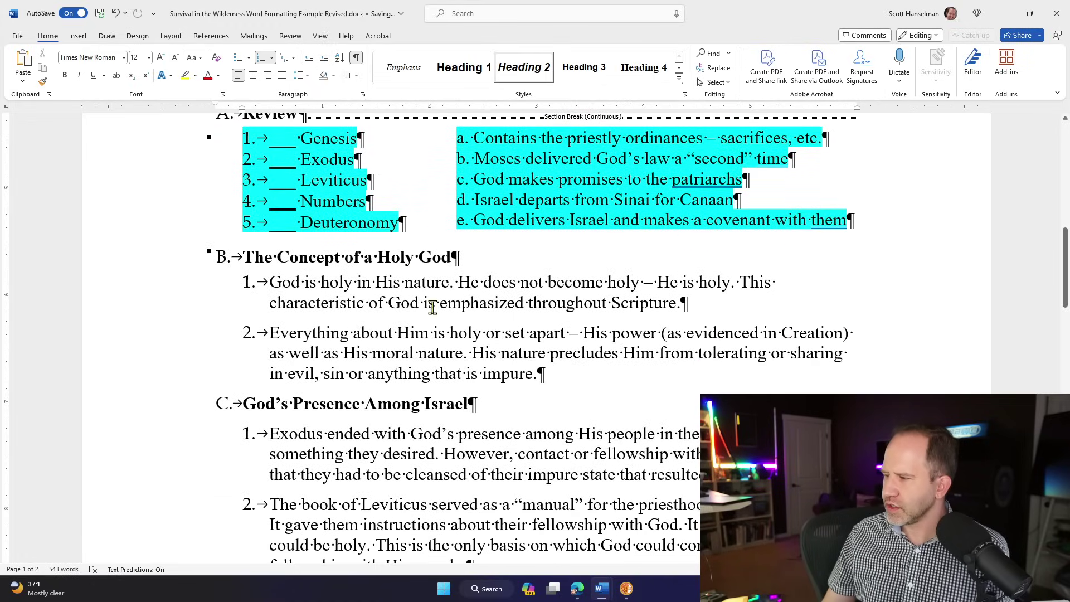
pyautogui.click(627, 589)
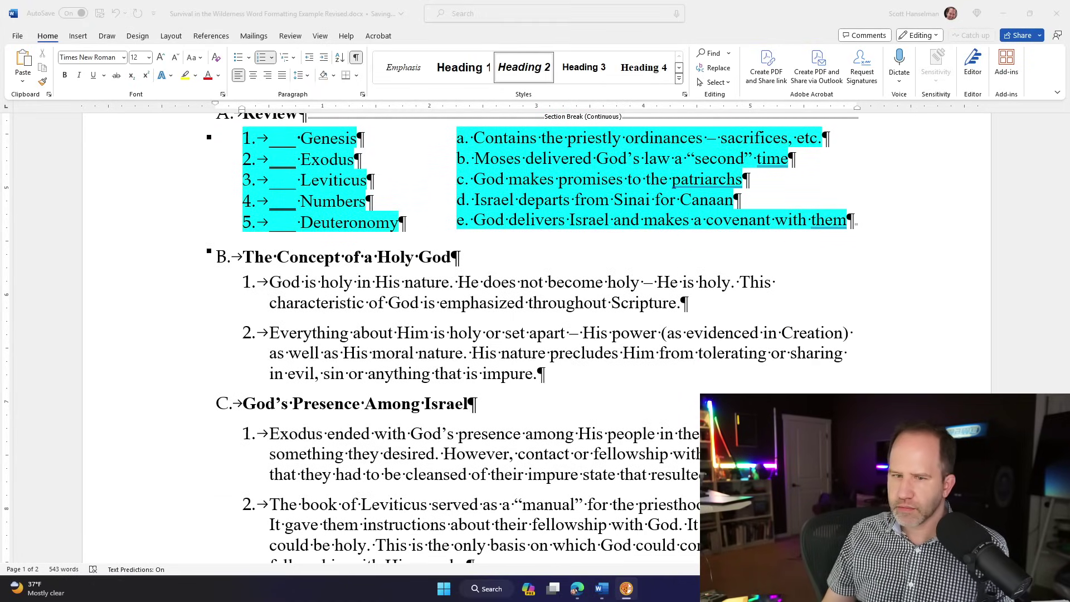
pyautogui.moveTo(334, 295); pyautogui.dragTo(494, 270)
pyautogui.click(319, 140)
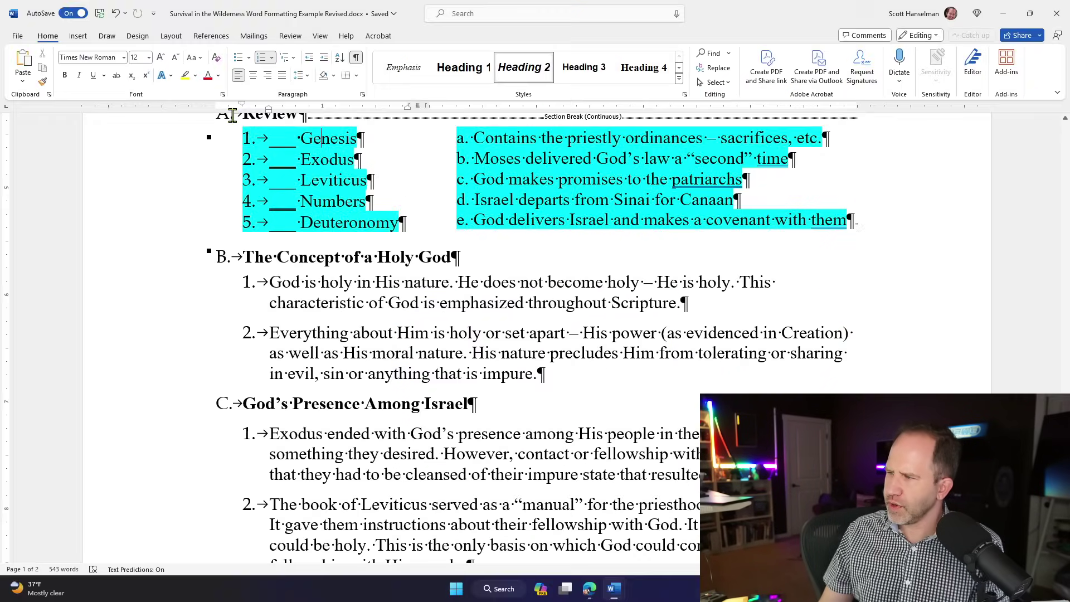
# Reapply the recently used 1. 2. 3. numbering to the Lesson 2 question list
pyautogui.click(245, 138)
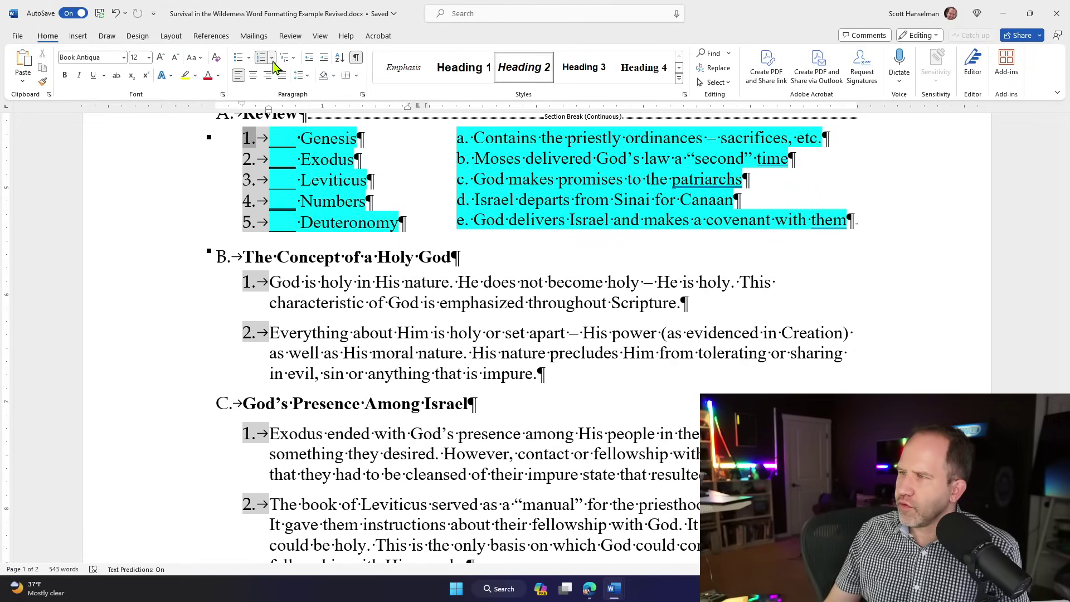
pyautogui.click(273, 59)
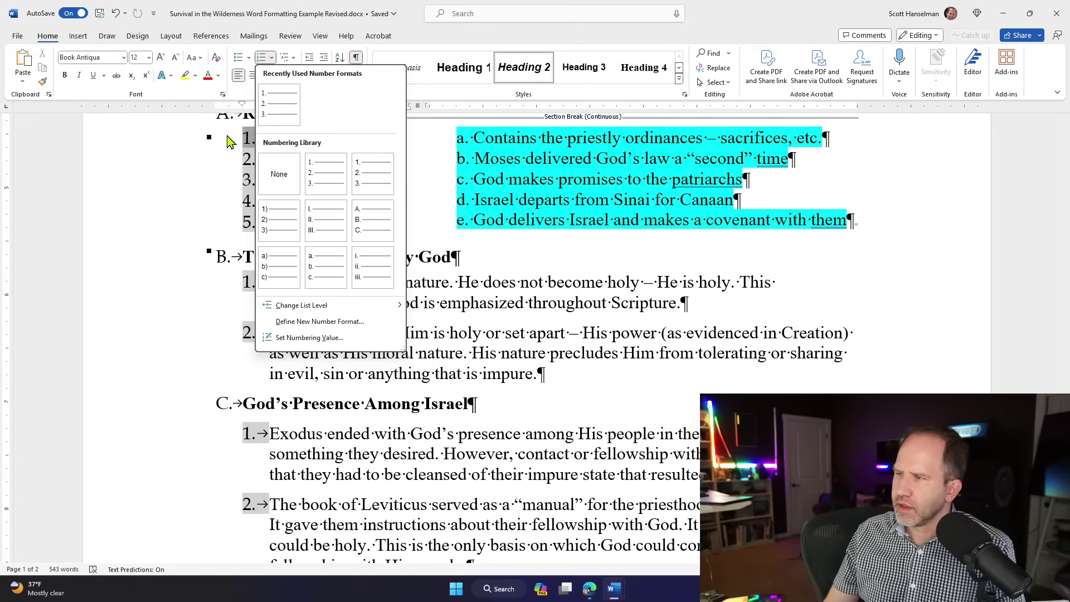
pyautogui.click(266, 127)
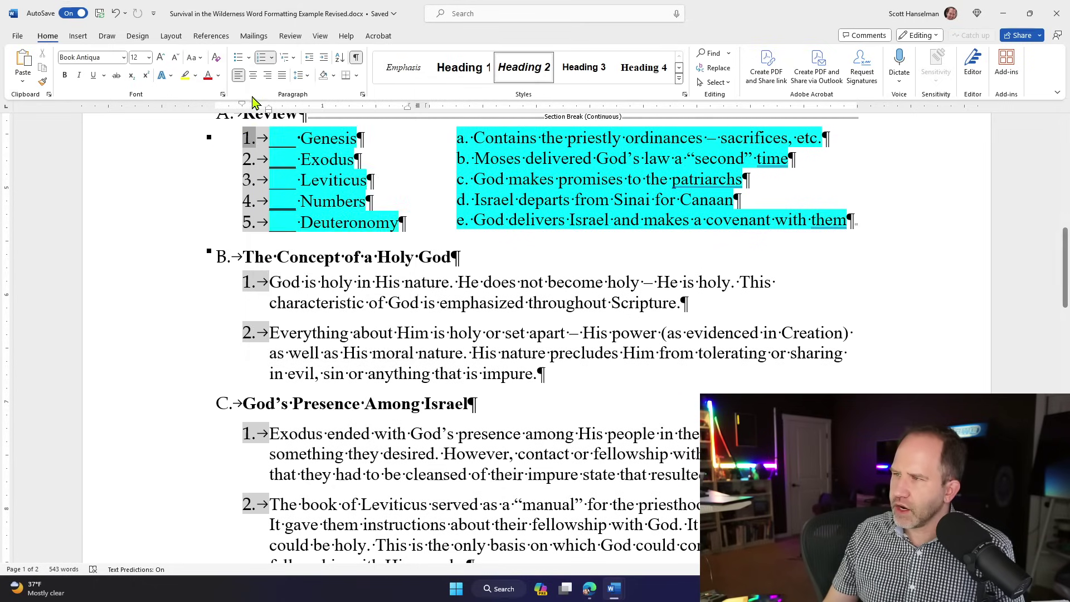
pyautogui.click(271, 58)
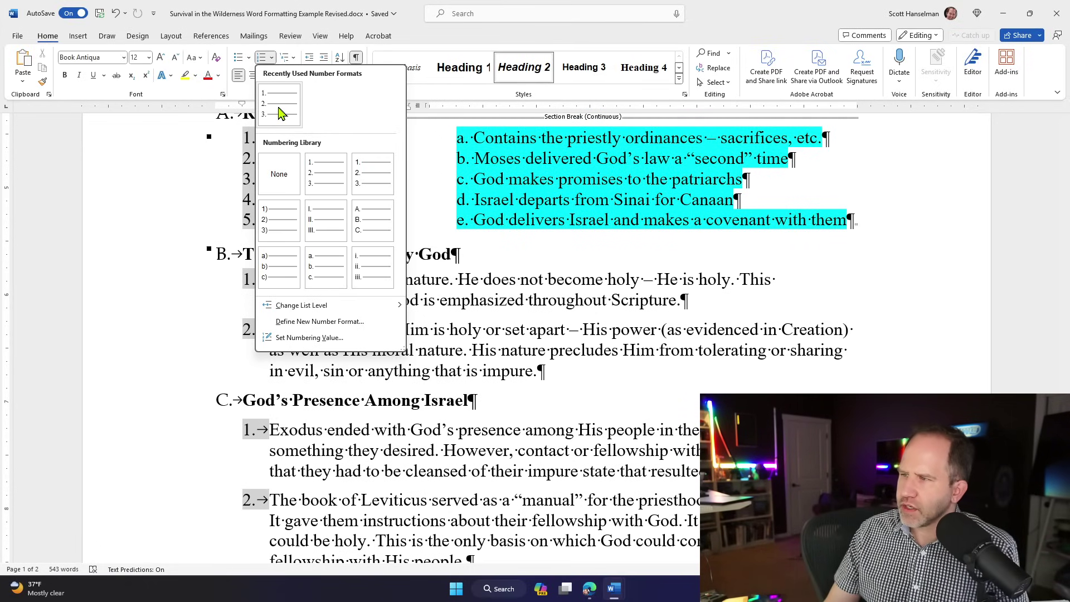
pyautogui.click(280, 112)
# Apply the same 1. 2. 3. numbering to the page 2 Review question list
pyautogui.scroll(-5, 281, 335)
pyautogui.scroll(-3, 280, 269)
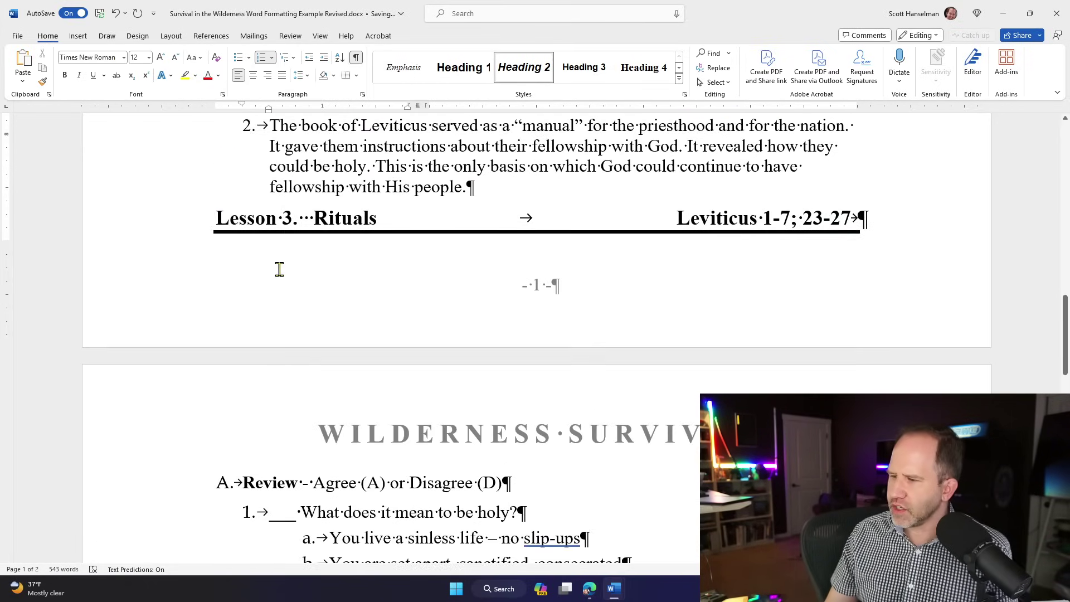
pyautogui.scroll(8, 280, 269)
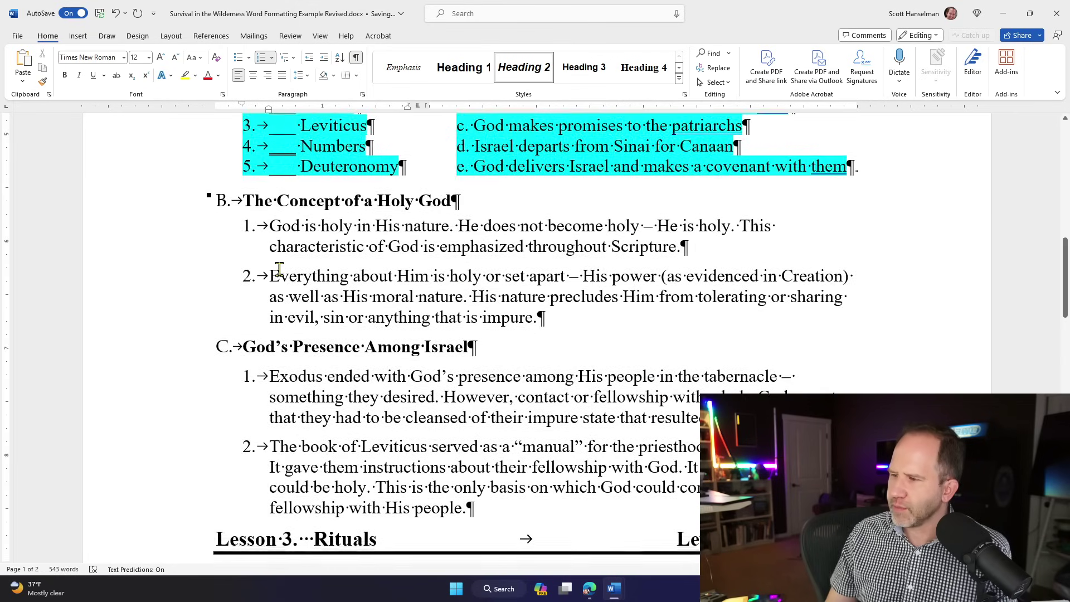
pyautogui.scroll(-6, 279, 273)
pyautogui.click(247, 243)
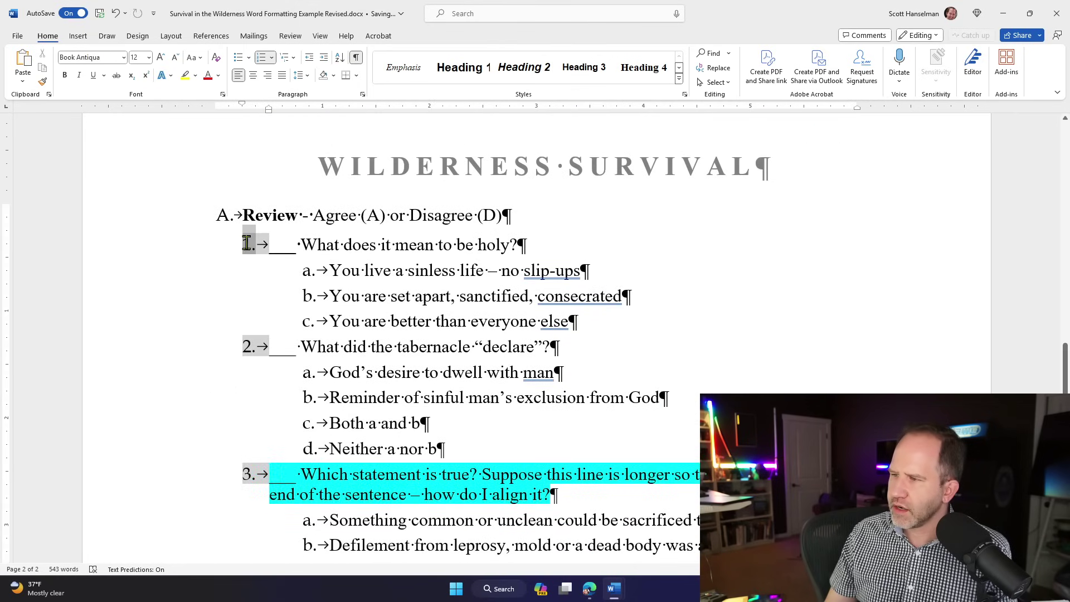
pyautogui.click(270, 58)
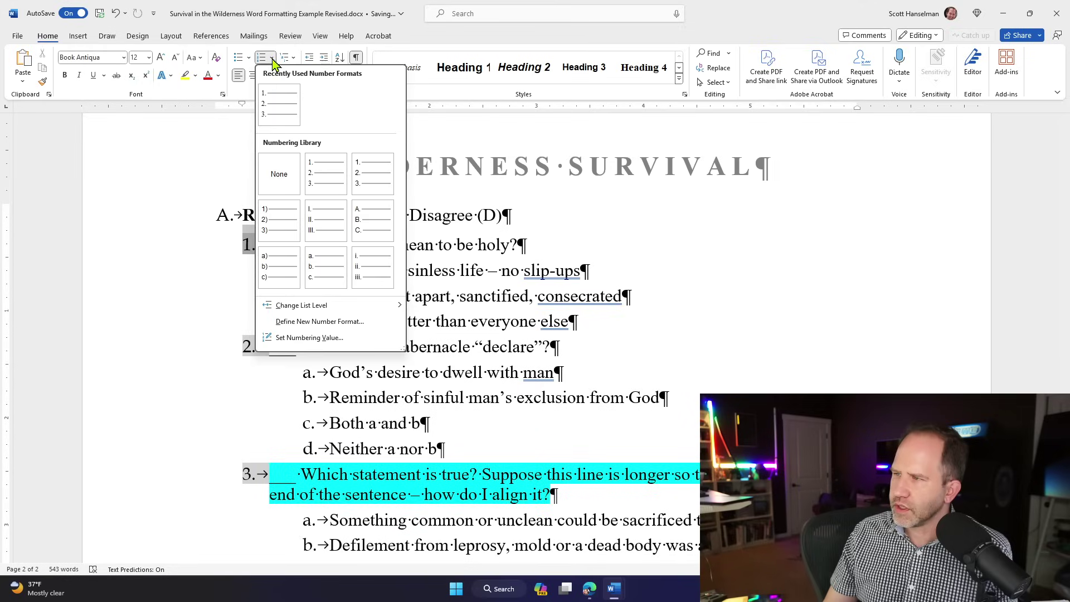
pyautogui.click(277, 98)
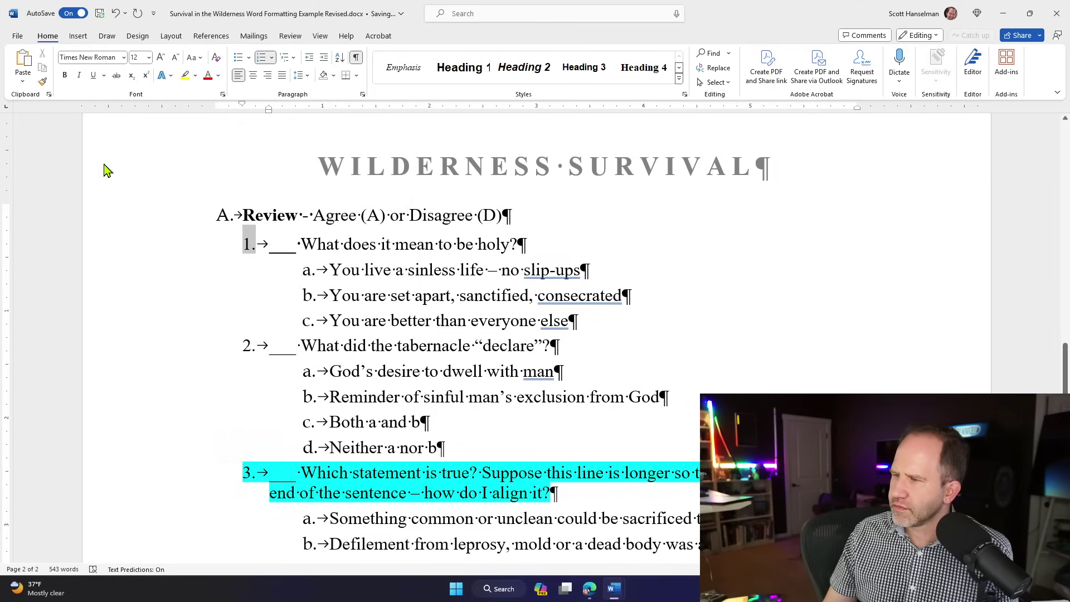
pyautogui.scroll(-6, 105, 176)
pyautogui.scroll(10, 136, 208)
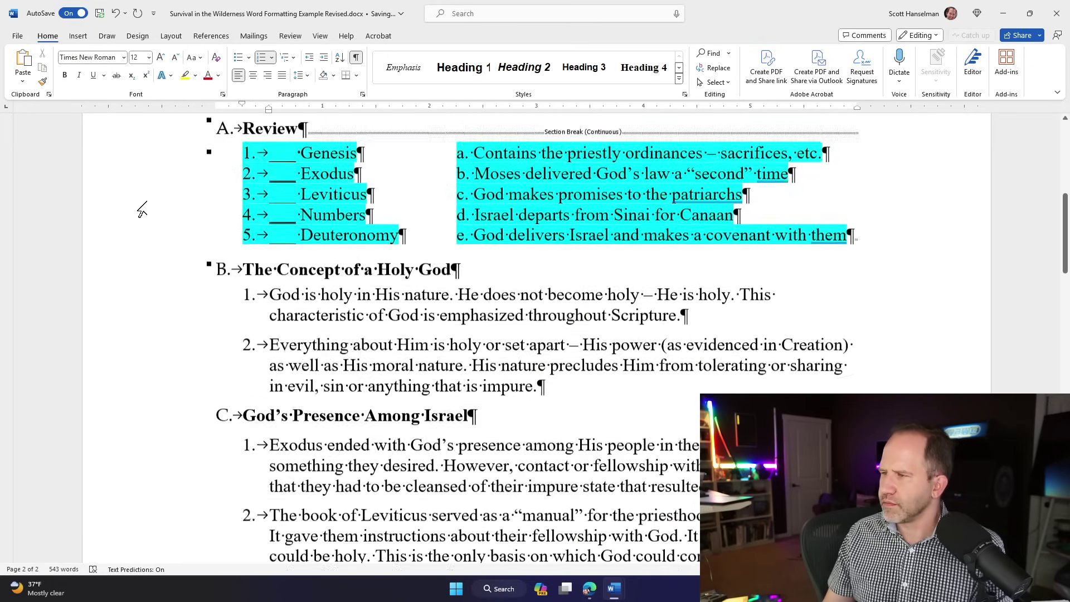
pyautogui.scroll(3, 147, 225)
pyautogui.scroll(-2, 201, 262)
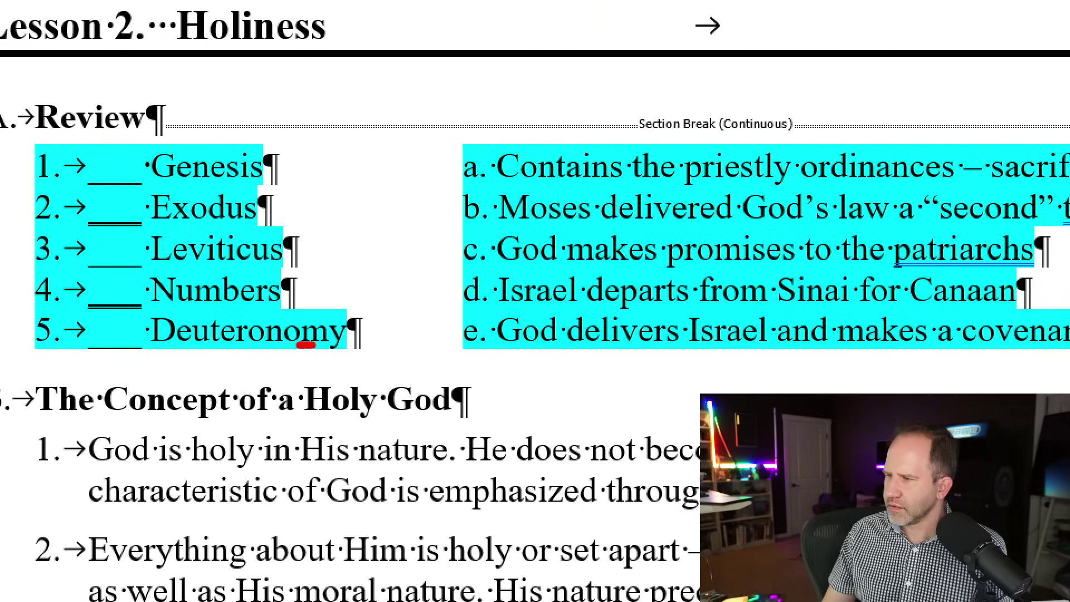
pyautogui.moveTo(315, 345); pyautogui.dragTo(638, 339)
pyautogui.press('Escape')
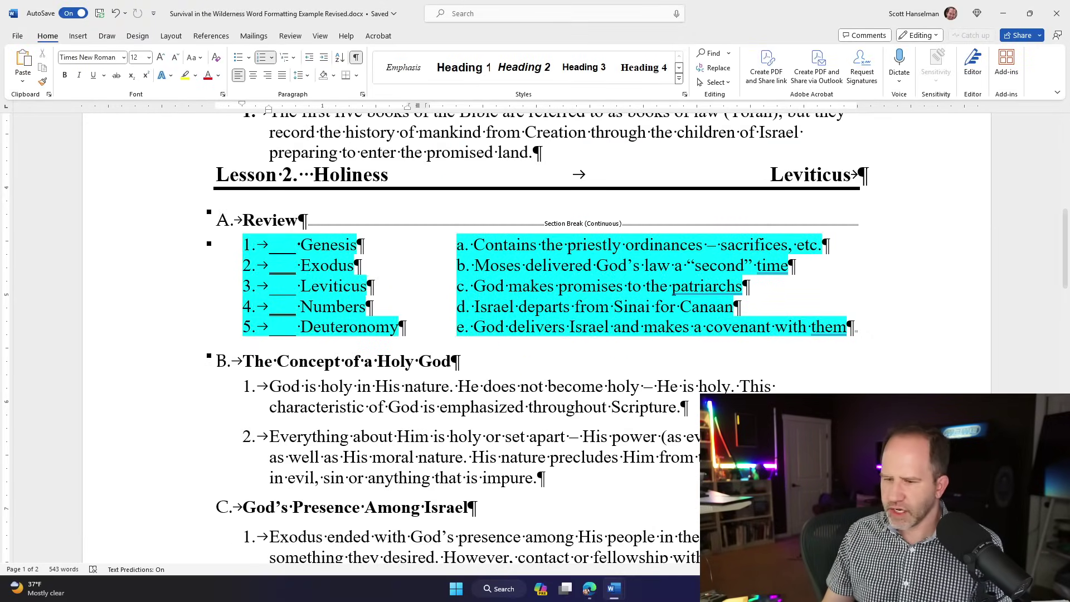
pyautogui.press('super+shift+m')
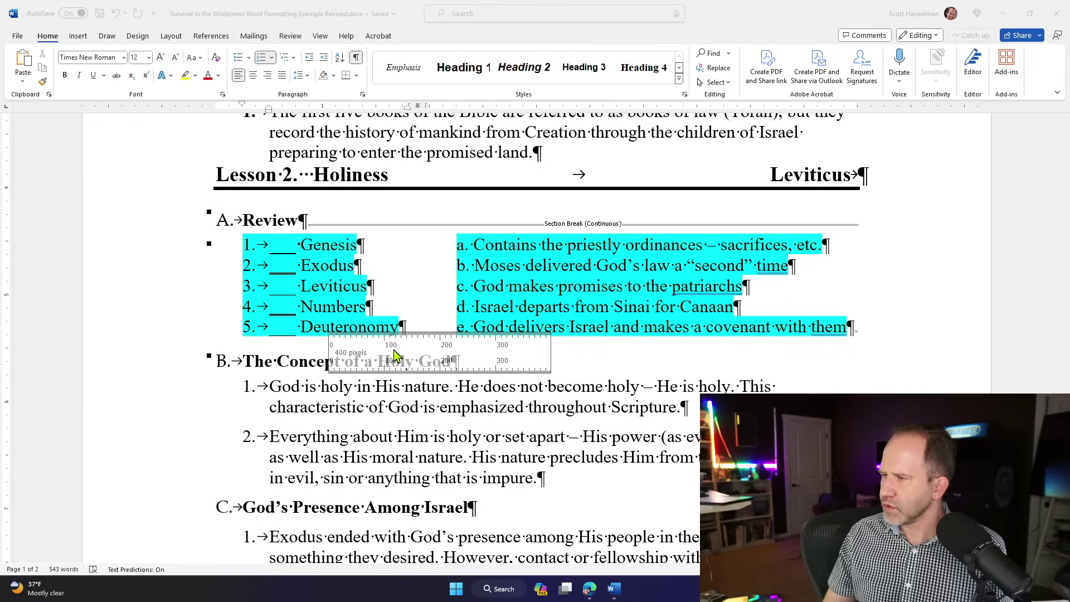
pyautogui.press('Escape')
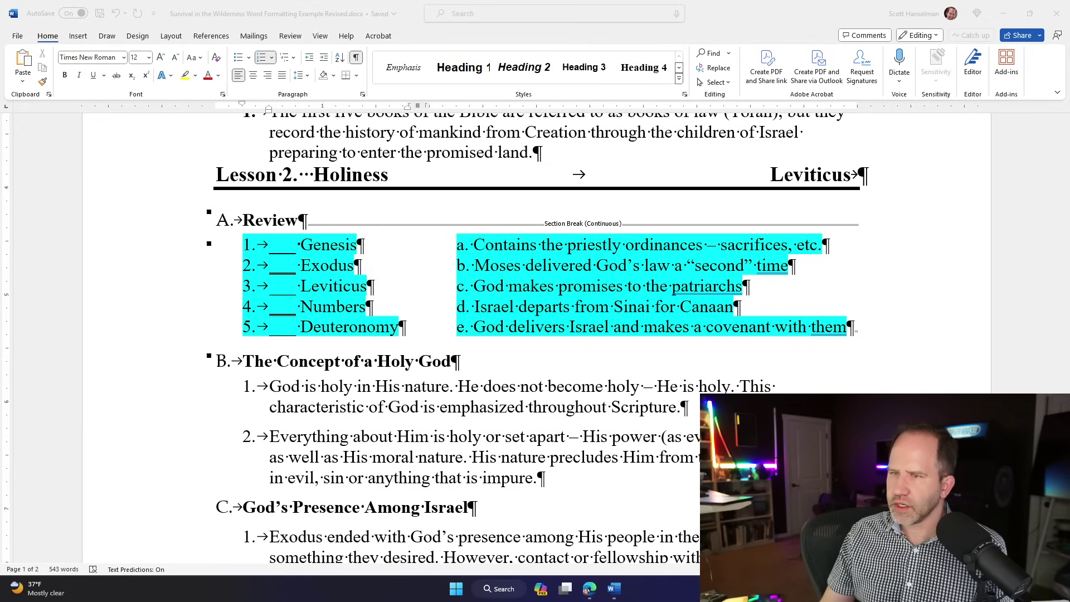
pyautogui.scroll(-15, 240, 378)
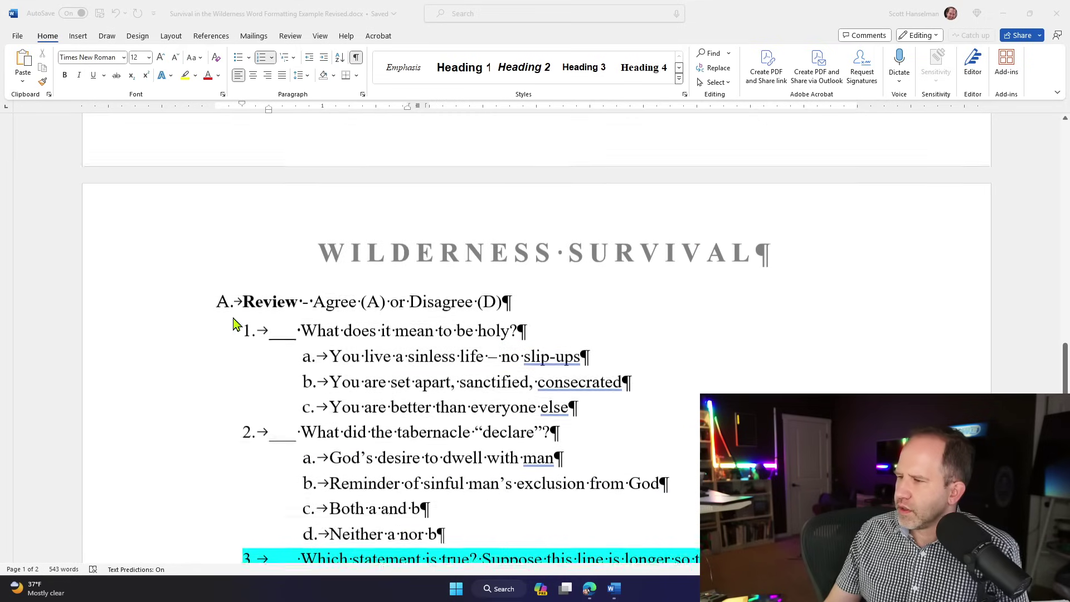
pyautogui.scroll(-2, 287, 366)
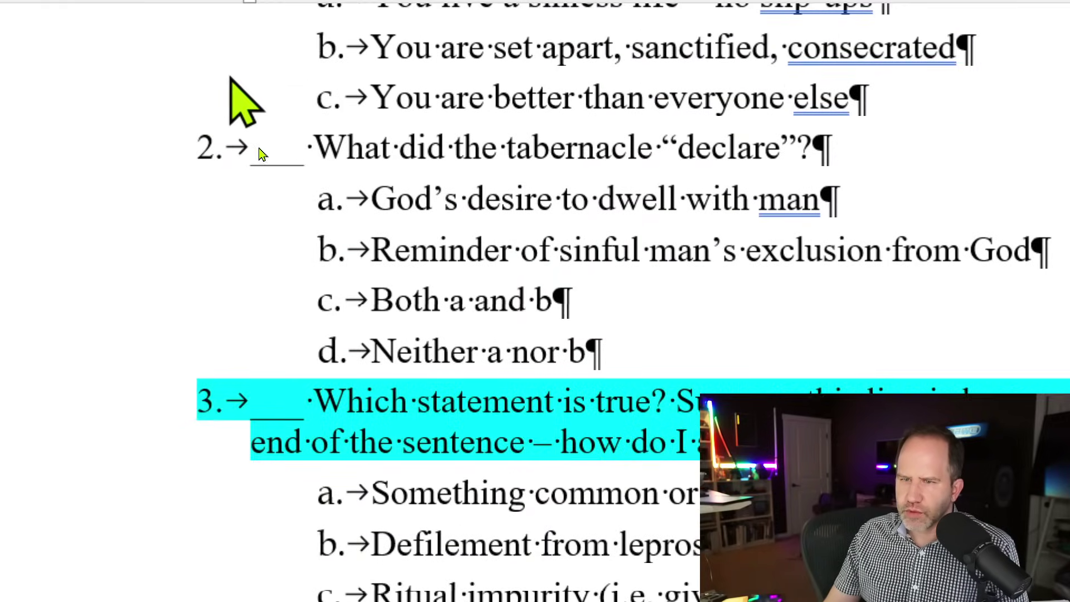
pyautogui.scroll(-6, 365, 210)
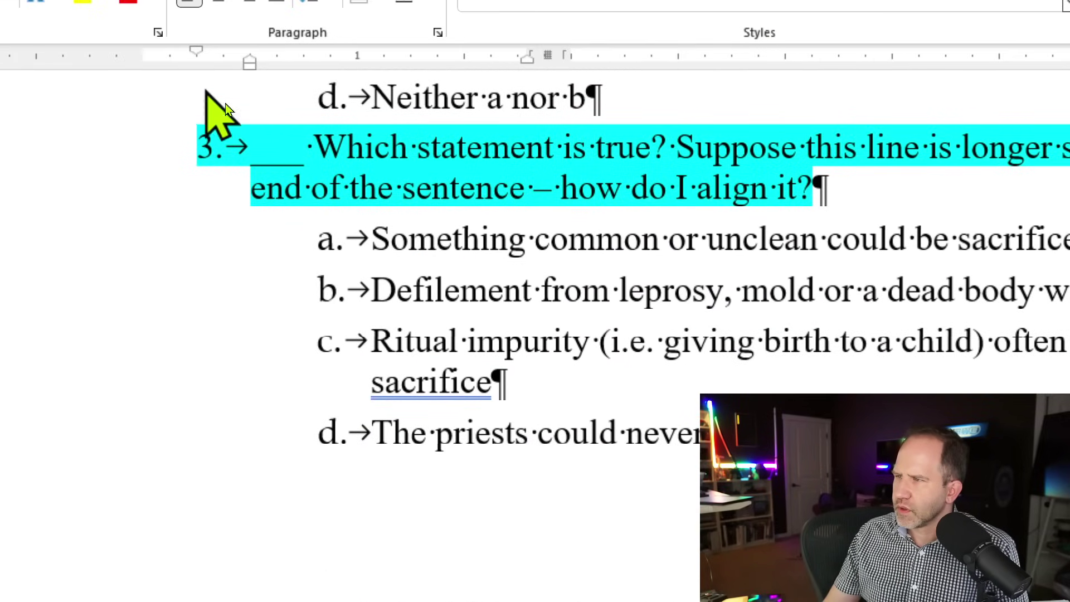
pyautogui.scroll(5, 370, 229)
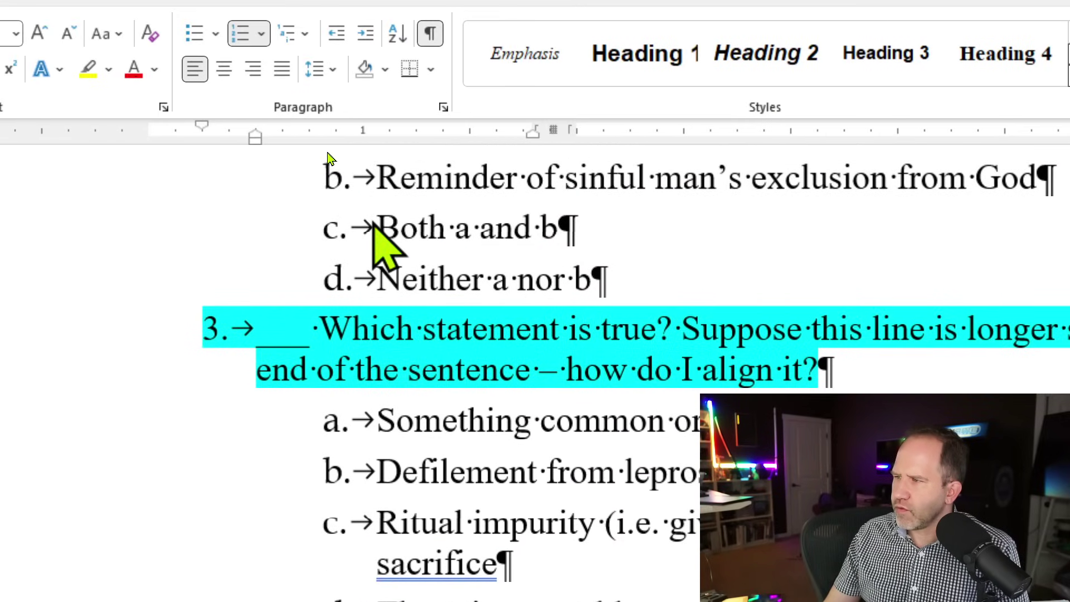
# Check question 2's indents, then move question 3's hanging indent so its wrapped line aligns under the answer blank
pyautogui.click(319, 181)
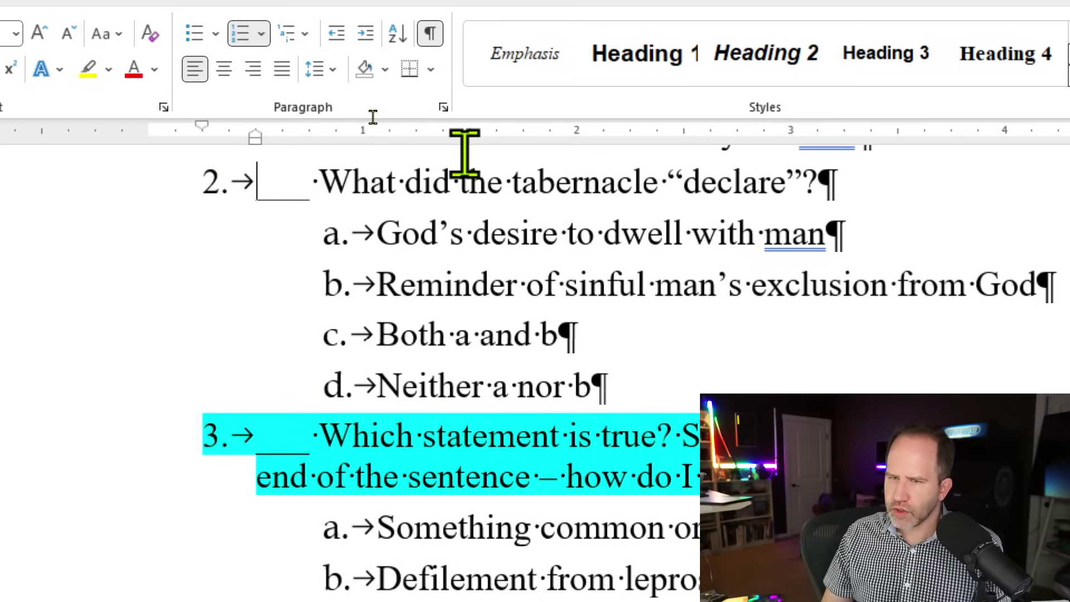
pyautogui.hotkey('shift', 'Right')
pyautogui.hotkey('shift', 'Right')
pyautogui.hotkey('shift', 'Right')
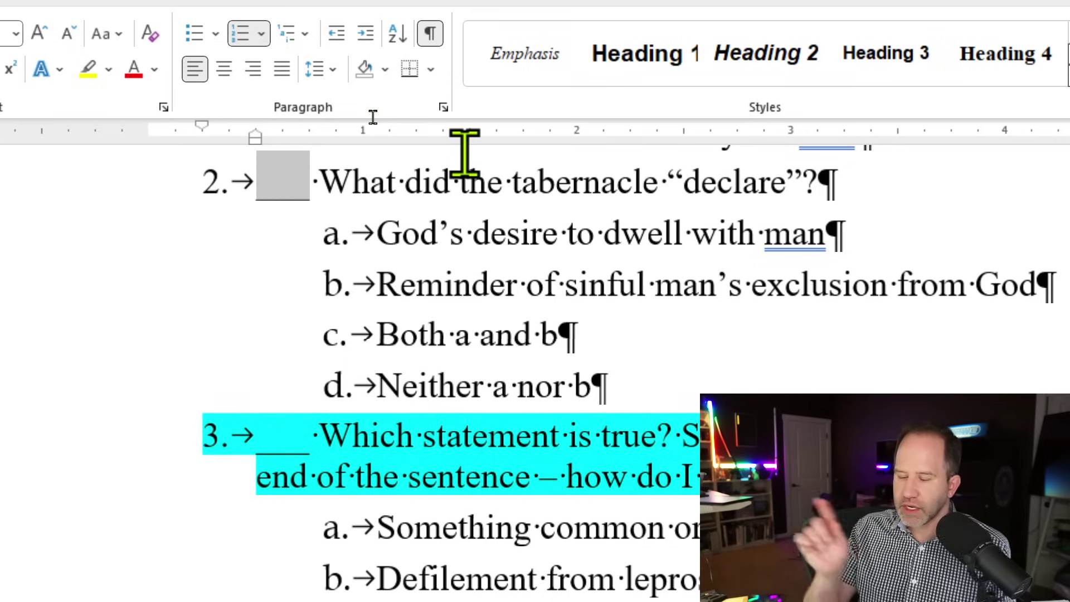
pyautogui.press('Right')
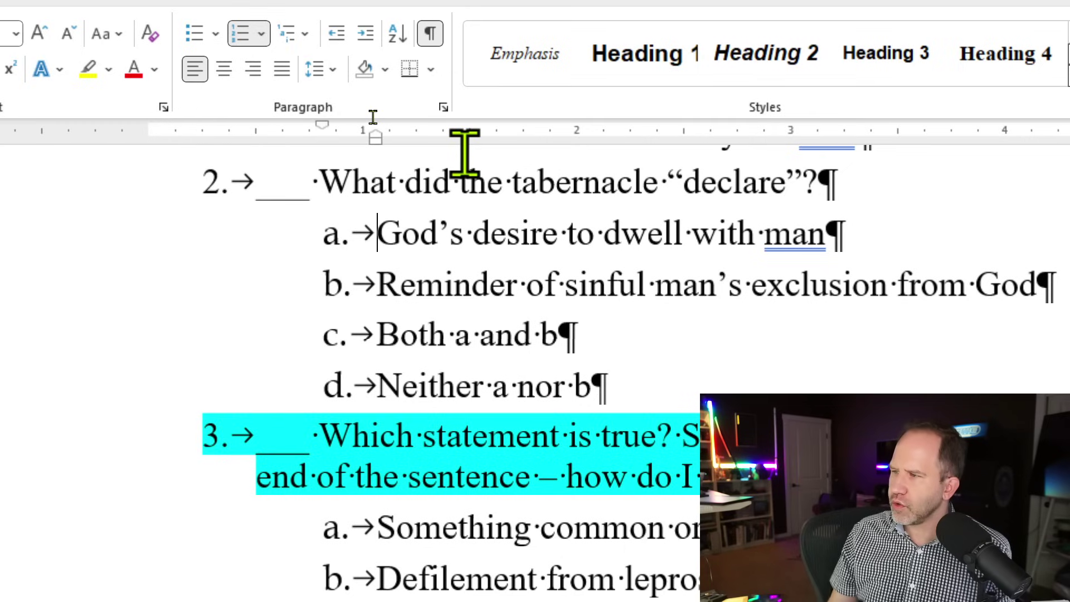
pyautogui.press('Down')
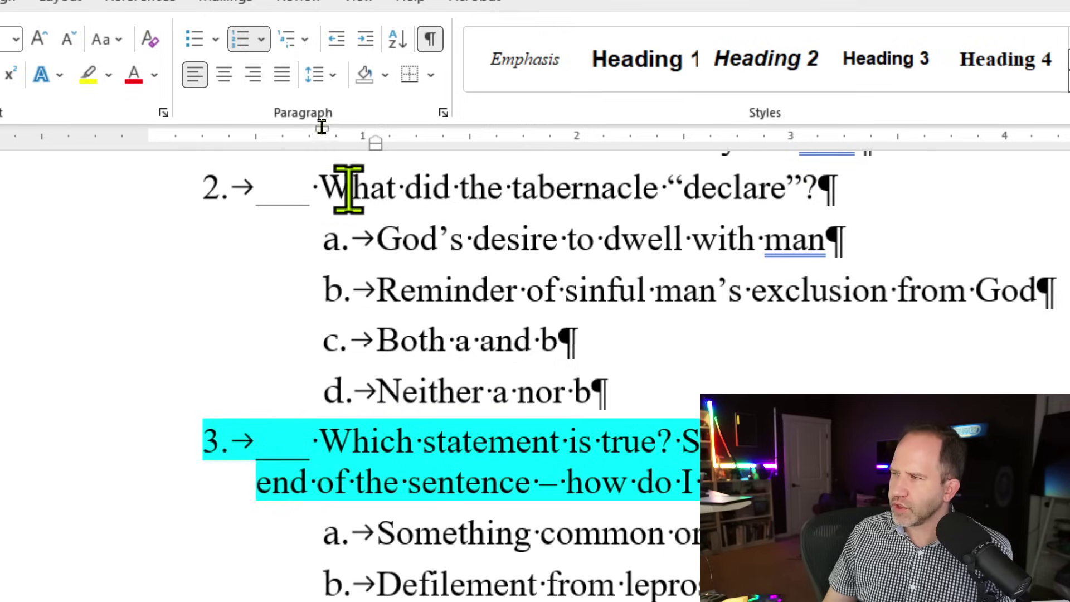
pyautogui.click(386, 187)
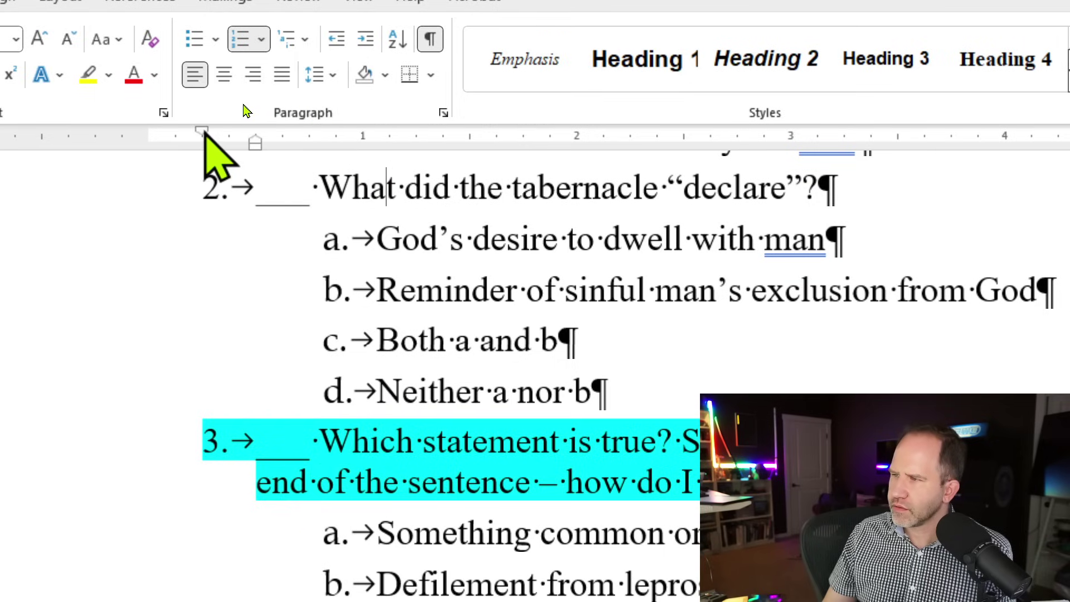
pyautogui.click(353, 443)
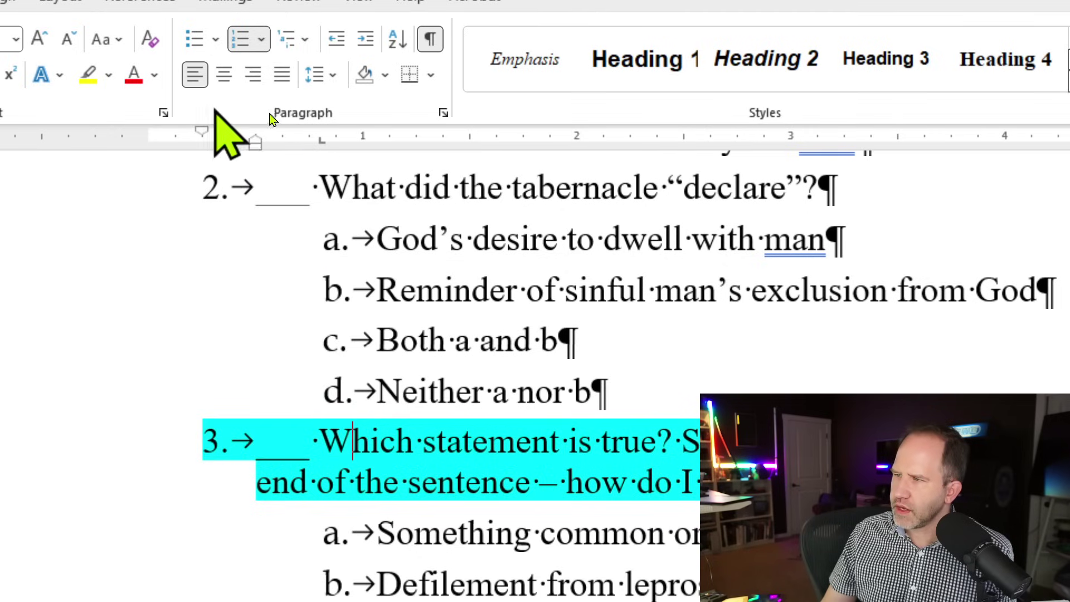
pyautogui.moveTo(255, 143)
pyautogui.mouseDown()
pyautogui.moveTo(336, 144)
pyautogui.moveTo(241, 144)
pyautogui.moveTo(255, 143)
pyautogui.mouseUp()
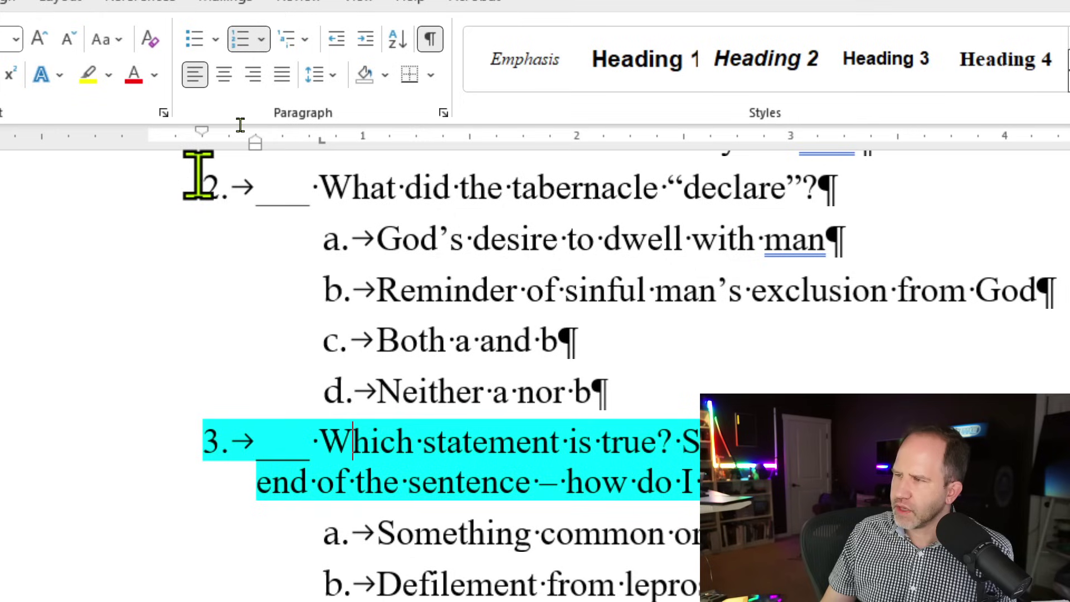
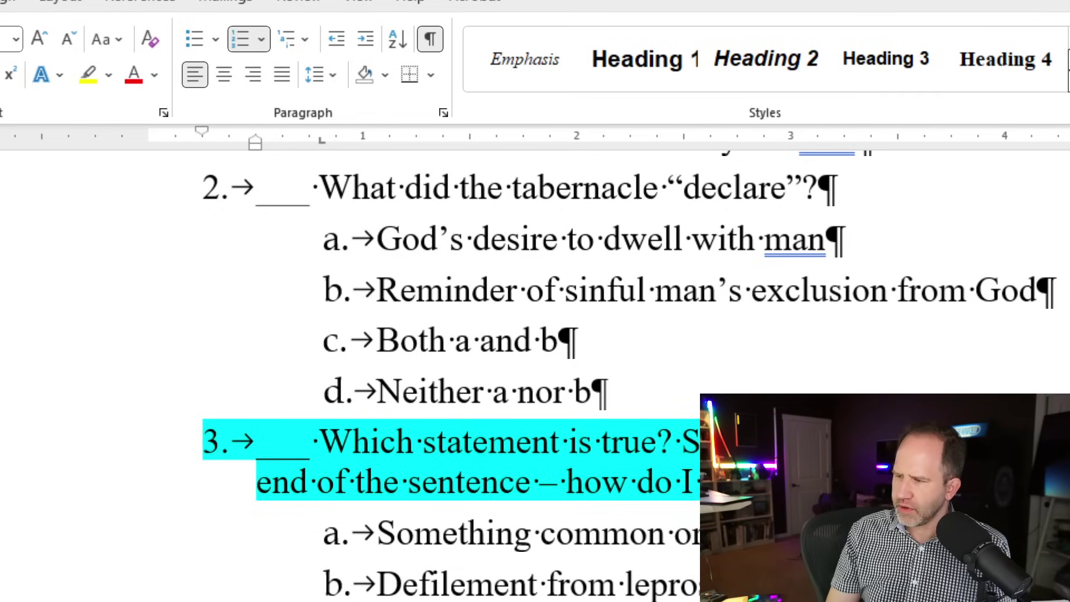
# Remove test text, then align question 3's wrapped line using the hanging indent and tab markers
pyautogui.write('dfksjhf skdfj hsdfk jhsdlf k')
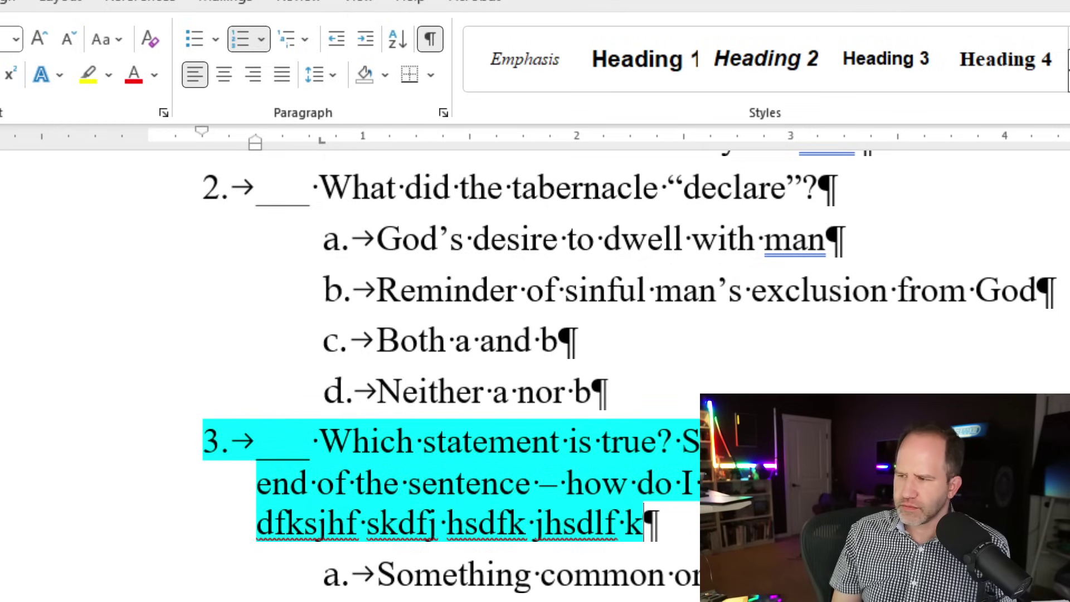
pyautogui.hotkey('ctrl', 'z')
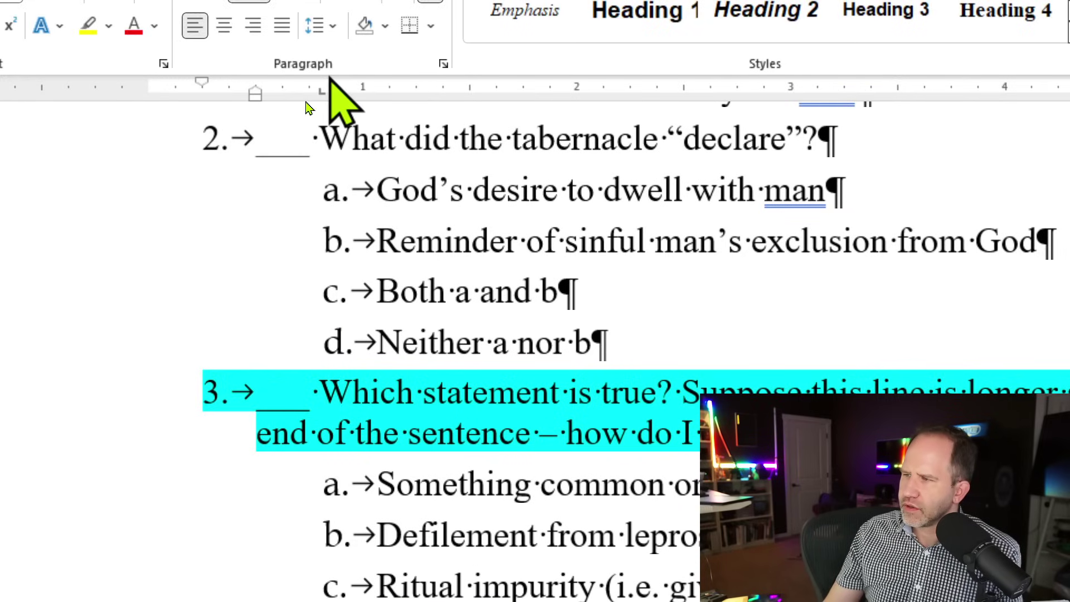
pyautogui.moveTo(257, 94)
pyautogui.mouseDown()
pyautogui.moveTo(335, 93)
pyautogui.moveTo(323, 94)
pyautogui.mouseUp()
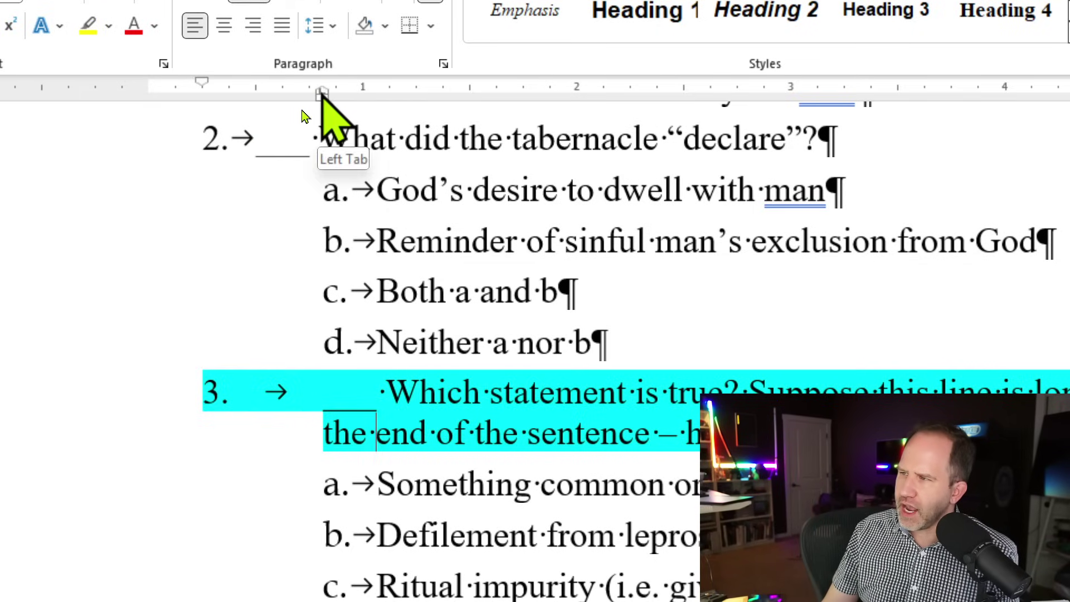
pyautogui.moveTo(322, 93)
pyautogui.mouseDown()
pyautogui.moveTo(255, 95)
pyautogui.moveTo(351, 94)
pyautogui.moveTo(297, 91)
pyautogui.moveTo(316, 95)
pyautogui.mouseUp()
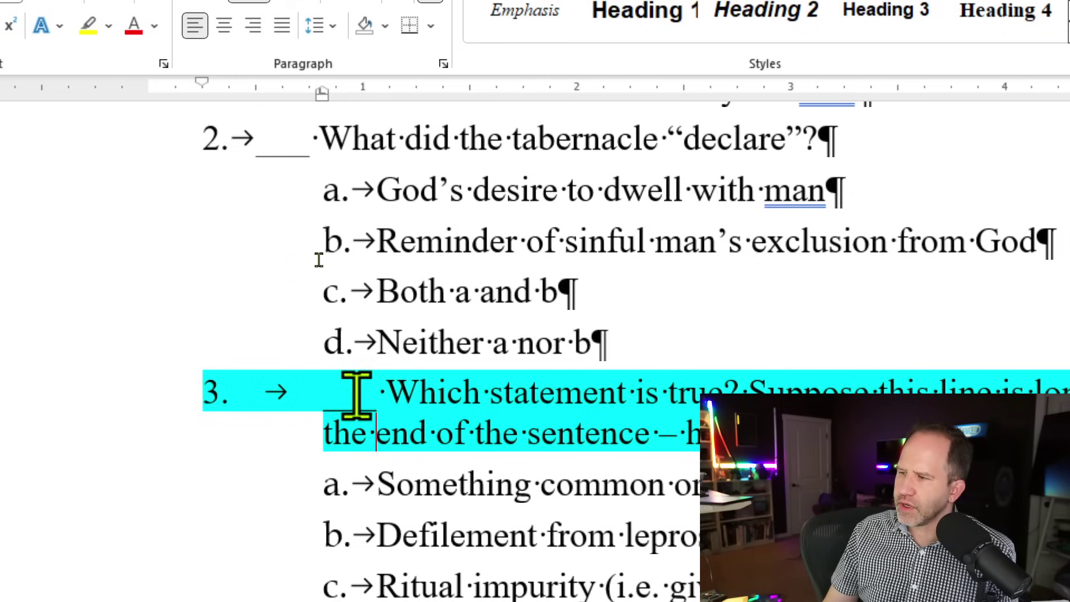
pyautogui.hotkey('ctrl', 'z')
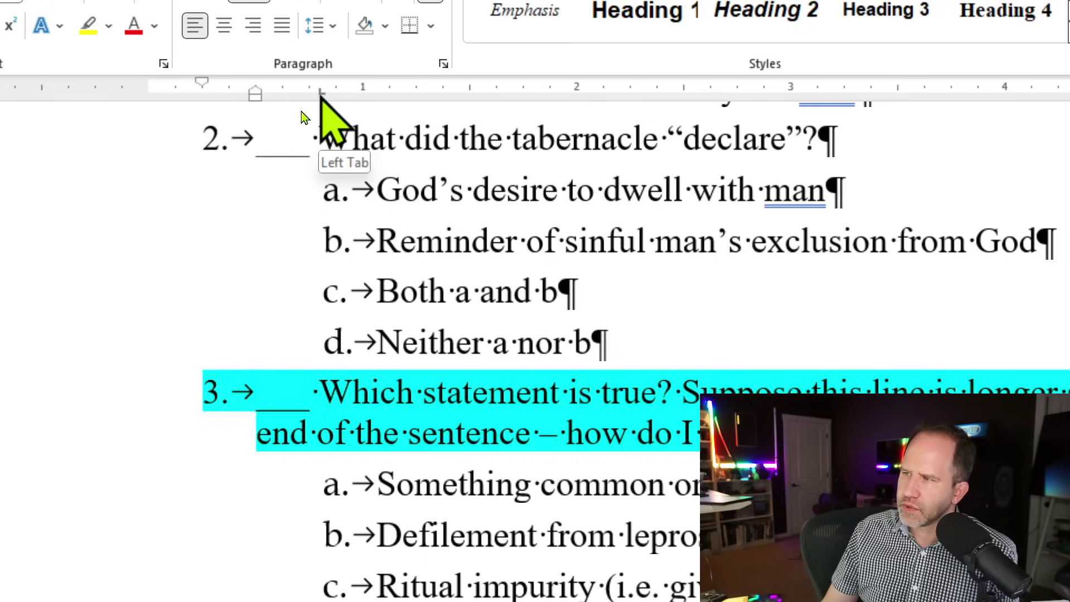
pyautogui.moveTo(321, 93)
pyautogui.mouseDown()
pyautogui.moveTo(244, 91)
pyautogui.moveTo(334, 86)
pyautogui.moveTo(321, 87)
pyautogui.mouseUp()
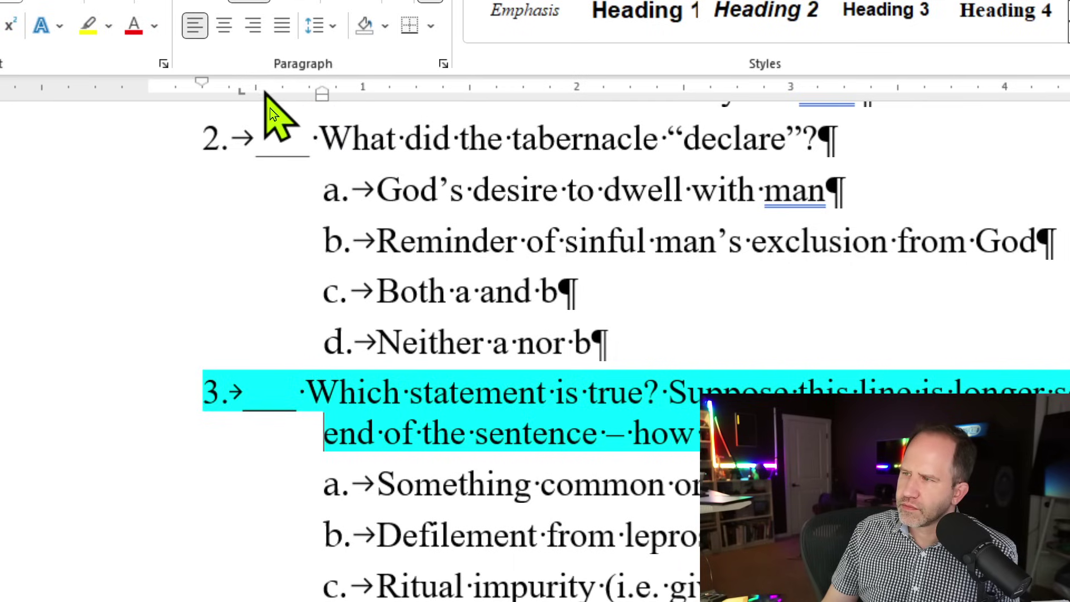
pyautogui.moveTo(242, 91); pyautogui.dragTo(257, 92)
# After two trial selections, select from question 1 down through answer 3.d
pyautogui.scroll(-4, 259, 131)
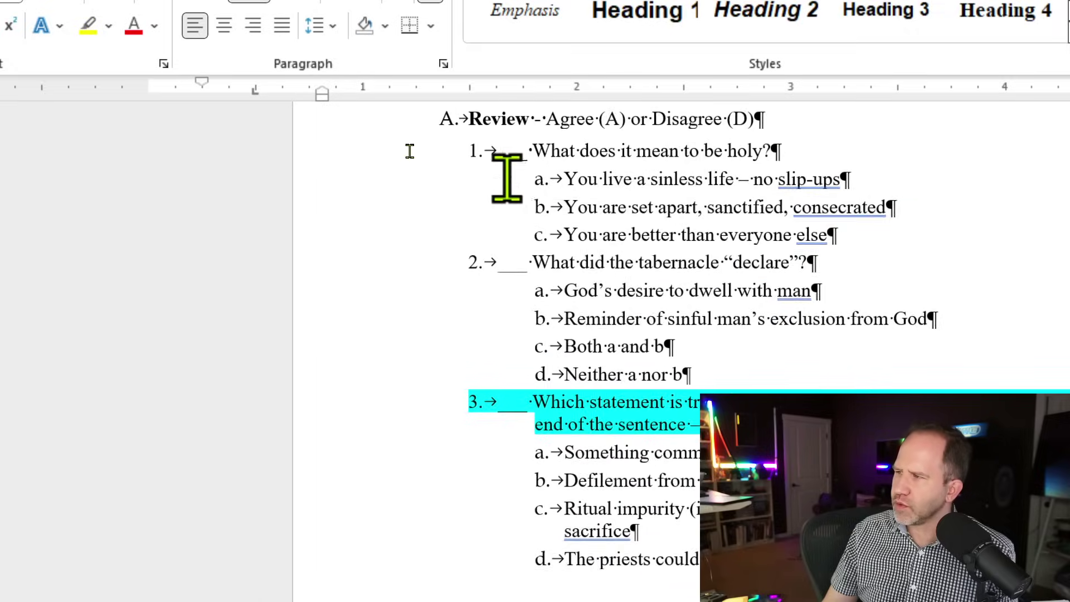
pyautogui.moveTo(442, 148); pyautogui.dragTo(560, 369)
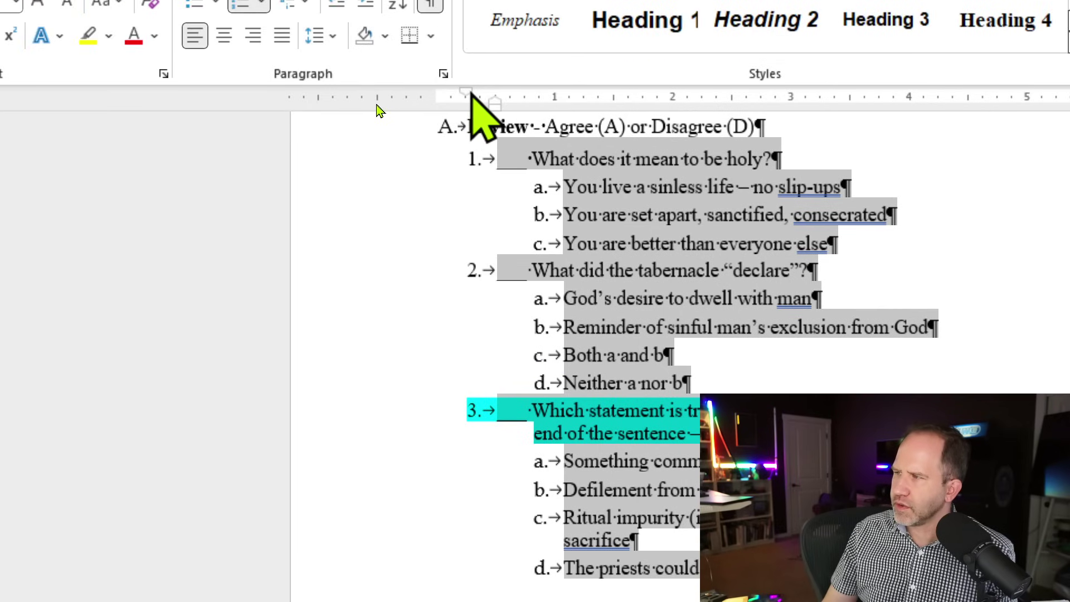
pyautogui.click(505, 184)
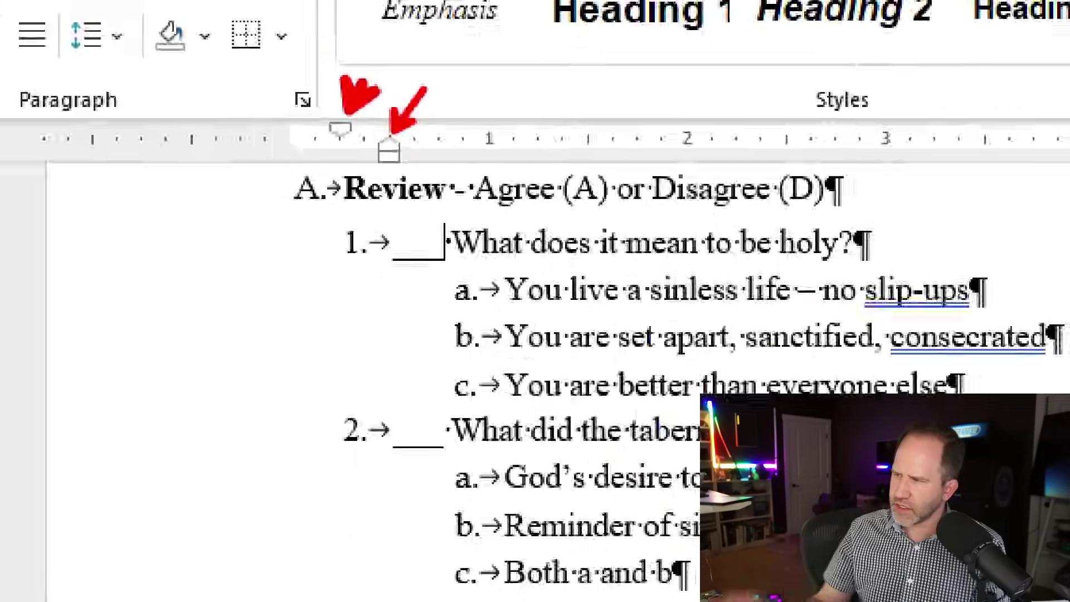
pyautogui.scroll(15, 424, 150)
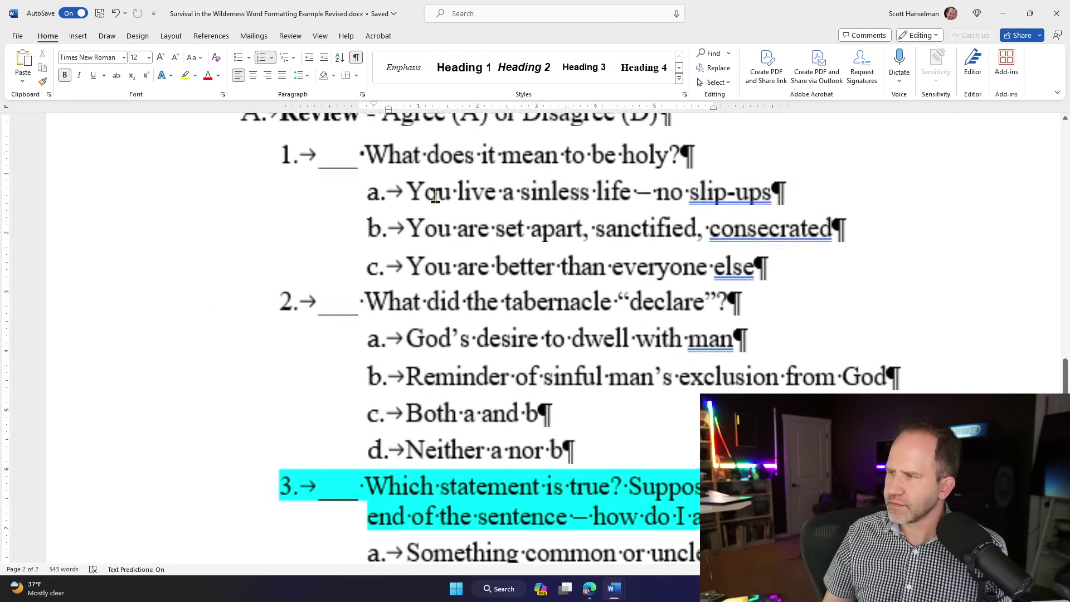
pyautogui.scroll(-2, 335, 176)
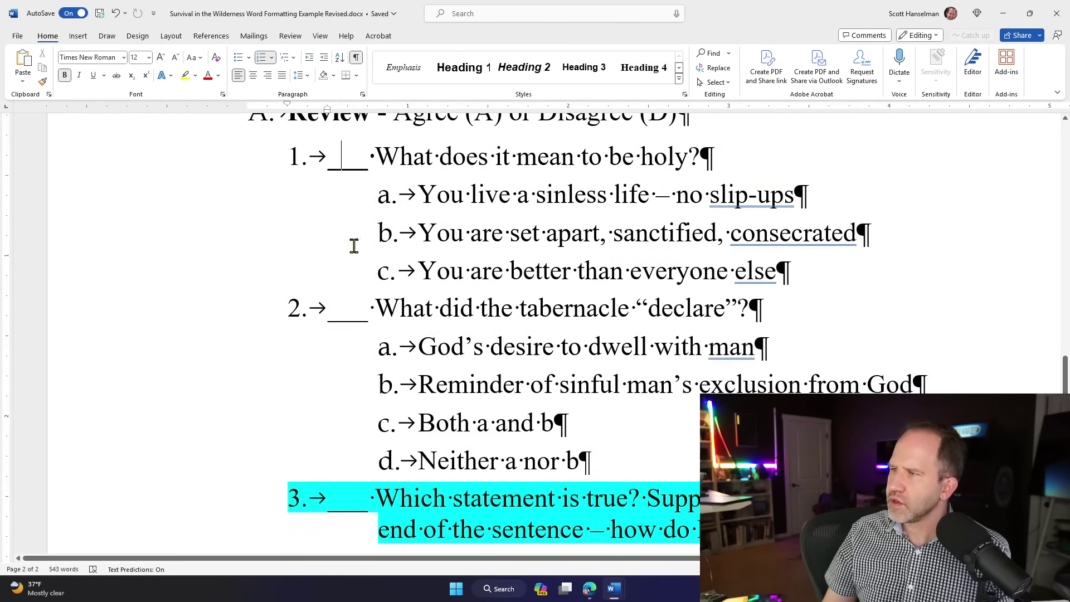
pyautogui.moveTo(257, 156); pyautogui.dragTo(310, 289)
pyautogui.scroll(-3, 310, 289)
pyautogui.scroll(-5, 320, 304)
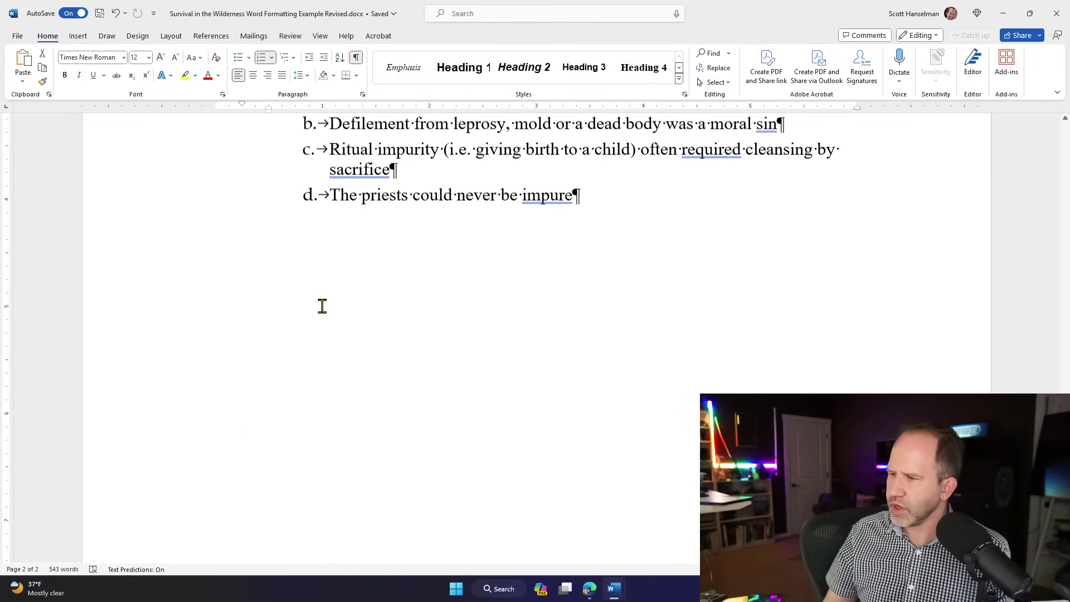
pyautogui.scroll(7, 321, 304)
pyautogui.click(262, 290)
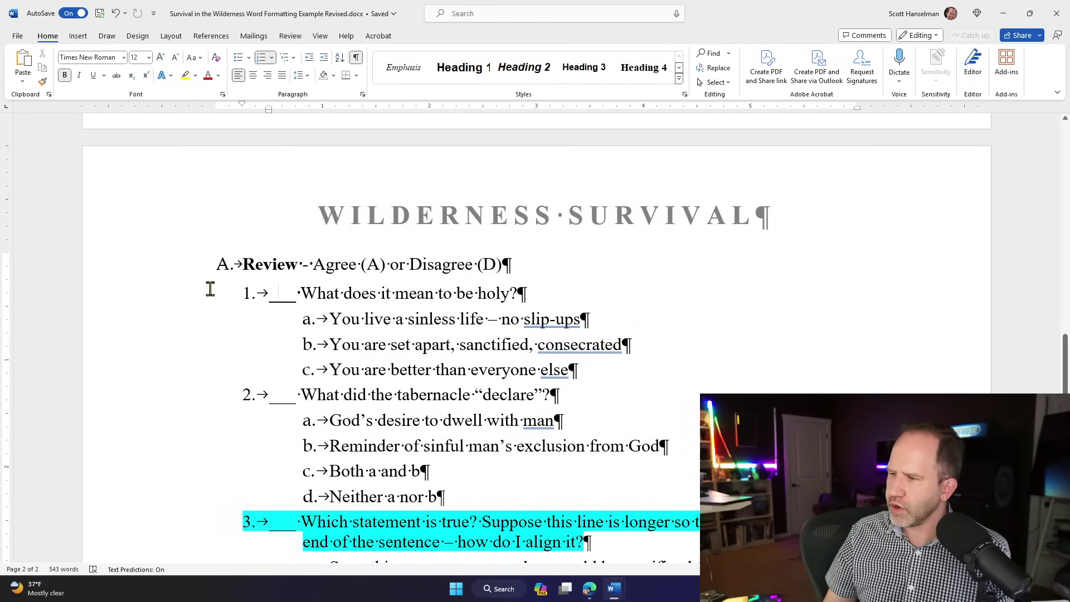
pyautogui.moveTo(210, 288); pyautogui.dragTo(546, 471)
pyautogui.scroll(-3, 544, 342)
# Undo and redo to compare question 3's shift and the answer lines' indent
pyautogui.scroll(3, 345, 355)
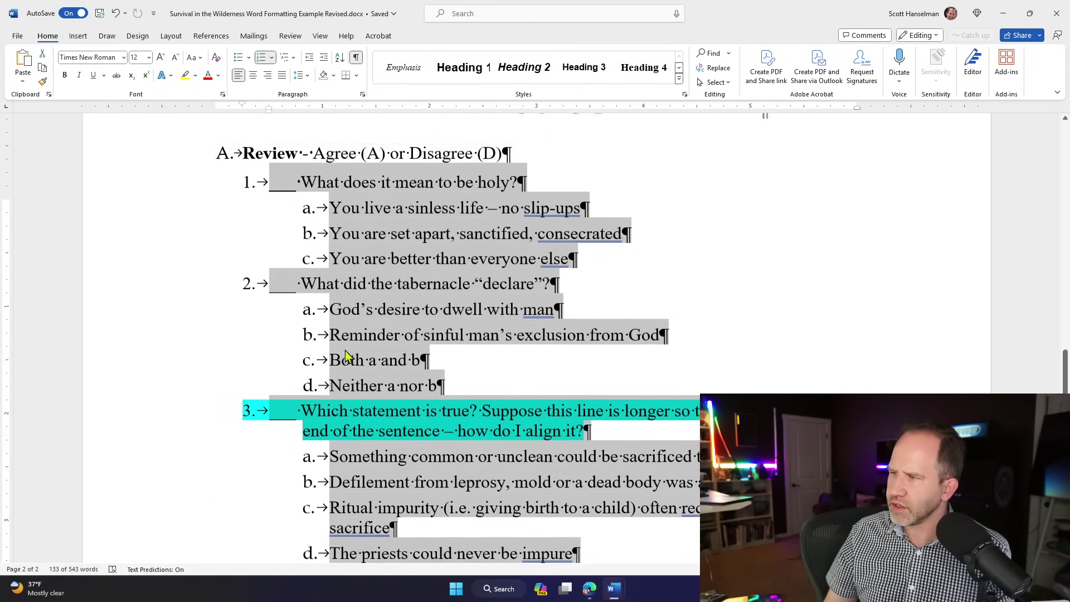
pyautogui.scroll(1, 345, 355)
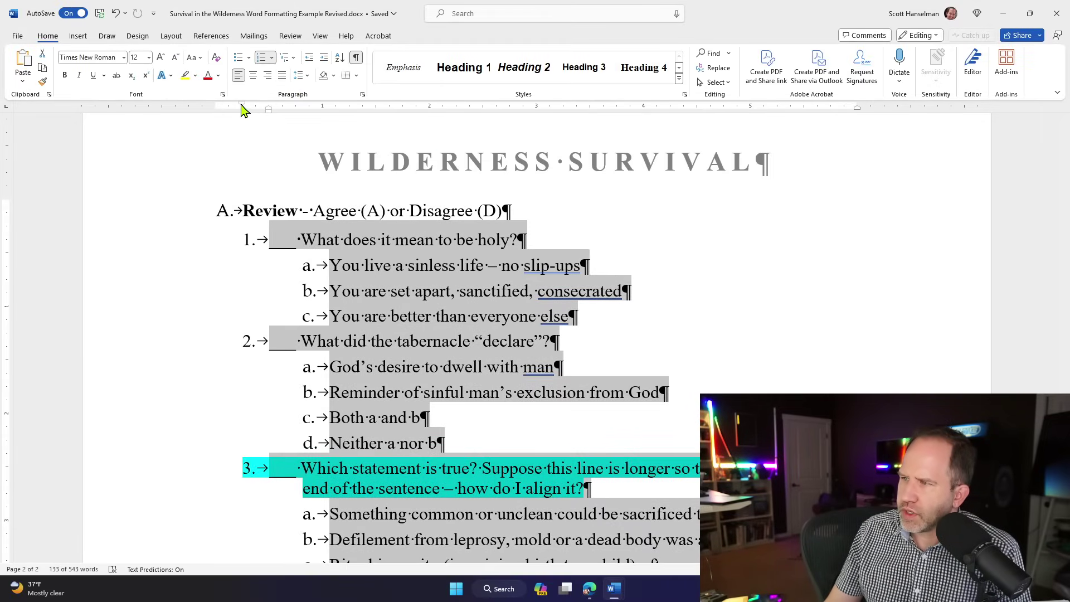
pyautogui.hotkey('ctrl', 'z')
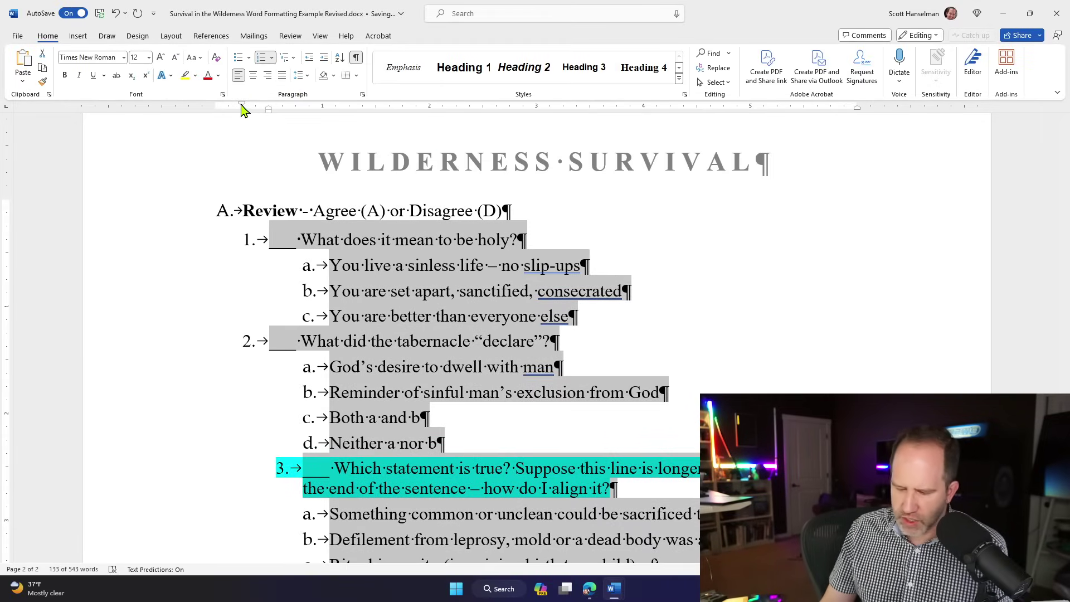
pyautogui.hotkey('ctrl', 'y')
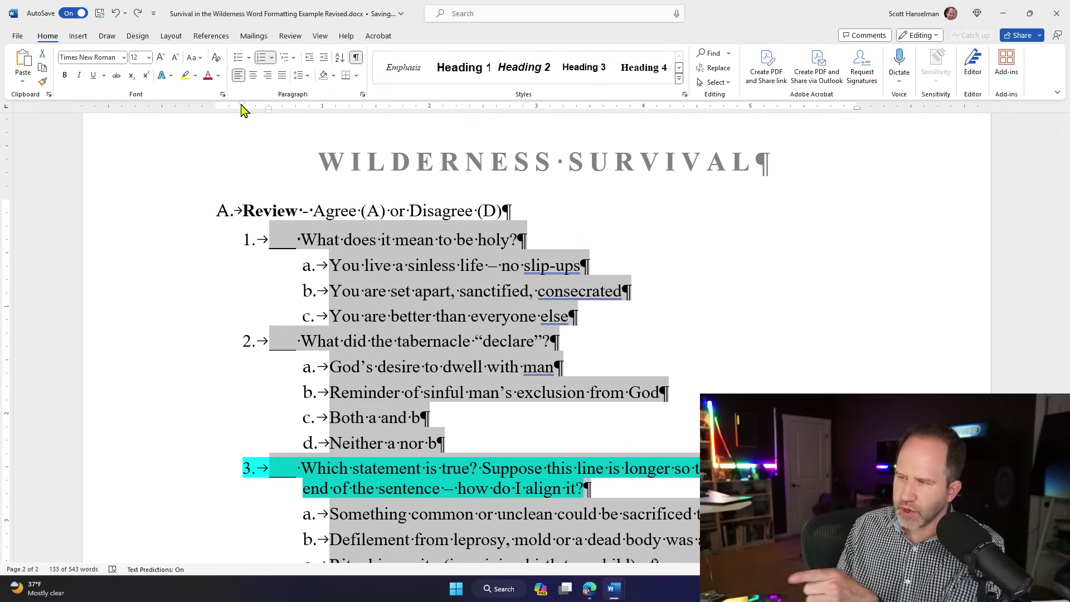
pyautogui.hotkey('ctrl', 'z')
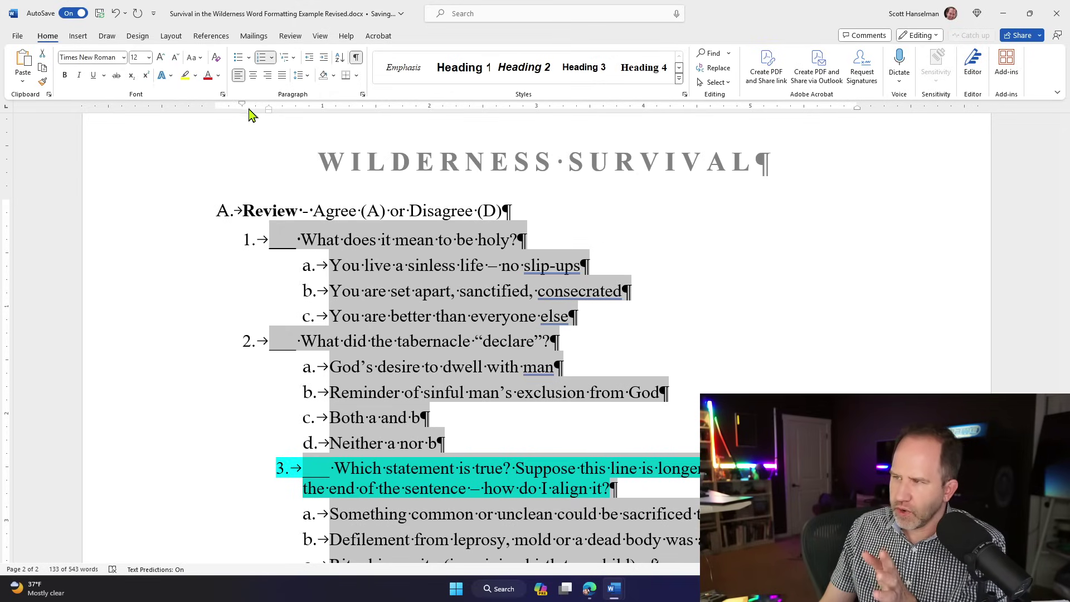
pyautogui.hotkey('ctrl', 'z')
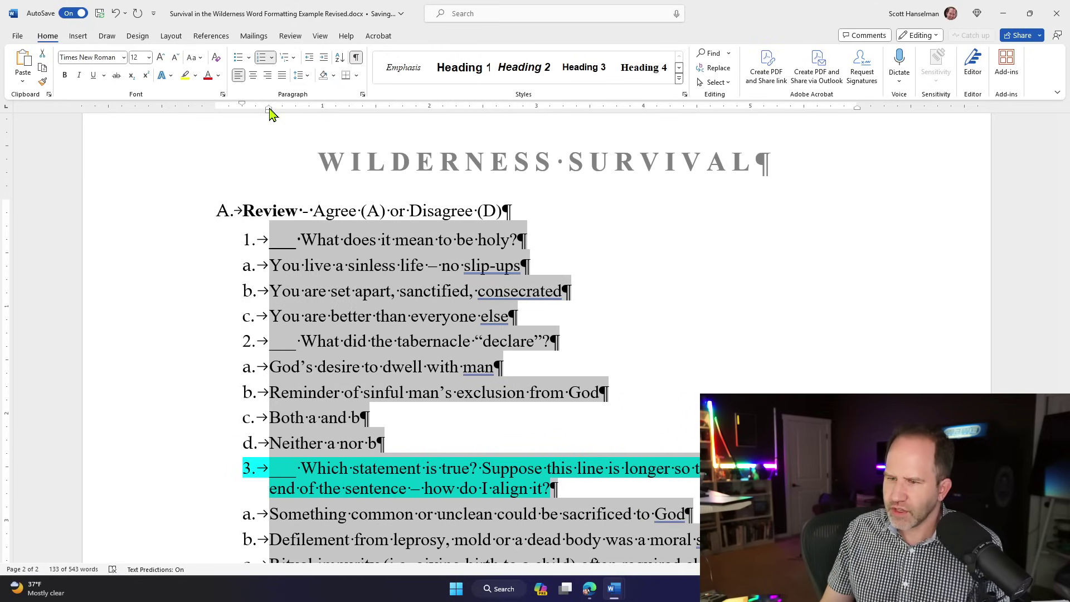
pyautogui.hotkey('ctrl', 'y')
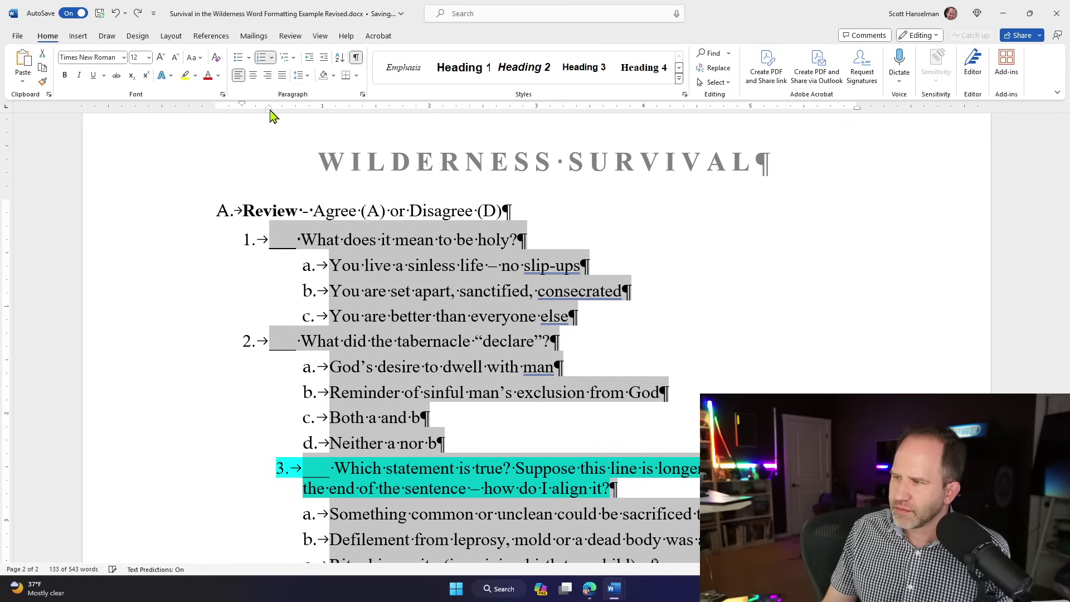
pyautogui.hotkey('ctrl', 'z')
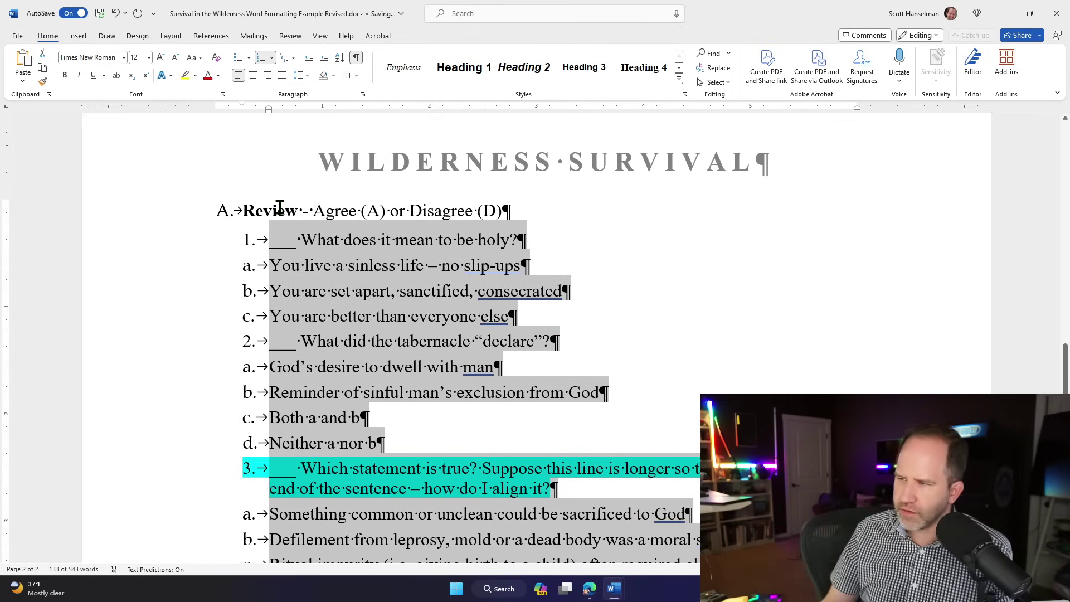
pyautogui.hotkey('ctrl', 'y')
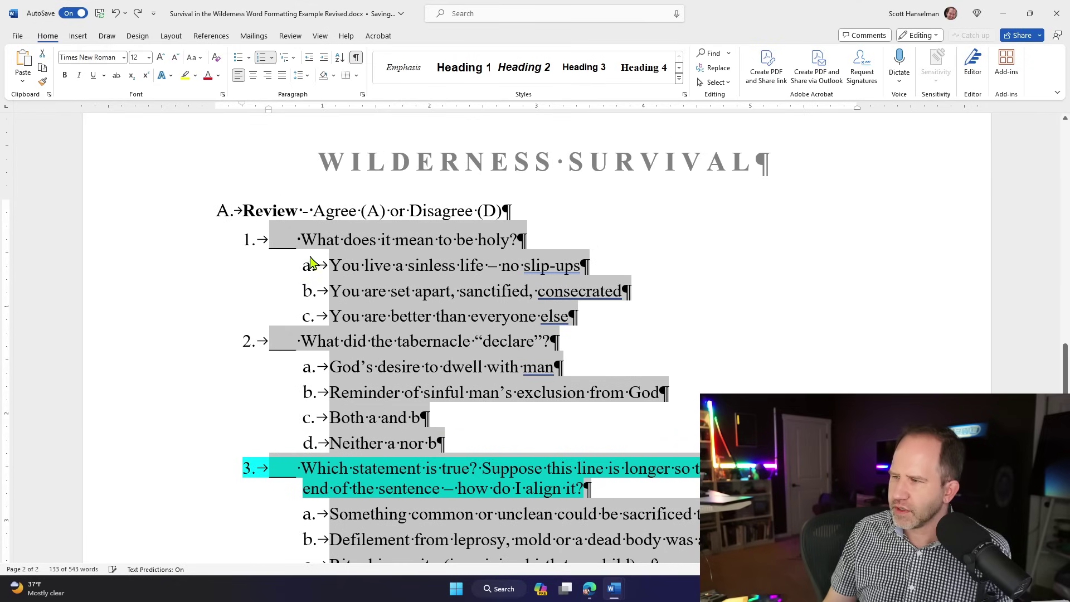
# Multi-select the lines of questions 1, 2 and 3 and widen the number-to-blank gap
pyautogui.click(308, 266)
pyautogui.click(153, 246)
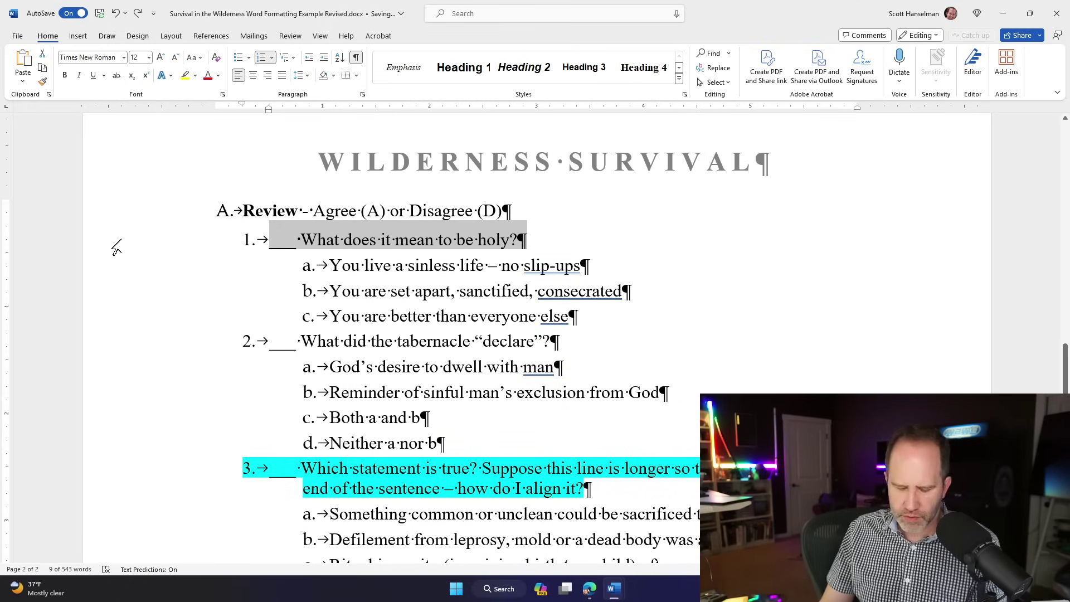
pyautogui.keyDown('ctrl'); pyautogui.click(122, 349); pyautogui.keyUp('ctrl')
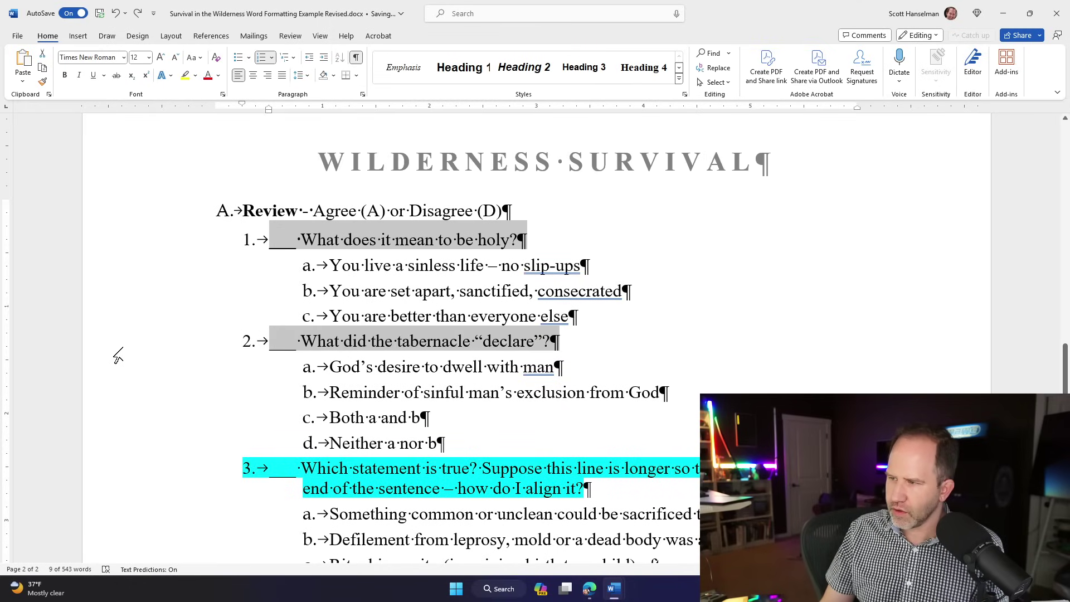
pyautogui.keyDown('ctrl'); pyautogui.click(126, 472); pyautogui.keyUp('ctrl')
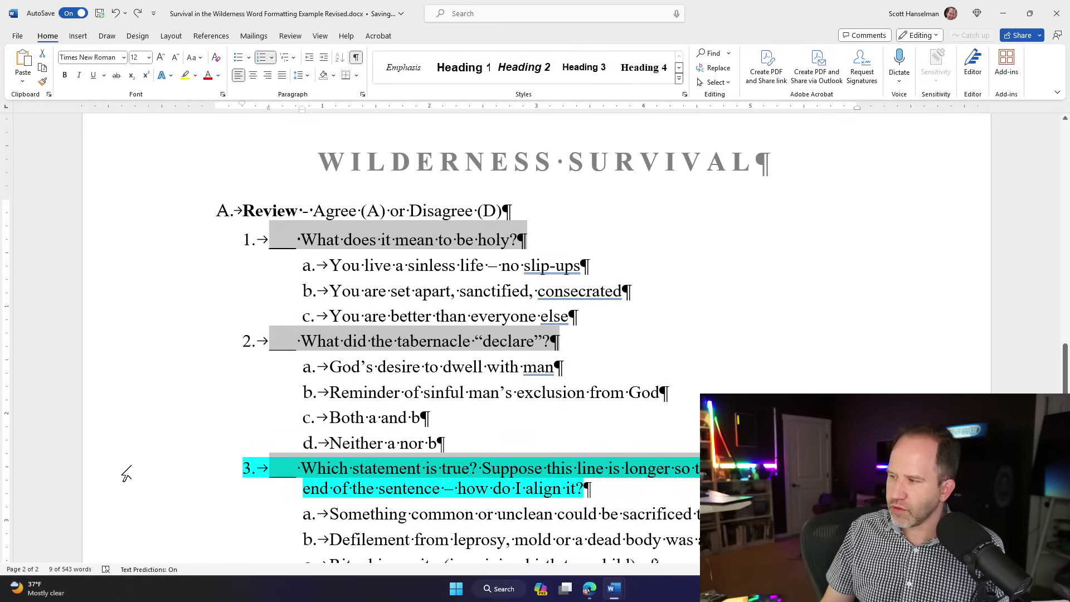
pyautogui.keyDown('ctrl'); pyautogui.click(126, 491); pyautogui.keyUp('ctrl')
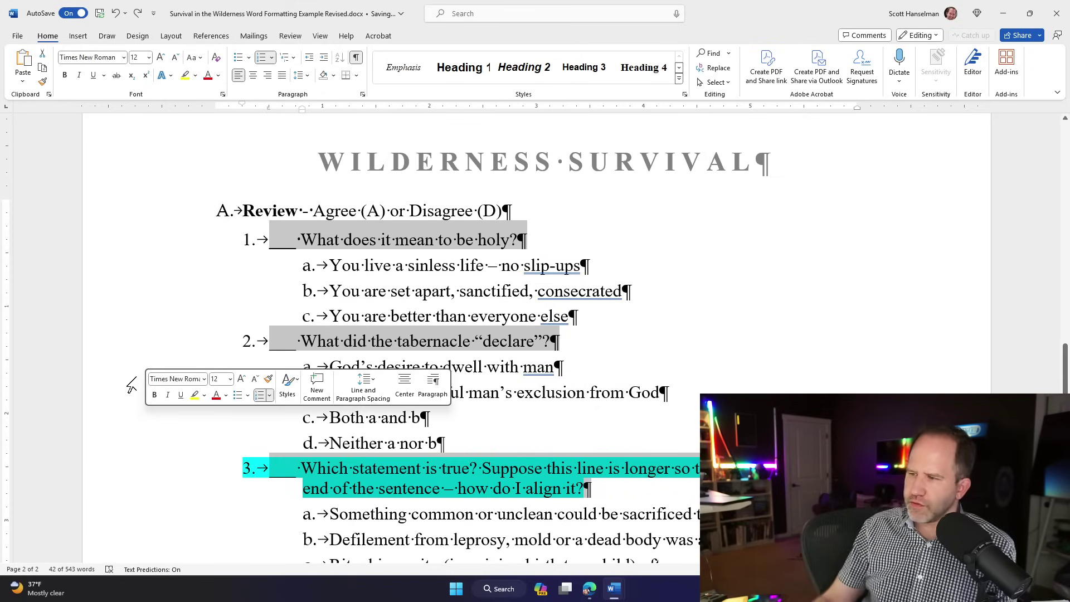
pyautogui.click(242, 106)
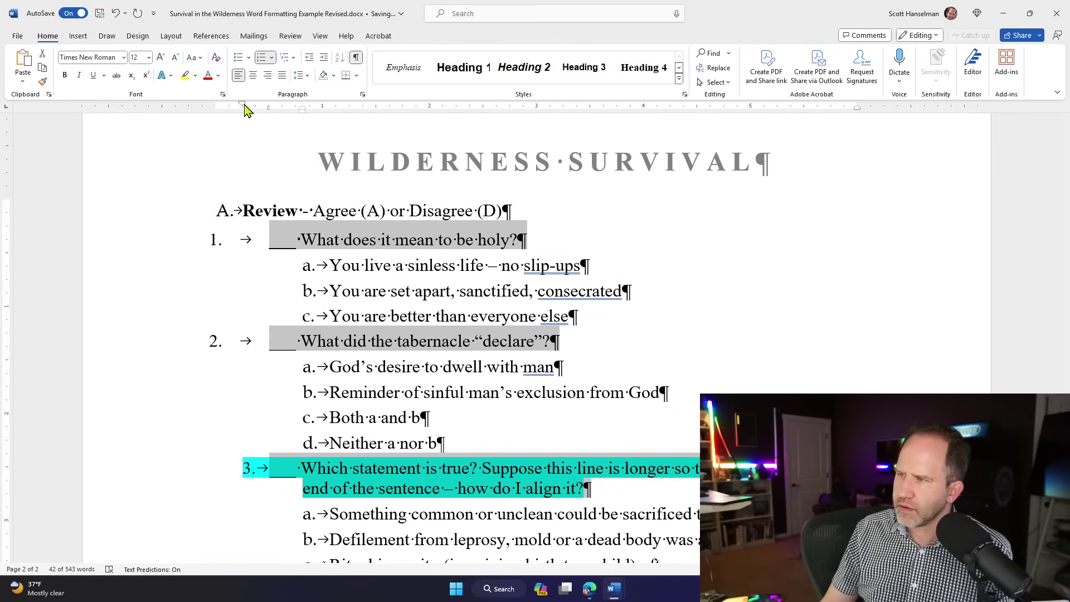
# Shift the selected question numbers right and set a tab stop for the blanks
pyautogui.moveTo(244, 106); pyautogui.dragTo(302, 110)
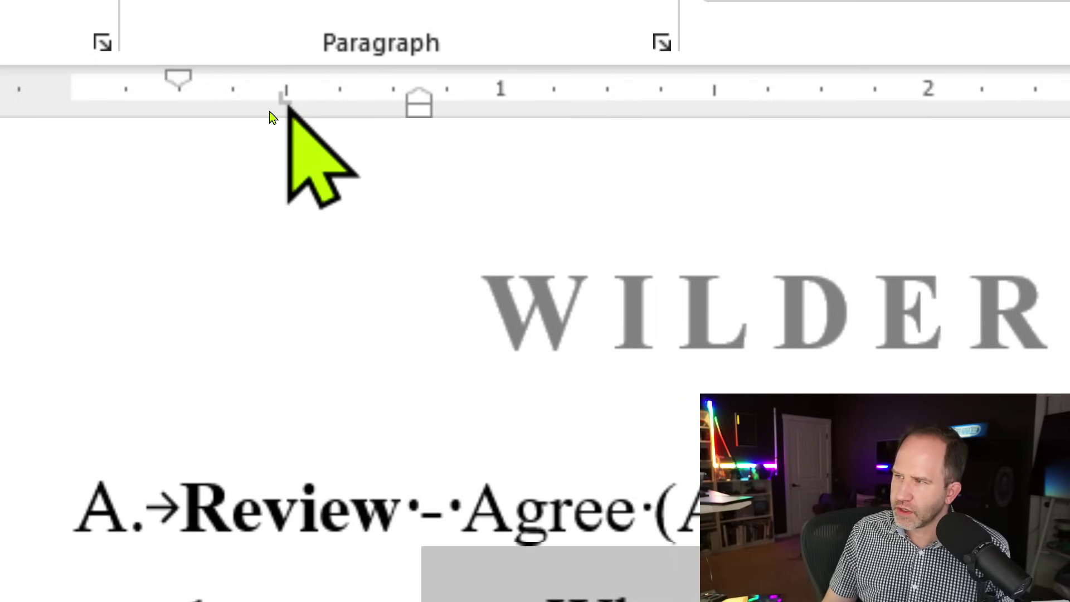
pyautogui.click(271, 116)
pyautogui.moveTo(270, 116); pyautogui.dragTo(273, 116)
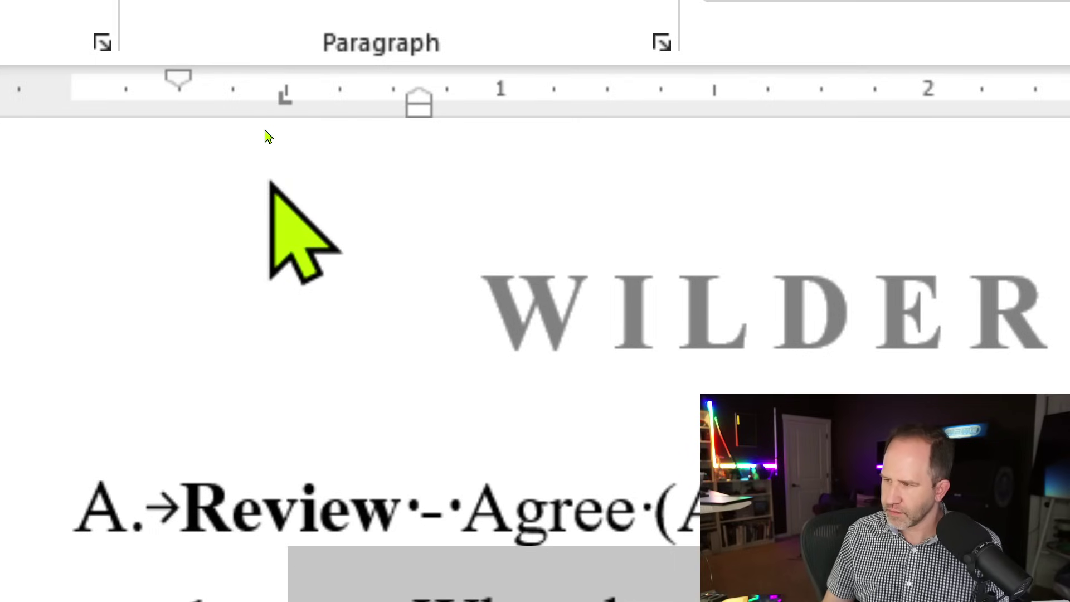
# Widen the question lines' hanging indent so item 3's wrapped line moves right
pyautogui.keyDown('ctrl'); pyautogui.scroll(-1, 266, 134); pyautogui.keyUp('ctrl')
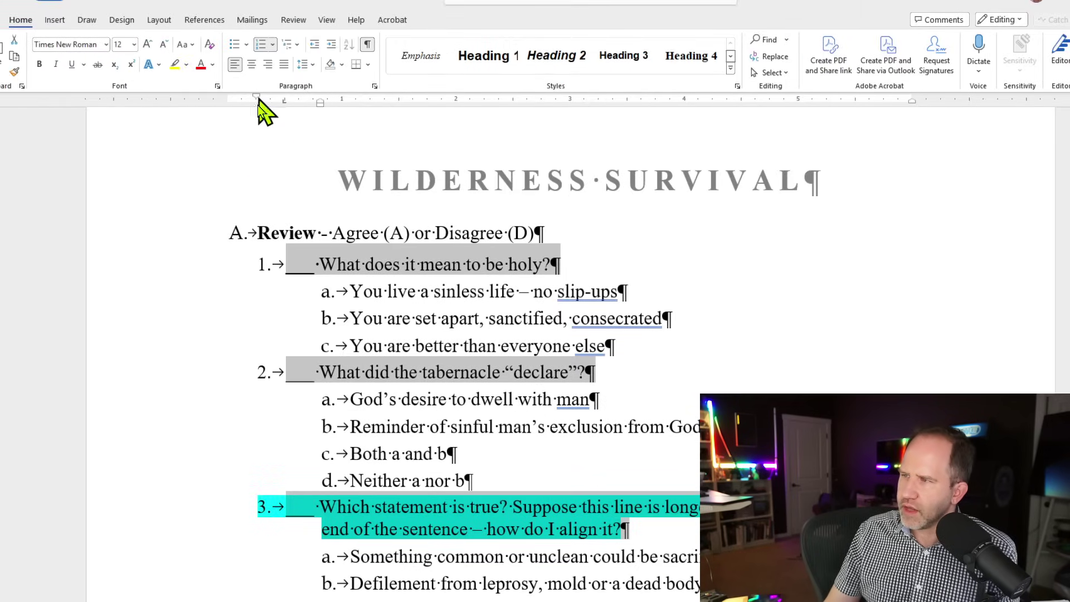
pyautogui.moveTo(258, 99); pyautogui.dragTo(284, 106)
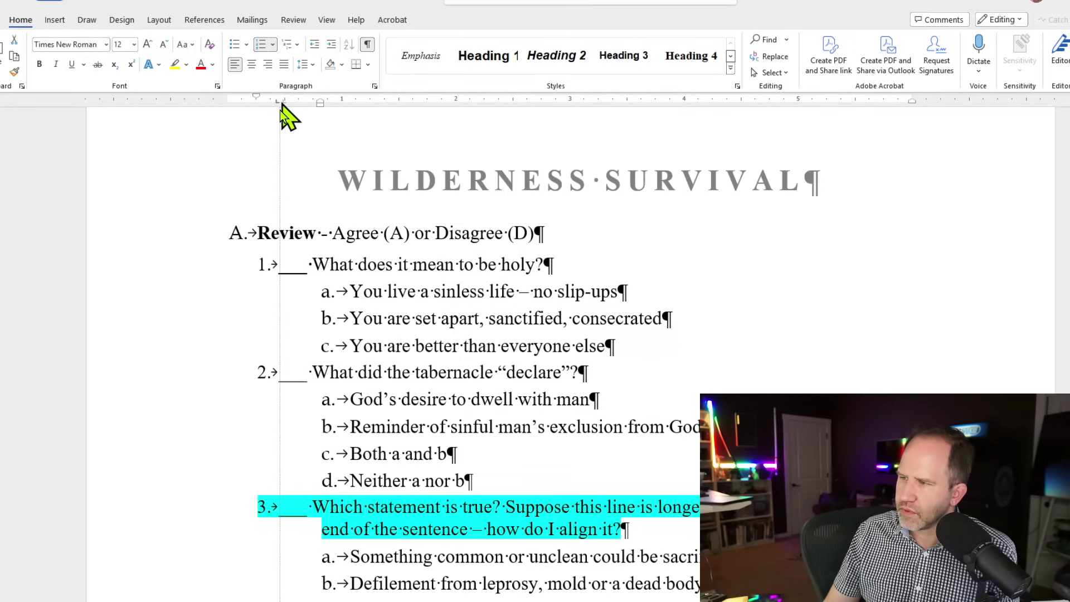
pyautogui.moveTo(280, 105); pyautogui.dragTo(320, 105)
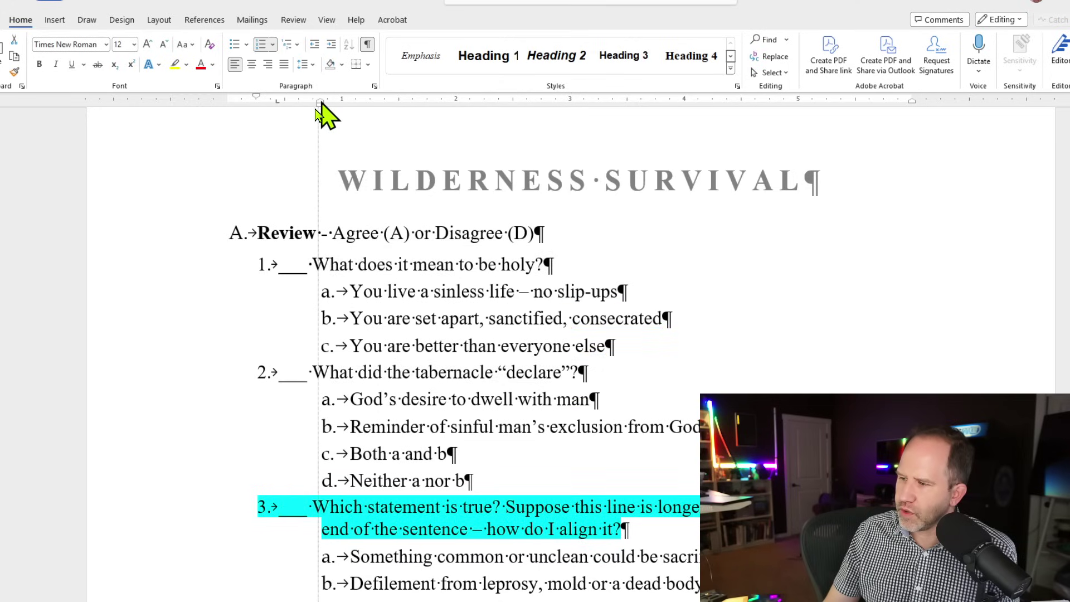
# Select the answer lines of all questions and pull their text closer to letters a–d
pyautogui.click(323, 257)
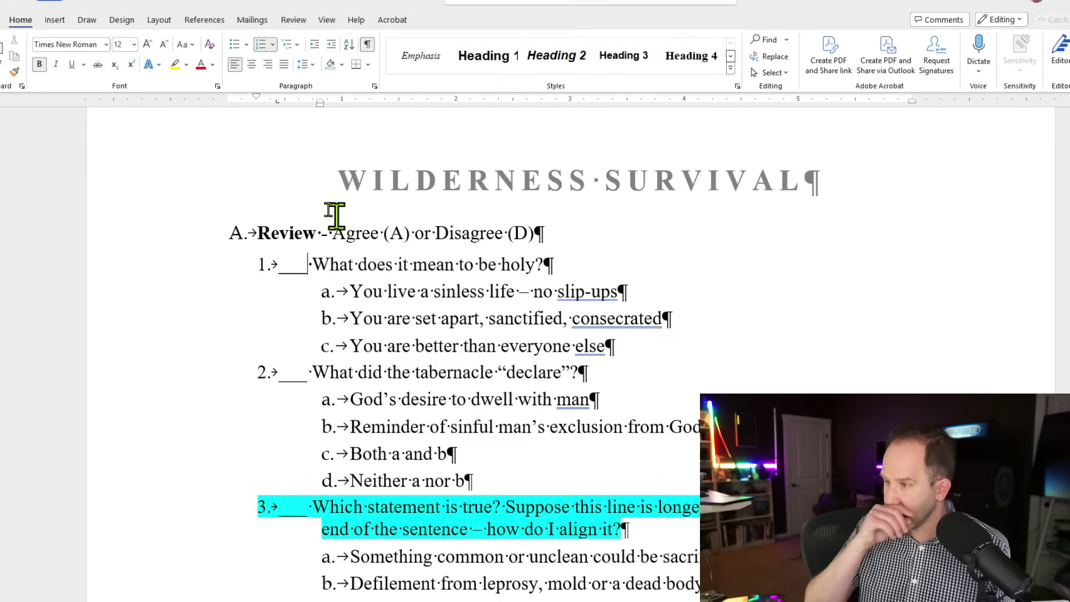
pyautogui.scroll(-1, 340, 222)
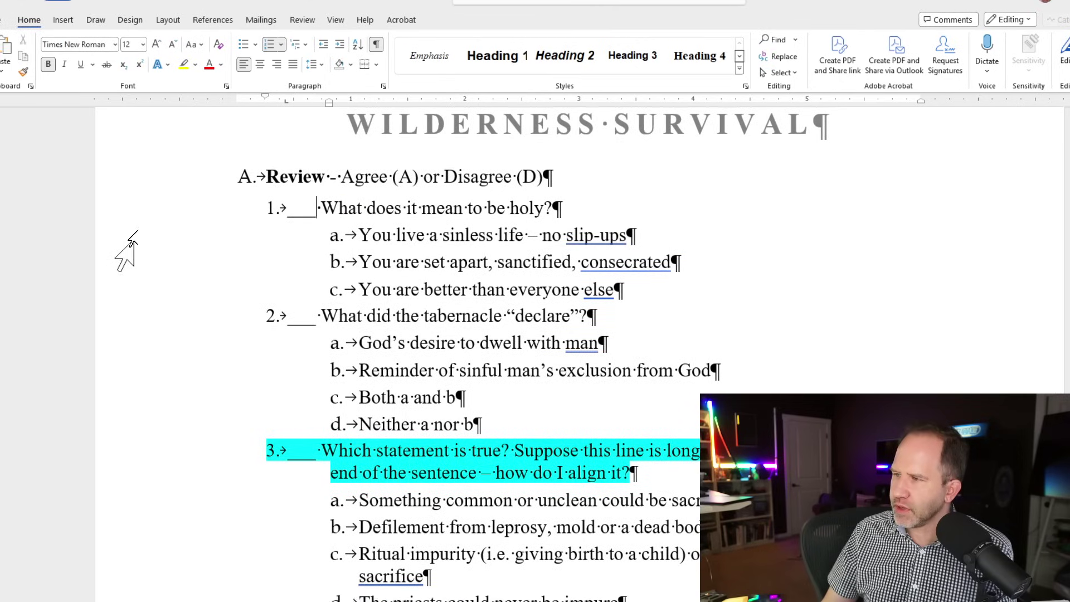
pyautogui.moveTo(118, 239); pyautogui.dragTo(145, 281)
pyautogui.keyDown('ctrl'); pyautogui.moveTo(146, 334); pyautogui.dragTo(189, 474); pyautogui.keyUp('ctrl')
pyautogui.scroll(-2, 181, 413)
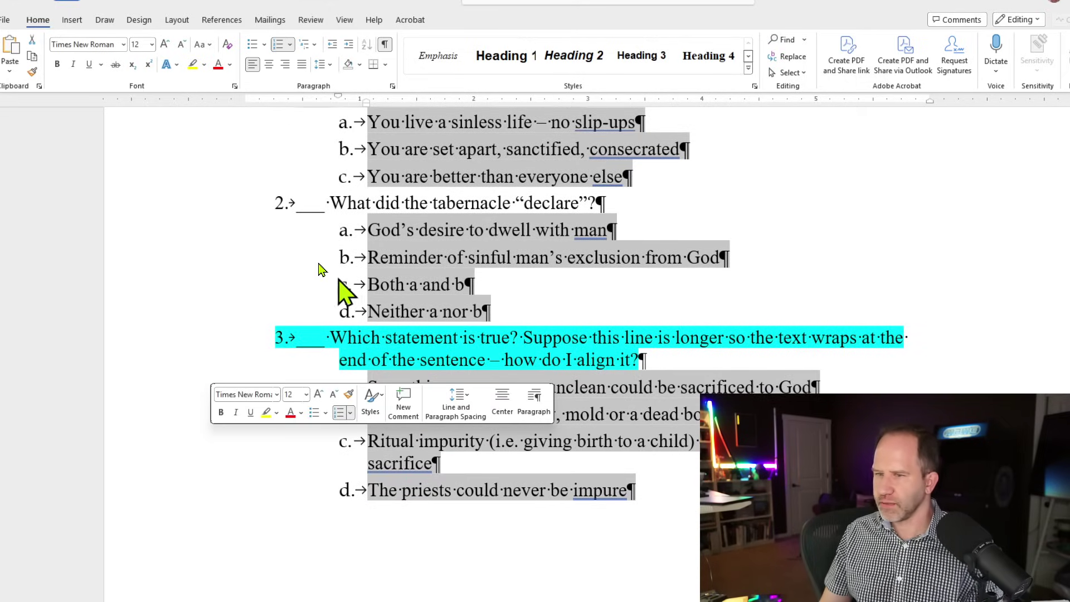
pyautogui.scroll(2, 340, 123)
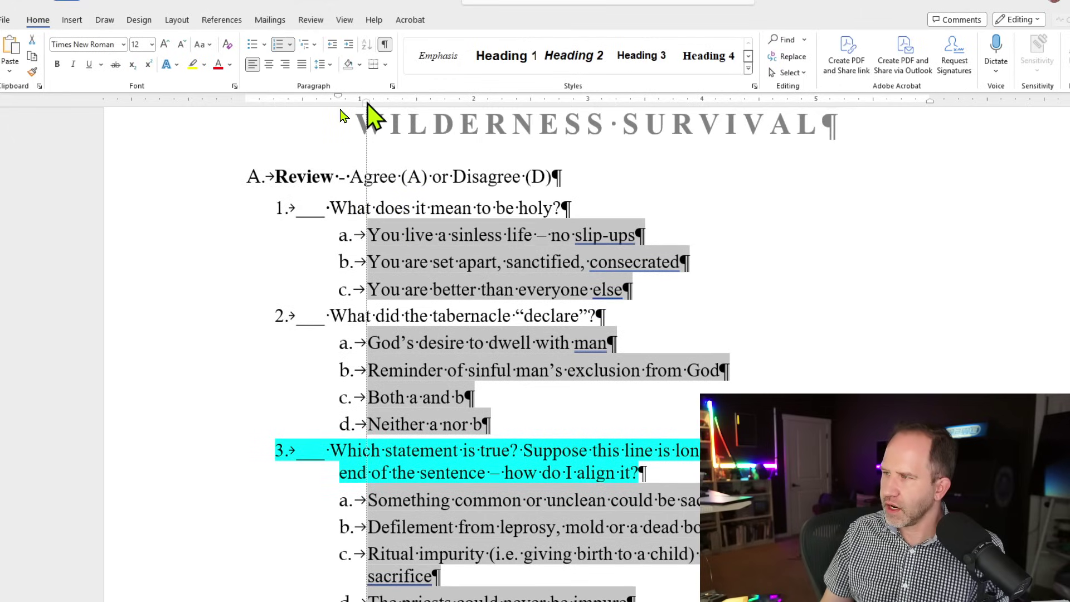
pyautogui.moveTo(367, 102)
pyautogui.mouseDown()
pyautogui.moveTo(420, 107)
pyautogui.moveTo(359, 108)
pyautogui.moveTo(436, 109)
pyautogui.moveTo(364, 105)
pyautogui.mouseUp()
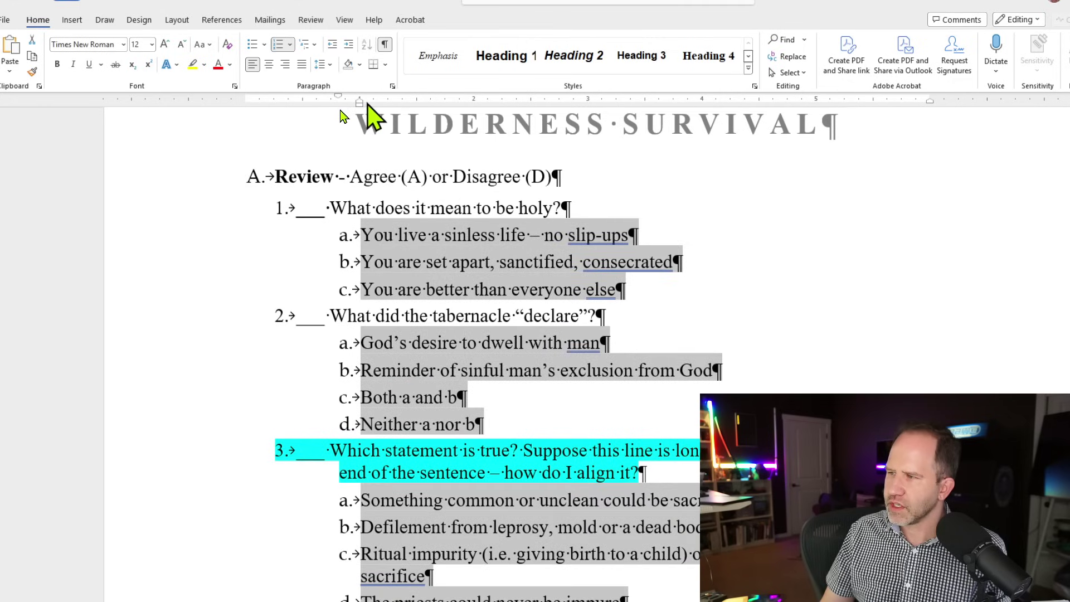
pyautogui.click(190, 236)
pyautogui.scroll(-3, 194, 279)
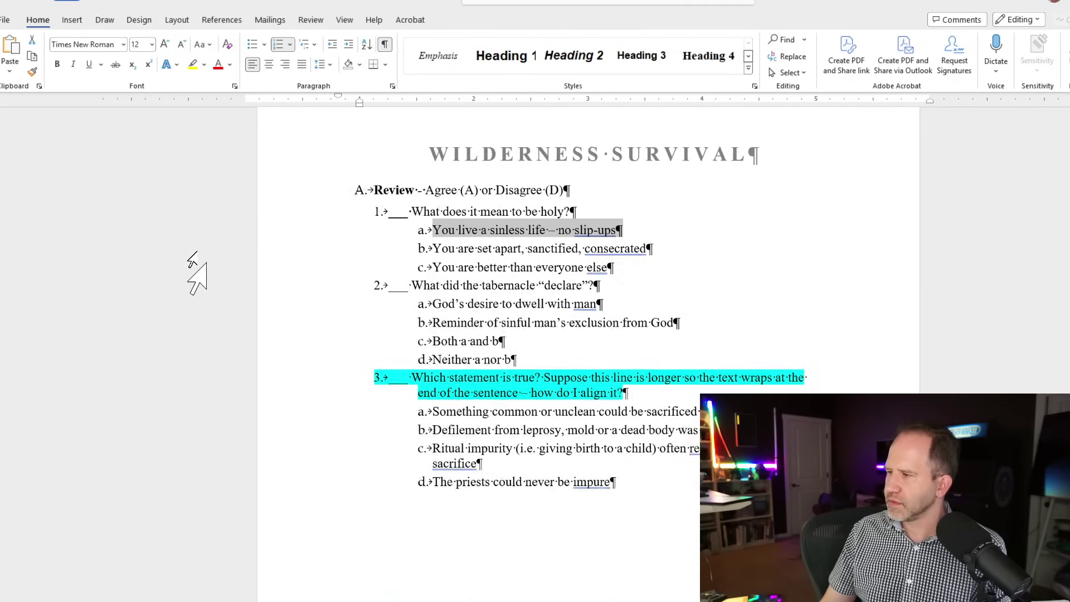
# Reapply the wider gap between answer letters a–d and their text
pyautogui.click(419, 394)
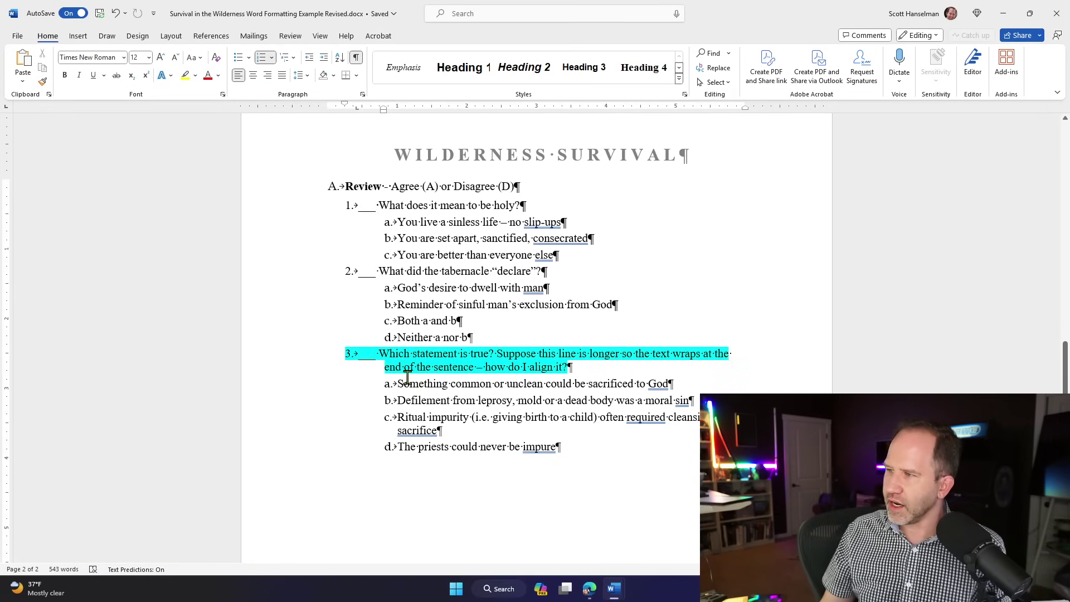
pyautogui.scroll(6, 509, 334)
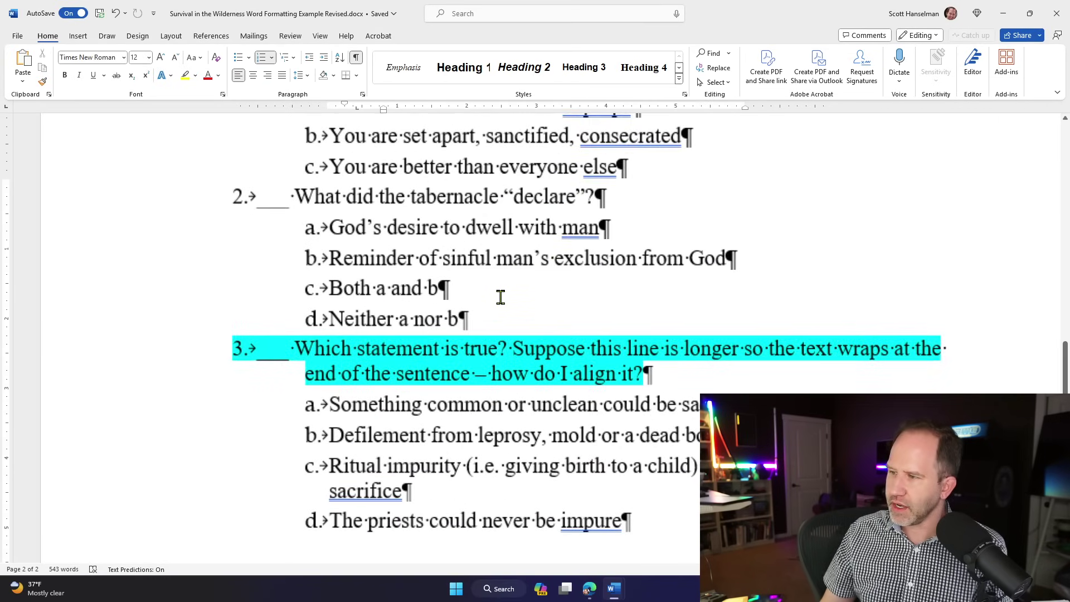
pyautogui.scroll(-1, 490, 285)
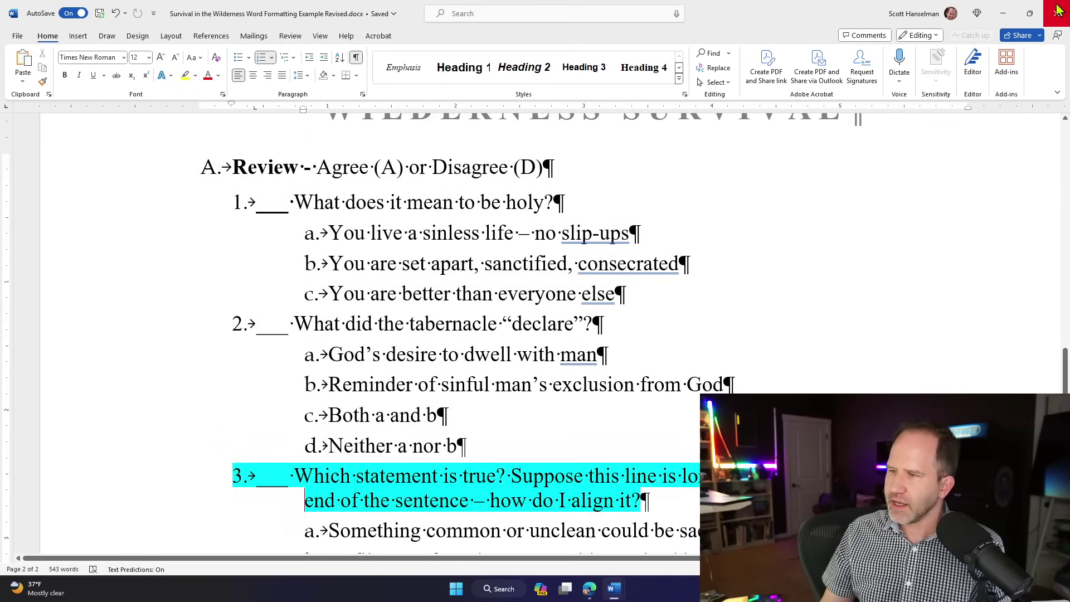
pyautogui.press('super+Down')
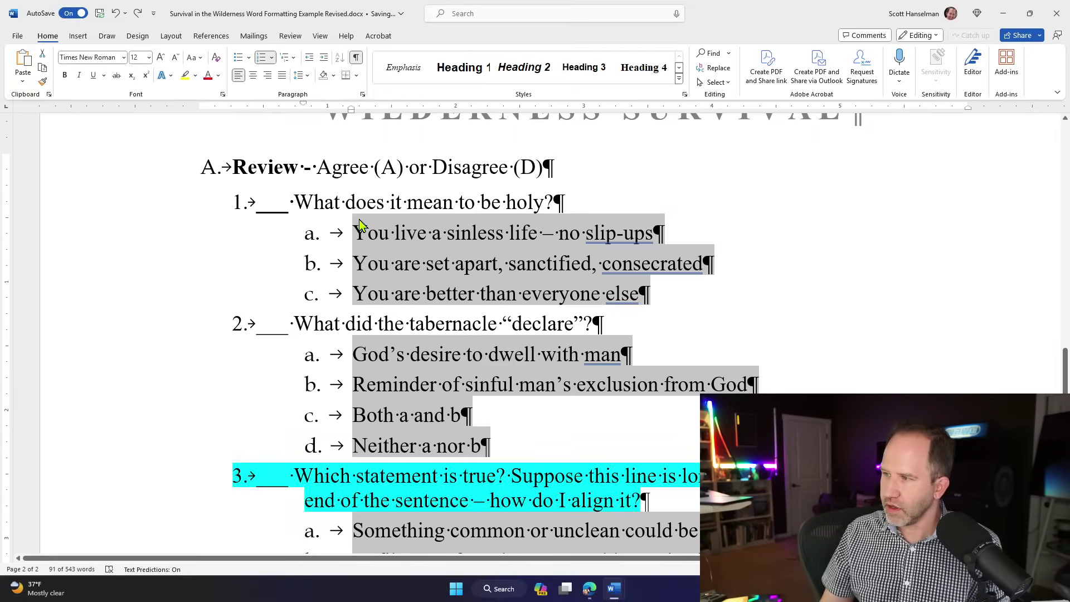
# Insert a tab after question 1's blank and move its tab stop further right
pyautogui.click(354, 226)
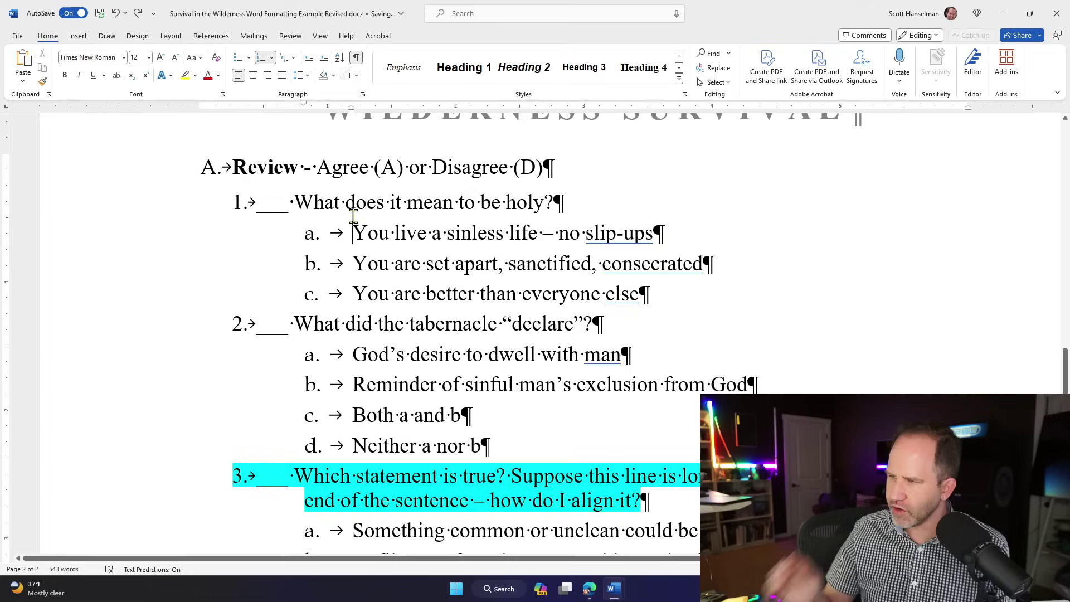
pyautogui.click(285, 204)
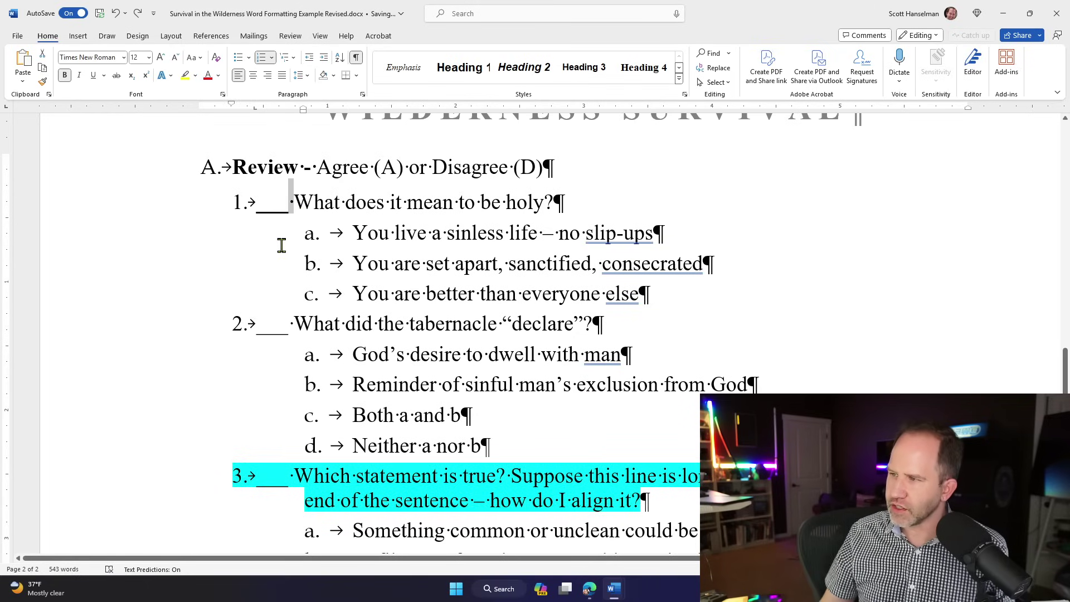
pyautogui.press('Tab')
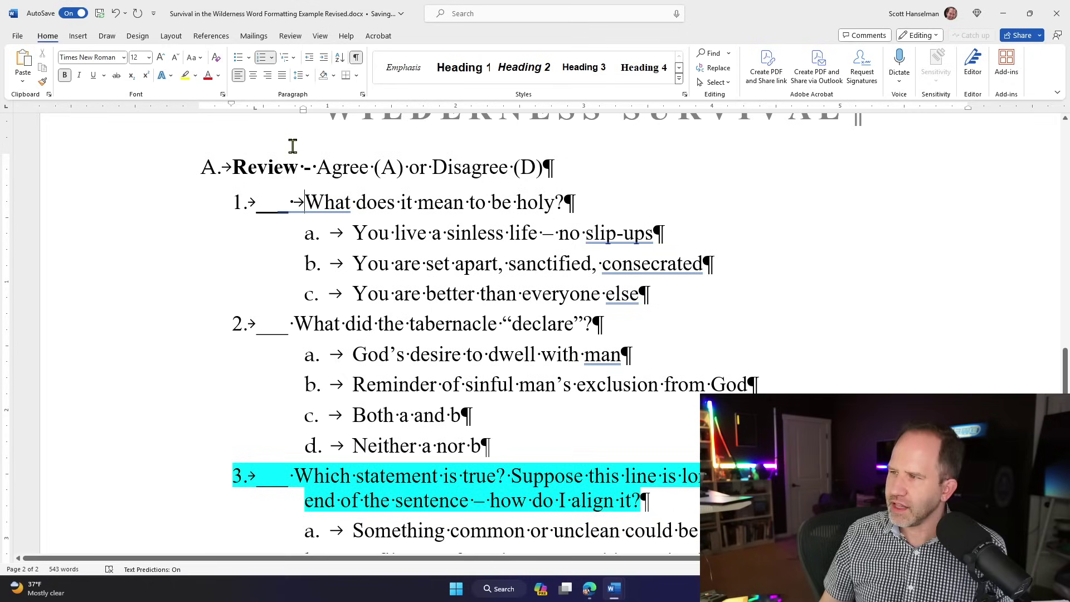
pyautogui.moveTo(290, 110)
pyautogui.mouseDown()
pyautogui.moveTo(308, 113)
pyautogui.moveTo(296, 113)
pyautogui.mouseUp()
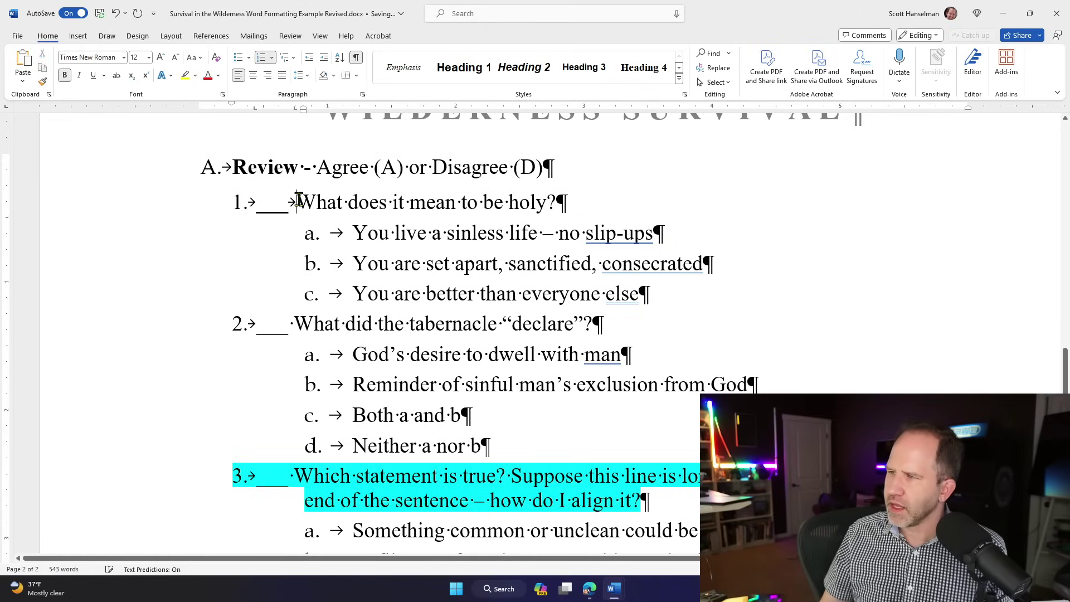
# Select the lines of questions 1–3 and set a shared tab stop
pyautogui.tripleClick(161, 229)
pyautogui.click(159, 329)
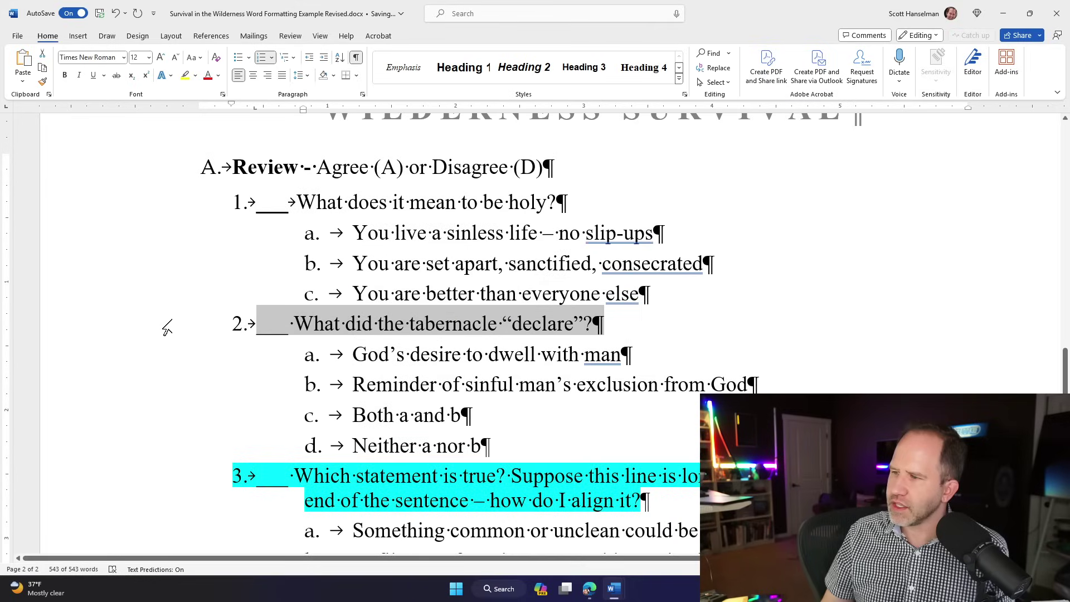
pyautogui.keyDown('ctrl'); pyautogui.click(172, 206); pyautogui.keyUp('ctrl')
pyautogui.keyDown('ctrl'); pyautogui.click(167, 488); pyautogui.keyUp('ctrl')
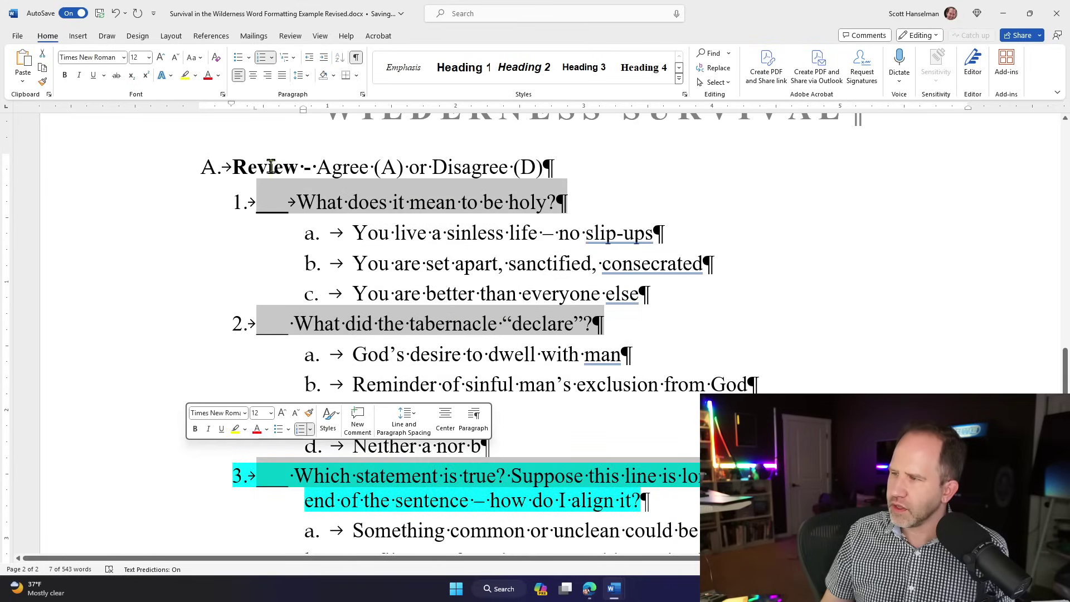
pyautogui.moveTo(296, 110)
pyautogui.mouseDown()
pyautogui.moveTo(334, 112)
pyautogui.moveTo(273, 115)
pyautogui.moveTo(295, 116)
pyautogui.mouseUp()
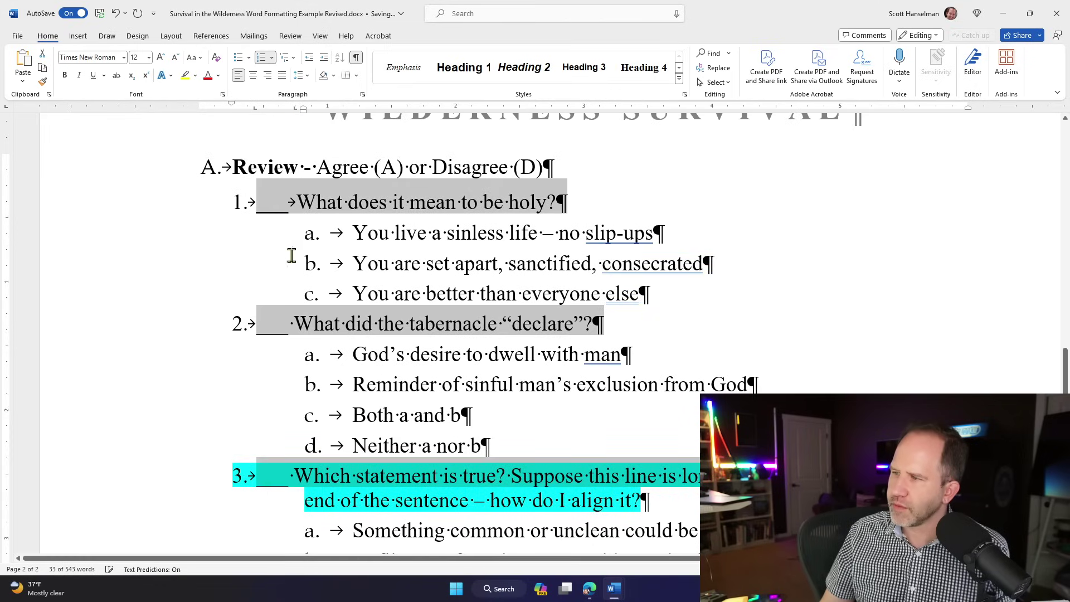
# Replace the spaces after the blanks of questions 2 and 3 with tabs
pyautogui.click(292, 263)
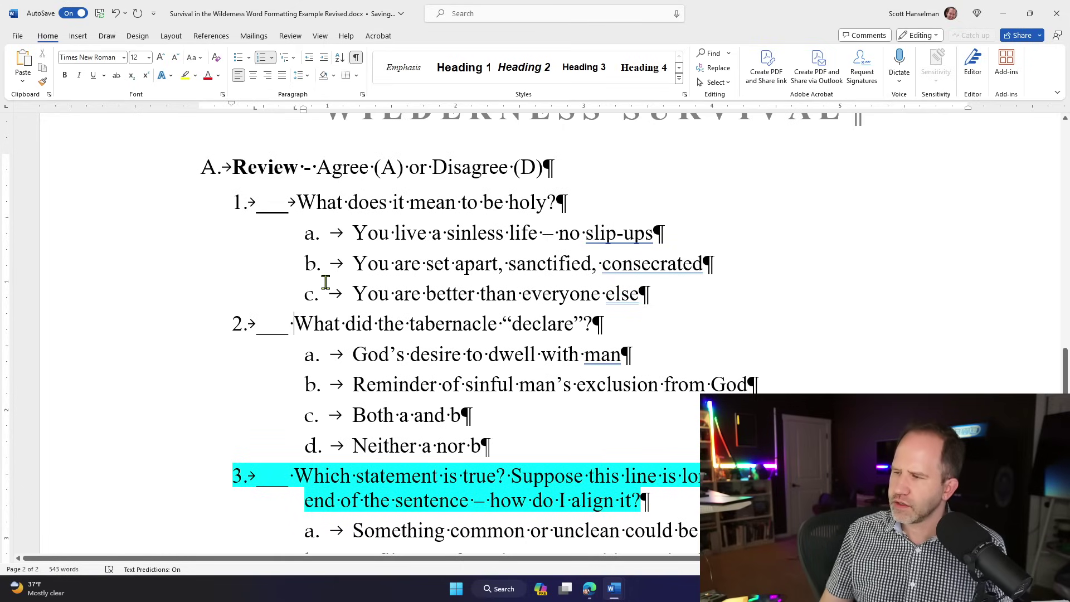
pyautogui.press('BackSpace')
pyautogui.press('Tab')
pyautogui.press('Down')
pyautogui.press('Down')
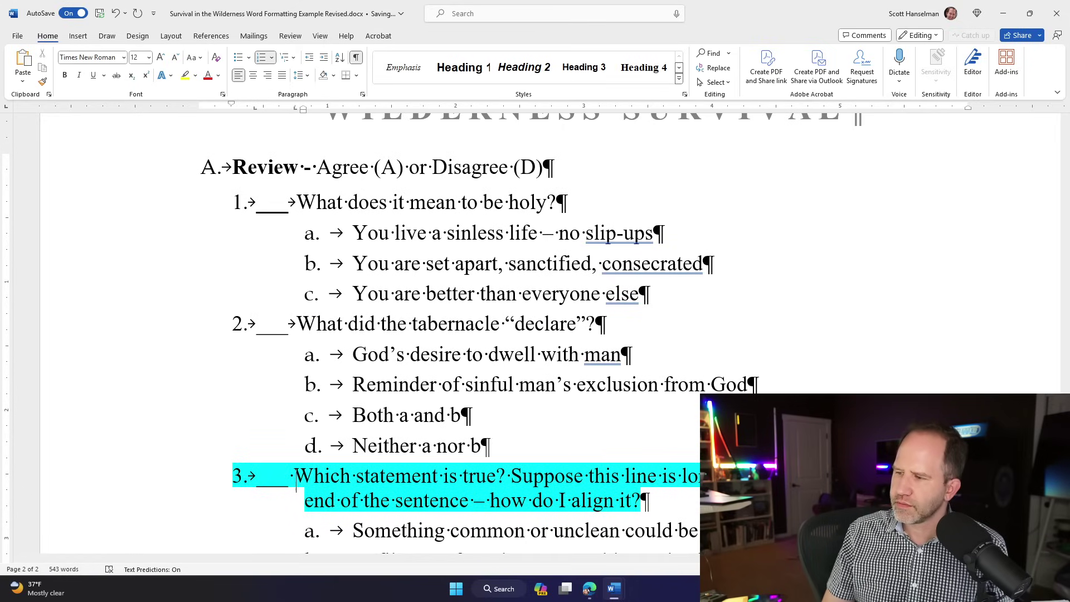
pyautogui.press('BackSpace')
pyautogui.press('Tab')
# Reselect the lines of questions 1, 2 and 3 together
pyautogui.tripleClick(152, 210)
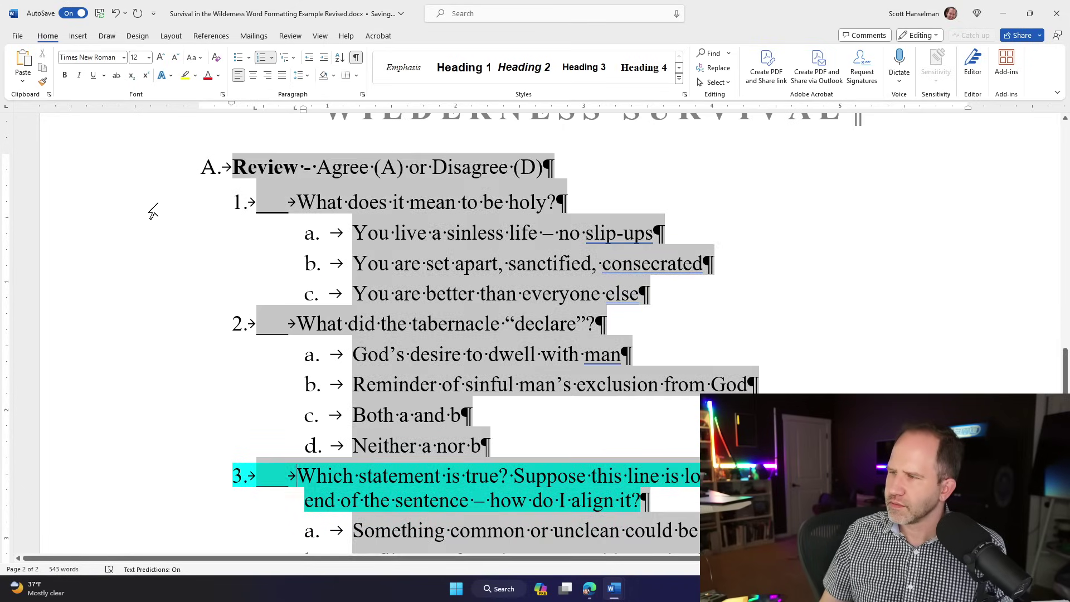
pyautogui.click(172, 294)
pyautogui.click(172, 213)
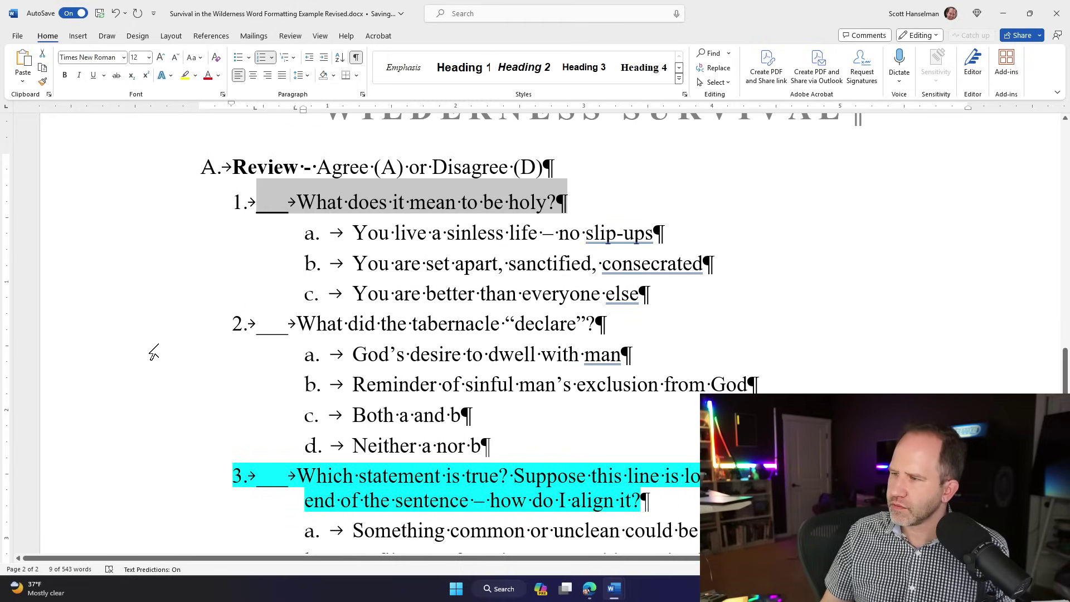
pyautogui.keyDown('ctrl'); pyautogui.click(139, 330); pyautogui.keyUp('ctrl')
pyautogui.keyDown('ctrl'); pyautogui.click(156, 478); pyautogui.keyUp('ctrl')
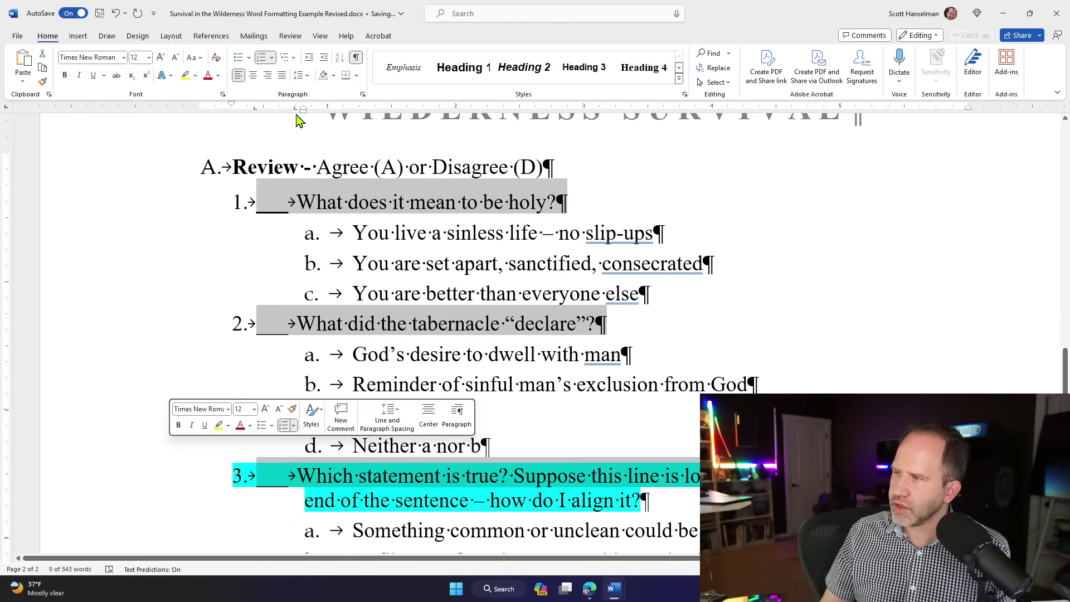
# Match the three questions' hanging indent to their tab stop so item 3's wrap aligns
pyautogui.moveTo(301, 109)
pyautogui.mouseDown()
pyautogui.moveTo(291, 114)
pyautogui.moveTo(323, 114)
pyautogui.moveTo(278, 115)
pyautogui.moveTo(337, 114)
pyautogui.moveTo(300, 114)
pyautogui.mouseUp()
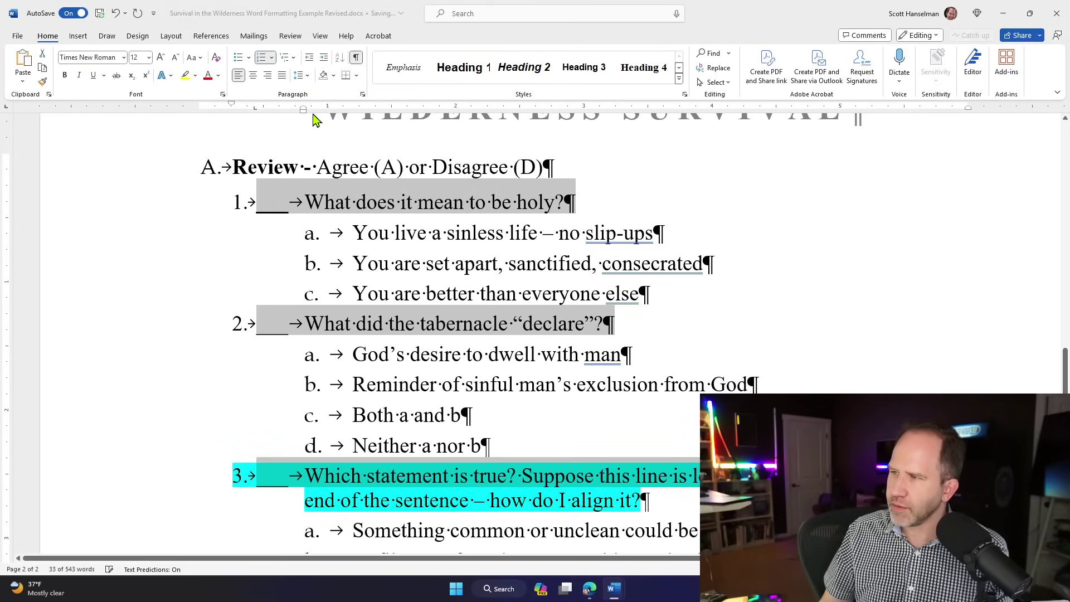
pyautogui.moveTo(303, 110); pyautogui.dragTo(300, 115)
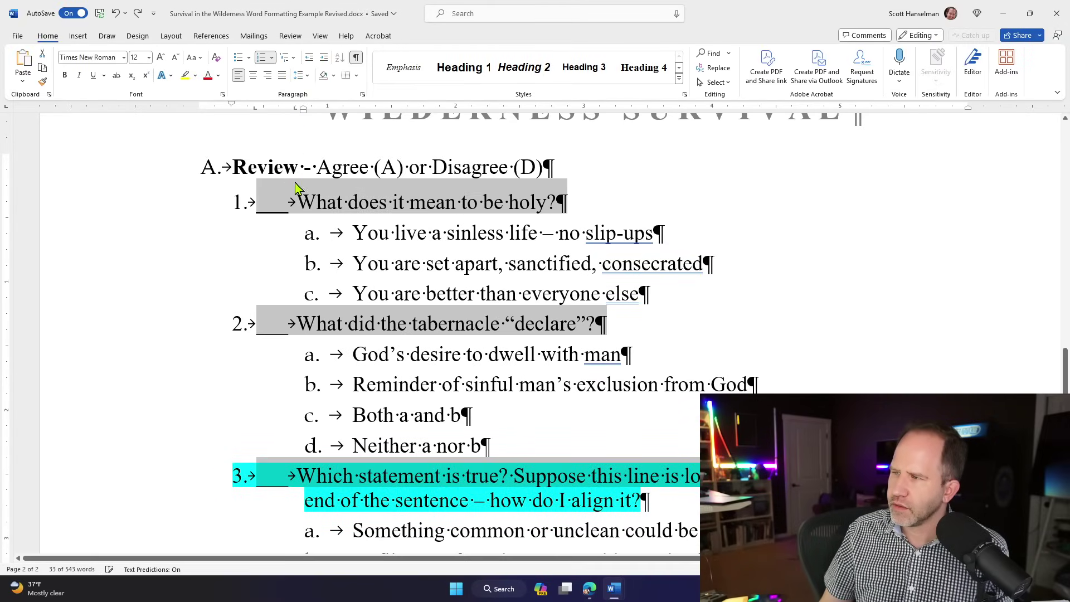
pyautogui.click(297, 204)
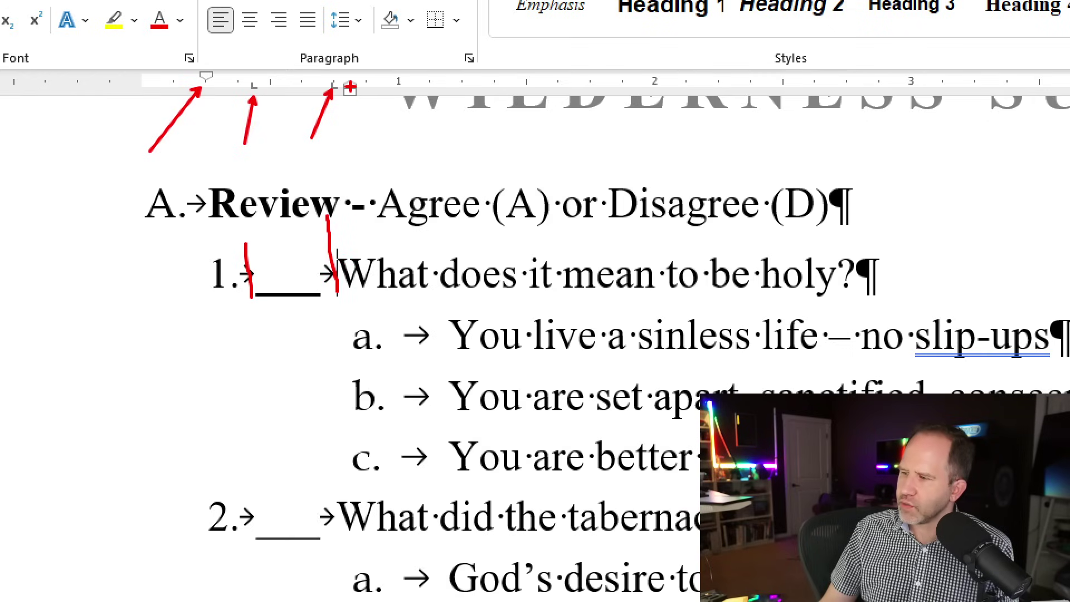
# Nudge question 3's hanging indent slightly left
pyautogui.scroll(-2, 367, 306)
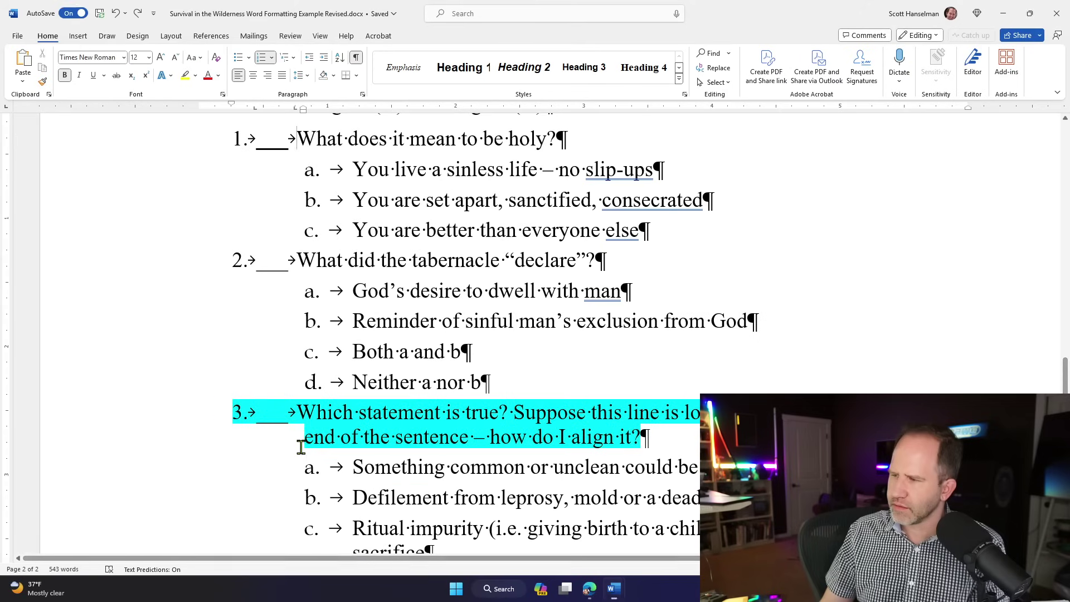
pyautogui.scroll(-5, 298, 442)
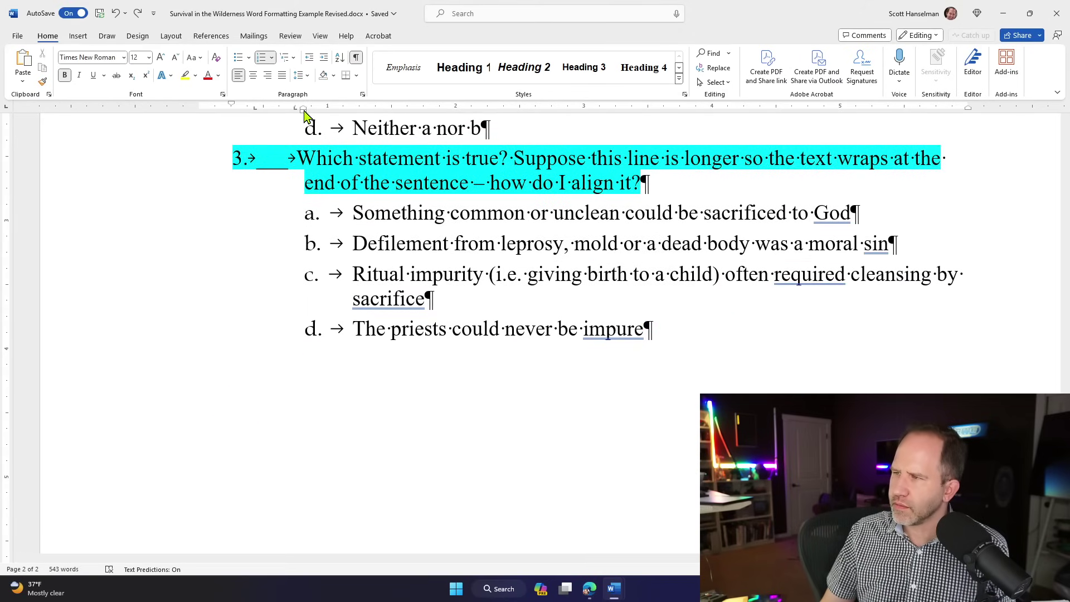
pyautogui.moveTo(304, 114); pyautogui.dragTo(296, 114)
pyautogui.scroll(4, 295, 114)
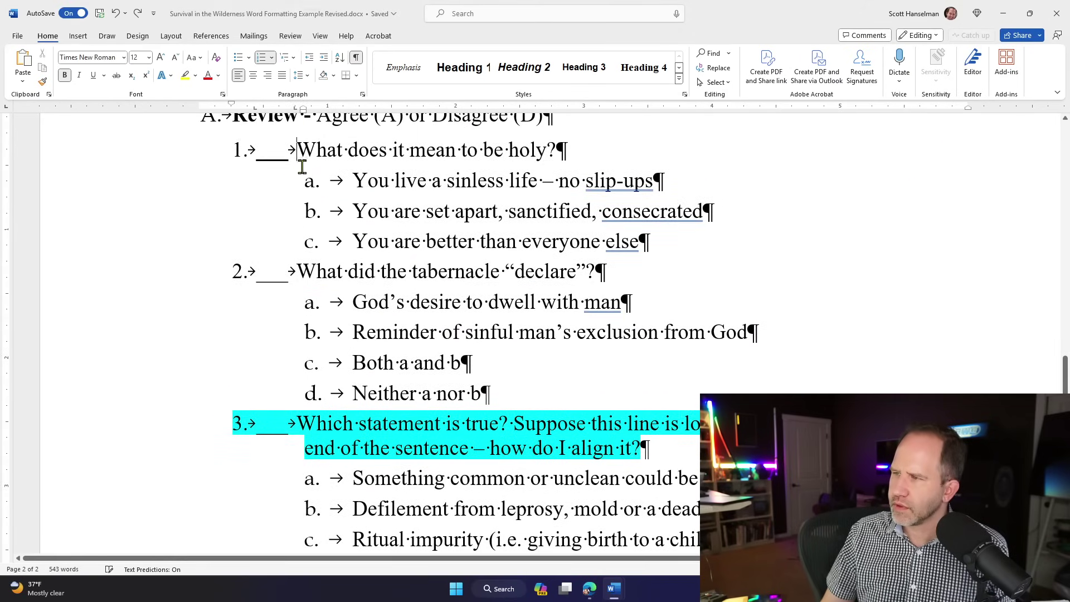
# Multi-select the lines of questions 1, 2 and 3 in the Agree or Disagree review
pyautogui.hotkey('ctrl', 'a')
pyautogui.click(175, 273)
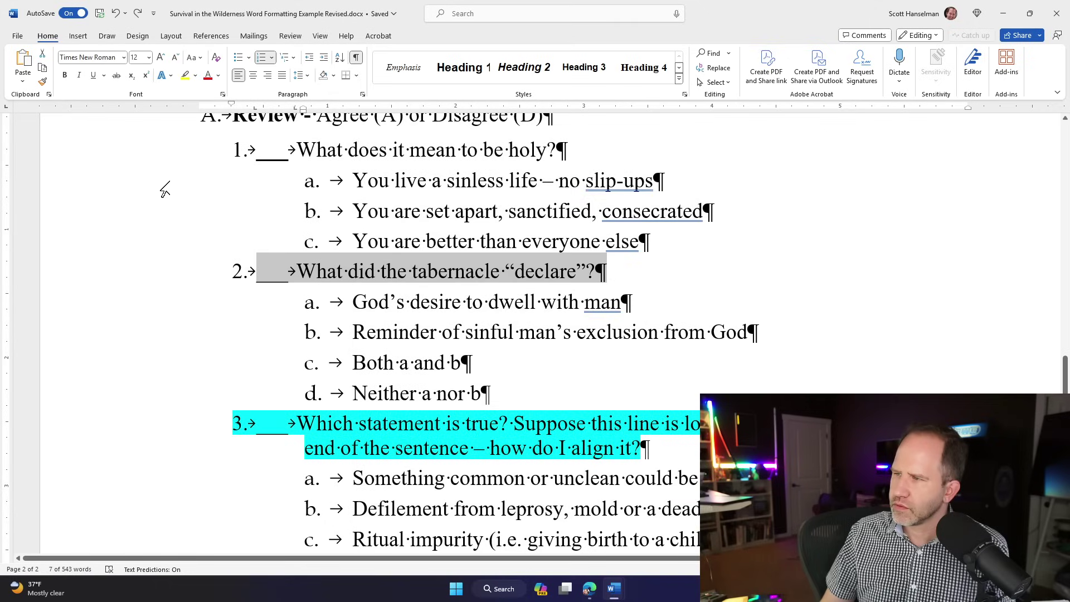
pyautogui.keyDown('ctrl'); pyautogui.click(174, 159); pyautogui.keyUp('ctrl')
pyautogui.keyDown('ctrl'); pyautogui.click(179, 429); pyautogui.keyUp('ctrl')
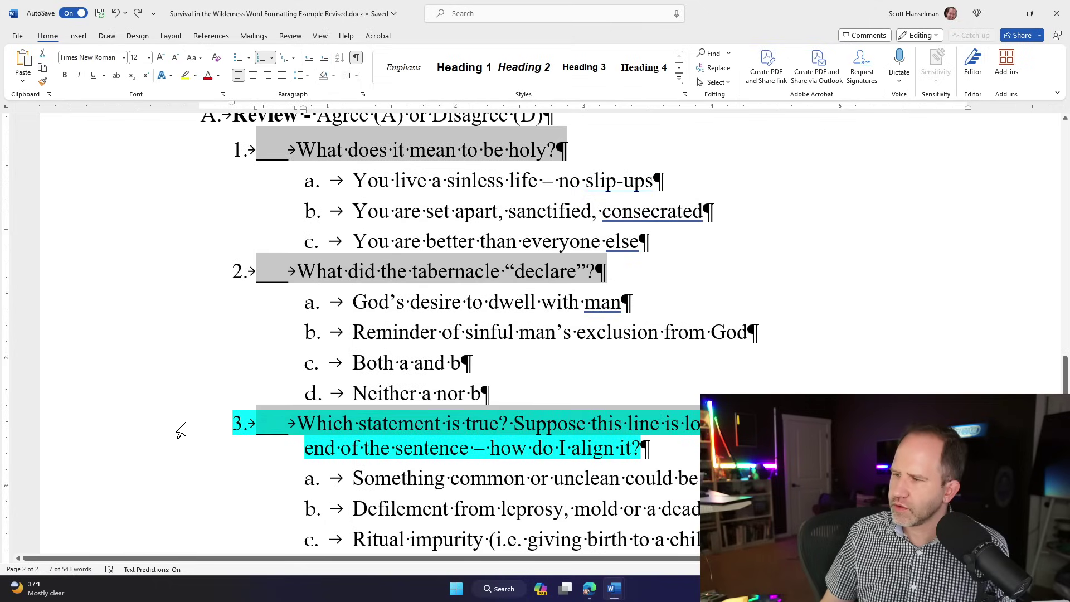
# Drag the ruler indent to shift question numbers 1–3 slightly left, aligning question 3's wrapped line
pyautogui.click(302, 115)
pyautogui.moveTo(303, 109); pyautogui.dragTo(298, 116)
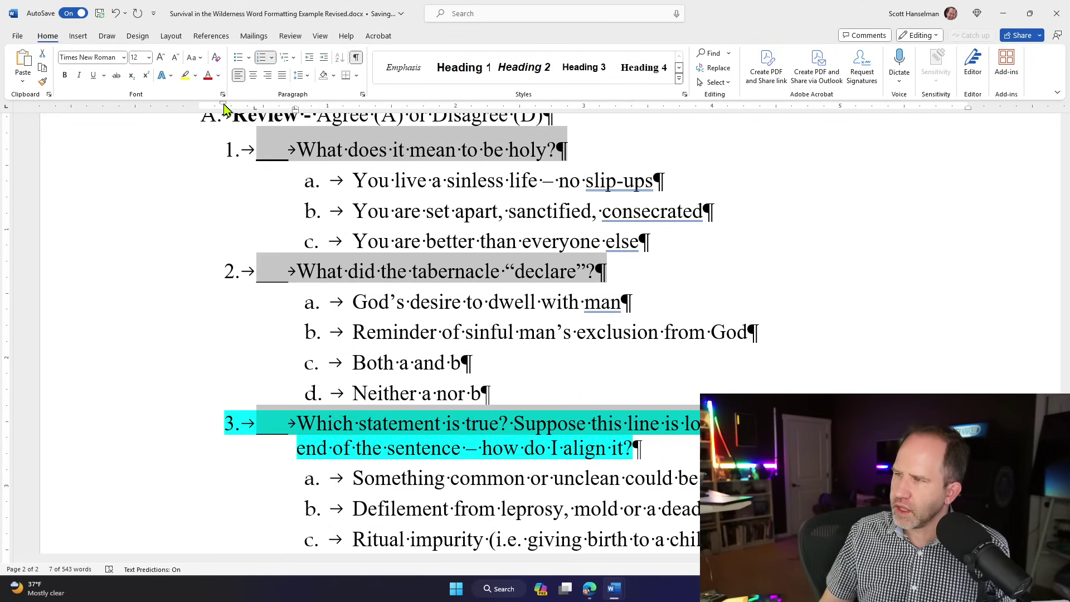
pyautogui.moveTo(225, 104); pyautogui.dragTo(231, 106)
pyautogui.click(216, 186)
pyautogui.scroll(-5, 262, 216)
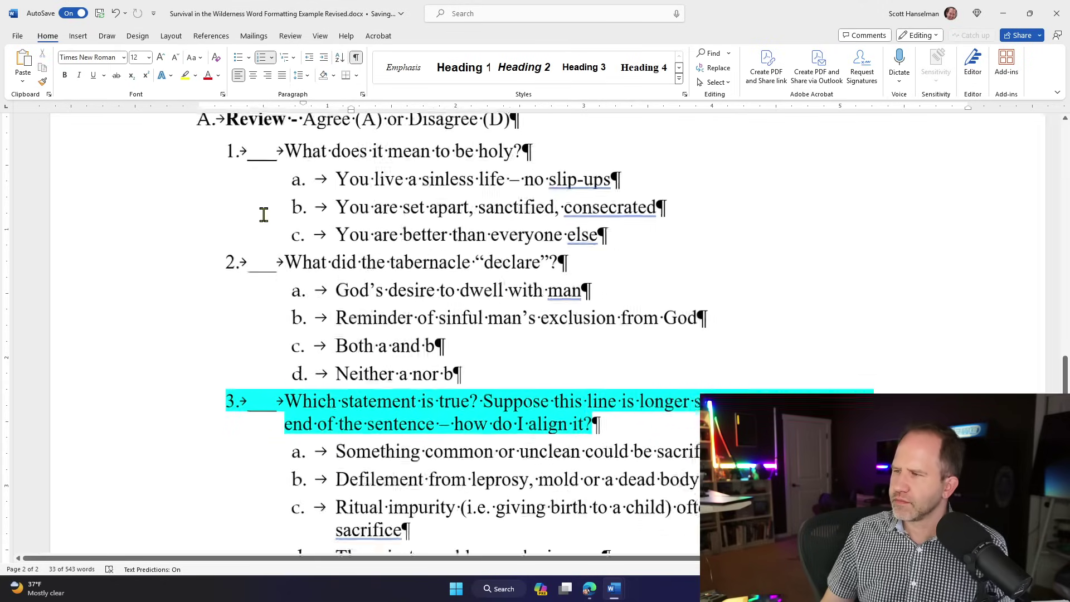
pyautogui.scroll(15, 506, 326)
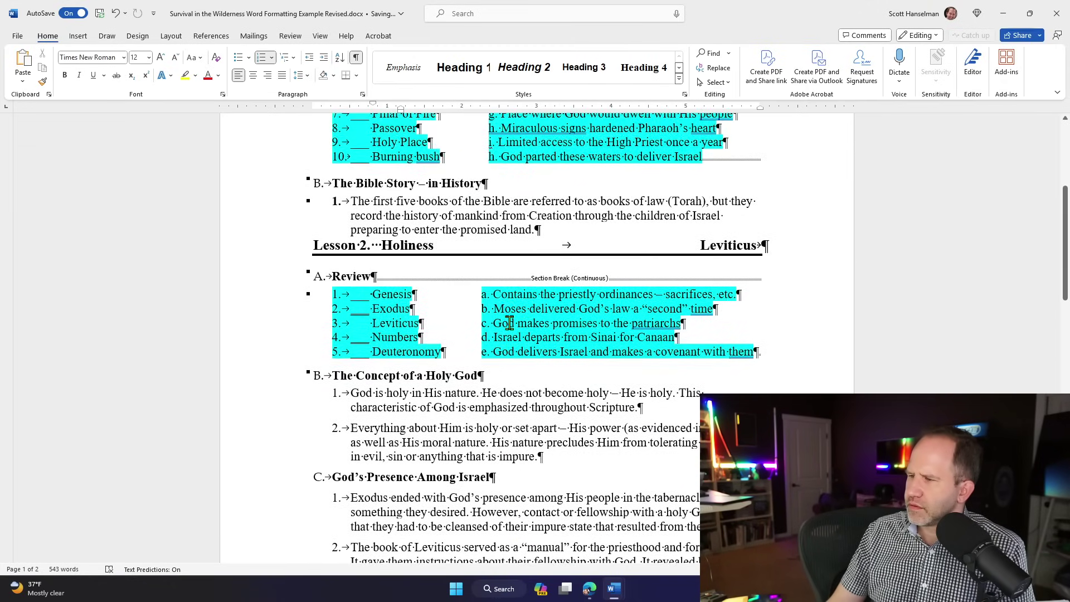
# Hide the formatting marks in the document
pyautogui.scroll(5, 509, 322)
pyautogui.click(356, 58)
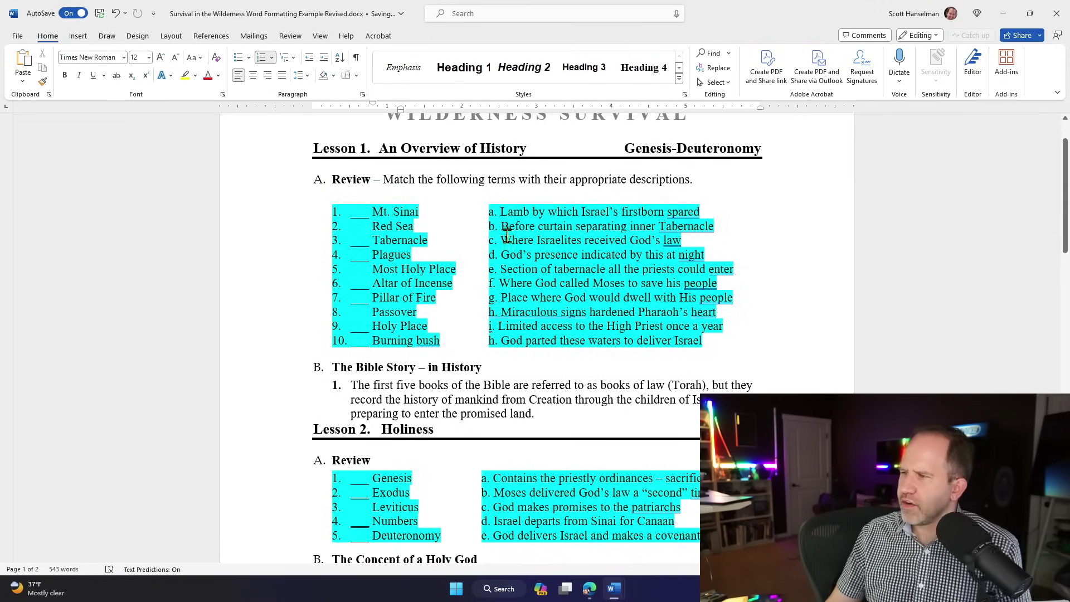
pyautogui.scroll(2, 794, 245)
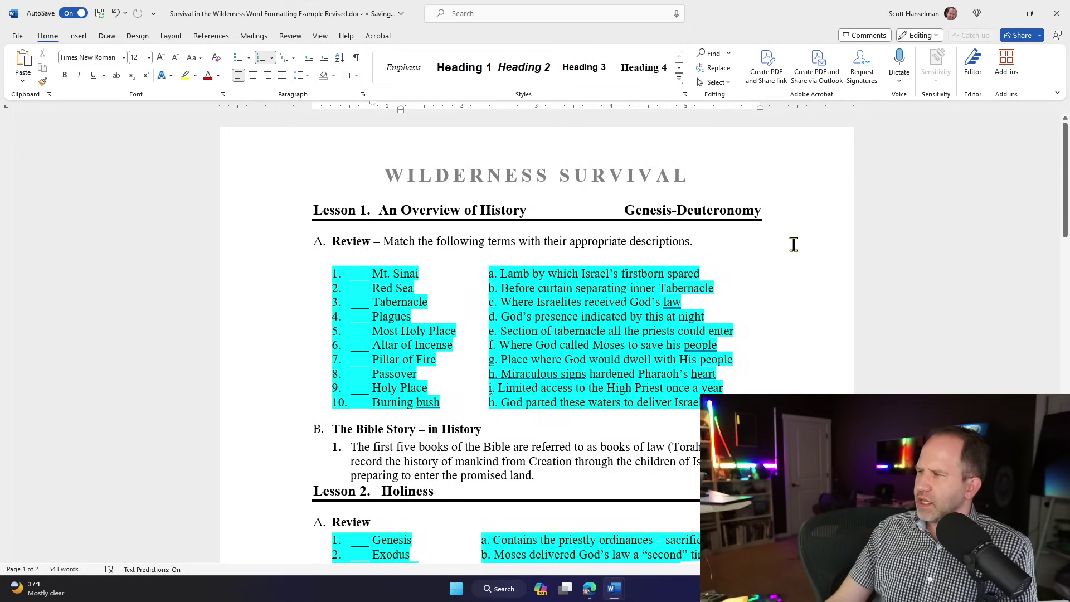
pyautogui.scroll(-8, 794, 244)
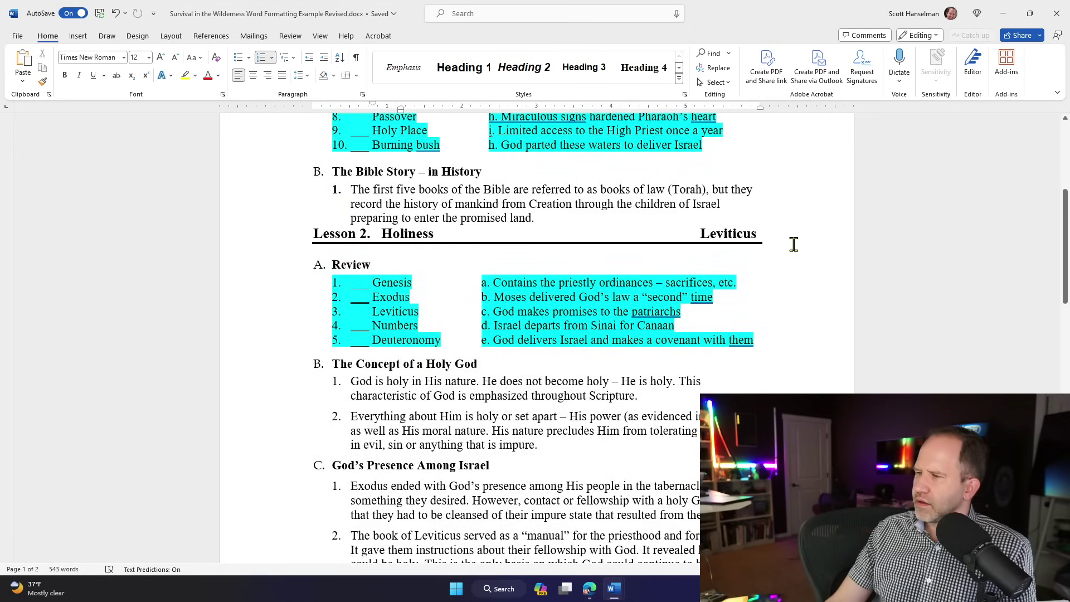
pyautogui.scroll(4, 794, 244)
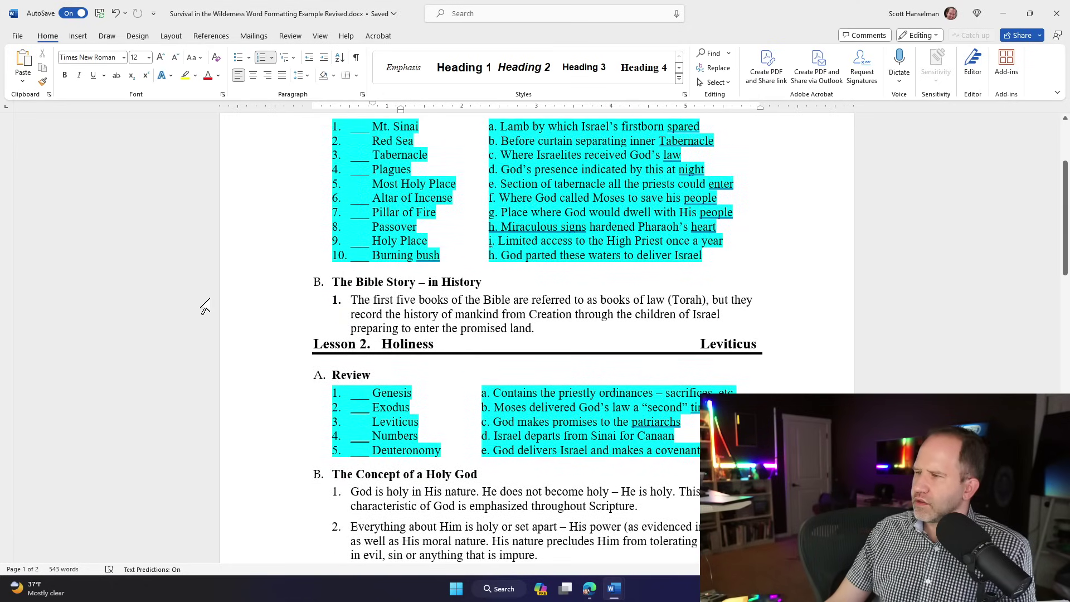
# Remove bold from list number 1. under The Bible Story – in History
pyautogui.click(334, 299)
pyautogui.click(65, 80)
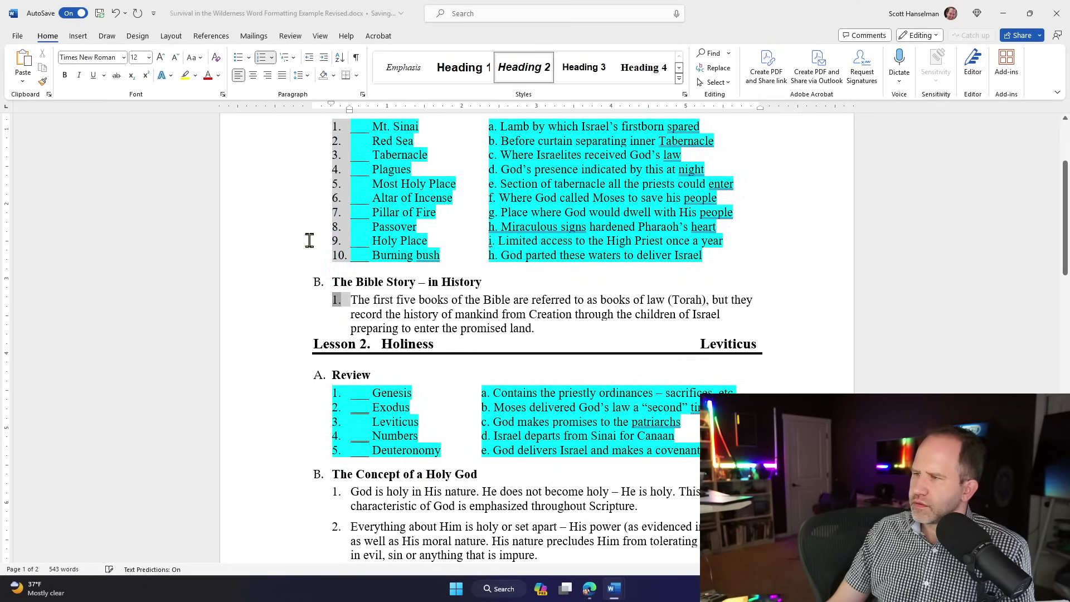
pyautogui.scroll(-5, 312, 245)
pyautogui.scroll(2, 388, 275)
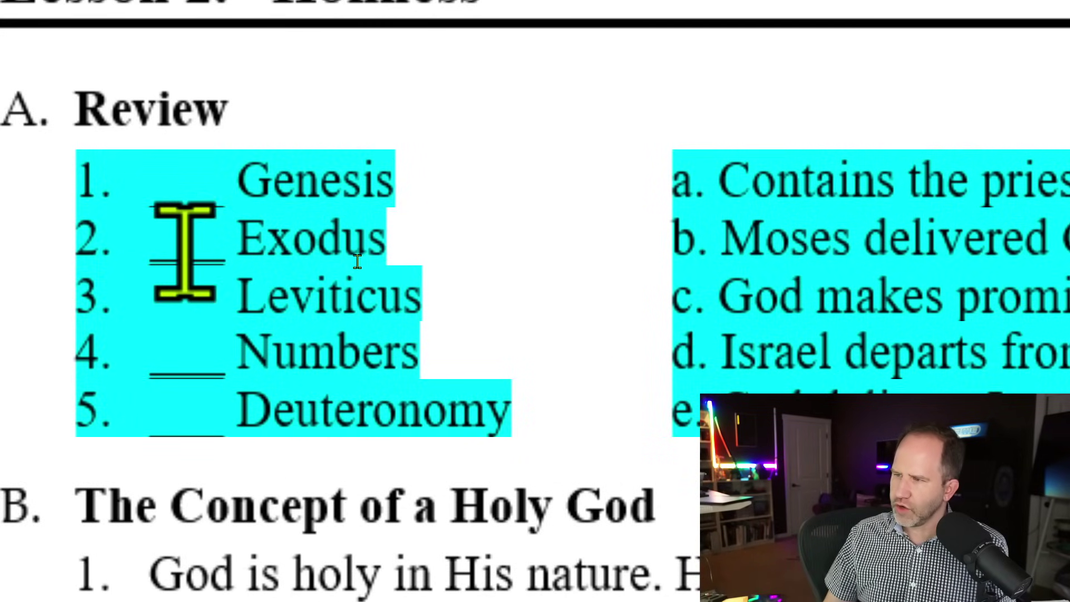
pyautogui.moveTo(285, 225); pyautogui.dragTo(328, 225)
pyautogui.moveTo(231, 186); pyautogui.dragTo(263, 425)
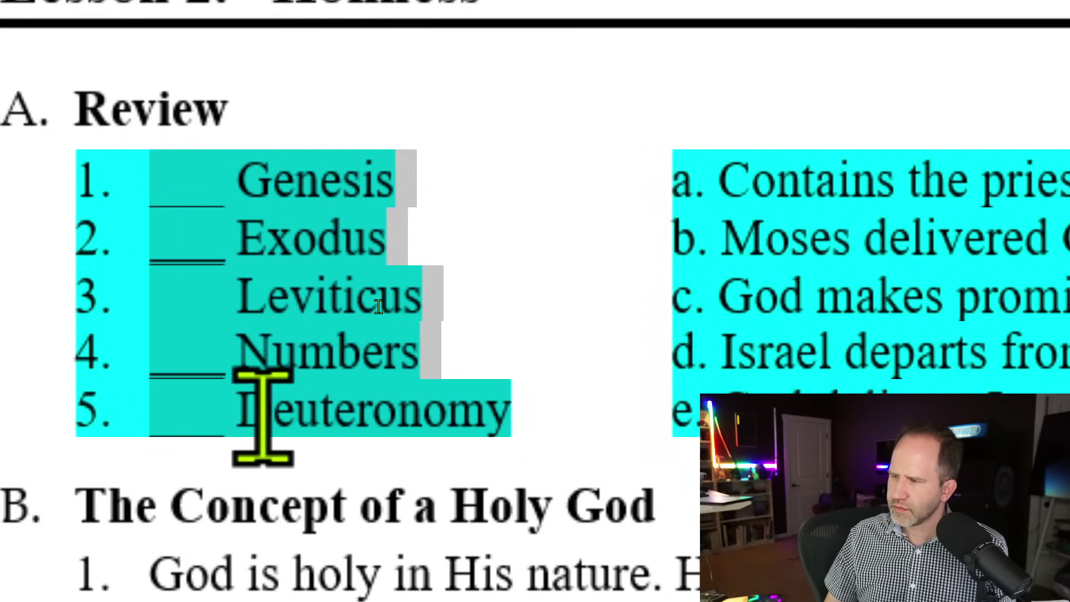
pyautogui.hotkey('ctrl', 'u')
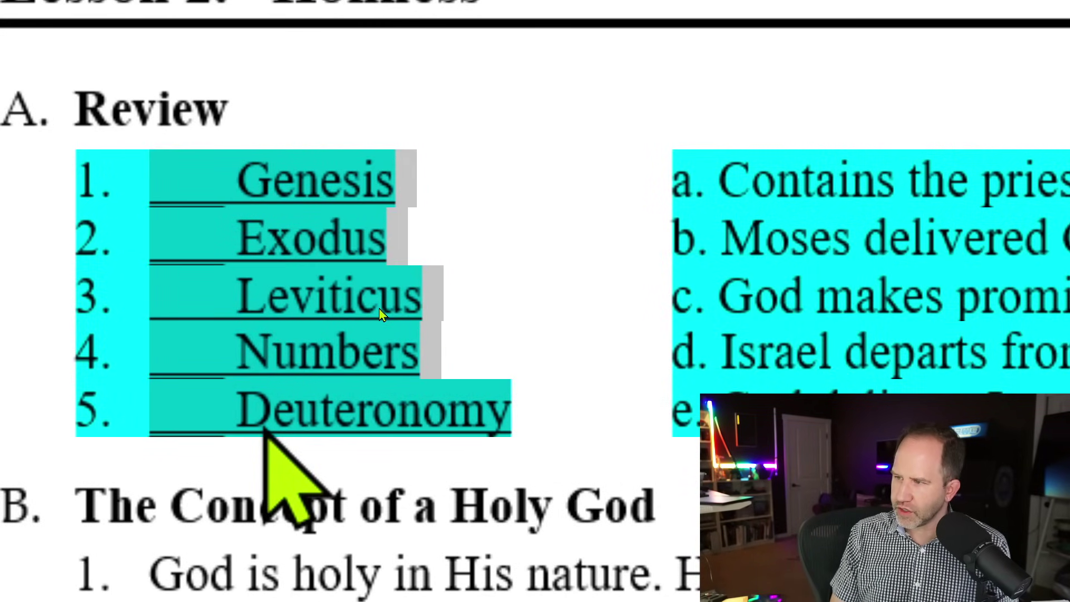
pyautogui.hotkey('ctrl', 'u')
pyautogui.hotkey('ctrl', 'u')
pyautogui.hotkey('ctrl', 'u')
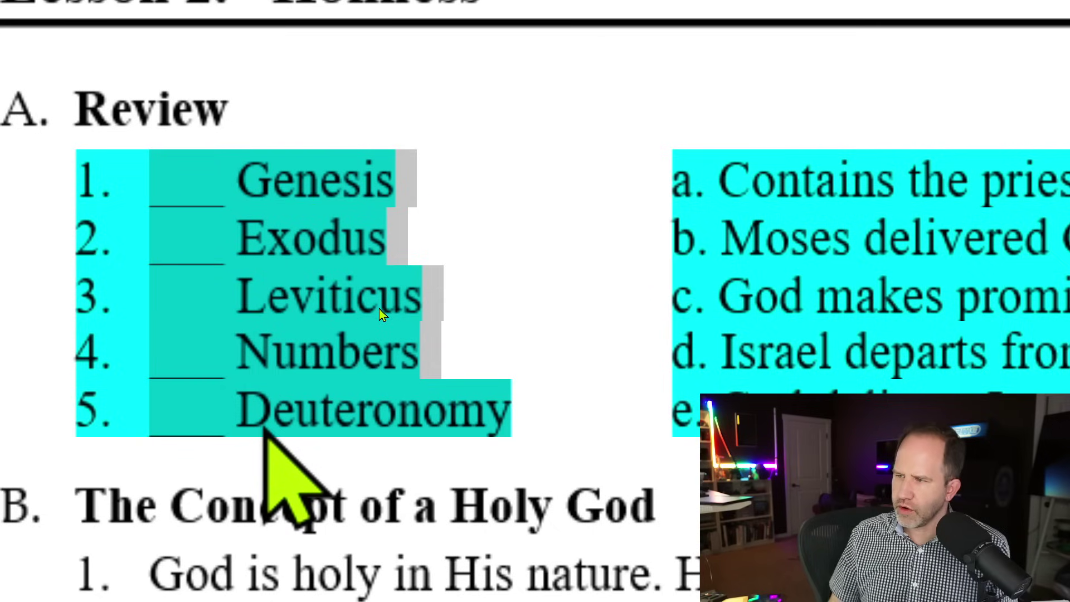
pyautogui.click(369, 277)
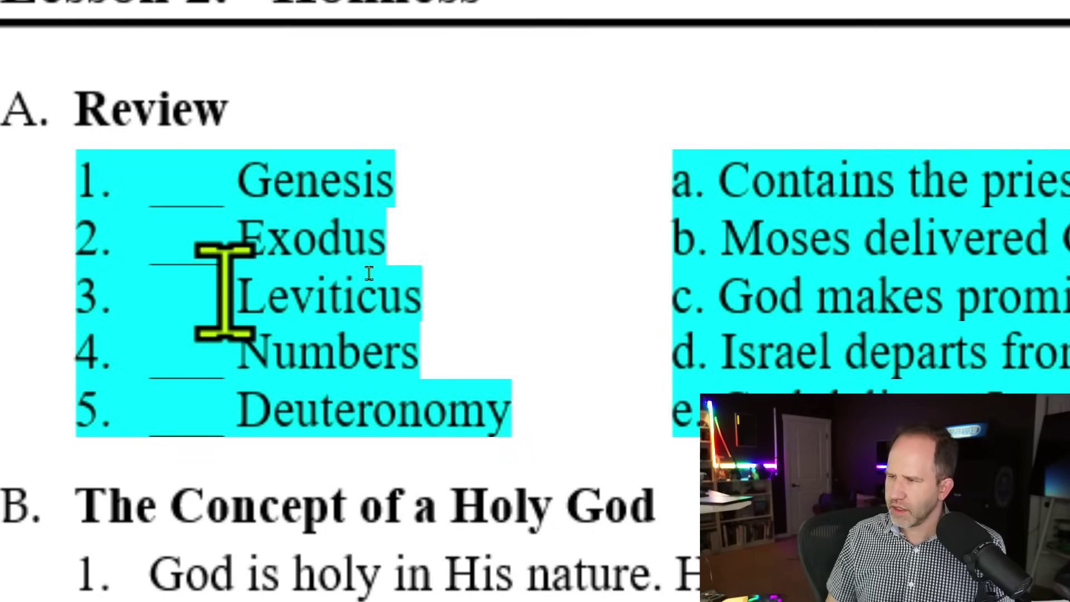
pyautogui.doubleClick(223, 290)
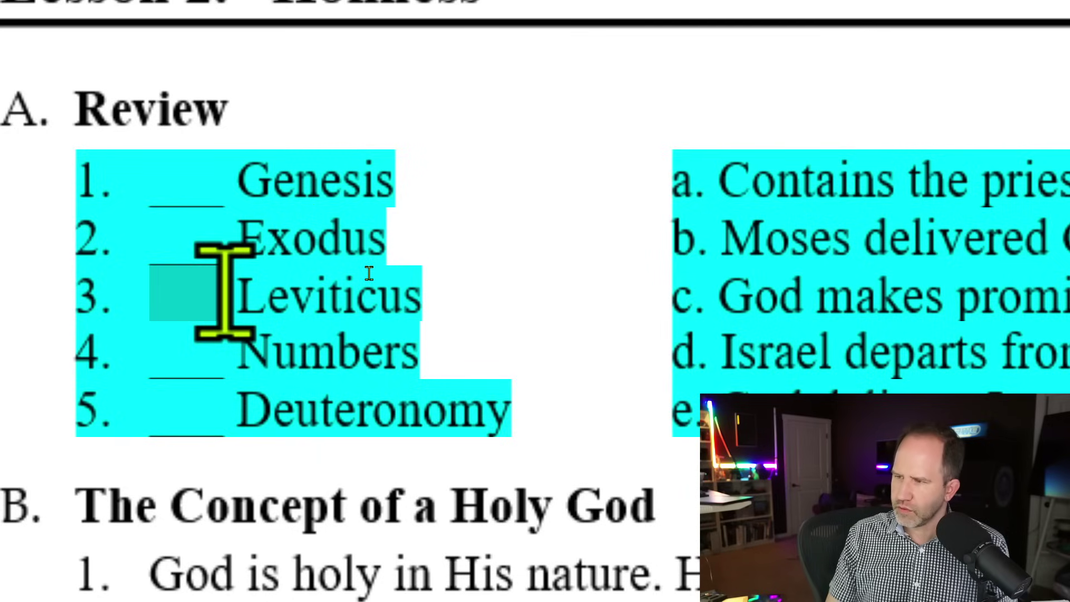
pyautogui.press('Delete')
pyautogui.hotkey('ctrl', 'z')
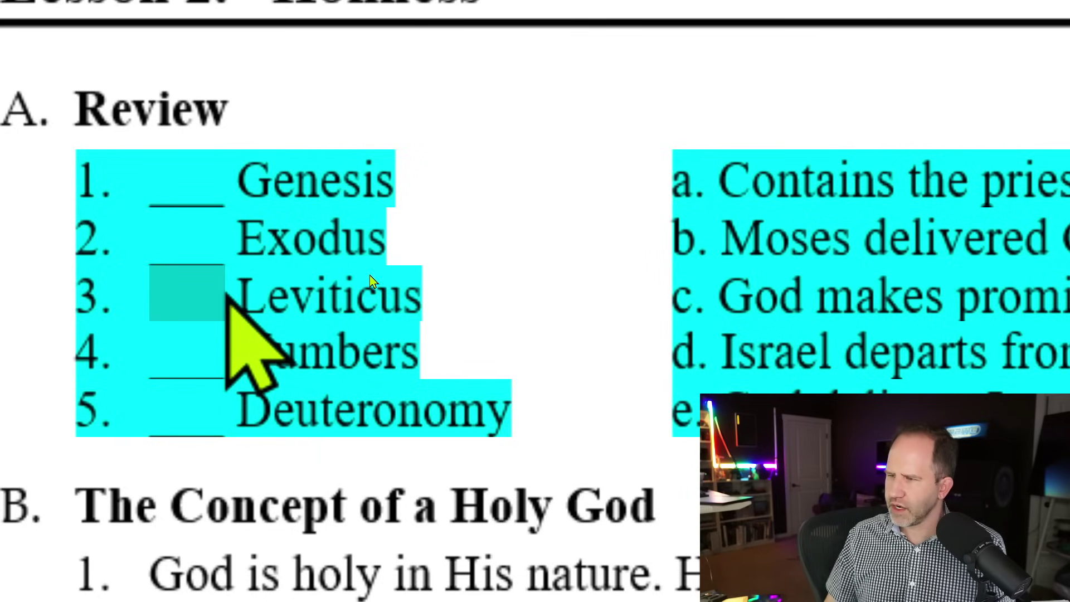
pyautogui.click(202, 251)
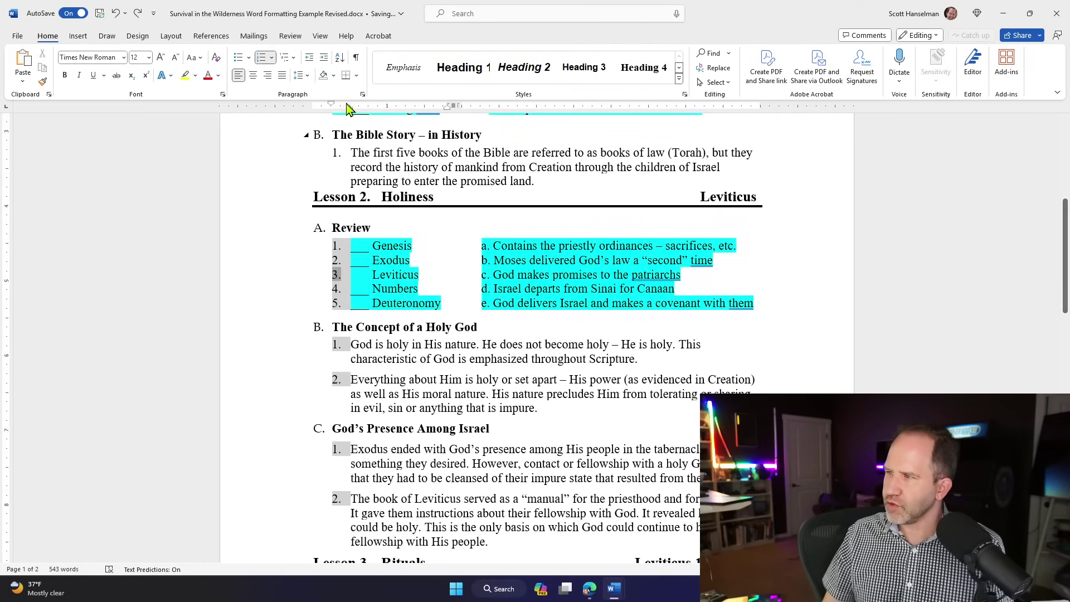
# Show formatting marks and toggle underline on the Genesis–Deuteronomy entries, leaving them unchanged
pyautogui.click(356, 58)
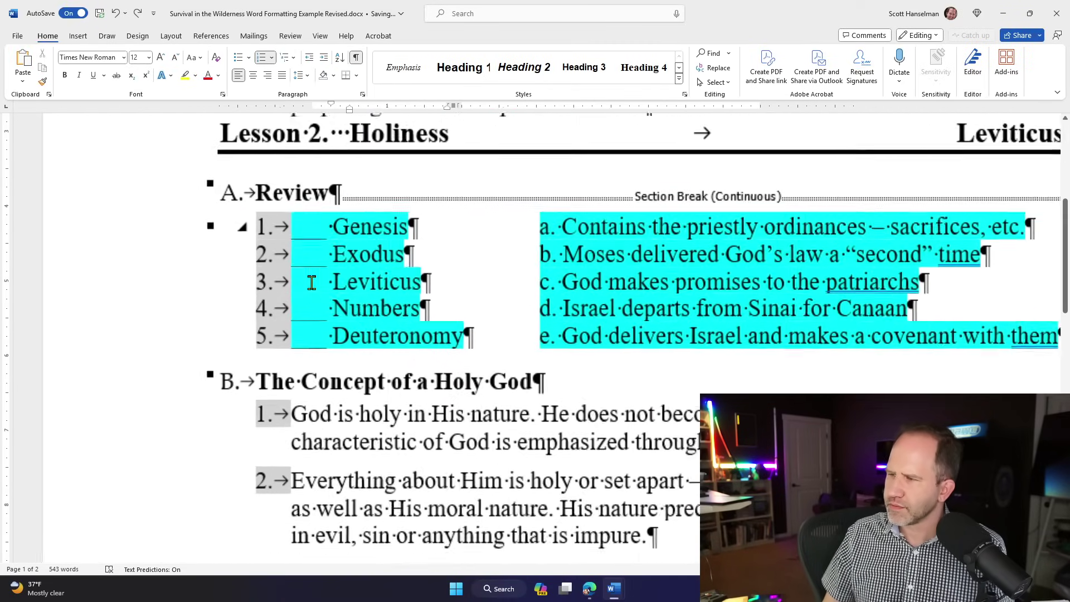
pyautogui.keyDown('ctrl'); pyautogui.scroll(1, 311, 283); pyautogui.keyUp('ctrl')
pyautogui.keyDown('ctrl'); pyautogui.scroll(1, 334, 284); pyautogui.keyUp('ctrl')
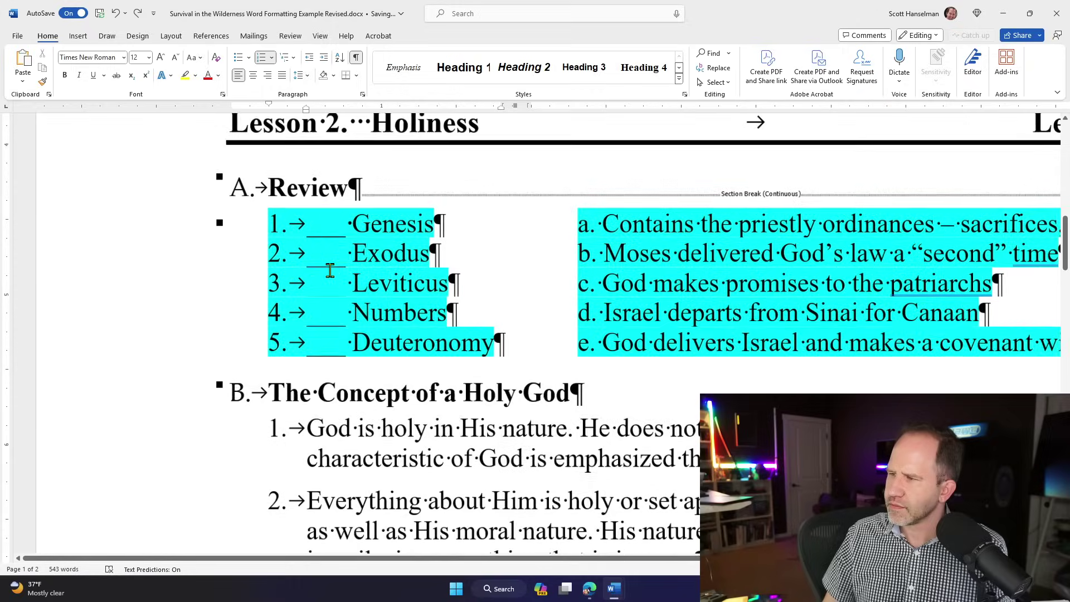
pyautogui.moveTo(268, 219); pyautogui.dragTo(503, 342)
pyautogui.click(94, 75)
pyautogui.click(94, 76)
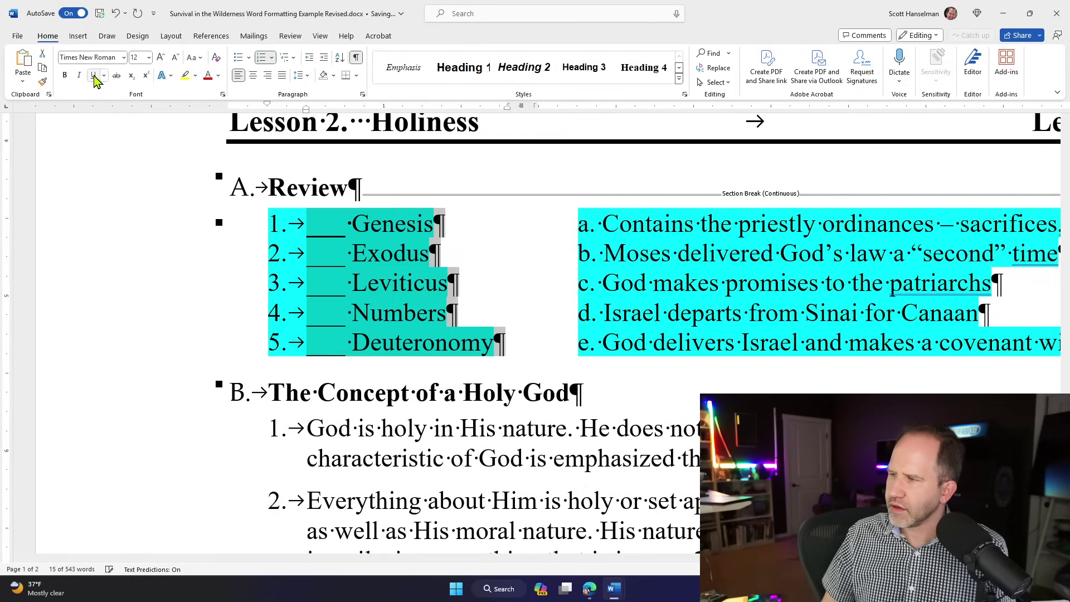
pyautogui.click(330, 229)
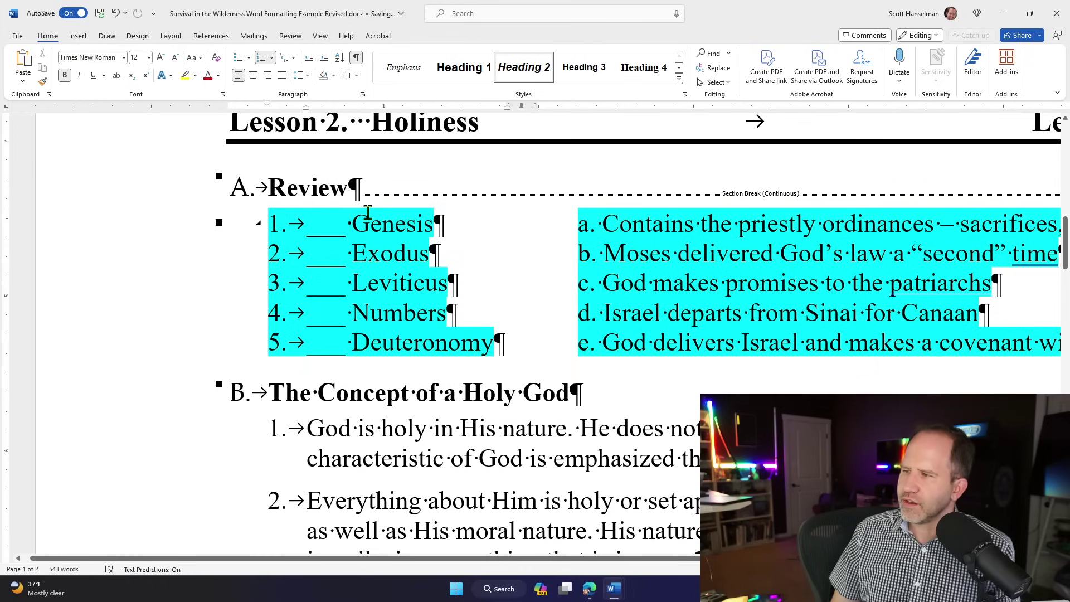
# Replace the blank before Genesis with typed underscores '___'
pyautogui.press('Down')
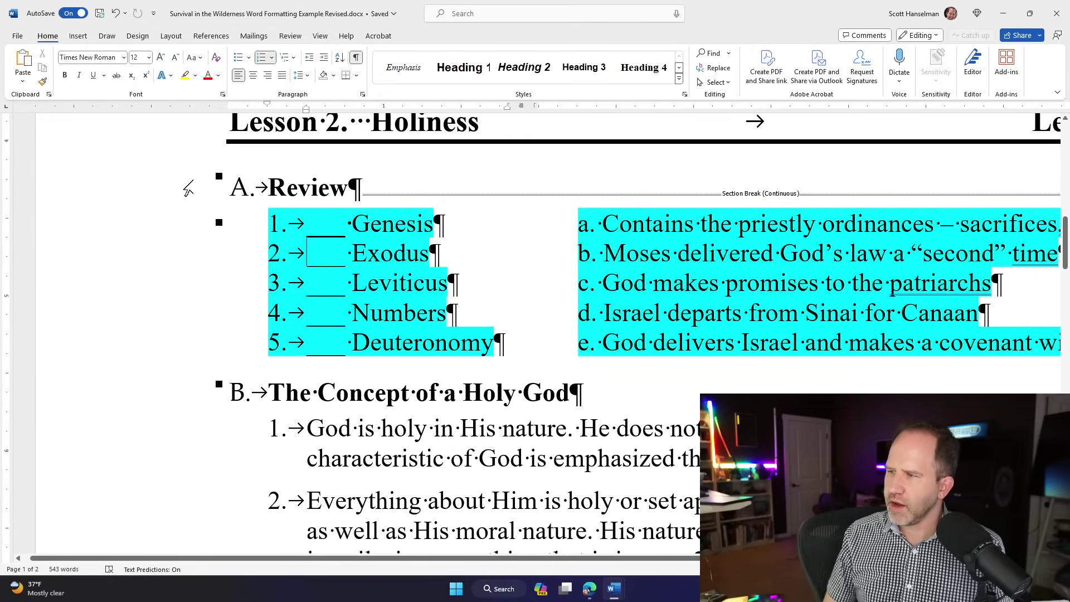
pyautogui.press('Up')
pyautogui.press('Down')
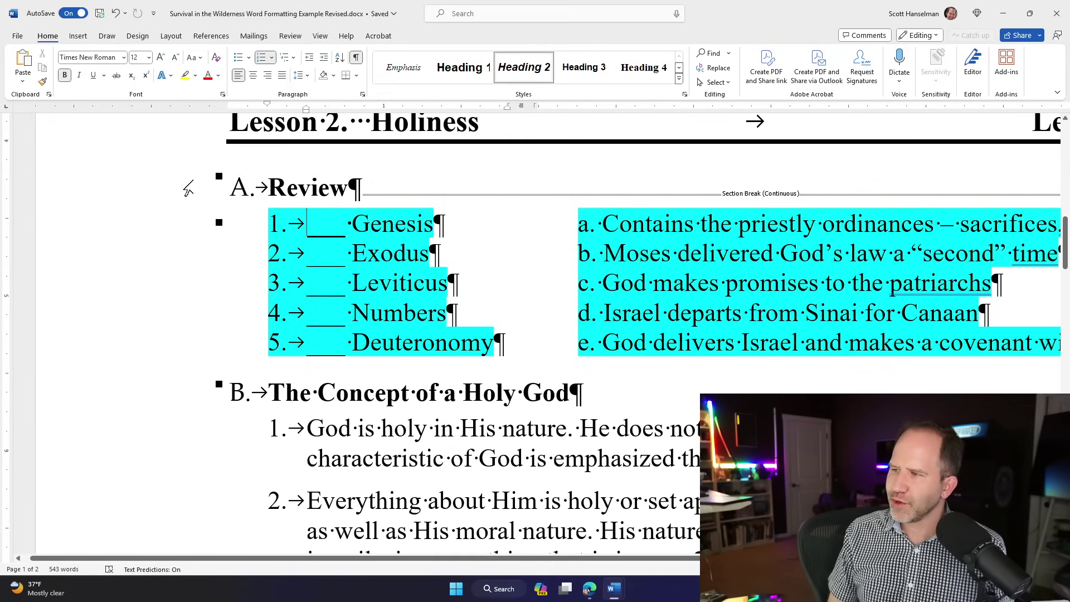
pyautogui.hotkey('shift', 'Right')
pyautogui.hotkey('shift', 'Right')
pyautogui.hotkey('shift', 'Right')
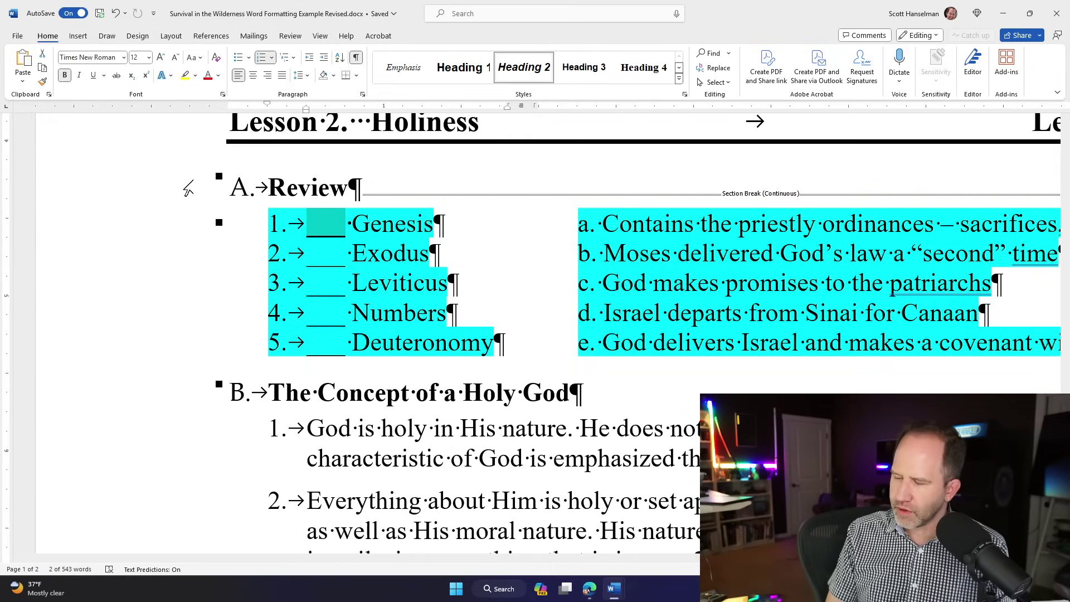
pyautogui.write('__')
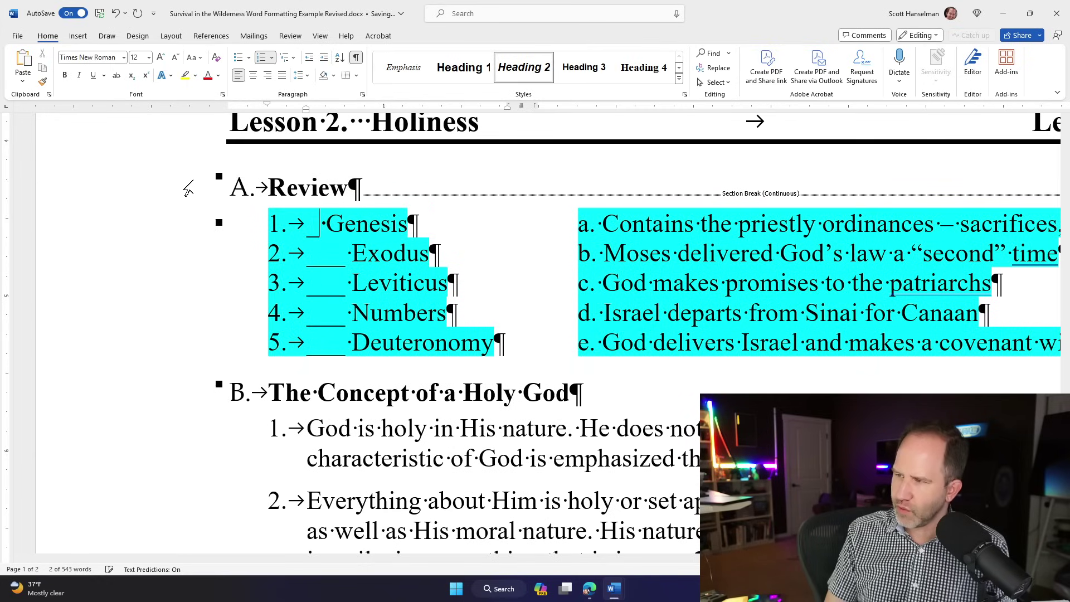
pyautogui.write('_')
pyautogui.hotkey('shift', 'Left')
pyautogui.hotkey('shift', 'Left')
pyautogui.hotkey('shift', 'Left')
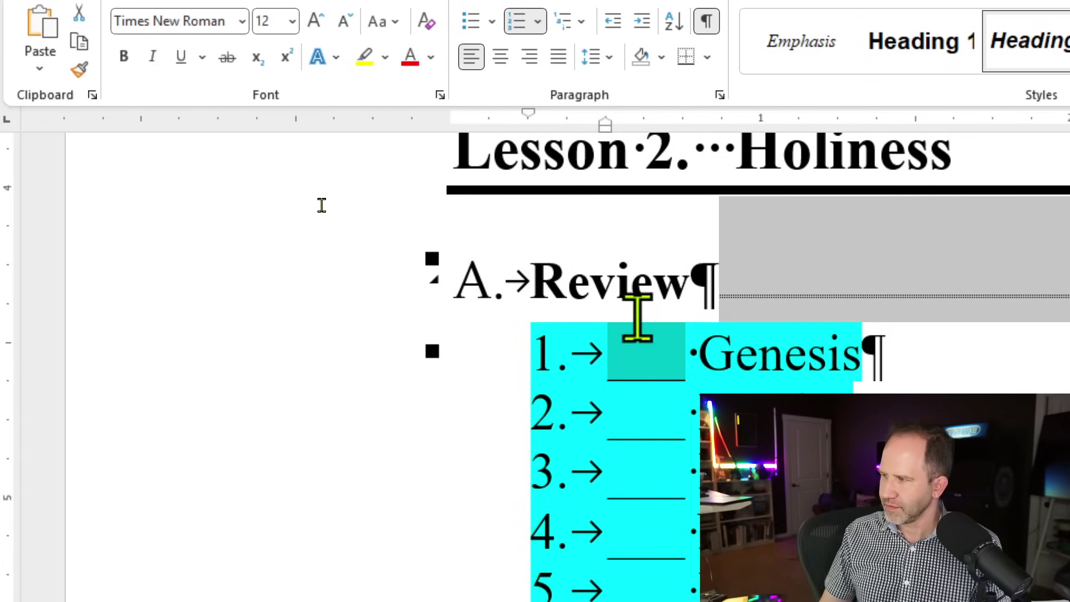
pyautogui.click(636, 312)
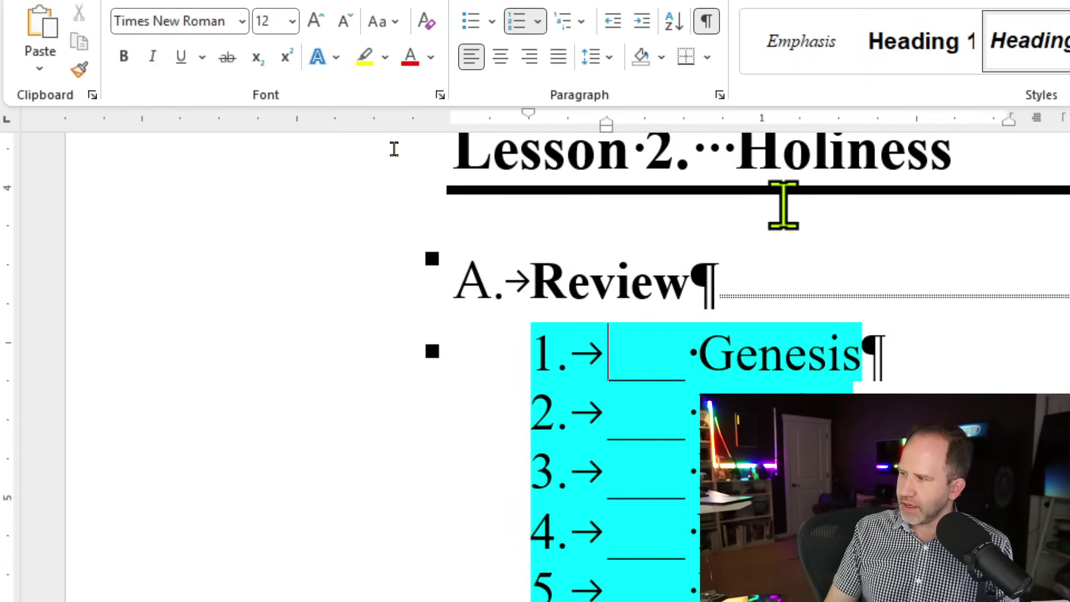
# Toggle underline and bold off on the three-character blank before Genesis
pyautogui.hotkey('shift', 'Right')
pyautogui.hotkey('shift', 'Right')
pyautogui.hotkey('shift', 'Right')
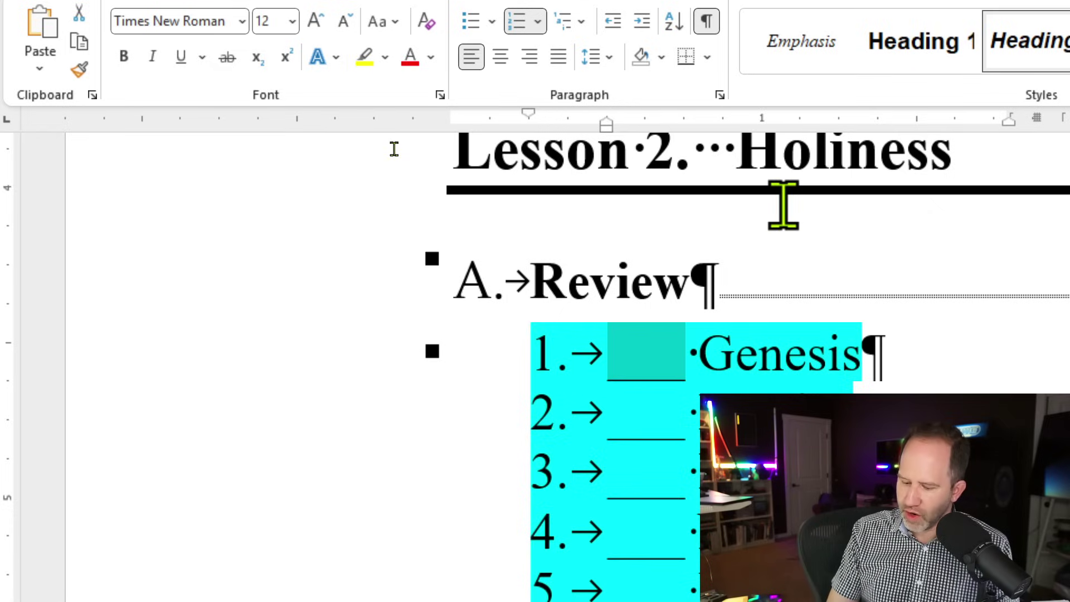
pyautogui.hotkey('ctrl', 'u')
pyautogui.hotkey('ctrl', 'u')
pyautogui.hotkey('ctrl', 'u')
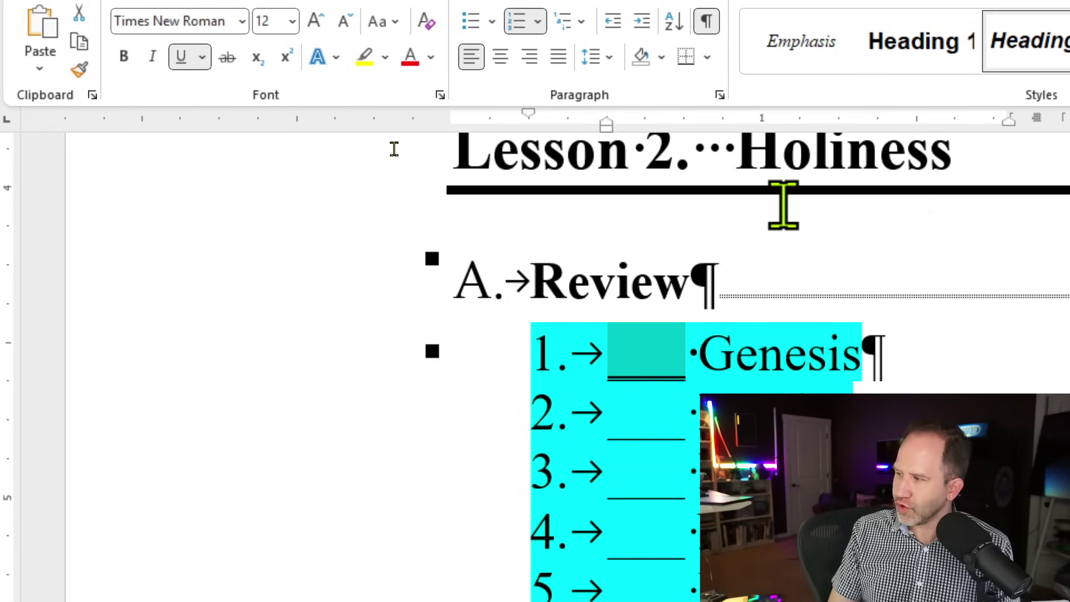
pyautogui.hotkey('ctrl', 'u')
pyautogui.hotkey('ctrl', 'u')
pyautogui.hotkey('ctrl', 'u')
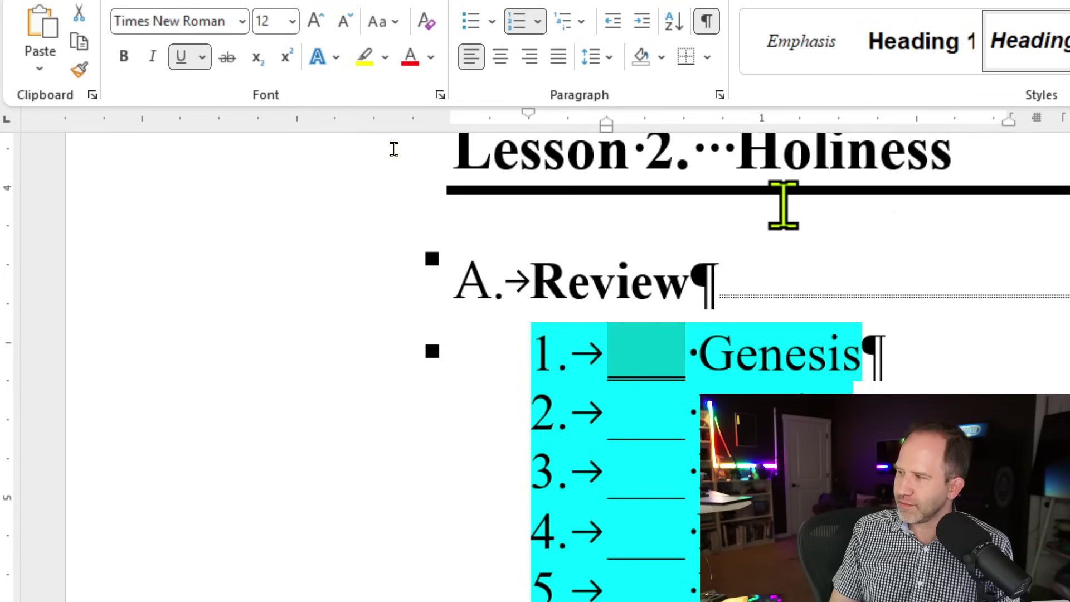
pyautogui.hotkey('ctrl', 'b')
pyautogui.hotkey('ctrl', 'u')
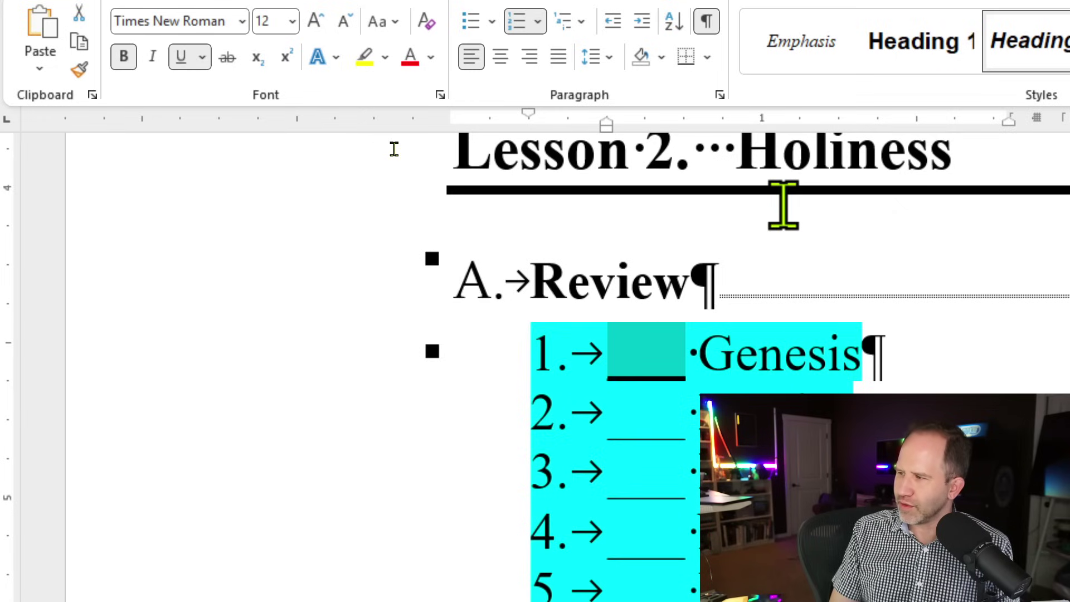
pyautogui.hotkey('ctrl', 'b')
pyautogui.hotkey('ctrl', 'u')
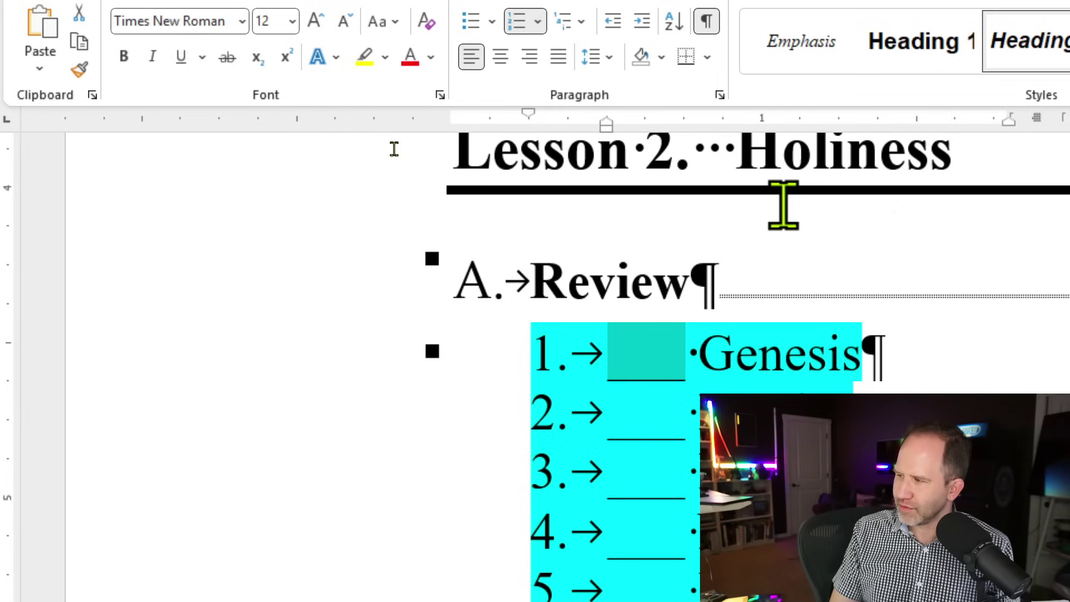
# Adjust the six spaces before Genesis, lengthening the underlined blank and removing bold
pyautogui.hotkey('shift', 'Left')
pyautogui.hotkey('shift', 'Left')
pyautogui.hotkey('shift', 'Left')
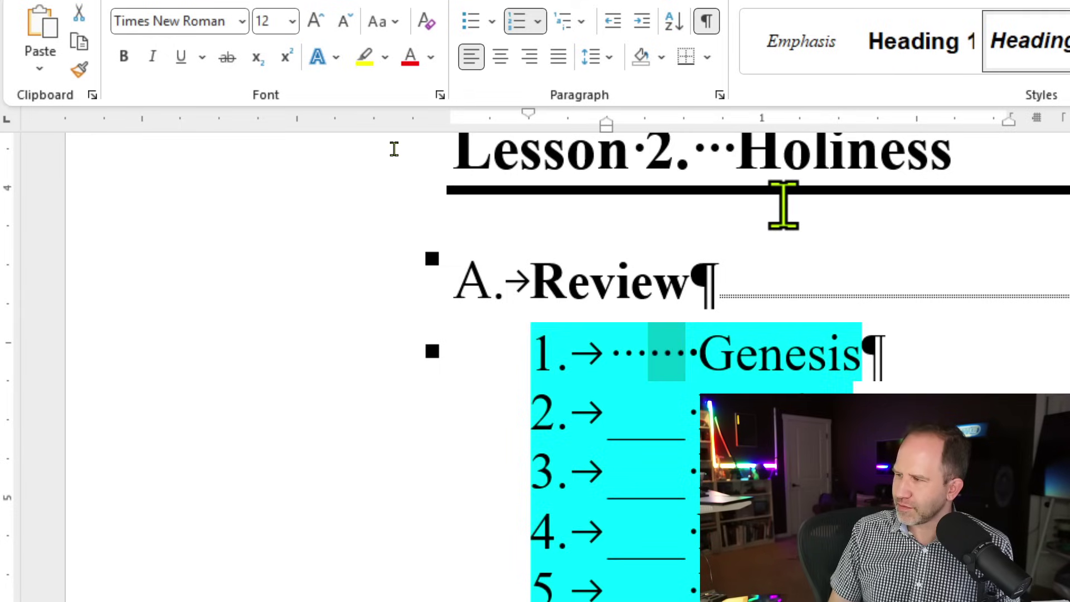
pyautogui.hotkey('shift', 'Left')
pyautogui.hotkey('shift', 'Left')
pyautogui.hotkey('shift', 'Left')
pyautogui.hotkey('ctrl', 'u')
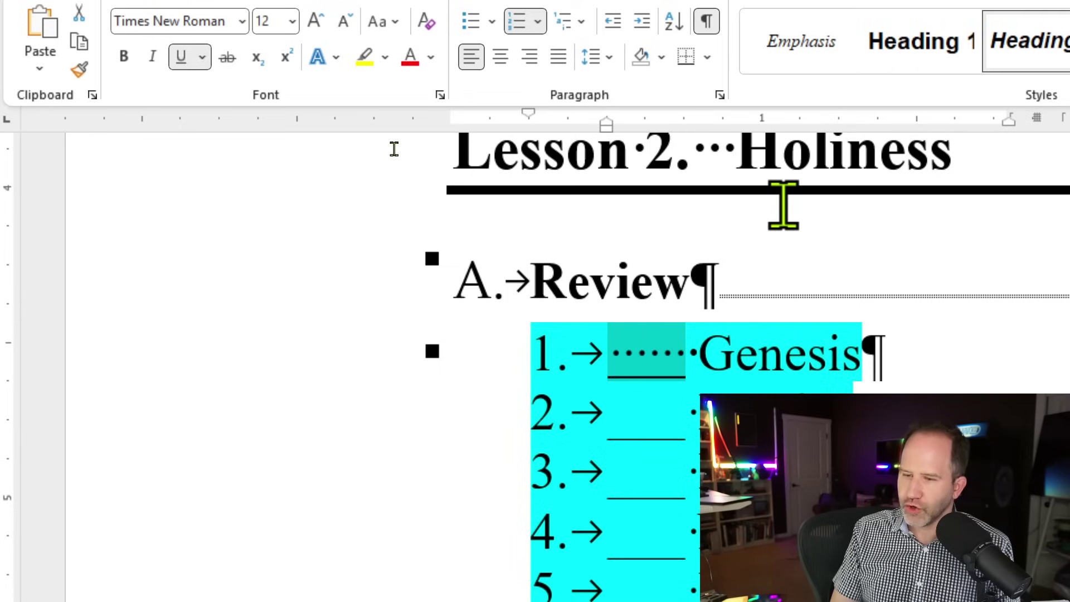
pyautogui.hotkey('ctrl', 'u')
pyautogui.hotkey('ctrl', 'u')
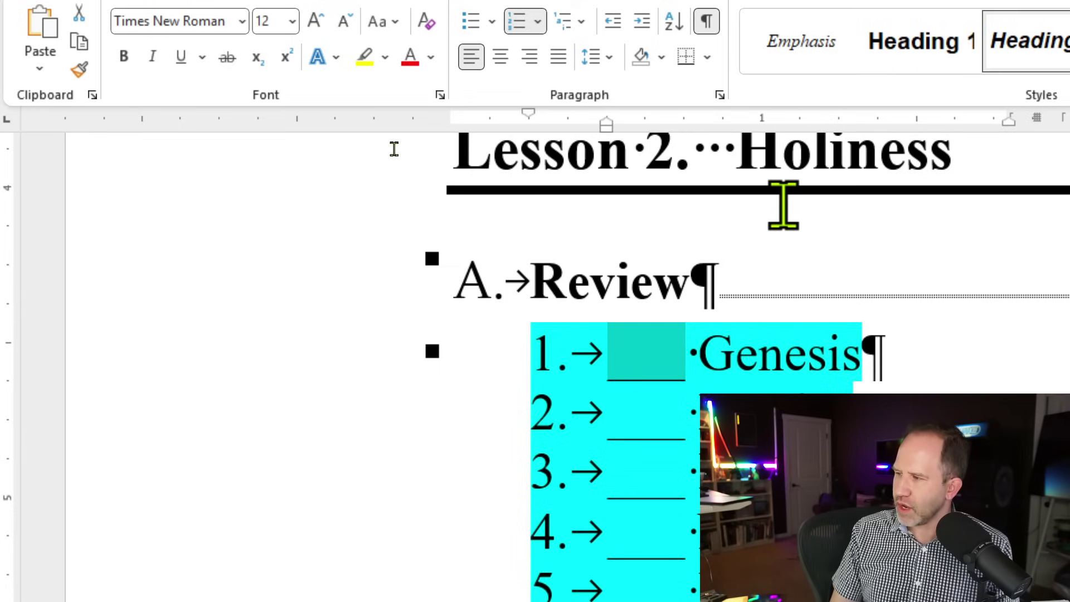
pyautogui.press('Left')
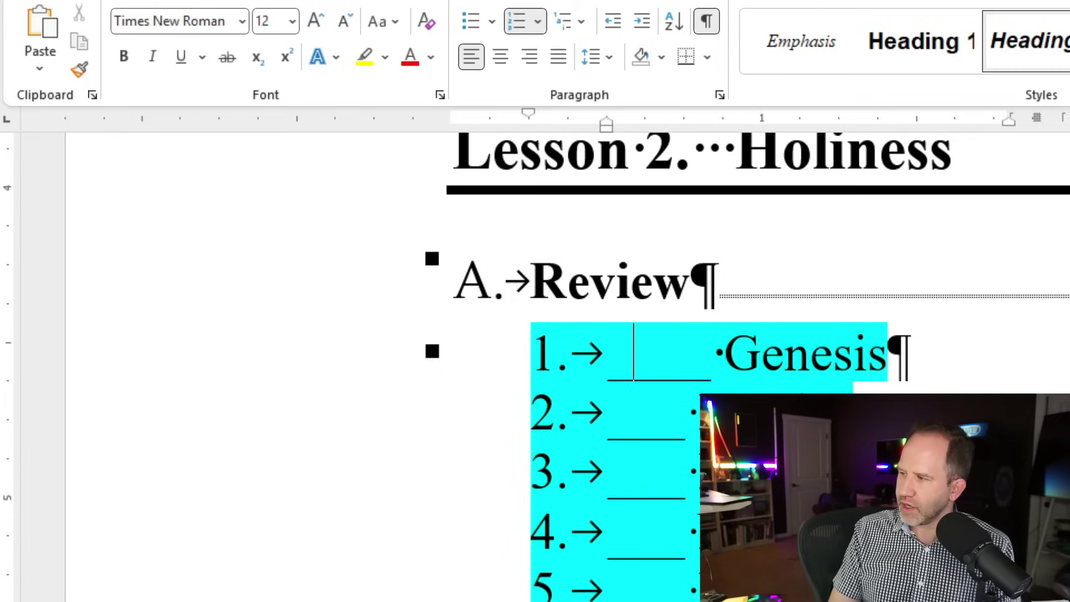
pyautogui.press('BackSpace')
pyautogui.hotkey('shift', 'Home')
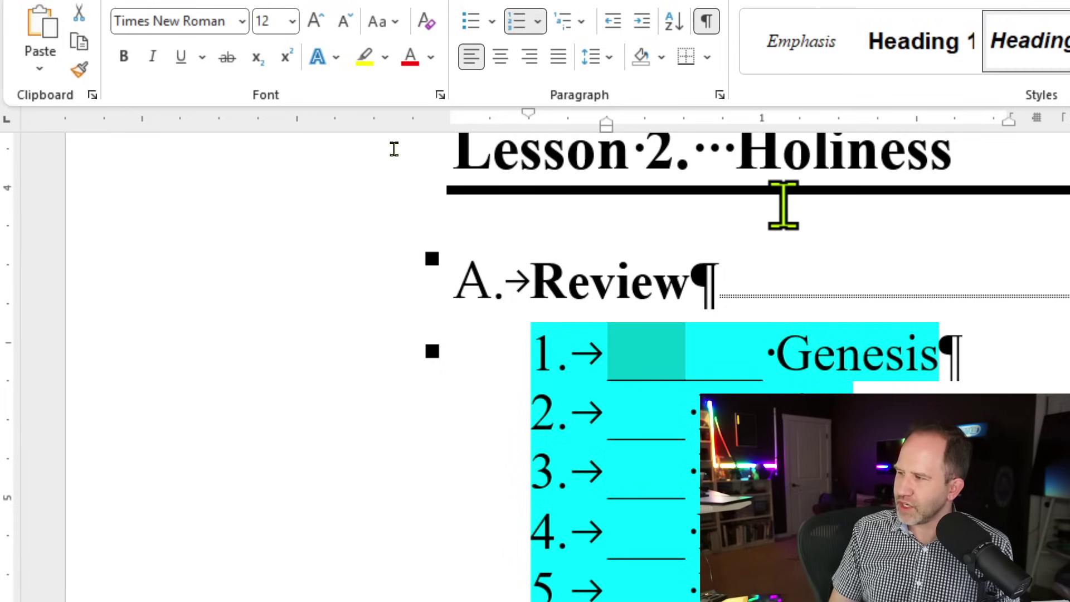
pyautogui.hotkey('ctrl', 'b')
# Paste a shorter blank over item 1's long blank to match the others
pyautogui.press('Down')
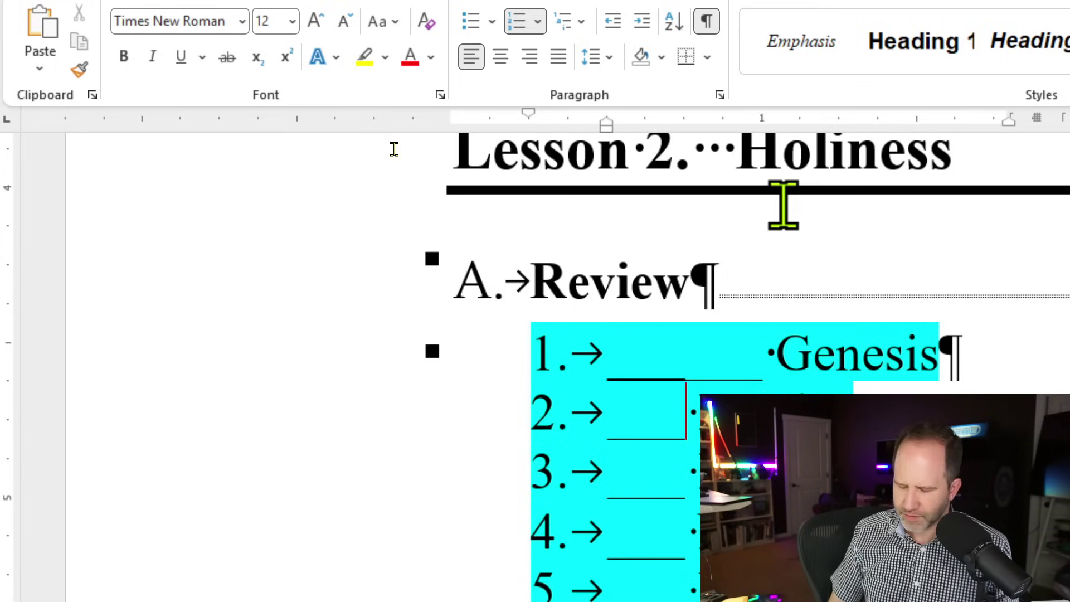
pyautogui.press('Up')
pyautogui.hotkey('shift', 'Home')
pyautogui.hotkey('ctrl', 'v')
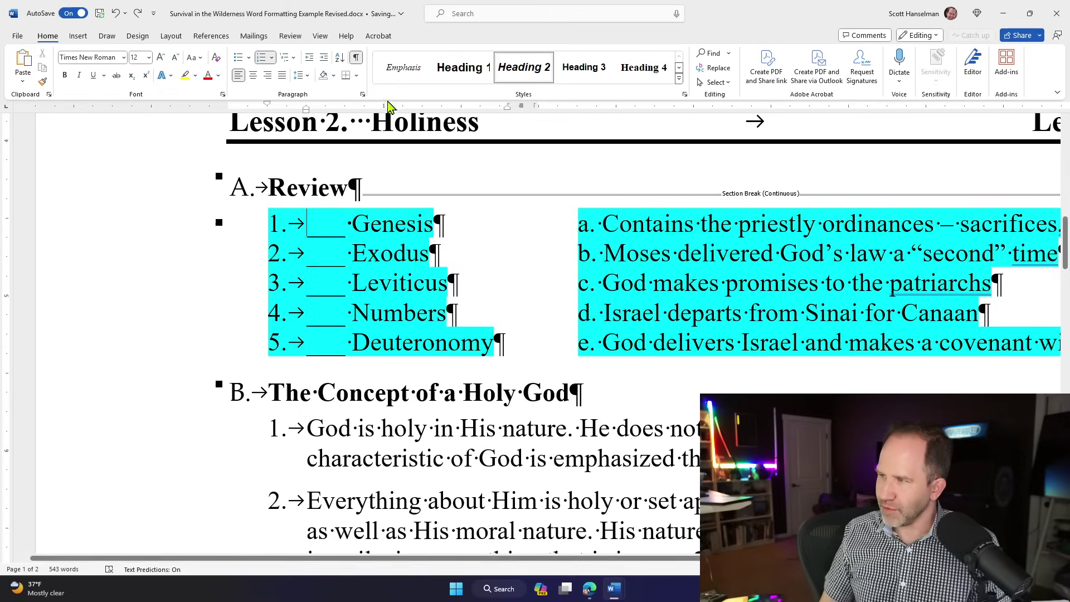
# Hide formatting marks, select the whole document and check the shading colours without applying one
pyautogui.hotkey('ctrl', 'shift', '8')
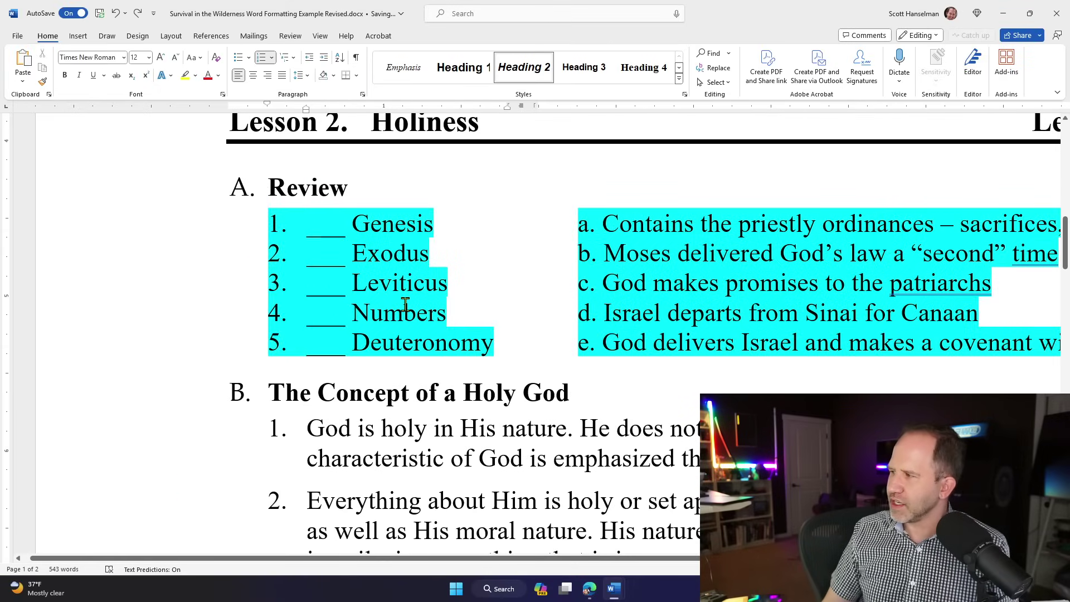
pyautogui.scroll(-5, 405, 305)
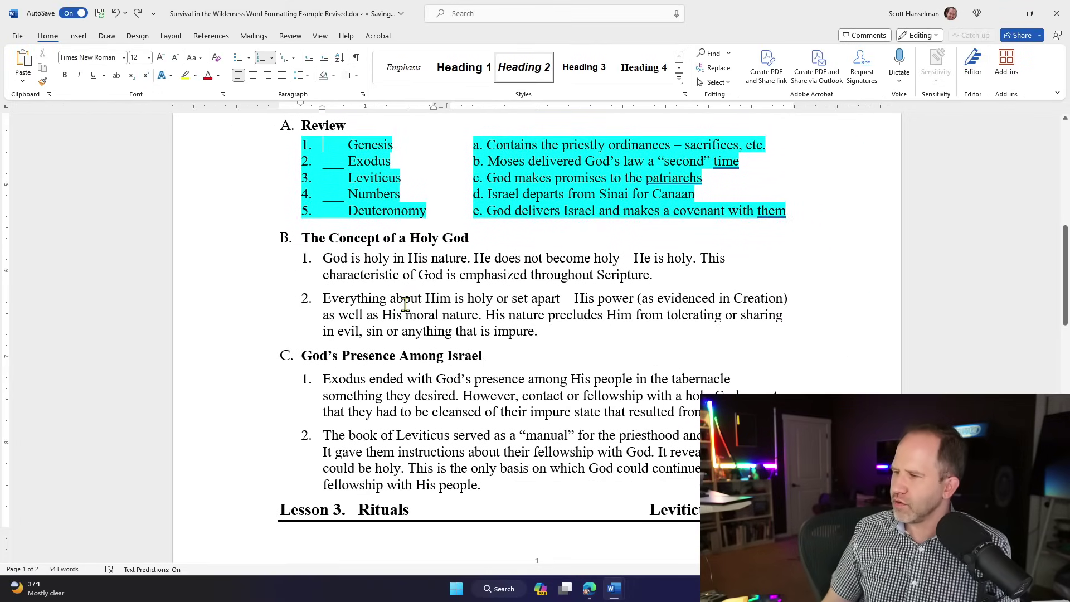
pyautogui.scroll(-2, 405, 305)
pyautogui.scroll(4, 405, 305)
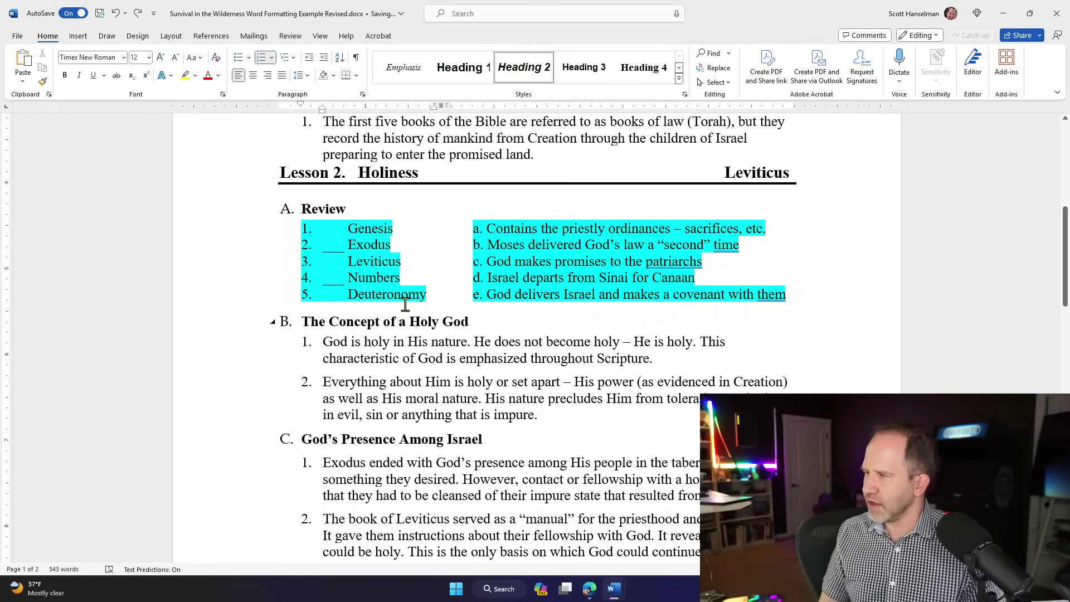
pyautogui.hotkey('ctrl', 'a')
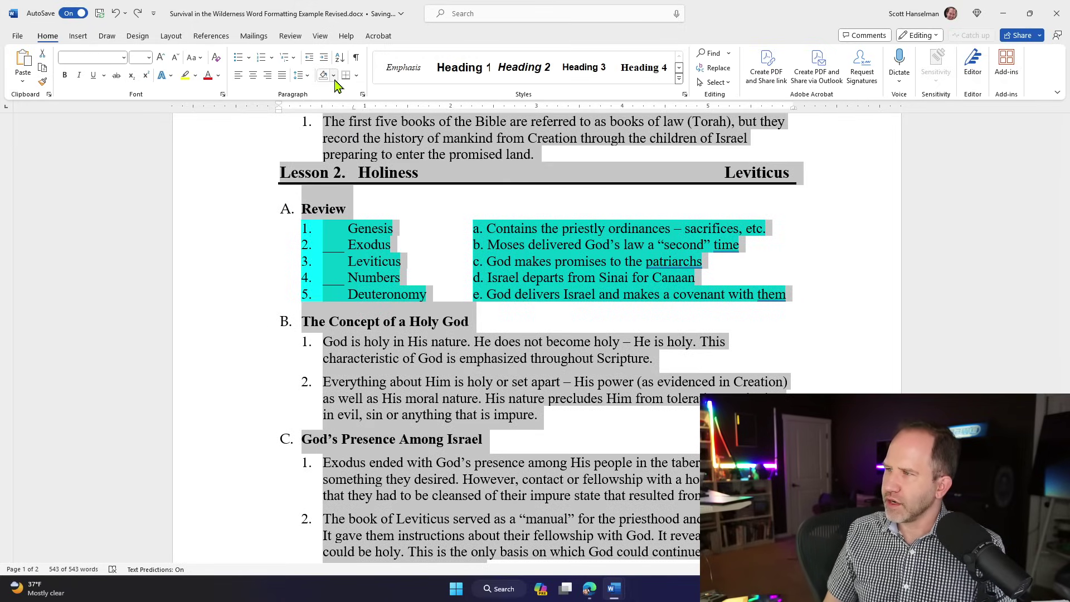
pyautogui.click(333, 75)
pyautogui.click(342, 225)
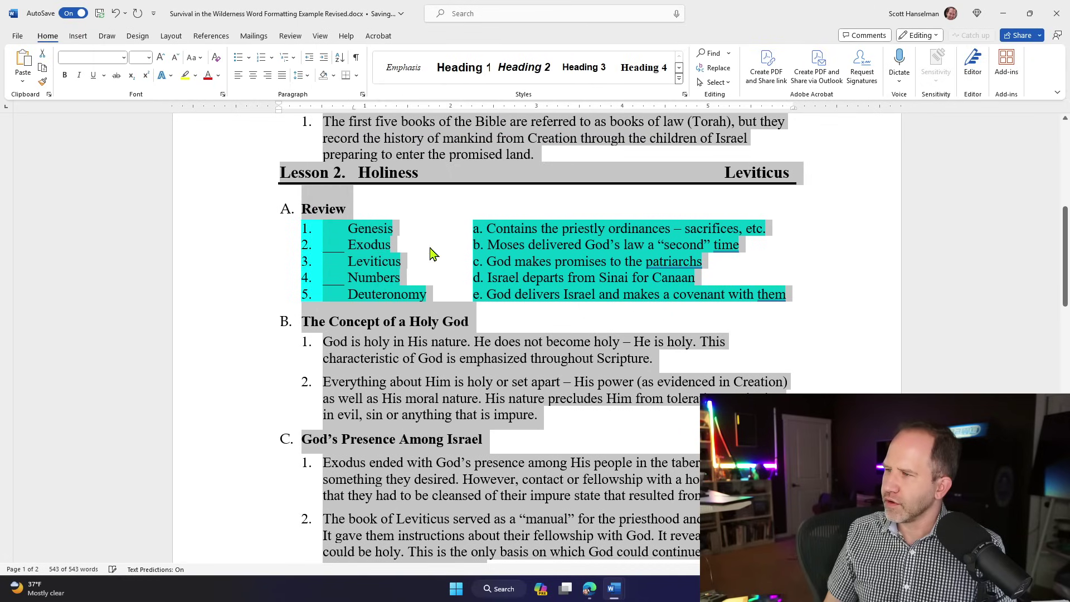
pyautogui.click(333, 77)
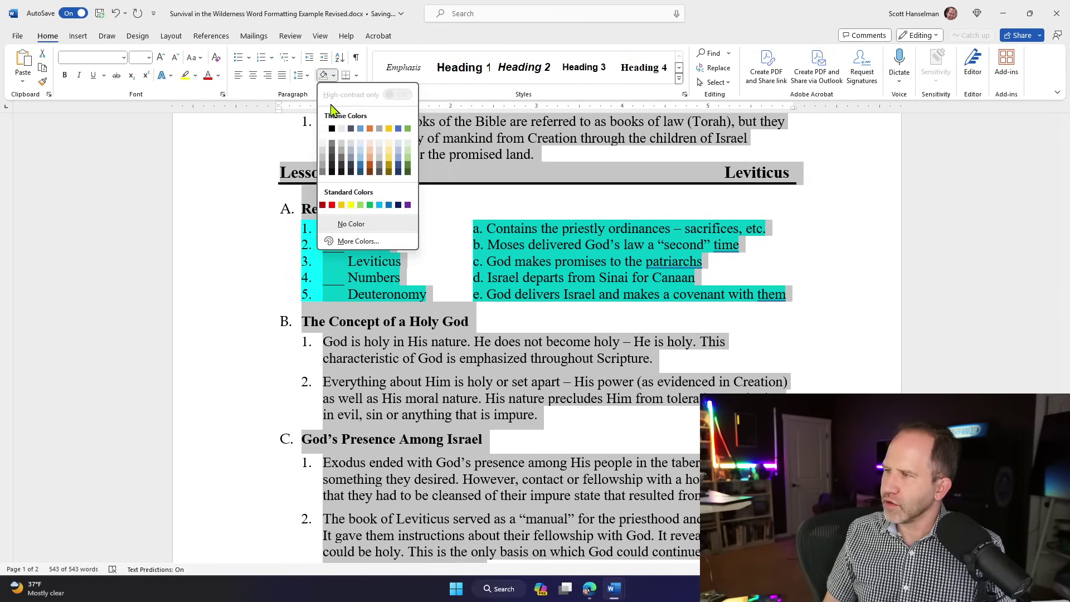
pyautogui.click(505, 226)
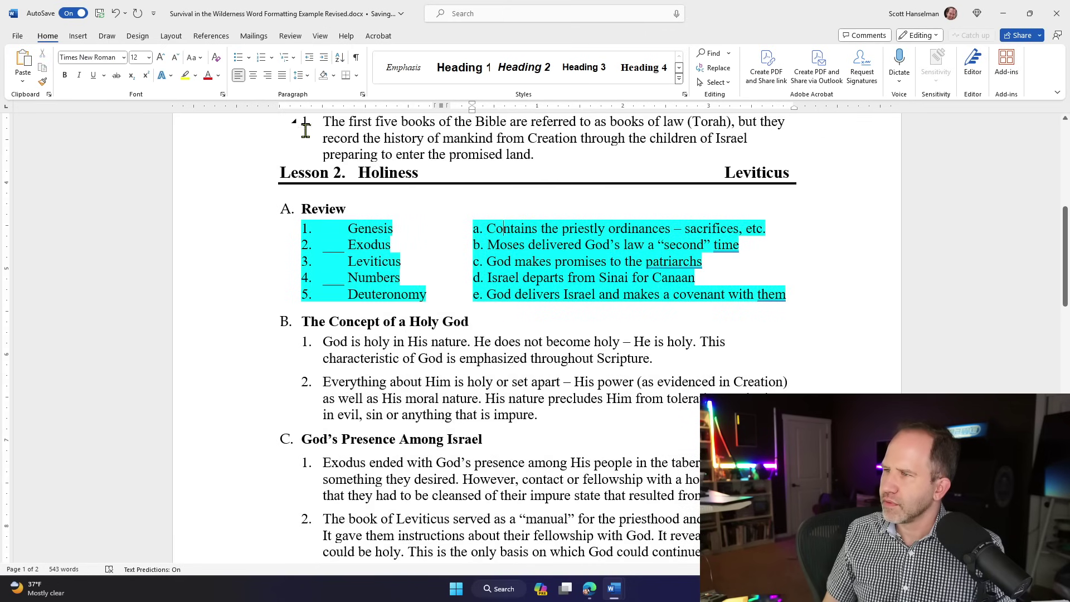
# Apply No Color highlight to the entire document, clearing the cyan highlighting
pyautogui.click(219, 76)
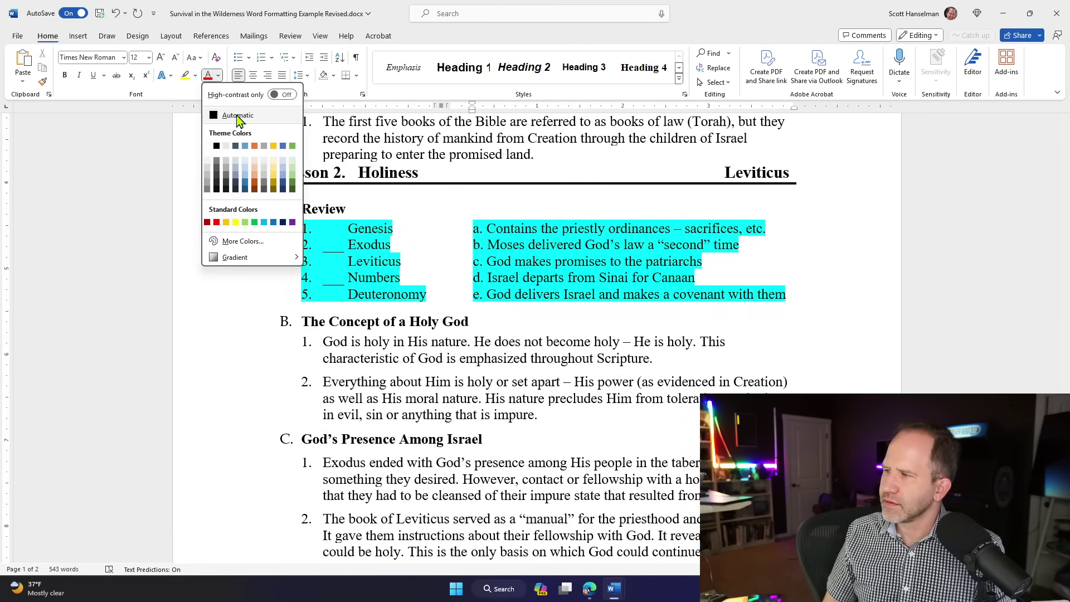
pyautogui.click(193, 81)
pyautogui.click(197, 77)
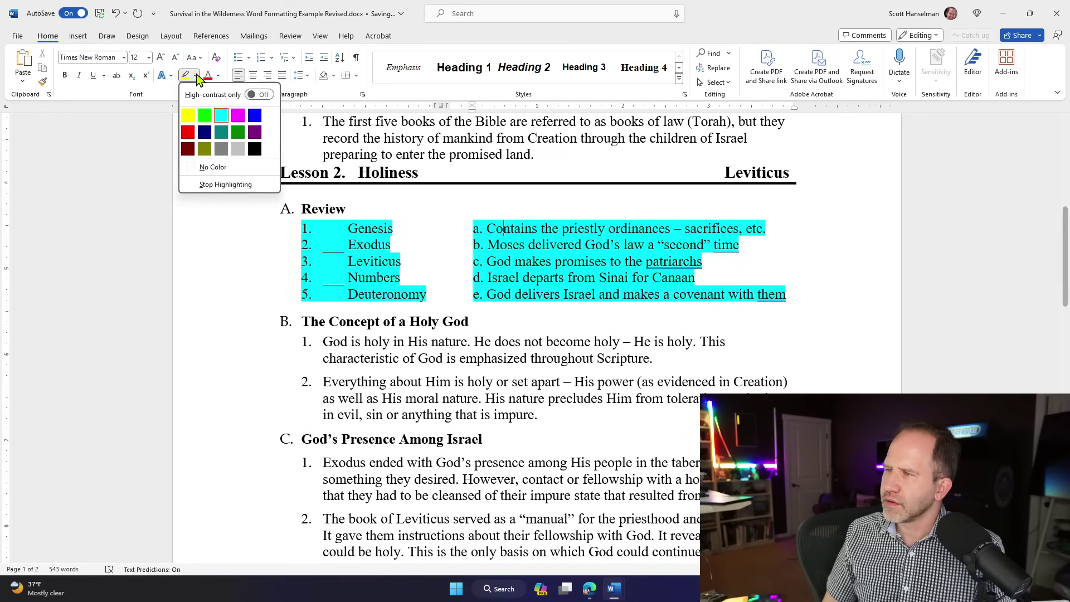
pyautogui.click(213, 167)
pyautogui.hotkey('ctrl', 'a')
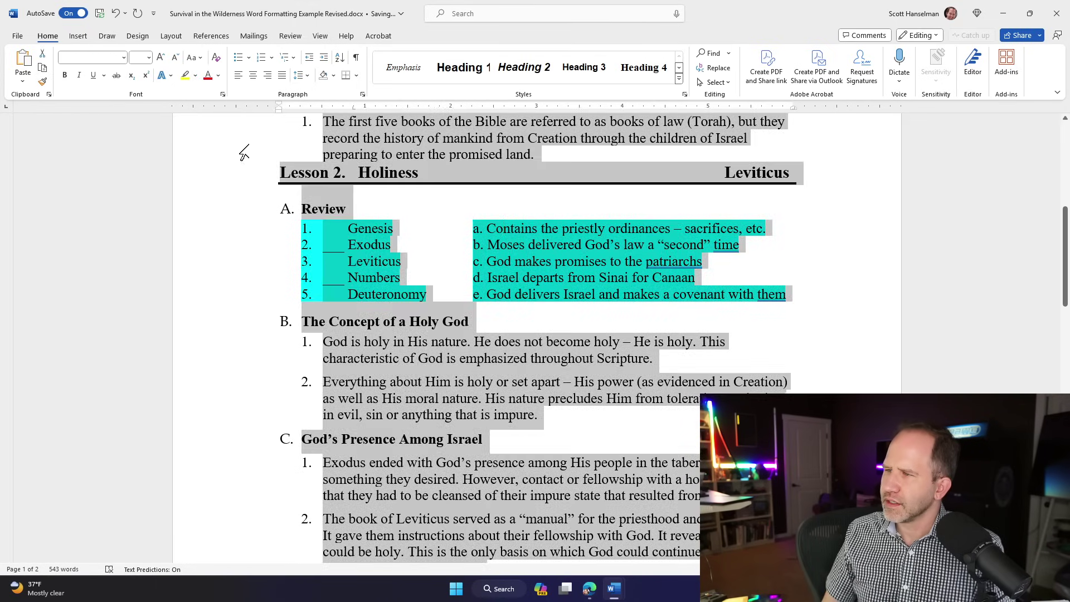
pyautogui.click(195, 76)
pyautogui.click(212, 169)
pyautogui.click(340, 191)
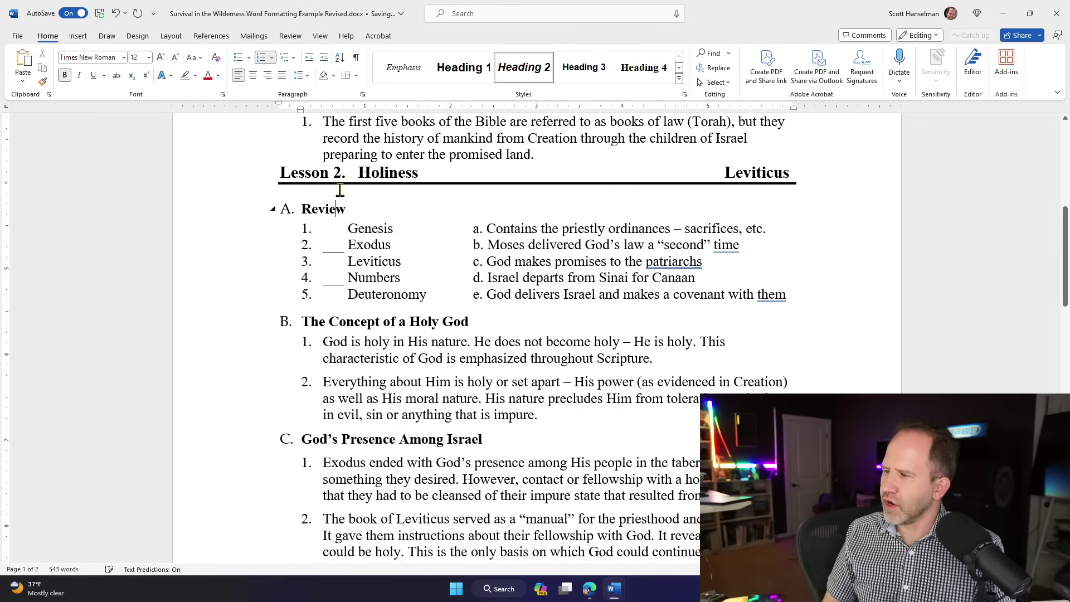
pyautogui.keyDown('ctrl'); pyautogui.scroll(-5, 334, 212); pyautogui.keyUp('ctrl')
pyautogui.scroll(-5, 336, 240)
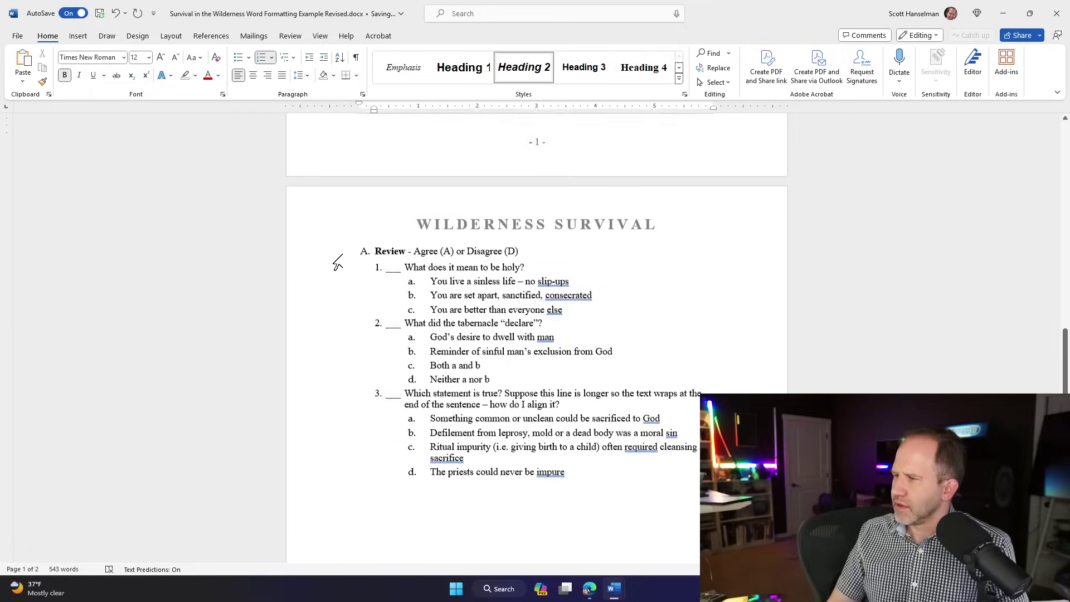
pyautogui.scroll(-1, 337, 262)
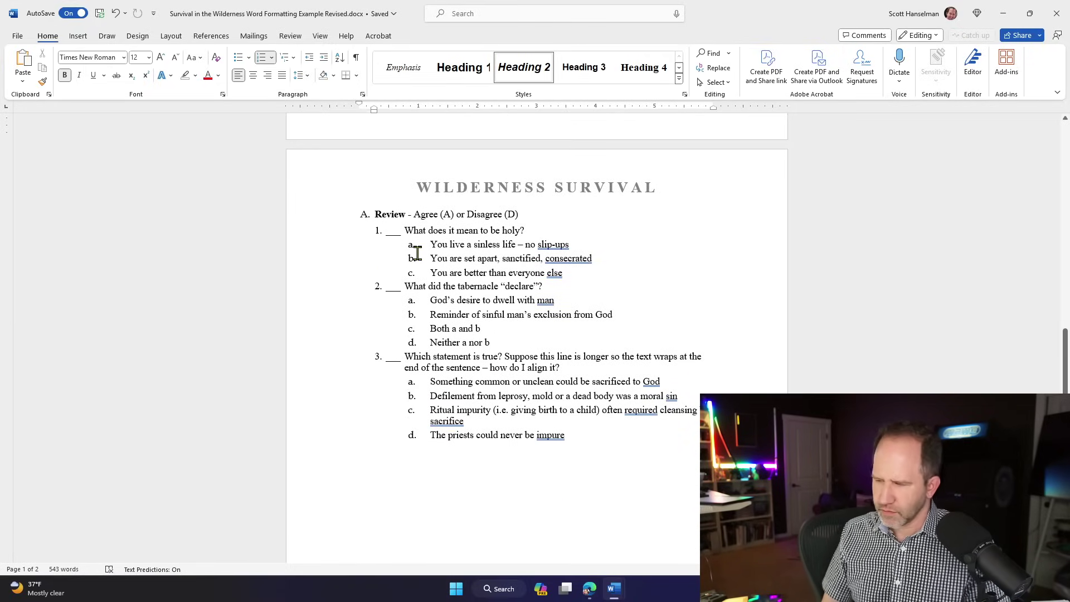
pyautogui.keyDown('ctrl'); pyautogui.scroll(8, 418, 252); pyautogui.keyUp('ctrl')
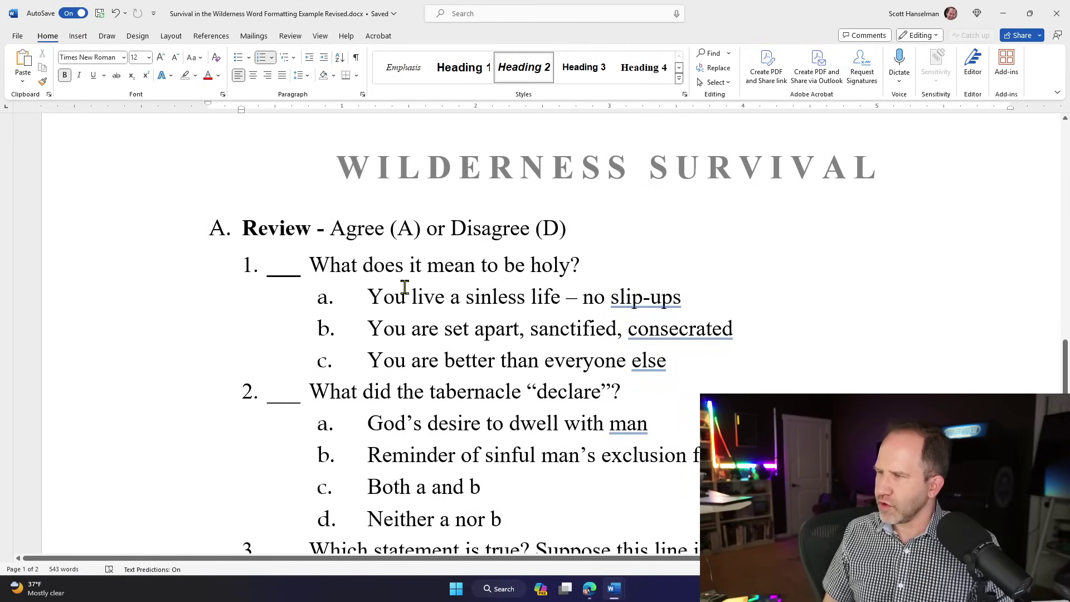
pyautogui.click(405, 287)
pyautogui.scroll(-3, 375, 287)
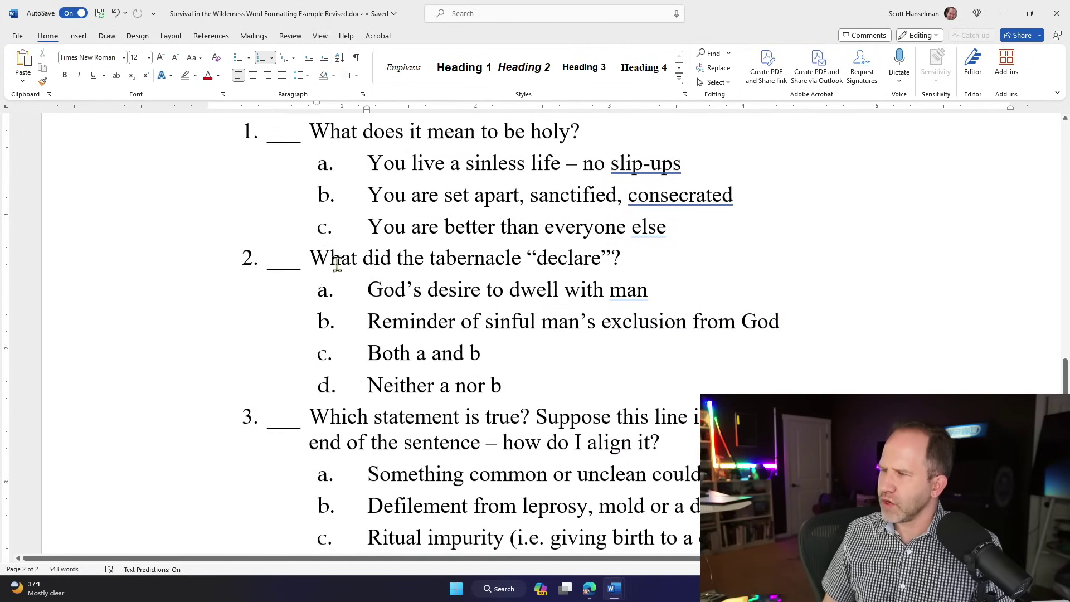
pyautogui.click(324, 166)
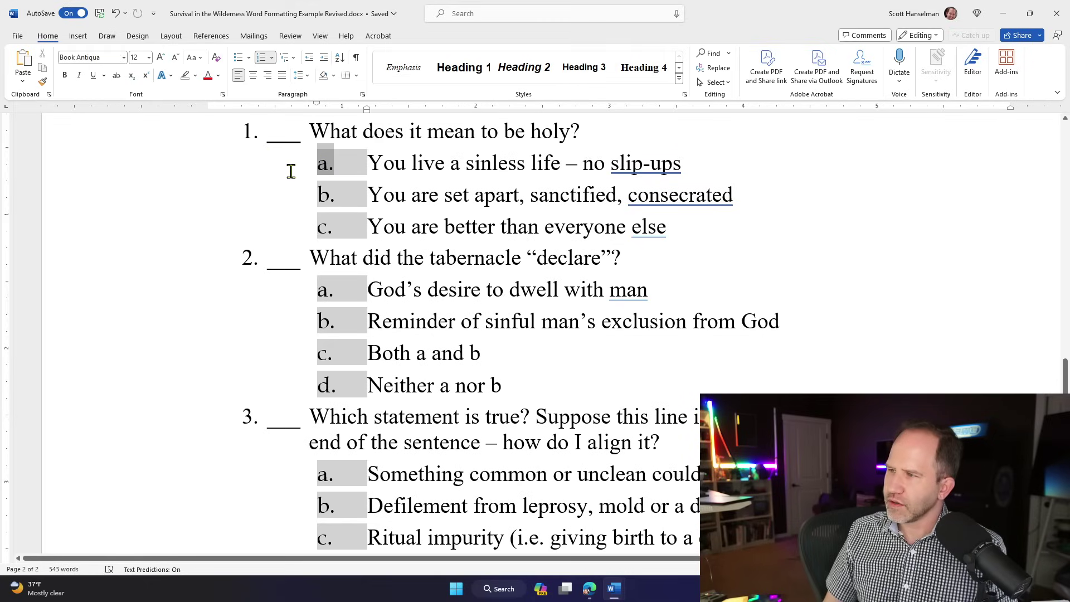
pyautogui.click(248, 133)
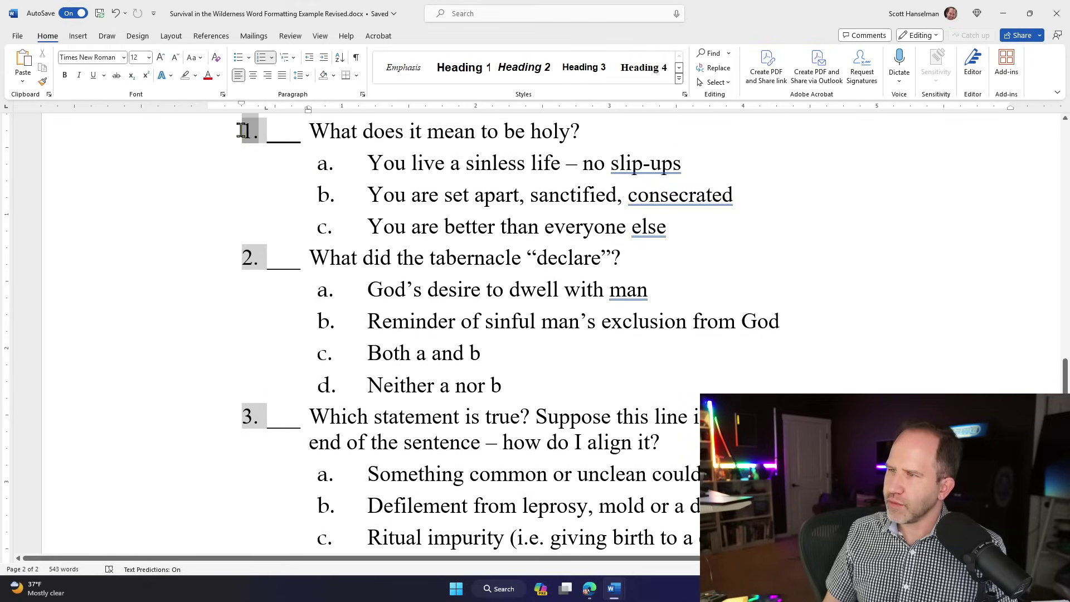
pyautogui.click(336, 167)
pyautogui.scroll(3, 338, 169)
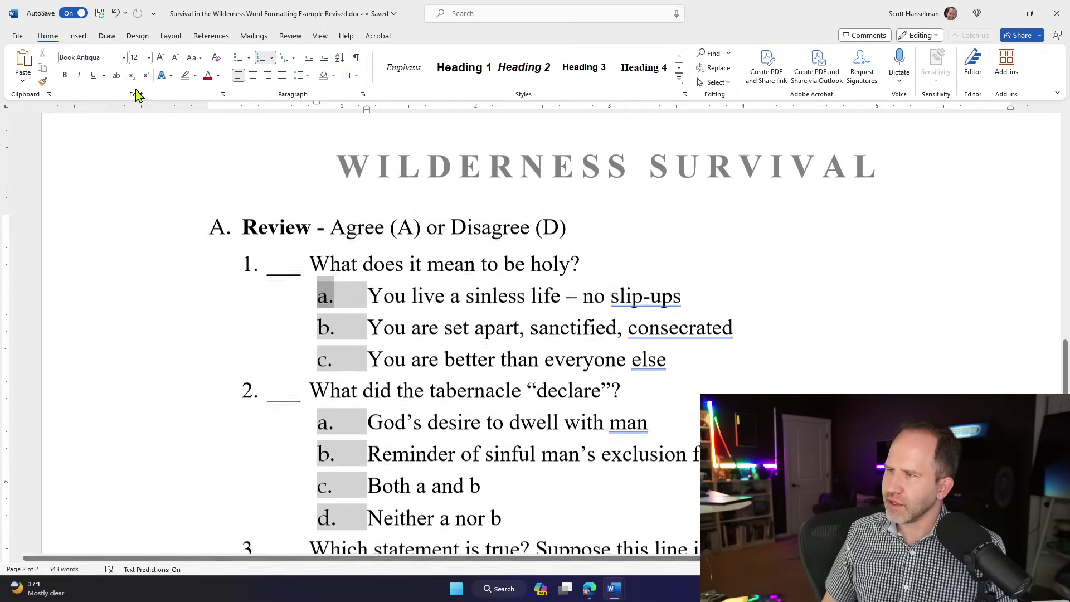
pyautogui.click(273, 58)
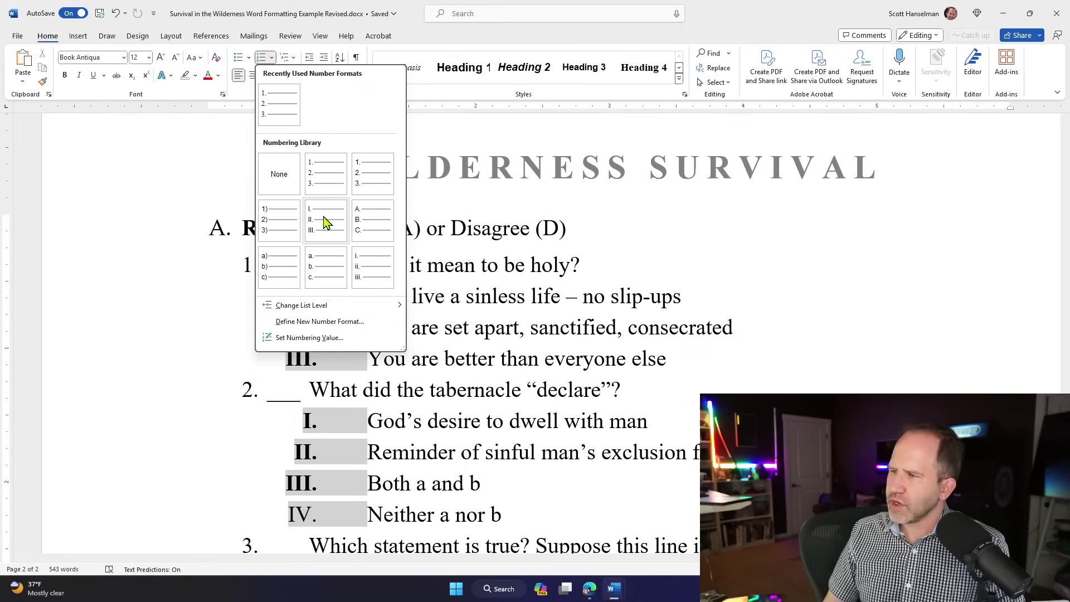
pyautogui.click(344, 337)
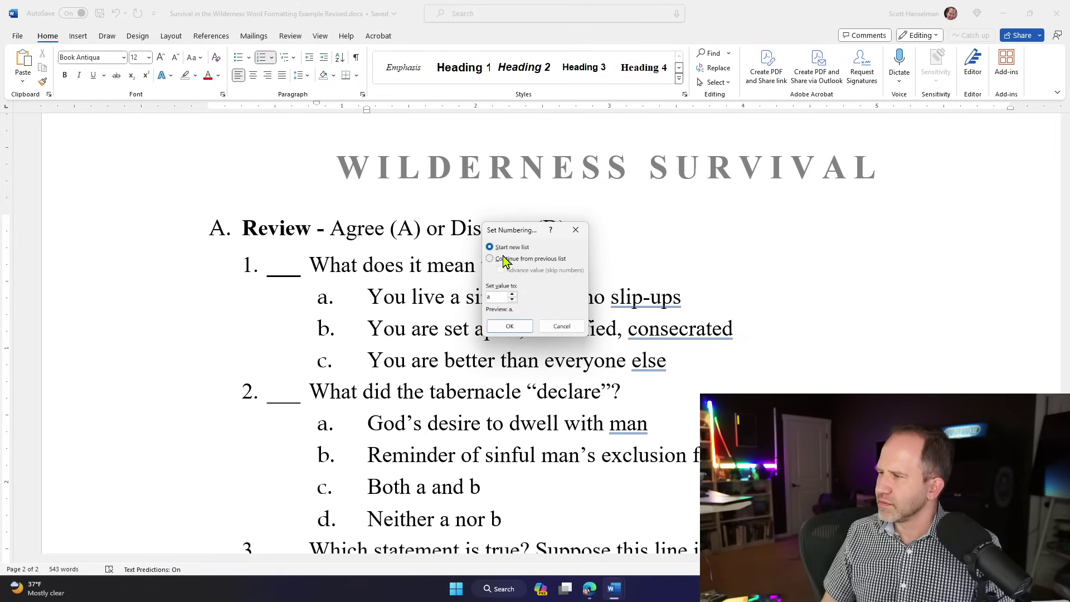
pyautogui.click(557, 327)
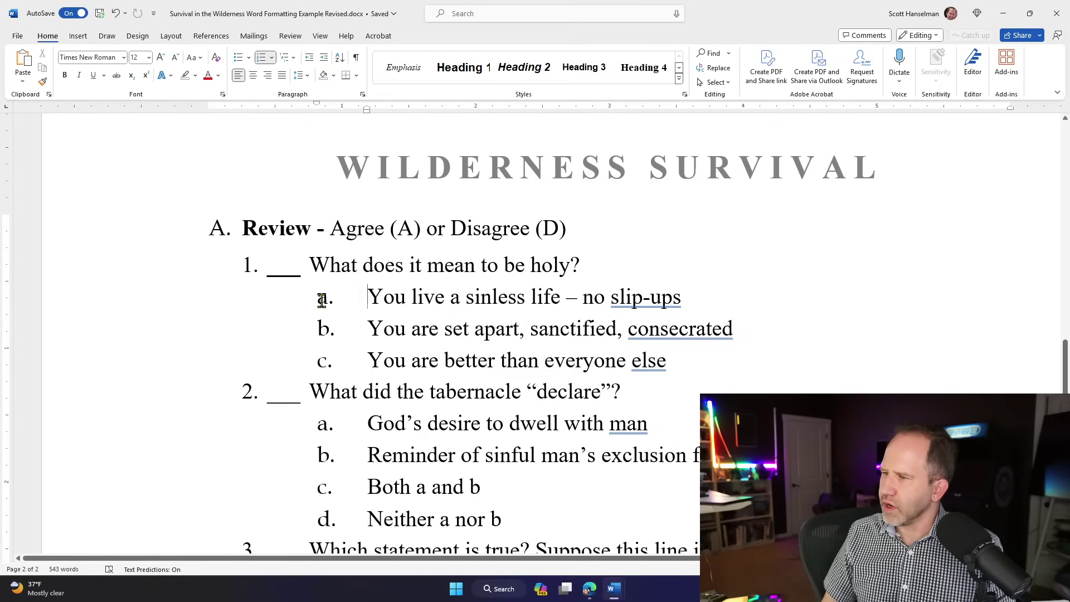
pyautogui.click(322, 300)
pyautogui.click(246, 262)
pyautogui.click(327, 292)
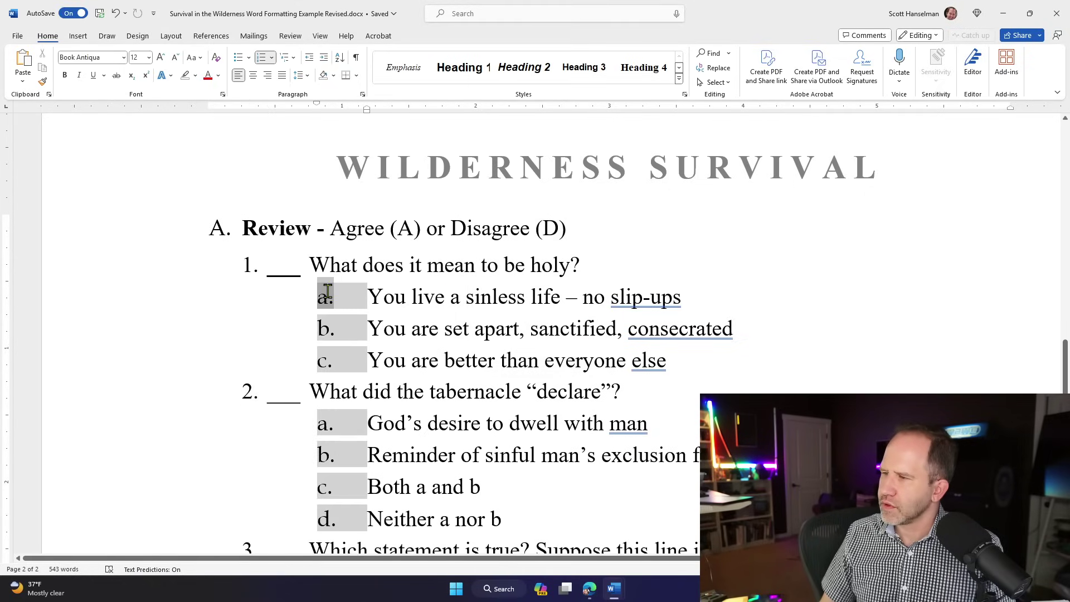
pyautogui.click(272, 58)
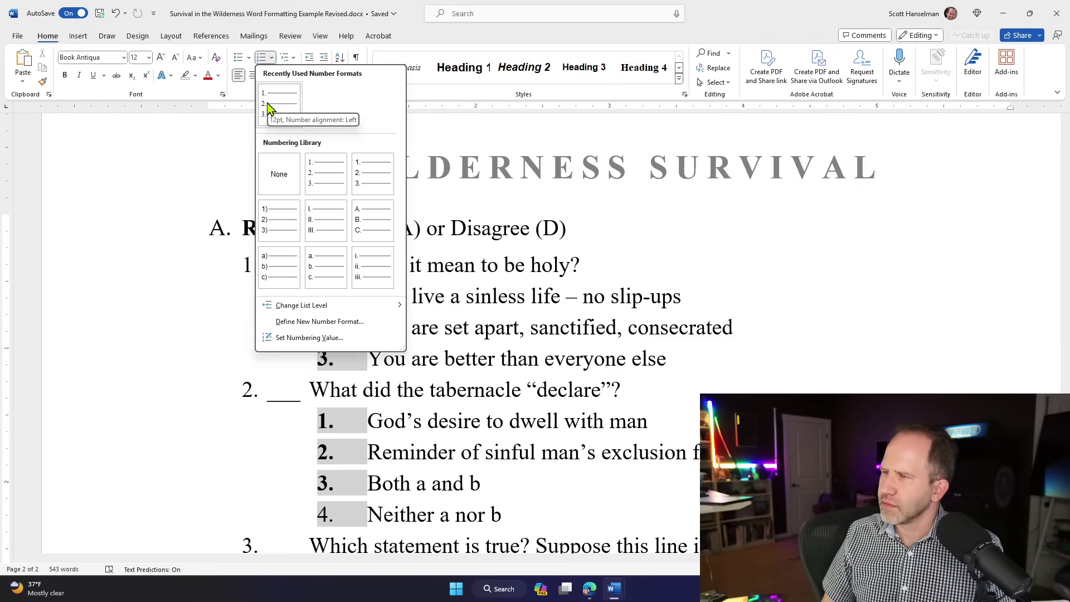
pyautogui.moveTo(338, 312)
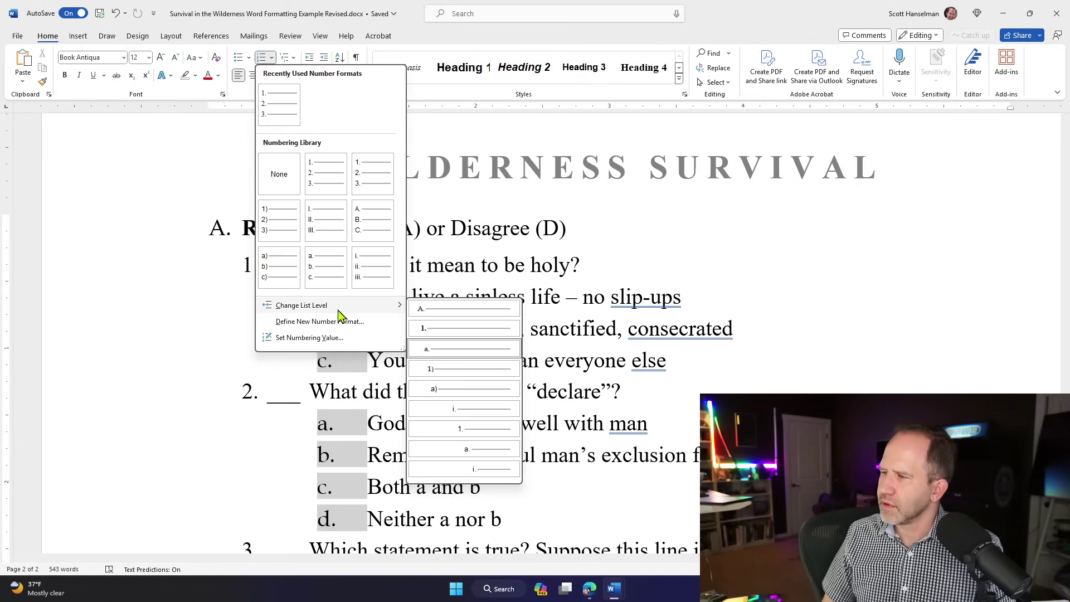
pyautogui.click(284, 112)
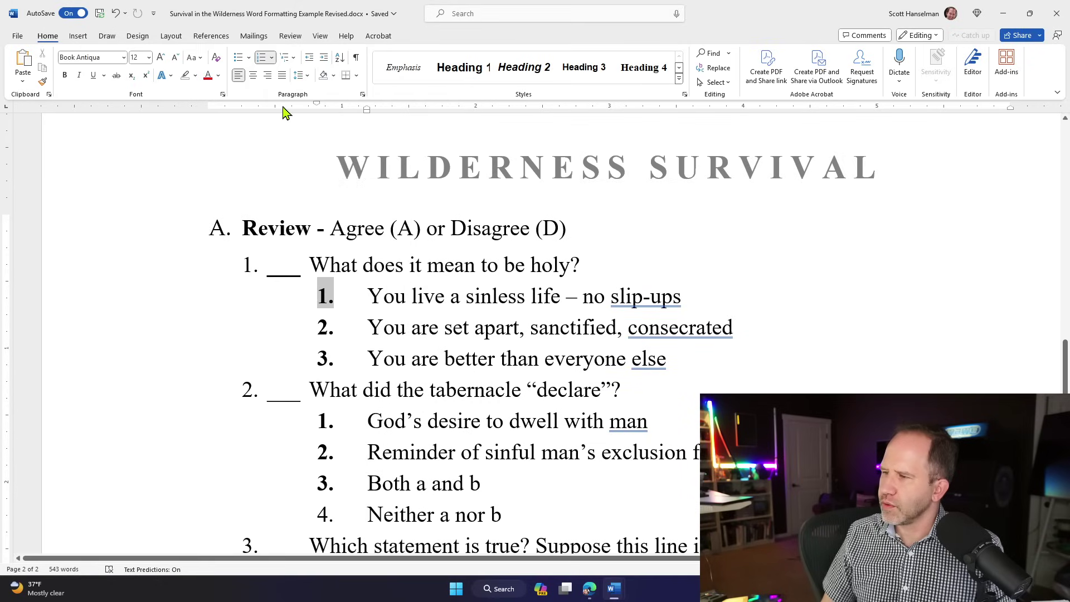
pyautogui.click(271, 57)
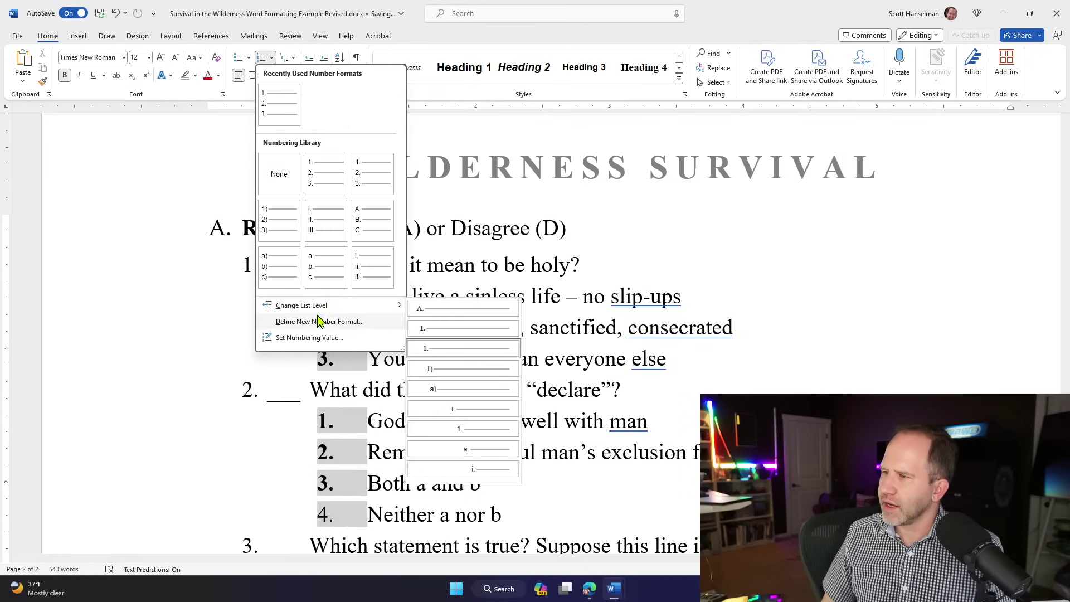
pyautogui.moveTo(398, 308)
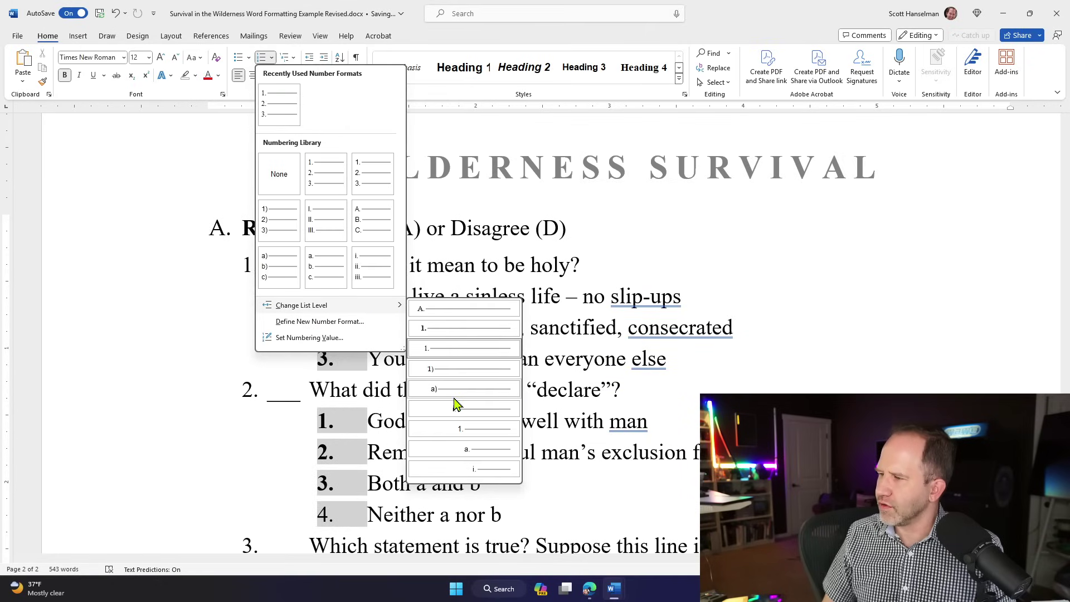
pyautogui.click(469, 449)
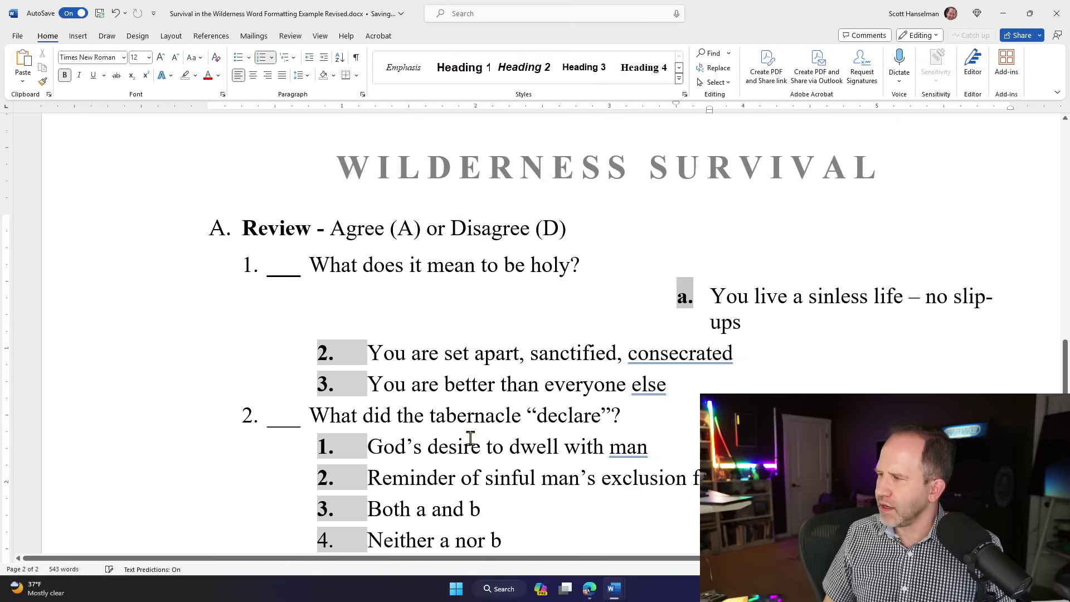
pyautogui.hotkey('ctrl', 'z')
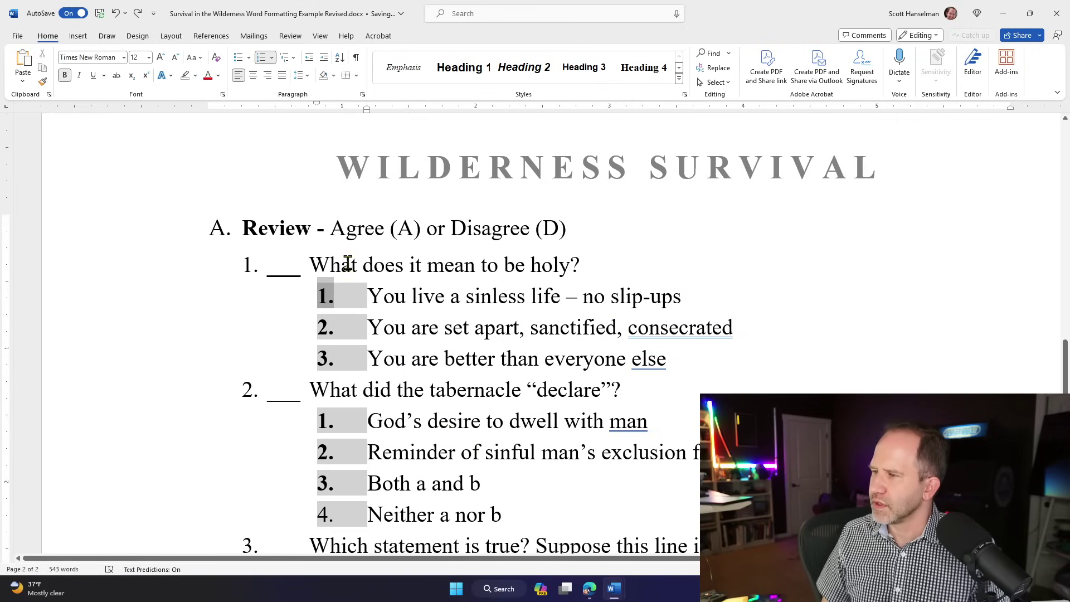
pyautogui.hotkey('ctrl', 'z')
pyautogui.click(341, 296)
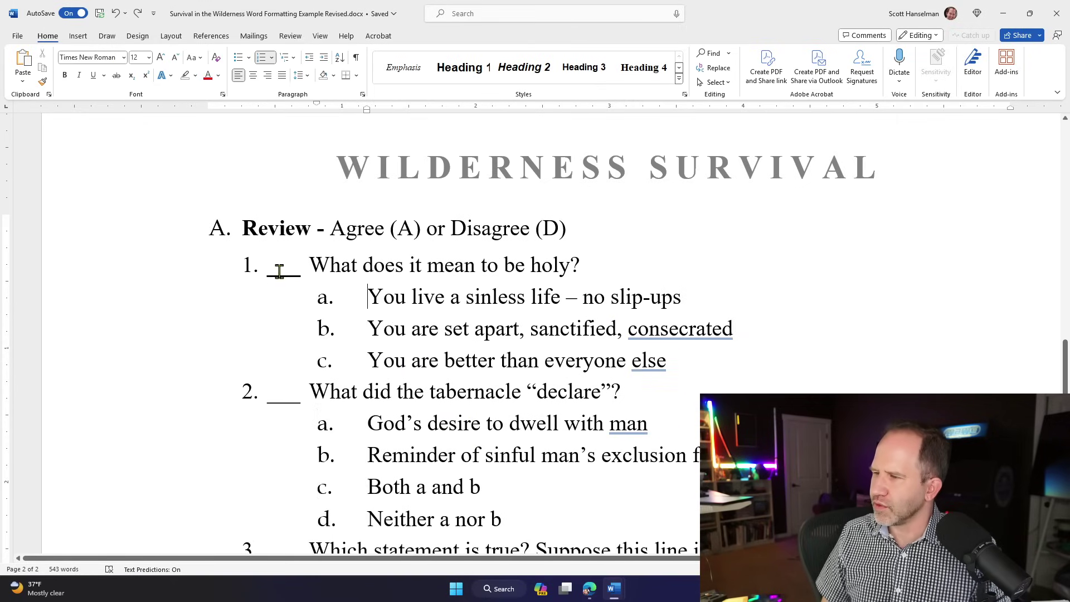
pyautogui.click(249, 264)
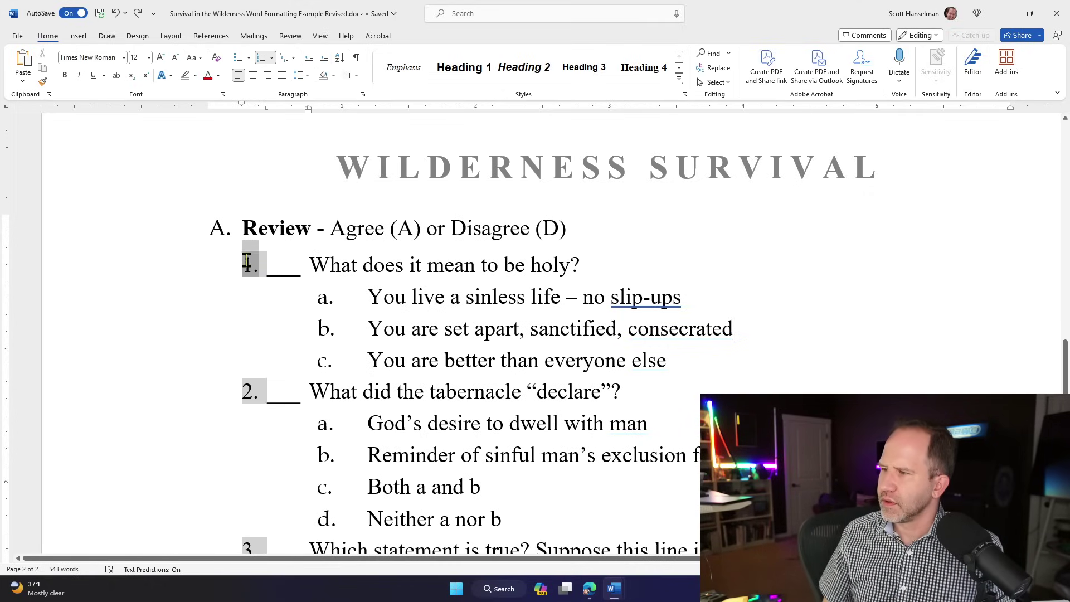
pyautogui.click(319, 293)
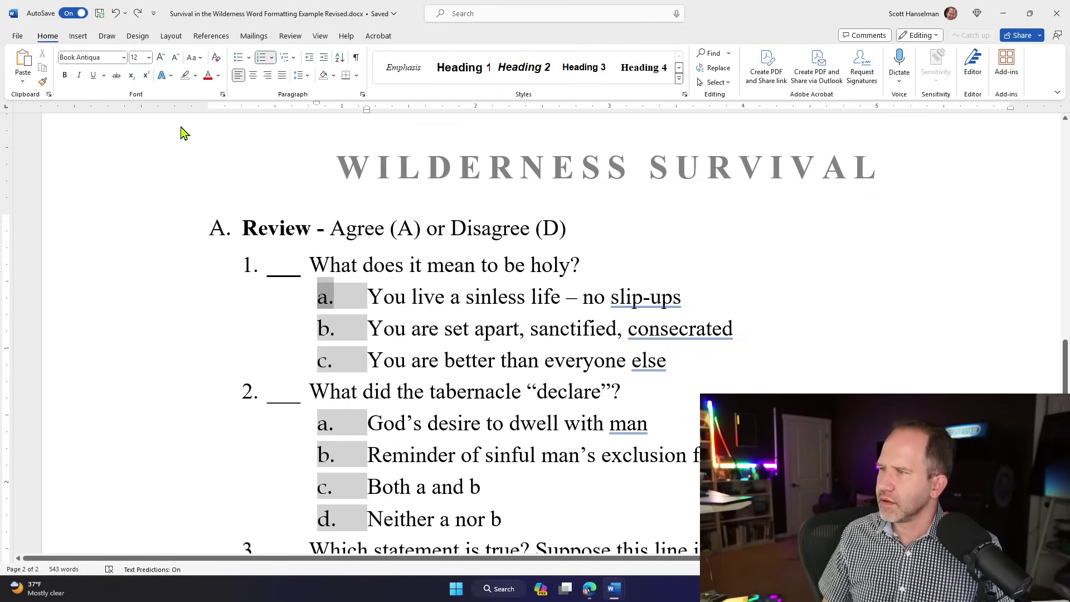
pyautogui.click(123, 57)
pyautogui.click(109, 143)
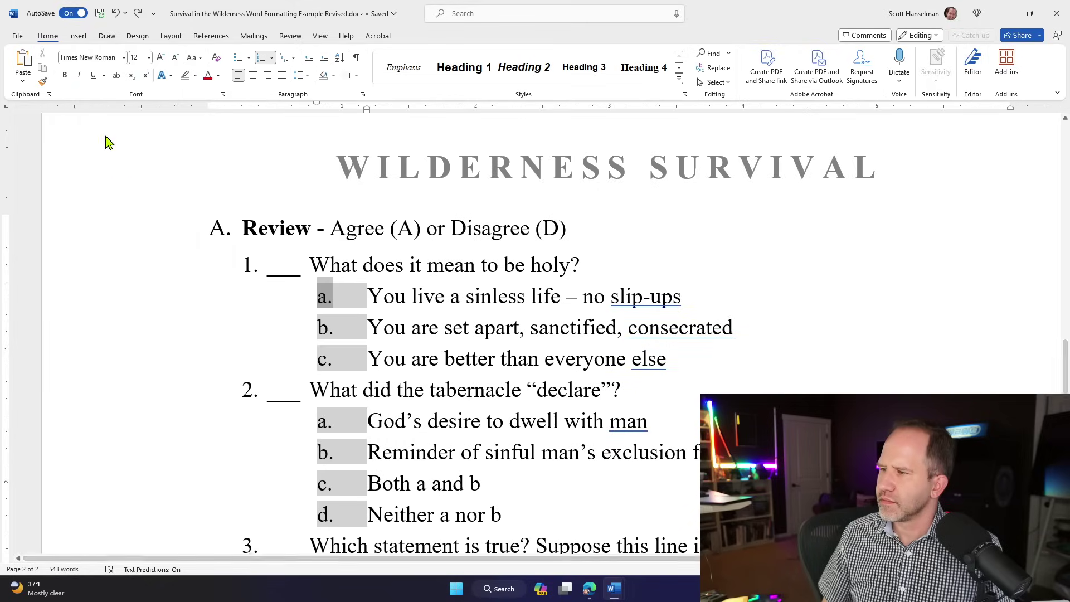
pyautogui.click(315, 327)
pyautogui.hotkey('ctrl', 'z')
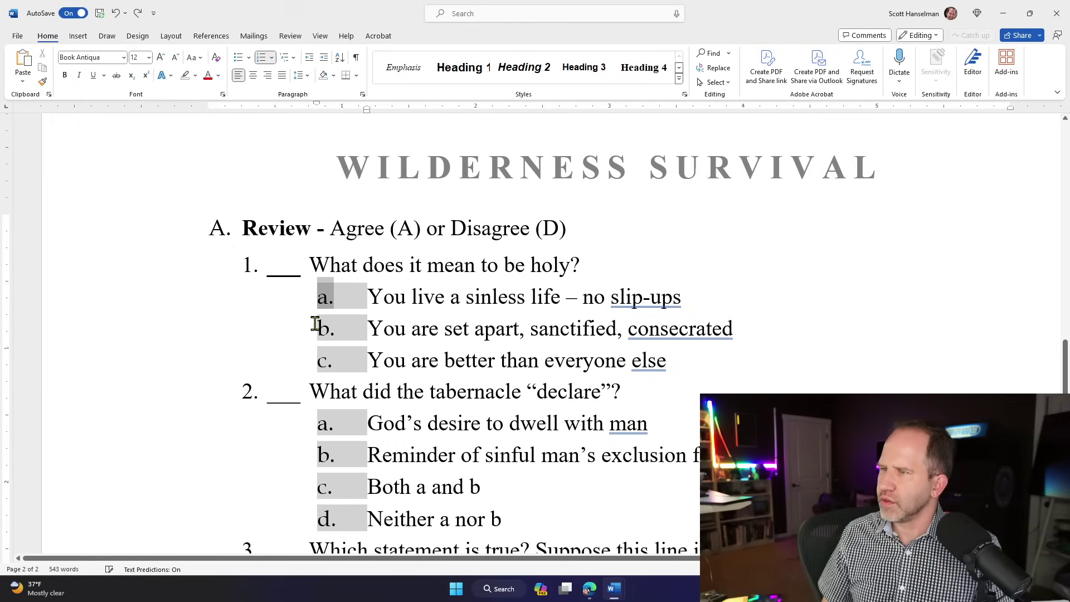
pyautogui.click(328, 273)
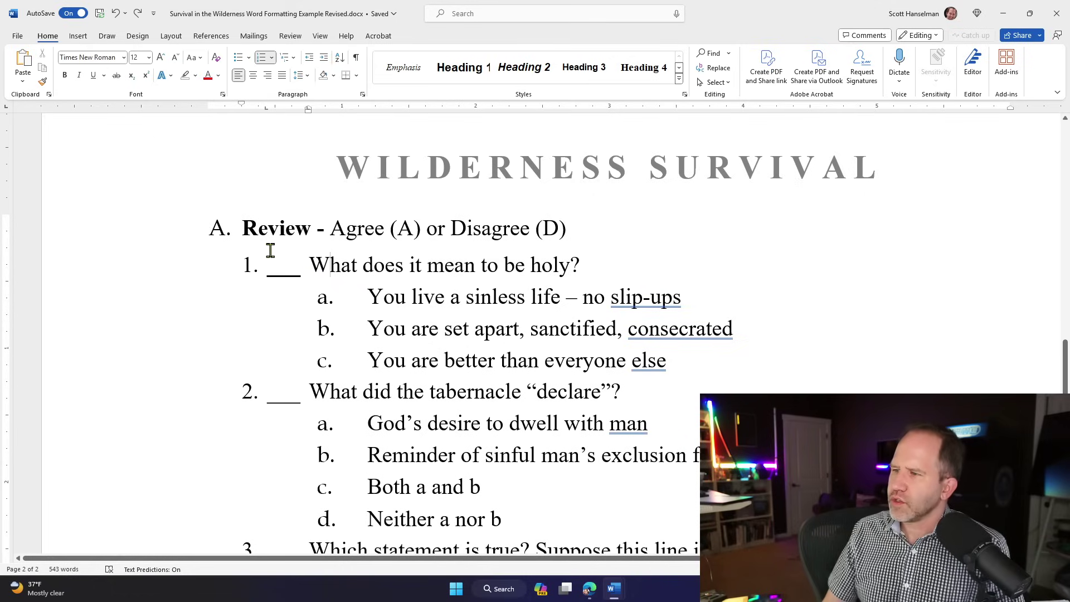
pyautogui.click(246, 265)
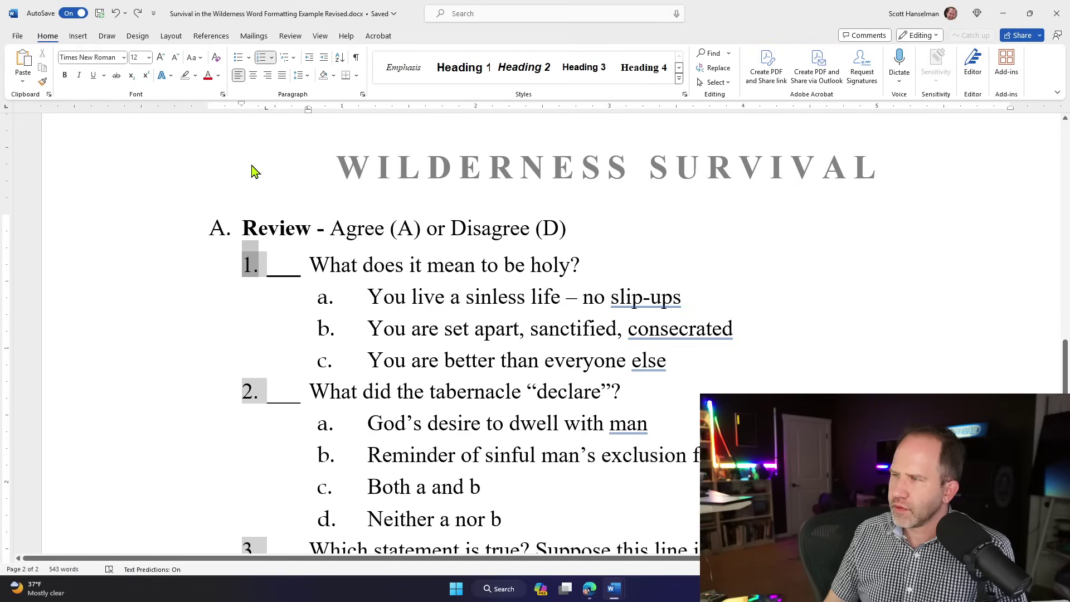
pyautogui.click(272, 58)
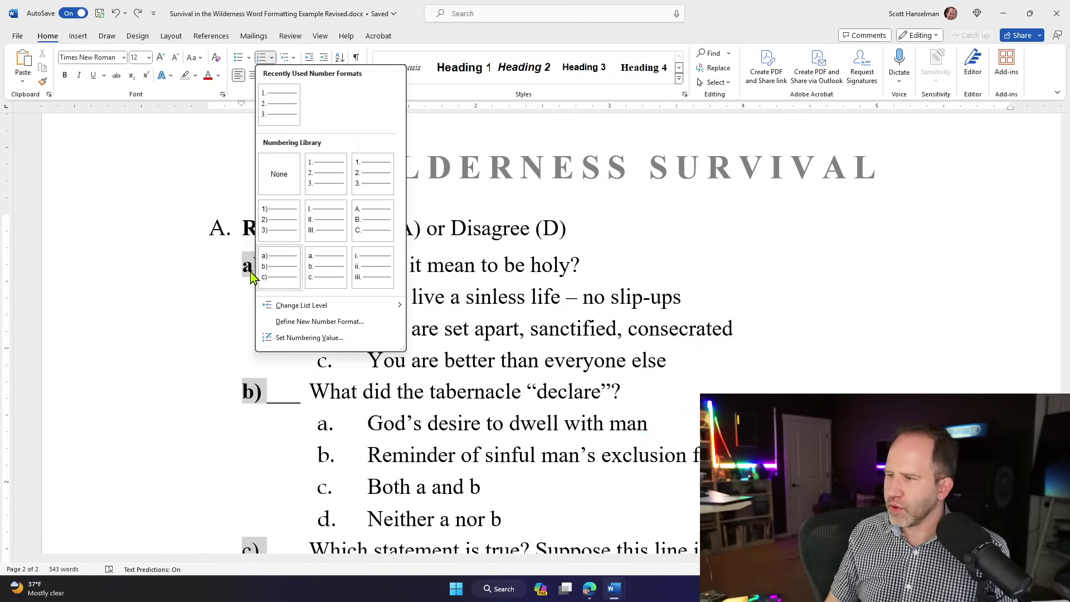
# Change the font of the answer list letters a.–d. to Times New Roman
pyautogui.press('Escape')
pyautogui.click(322, 297)
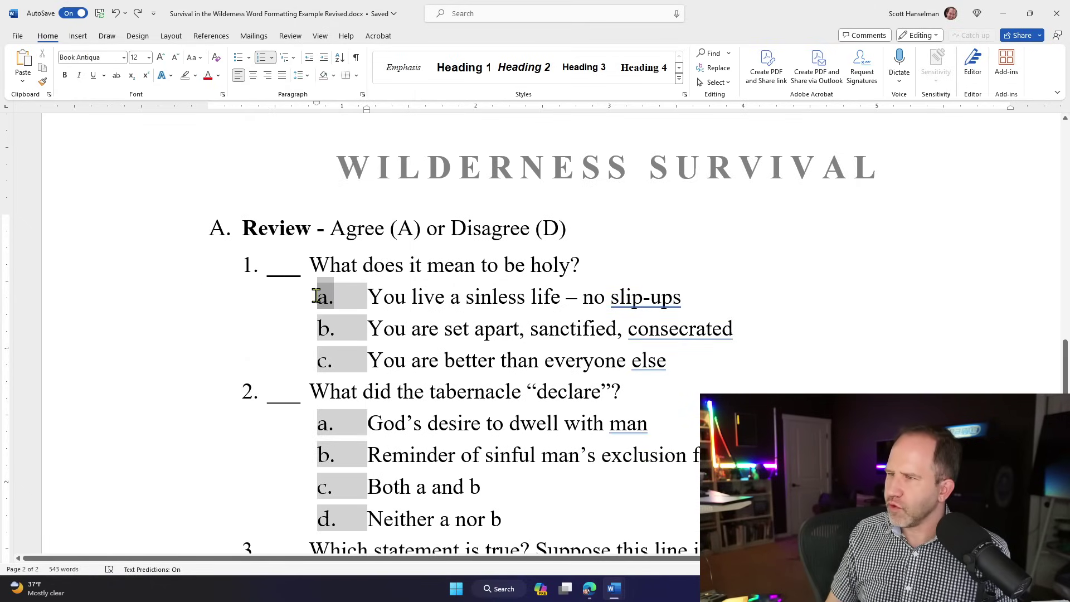
pyautogui.click(123, 59)
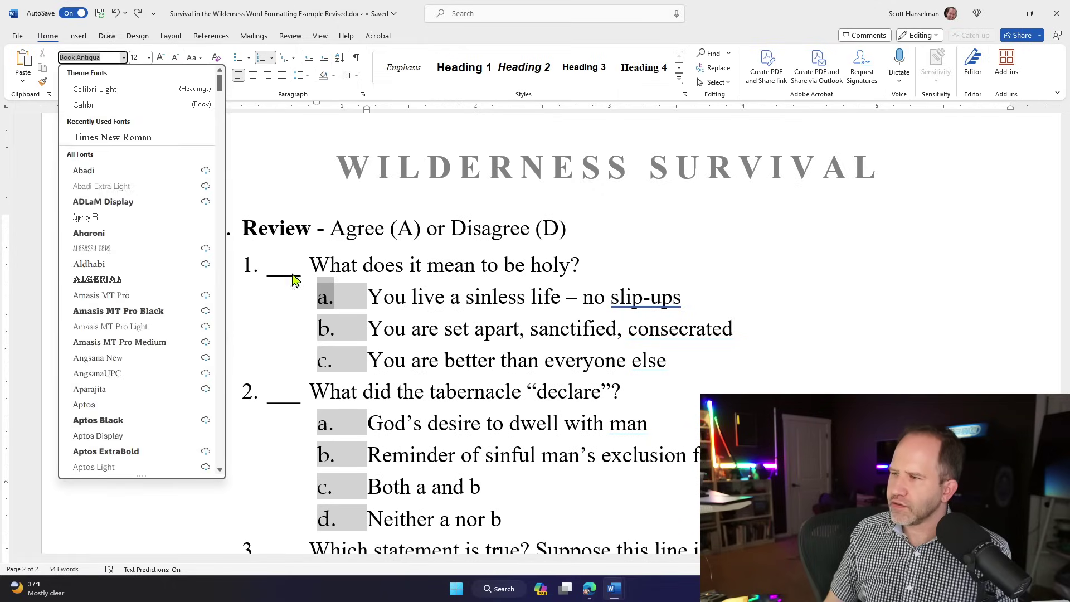
pyautogui.press('Escape')
pyautogui.click(323, 300)
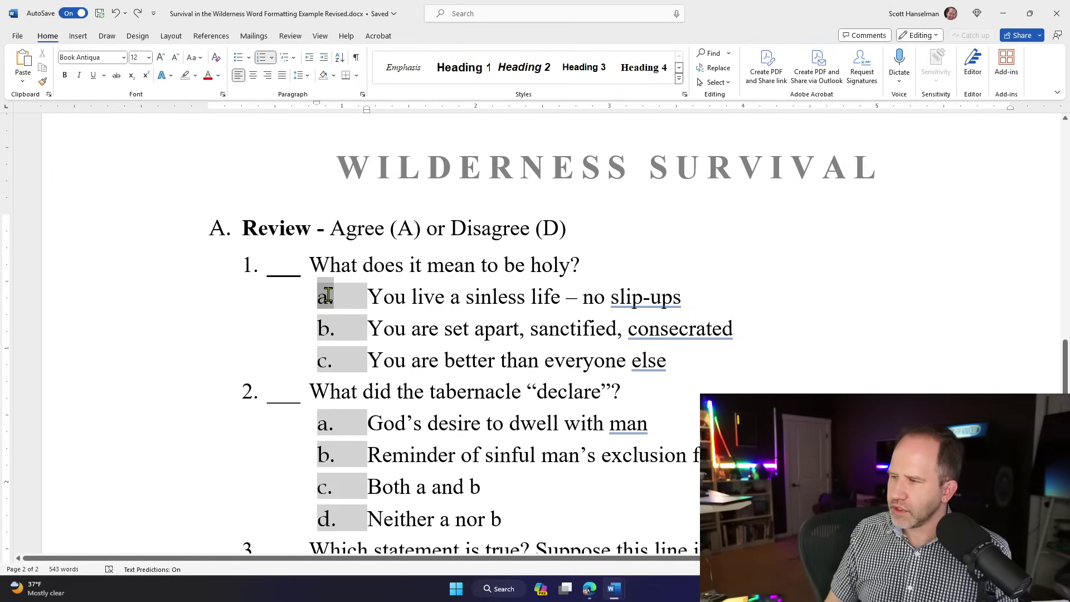
pyautogui.click(124, 58)
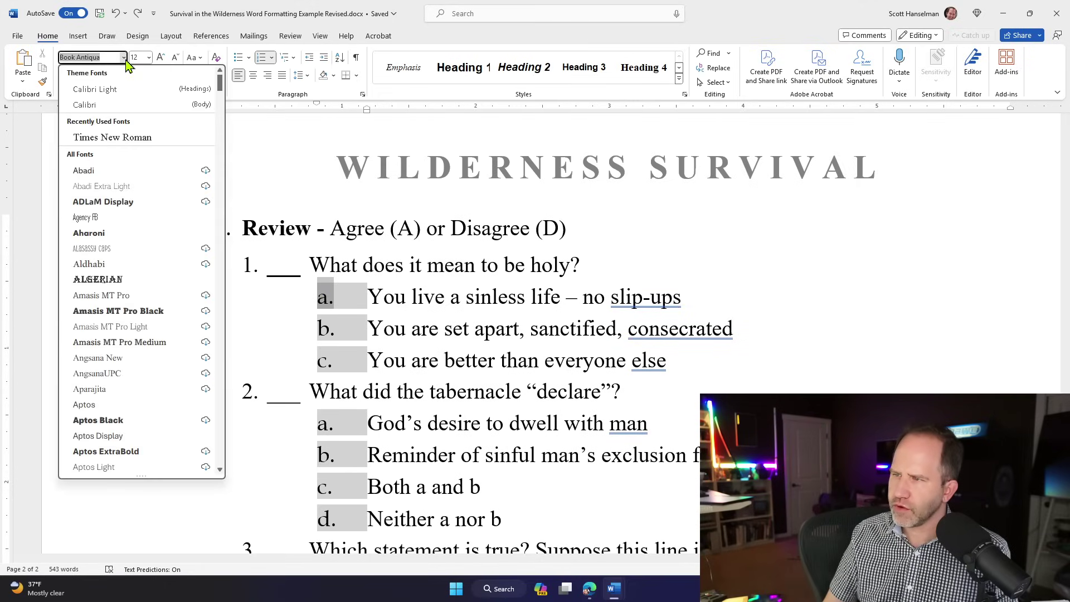
pyautogui.click(112, 139)
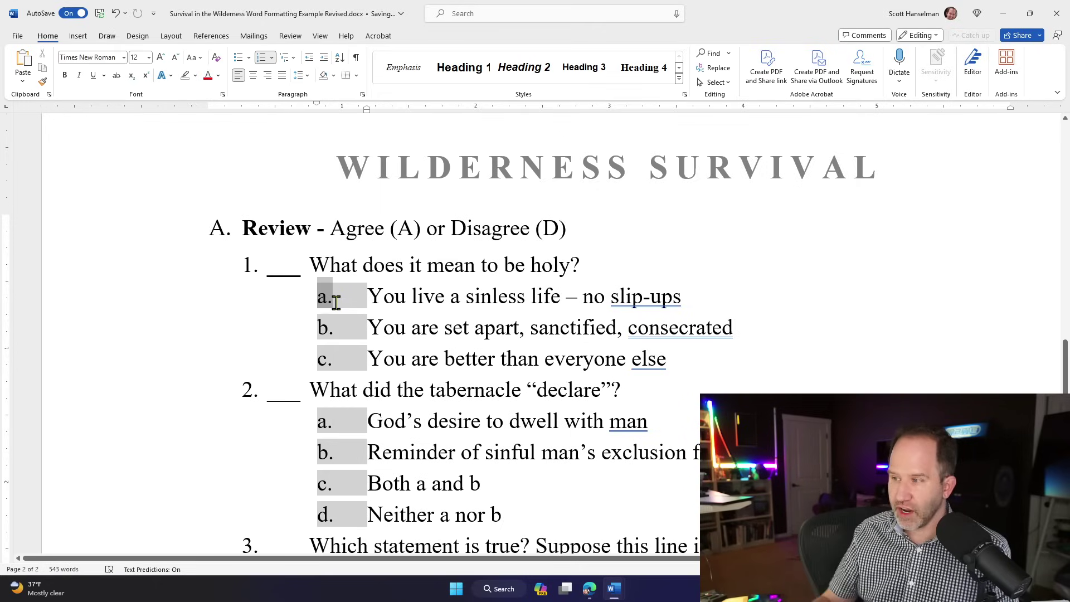
pyautogui.click(336, 302)
pyautogui.click(323, 298)
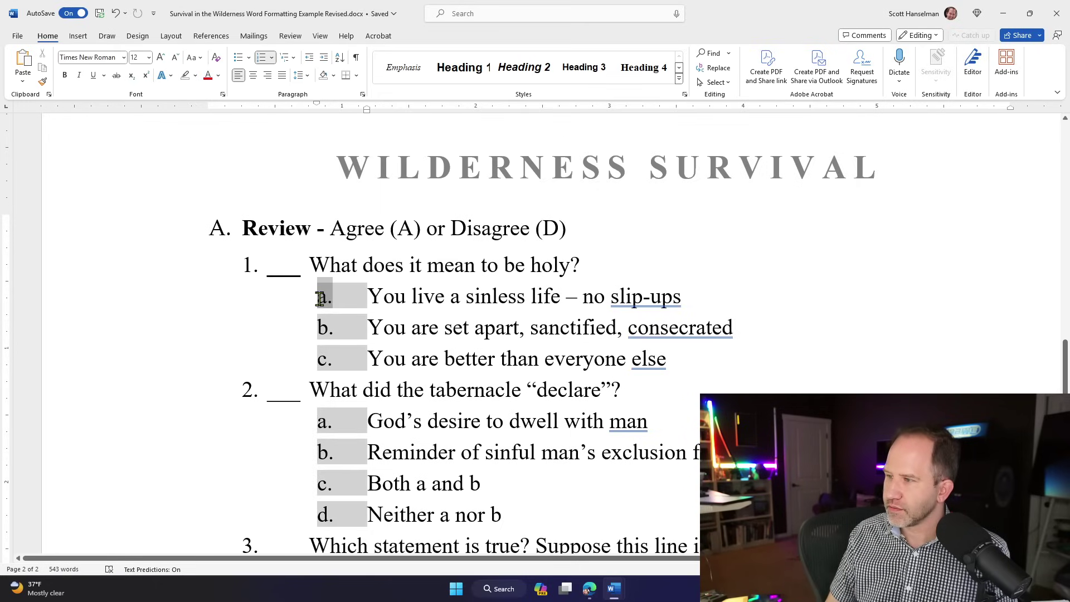
pyautogui.rightClick(323, 305)
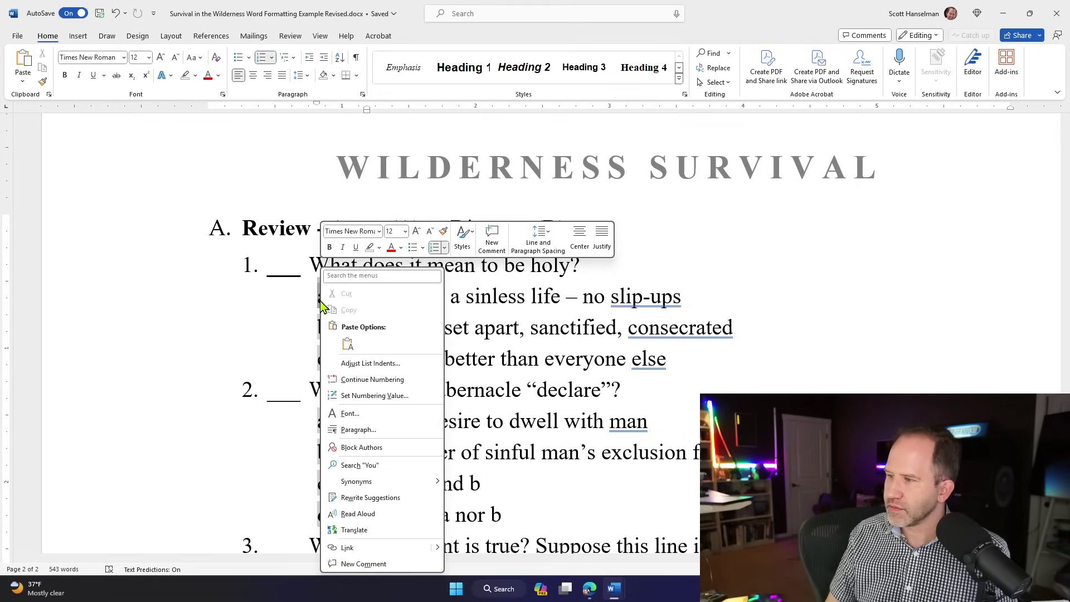
pyautogui.click(360, 364)
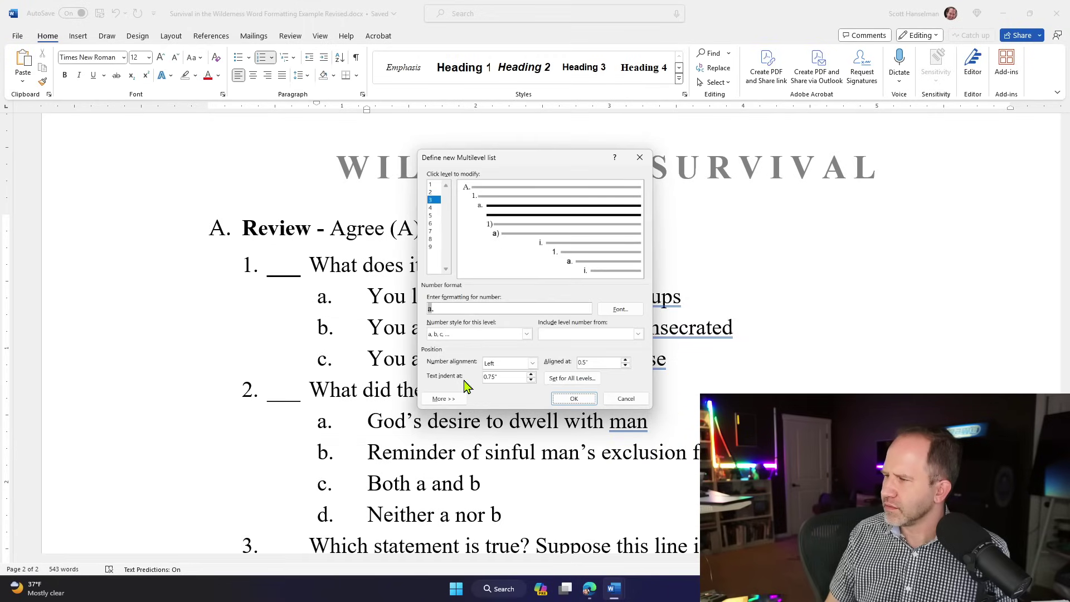
pyautogui.click(532, 379)
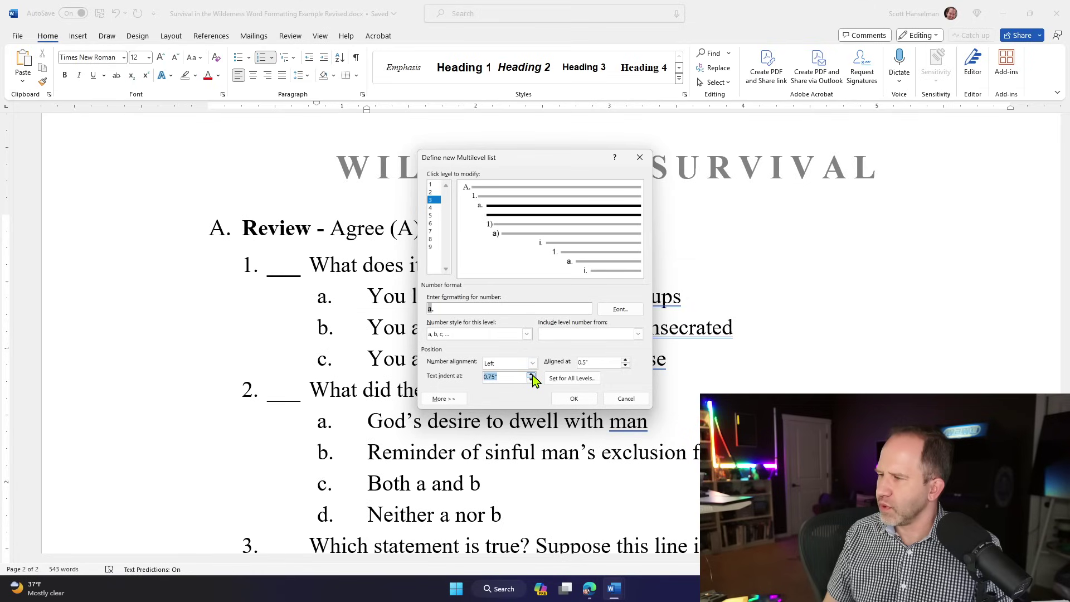
pyautogui.click(449, 400)
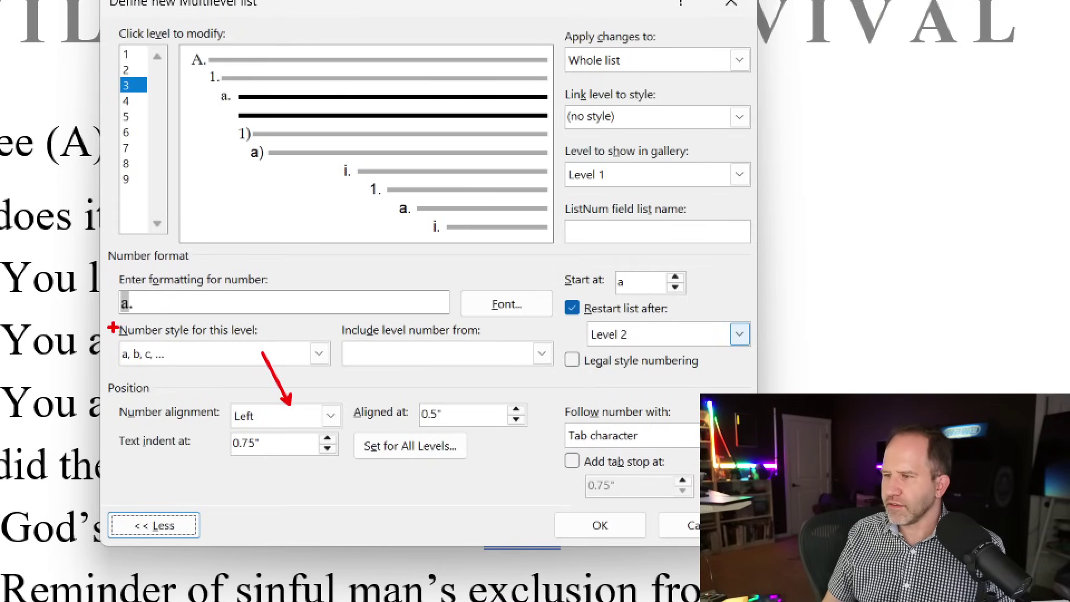
pyautogui.moveTo(120, 320); pyautogui.dragTo(90, 361)
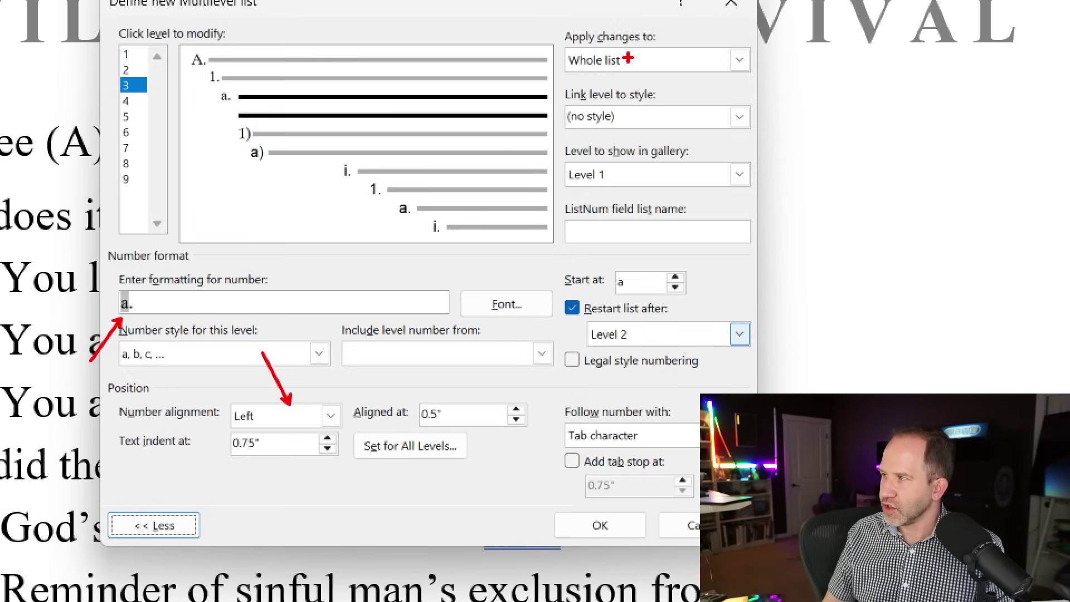
pyautogui.moveTo(628, 58); pyautogui.dragTo(699, 36)
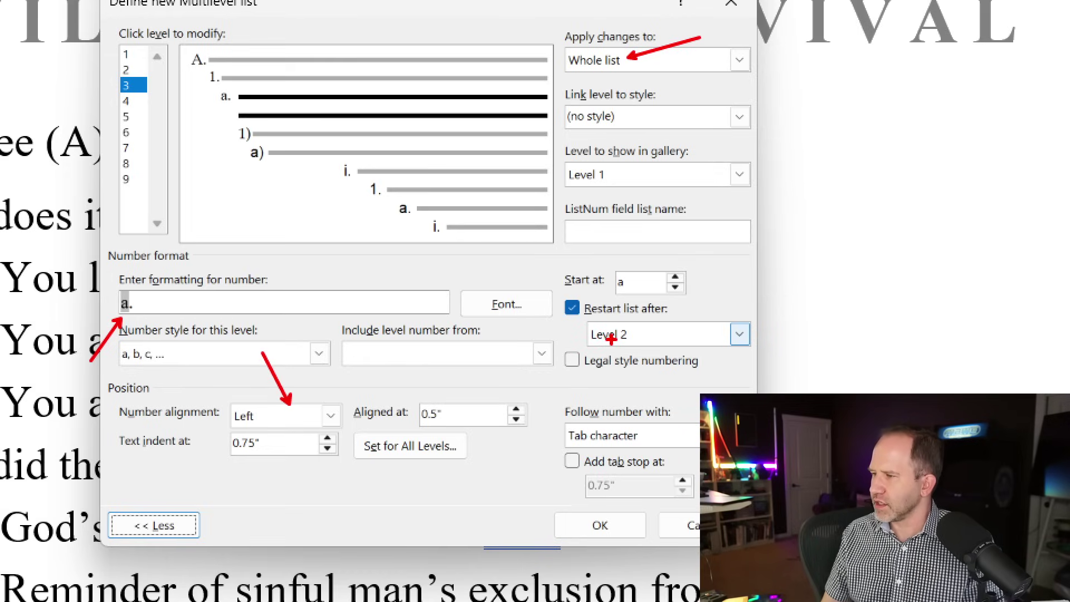
pyautogui.press('Escape')
pyautogui.press('Escape')
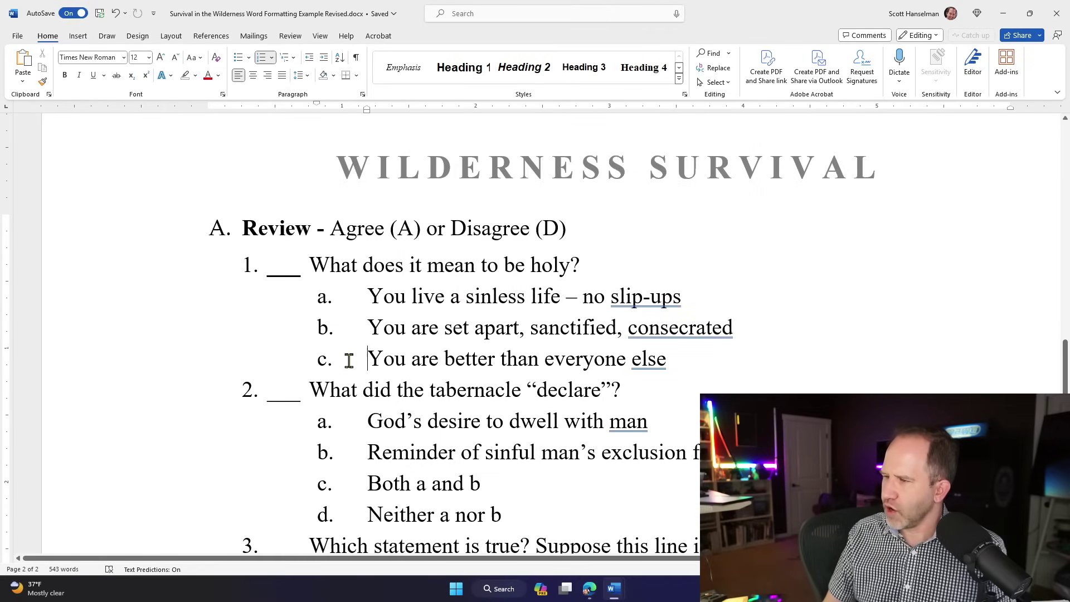
pyautogui.click(322, 299)
pyautogui.click(322, 299)
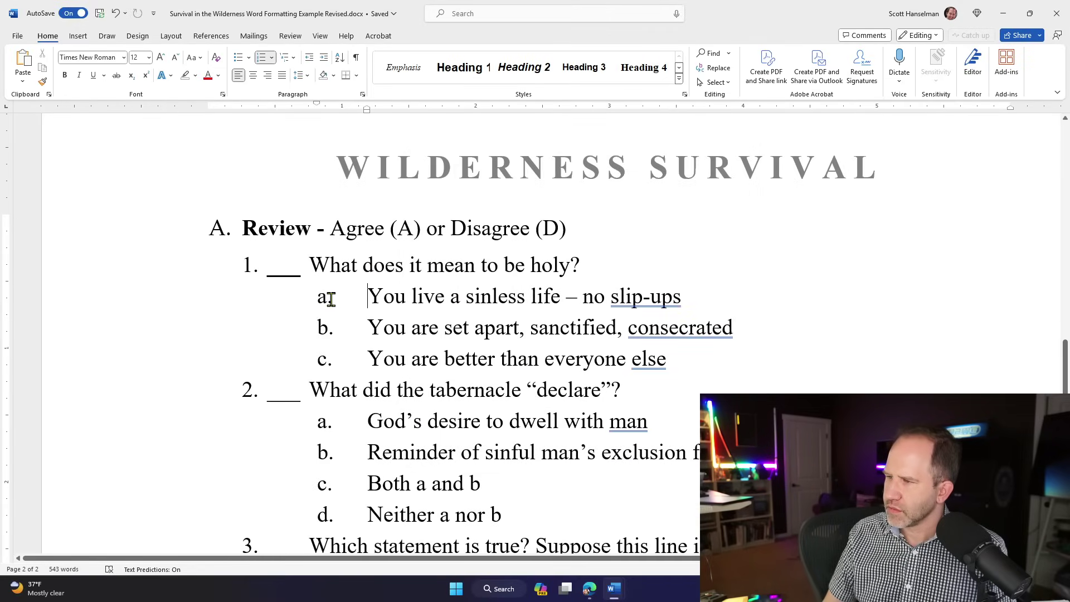
pyautogui.click(321, 299)
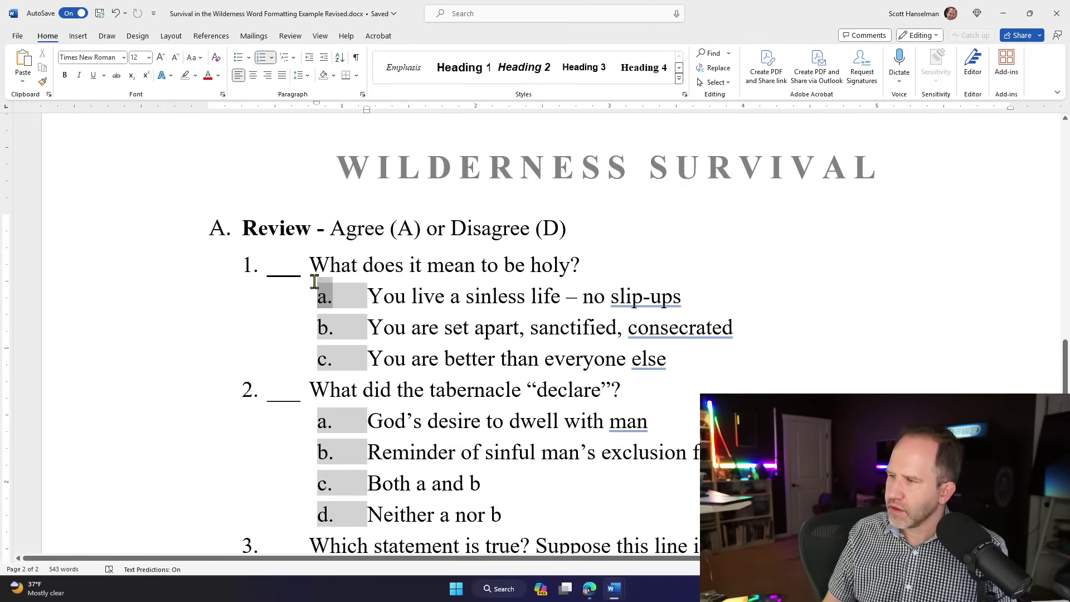
pyautogui.hotkey('ctrl', '1')
pyautogui.moveTo(303, 270); pyautogui.dragTo(347, 334)
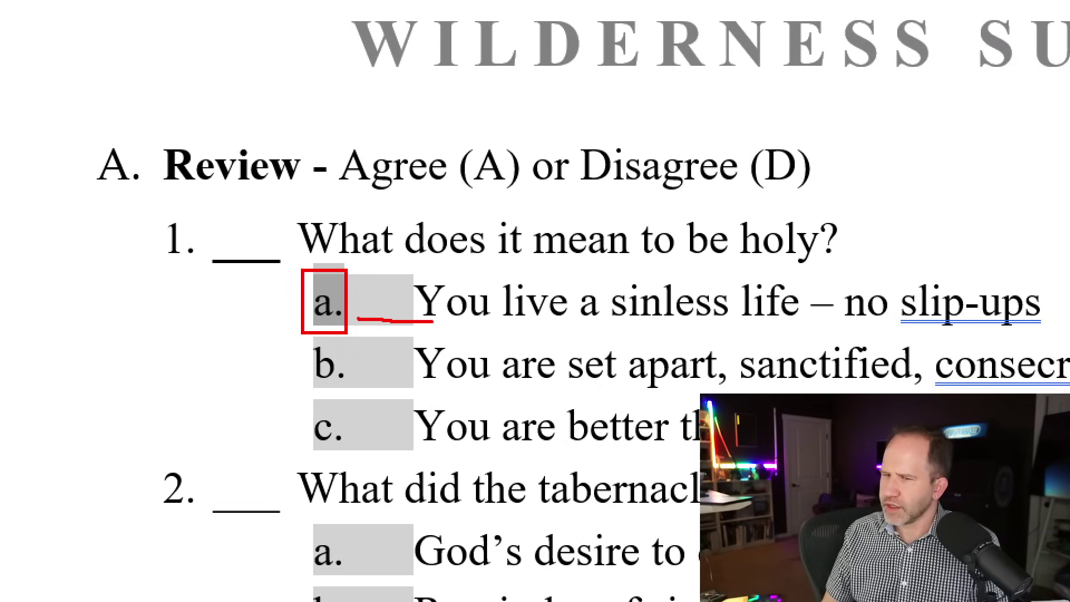
pyautogui.press('Escape')
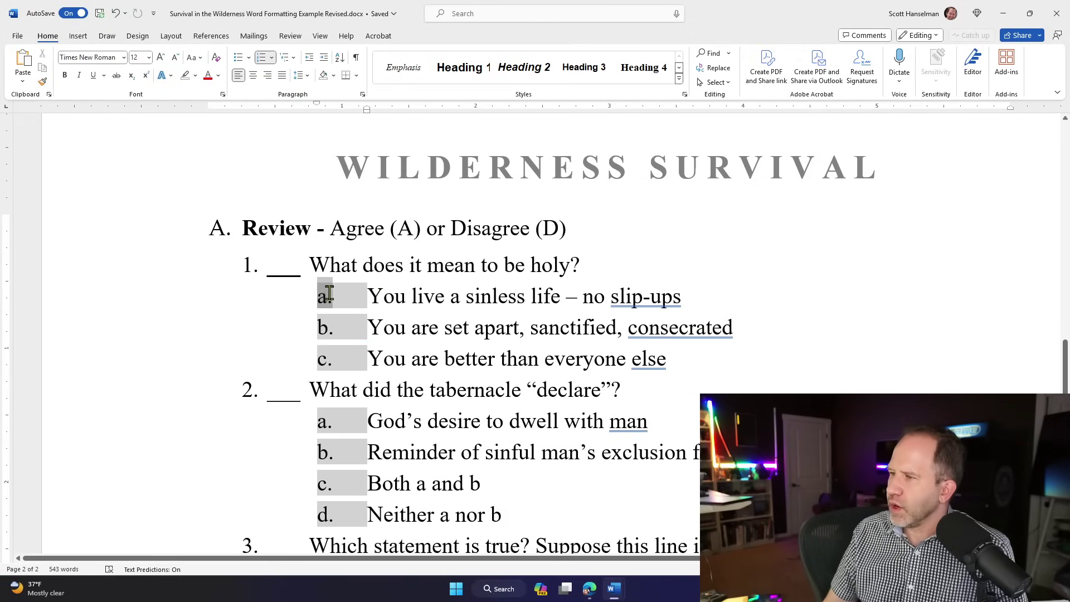
pyautogui.click(272, 57)
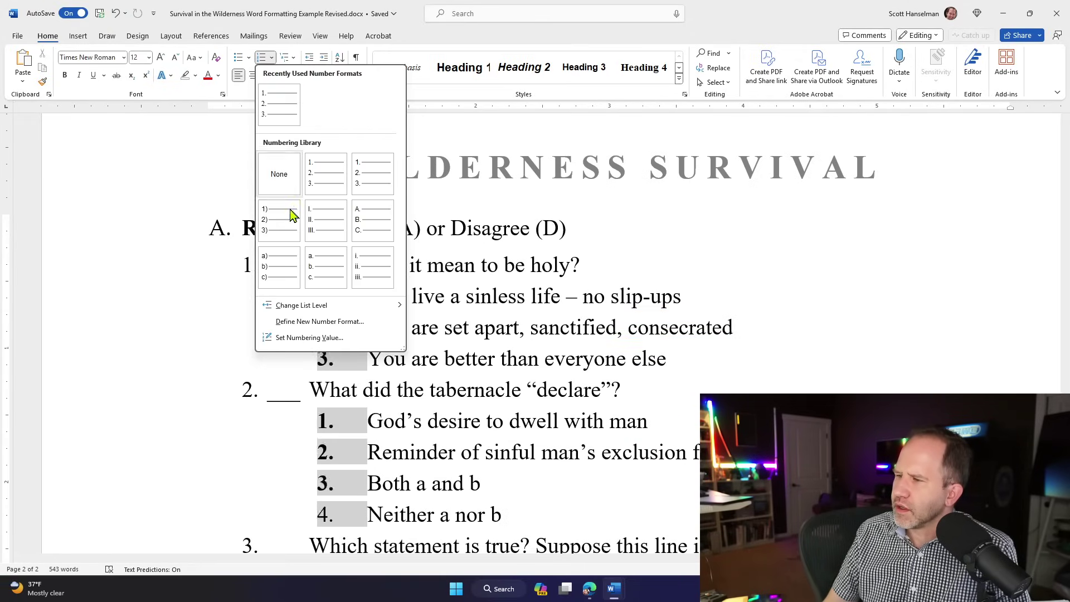
pyautogui.moveTo(322, 311)
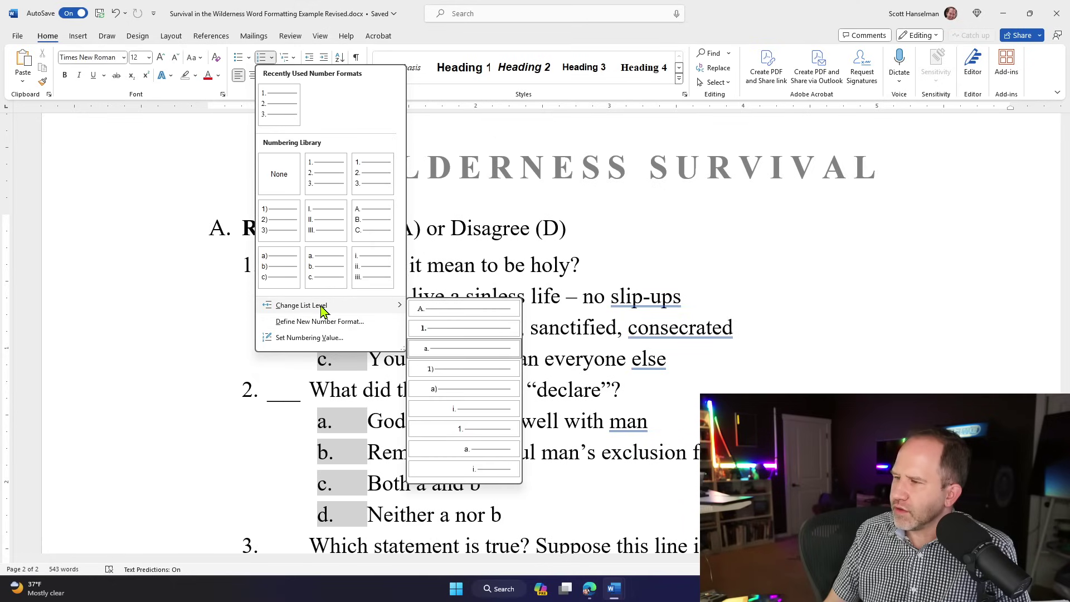
pyautogui.click(321, 322)
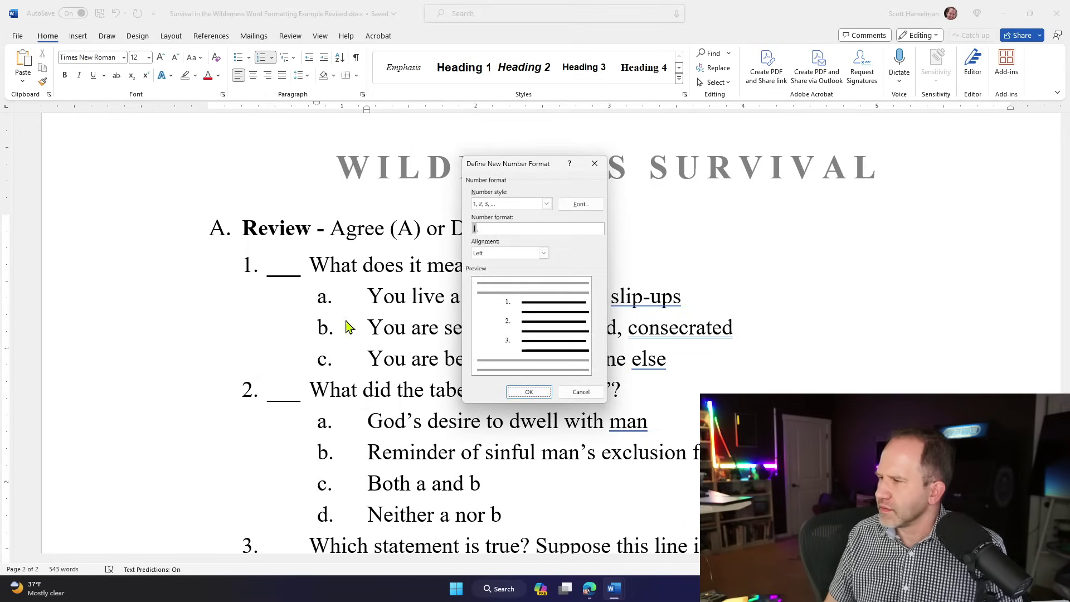
pyautogui.press('Escape')
pyautogui.write('`')
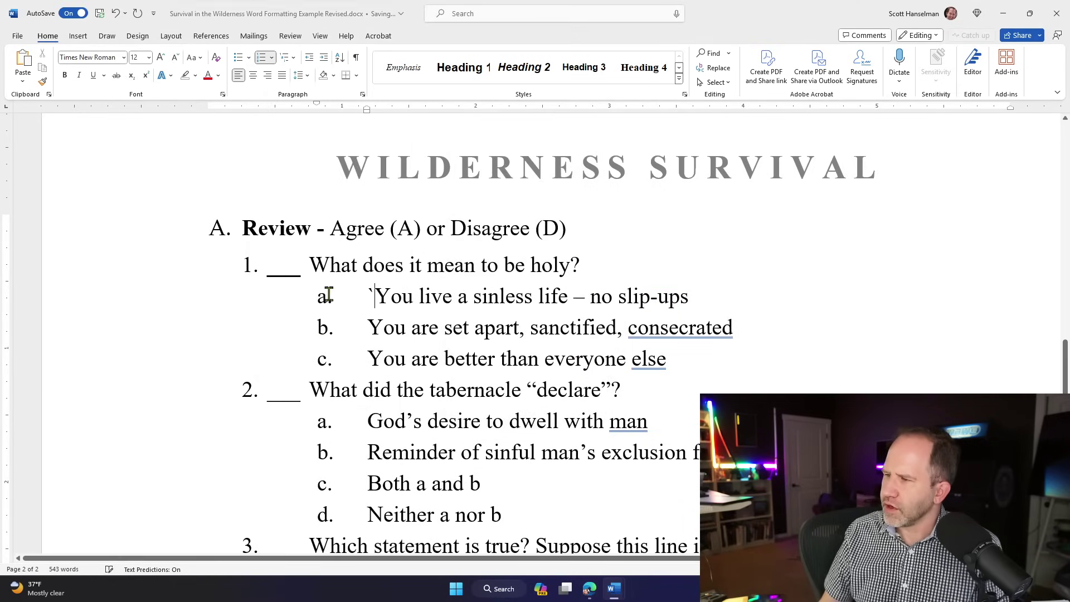
pyautogui.press('BackSpace')
pyautogui.click(326, 296)
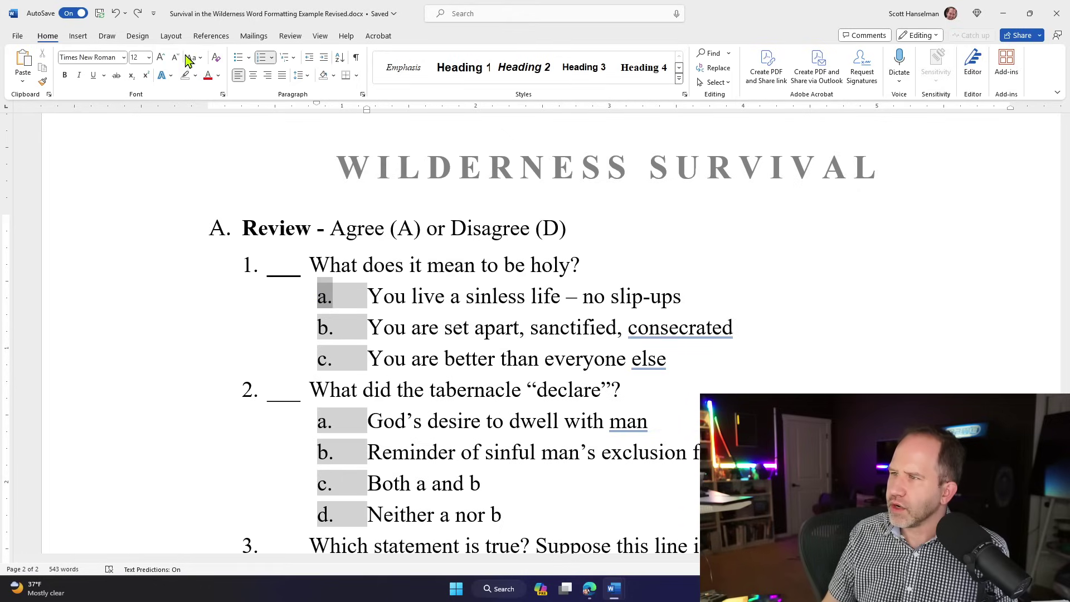
pyautogui.rightClick(326, 297)
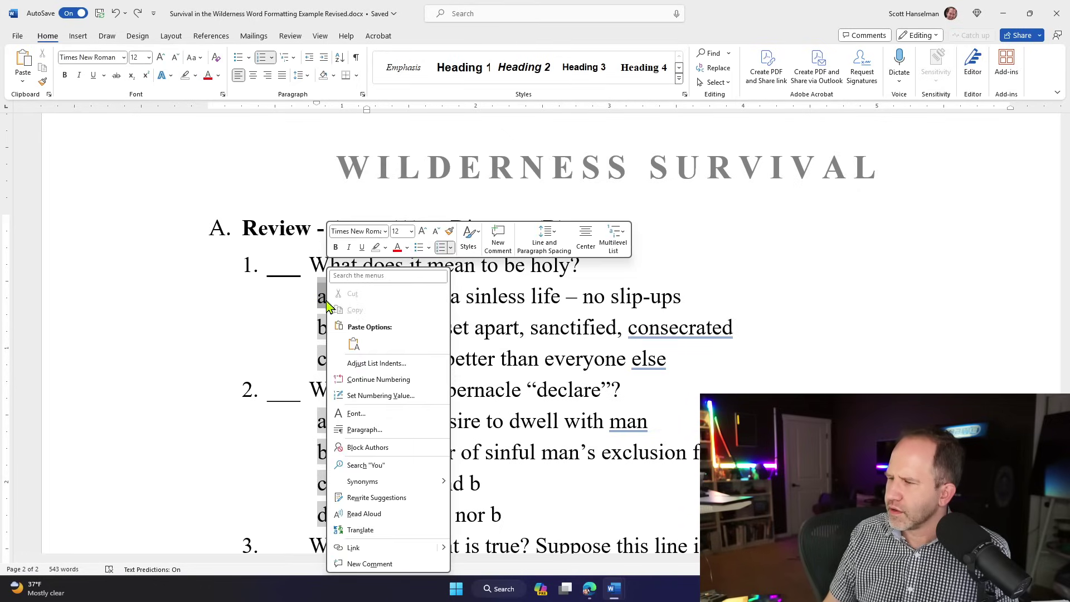
pyautogui.click(363, 363)
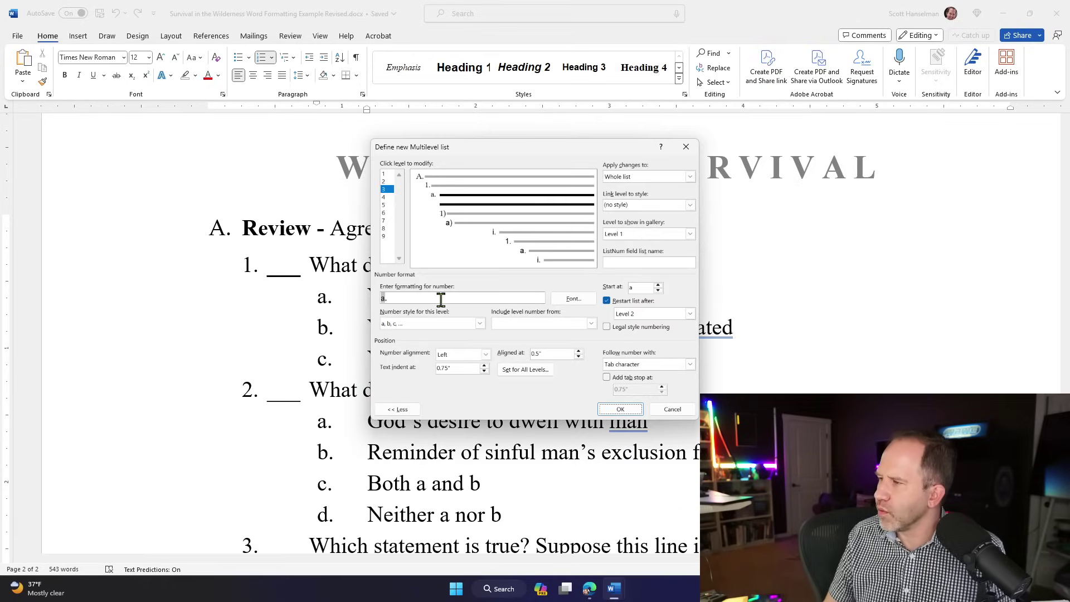
pyautogui.click(578, 351)
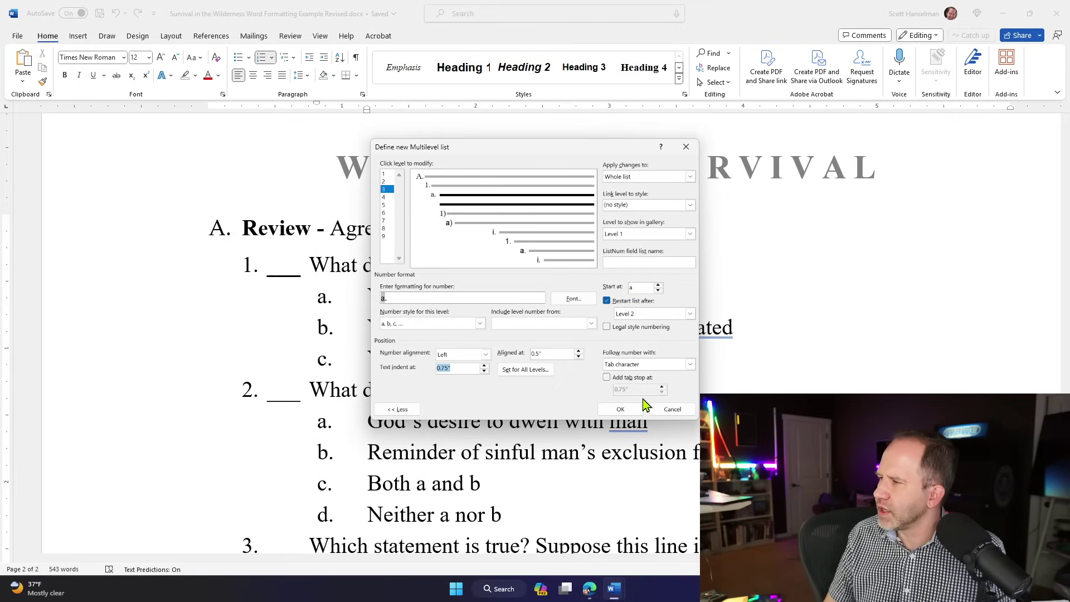
pyautogui.click(387, 182)
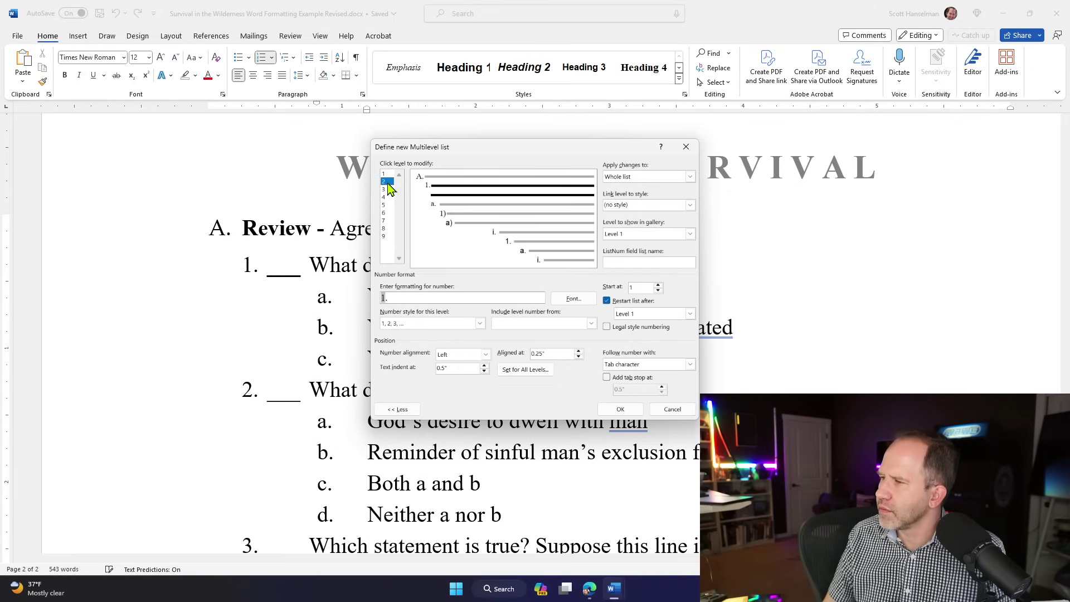
pyautogui.press('Escape')
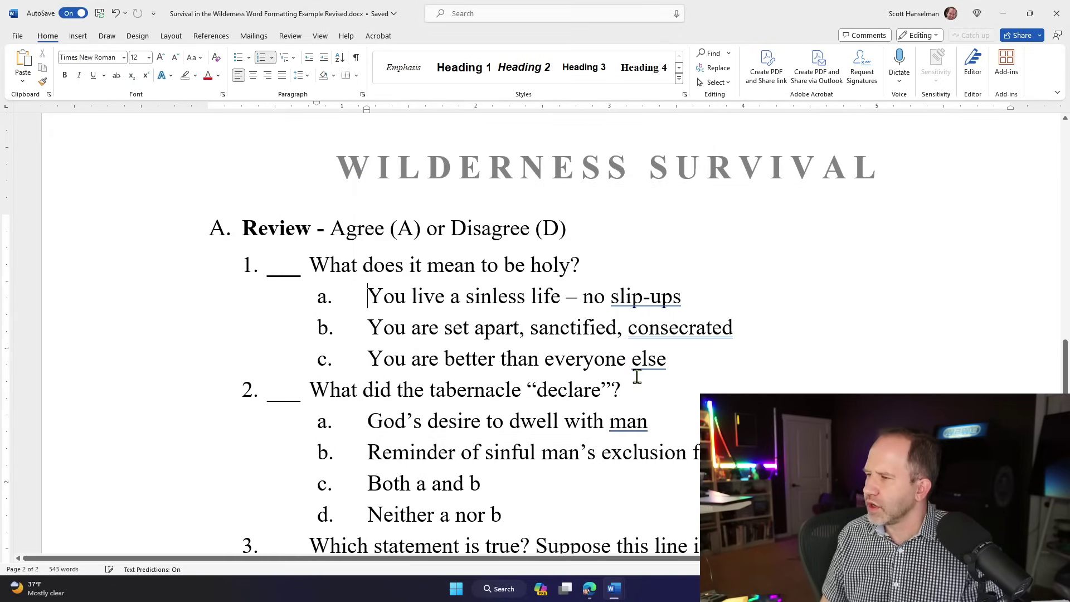
# Try pulling the first answer's text toward its letter on the ruler, then undo it
pyautogui.click(330, 300)
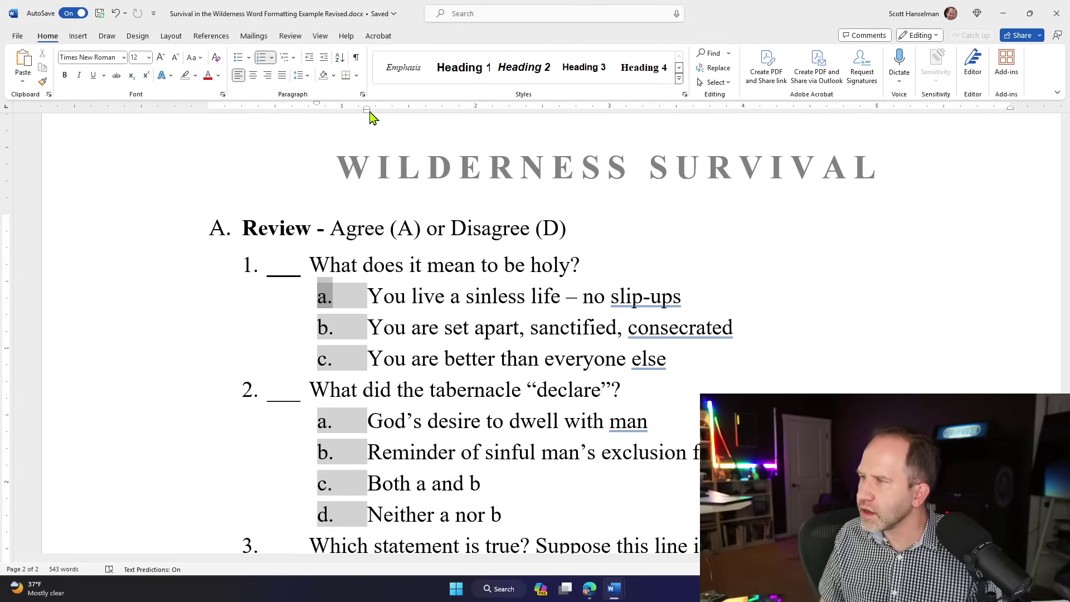
pyautogui.moveTo(367, 109); pyautogui.dragTo(343, 117)
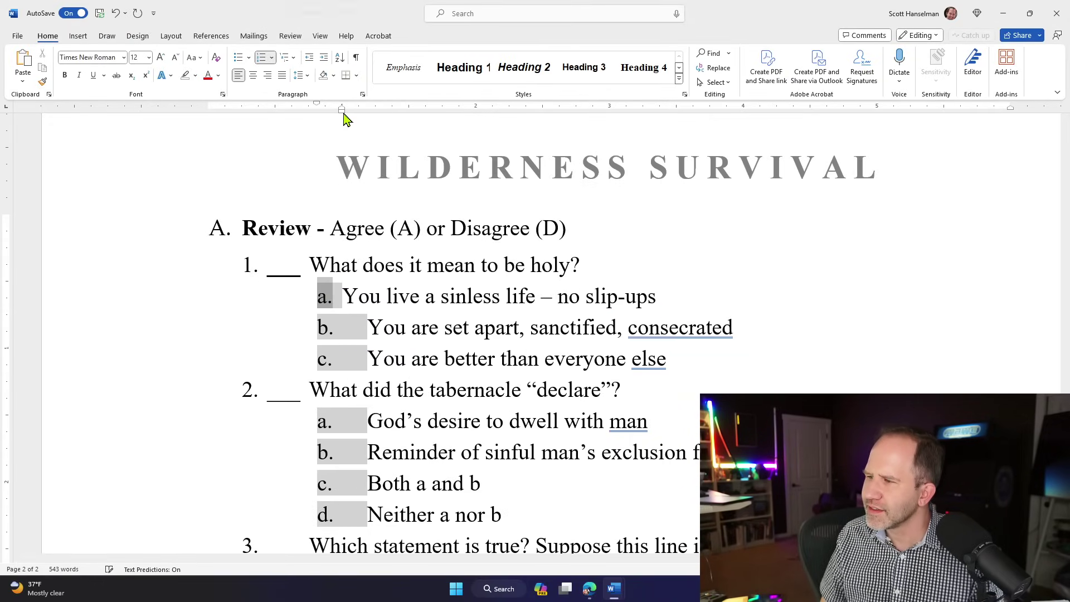
pyautogui.hotkey('ctrl', 'z')
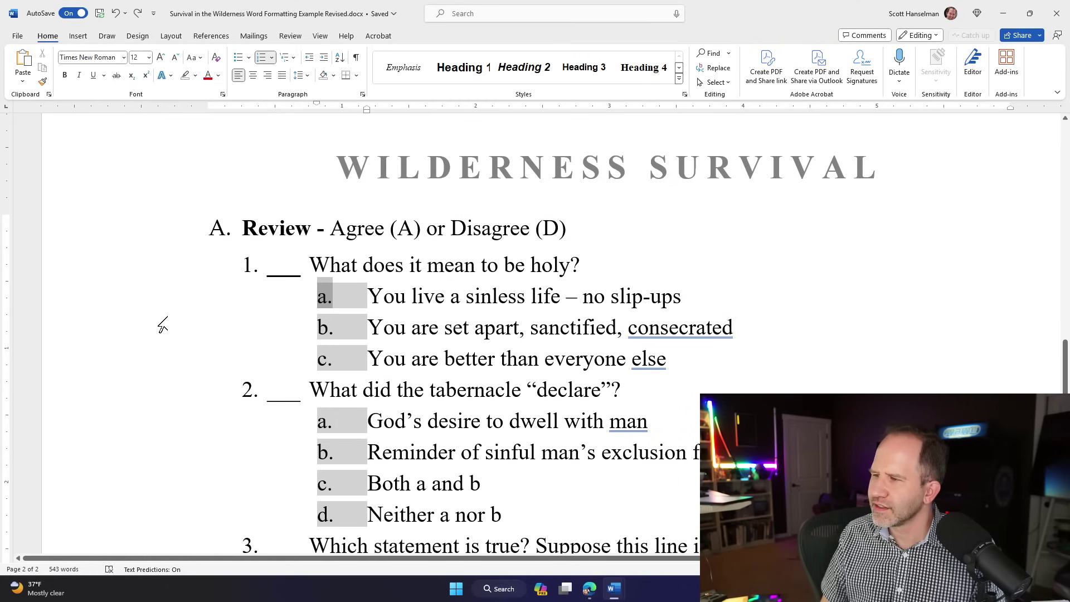
pyautogui.tripleClick(162, 327)
pyautogui.hotkey('ctrl', 'u')
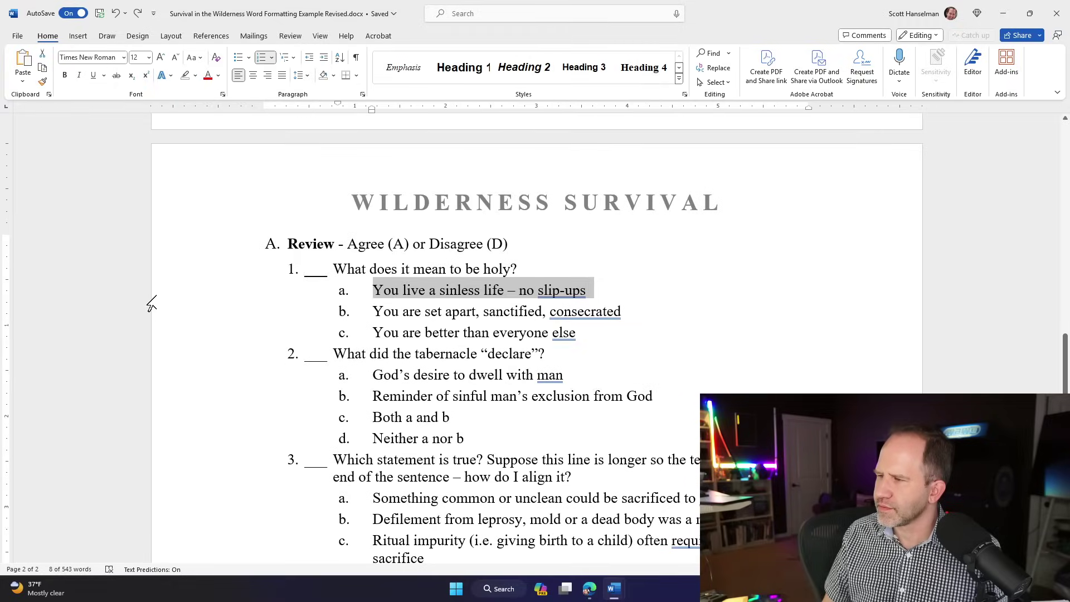
# Select the answer lines under questions 1–3 and drag the ruler indent left to narrow the gap
pyautogui.keyDown('shift'); pyautogui.click(160, 342); pyautogui.keyUp('shift')
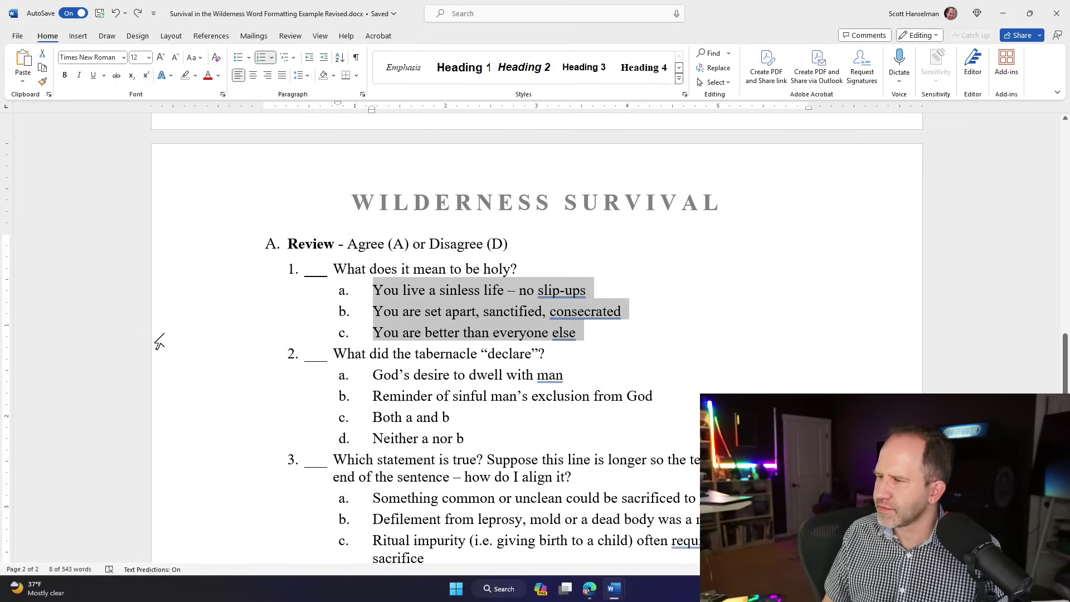
pyautogui.moveTo(178, 396); pyautogui.dragTo(200, 438)
pyautogui.scroll(-2, 199, 437)
pyautogui.moveTo(229, 485); pyautogui.dragTo(273, 517)
pyautogui.scroll(-2, 265, 435)
pyautogui.scroll(3, 334, 279)
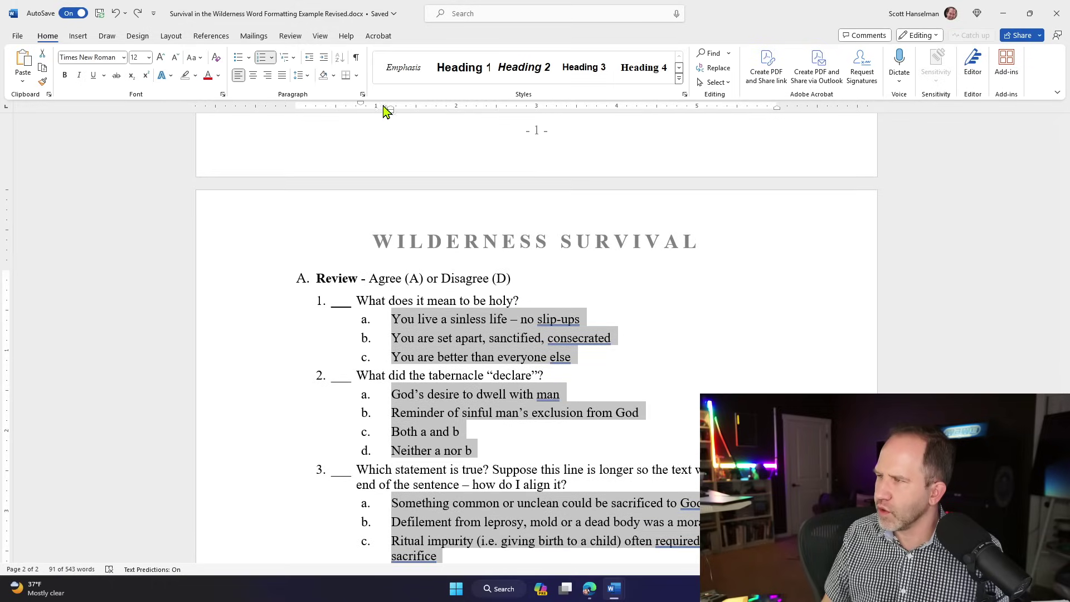
pyautogui.moveTo(390, 111)
pyautogui.mouseDown()
pyautogui.moveTo(377, 112)
pyautogui.moveTo(435, 117)
pyautogui.moveTo(368, 113)
pyautogui.moveTo(376, 119)
pyautogui.mouseUp()
# Add test answer lines 'asasda' and 'asdasd' after the last answer, then undo them
pyautogui.click(574, 361)
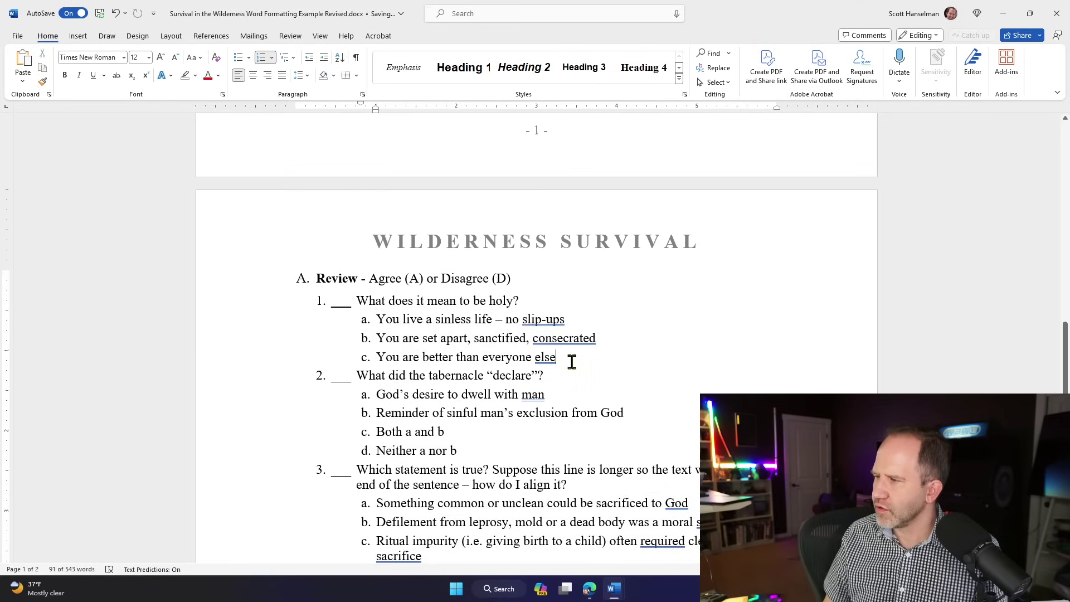
pyautogui.press('Return')
pyautogui.write('asasda')
pyautogui.press('Return')
pyautogui.write('asdasd')
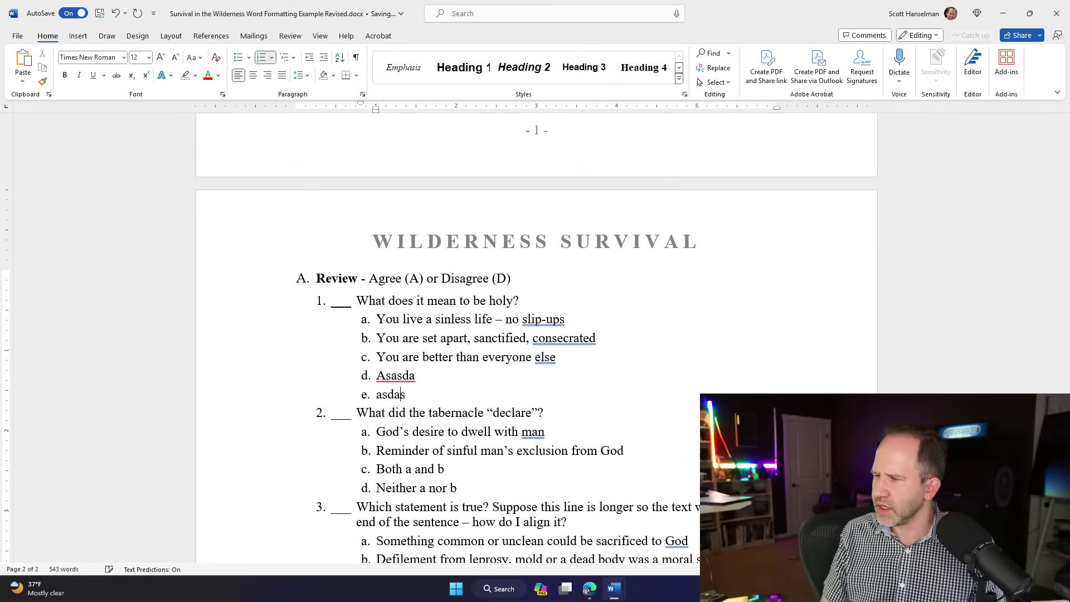
pyautogui.hotkey('ctrl', 'z')
pyautogui.hotkey('ctrl', 'z')
pyautogui.hotkey('ctrl', 'z')
pyautogui.hotkey('ctrl', 'z')
pyautogui.hotkey('ctrl', 'z')
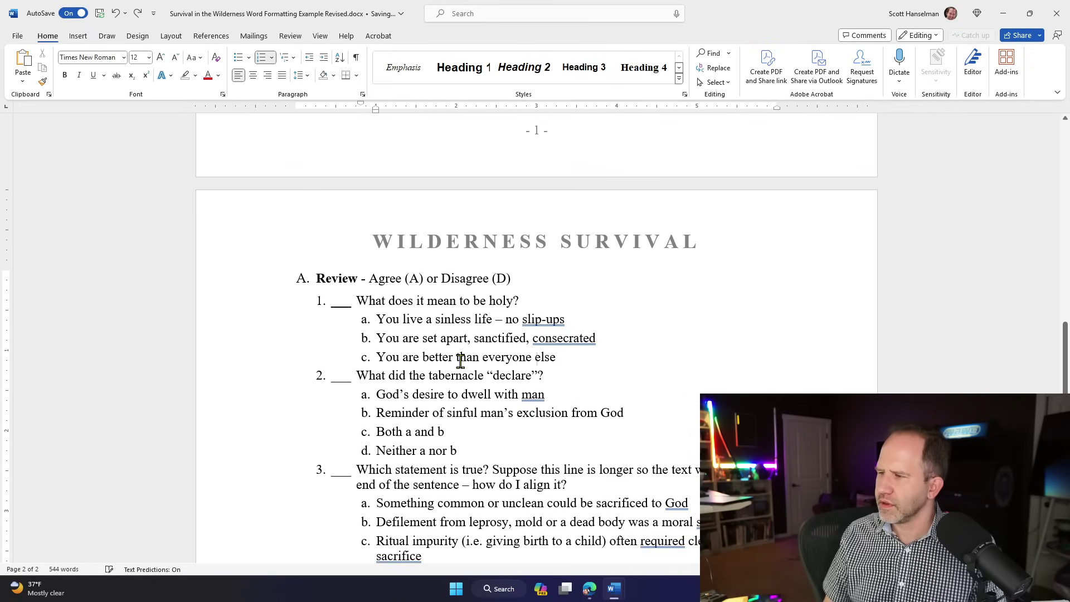
# Select the a., b., c. answer labels, try the ruler's hanging indent, and show formatting marks
pyautogui.click(365, 322)
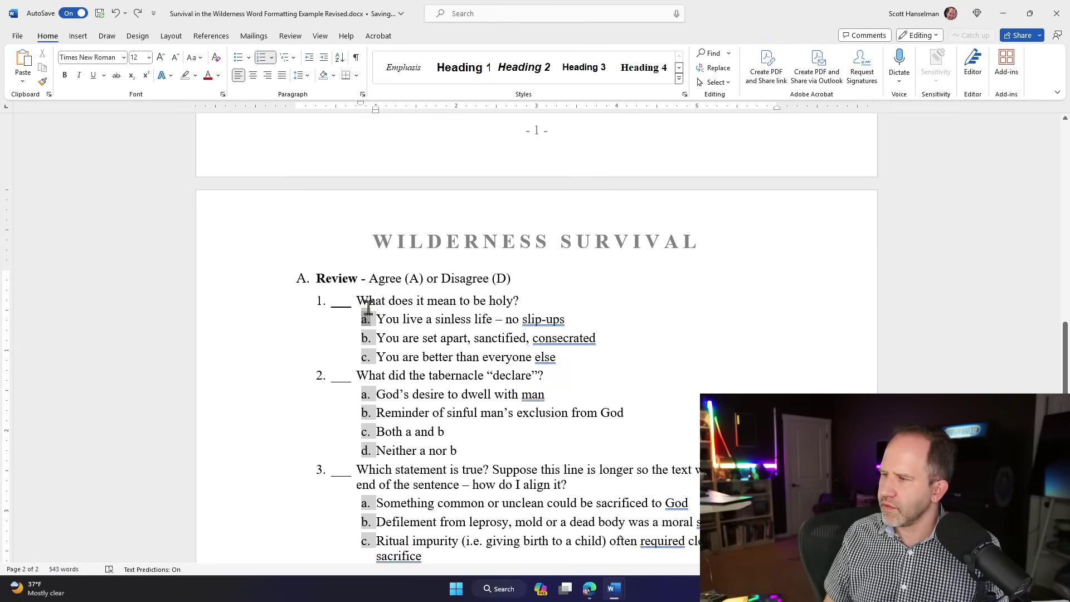
pyautogui.scroll(15, 407, 346)
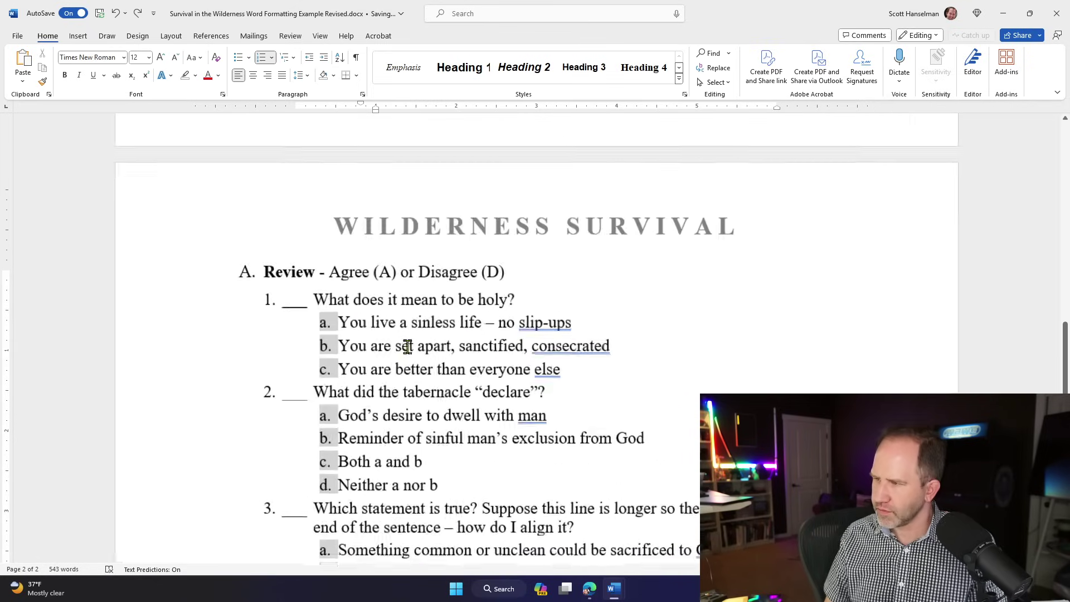
pyautogui.click(376, 349)
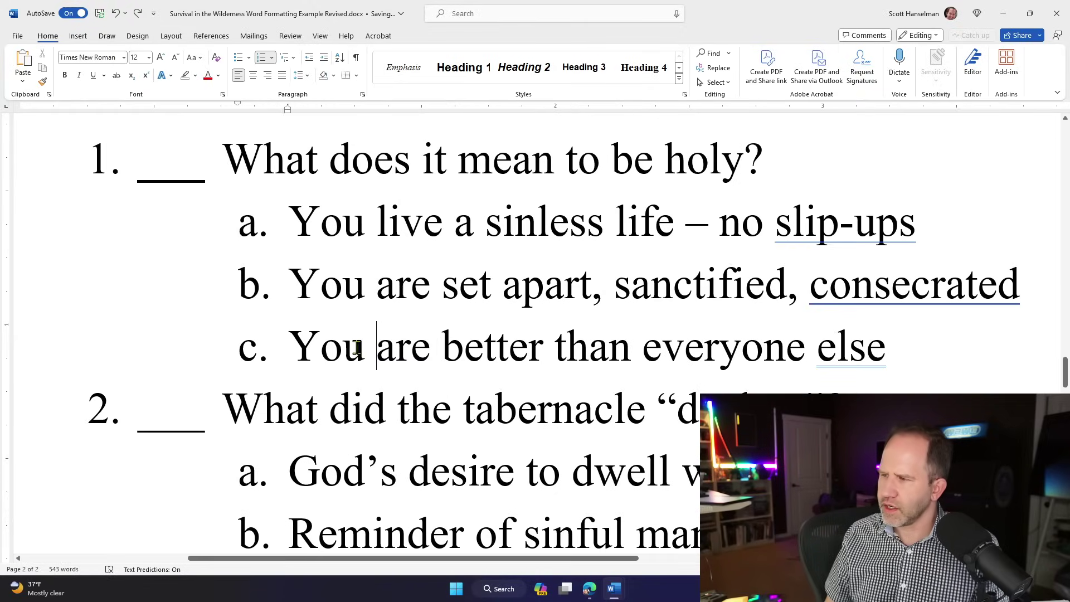
pyautogui.click(252, 223)
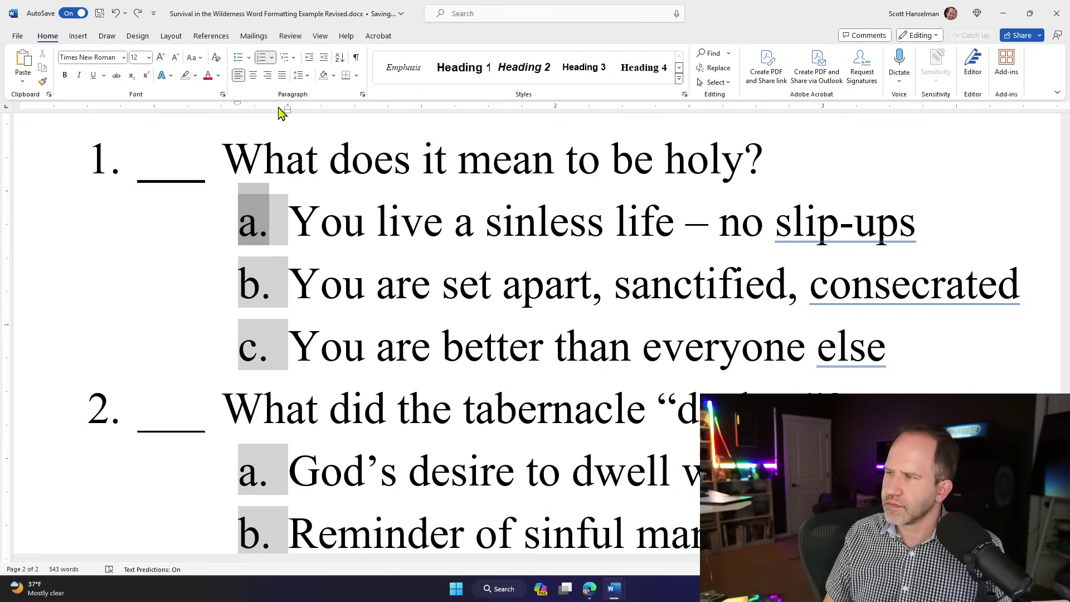
pyautogui.moveTo(287, 109)
pyautogui.mouseDown()
pyautogui.moveTo(359, 117)
pyautogui.moveTo(286, 115)
pyautogui.mouseUp()
pyautogui.hotkey('ctrl', 'shift', '8')
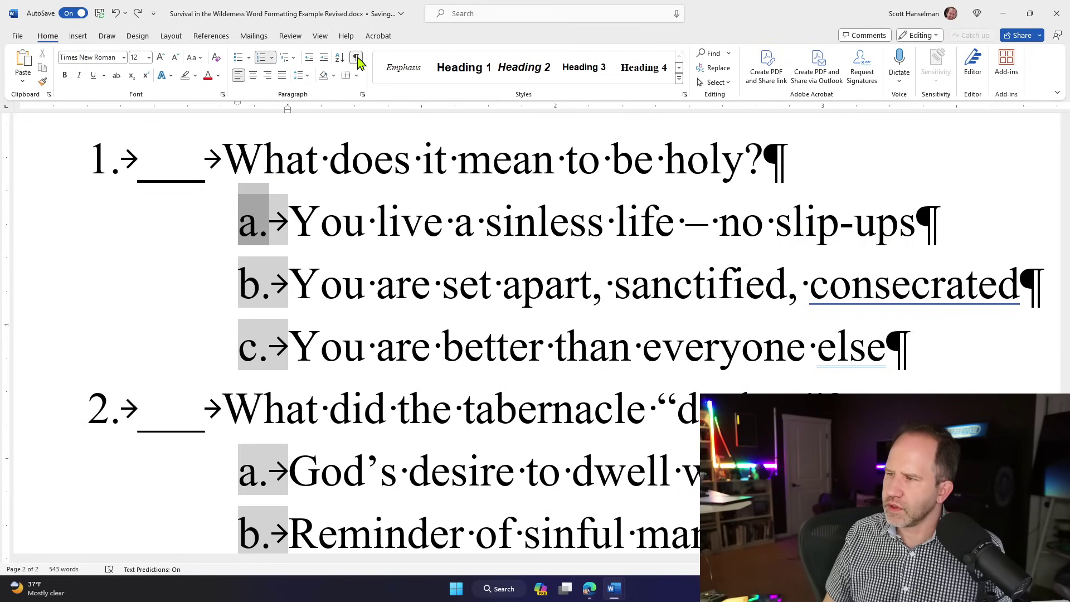
# Undo a backspace before the first answer and retry the hanging indent on the answer labels
pyautogui.click(286, 222)
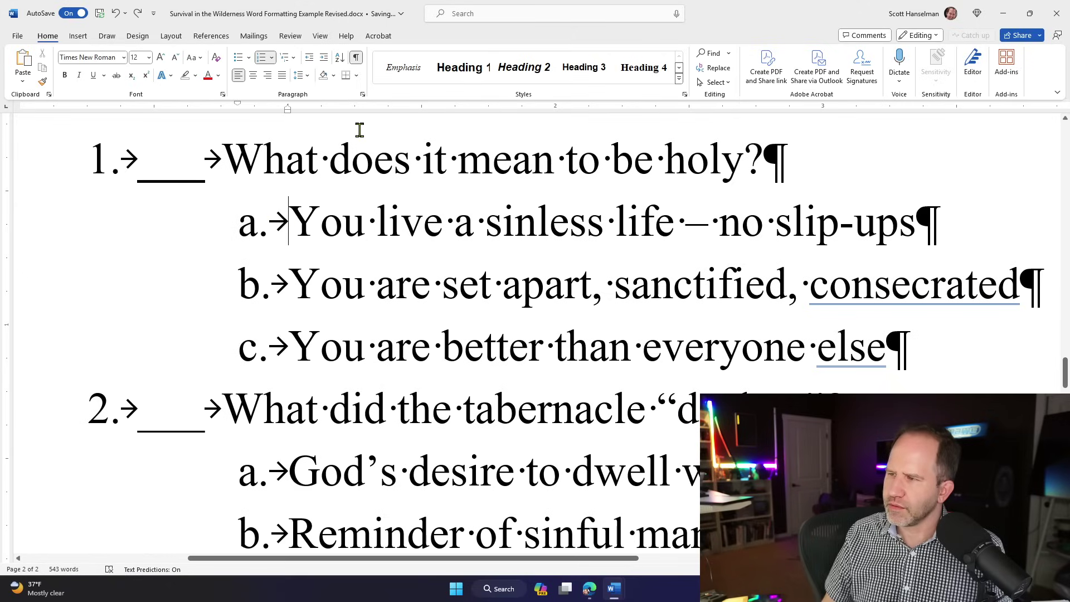
pyautogui.press('BackSpace')
pyautogui.hotkey('ctrl', 'z')
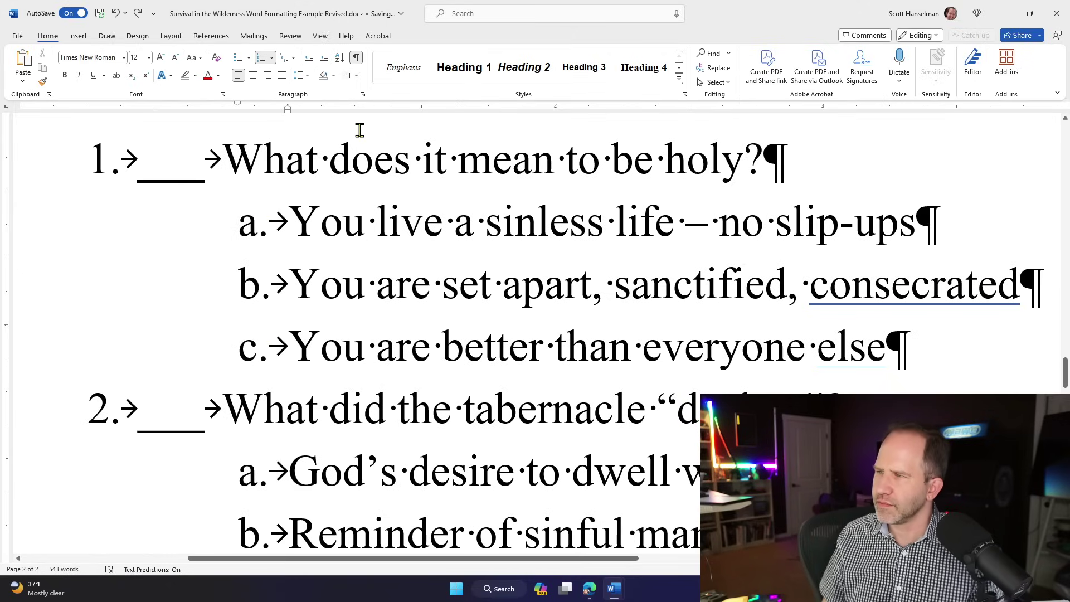
pyautogui.click(245, 223)
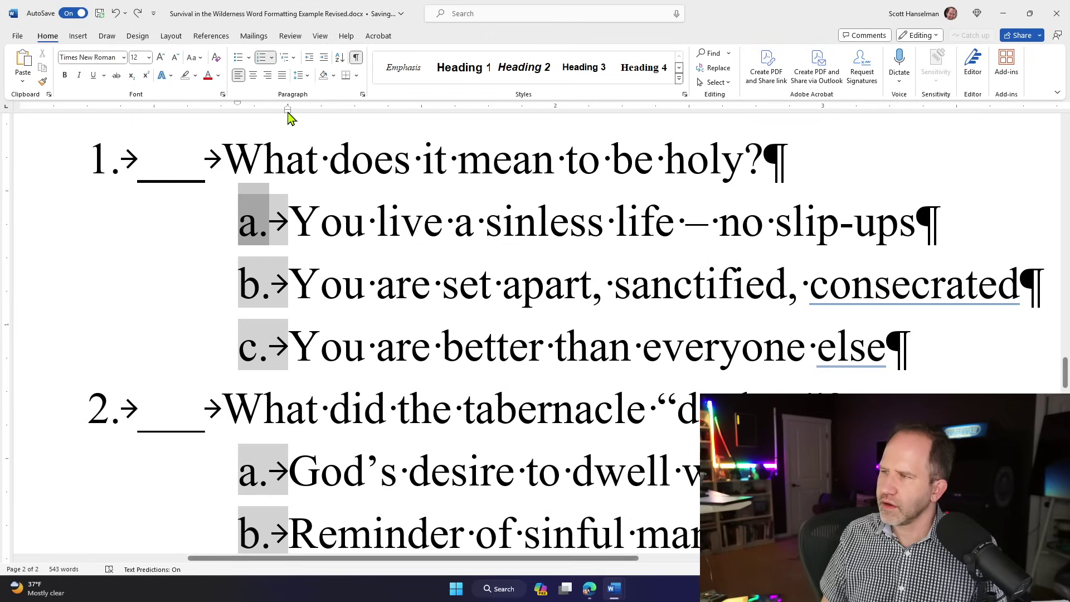
pyautogui.moveTo(288, 109)
pyautogui.mouseDown()
pyautogui.moveTo(370, 115)
pyautogui.moveTo(286, 125)
pyautogui.mouseUp()
pyautogui.click(342, 214)
pyautogui.scroll(-10, 342, 216)
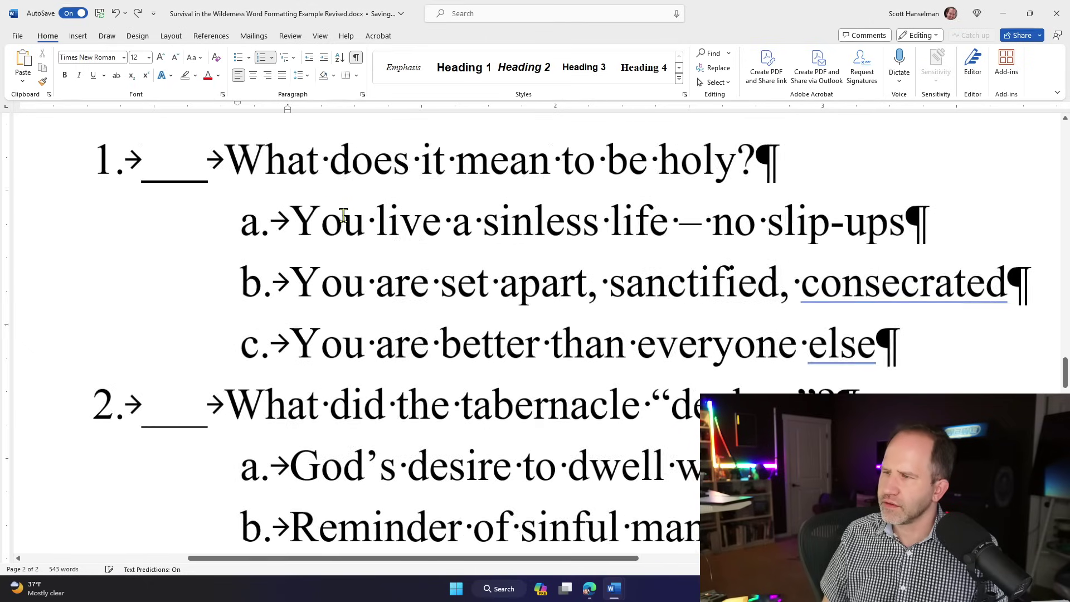
# Hide formatting marks and set the A. section label to Times New Roman
pyautogui.click(357, 59)
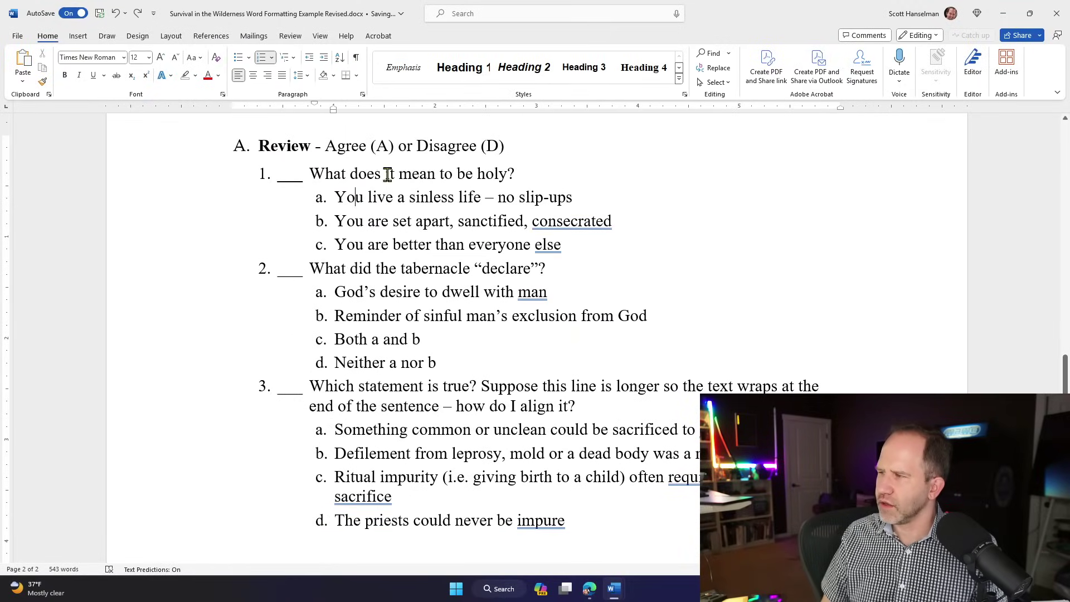
pyautogui.scroll(-3, 409, 237)
pyautogui.scroll(4, 368, 223)
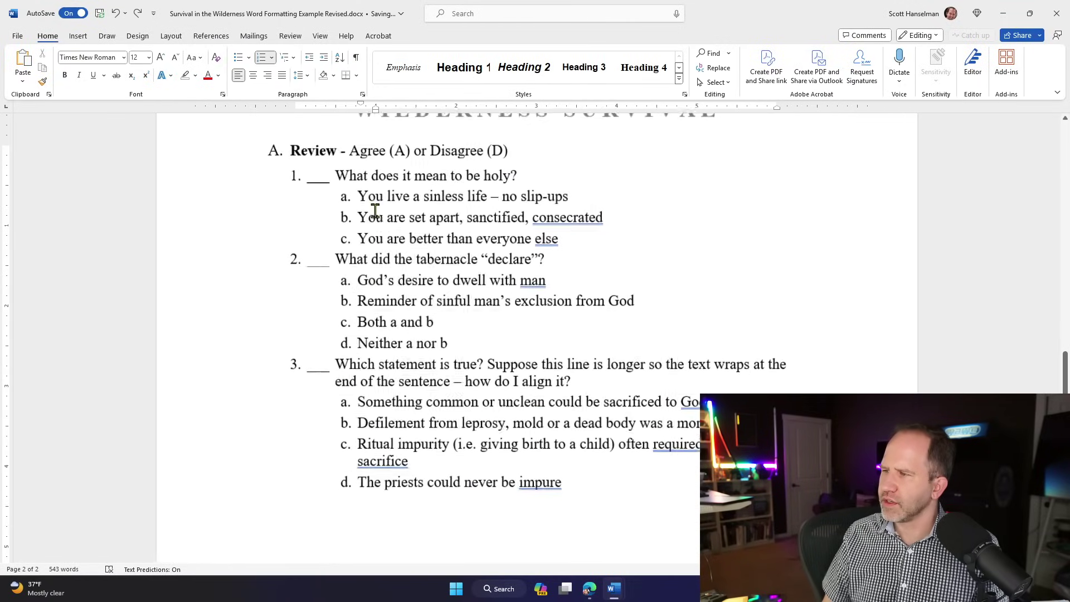
pyautogui.click(194, 142)
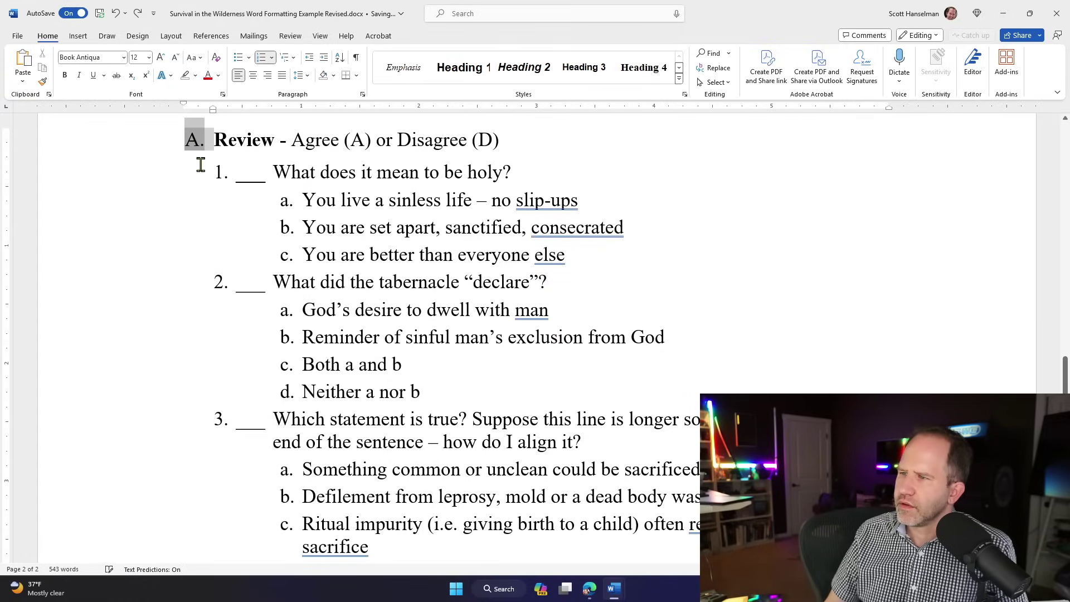
pyautogui.click(221, 171)
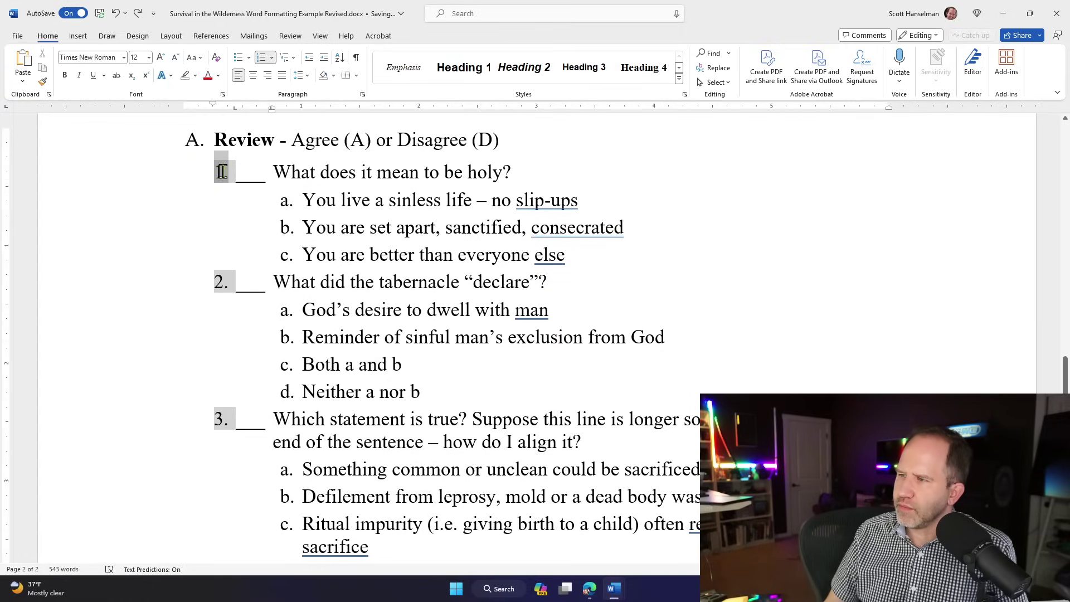
pyautogui.click(283, 200)
pyautogui.click(223, 174)
pyautogui.click(193, 142)
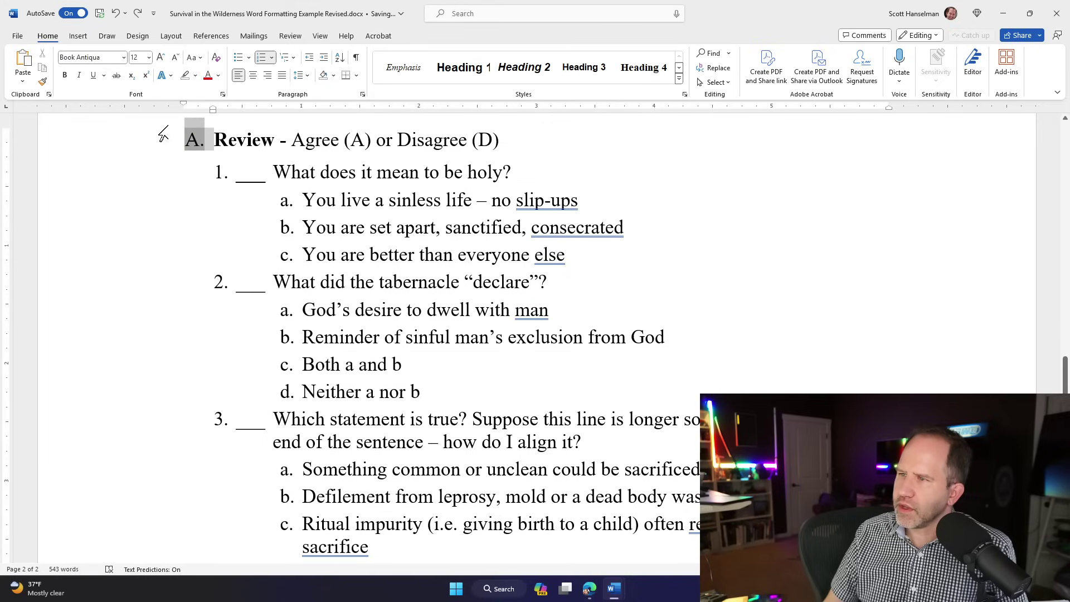
pyautogui.click(124, 58)
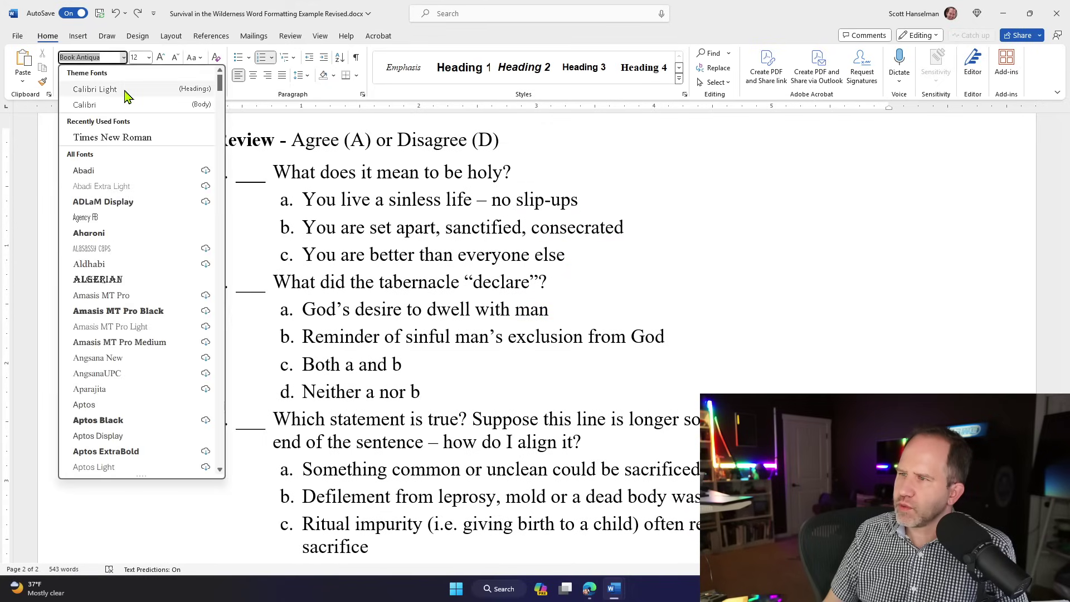
pyautogui.click(114, 137)
pyautogui.click(293, 205)
# Set the B. and C. section labels to Times New Roman
pyautogui.click(196, 143)
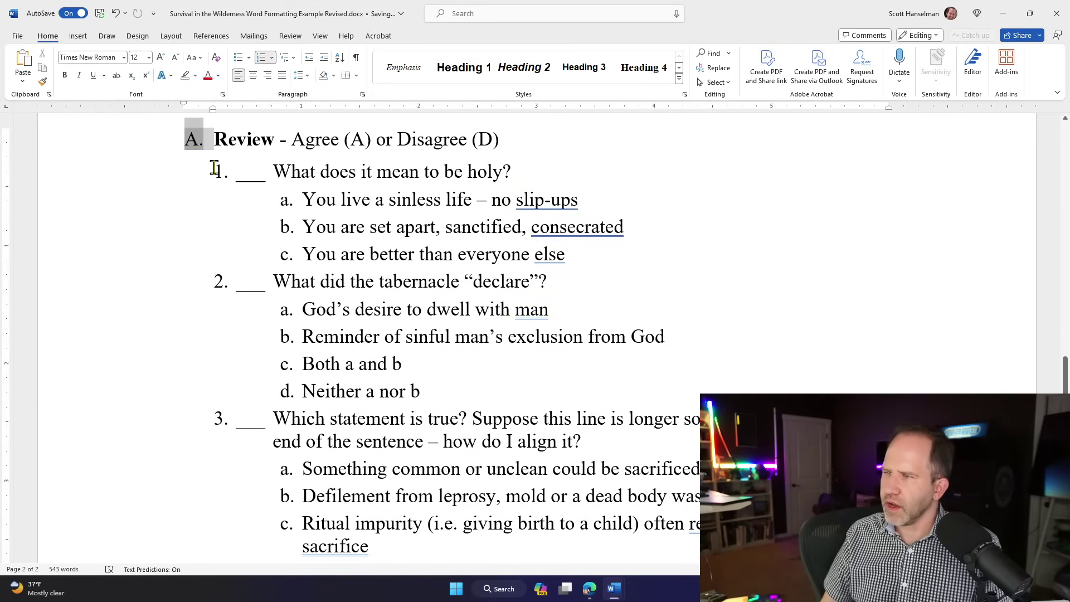
pyautogui.click(221, 173)
pyautogui.click(280, 205)
pyautogui.scroll(15, 280, 207)
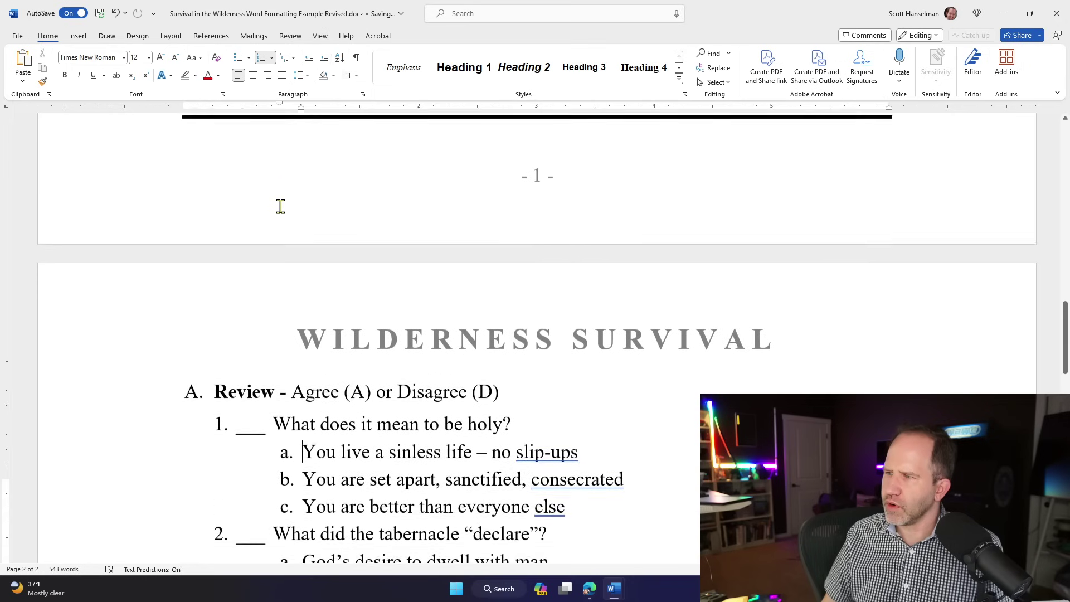
pyautogui.click(194, 274)
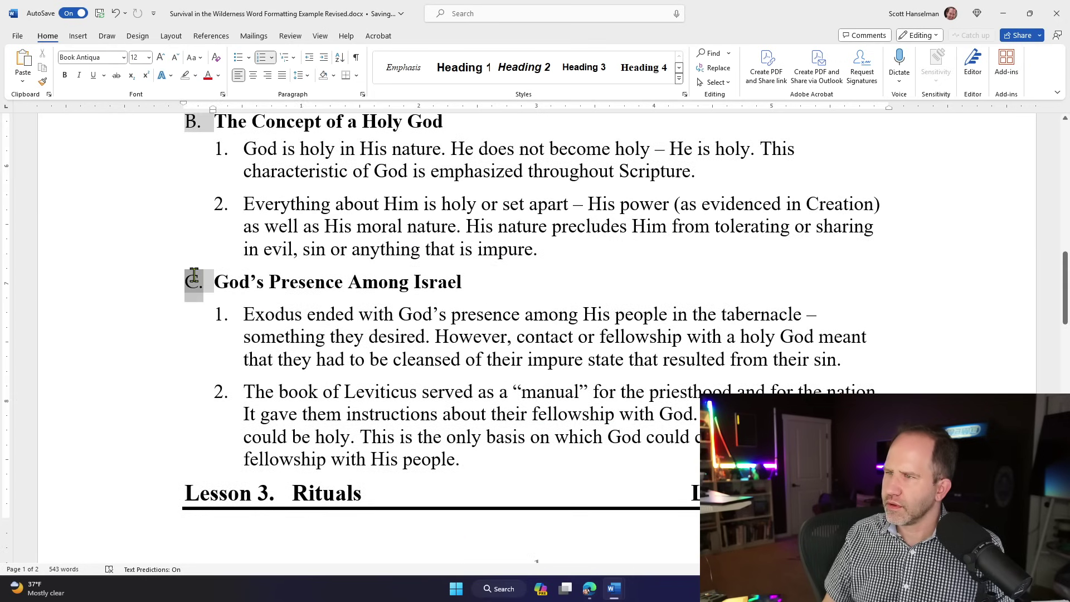
pyautogui.click(123, 57)
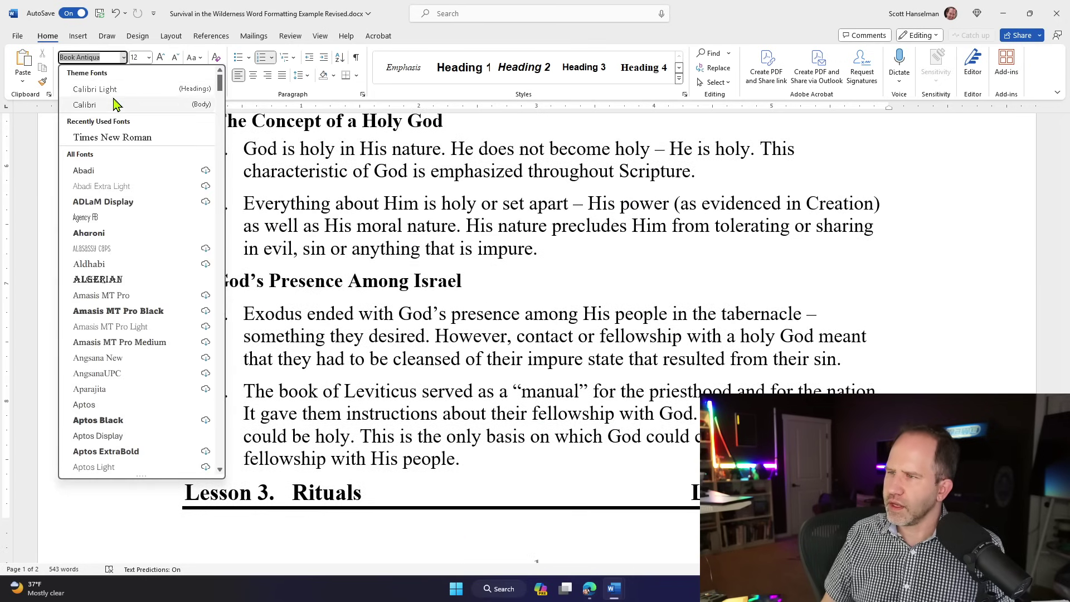
pyautogui.click(114, 138)
# Set the B. section label in Lesson 1 to Times New Roman as well
pyautogui.click(218, 148)
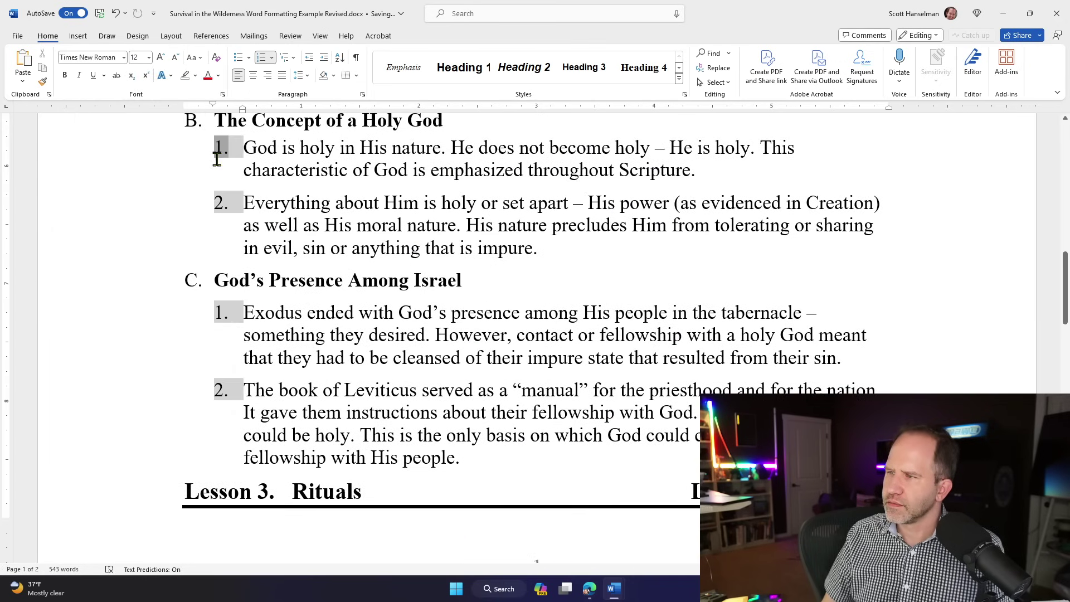
pyautogui.scroll(10, 269, 211)
pyautogui.scroll(-1, 255, 249)
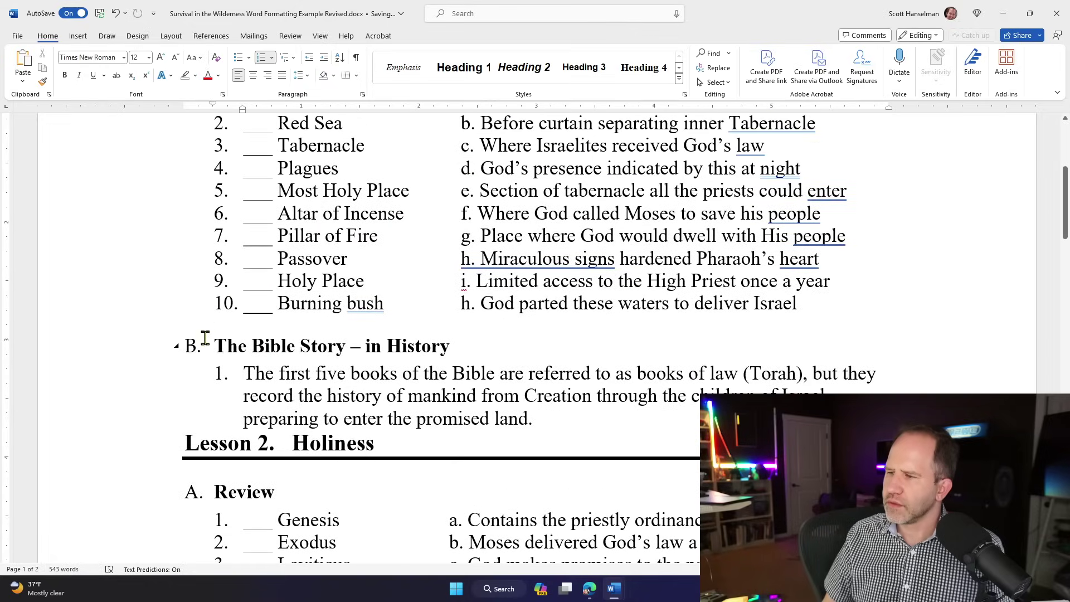
pyautogui.click(190, 346)
pyautogui.click(123, 57)
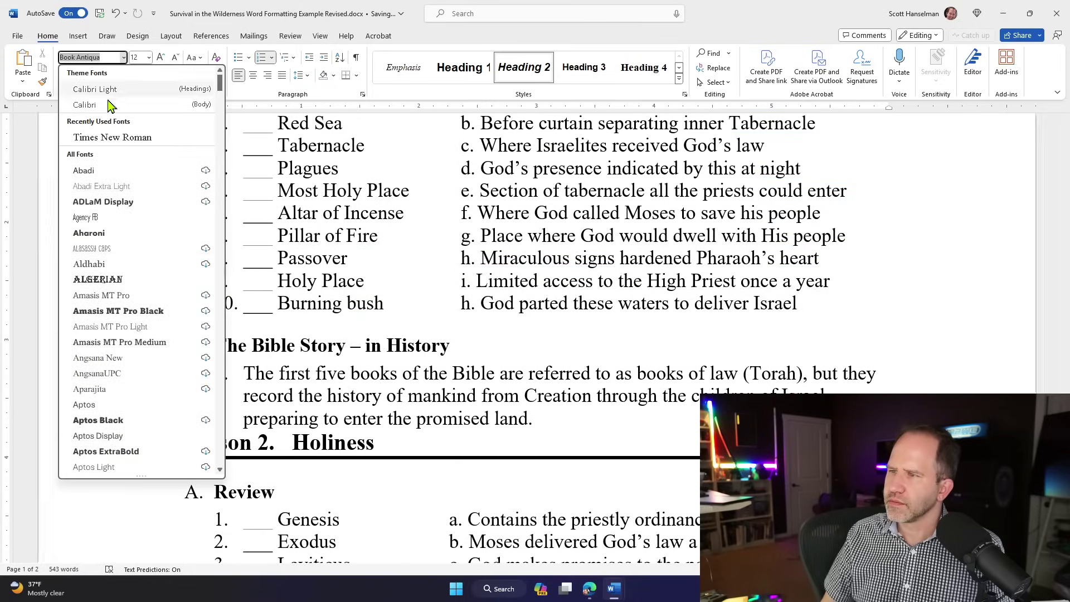
pyautogui.click(114, 138)
pyautogui.scroll(4, 294, 230)
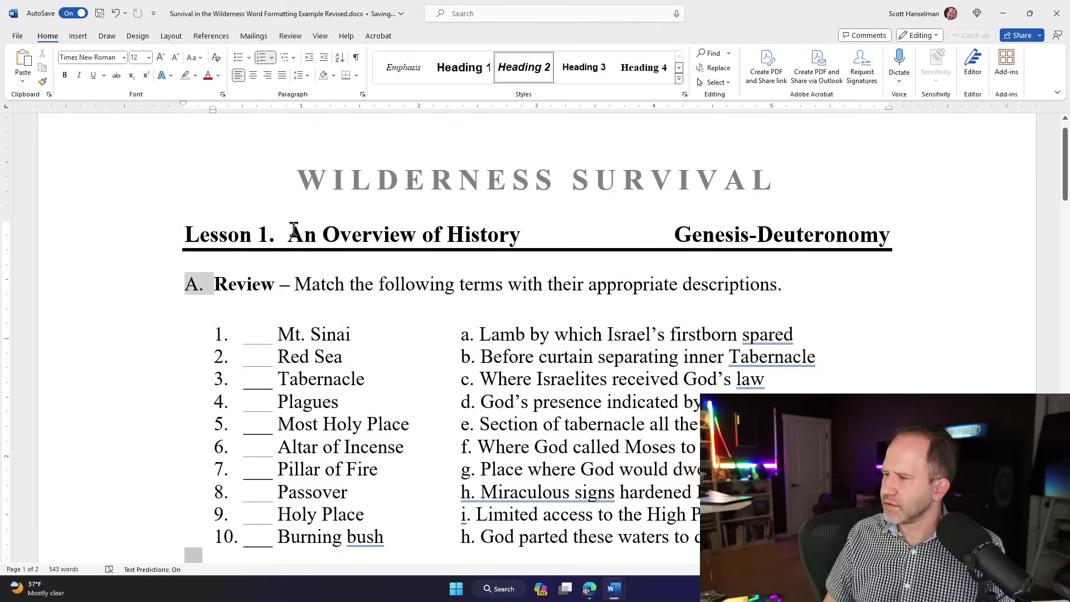
# Scroll through the Lesson 1 Review and select the Most Holy Place line
pyautogui.scroll(-2, 427, 369)
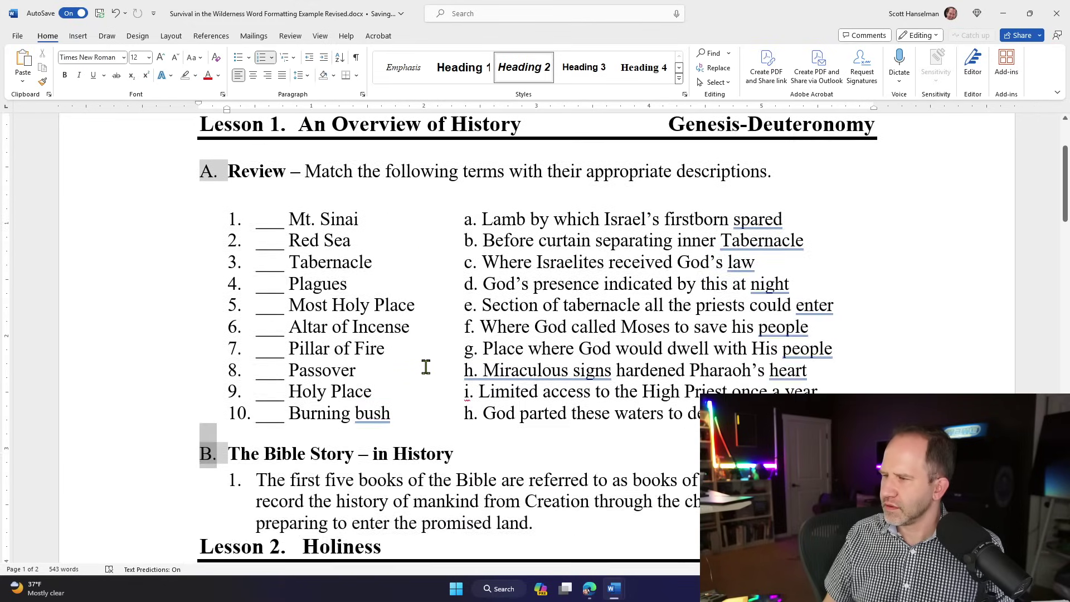
pyautogui.scroll(-3, 426, 366)
pyautogui.click(256, 335)
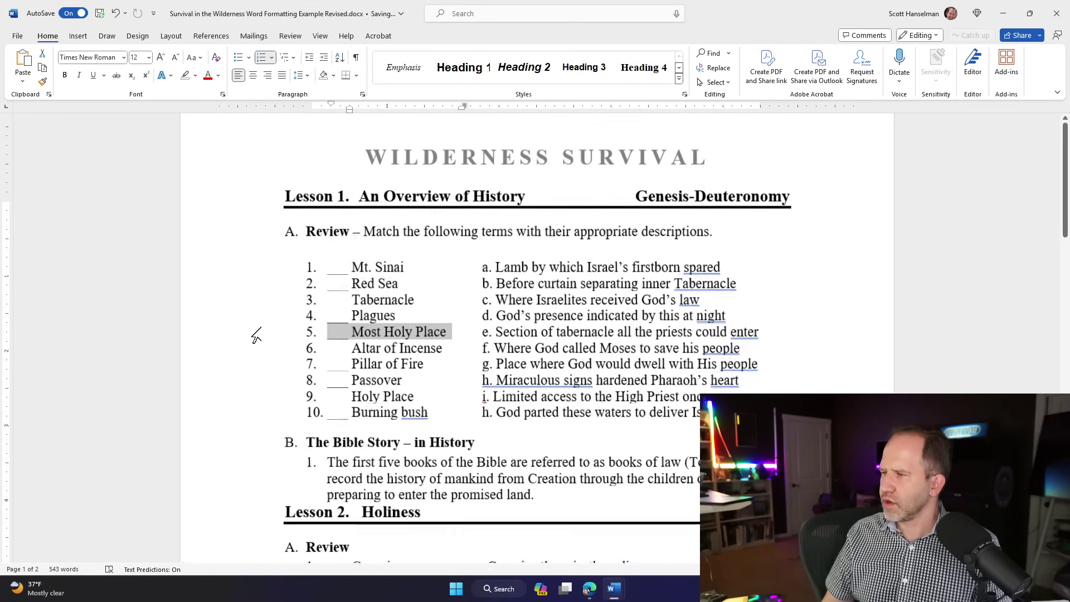
pyautogui.scroll(3, 256, 334)
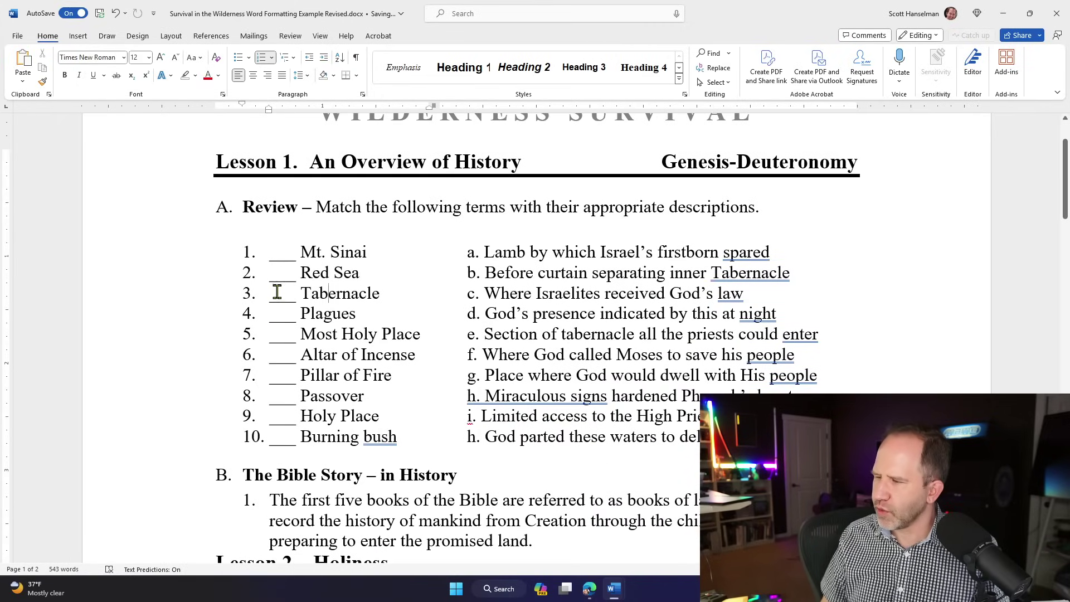
pyautogui.scroll(-4, 278, 287)
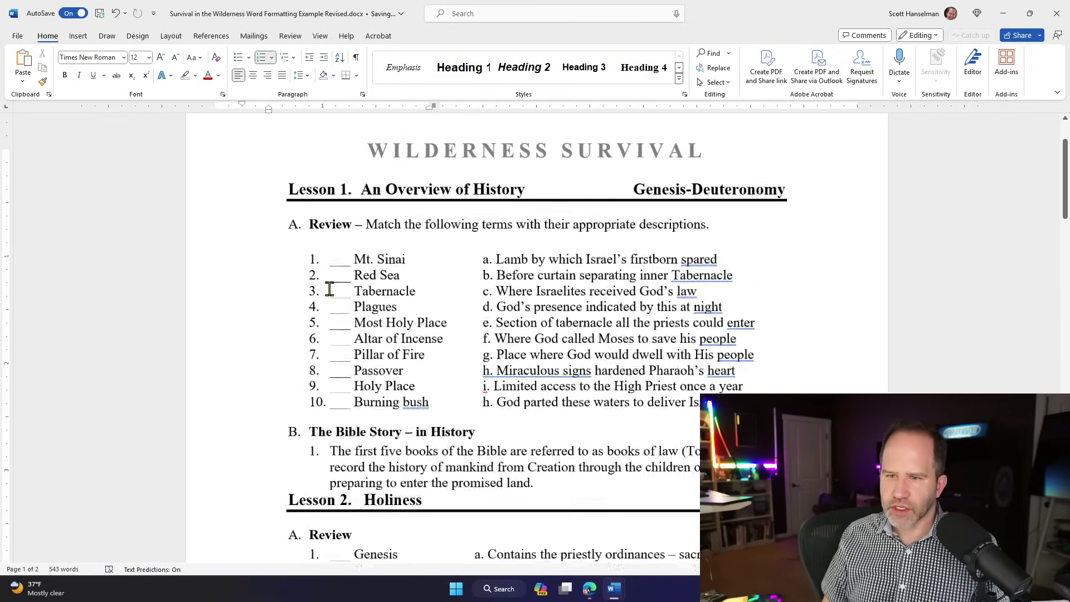
pyautogui.scroll(3, 301, 296)
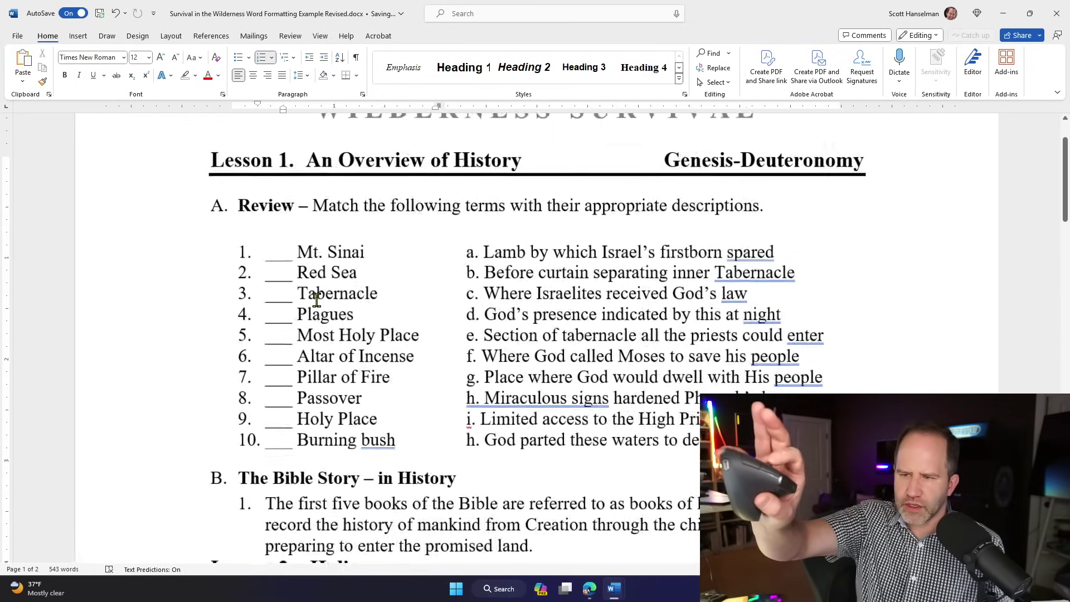
pyautogui.scroll(2, 317, 300)
pyautogui.scroll(-3, 316, 300)
pyautogui.scroll(3, 317, 299)
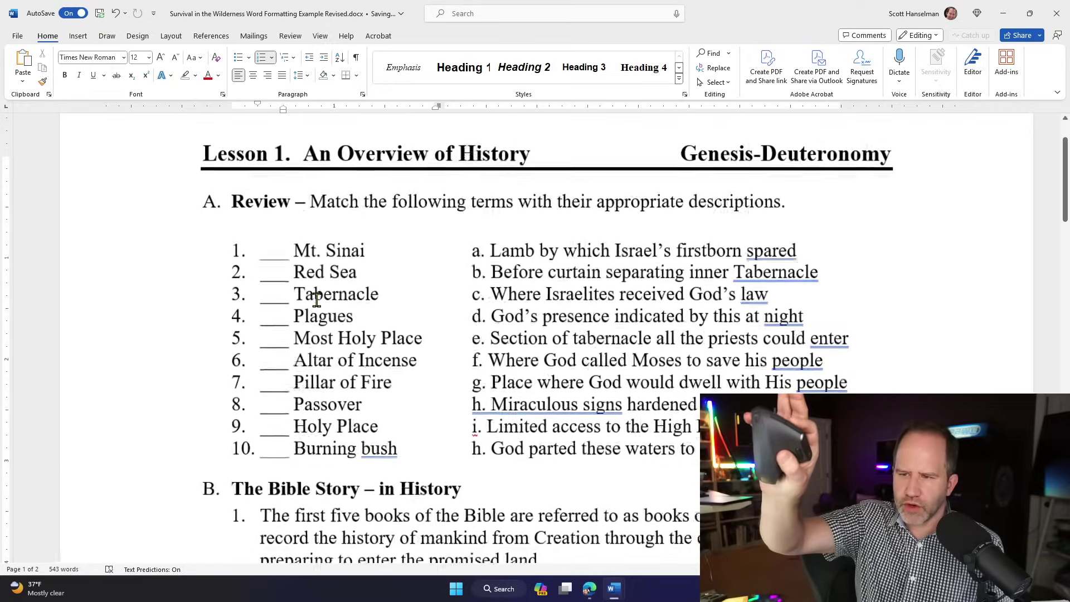
pyautogui.scroll(1, 316, 300)
pyautogui.scroll(4, 317, 299)
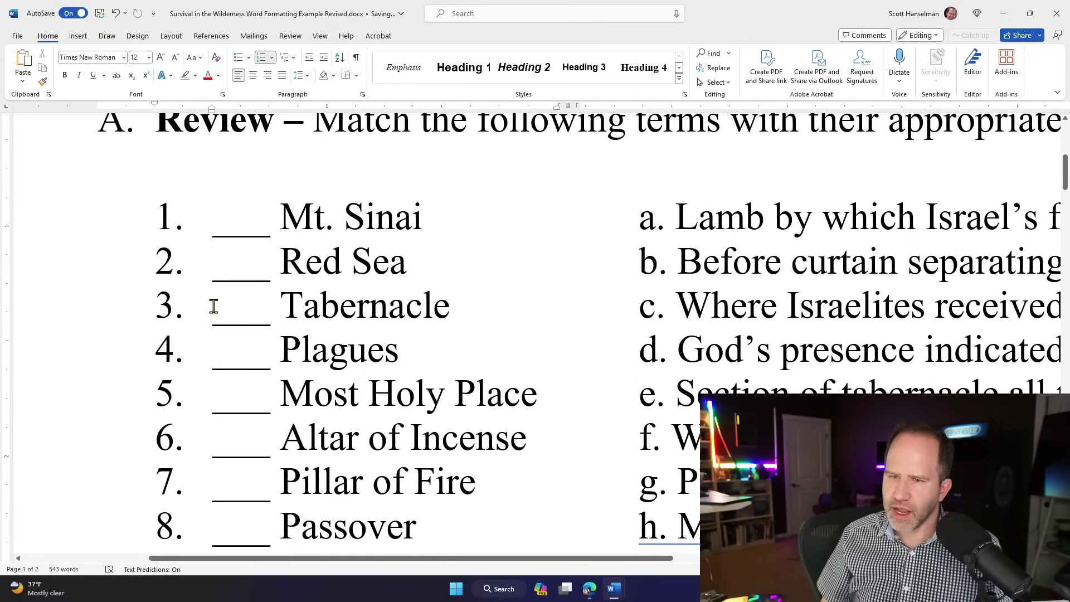
pyautogui.scroll(-6, 214, 306)
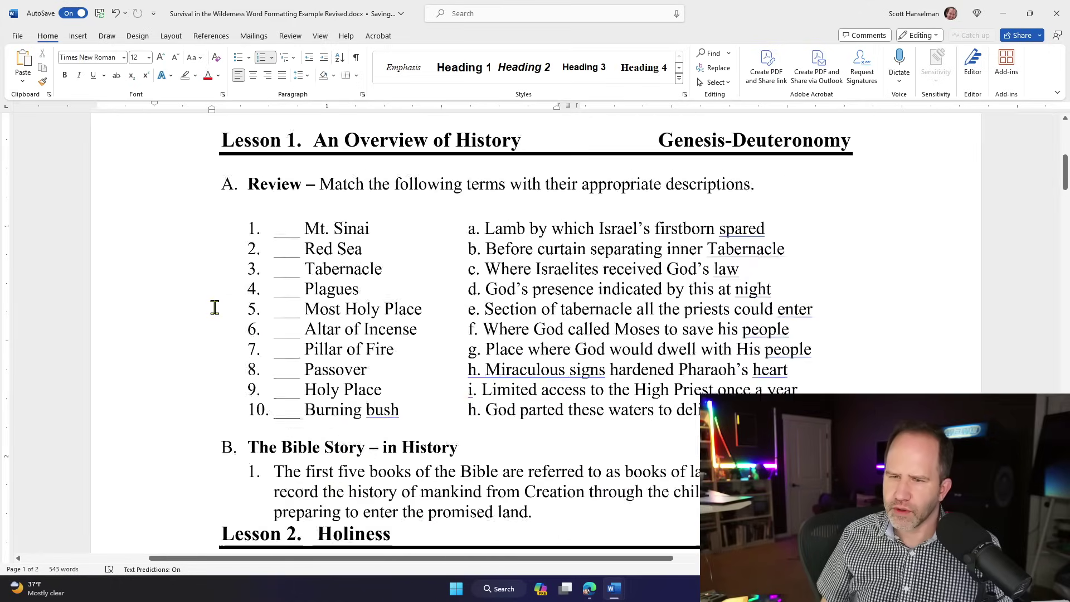
pyautogui.scroll(-3, 213, 306)
pyautogui.scroll(1, 209, 315)
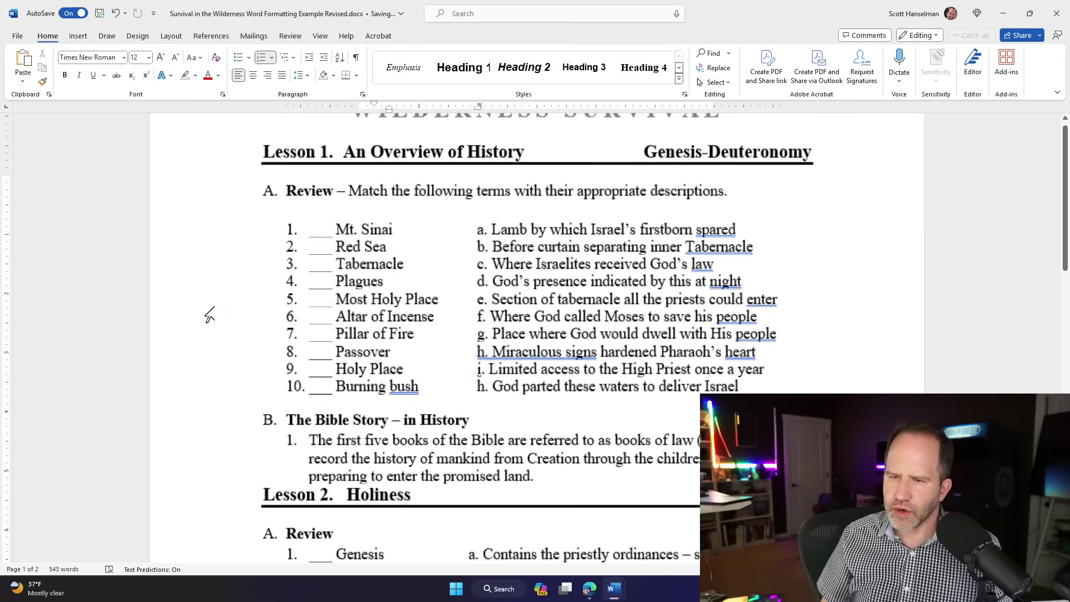
pyautogui.scroll(-2, 209, 315)
pyautogui.scroll(1, 209, 315)
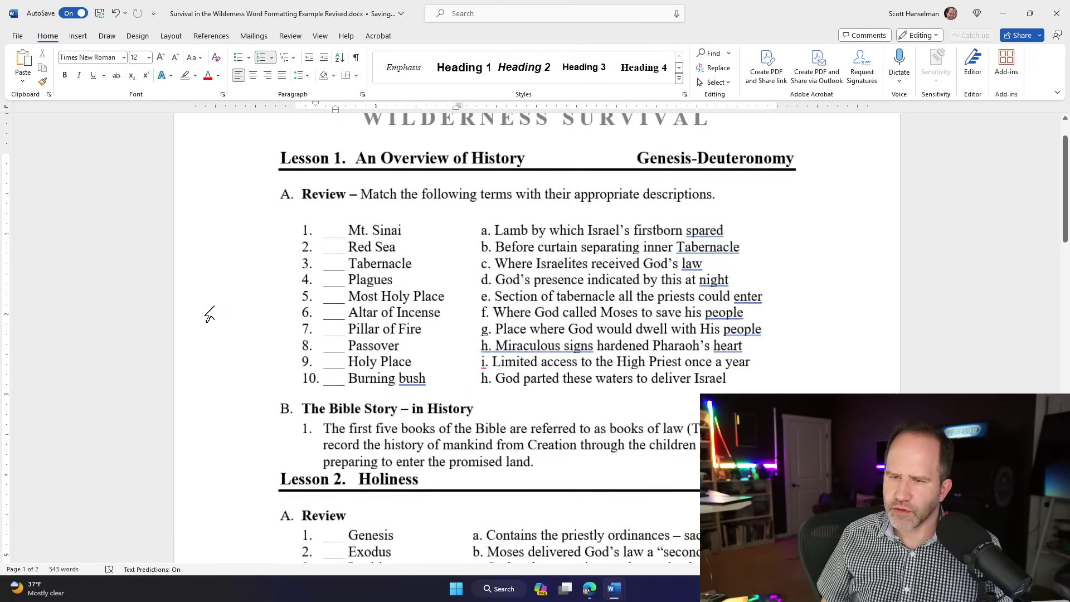
pyautogui.scroll(-2, 209, 314)
pyautogui.scroll(4, 209, 315)
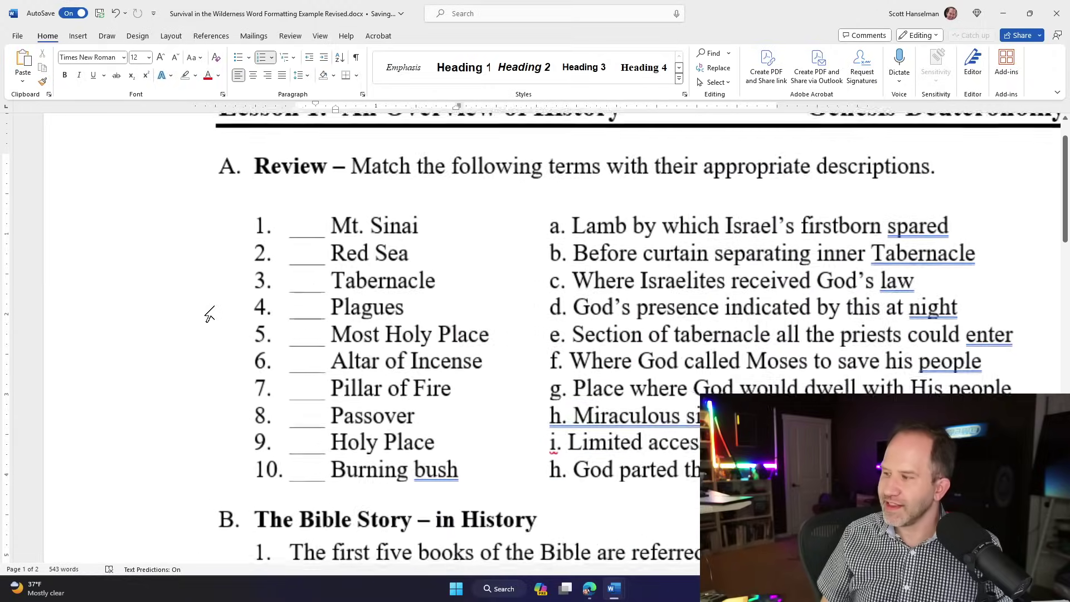
pyautogui.scroll(5, 209, 315)
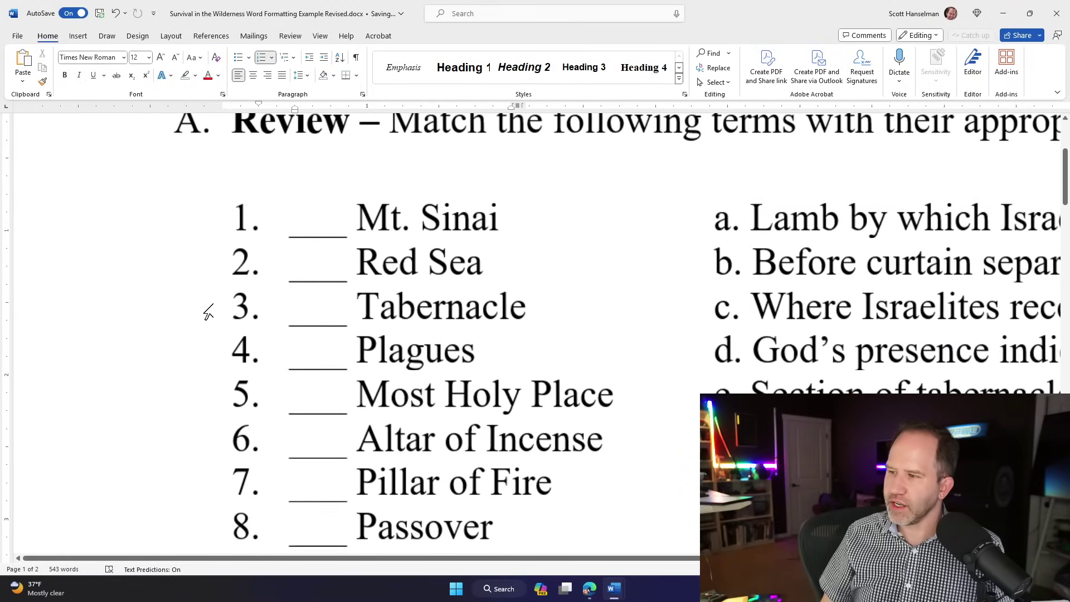
pyautogui.scroll(2, 323, 349)
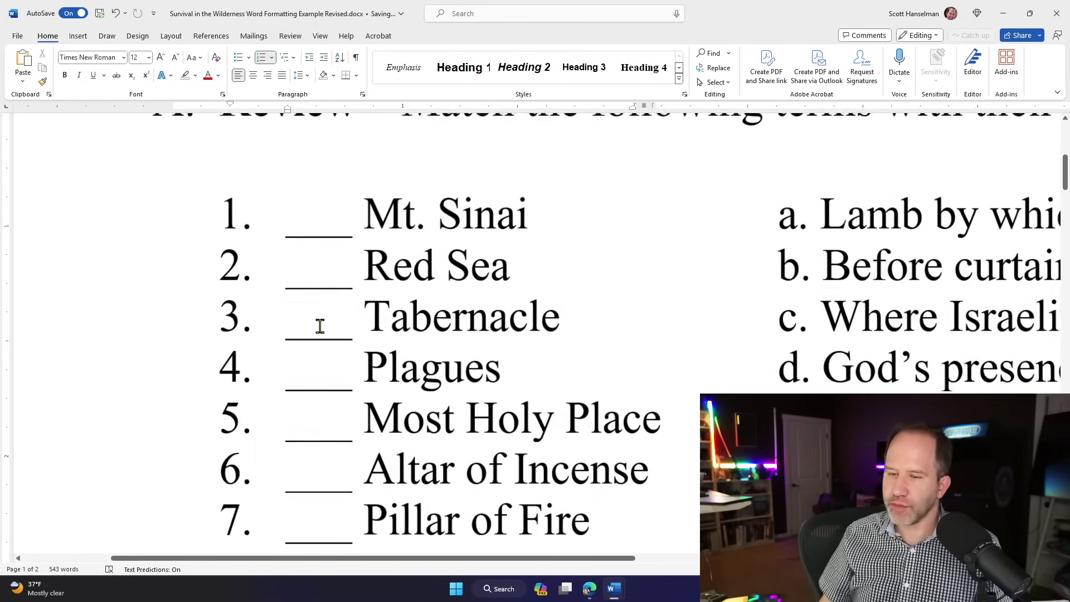
pyautogui.scroll(-4, 320, 326)
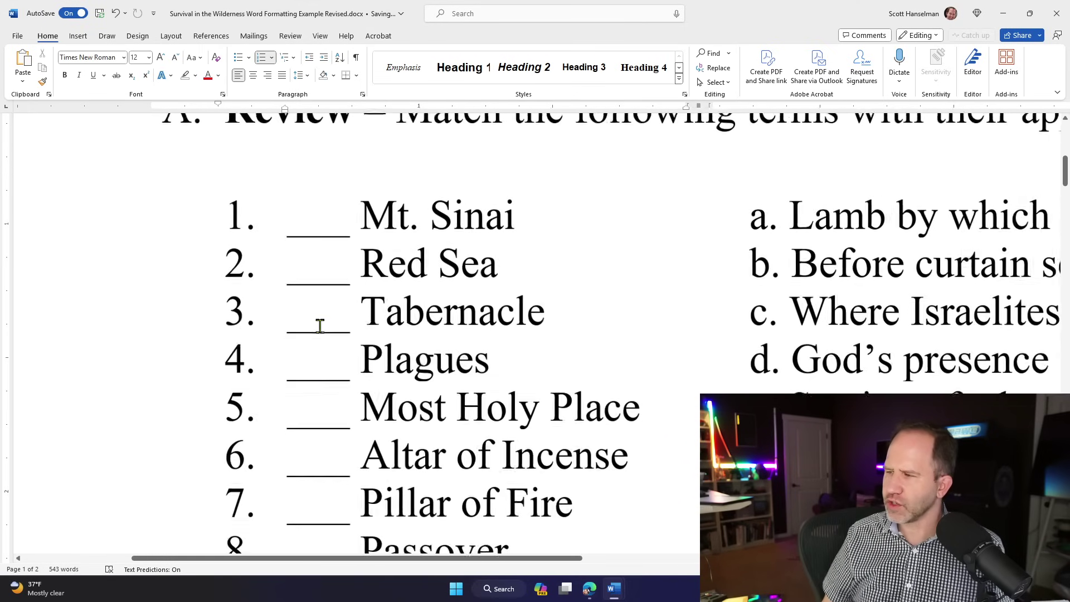
pyautogui.scroll(-2, 301, 331)
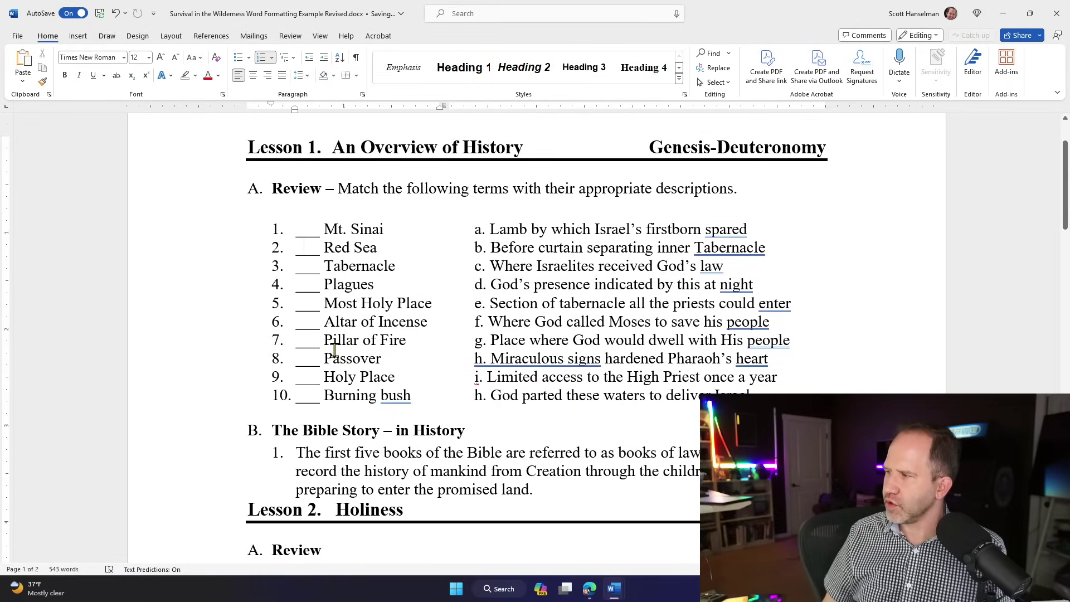
# Set the zoom to 100%, try 80% and 91% on the slider, then return to 100%
pyautogui.click(320, 36)
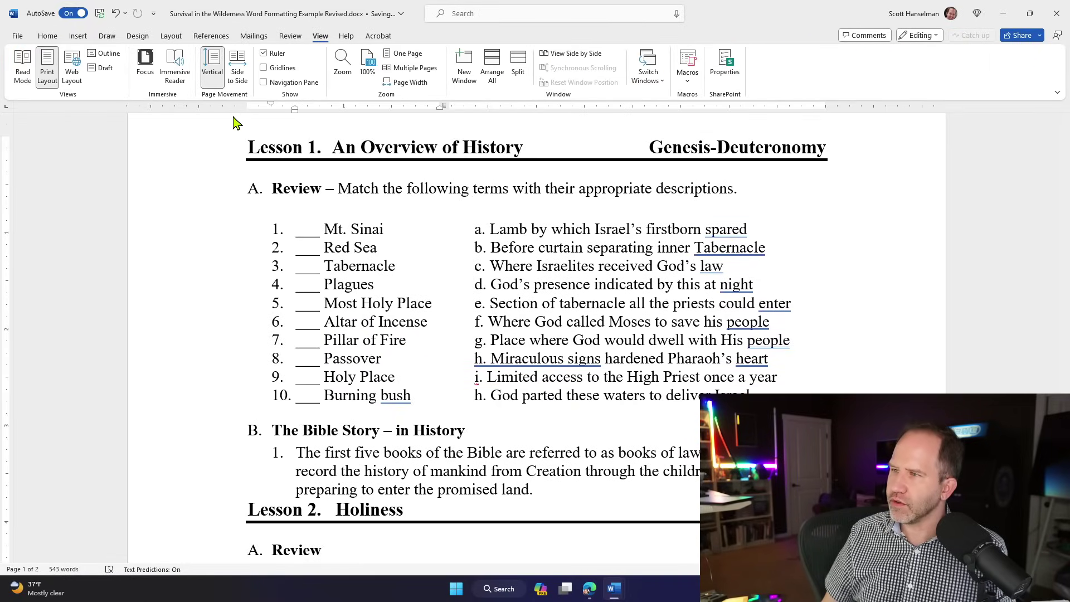
pyautogui.click(365, 72)
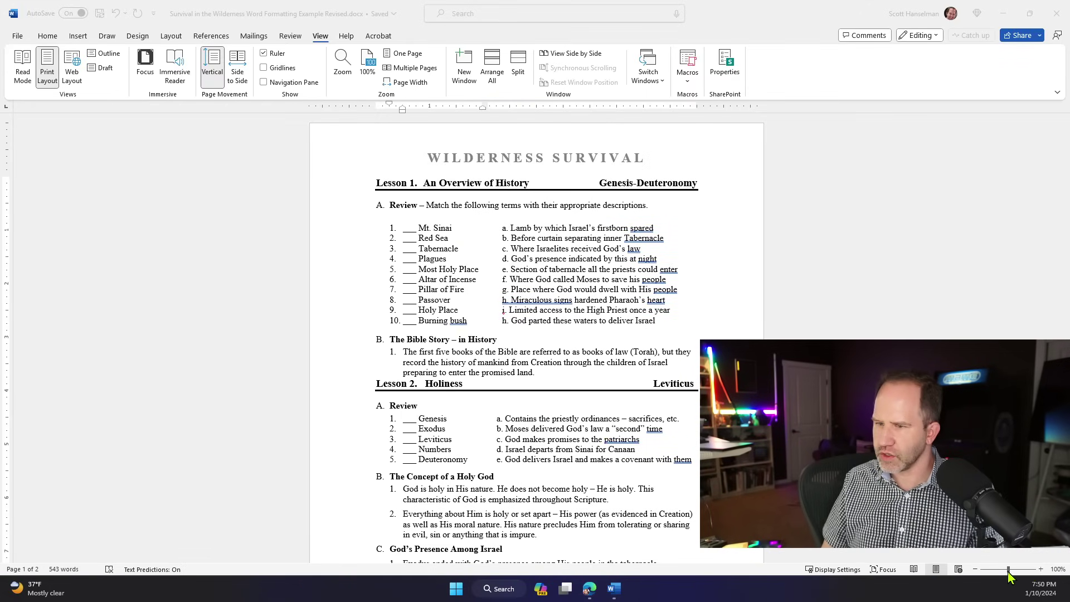
pyautogui.moveTo(1008, 570); pyautogui.dragTo(1003, 570)
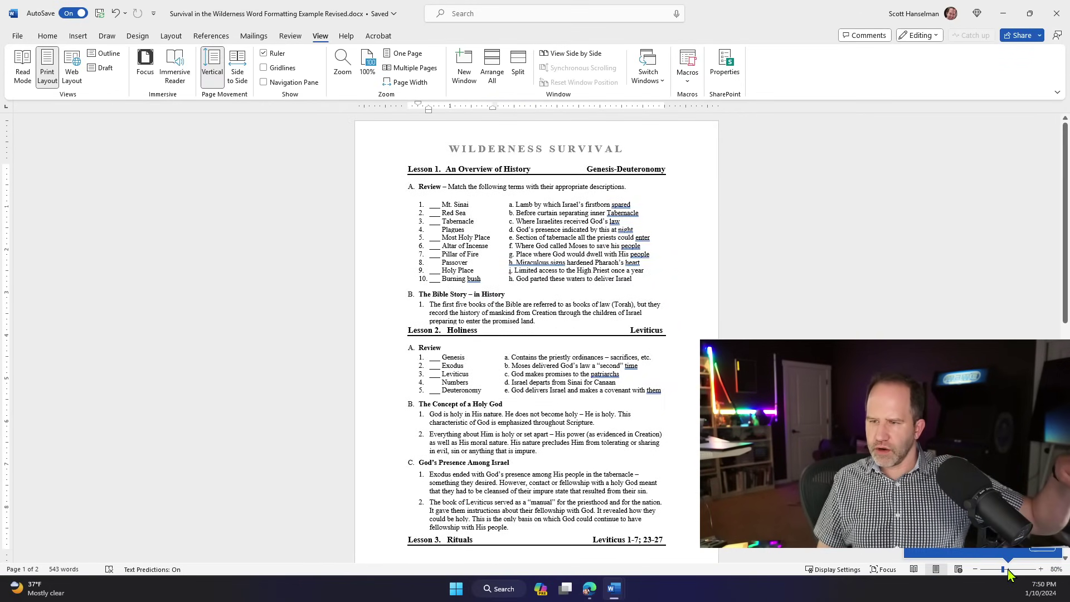
pyautogui.moveTo(1003, 570); pyautogui.dragTo(1007, 570)
pyautogui.click(1040, 569)
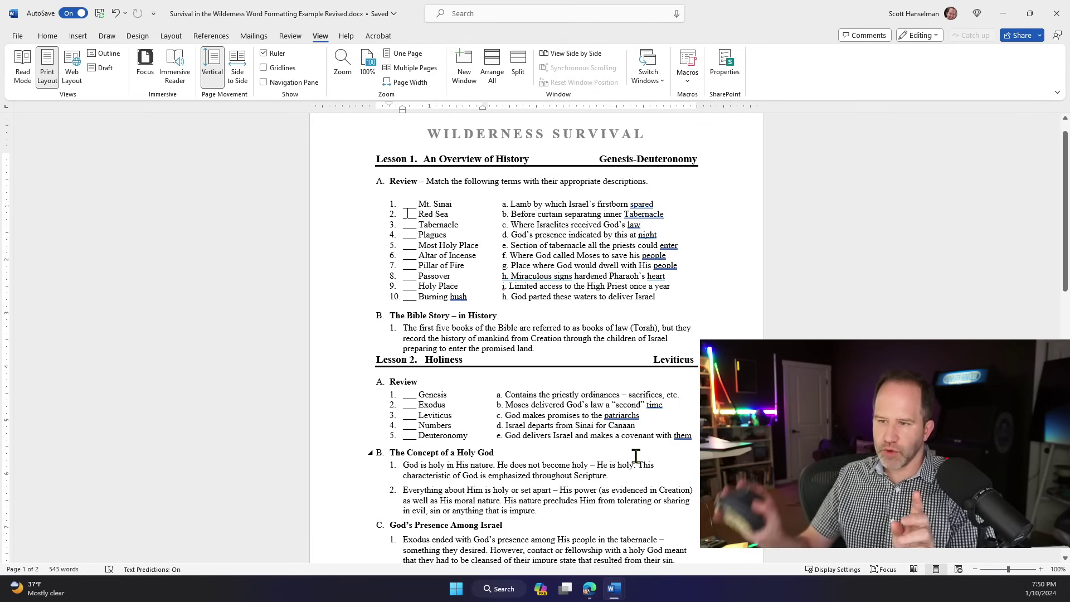
# Confirm the Zoom dialog's preset settings and reset the page to 100%
pyautogui.scroll(13, 636, 456)
pyautogui.scroll(1, 636, 456)
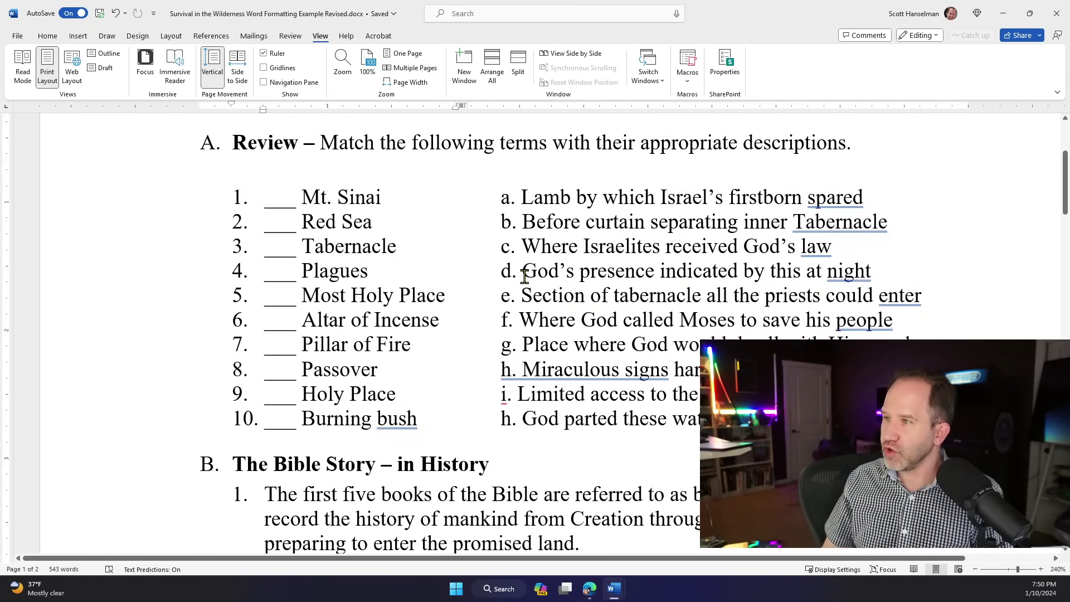
pyautogui.scroll(-20, 525, 277)
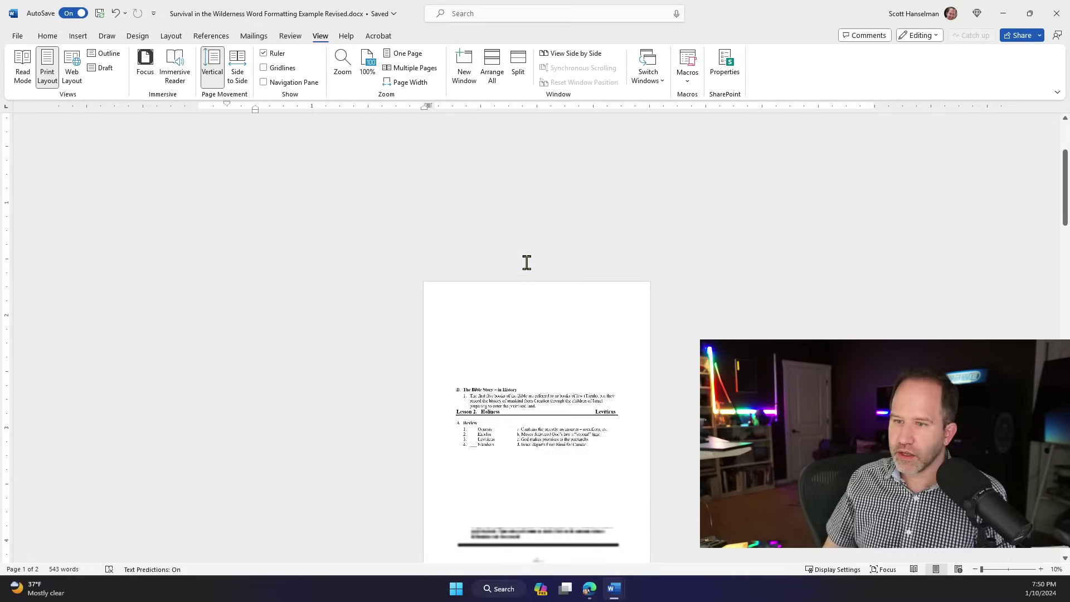
pyautogui.scroll(4, 527, 262)
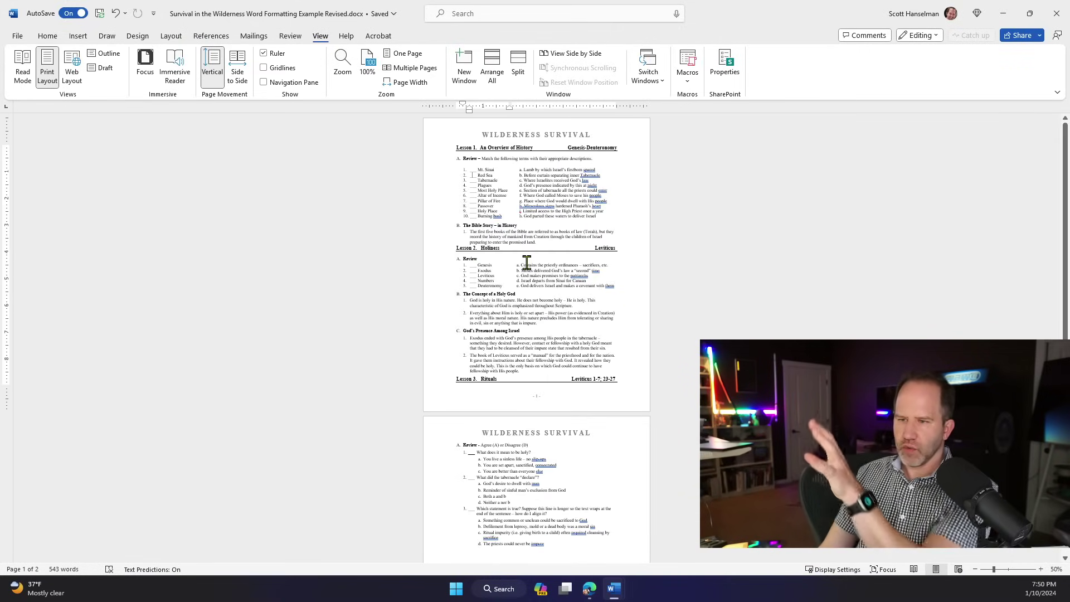
pyautogui.scroll(2, 520, 277)
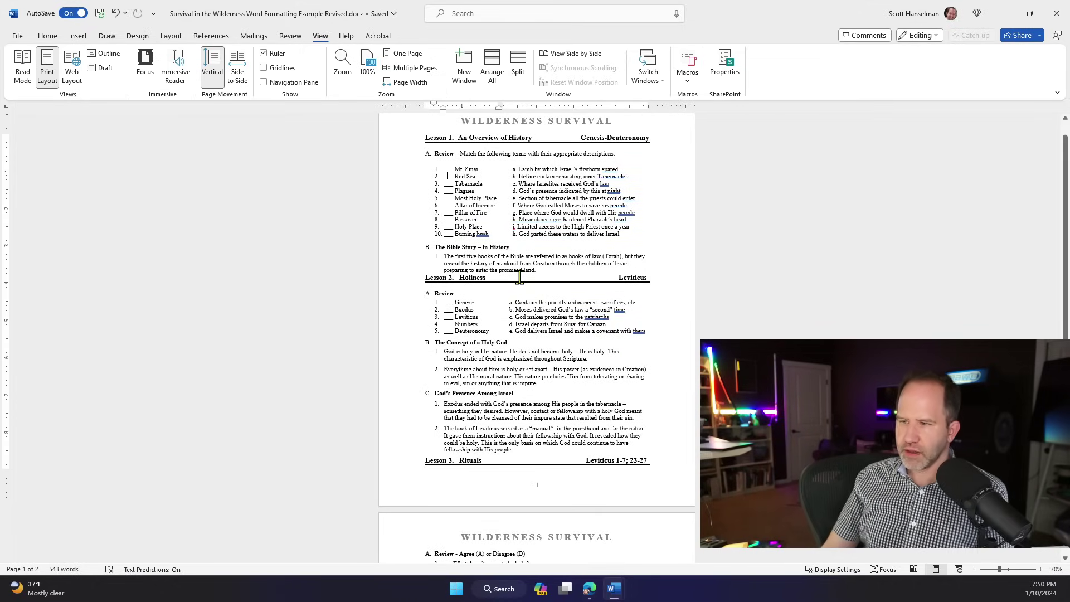
pyautogui.scroll(12, 520, 266)
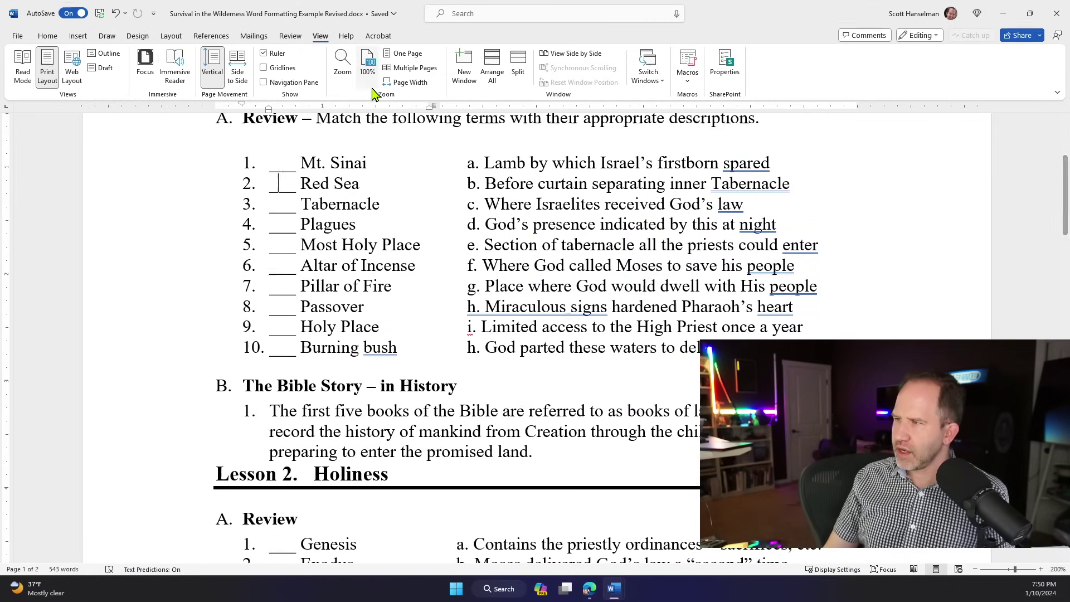
pyautogui.click(342, 62)
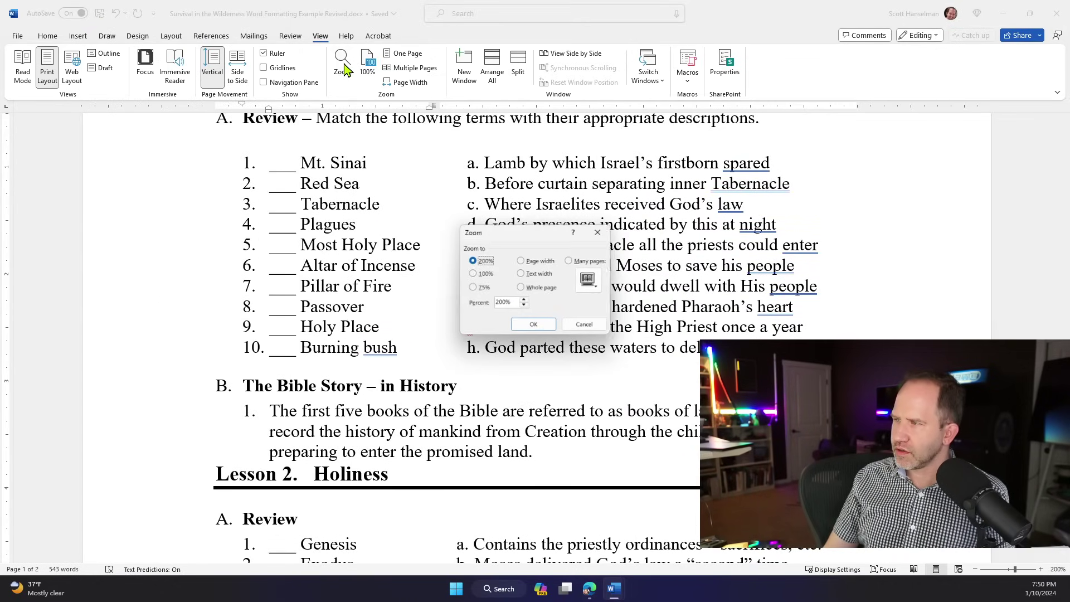
pyautogui.click(533, 325)
pyautogui.click(367, 65)
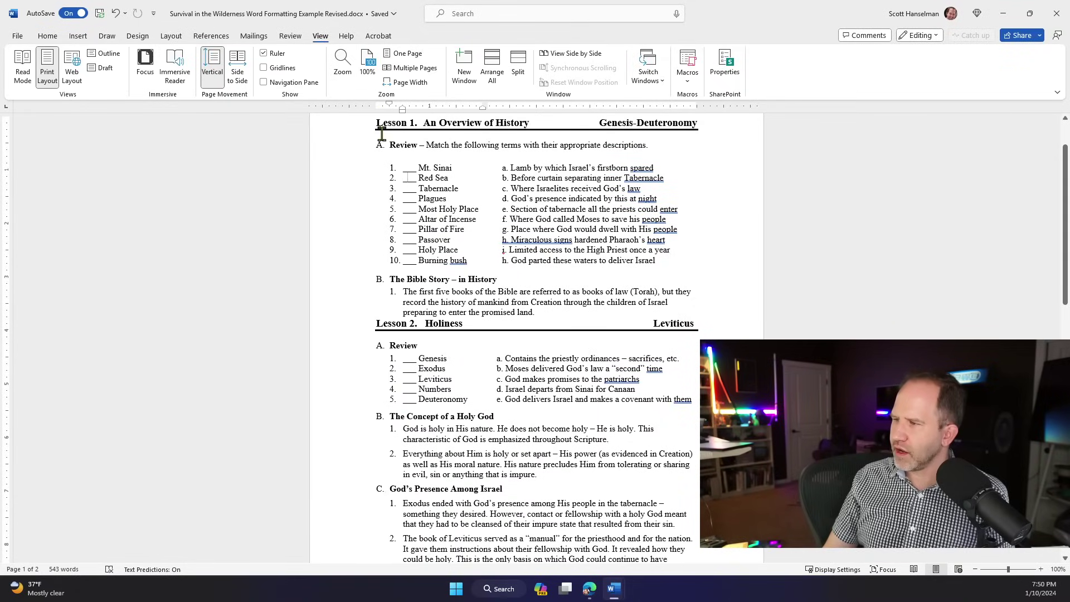
# Turn on Show/Hide ¶ so paragraph marks and section breaks are visible
pyautogui.scroll(5, 560, 279)
pyautogui.scroll(2, 560, 284)
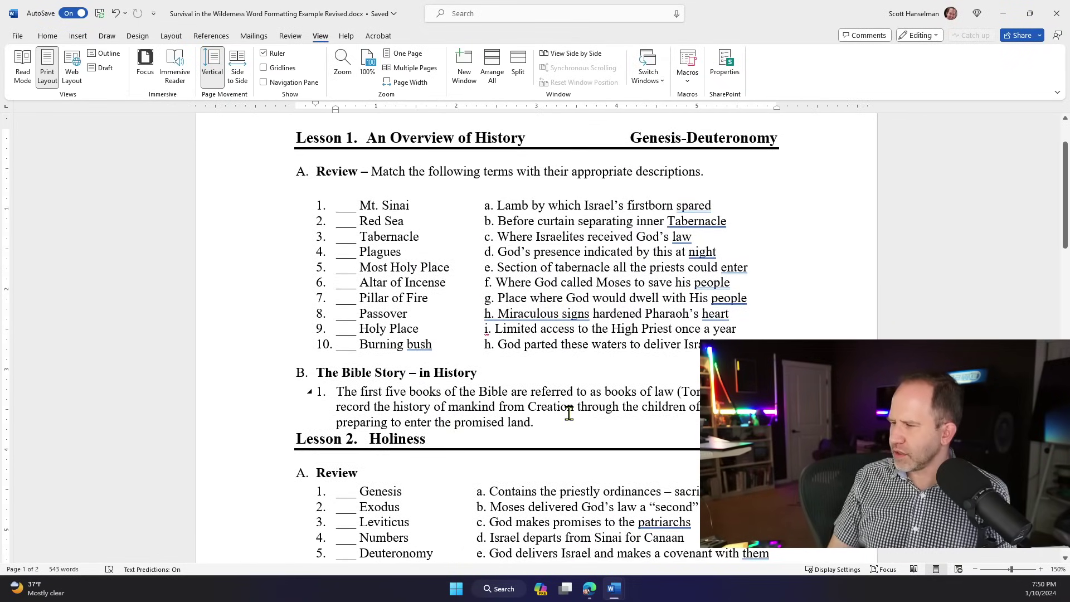
pyautogui.scroll(-4, 511, 292)
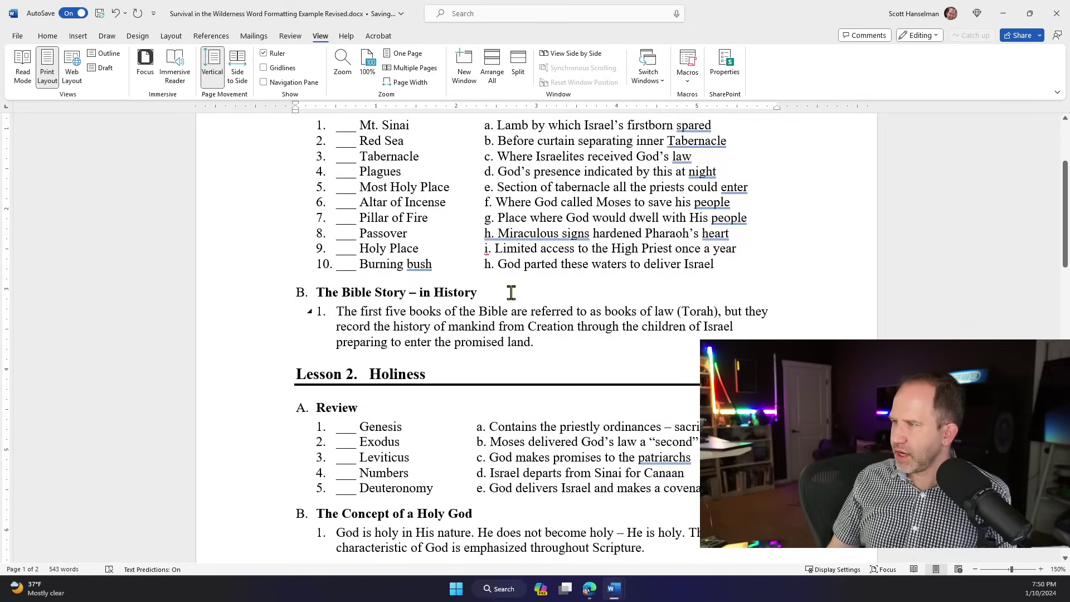
pyautogui.click(48, 36)
pyautogui.click(357, 58)
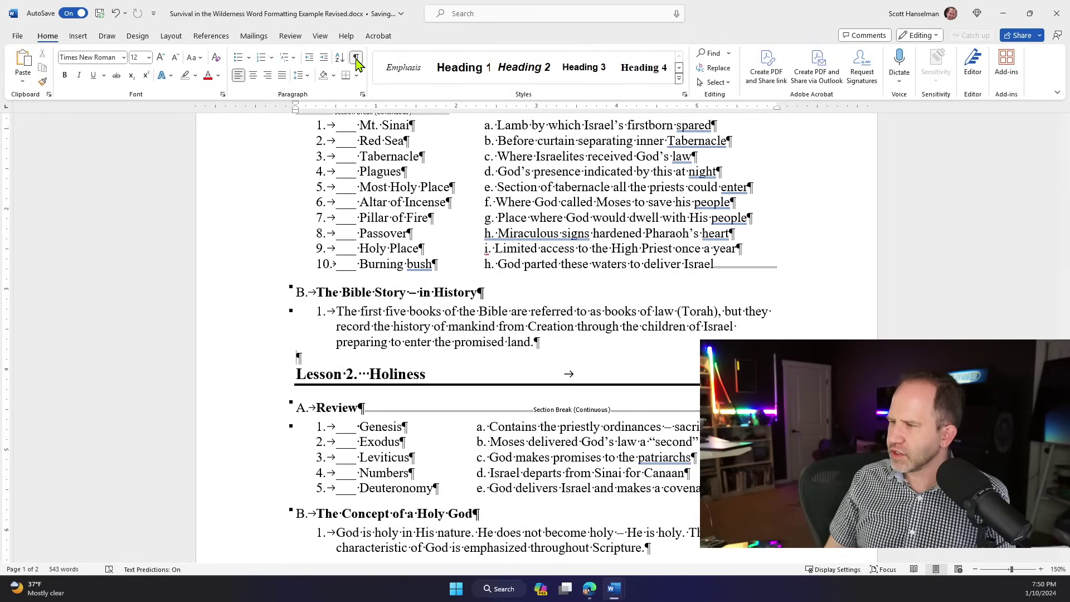
# Delete the empty paragraph above the Lesson 2 Holiness heading
pyautogui.click(571, 346)
pyautogui.press('BackSpace')
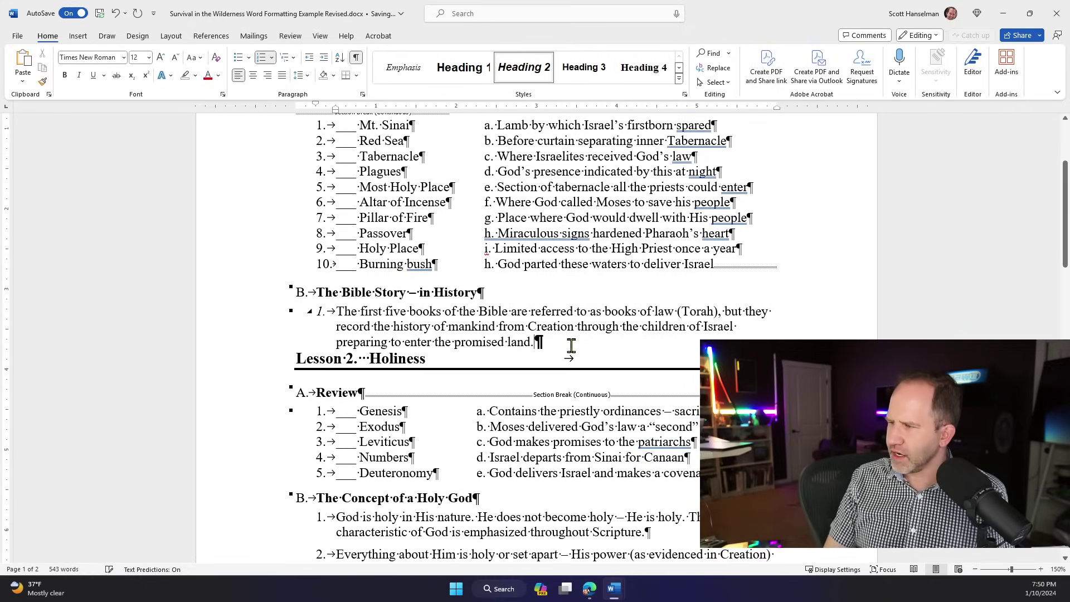
pyautogui.hotkey('ctrl', 'z')
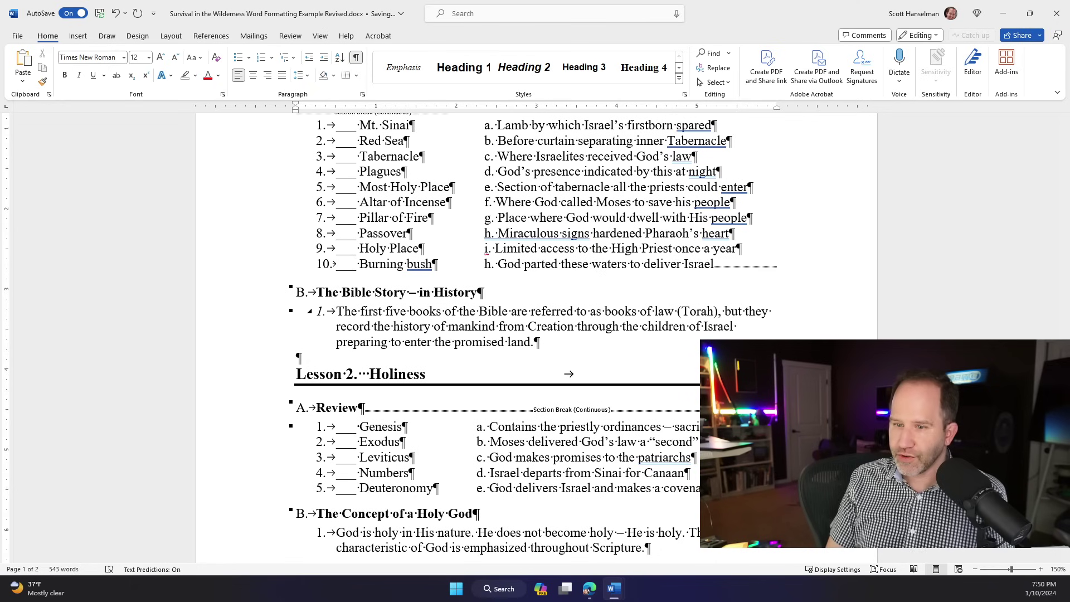
pyautogui.press('BackSpace')
pyautogui.hotkey('ctrl', 'z')
pyautogui.press('BackSpace')
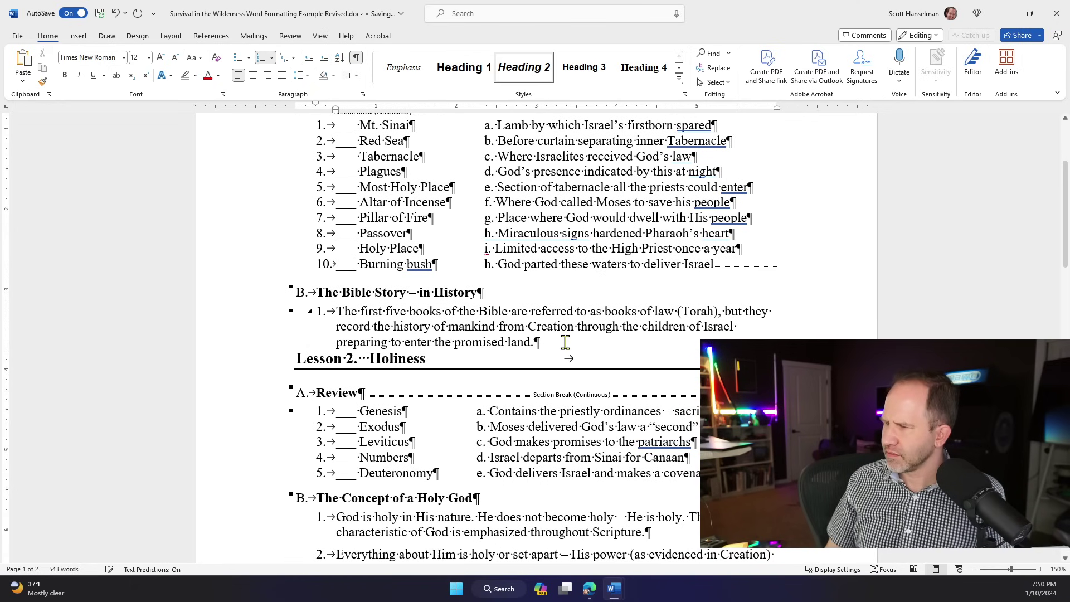
pyautogui.scroll(3, 565, 342)
pyautogui.click(322, 174)
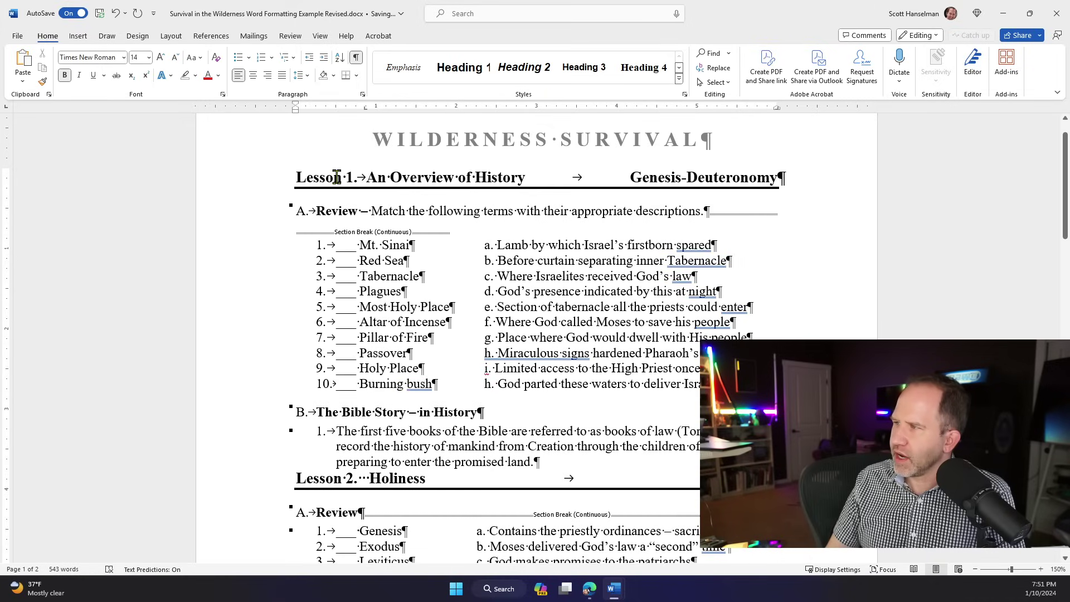
pyautogui.click(679, 82)
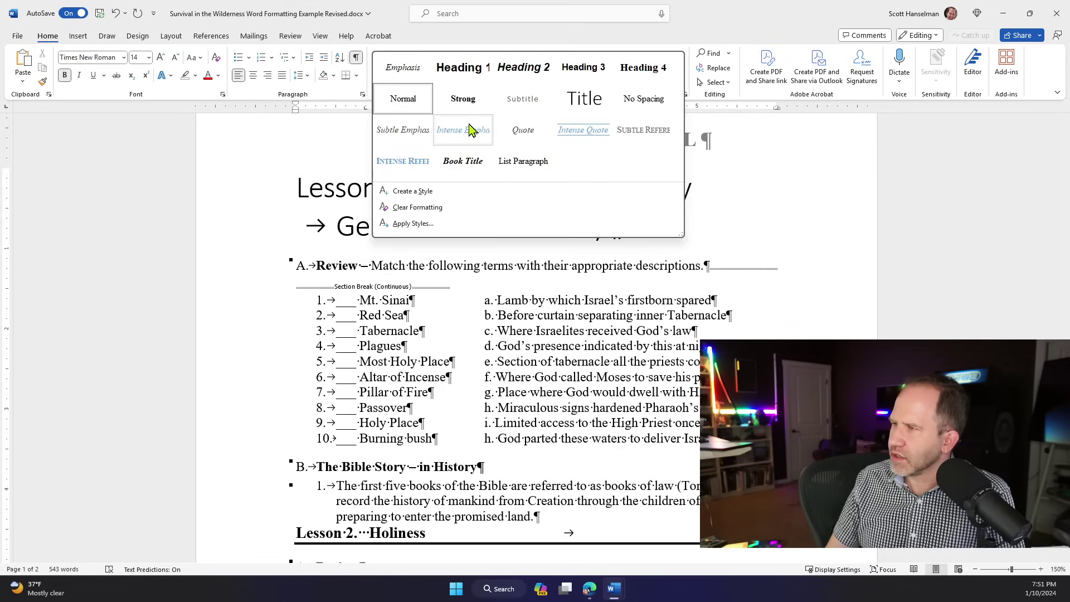
pyautogui.click(329, 183)
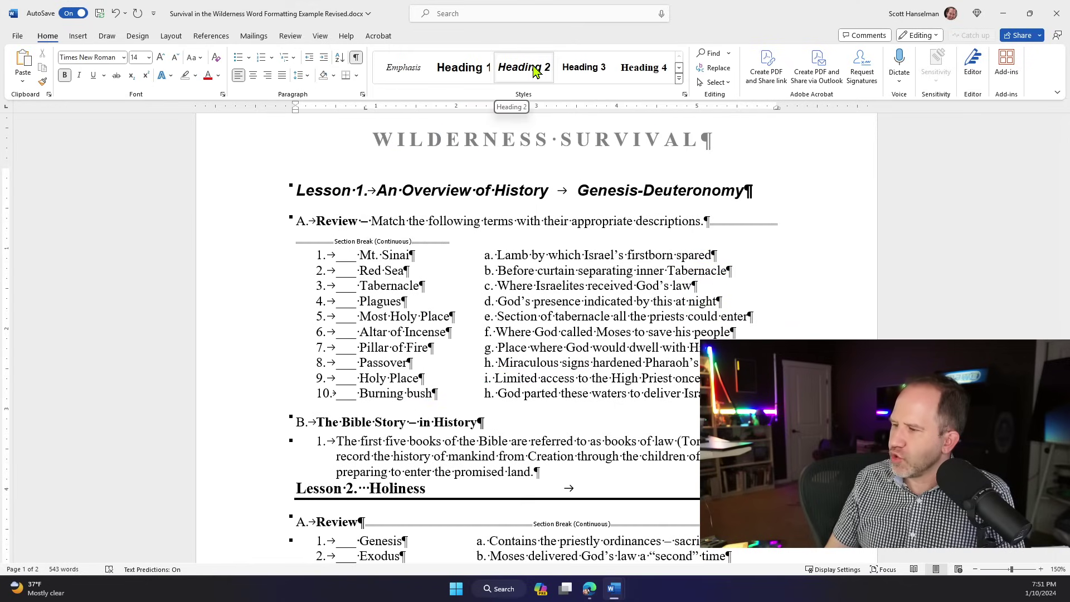
pyautogui.click(534, 71)
pyautogui.click(245, 491)
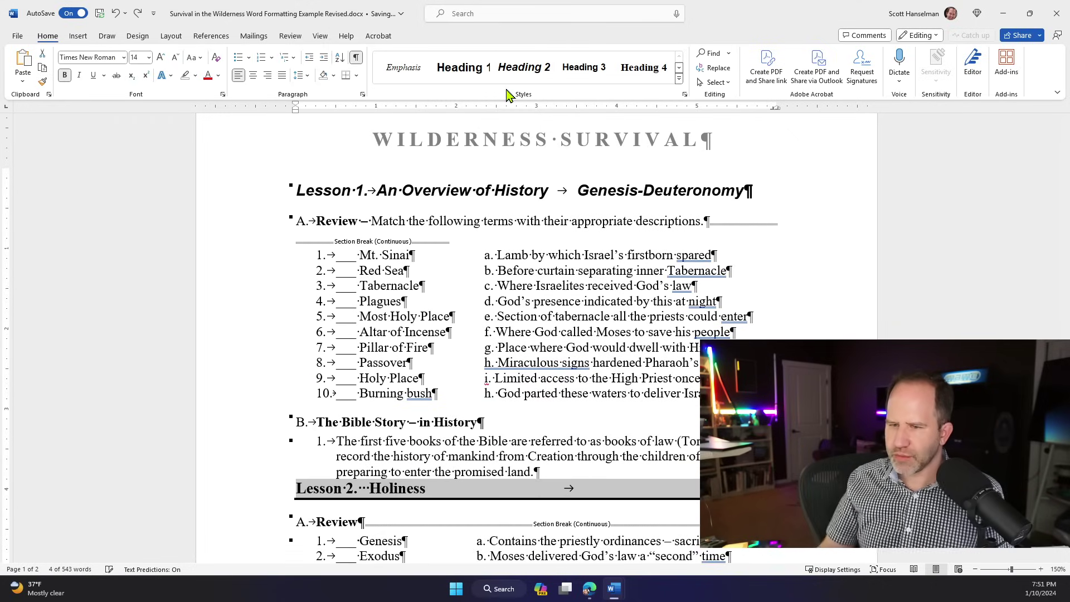
pyautogui.hotkey('ctrl', 'z')
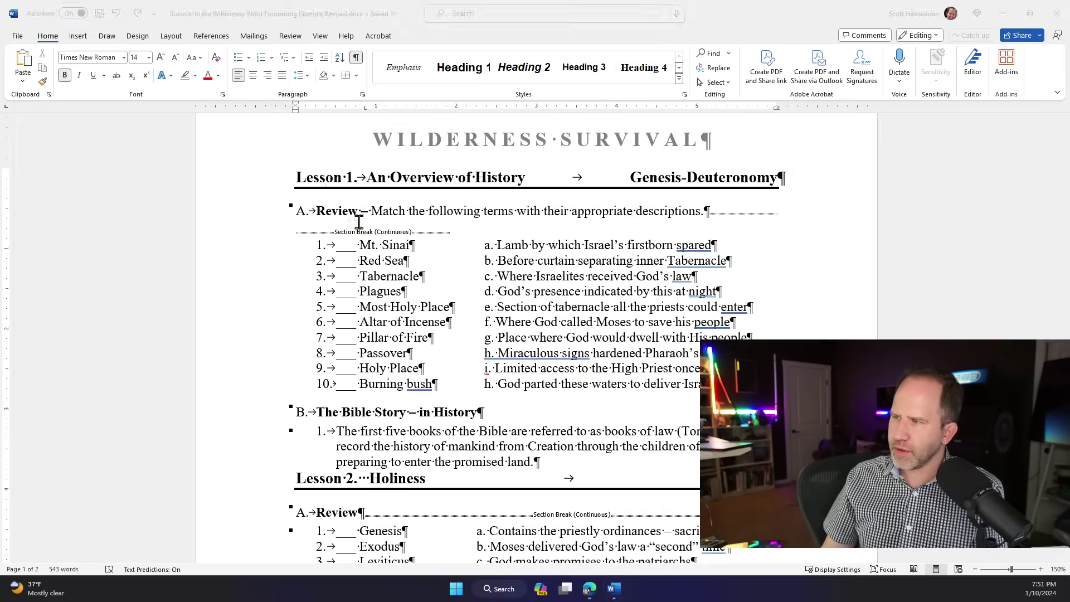
pyautogui.scroll(-2, 349, 473)
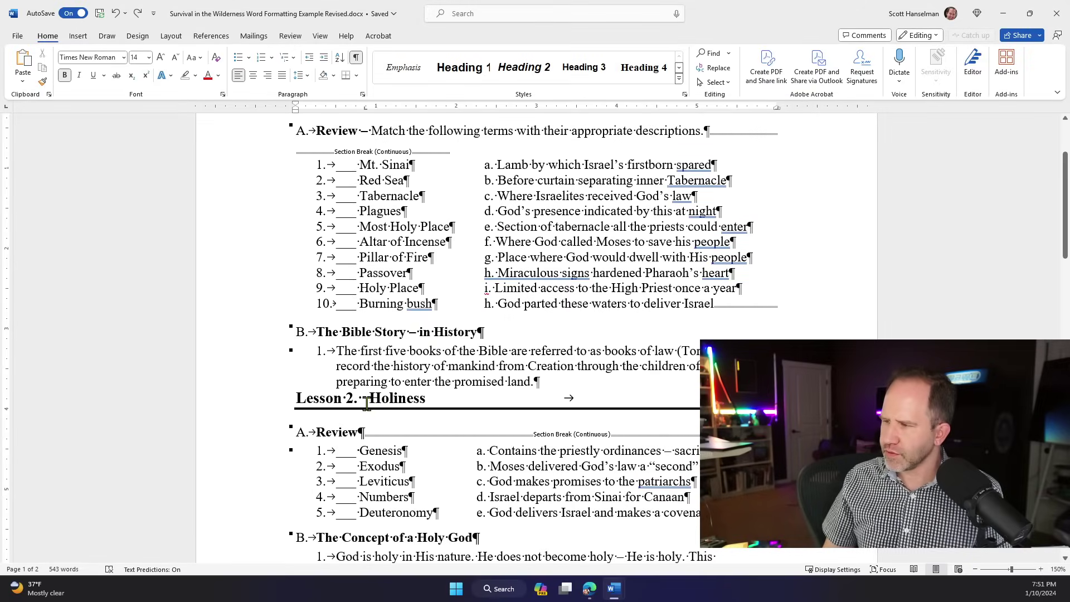
pyautogui.doubleClick(424, 370)
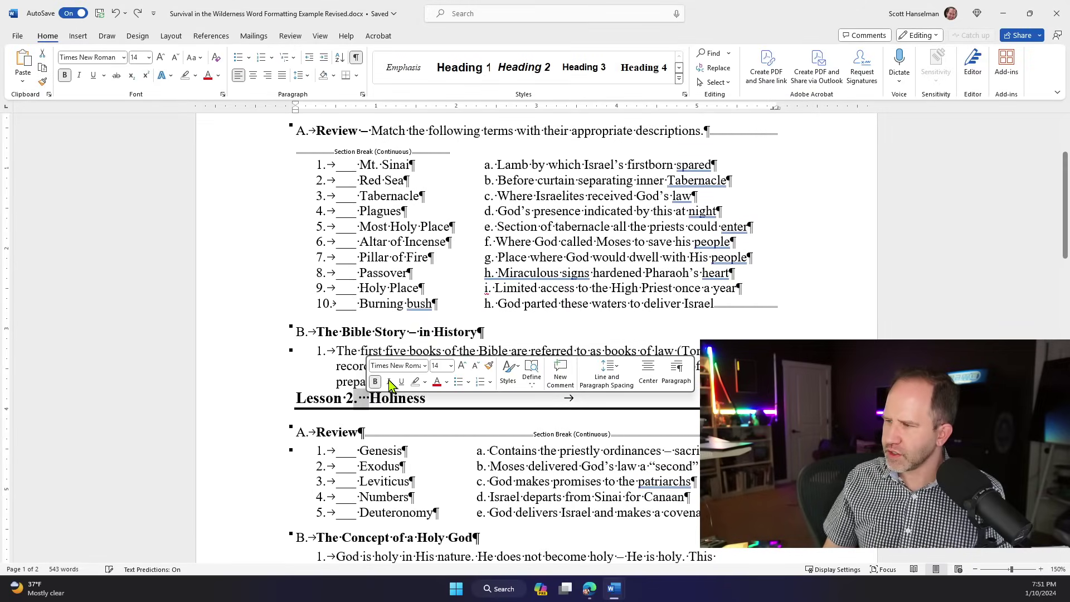
pyautogui.press('Delete')
pyautogui.hotkey('ctrl', 'z')
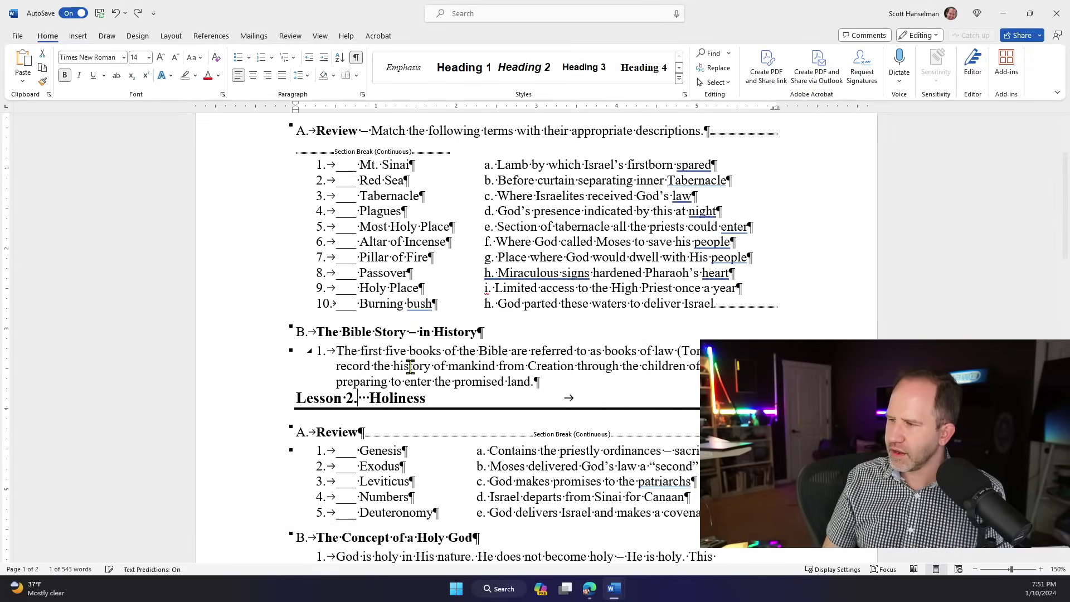
pyautogui.hotkey('ctrl', 'z')
pyautogui.hotkey('ctrl', 'z')
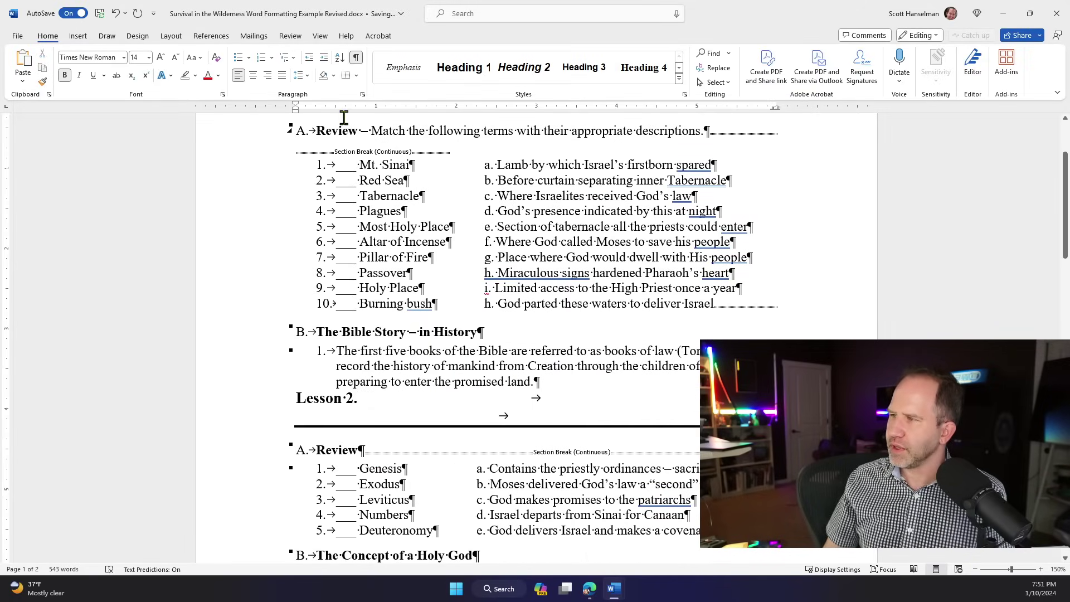
pyautogui.scroll(3, 362, 131)
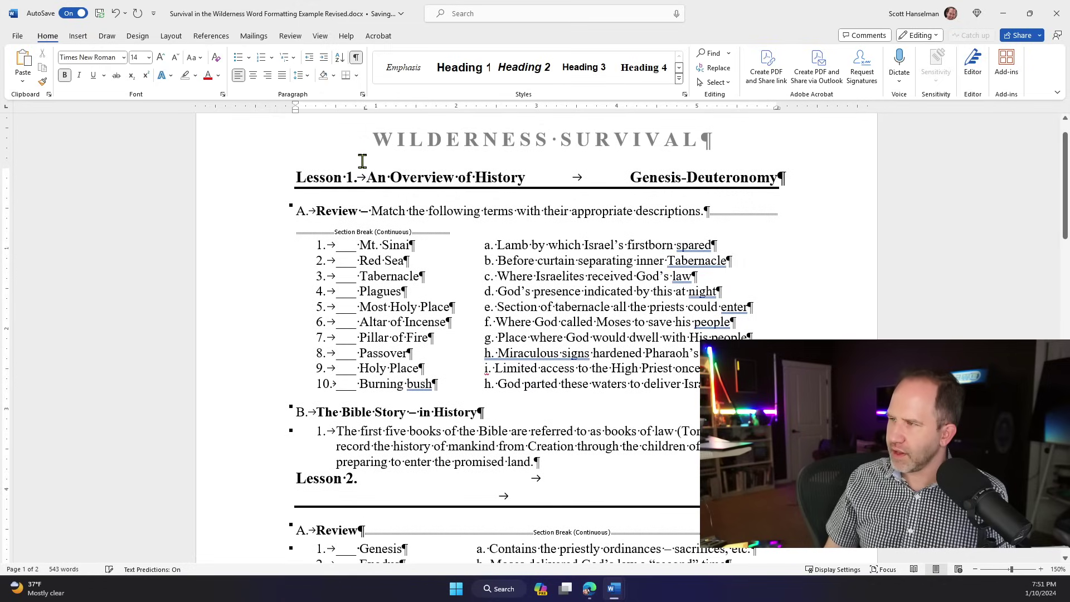
pyautogui.tripleClick(222, 179)
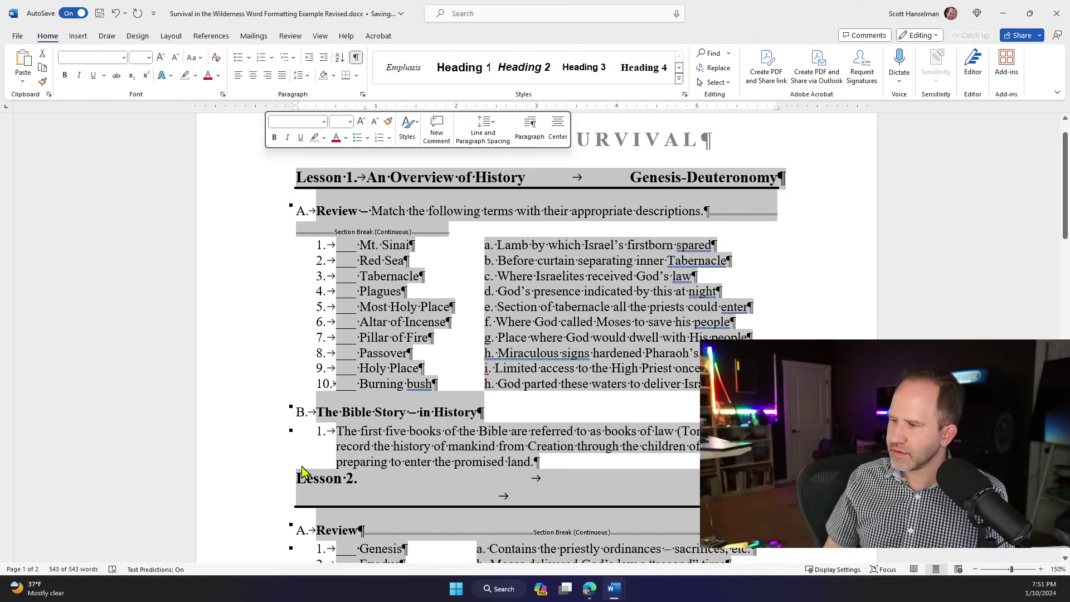
pyautogui.tripleClick(249, 488)
pyautogui.click(361, 176)
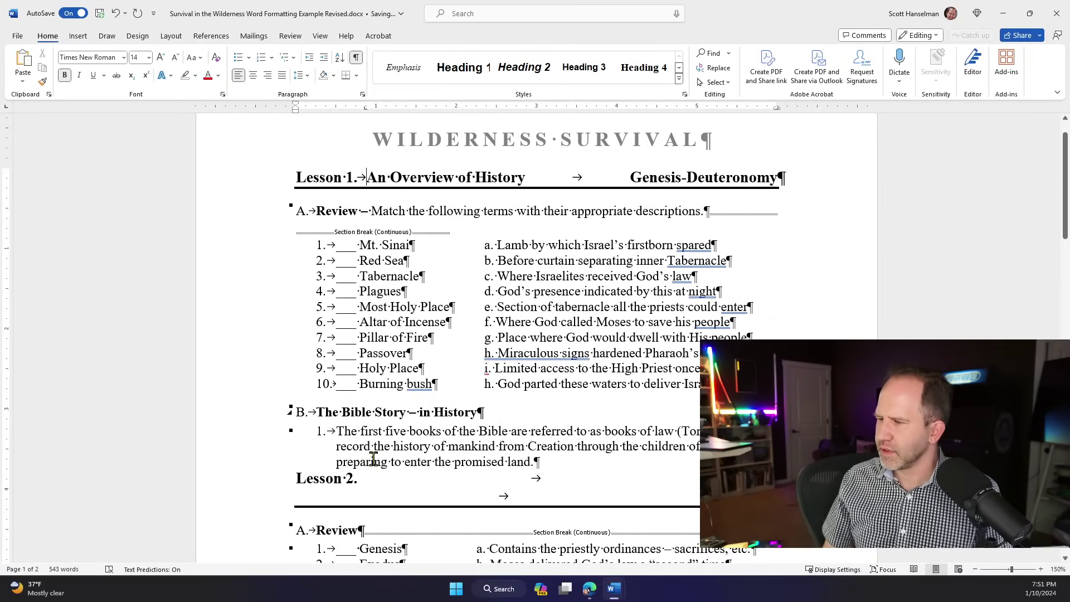
pyautogui.click(359, 478)
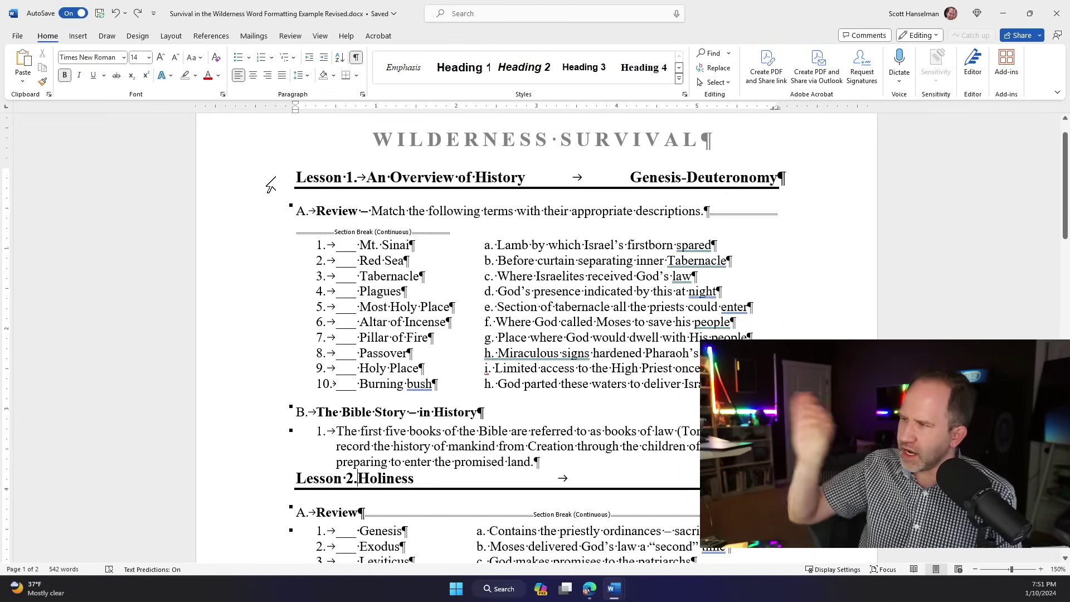
pyautogui.scroll(-8, 265, 216)
pyautogui.scroll(-5, 265, 216)
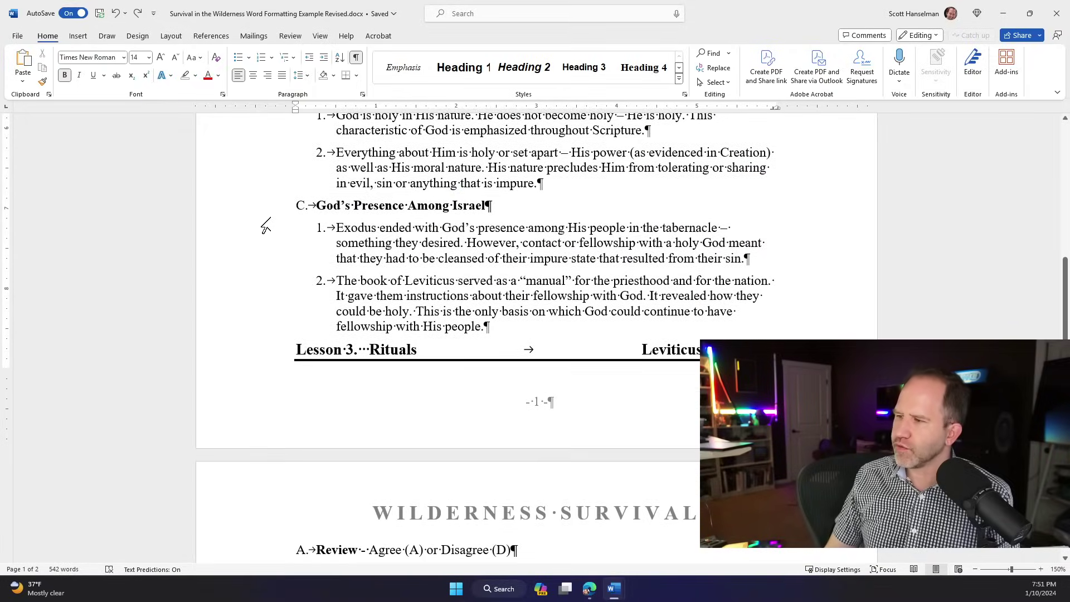
pyautogui.scroll(15, 368, 192)
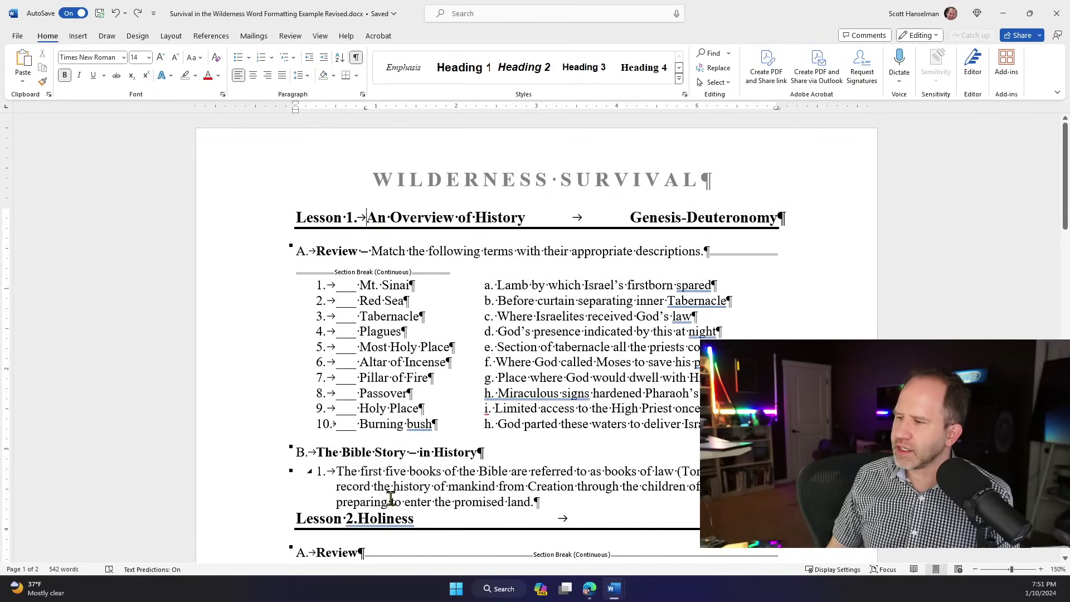
# Add spaces after '2.' and save the Lesson 1 heading's formatting as a new 'Lesson Header' style
pyautogui.click(358, 519)
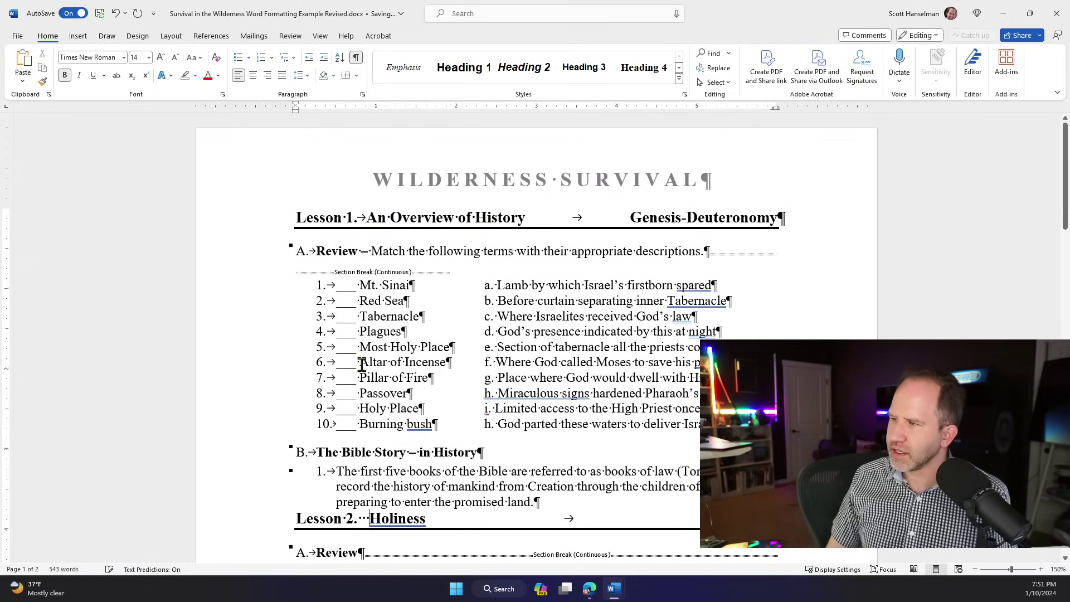
pyautogui.click(267, 223)
pyautogui.rightClick(327, 228)
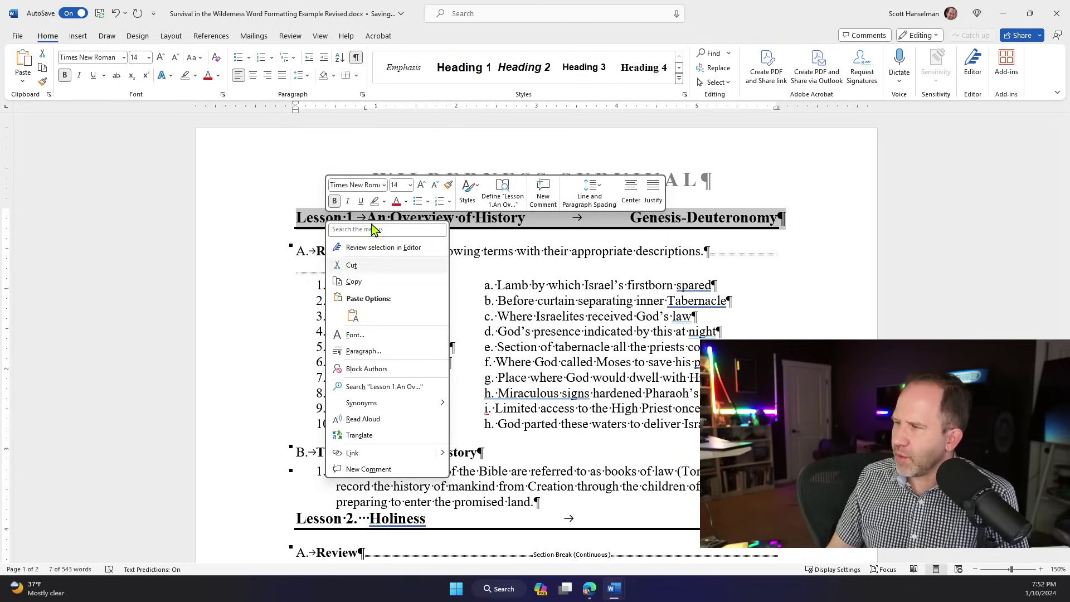
pyautogui.click(679, 79)
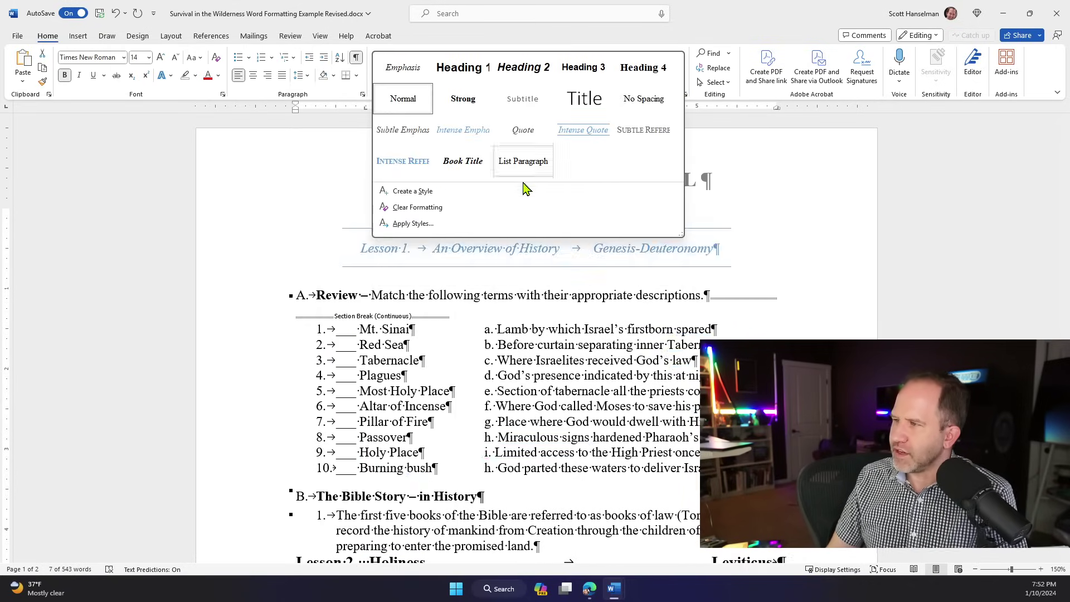
pyautogui.click(345, 229)
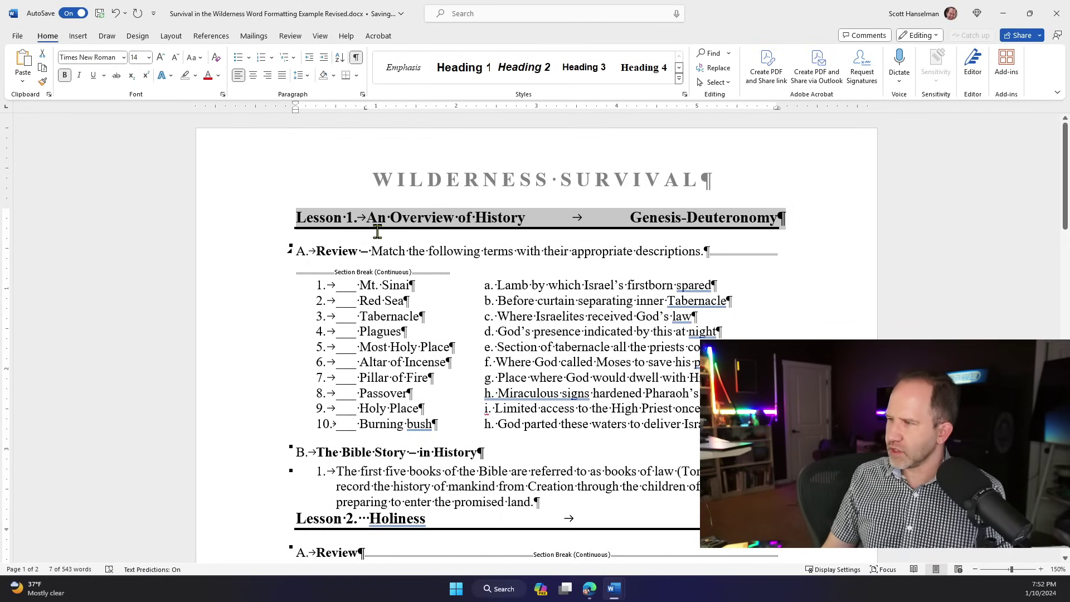
pyautogui.scroll(8, 412, 251)
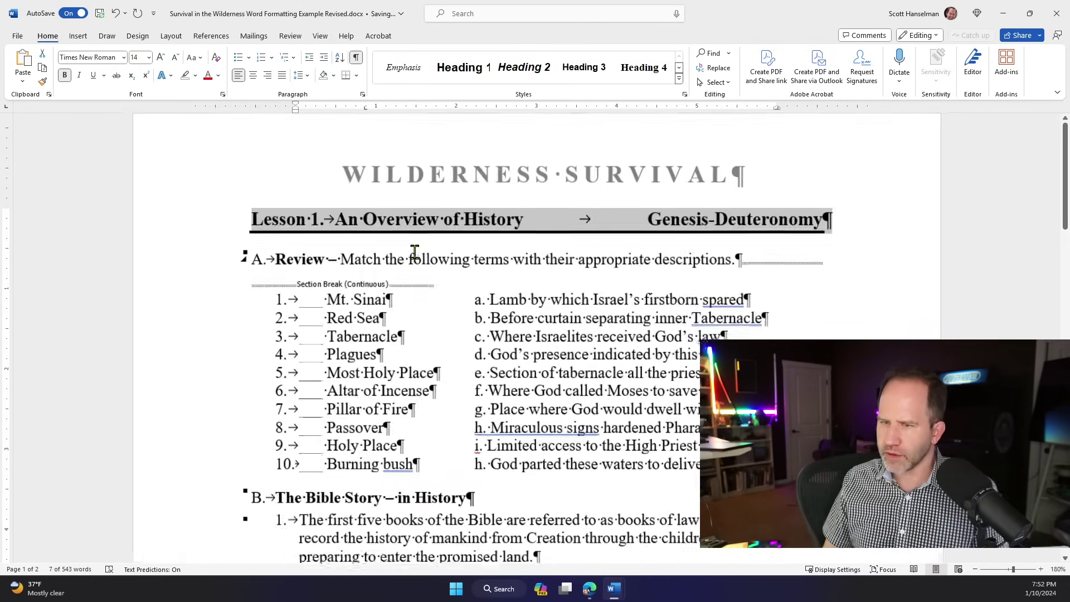
pyautogui.click(404, 223)
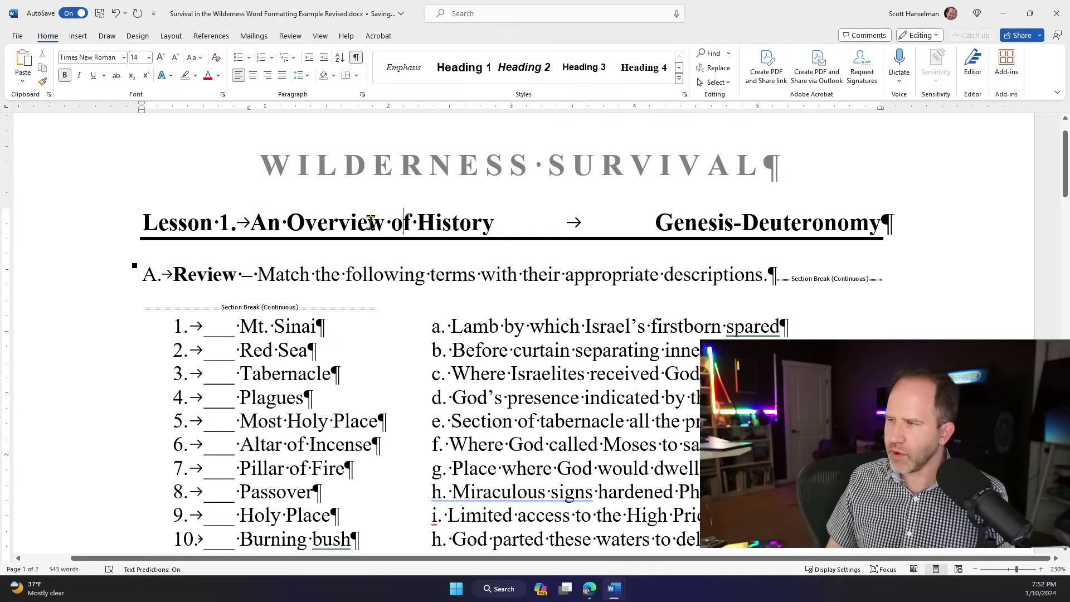
pyautogui.click(679, 79)
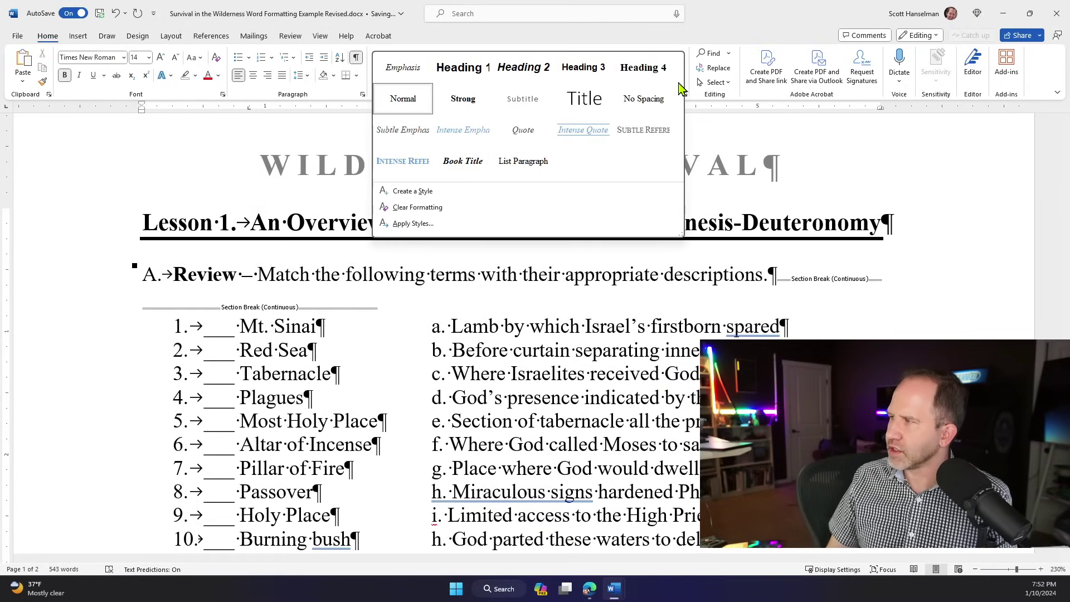
pyautogui.click(412, 191)
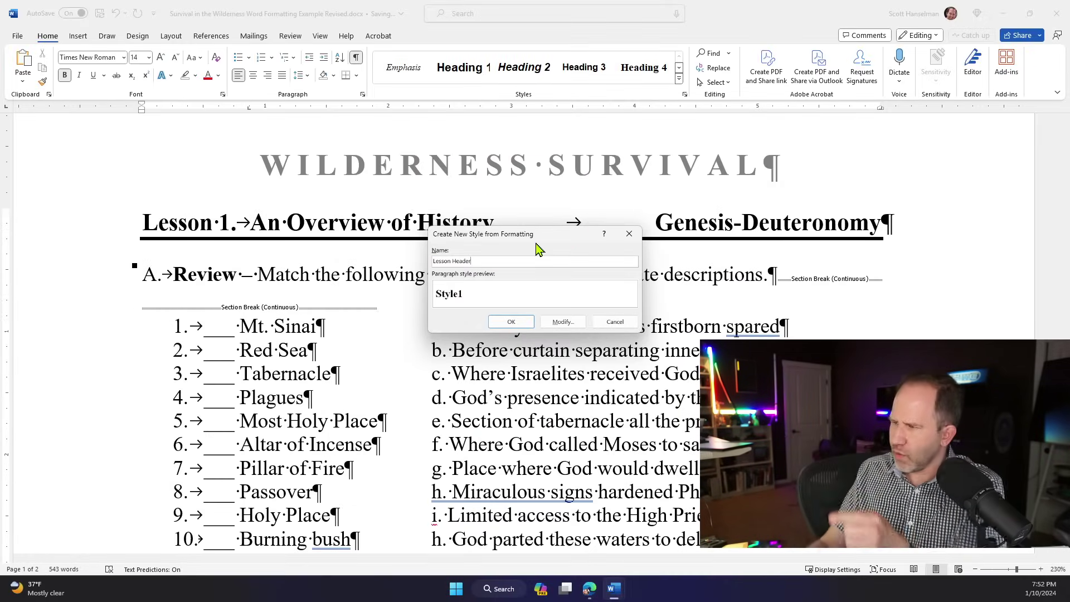
pyautogui.click(510, 324)
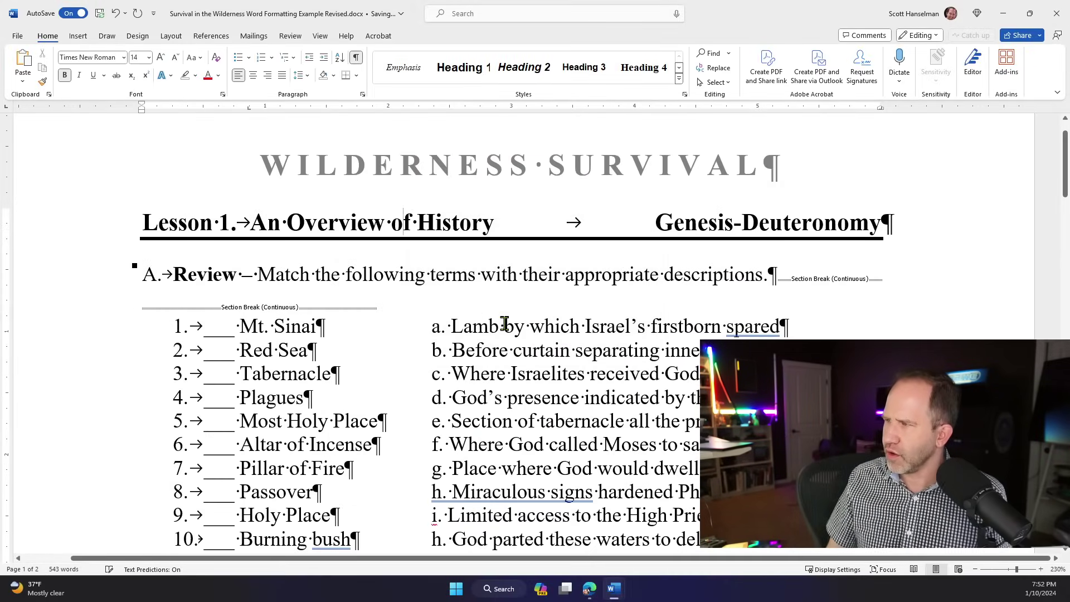
# Apply the Lesson Header style to the Lesson 2 Holiness heading
pyautogui.click(679, 82)
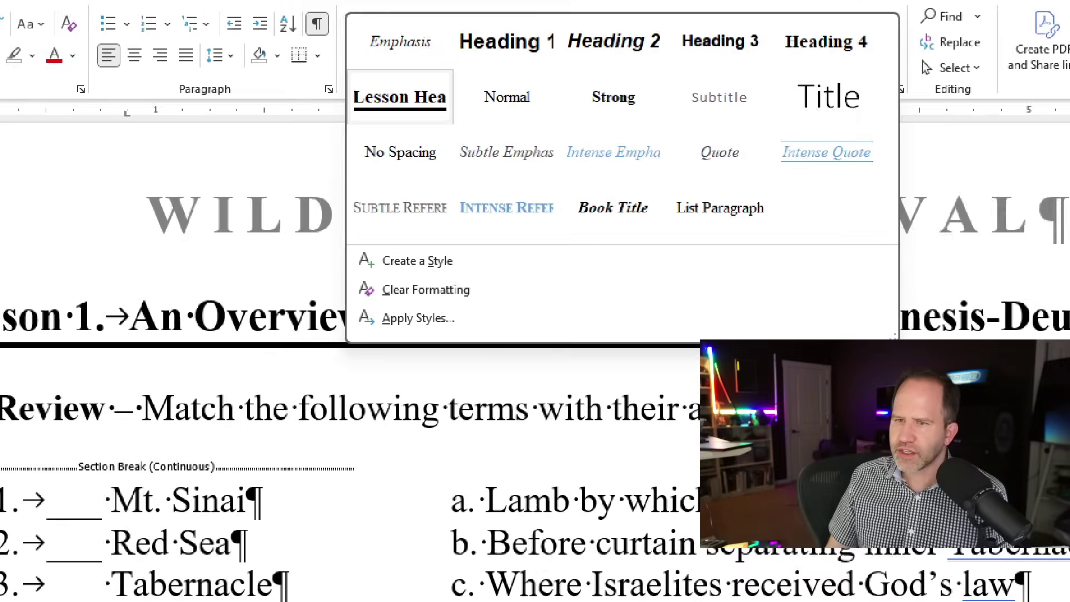
pyautogui.moveTo(385, 111); pyautogui.dragTo(349, 153)
pyautogui.press('Escape')
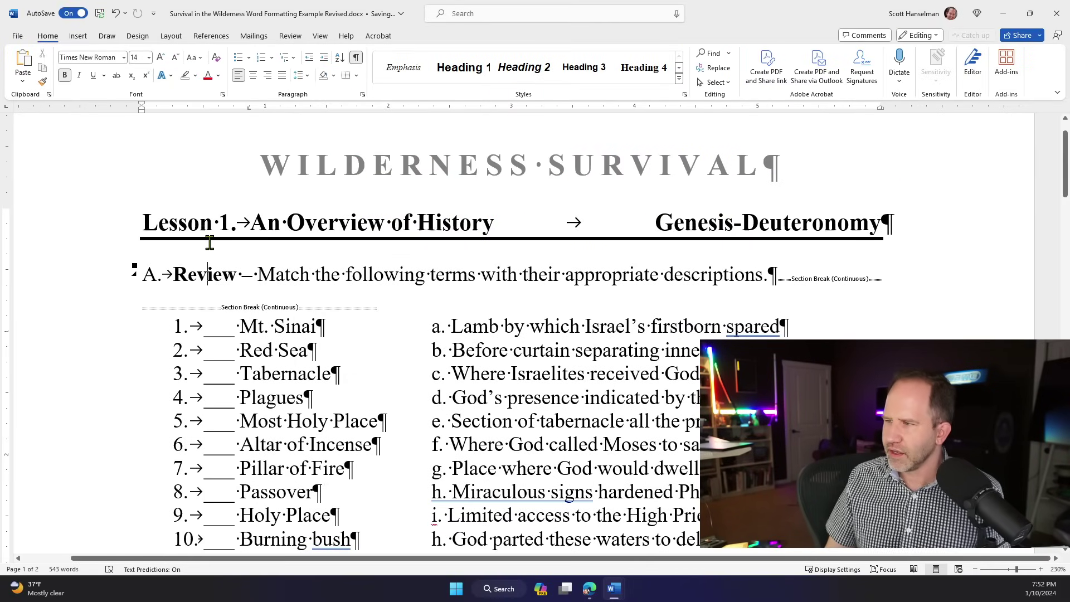
pyautogui.scroll(-6, 190, 299)
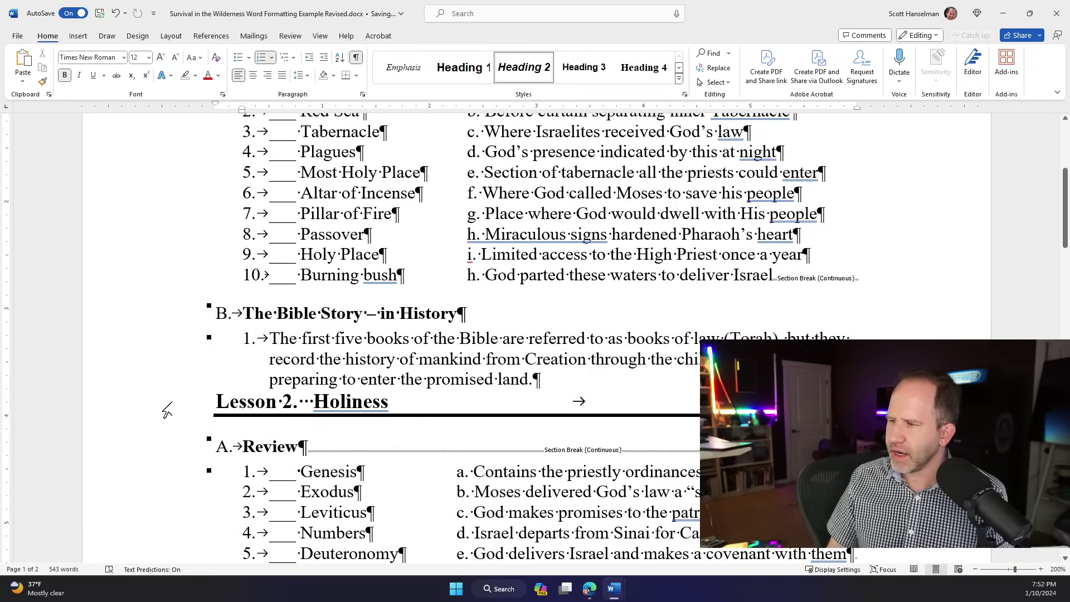
pyautogui.click(167, 410)
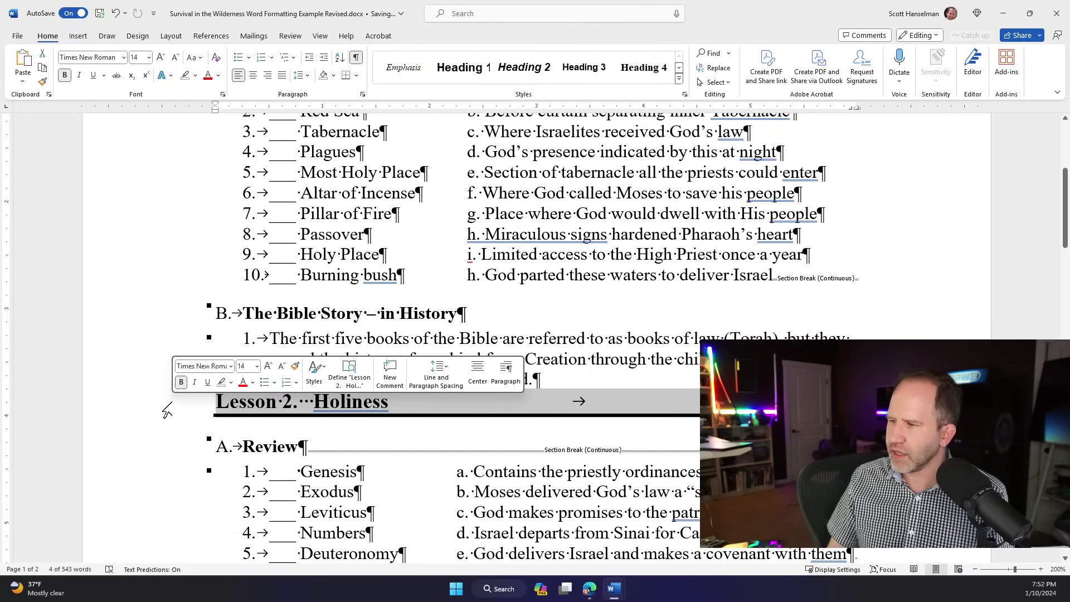
pyautogui.click(679, 79)
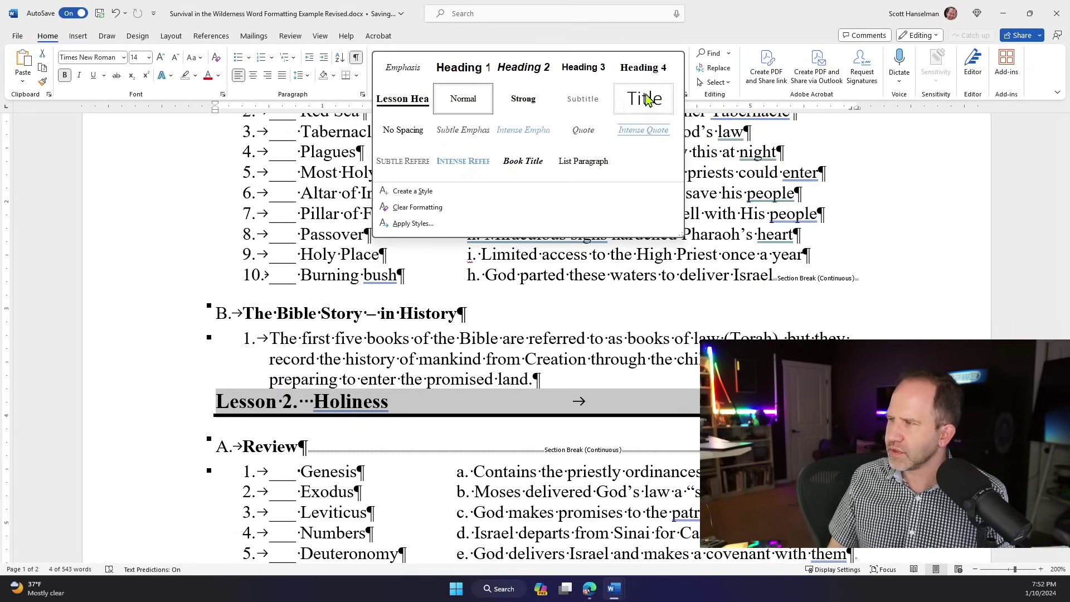
pyautogui.click(417, 105)
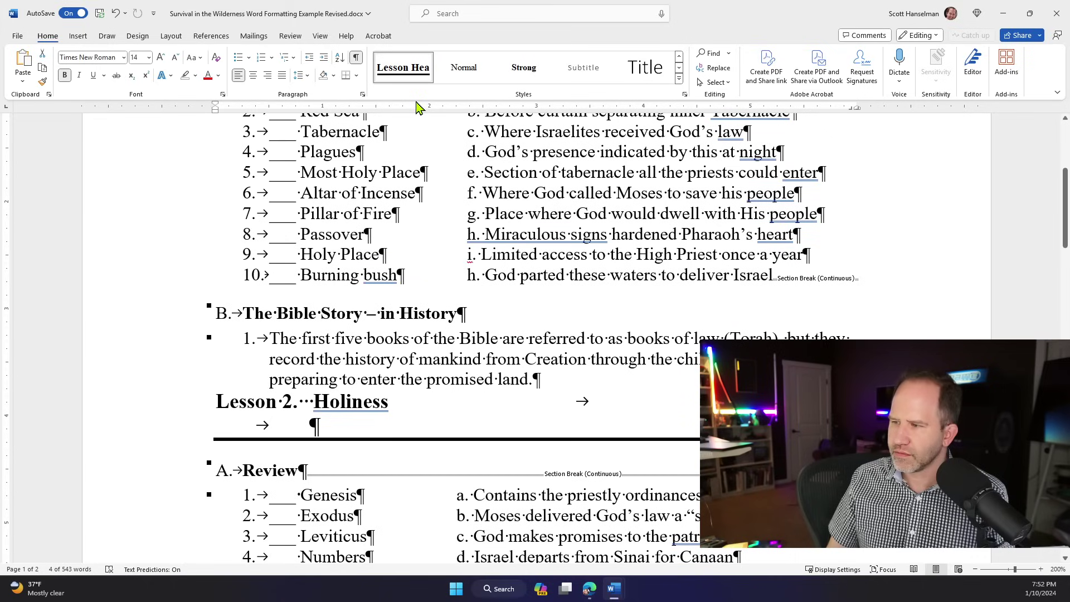
# Replace the spaces before Holiness with a tab and remove the empty line beneath
pyautogui.click(310, 406)
pyautogui.hotkey('shift', 'Left')
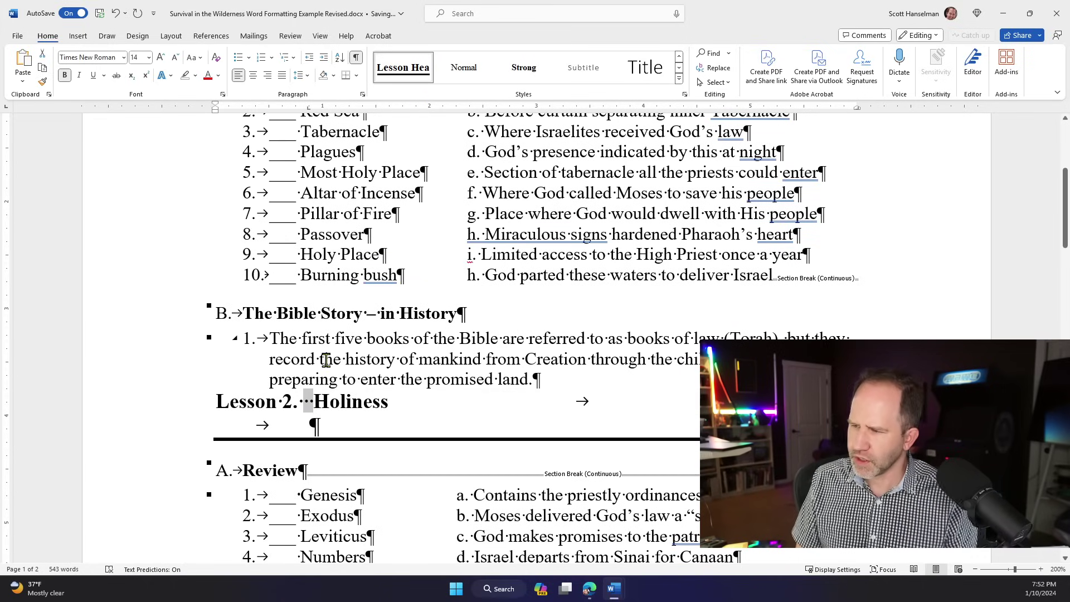
pyautogui.press('Tab')
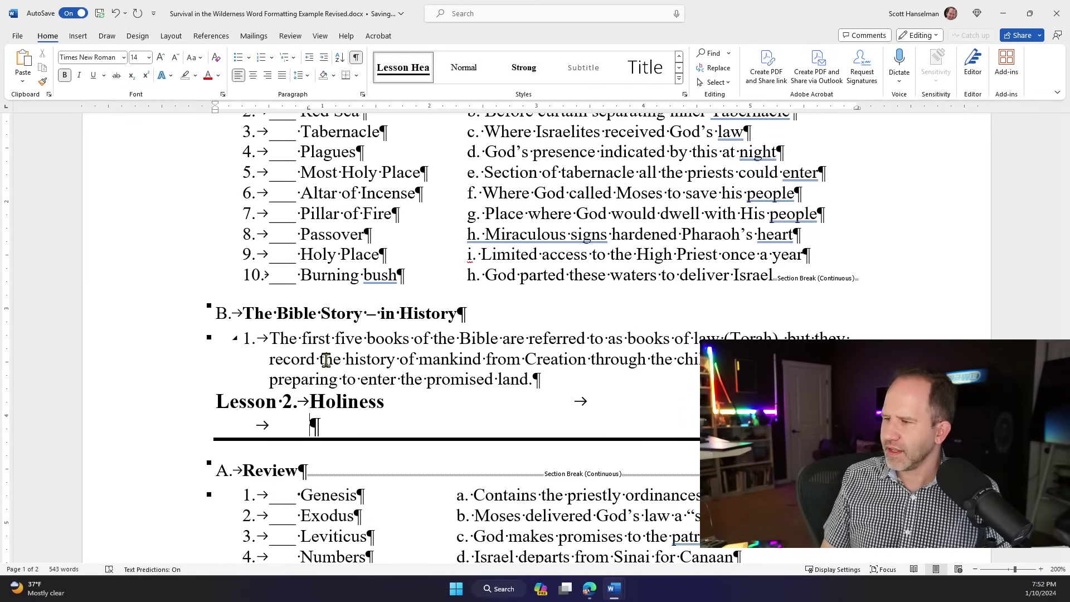
pyautogui.press('BackSpace')
pyautogui.press('BackSpace')
pyautogui.scroll(-4, 328, 368)
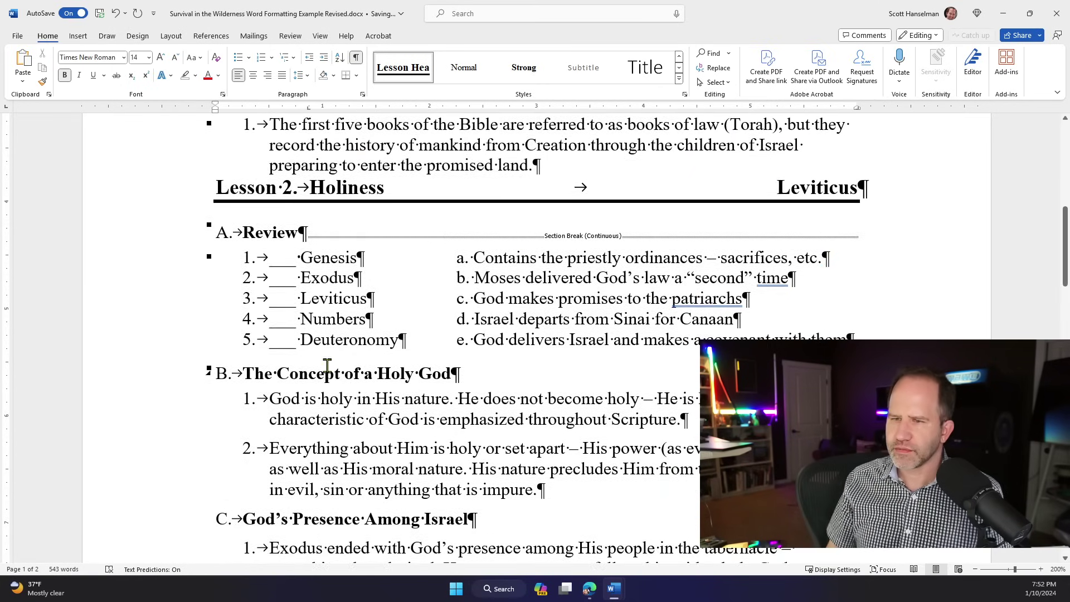
pyautogui.scroll(-11, 316, 356)
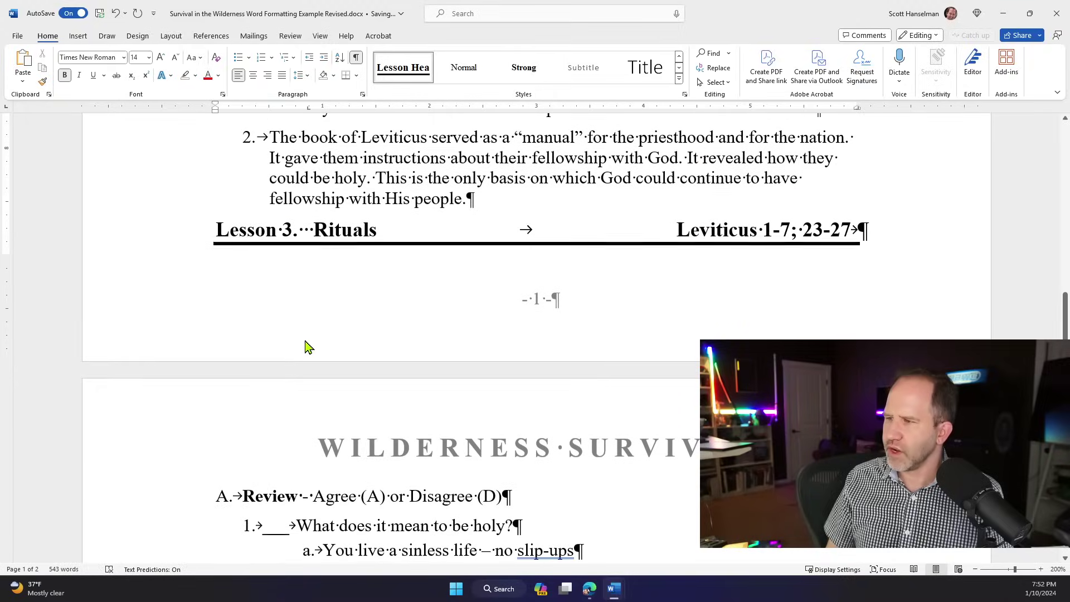
pyautogui.click(307, 229)
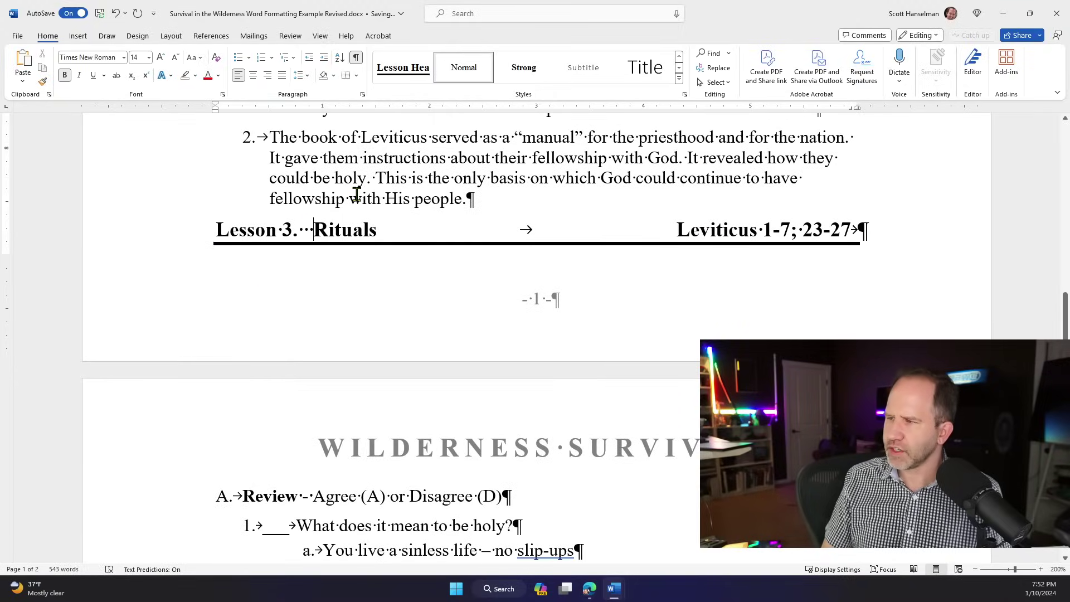
pyautogui.press('BackSpace')
pyautogui.press('BackSpace')
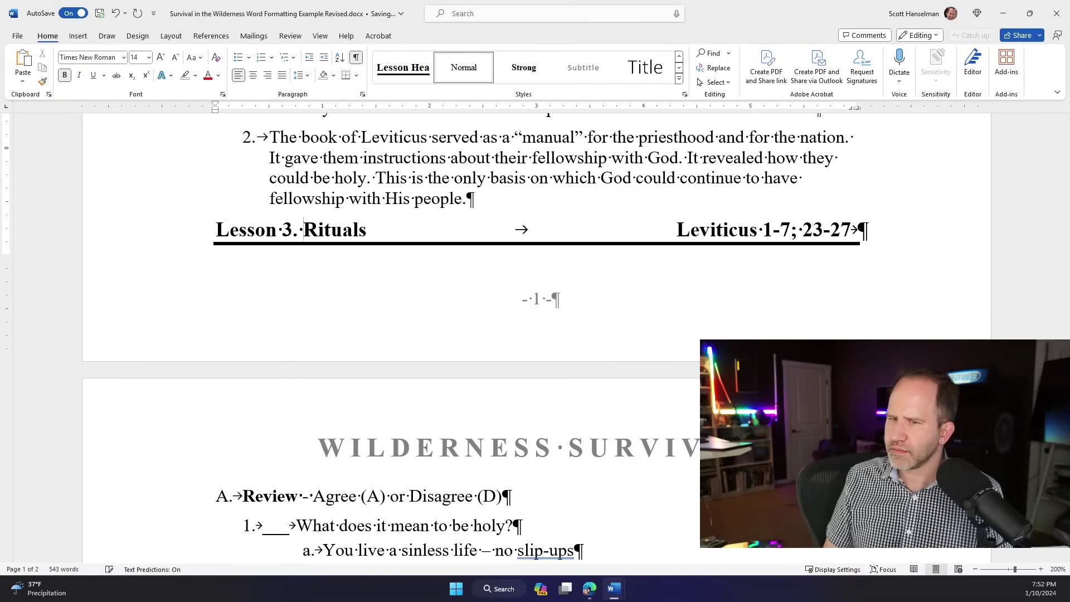
pyautogui.press('Tab')
pyautogui.scroll(-5, 370, 203)
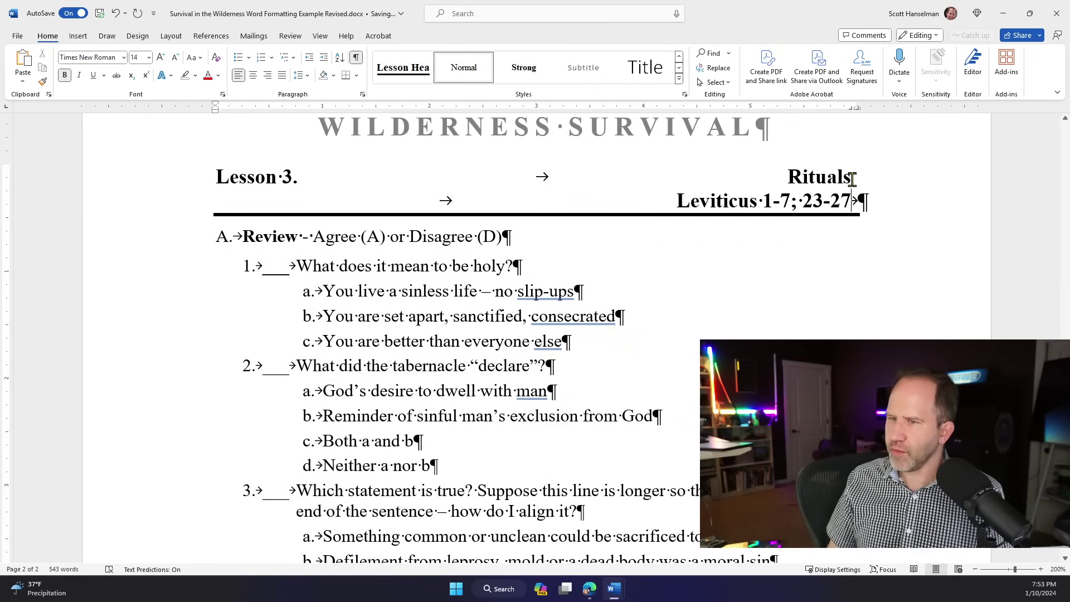
pyautogui.scroll(1, 852, 179)
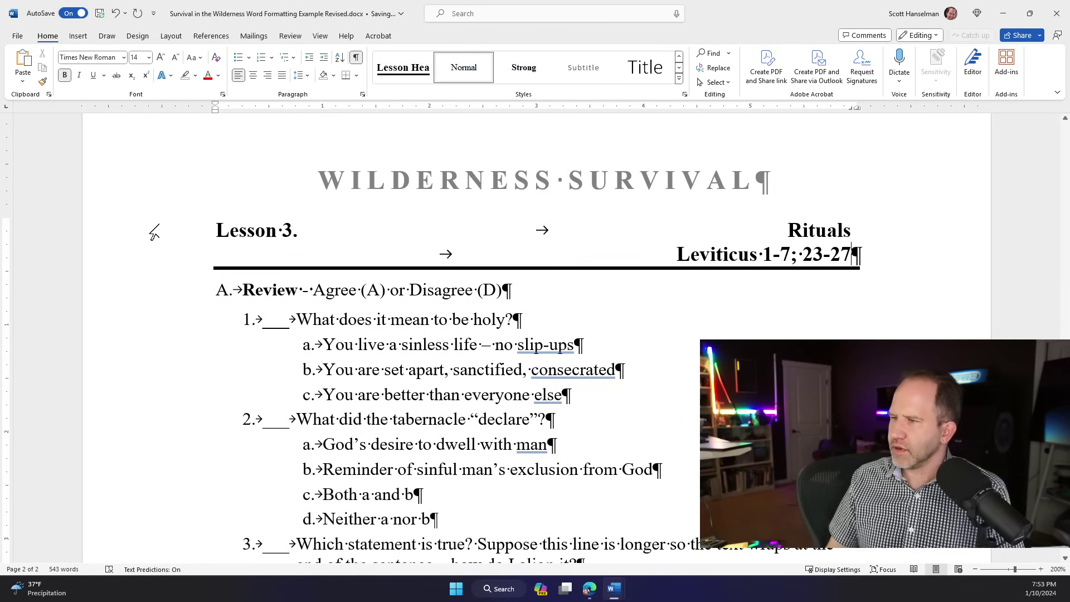
pyautogui.click(152, 235)
pyautogui.moveTo(152, 235); pyautogui.dragTo(142, 258)
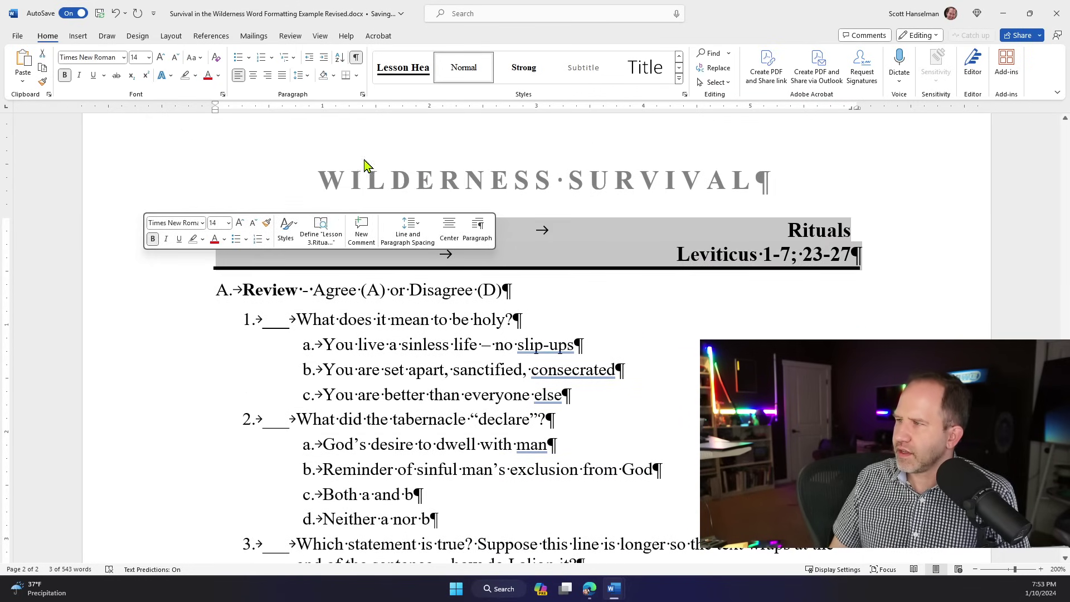
pyautogui.click(393, 71)
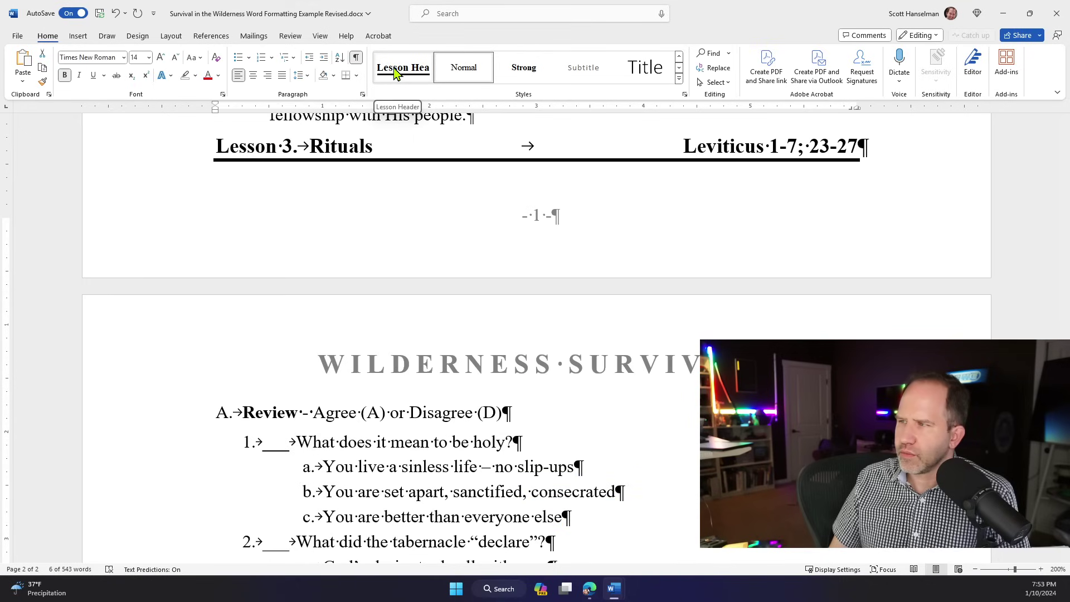
pyautogui.click(285, 220)
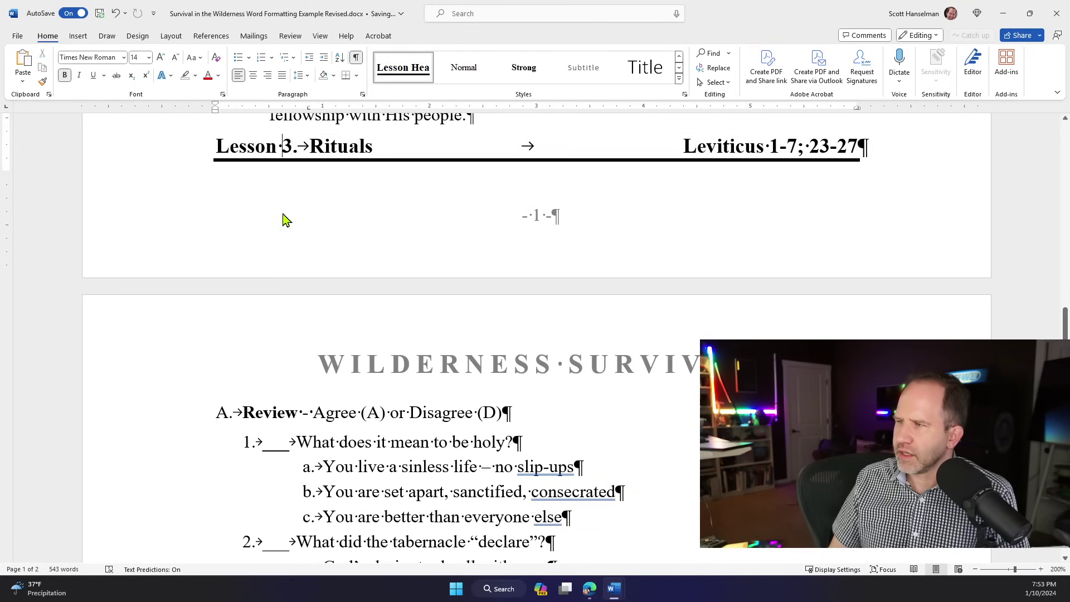
pyautogui.scroll(3, 285, 220)
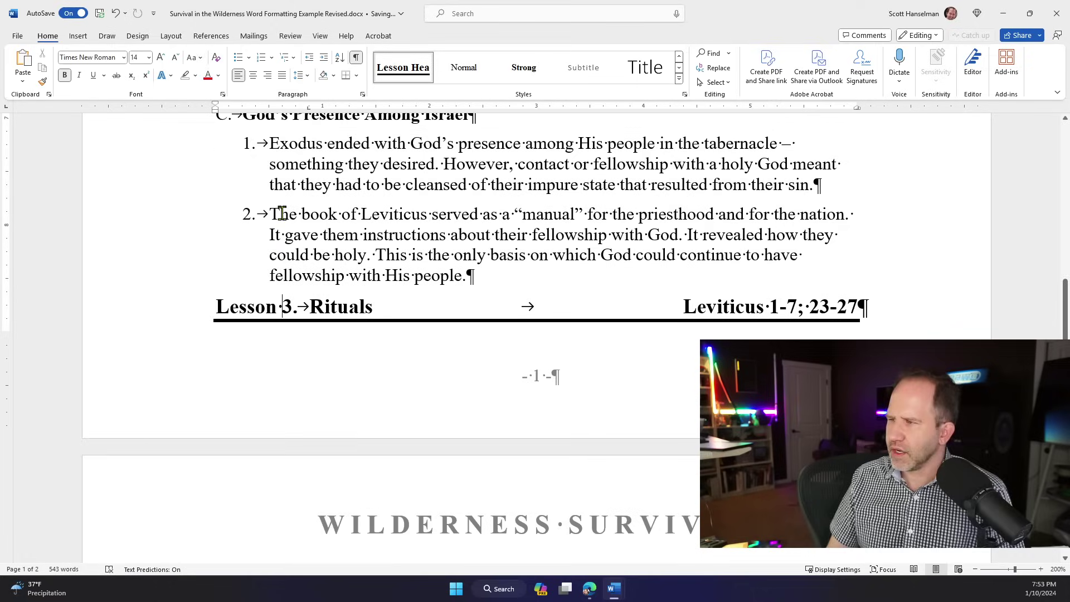
pyautogui.click(474, 273)
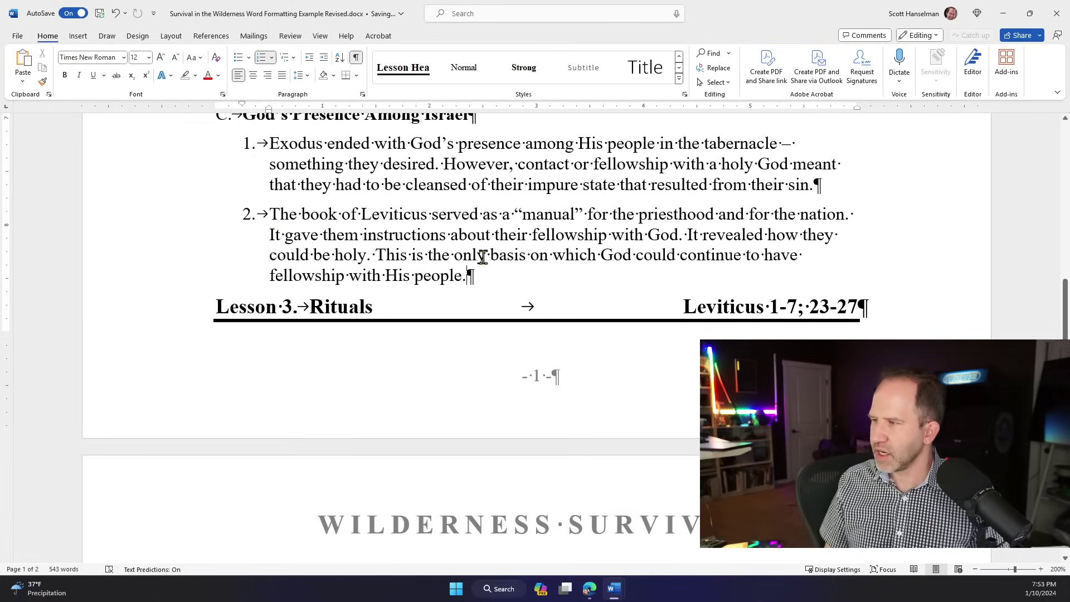
pyautogui.scroll(-3, 476, 273)
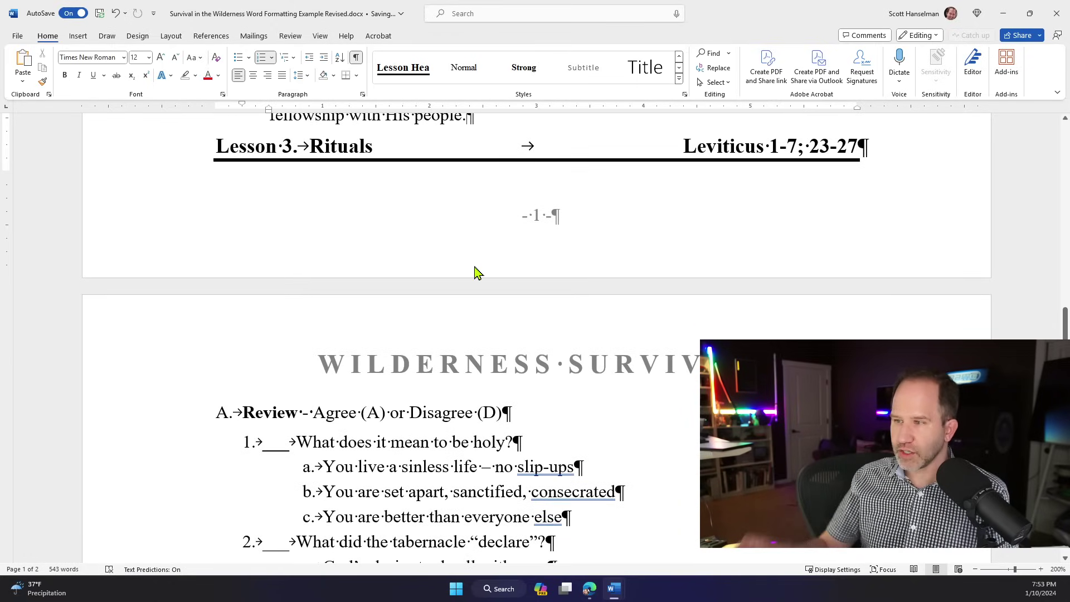
pyautogui.scroll(1, 478, 272)
pyautogui.click(217, 196)
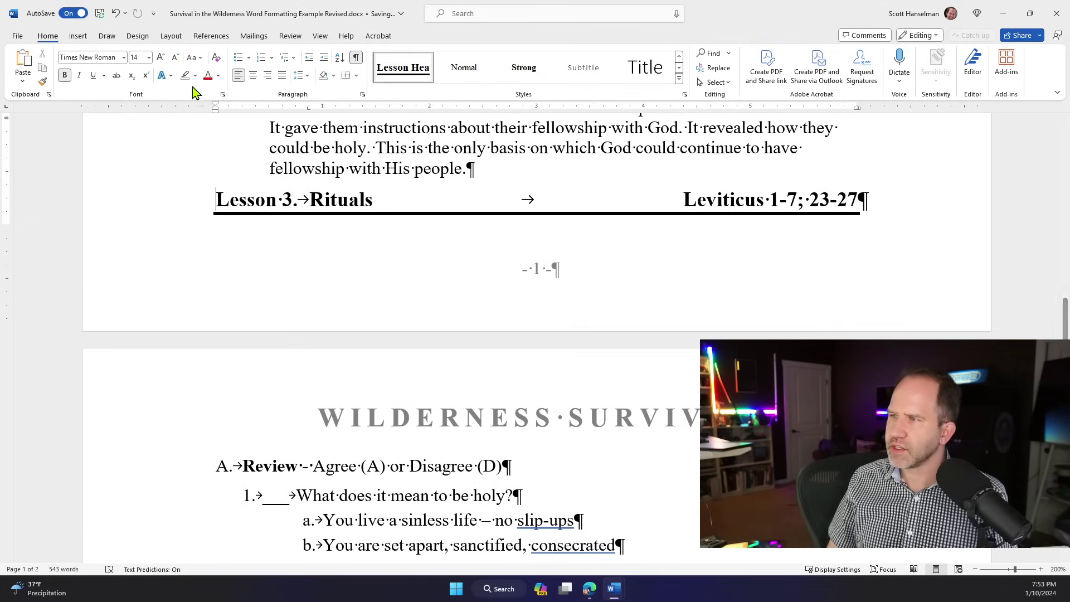
# Insert a page break so Lesson 3 Rituals starts on page 2, and check the result
pyautogui.click(77, 36)
pyautogui.click(77, 82)
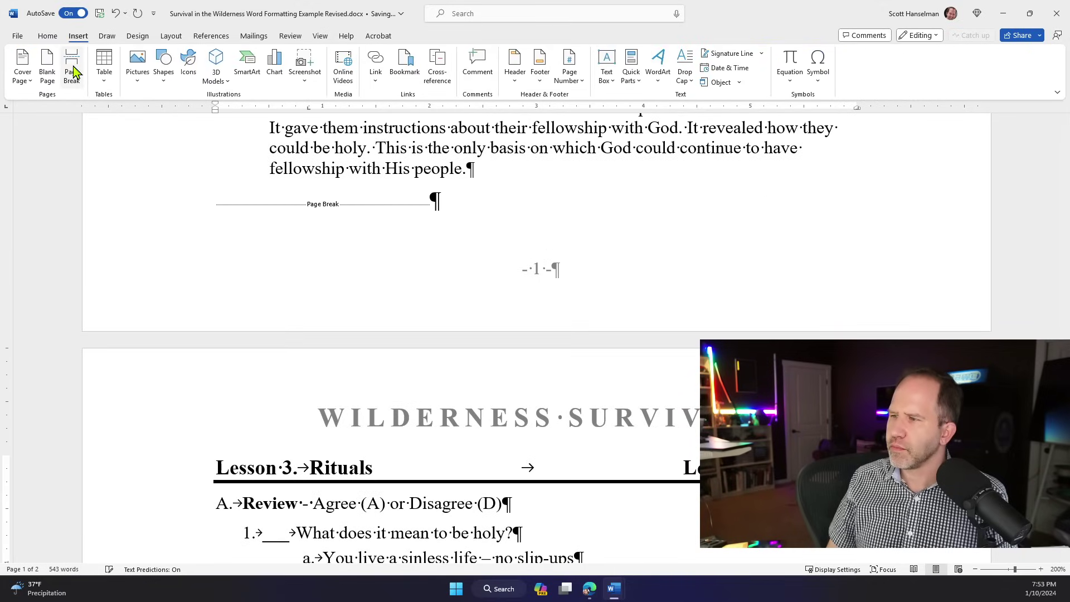
pyautogui.scroll(-3, 148, 208)
pyautogui.scroll(-6, 148, 206)
pyautogui.scroll(-5, 149, 208)
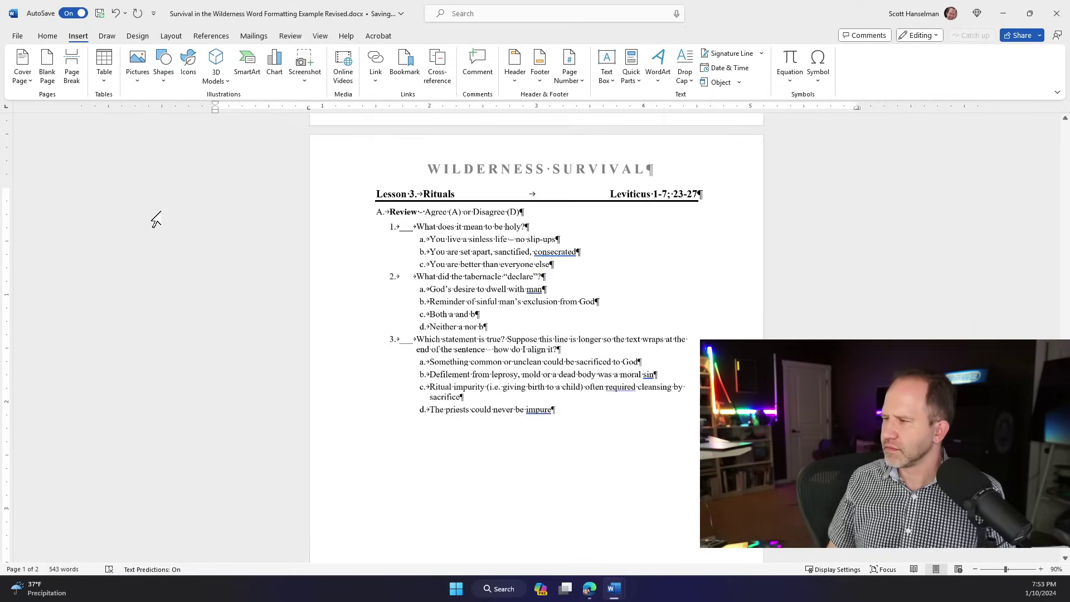
pyautogui.scroll(6, 534, 346)
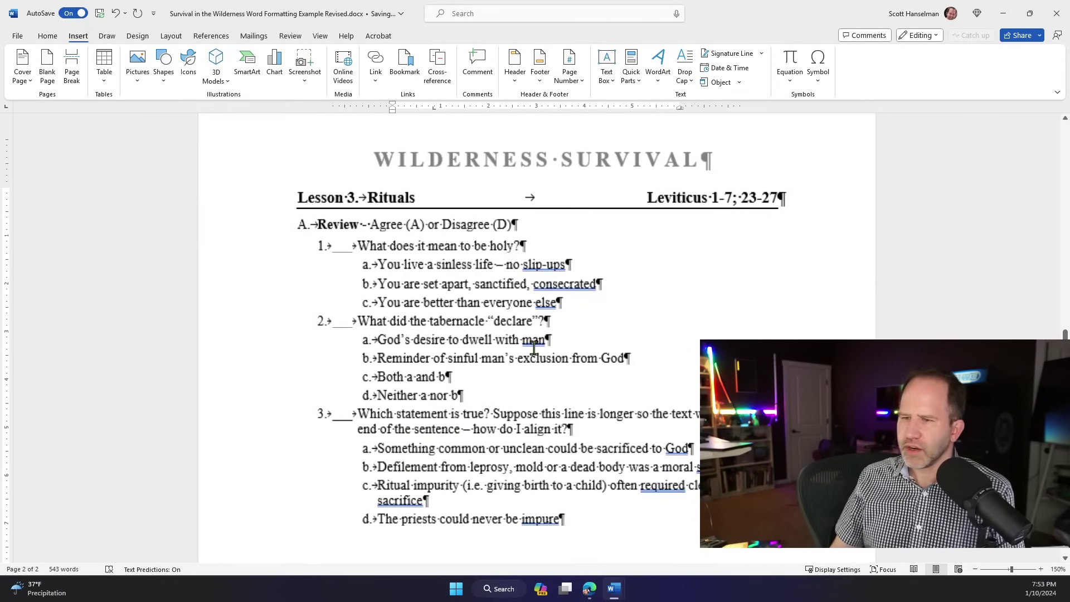
pyautogui.scroll(-2, 534, 346)
pyautogui.scroll(8, 535, 346)
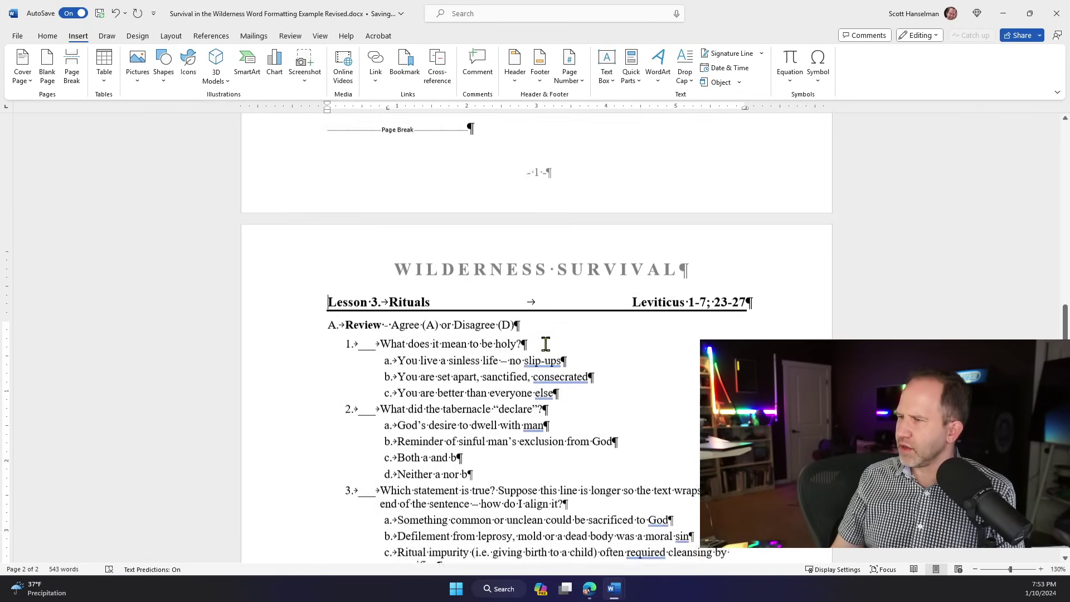
pyautogui.scroll(10, 546, 343)
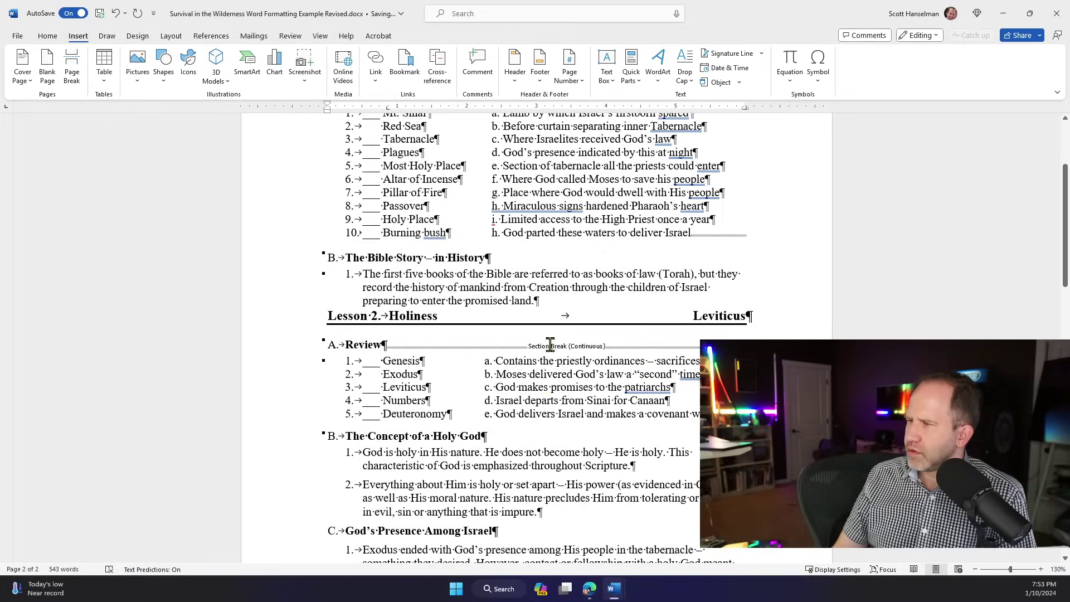
pyautogui.scroll(-1, 550, 344)
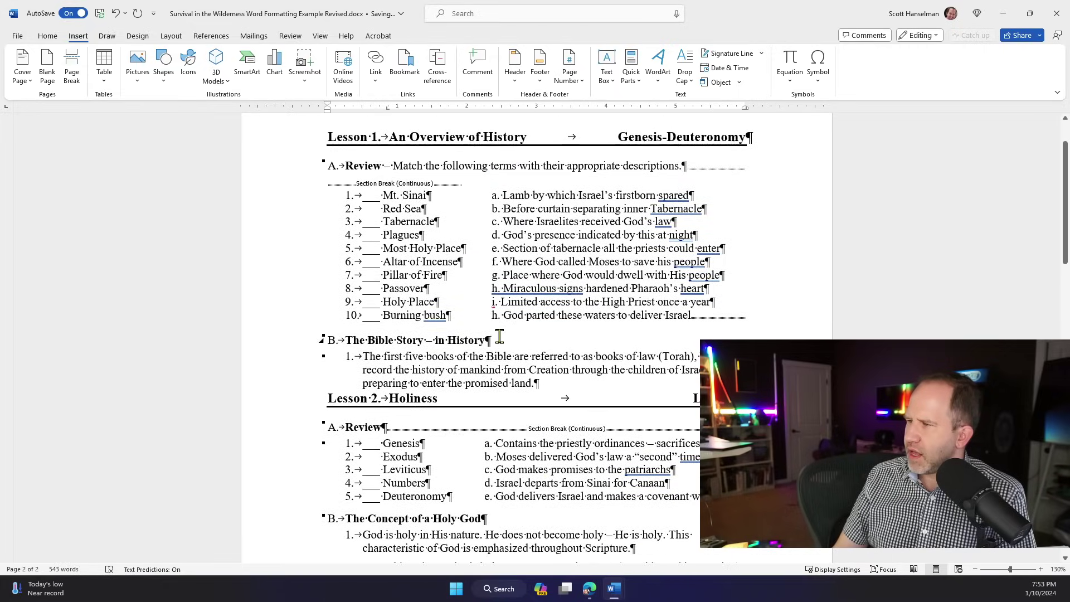
# Place the caret in the Lesson 2 Holiness heading with the formatting commands showing
pyautogui.click(415, 400)
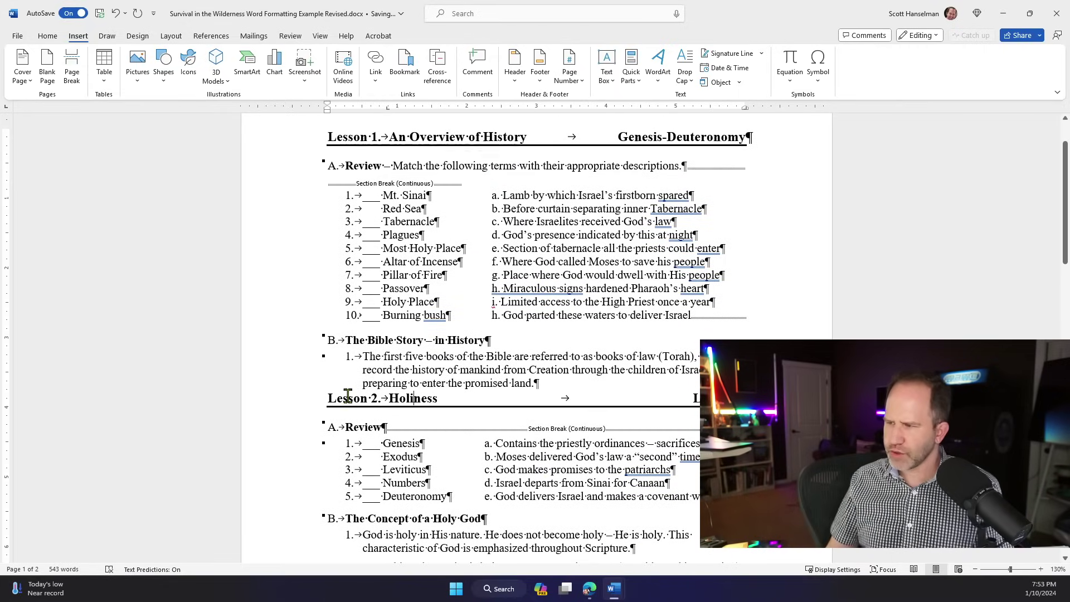
pyautogui.scroll(7, 348, 395)
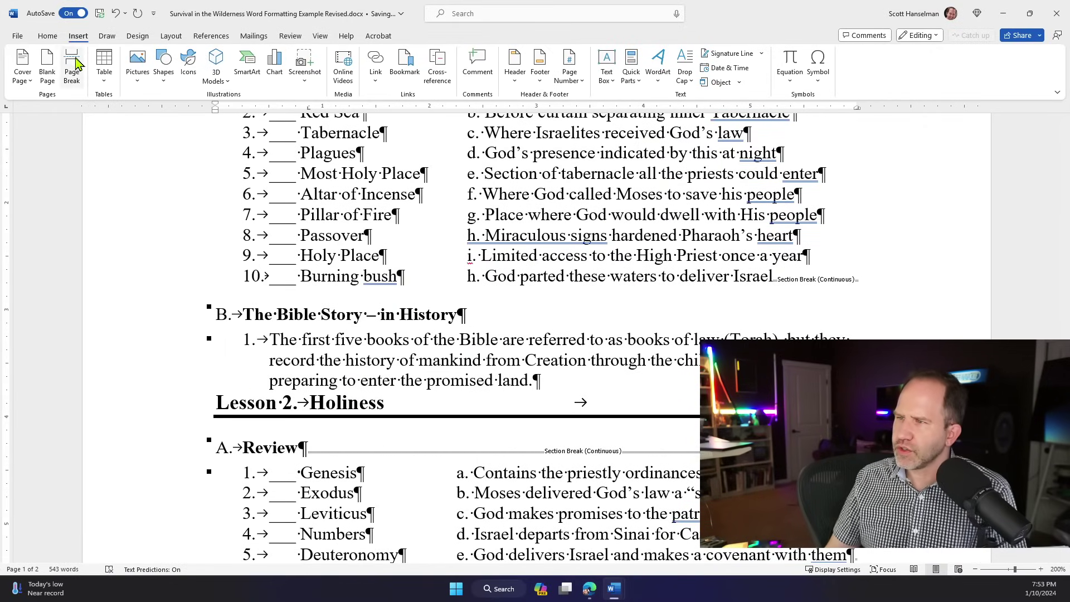
pyautogui.click(47, 36)
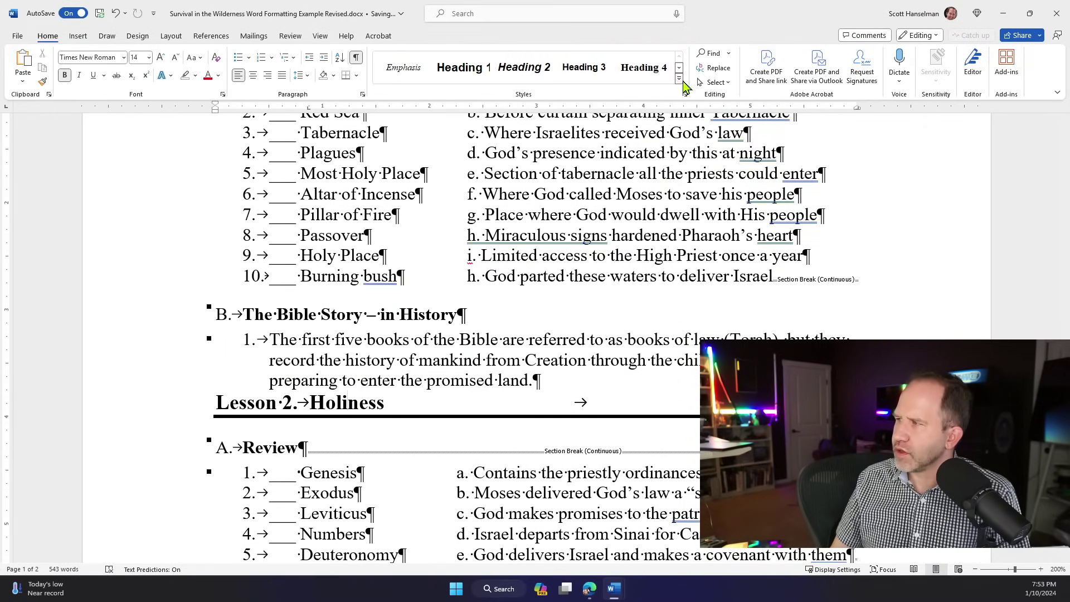
pyautogui.scroll(-12, 551, 306)
pyautogui.scroll(3, 552, 305)
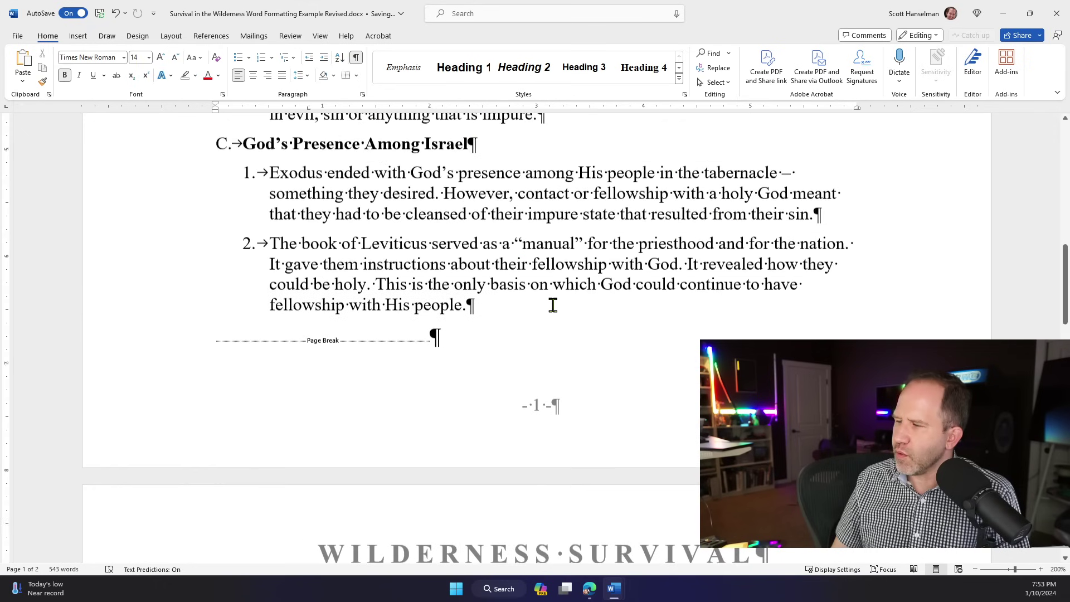
pyautogui.scroll(10, 552, 305)
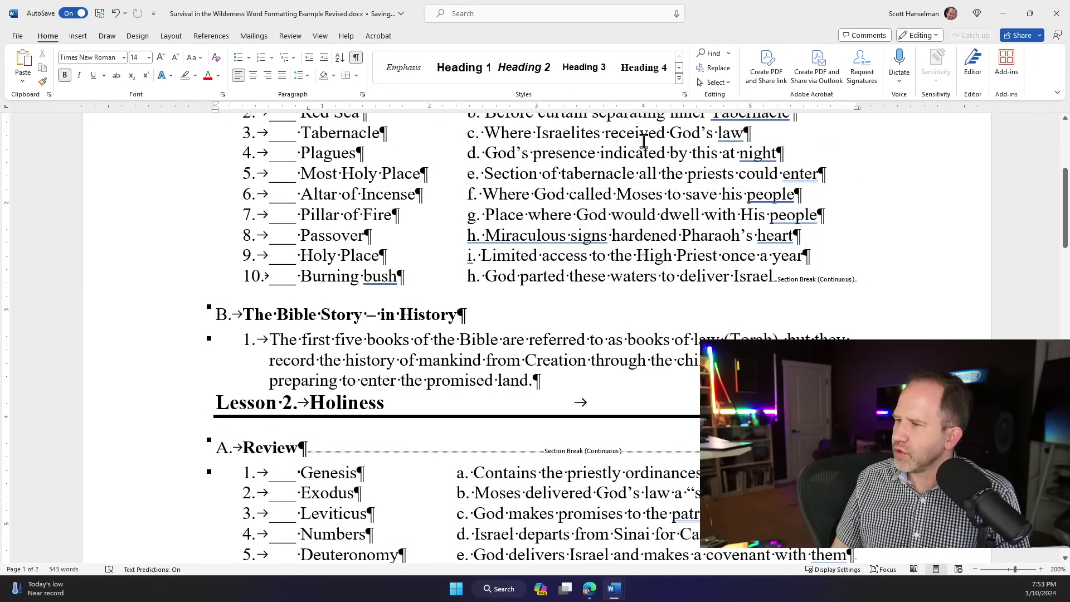
# Select every heading that uses the Lesson Header style
pyautogui.click(679, 80)
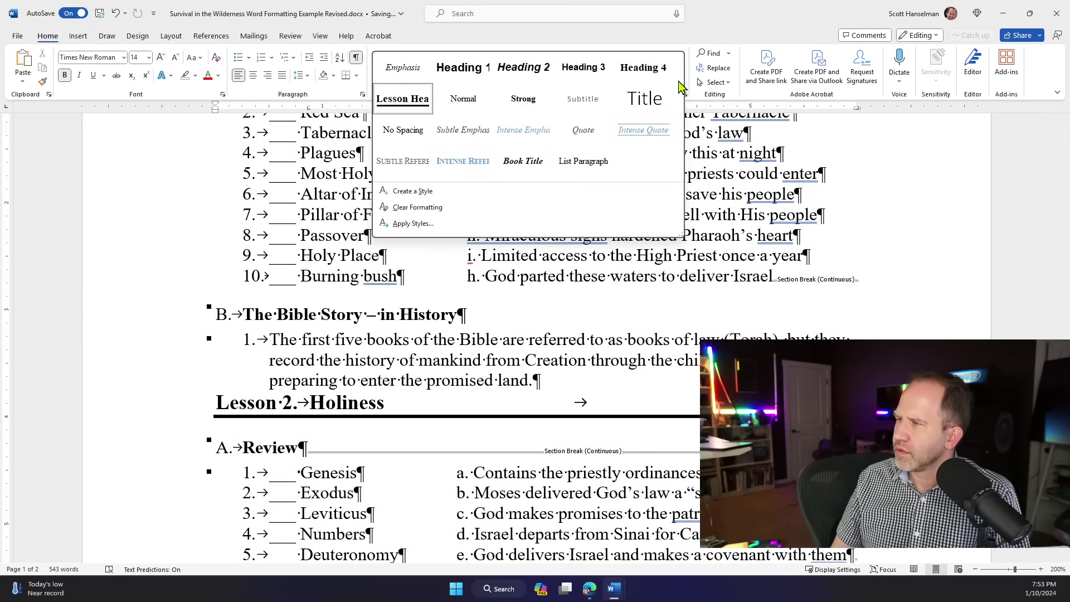
pyautogui.rightClick(402, 111)
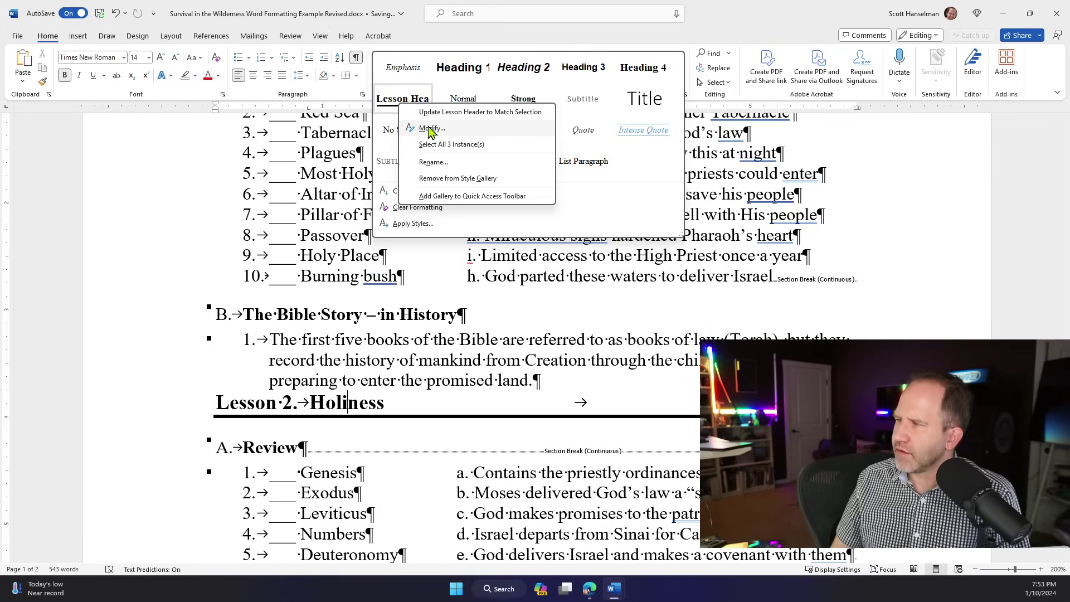
pyautogui.click(440, 144)
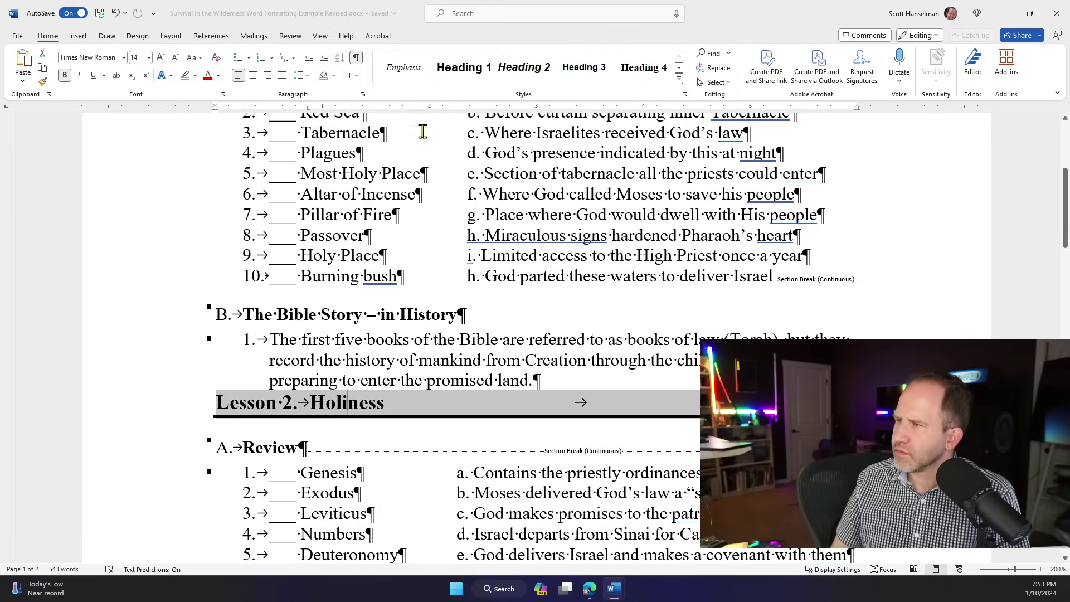
# Modify the Lesson Header style's paragraph spacing to 6 pt before
pyautogui.click(677, 79)
pyautogui.rightClick(397, 102)
pyautogui.click(427, 126)
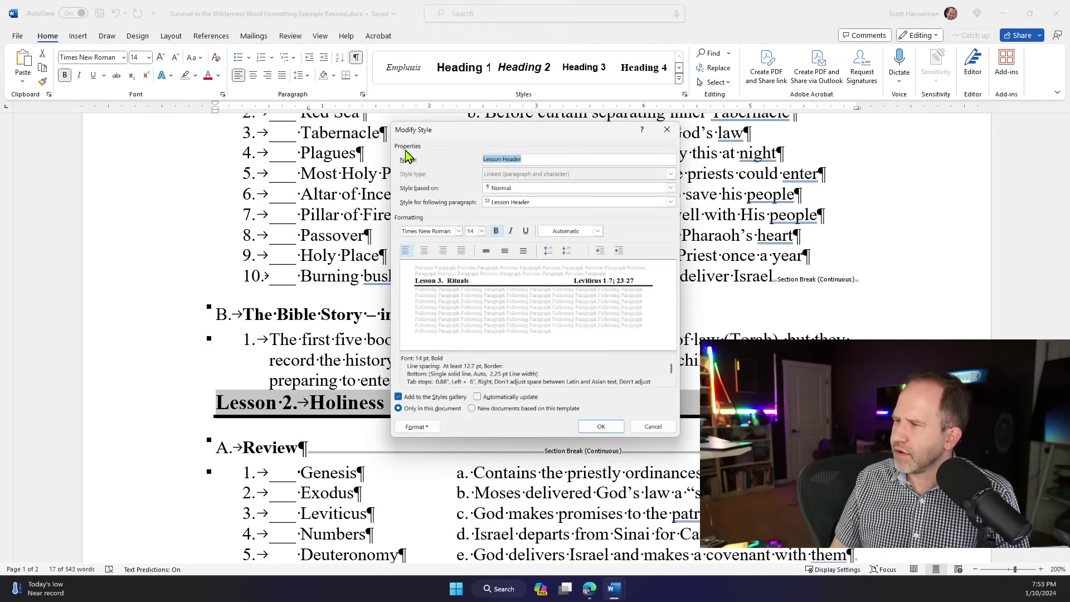
pyautogui.click(419, 428)
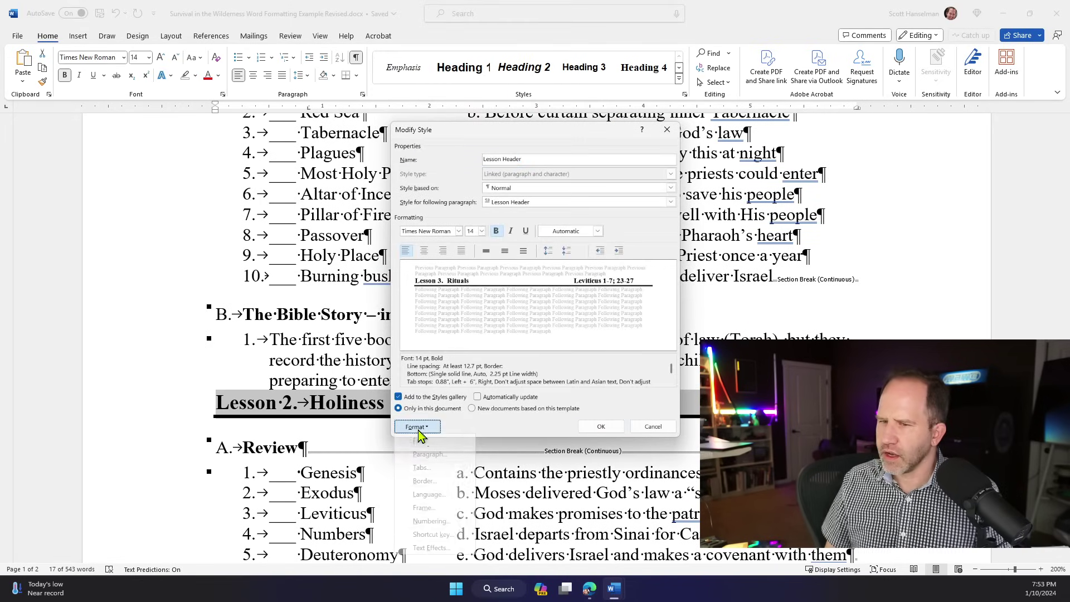
pyautogui.click(430, 454)
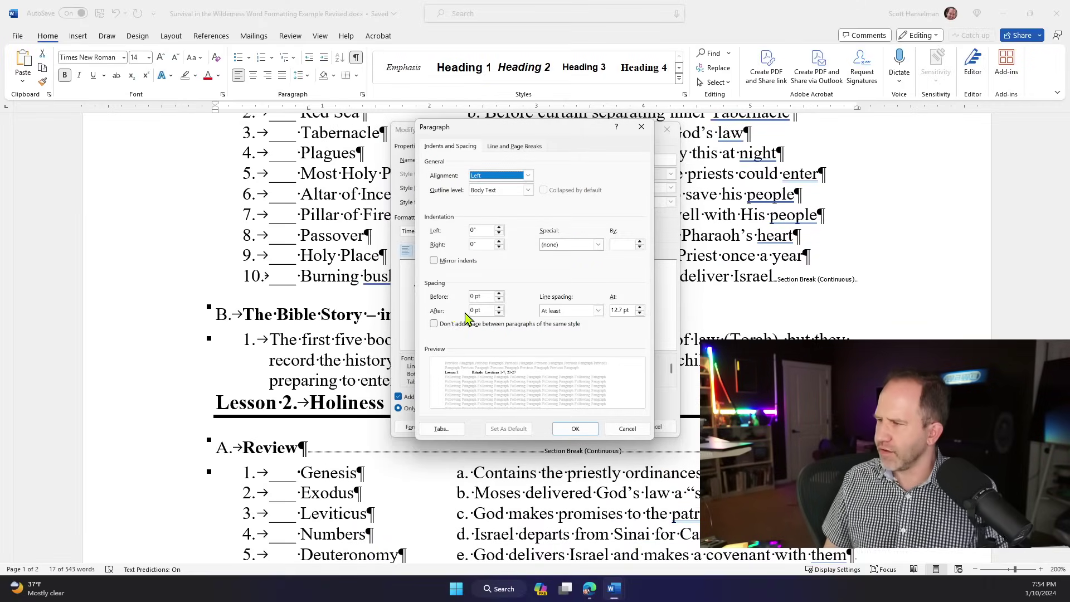
pyautogui.click(499, 294)
pyautogui.click(500, 294)
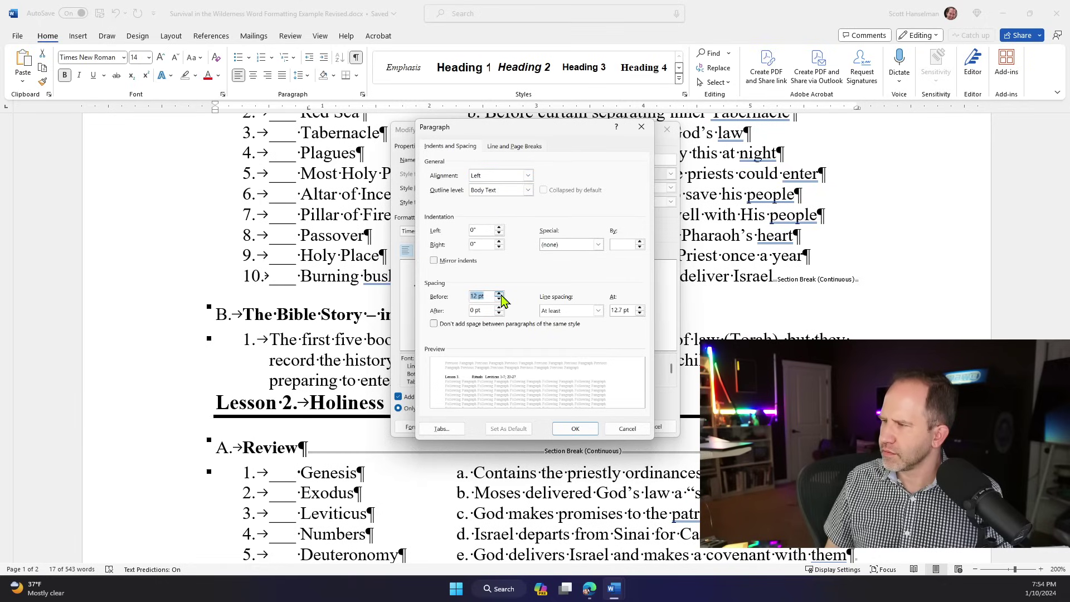
pyautogui.click(499, 300)
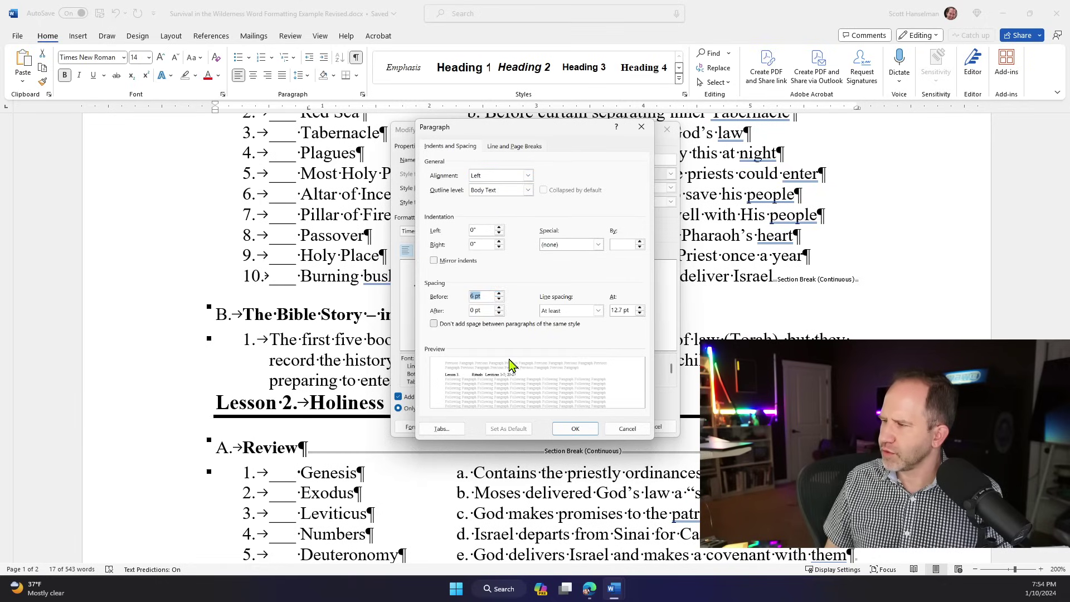
pyautogui.click(575, 429)
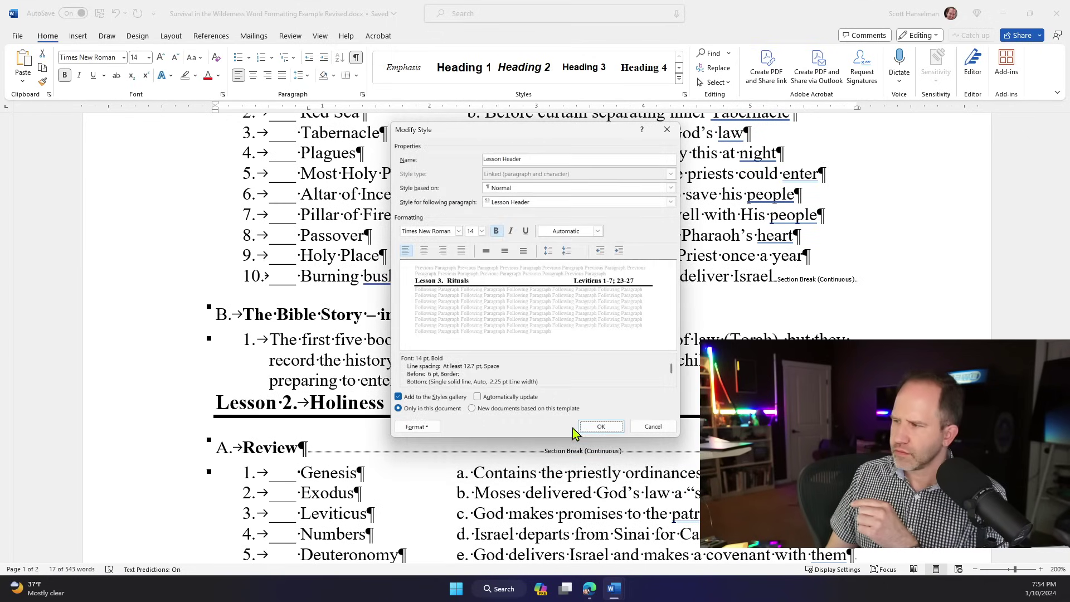
pyautogui.click(591, 430)
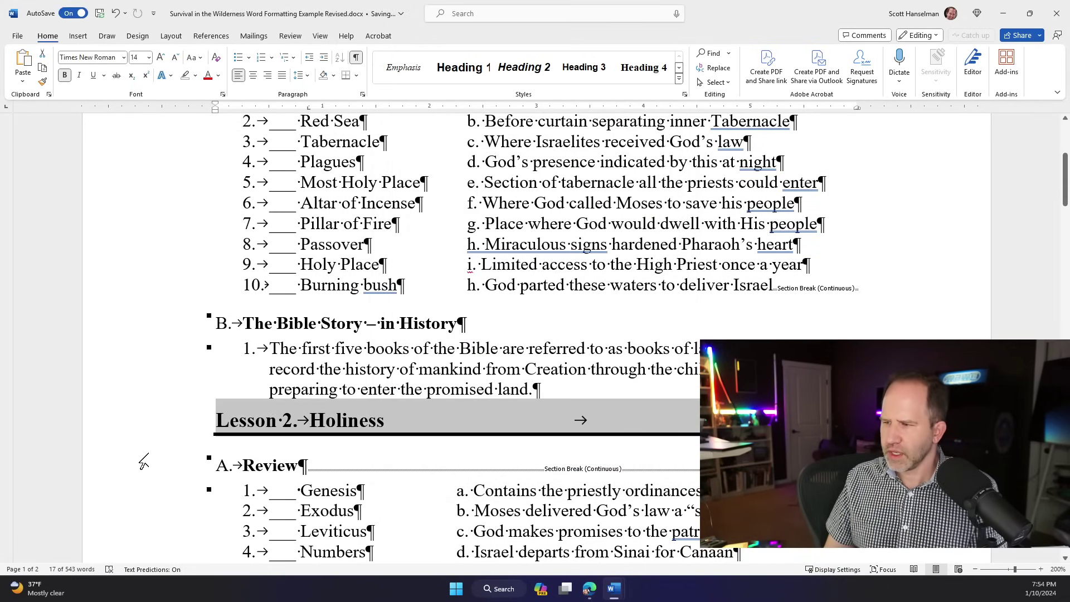
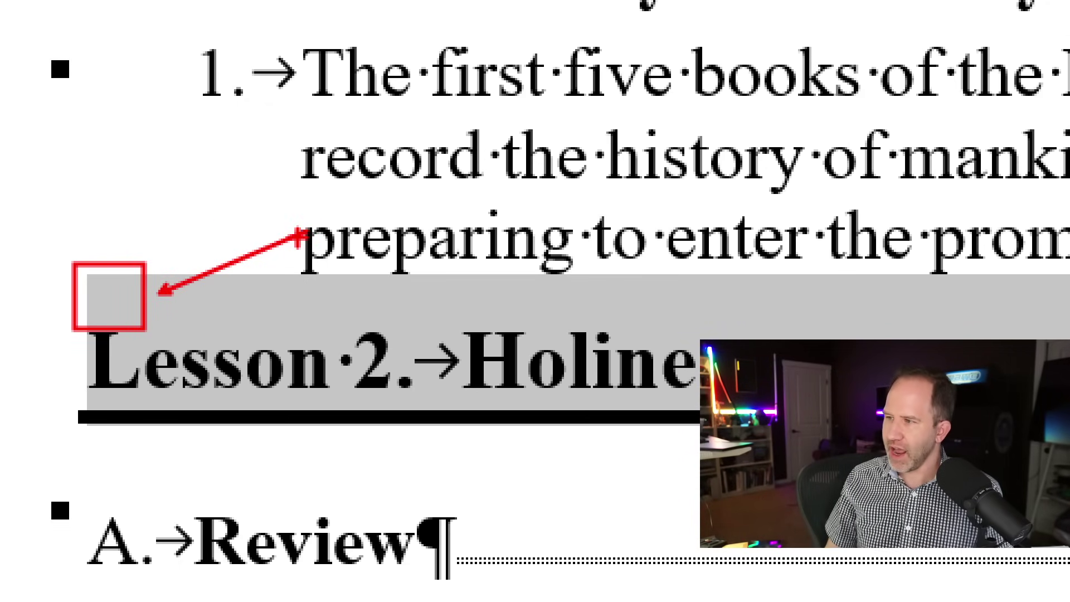
# Inspect the first five books paragraph above the Lesson 2 heading, selecting it whole
pyautogui.press('Escape')
pyautogui.hotkey('ctrl', '1')
pyautogui.moveTo(269, 394); pyautogui.dragTo(20, 280)
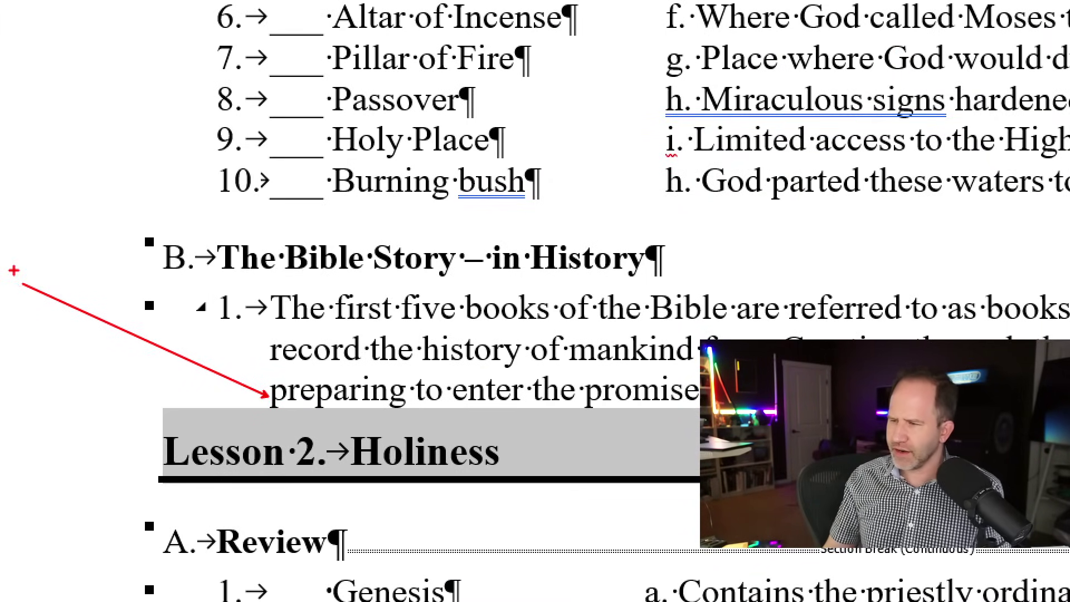
pyautogui.press('Escape')
pyautogui.click(539, 386)
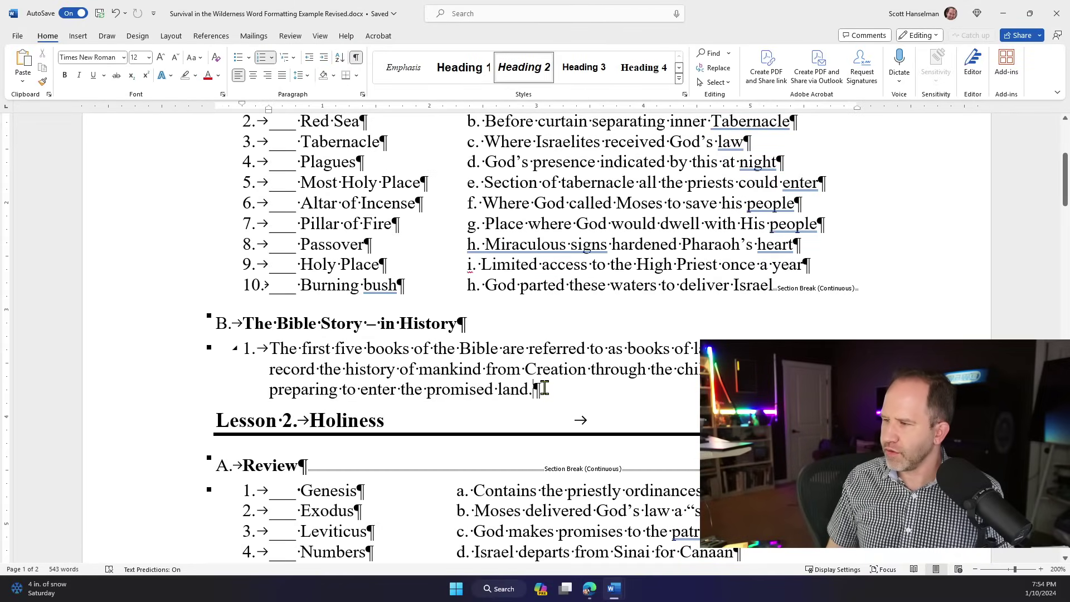
pyautogui.click(133, 348)
pyautogui.keyDown('shift'); pyautogui.click(129, 394); pyautogui.keyUp('shift')
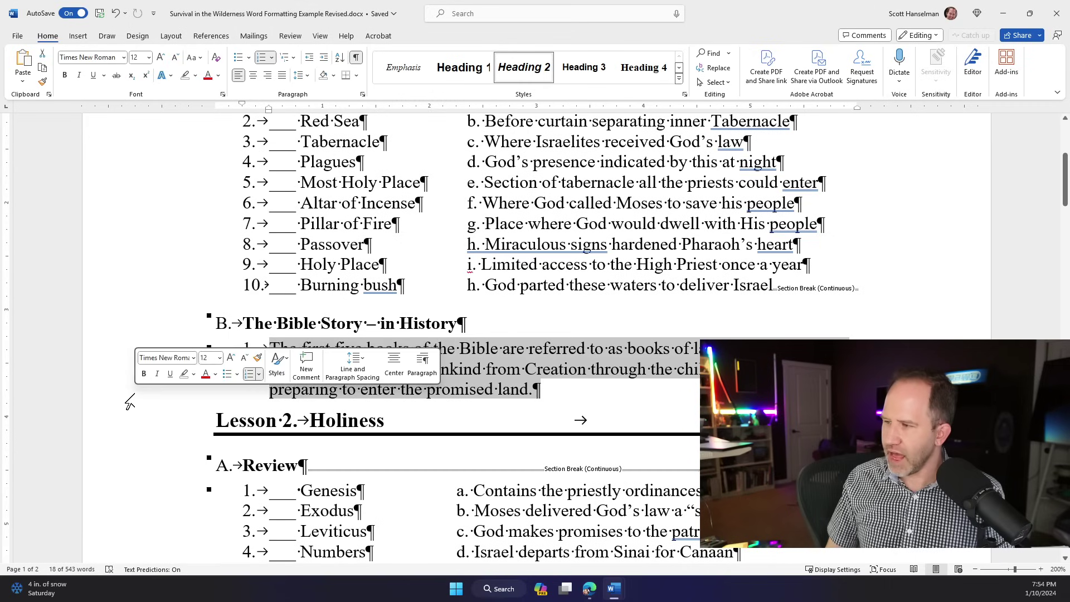
# Check the styles of the Lesson 2. Holiness heading and the A. Review line
pyautogui.click(136, 441)
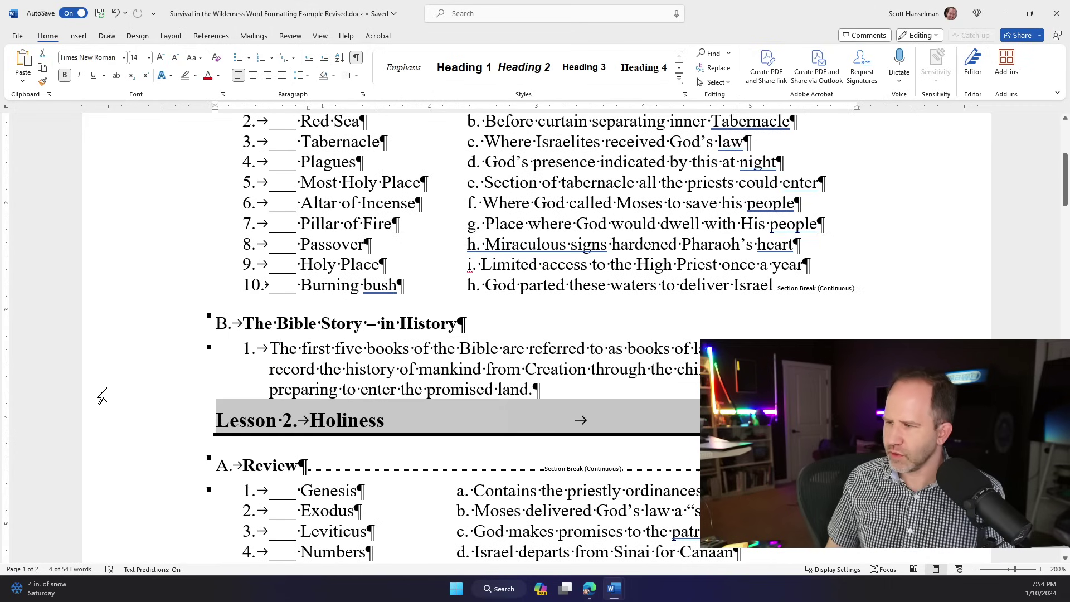
pyautogui.scroll(-3, 128, 391)
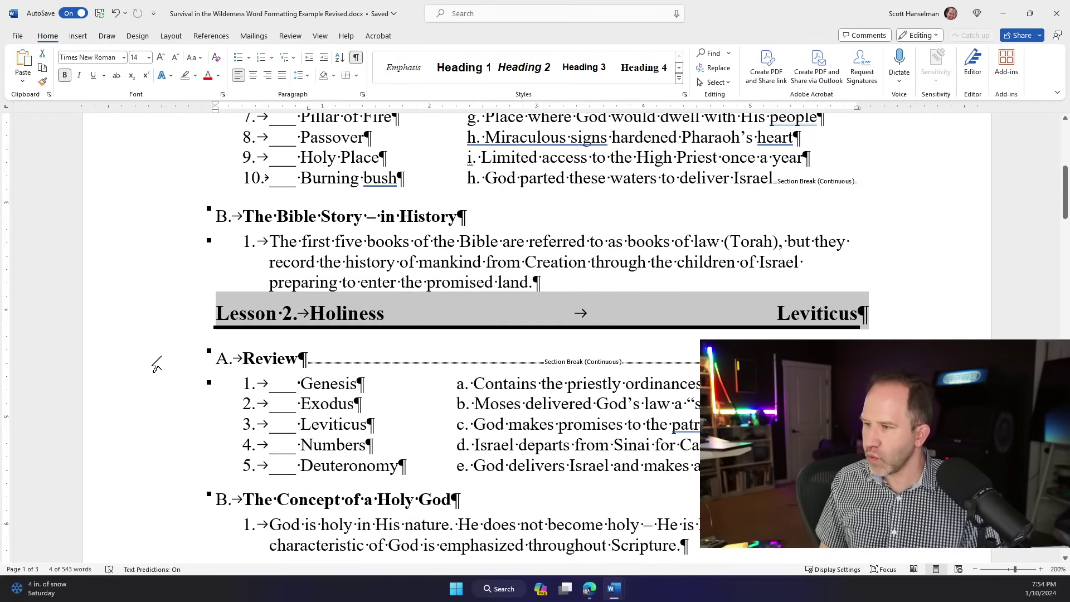
pyautogui.click(156, 363)
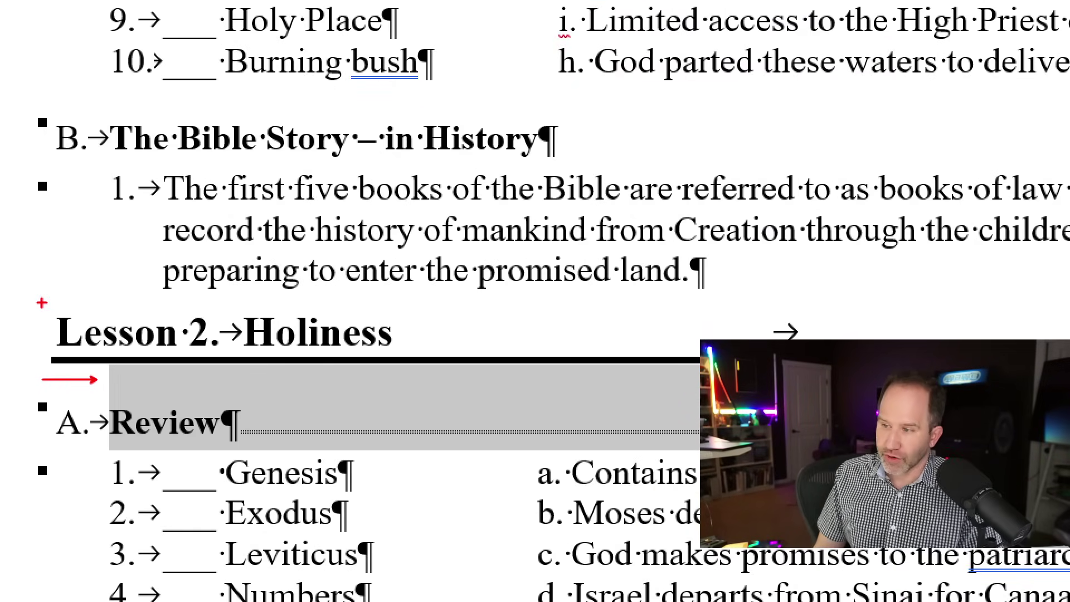
pyautogui.moveTo(41, 303); pyautogui.dragTo(418, 351)
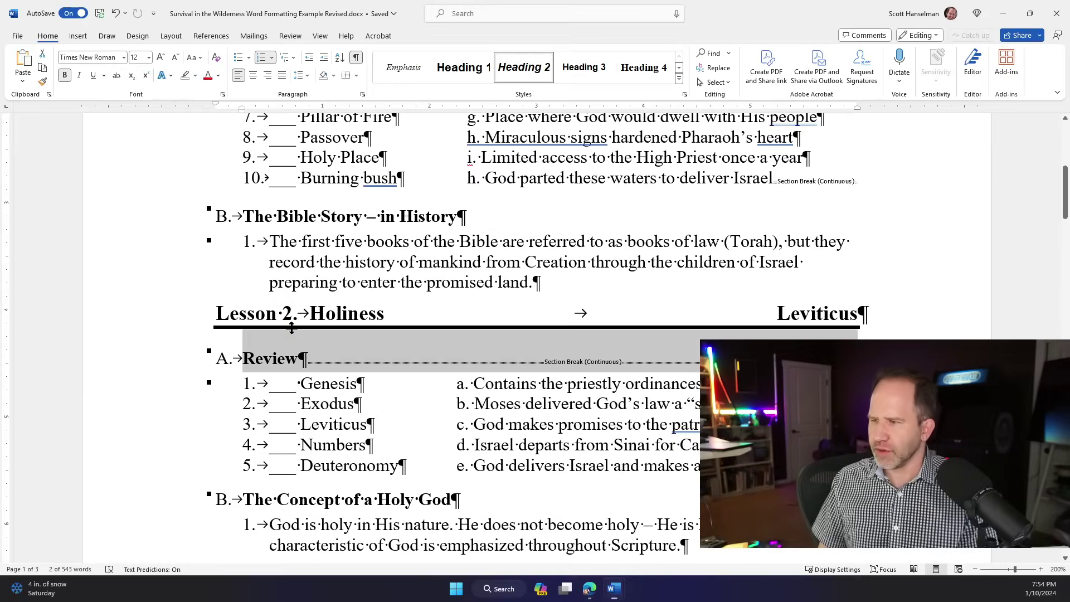
pyautogui.click(337, 272)
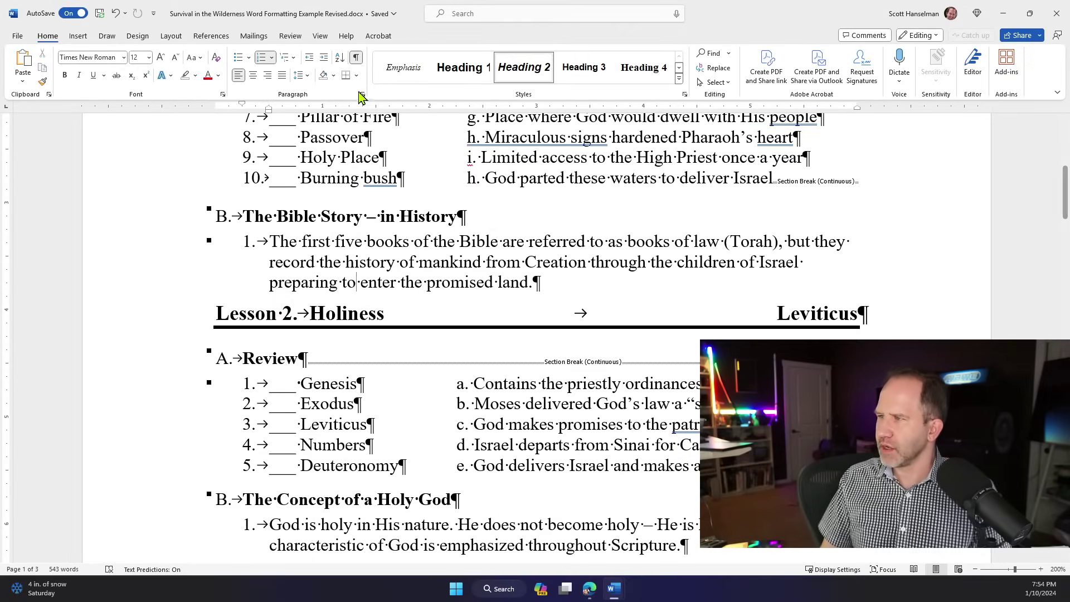
# Hide formatting marks and place the caret after 'His people.' at the end of page 1
pyautogui.click(356, 57)
pyautogui.keyDown('ctrl'); pyautogui.scroll(-12, 467, 294); pyautogui.keyUp('ctrl')
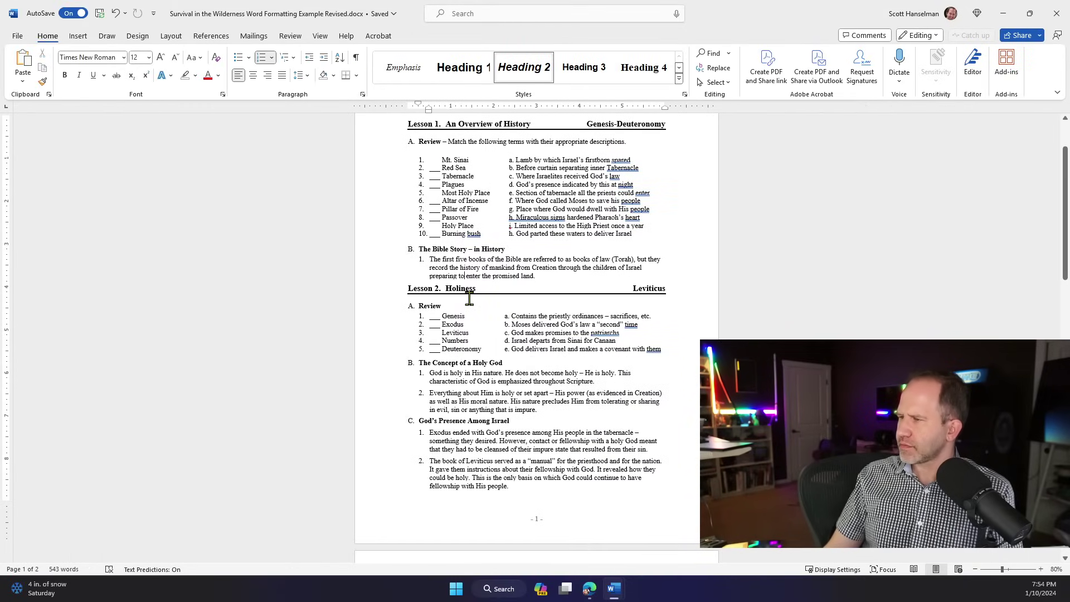
pyautogui.scroll(-12, 469, 299)
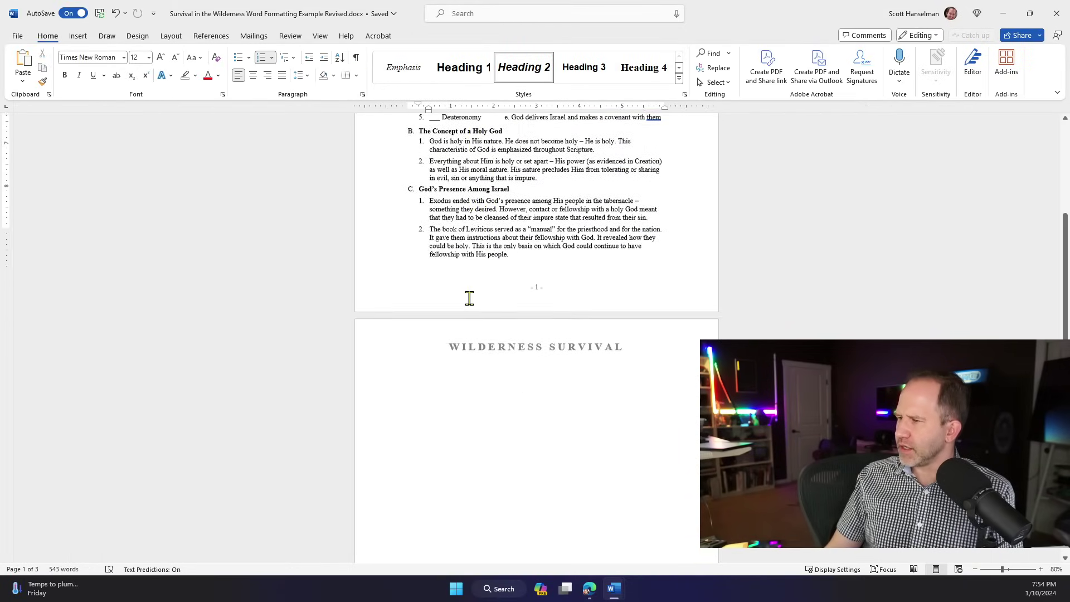
pyautogui.scroll(4, 470, 306)
pyautogui.click(546, 313)
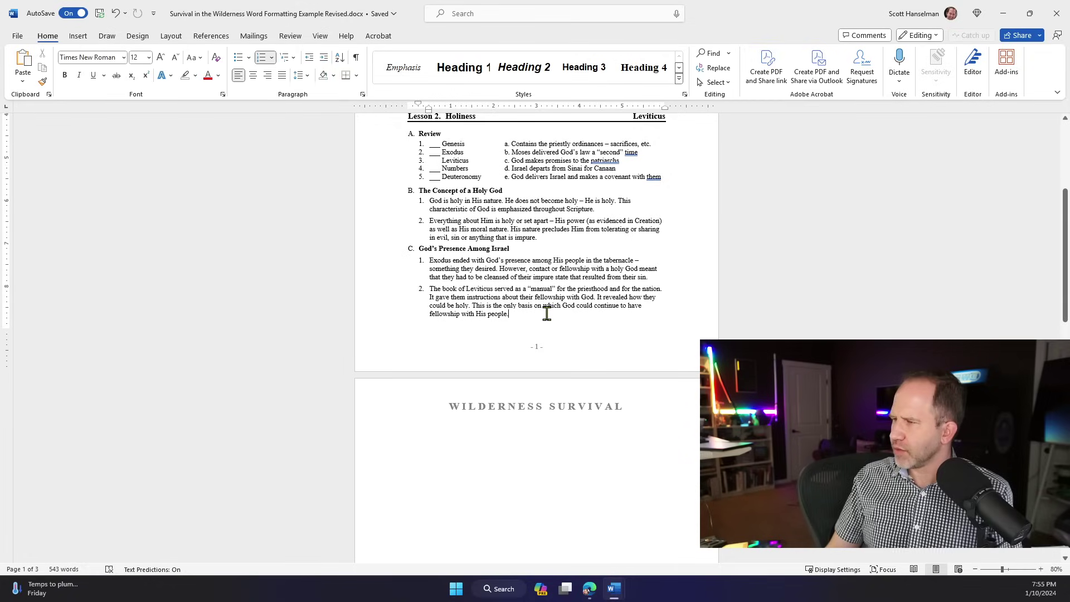
pyautogui.scroll(-4, 546, 317)
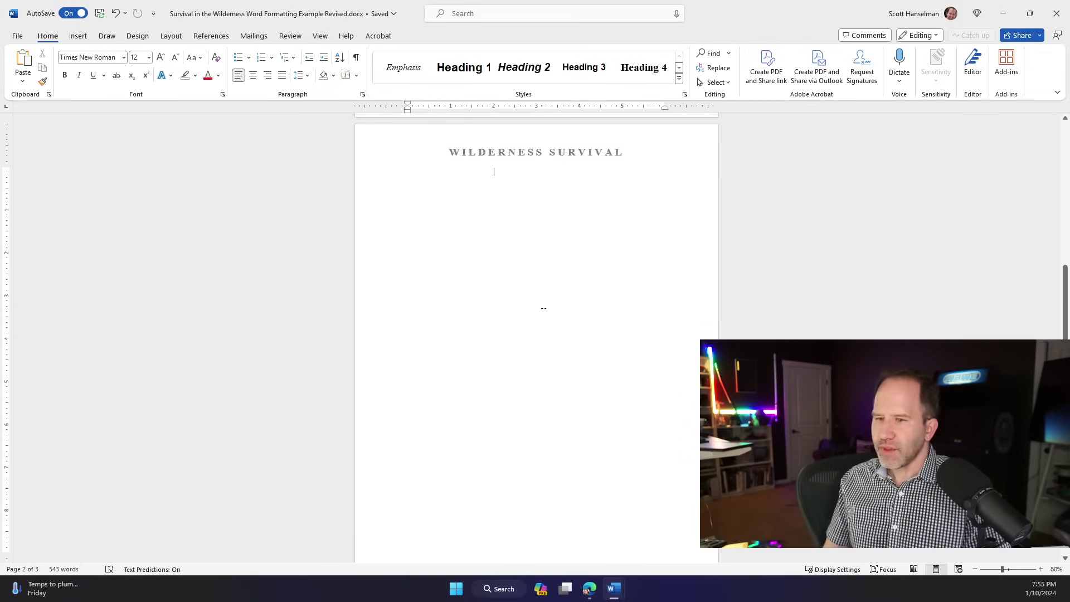
# Switch to a Multiple Pages view to compare all three pages side by side
pyautogui.click(170, 37)
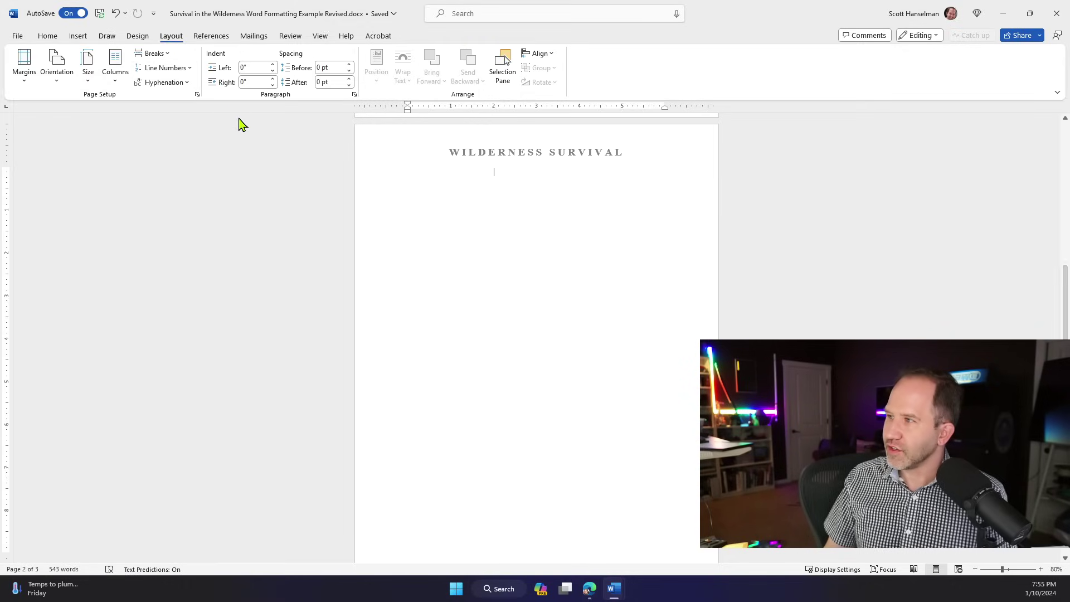
pyautogui.click(323, 36)
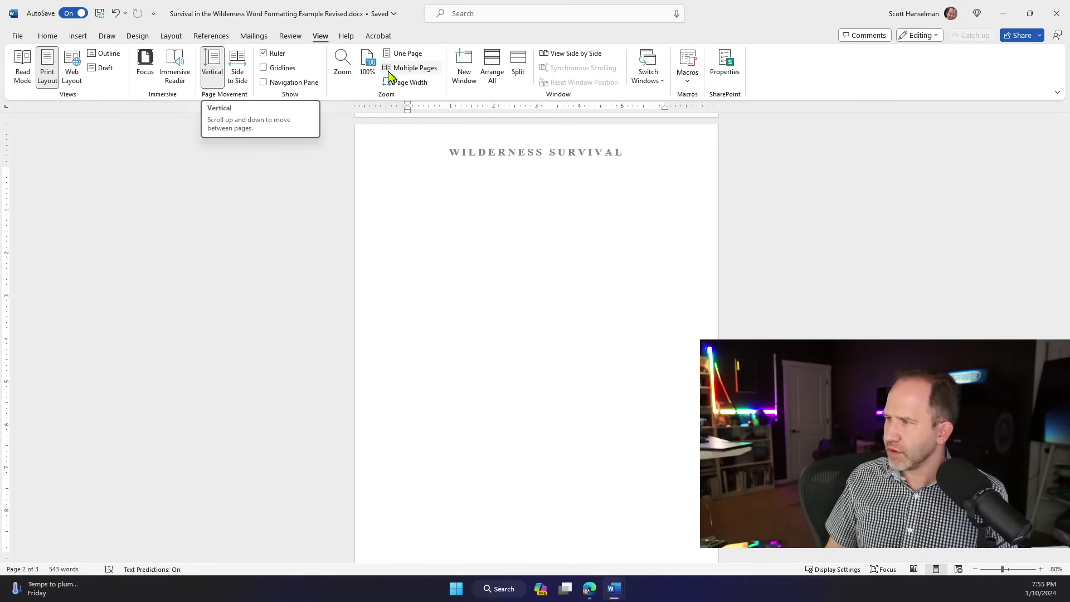
pyautogui.click(417, 68)
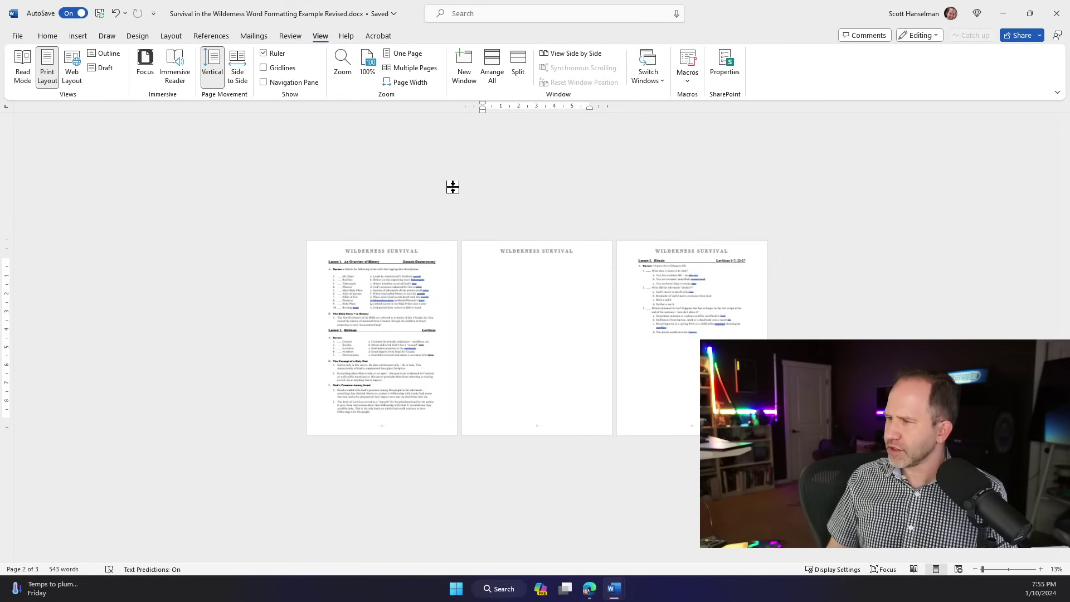
pyautogui.keyDown('ctrl'); pyautogui.scroll(2, 454, 186); pyautogui.keyUp('ctrl')
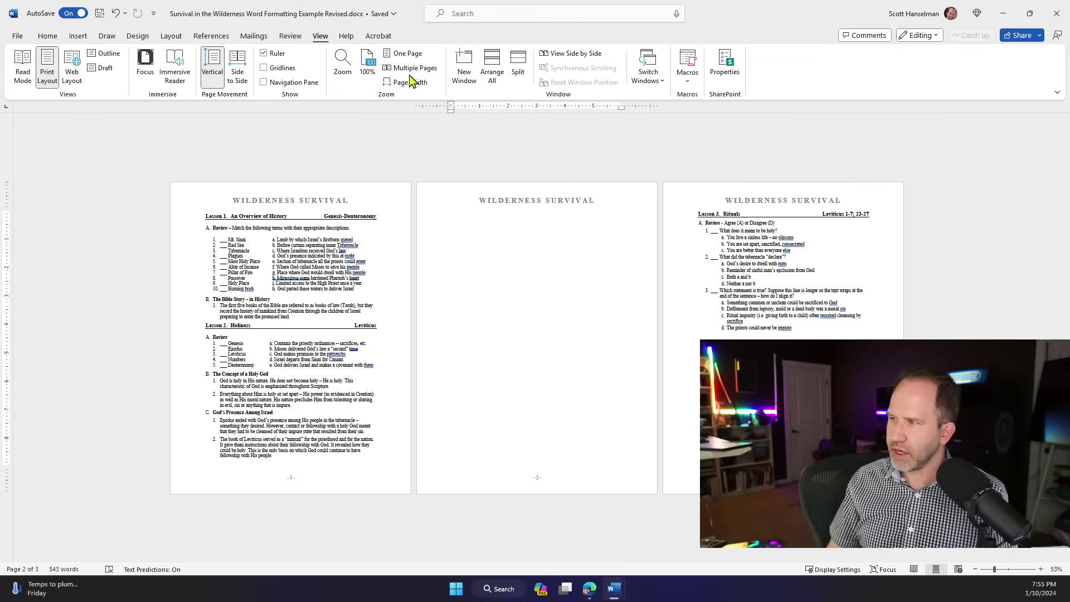
# Show formatting marks again to reveal the page break under the page 2 header
pyautogui.click(48, 35)
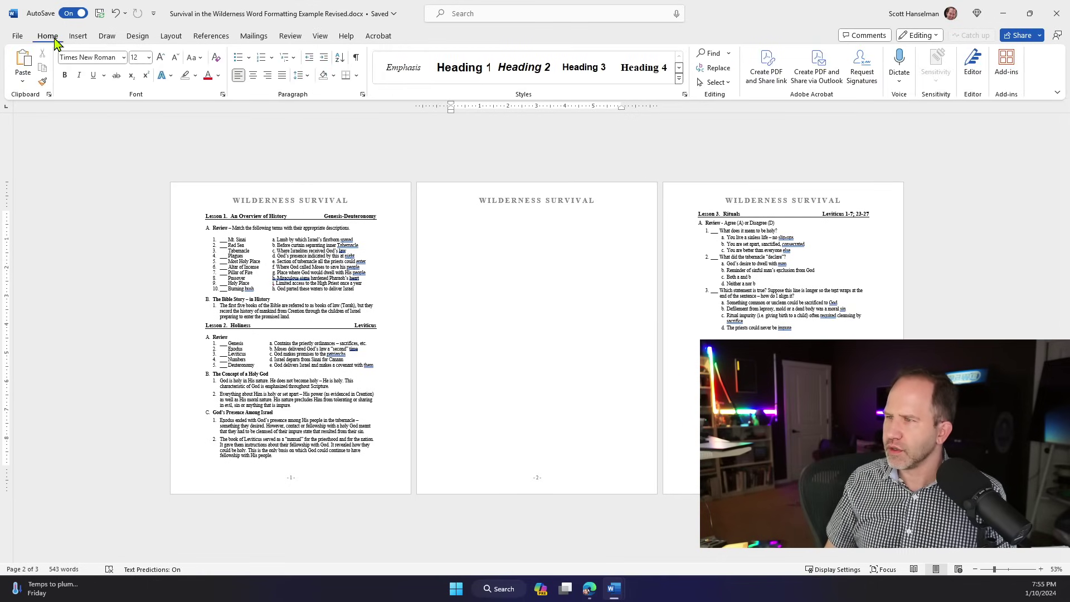
pyautogui.keyDown('ctrl'); pyautogui.scroll(6, 471, 216); pyautogui.keyUp('ctrl')
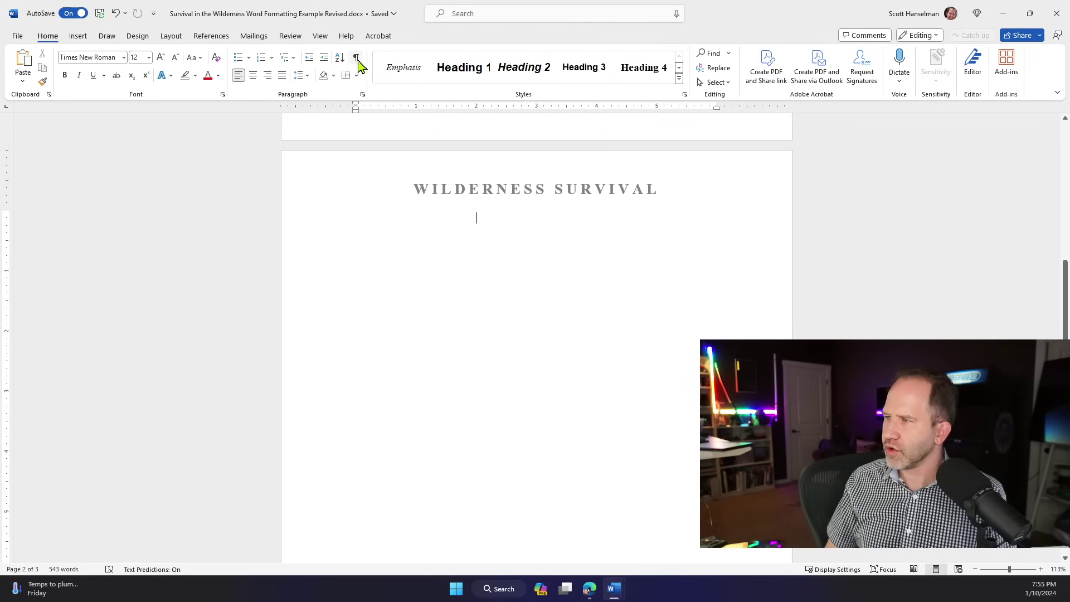
pyautogui.click(356, 57)
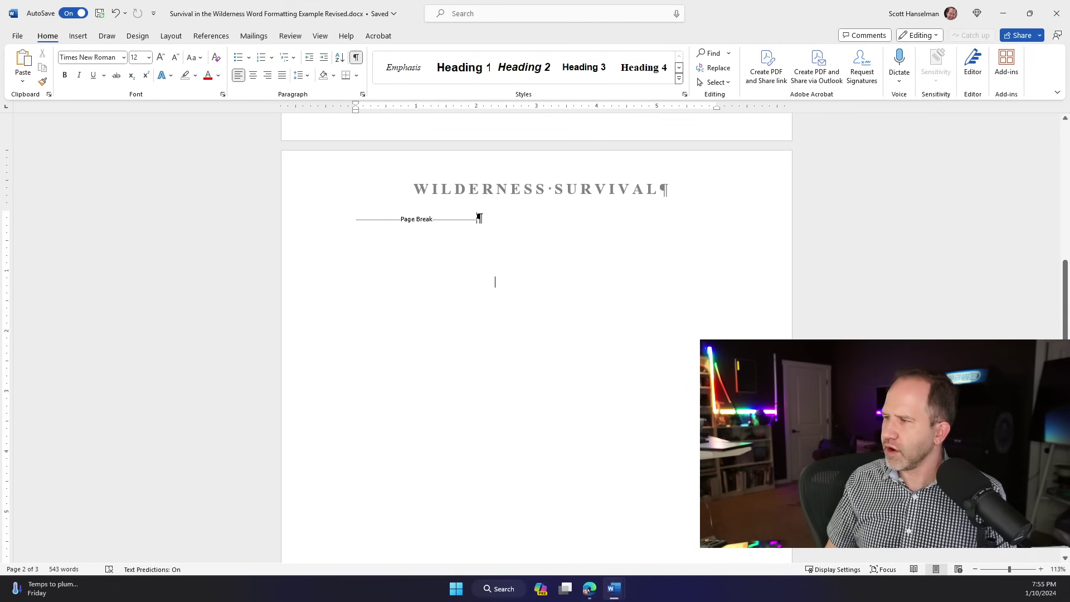
pyautogui.scroll(3, 483, 273)
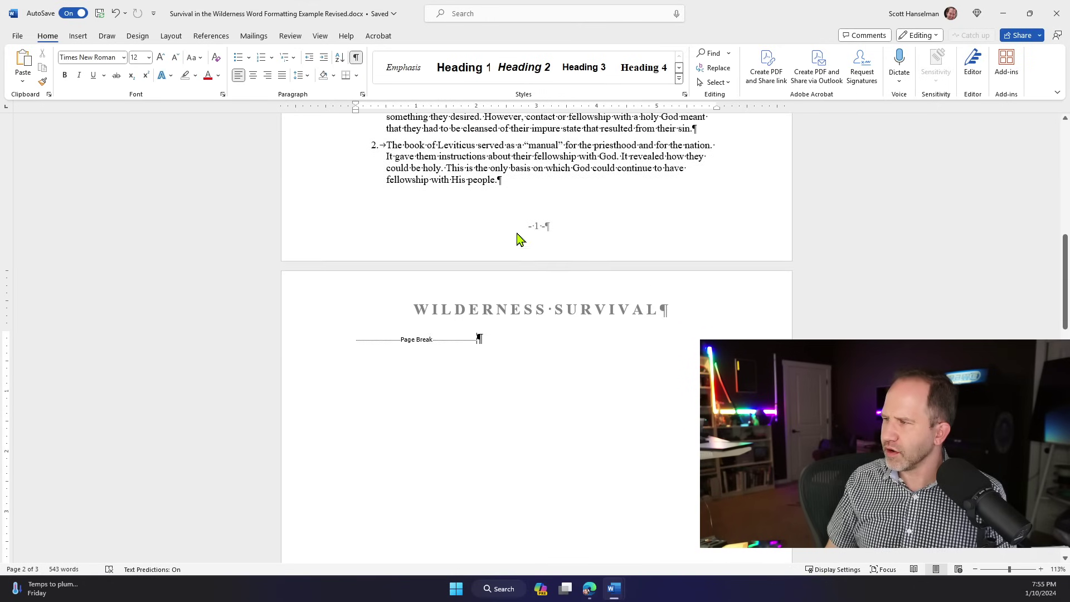
# Try deleting the paragraph mark after page 1's last list item, then undo it
pyautogui.click(526, 179)
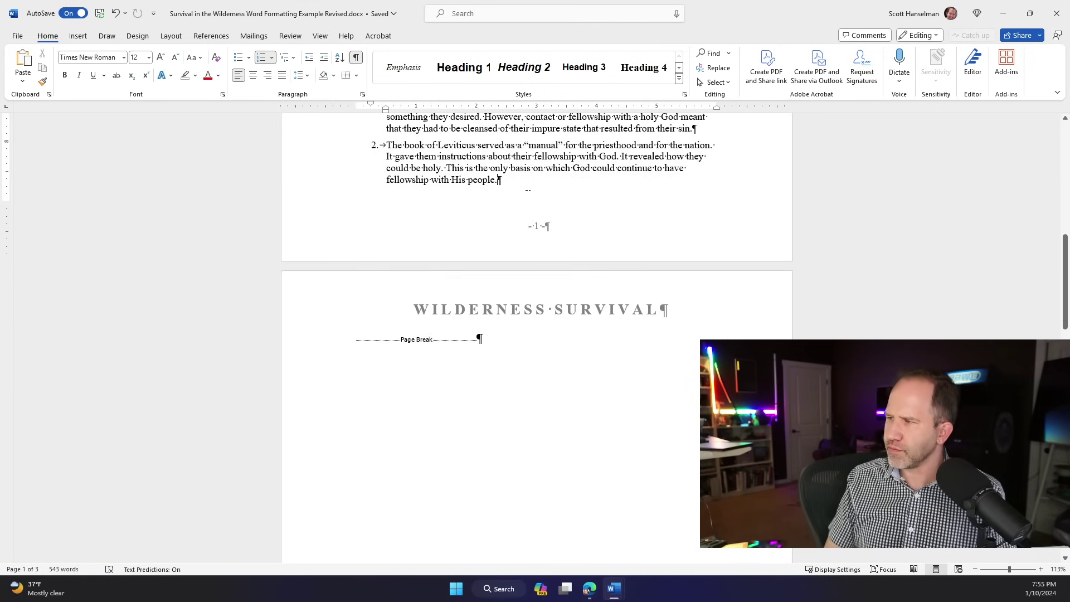
pyautogui.press('Delete')
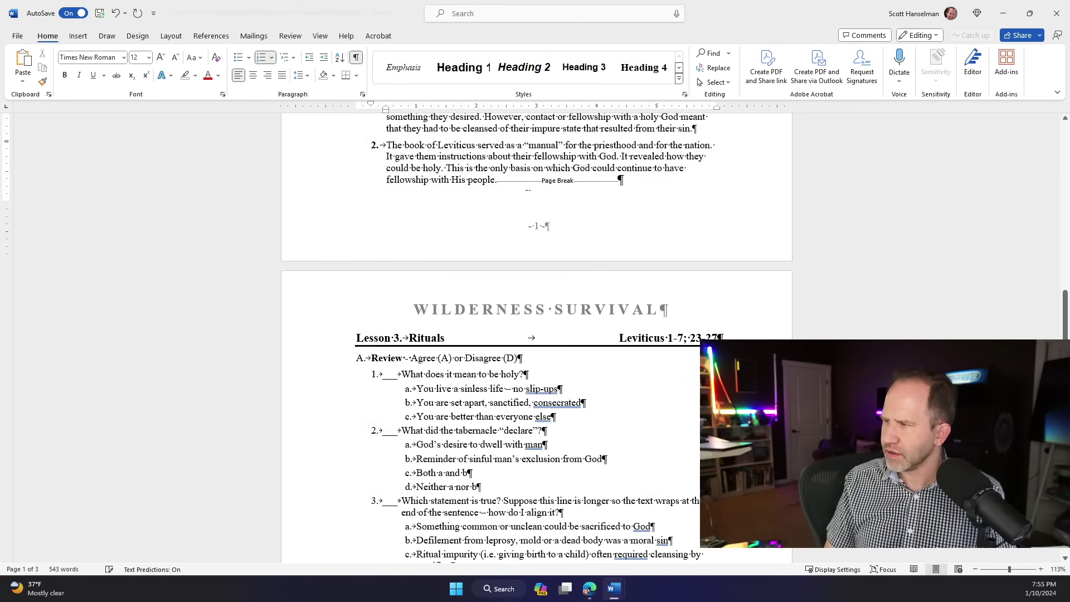
pyautogui.hotkey('ctrl', 'z')
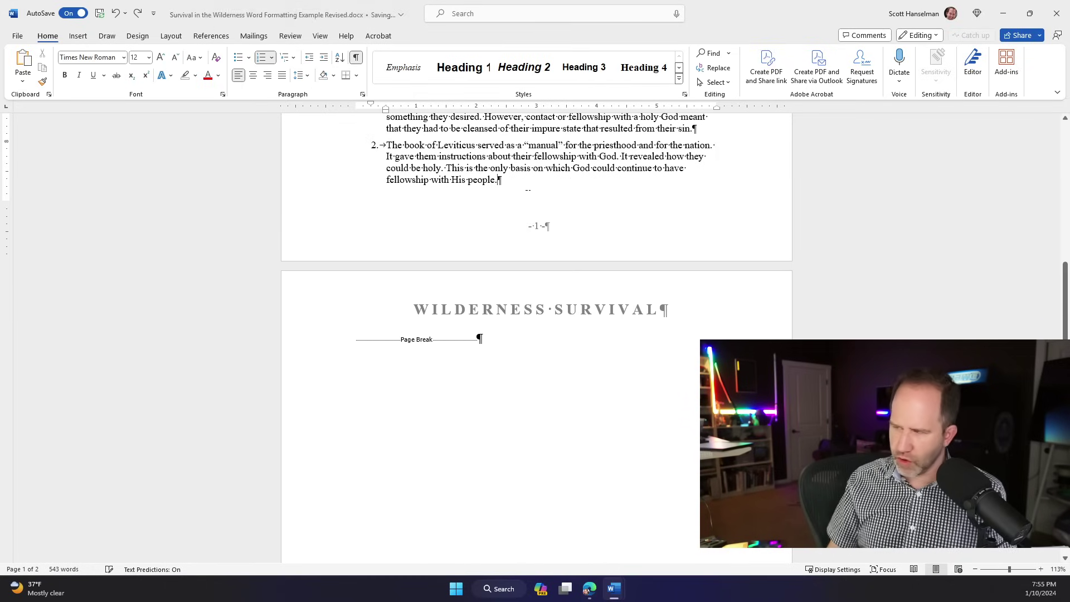
pyautogui.keyDown('ctrl'); pyautogui.scroll(10, 542, 205); pyautogui.keyUp('ctrl')
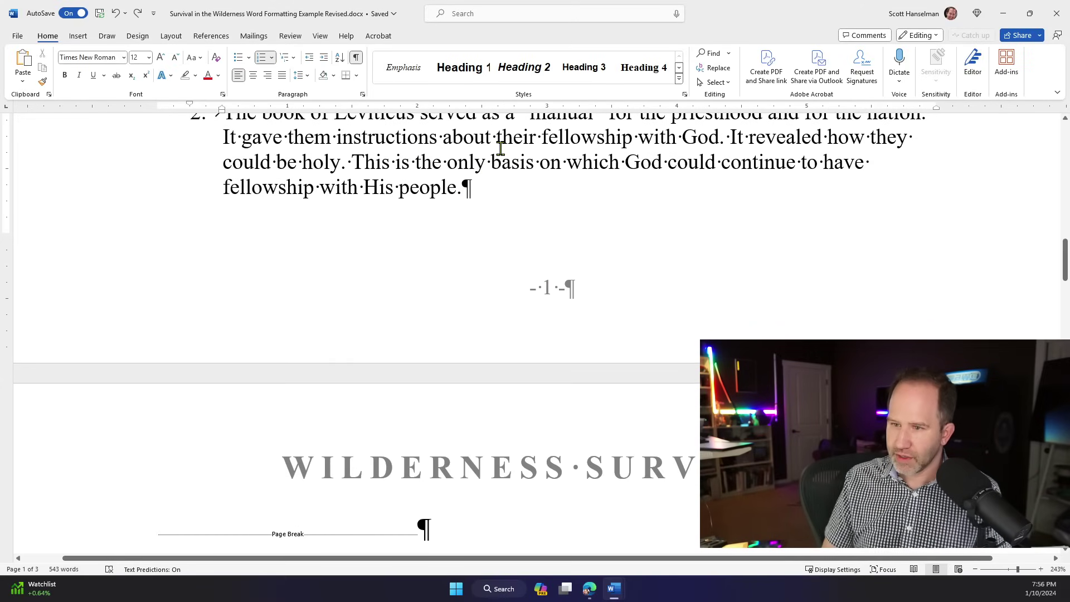
# Delete after 'people.' to pull up the page break, removing the blank page 2
pyautogui.press('Delete')
pyautogui.keyDown('ctrl'); pyautogui.scroll(-15, 504, 179); pyautogui.keyUp('ctrl')
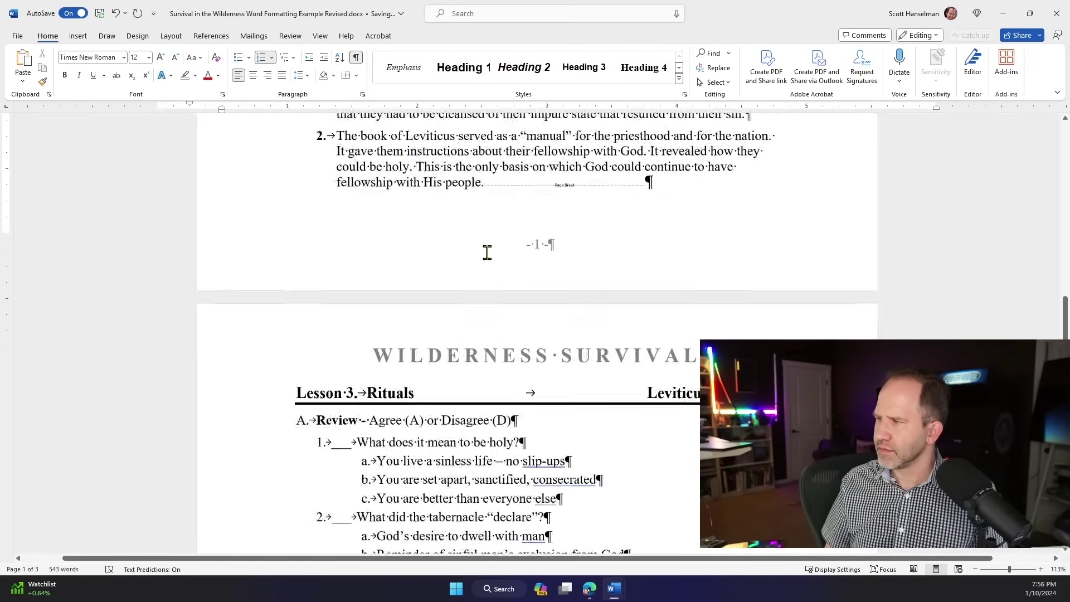
pyautogui.keyDown('ctrl'); pyautogui.scroll(4, 599, 287); pyautogui.keyUp('ctrl')
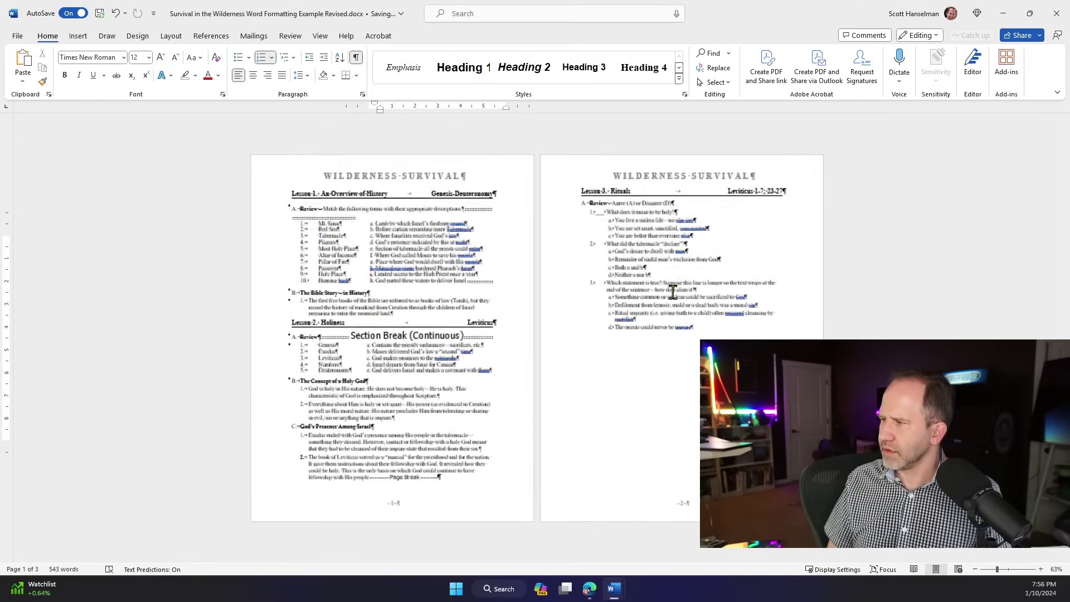
# Hide formatting marks and dismiss the grammar suggestion on 'Tabernacle' without changes
pyautogui.click(356, 58)
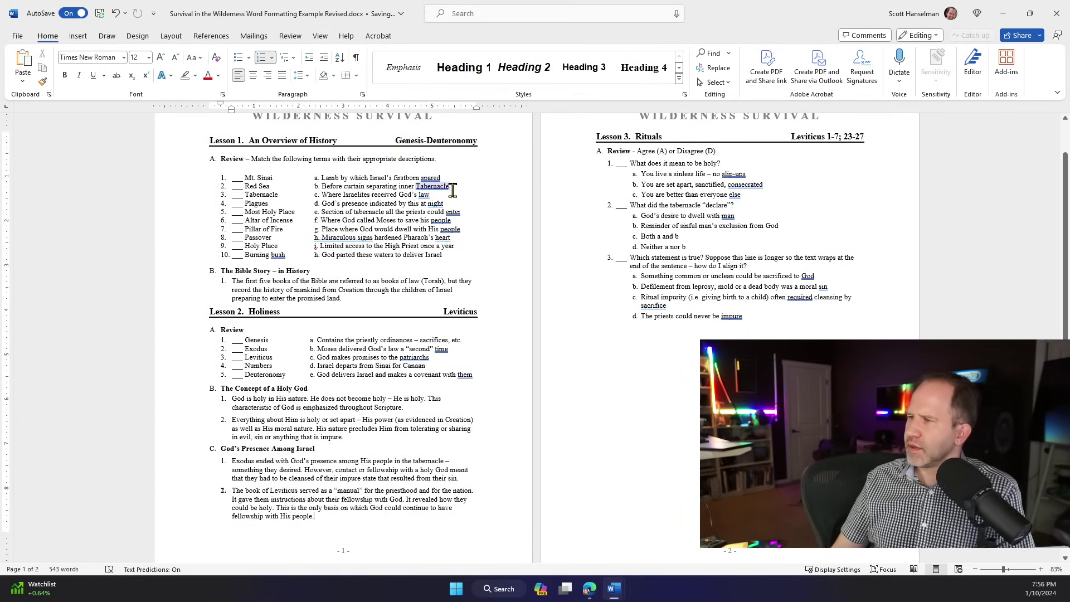
pyautogui.rightClick(429, 186)
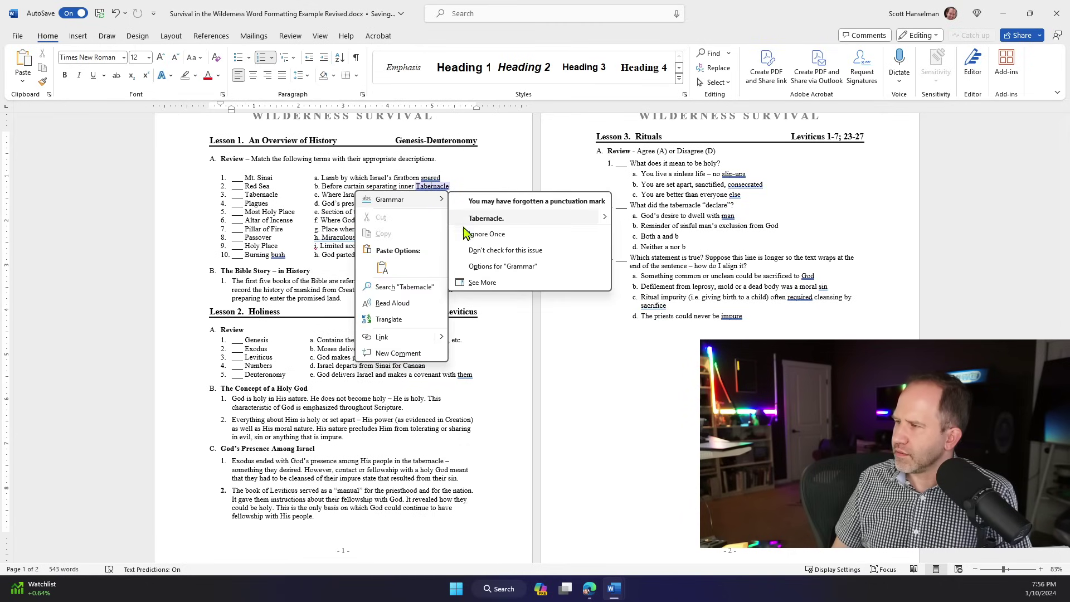
pyautogui.click(502, 190)
pyautogui.keyDown('ctrl'); pyautogui.scroll(13, 441, 249); pyautogui.keyUp('ctrl')
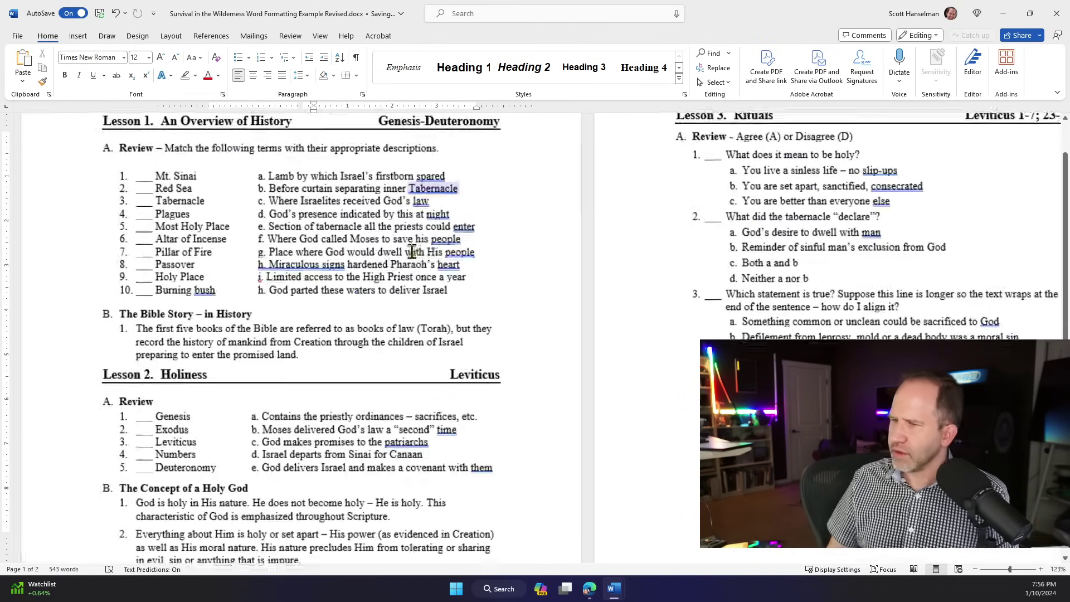